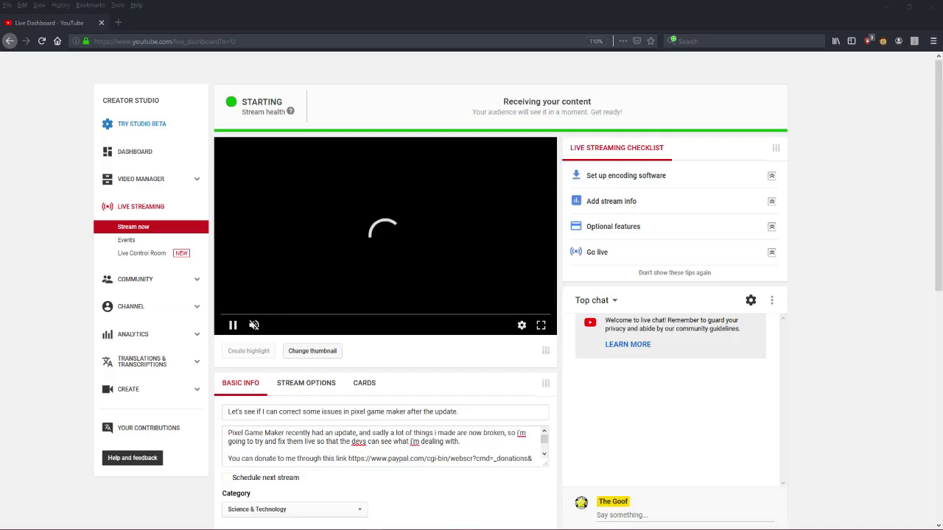
- Pause the live stream preview, then open the Super Mario project in Pixel Game Maker MV
left_click(232, 325)
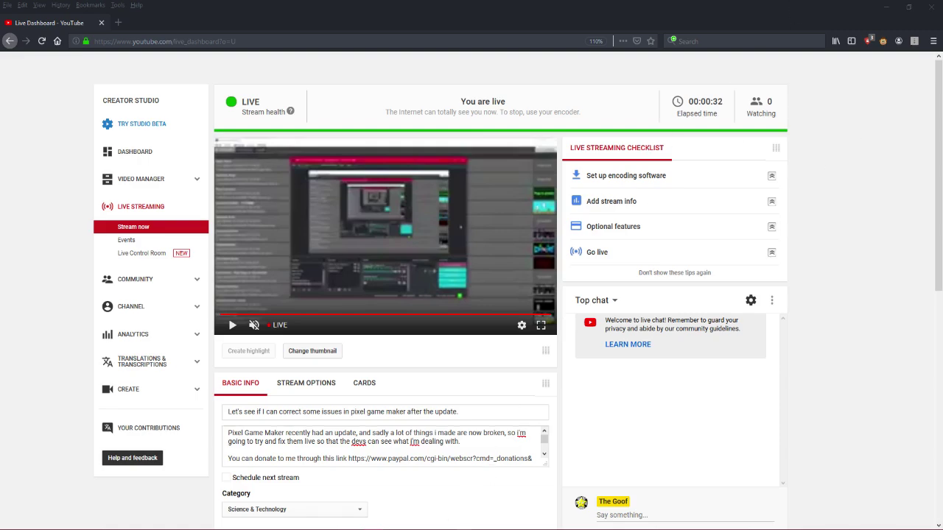
key("alt+Tab")
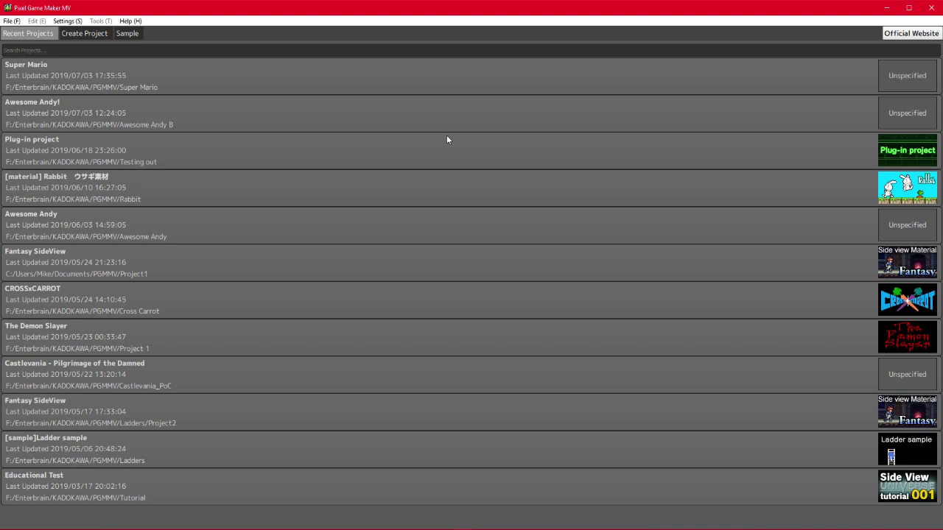
double_click(423, 74)
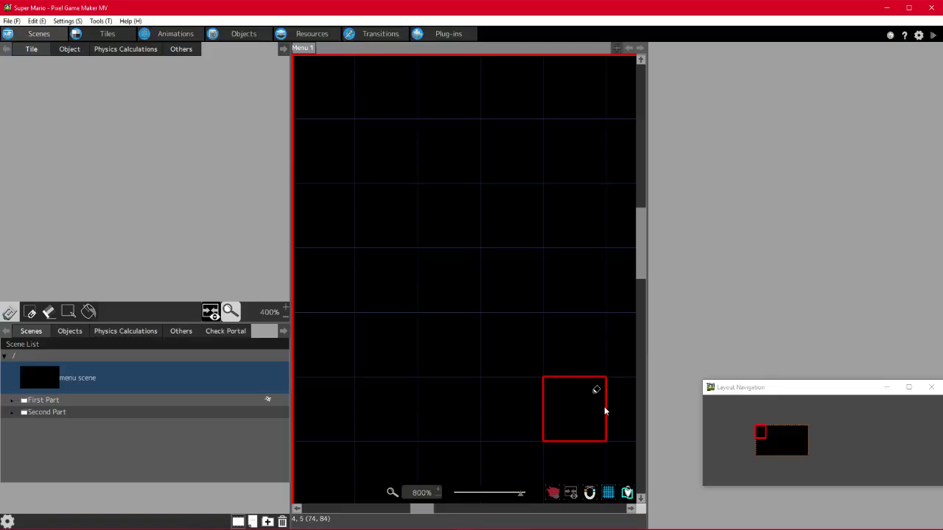
- Enlarge the scene canvas by narrowing the panels on both sides, and set the canvas zoom to 400%
left_click_drag(647, 320, 893, 313)
left_click_drag(292, 366, 95, 334)
scroll(404, 315, "down", 2)
scroll(402, 315, "up", 1)
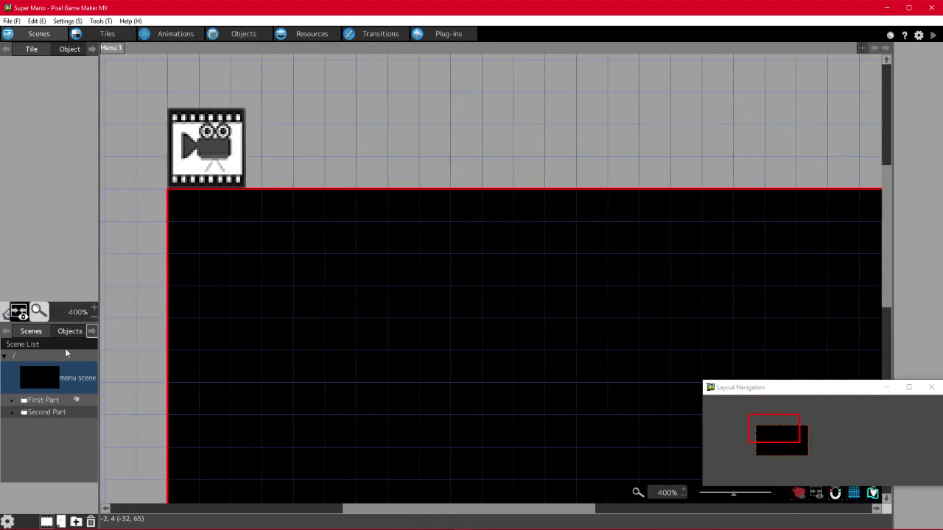
- Open the Sky scene from the First Part folder and look over its layout down to the lower end
double_click(47, 401)
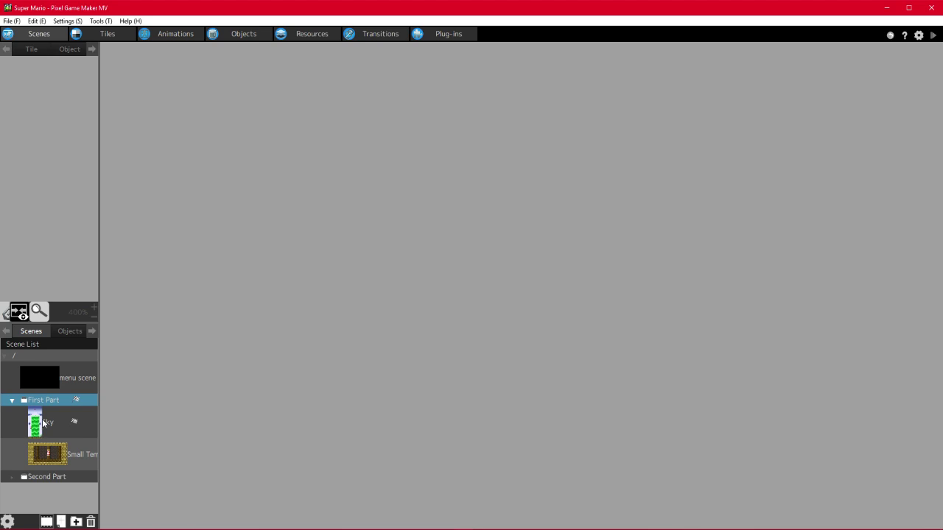
left_click(45, 423)
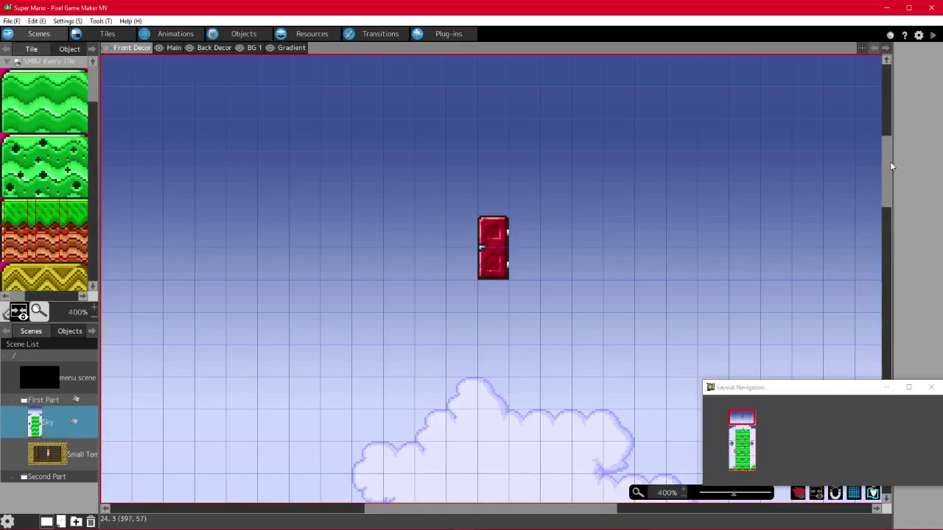
left_click_drag(891, 167, 916, 385)
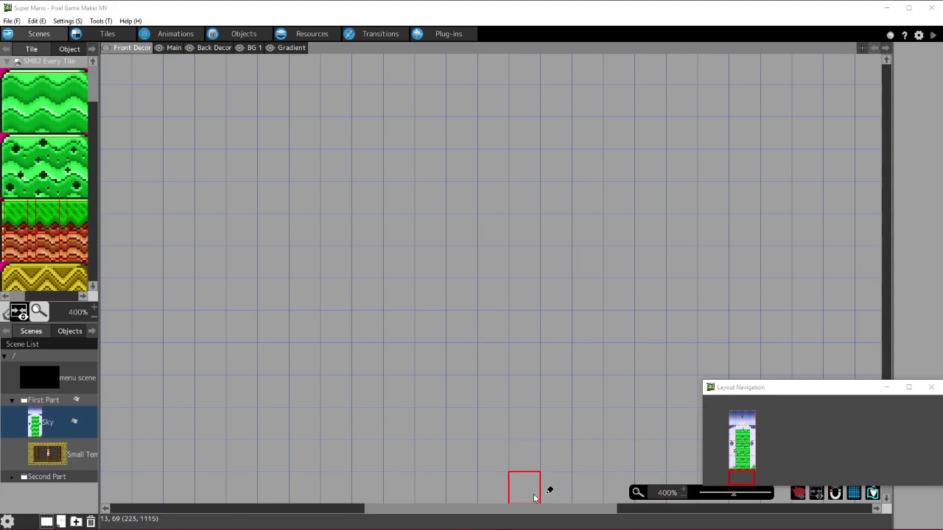
- Open the Door object to view its action program
mouse_move(517, 529)
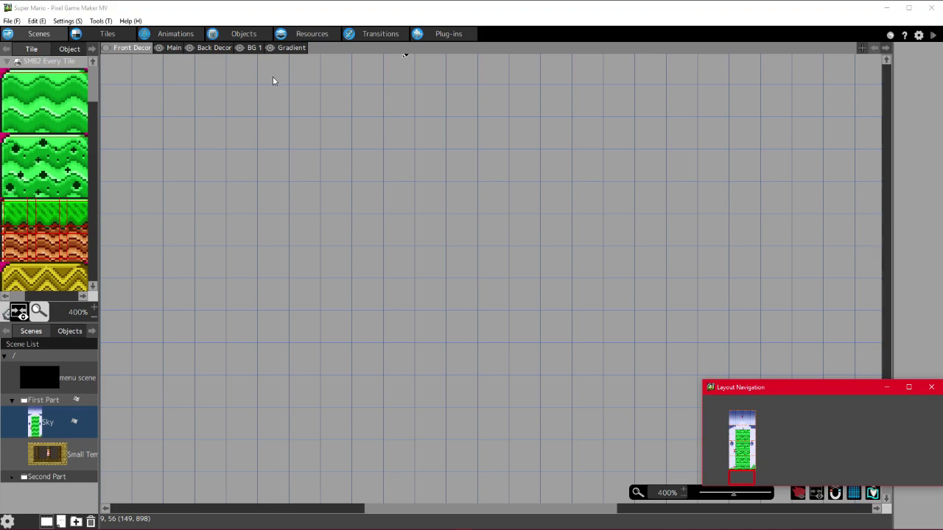
left_click(245, 32)
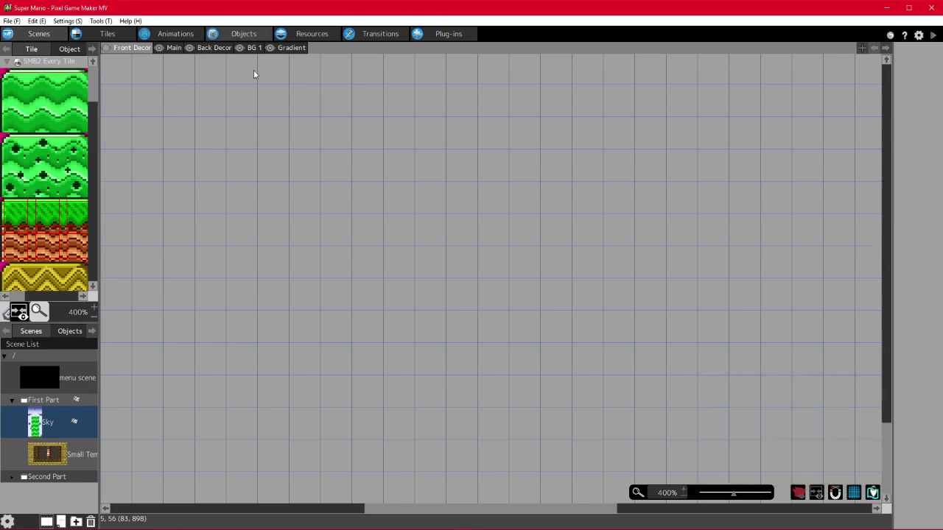
left_click(247, 32)
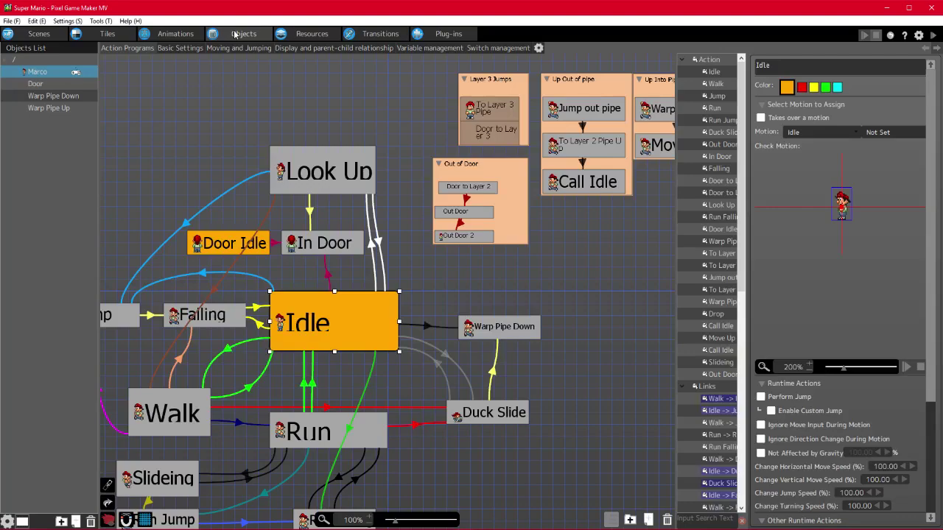
left_click(37, 84)
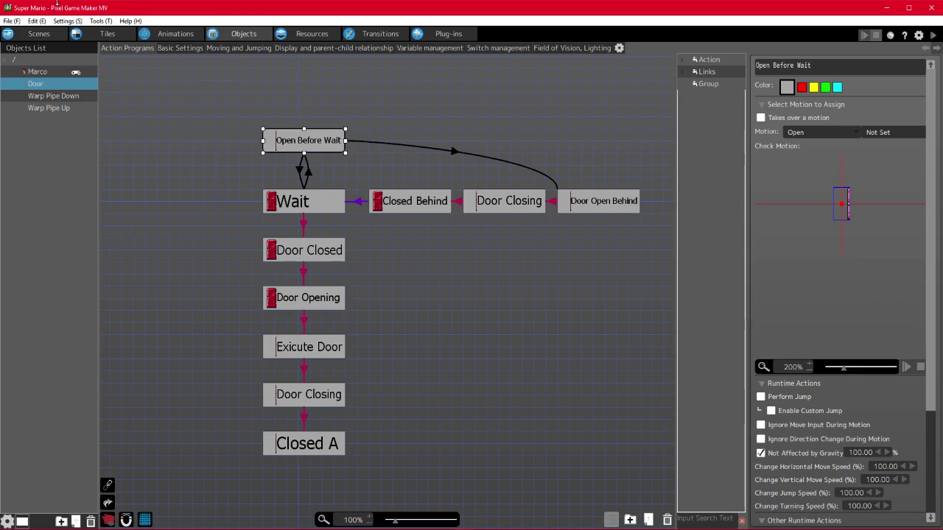
- Return to the Sky scene and examine the doorway in the green hill at the far end of the ground
left_click(35, 33)
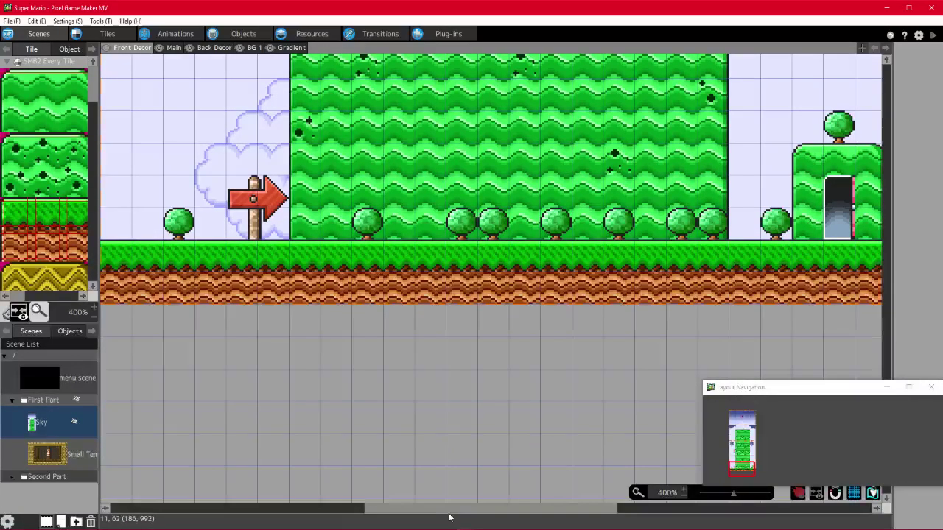
left_click_drag(450, 509, 571, 346)
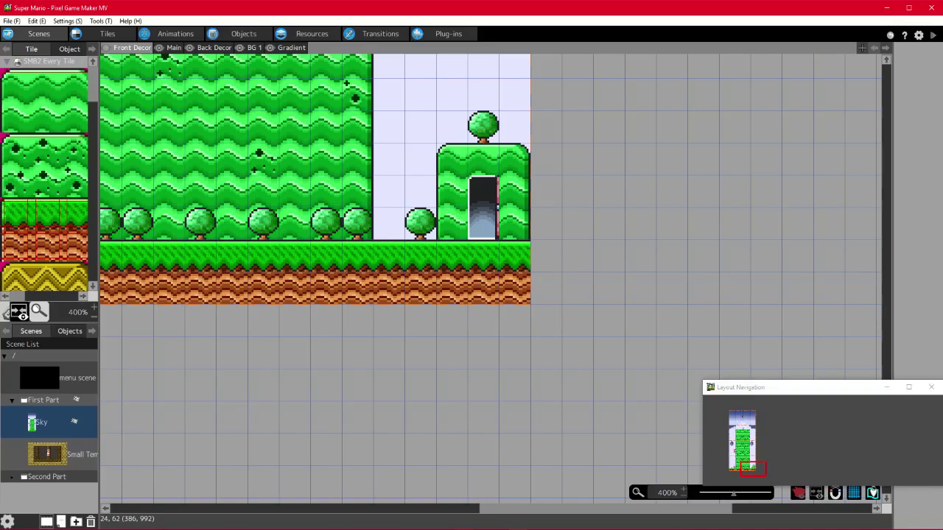
- Review the Door object's action program and its basic settings
mouse_move(518, 529)
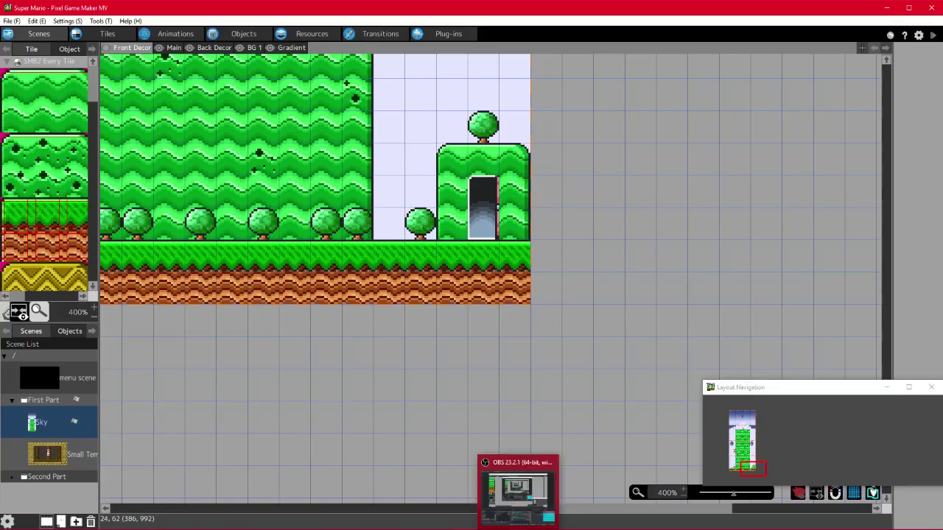
left_click(235, 33)
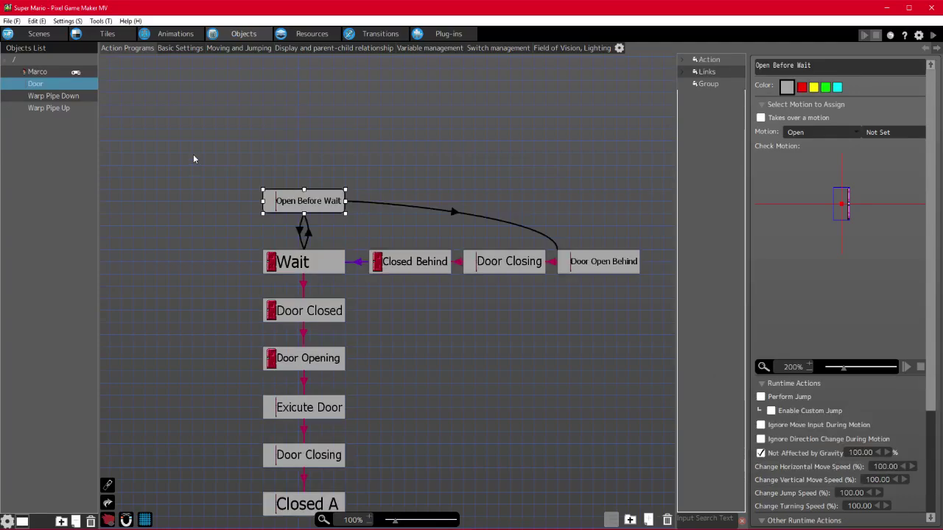
scroll(194, 156, "up", 1)
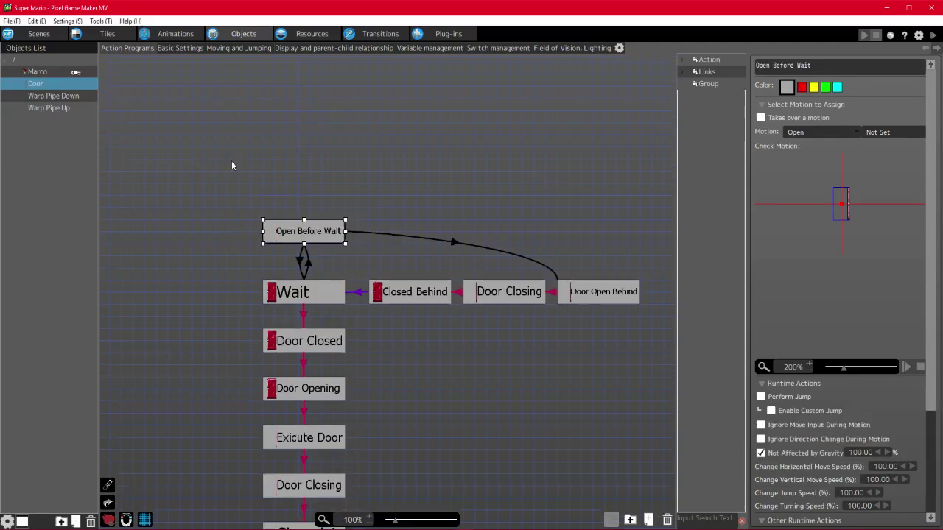
middle_click_drag(231, 160, 268, 123)
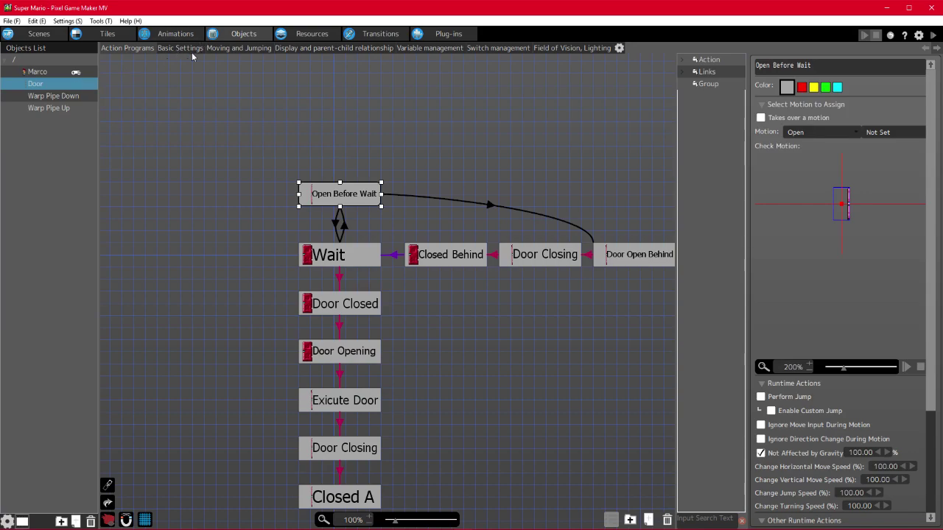
left_click(185, 47)
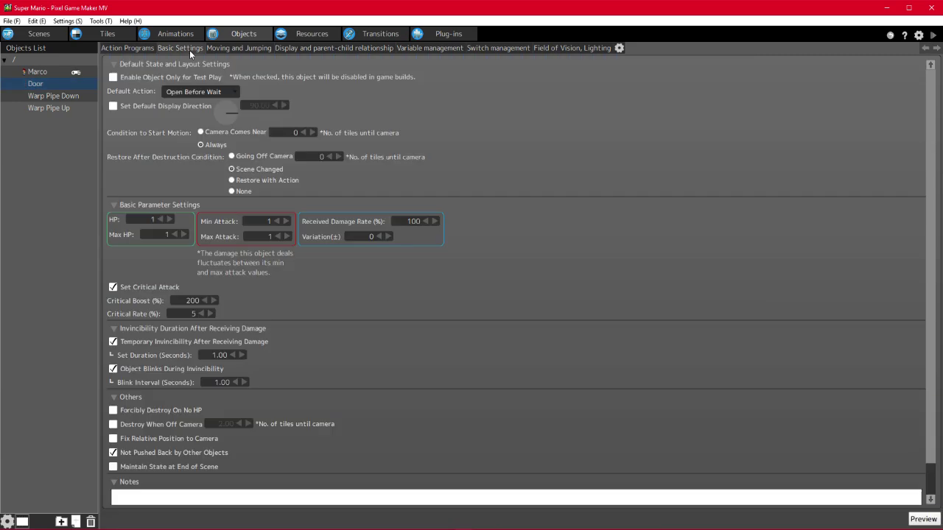
scroll(133, 426, "down", 2)
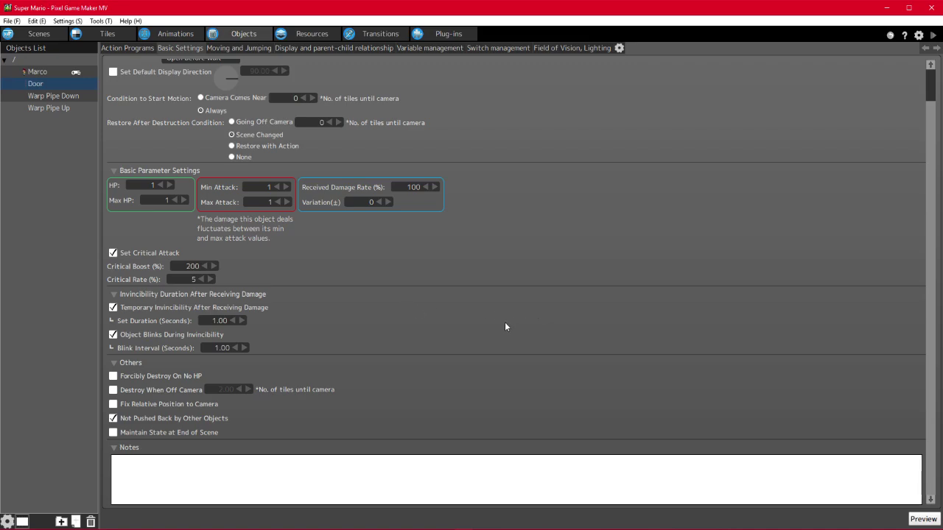
- Compare the basic settings of the Warp Pipe Down and Warp Pipe Up objects
left_click(53, 97)
left_click(48, 110)
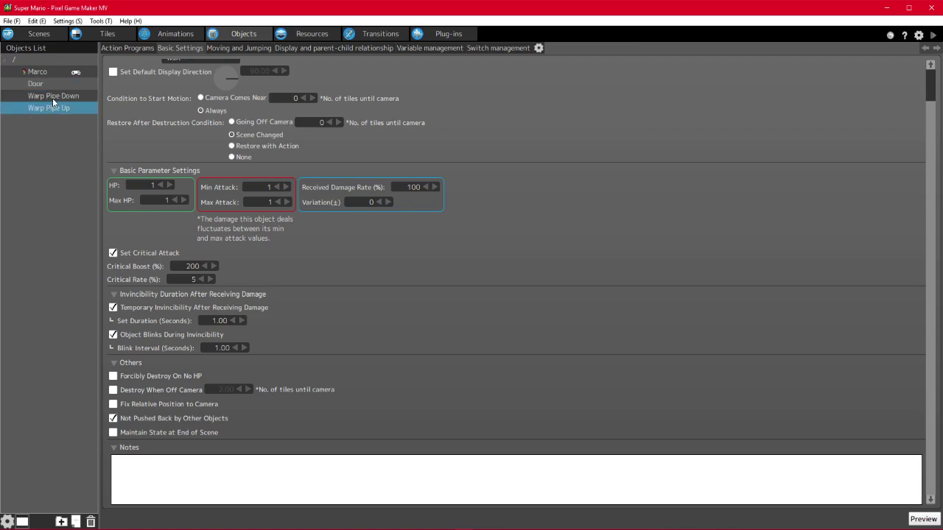
left_click(53, 98)
left_click(49, 108)
key("Up")
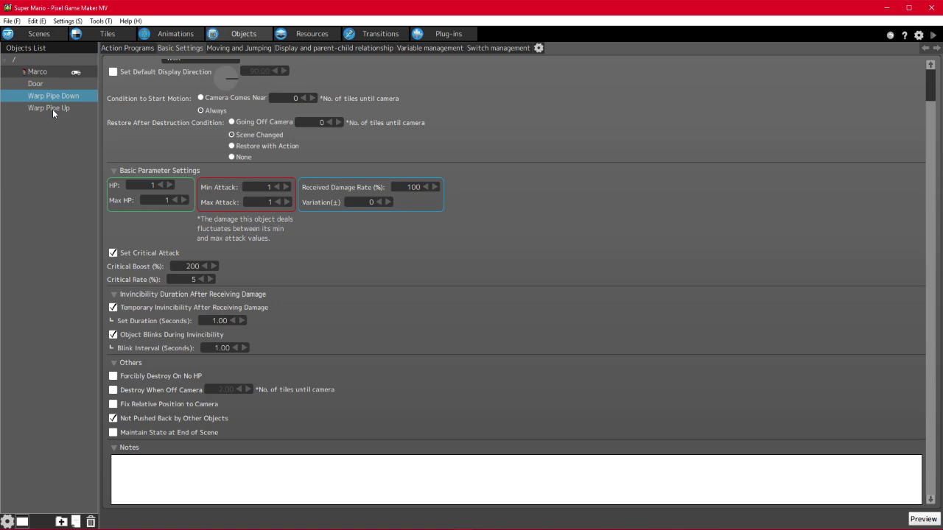
left_click(52, 110)
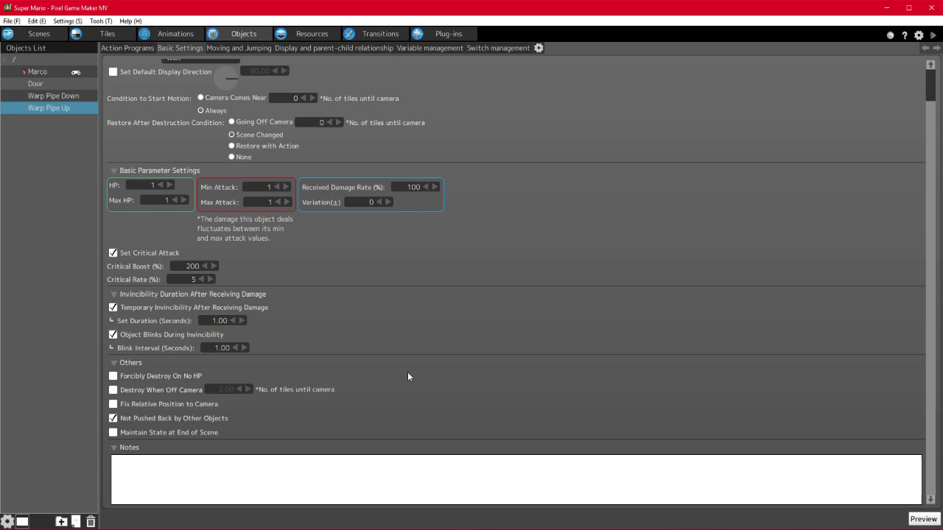
- Check the YouTube live dashboard, then return to Pixel Game Maker MV and review the Warp Pipe Up basic settings
left_click(380, 529)
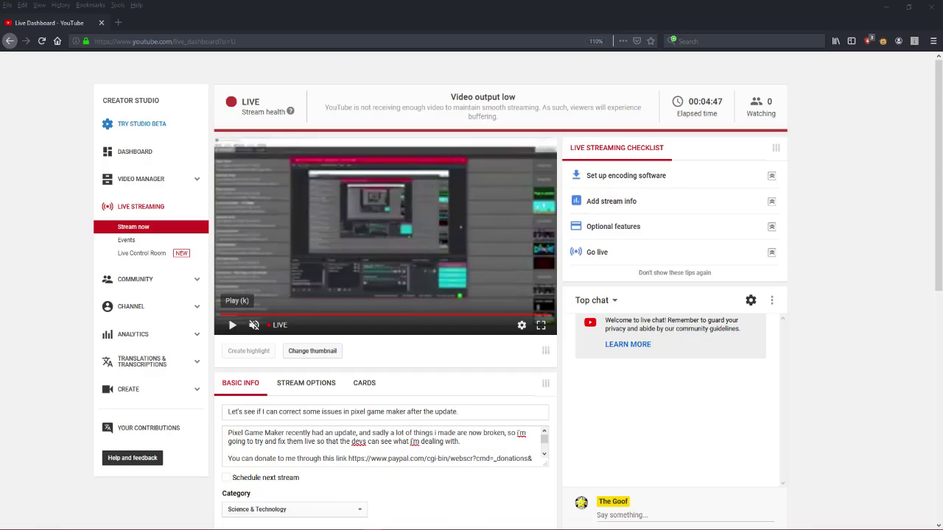
left_click(374, 529)
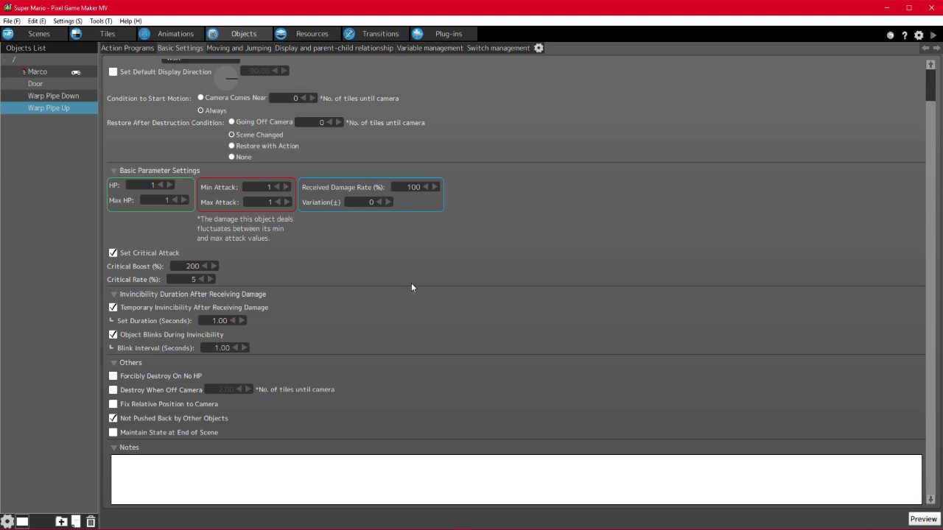
scroll(411, 287, "up", 1)
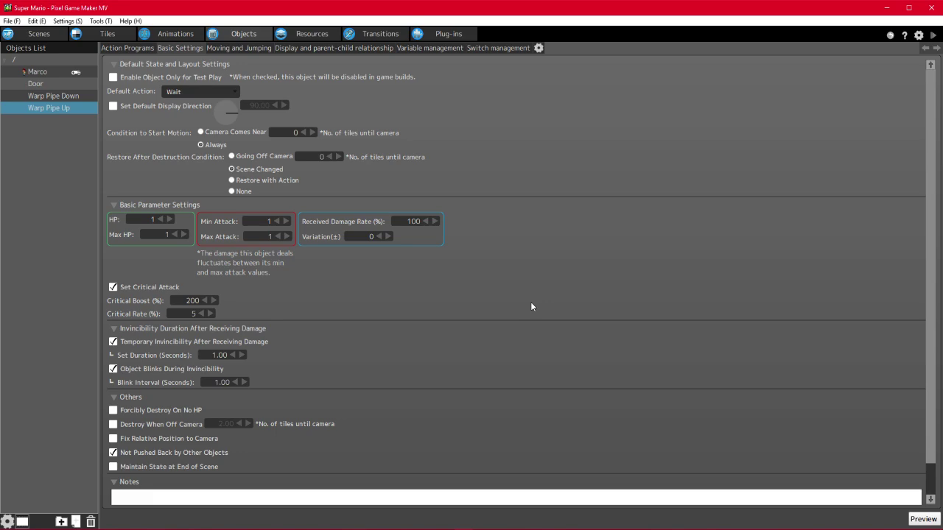
scroll(531, 301, "down", 1)
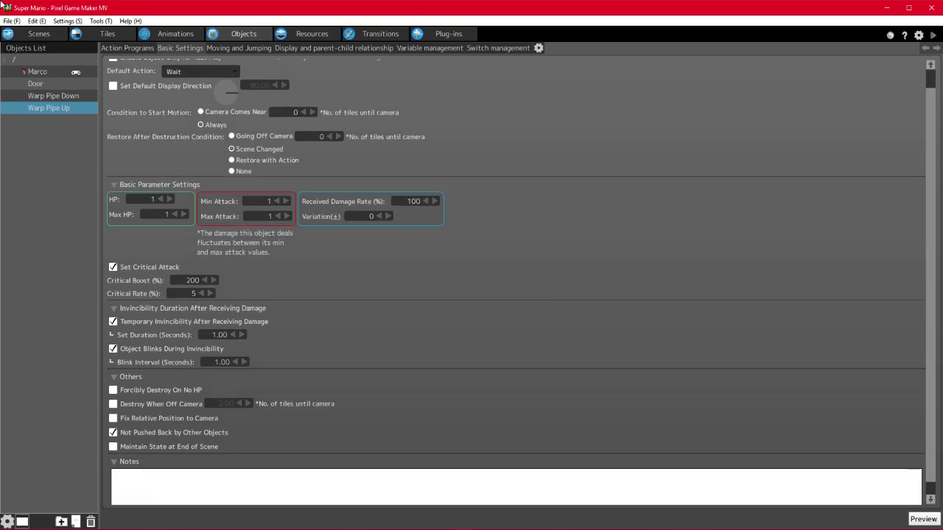
- Check the basic settings of Door and Marco, and examine the layout of Marco's action program
left_click(35, 83)
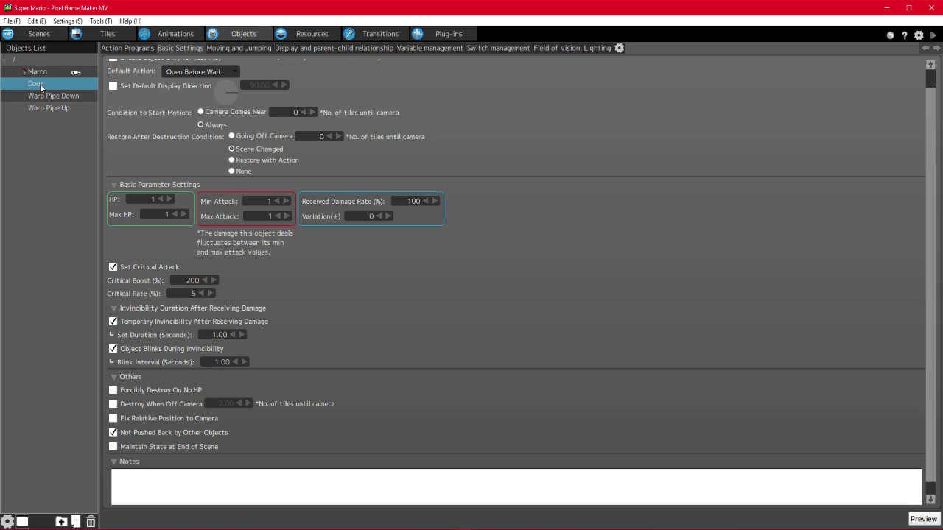
left_click(37, 74)
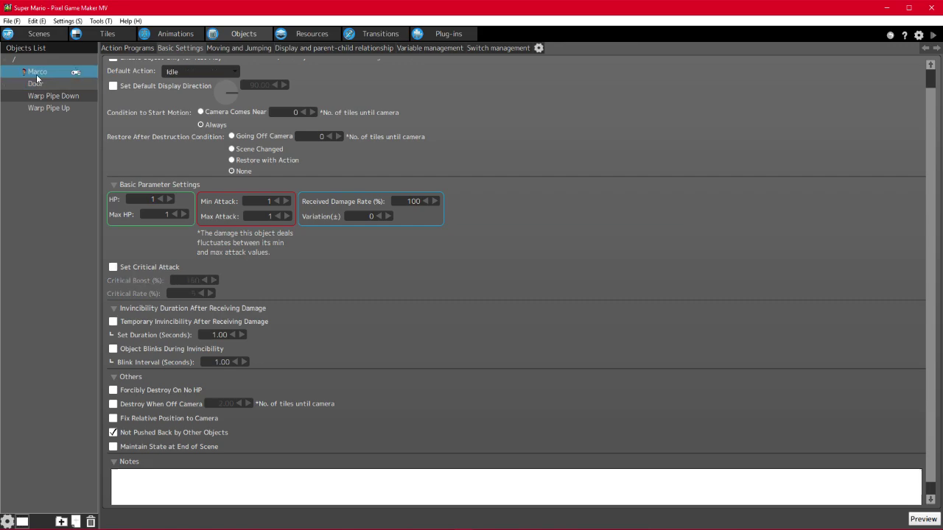
left_click(124, 48)
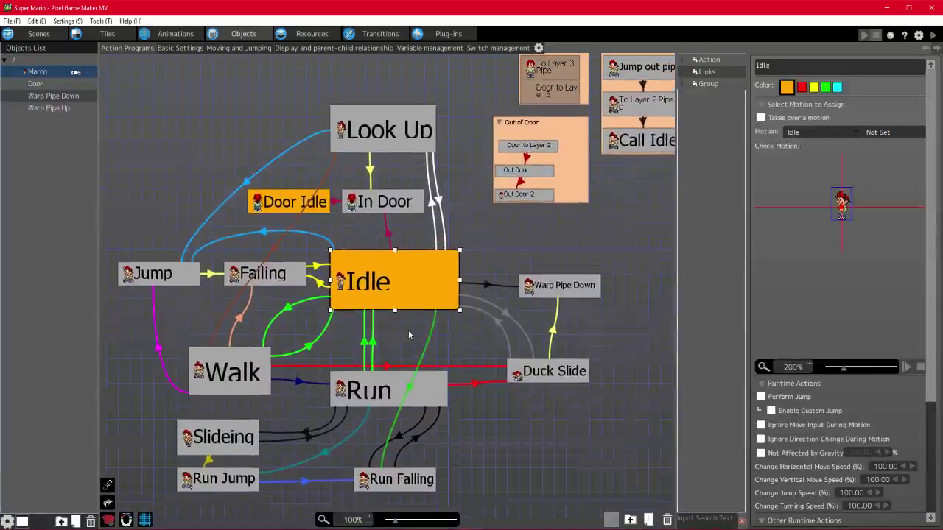
middle_click_drag(409, 332, 391, 312)
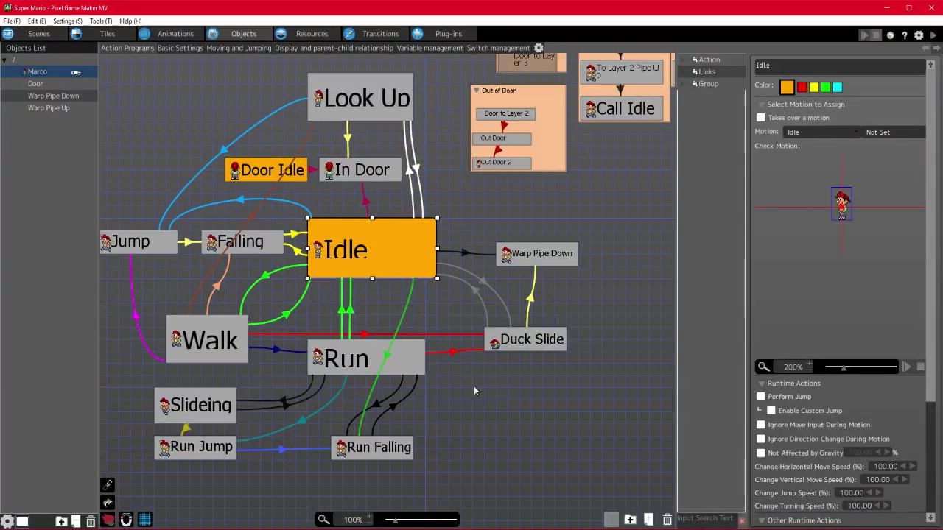
scroll(474, 387, "down", 3)
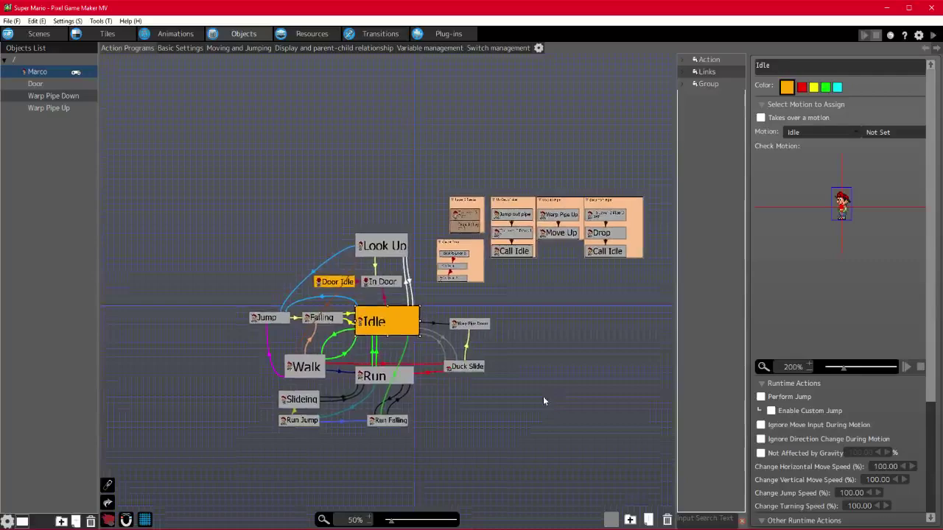
scroll(448, 417, "up", 3)
middle_click_drag(444, 406, 483, 392)
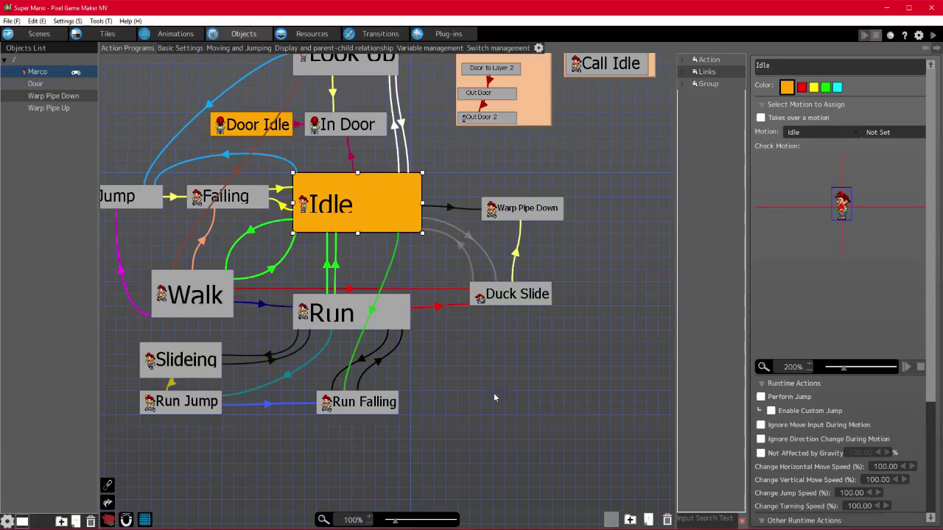
- Inspect the conditions of the link from Idle to Falling and the settings of Marco's Falling action
left_click(454, 382)
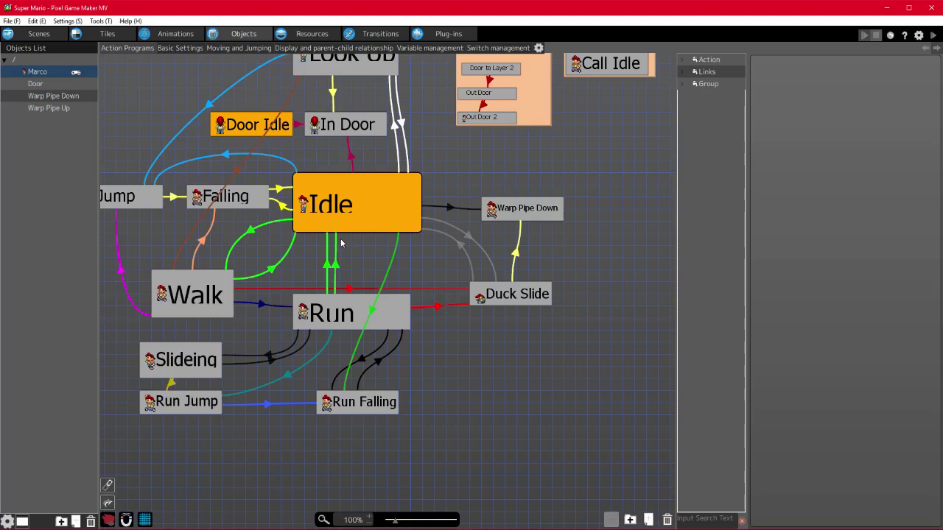
left_click(284, 207)
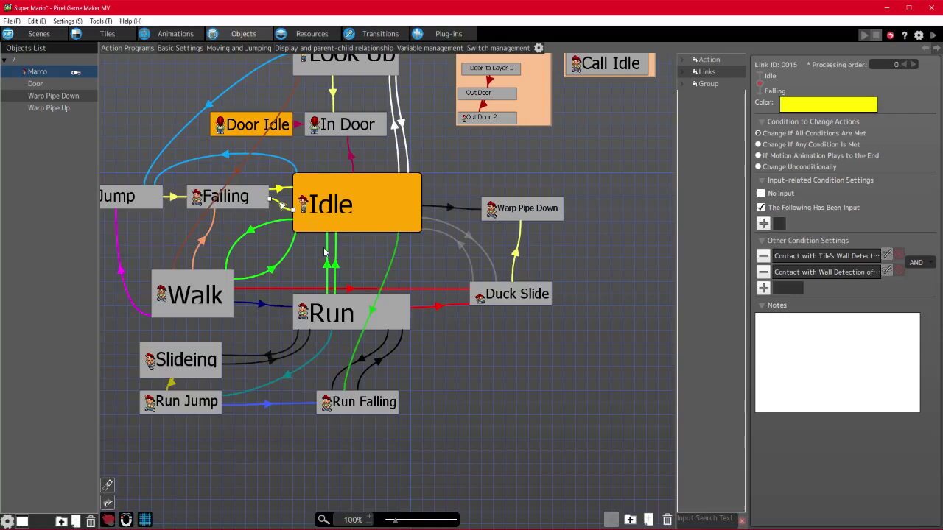
left_click(239, 197)
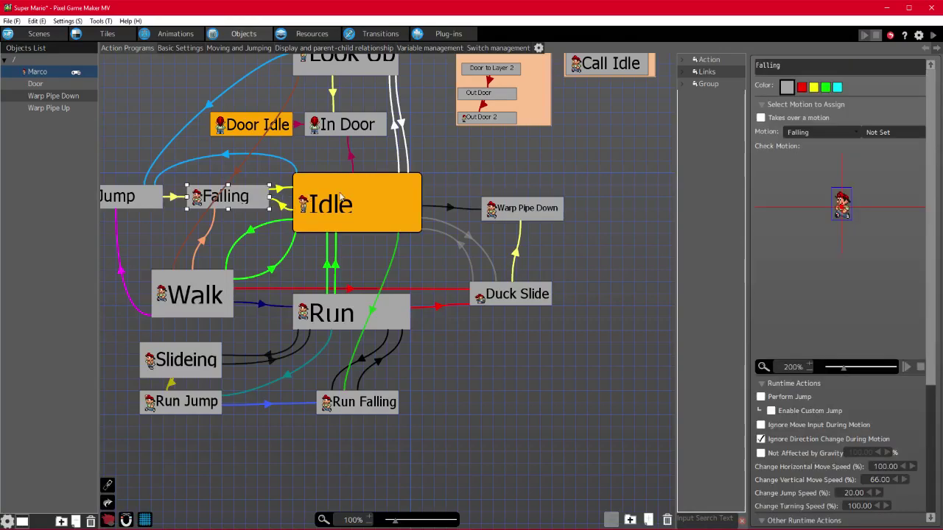
- Check the conditions of the link from Idle to Falling, and shift the Run Falling and Run Jump actions slightly to the right
left_click(283, 206)
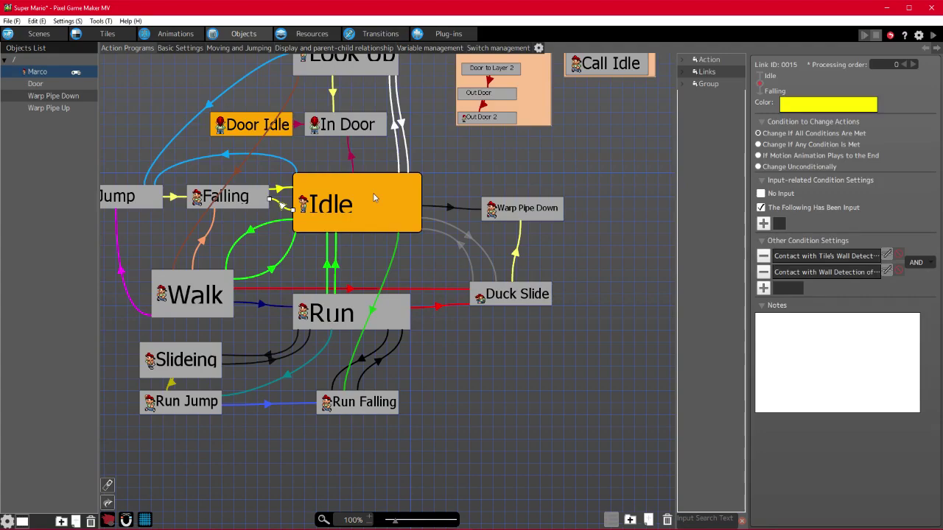
left_click(358, 411)
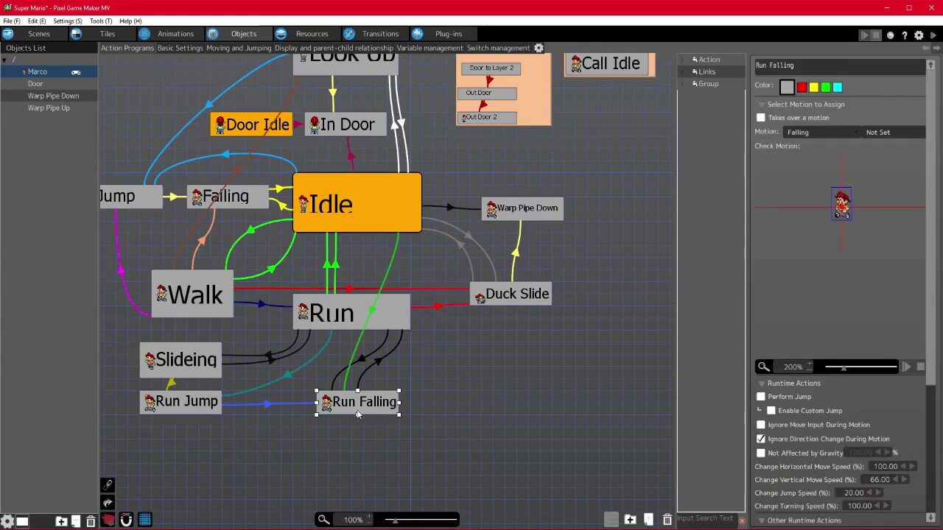
left_click_drag(358, 415, 381, 415)
left_click_drag(204, 412, 216, 412)
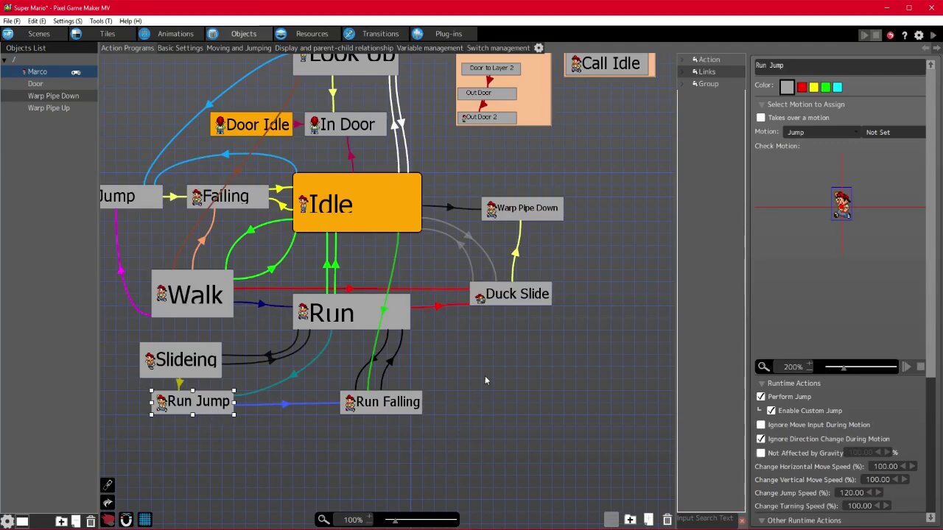
- Disable the input requirement on the Idle to Falling link and set it to change if any condition is met
left_click(280, 190)
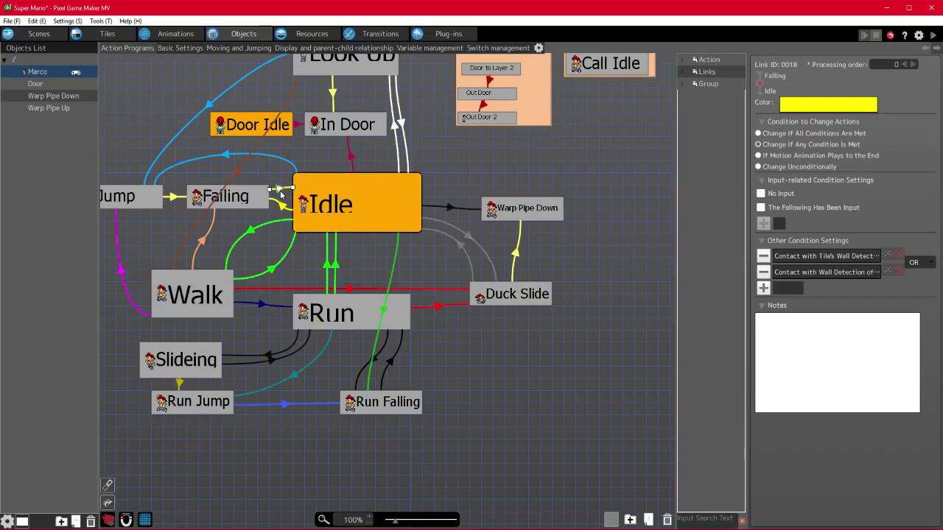
left_click(283, 207)
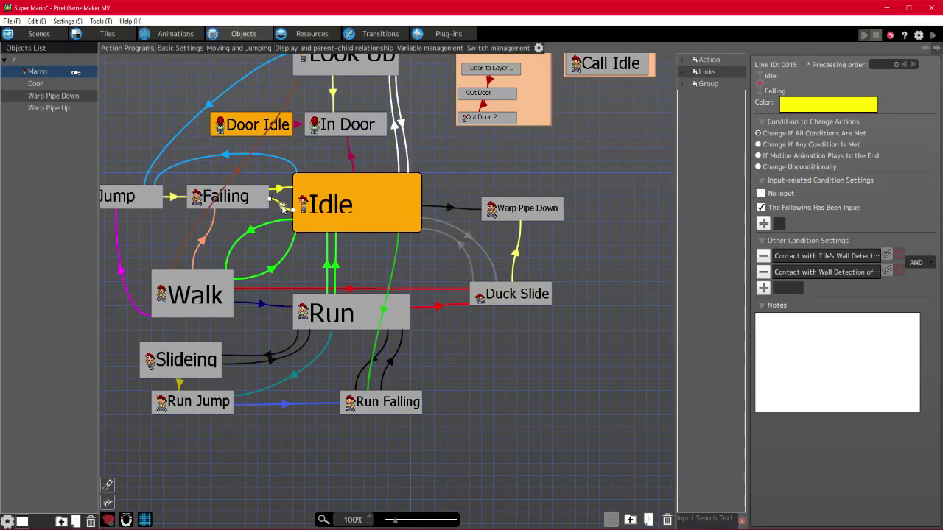
left_click(761, 207)
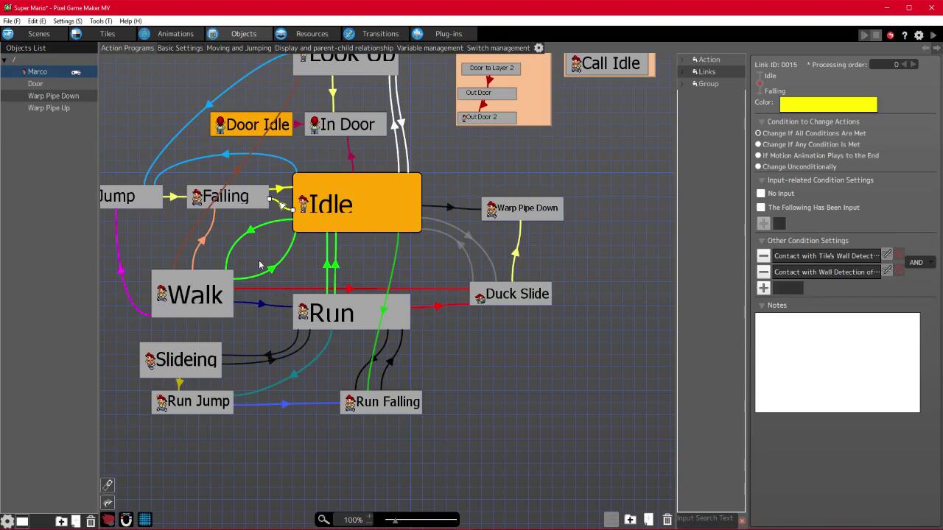
left_click(781, 145)
- Check the Falling to Idle link's conditions, and move the Run Jump action closer to Run Falling
left_click(281, 191)
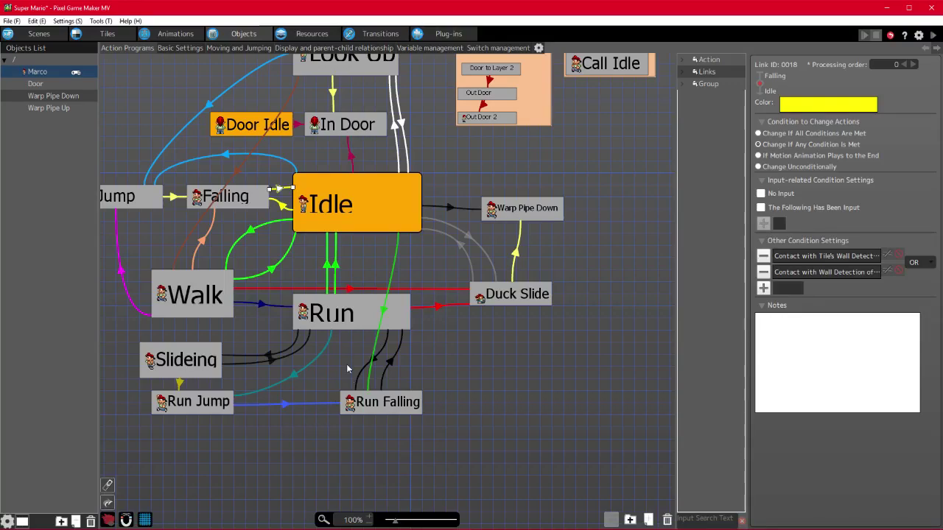
middle_click_drag(347, 368, 390, 389)
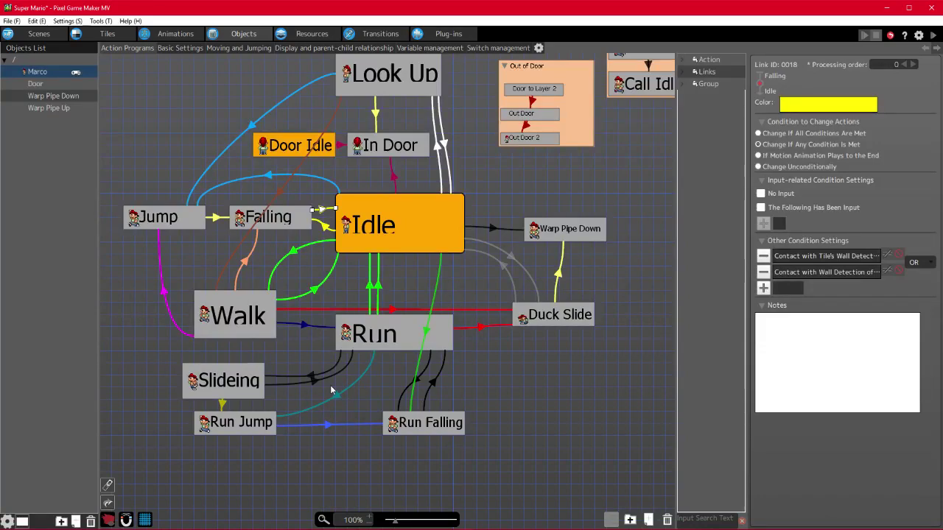
left_click_drag(243, 425, 290, 436)
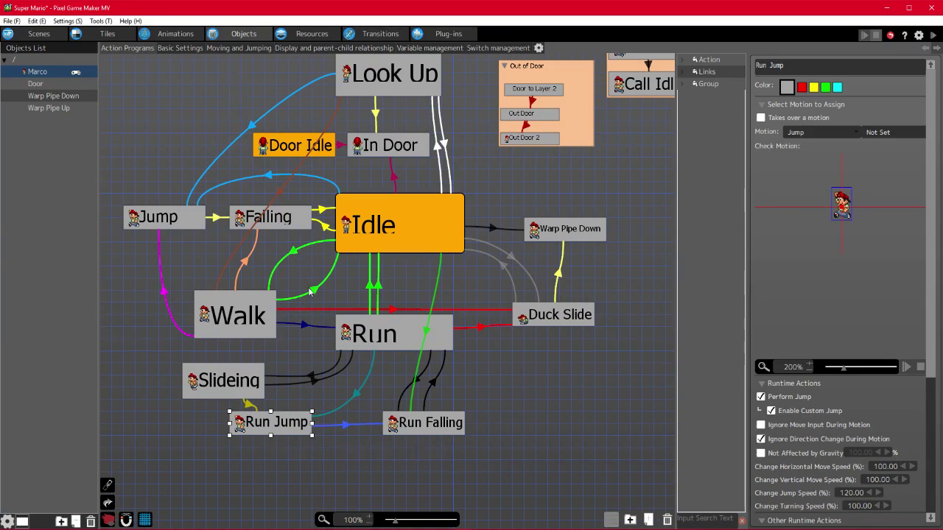
- Remove the arrow key and duplicate Y conditions from the Walk to Run link, keeping only the first Y Pressed condition
left_click(304, 325)
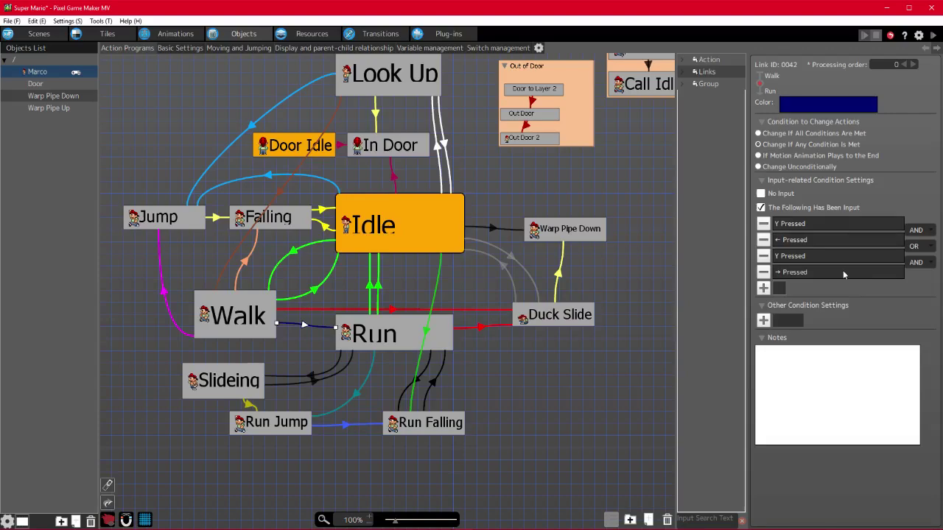
left_click(763, 239)
left_click(763, 240)
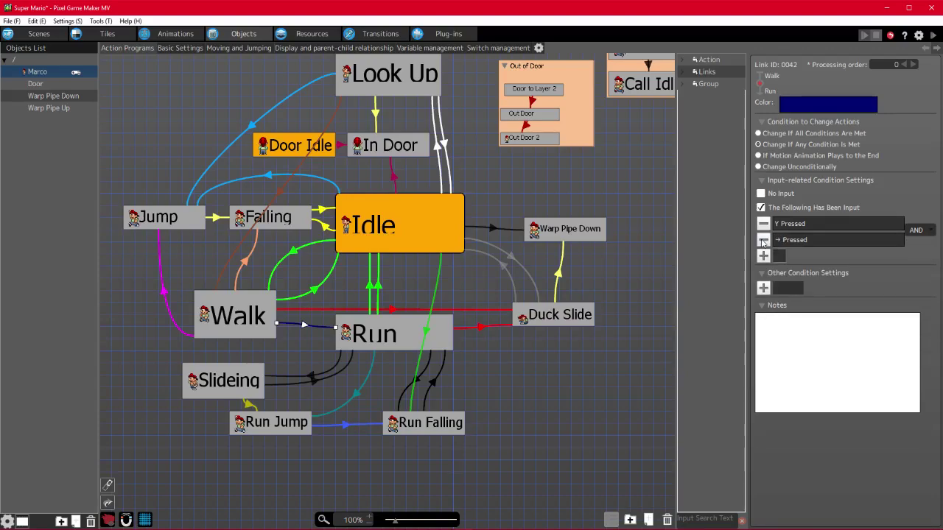
left_click(763, 241)
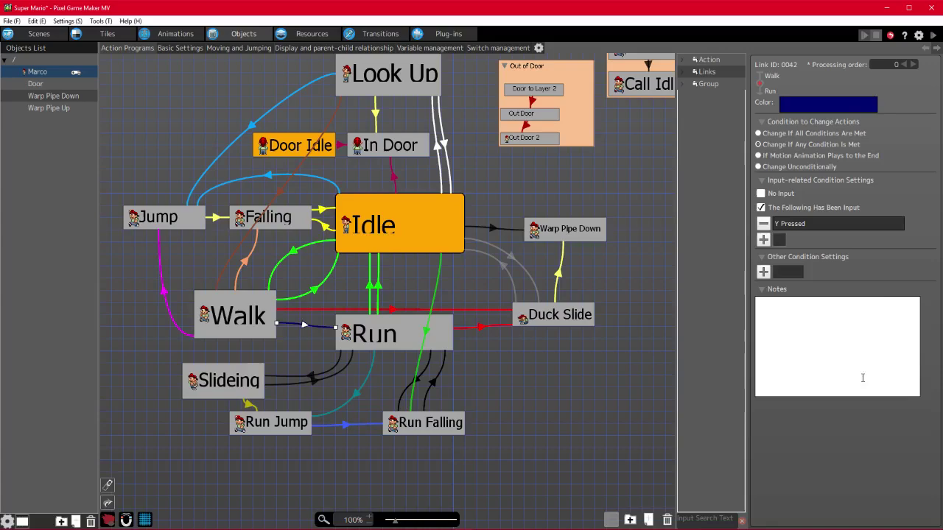
- Open the Walk to Run link's Y Pressed input condition, enlarge its dialog, and review the available trigger types
double_click(841, 226)
left_click(275, 198)
left_click(275, 198)
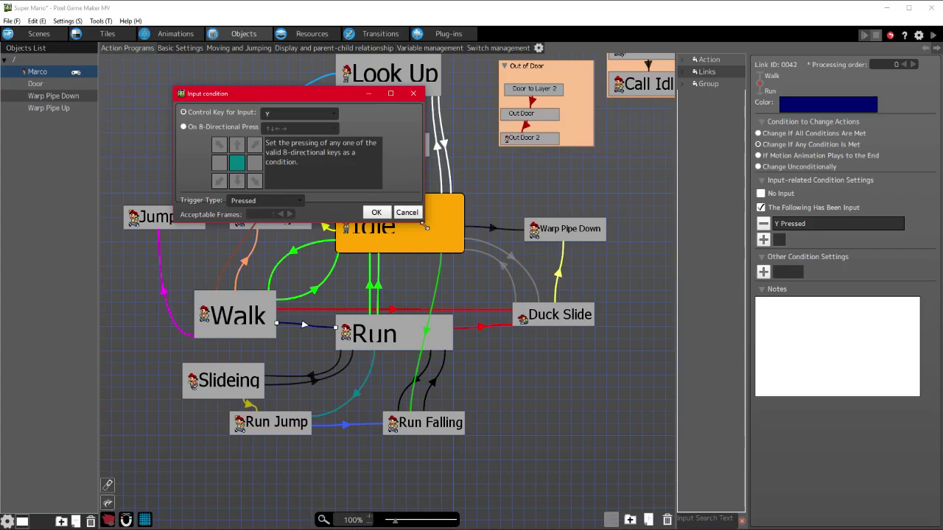
left_click_drag(425, 226, 441, 256)
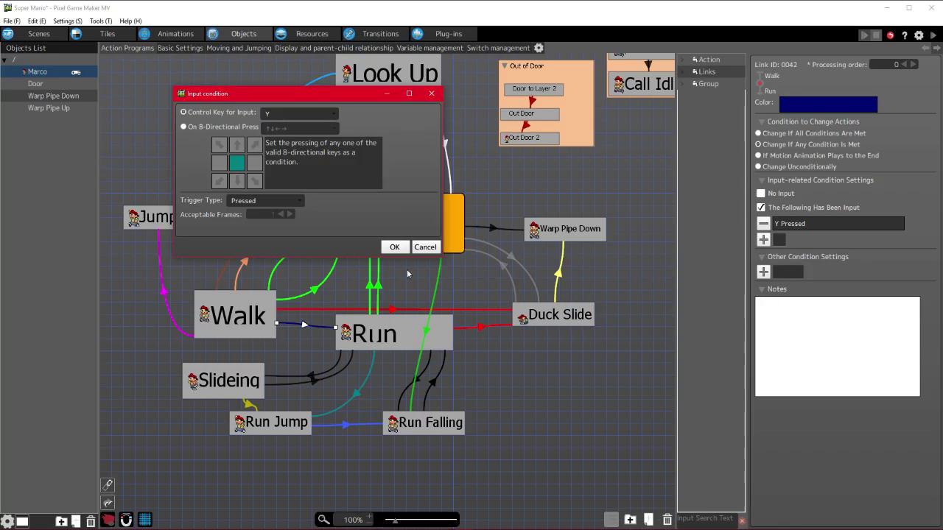
left_click(298, 205)
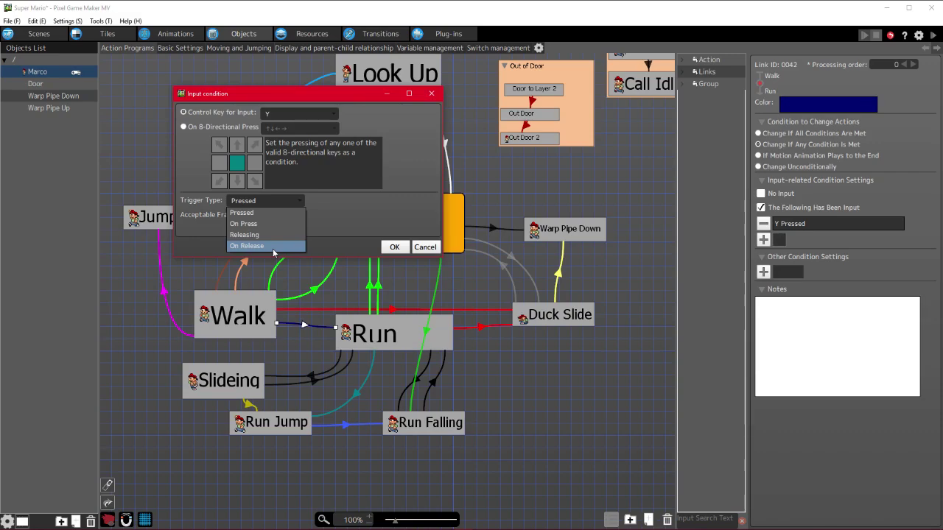
left_click(347, 215)
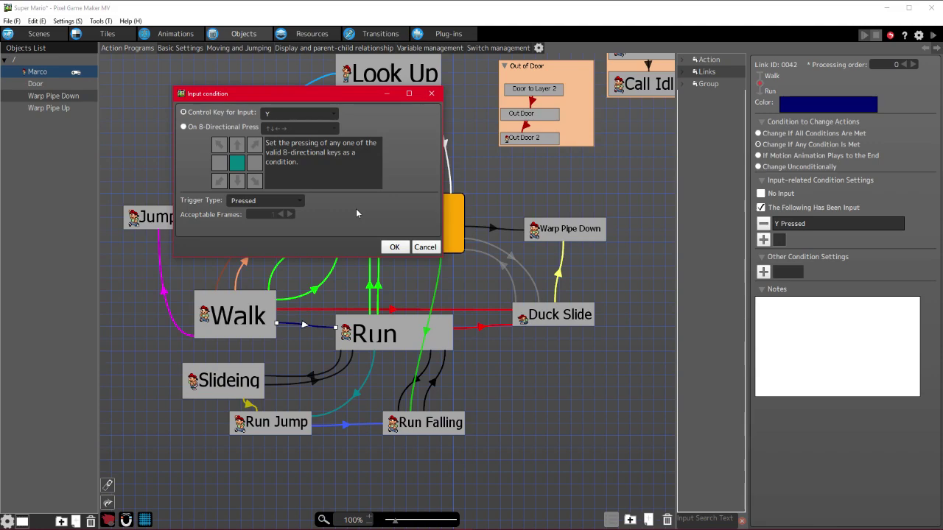
- Try the On Press trigger type for the Y input, restore it to Pressed, and confirm the condition
left_click(284, 201)
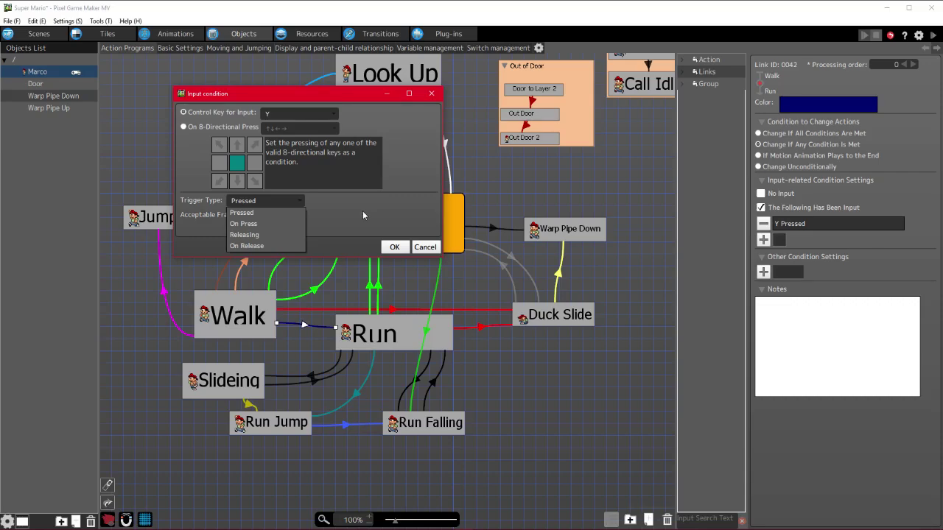
left_click(286, 222)
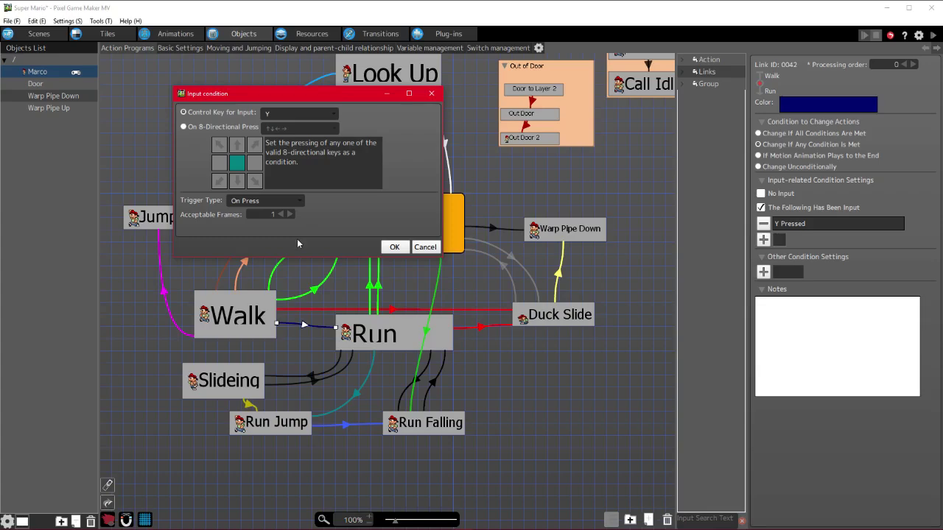
left_click(281, 215)
left_click(301, 199)
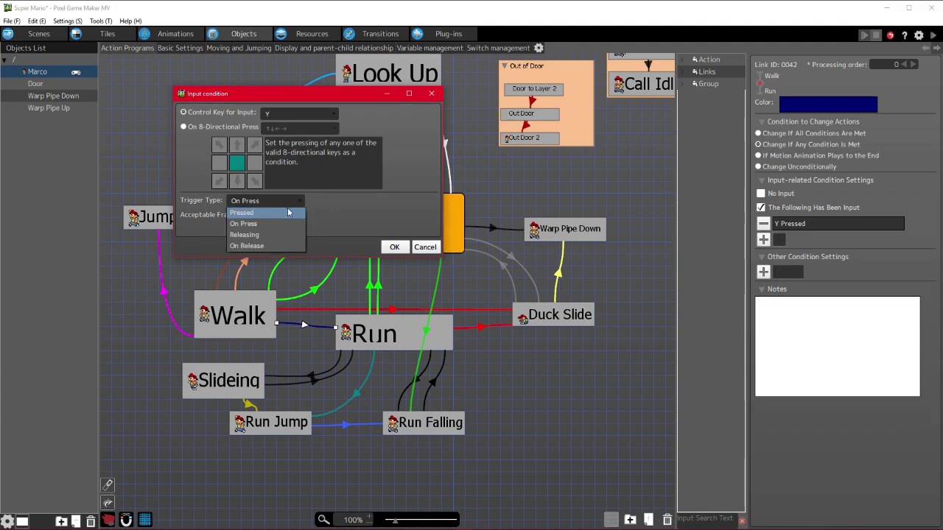
left_click(287, 212)
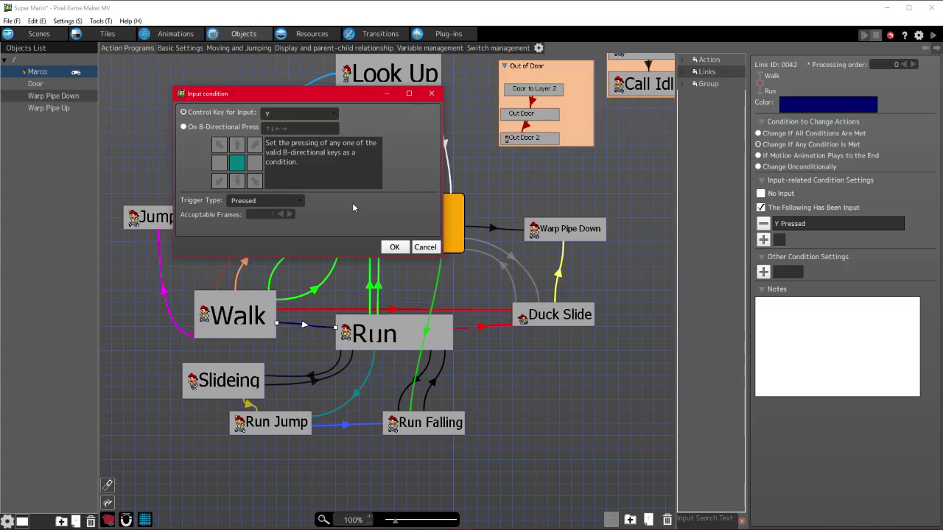
left_click(294, 201)
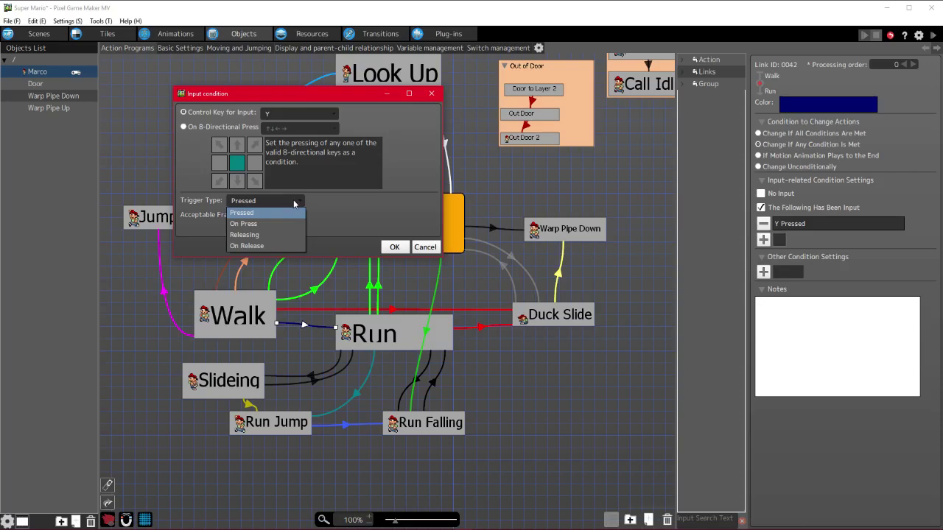
left_click(297, 201)
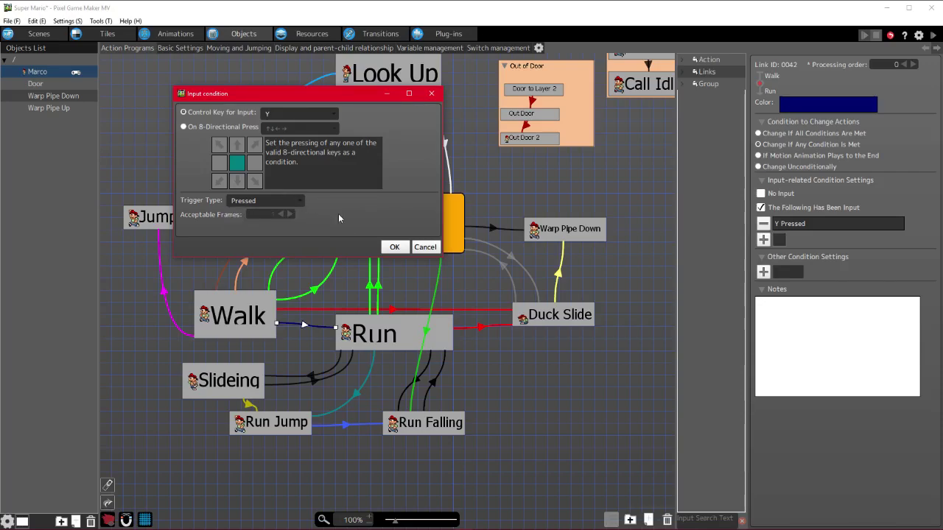
left_click(392, 247)
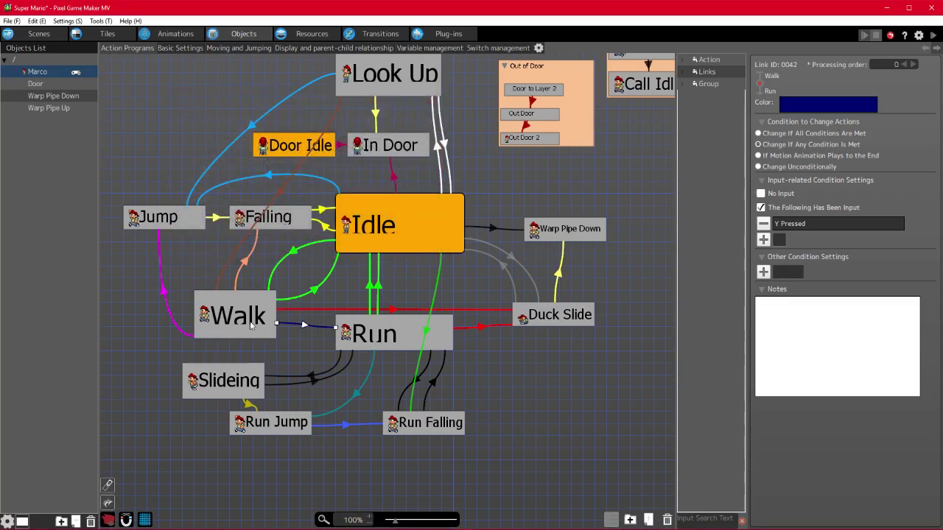
- Review the settings of the Walk and Run actions and the link between them
left_click(251, 327)
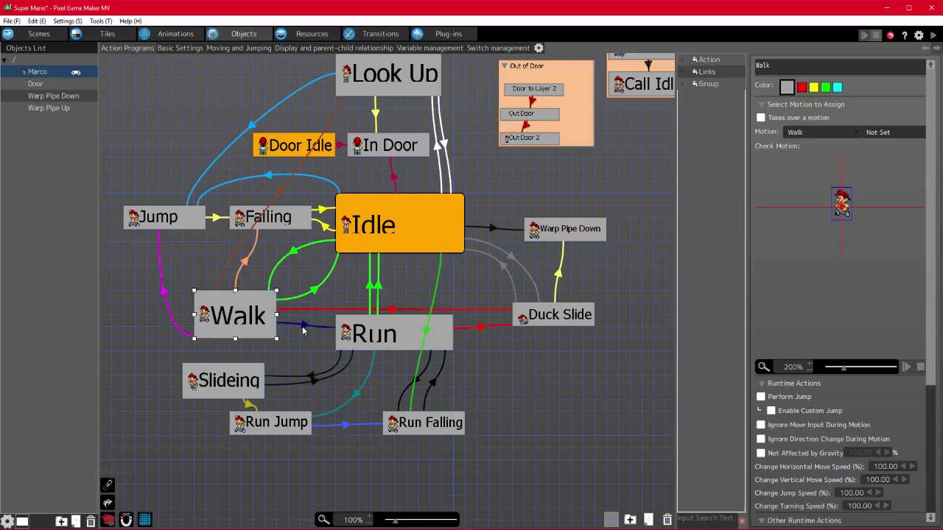
left_click(346, 343)
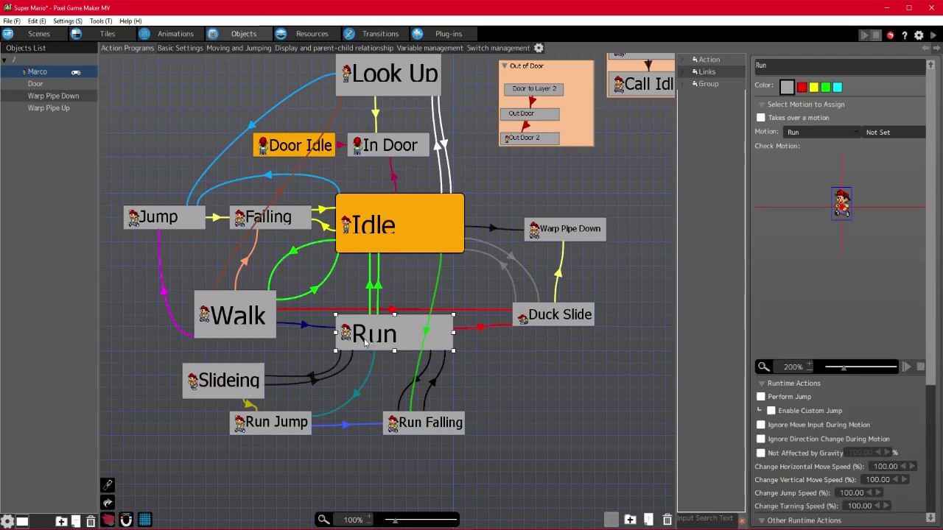
left_click(327, 321)
left_click(373, 336)
- Reopen the Walk to Run link's Y input condition, review its trigger types again, and confirm it with Pressed
double_click(302, 327)
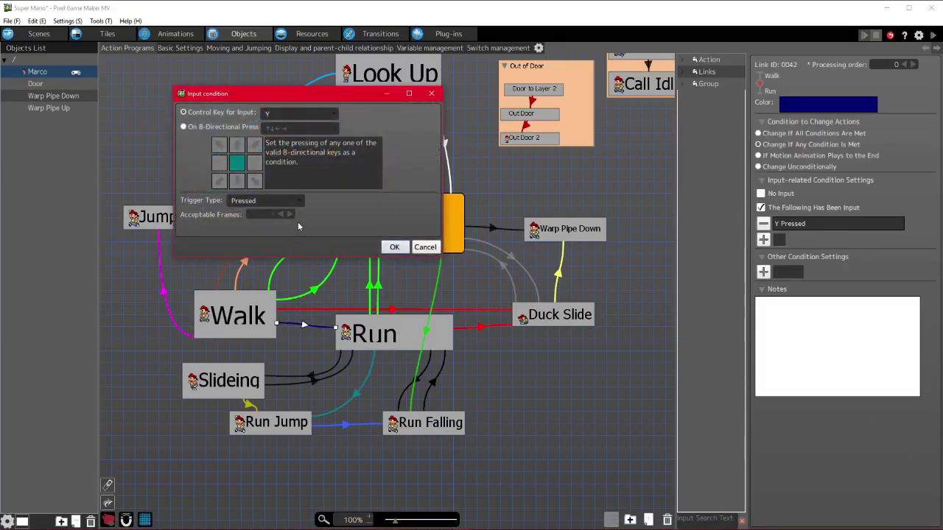
left_click(298, 200)
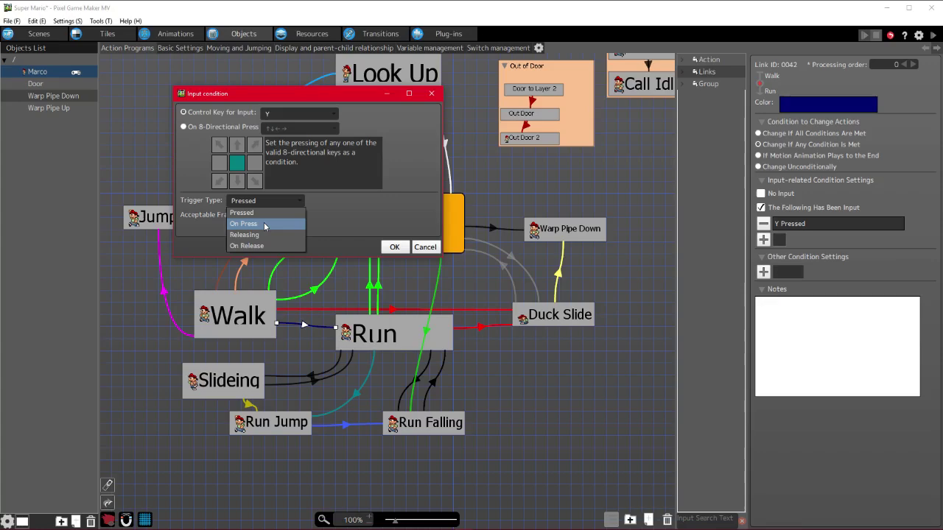
left_click(370, 212)
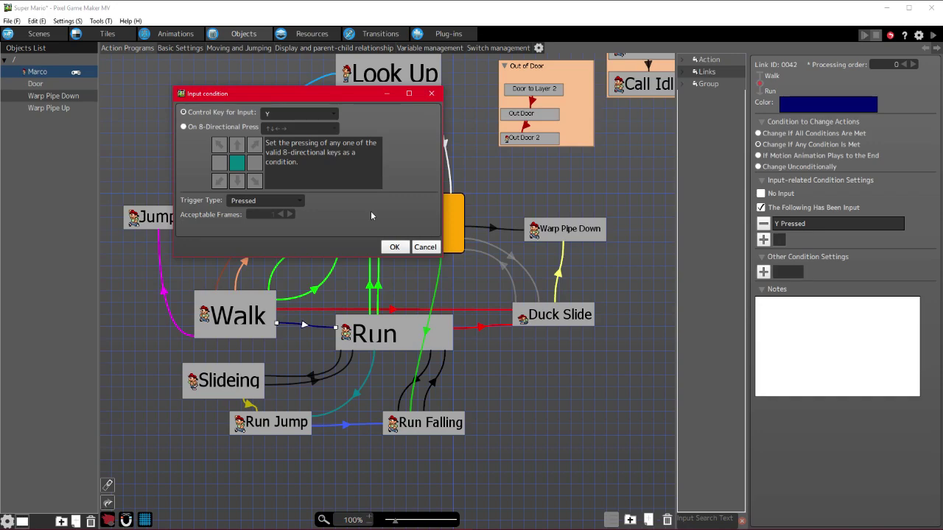
left_click(270, 200)
left_click(395, 247)
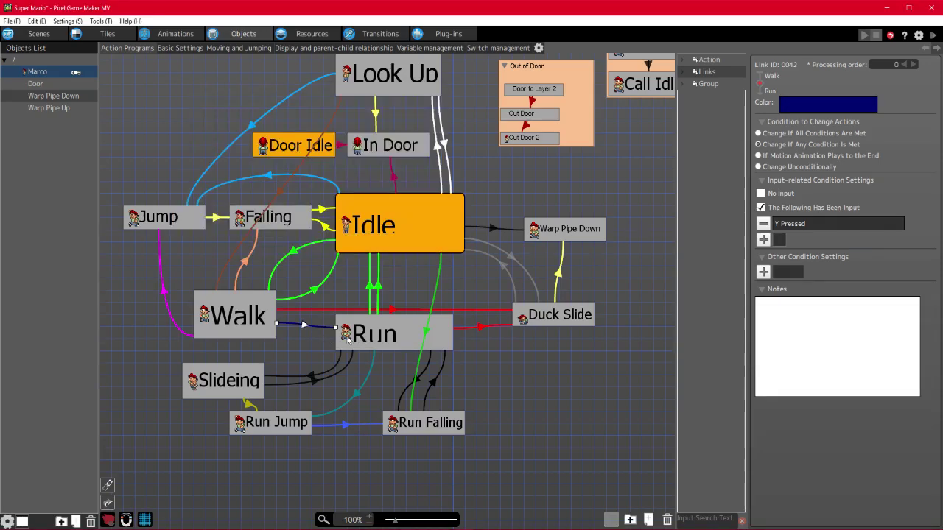
- Check the Walk and Run action settings and save the project
left_click(235, 326)
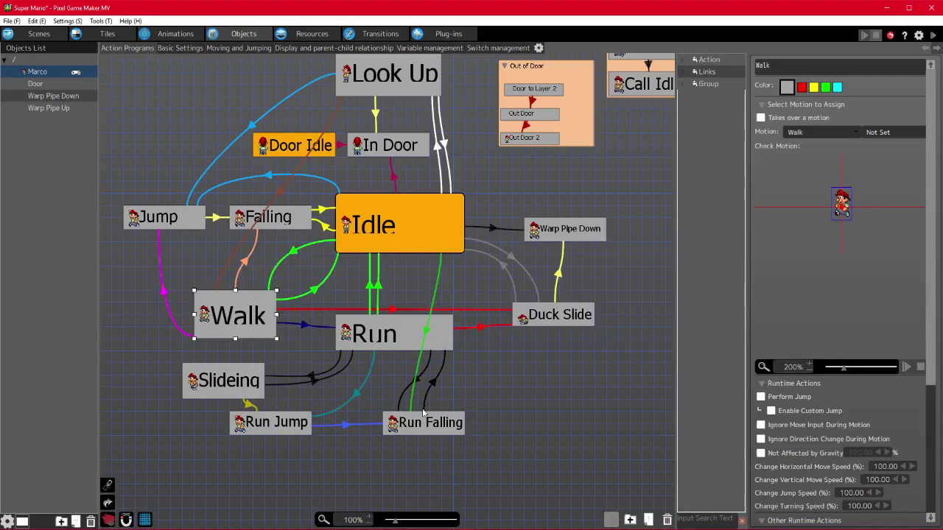
left_click(398, 336)
key("ctrl+s")
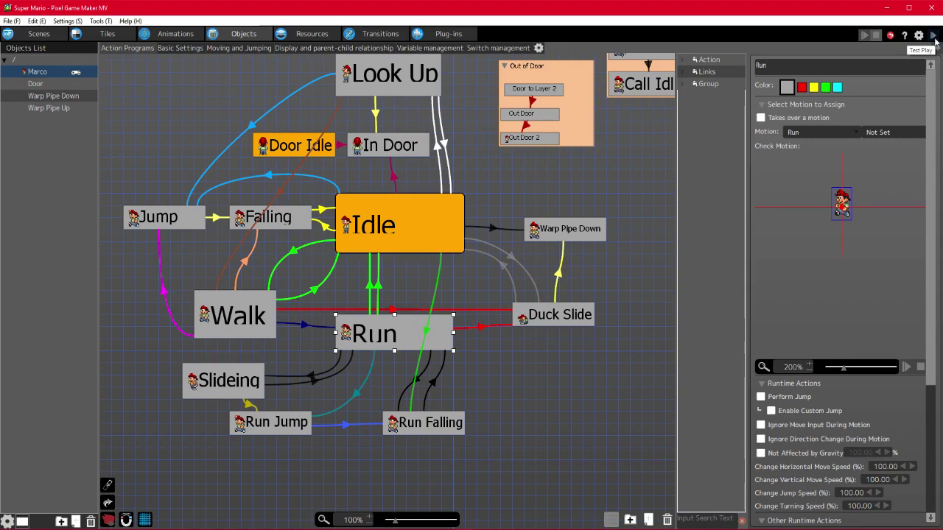
- Start a test play and check Marco's movement by walking him left and right and making him duck
left_click(933, 35)
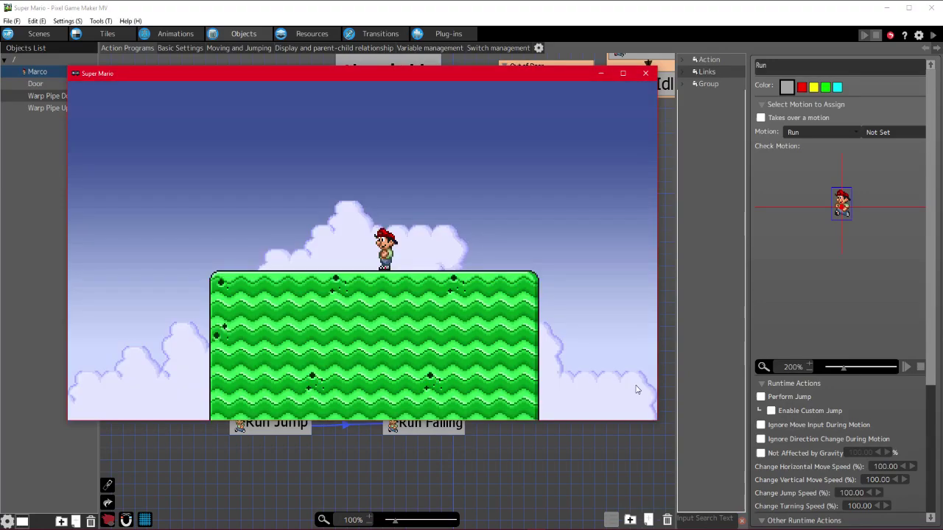
key("Right")
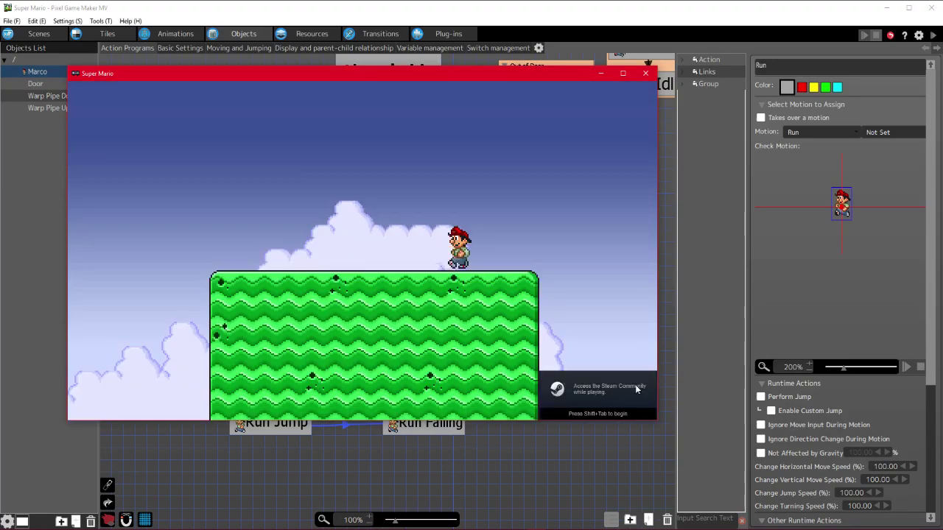
key("Left")
key("Right")
key("Down")
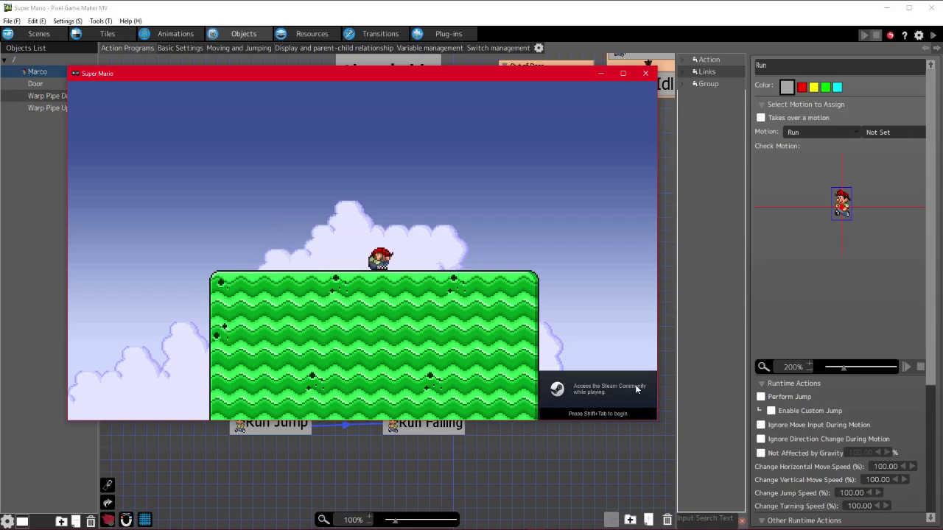
key("Left")
key("Right")
key("Down")
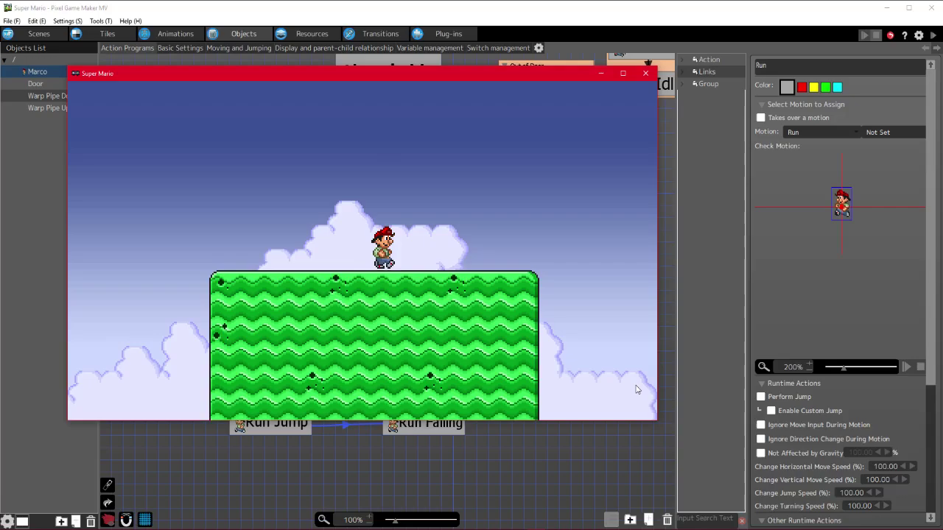
- Check Marco's walking, running and turning on the hilltop by moving him back and forth in the test play
key("Left")
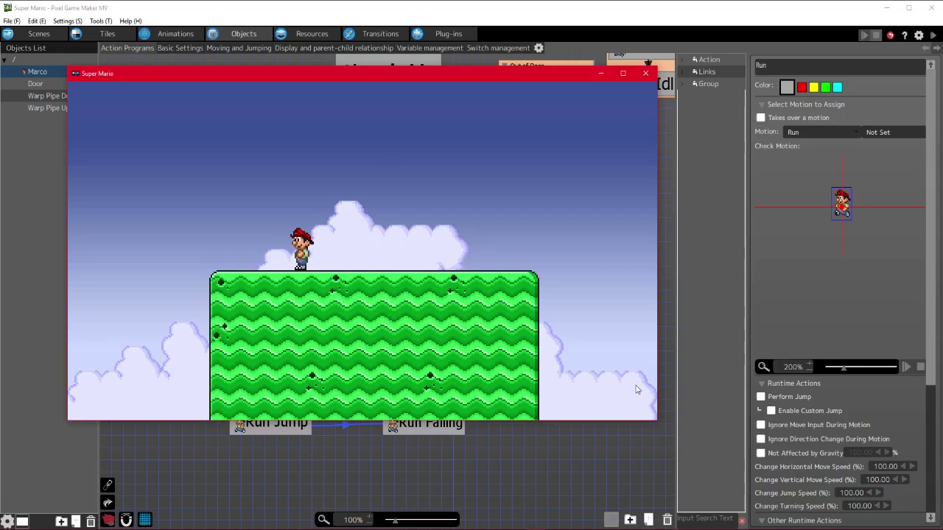
key("Right")
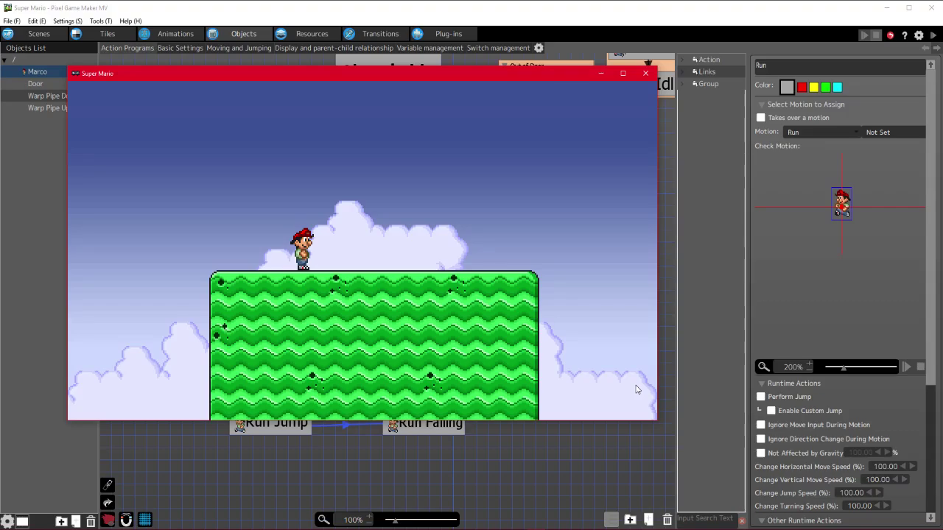
key("Right")
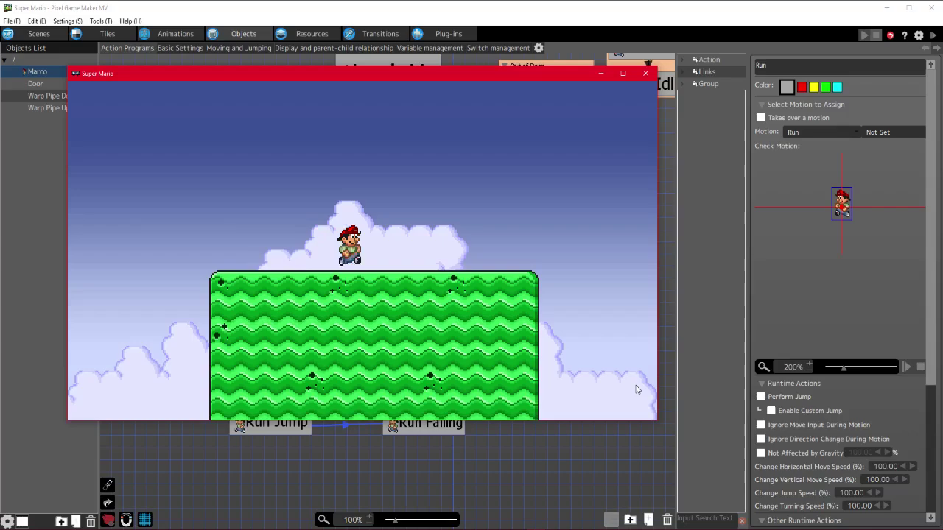
key("Right")
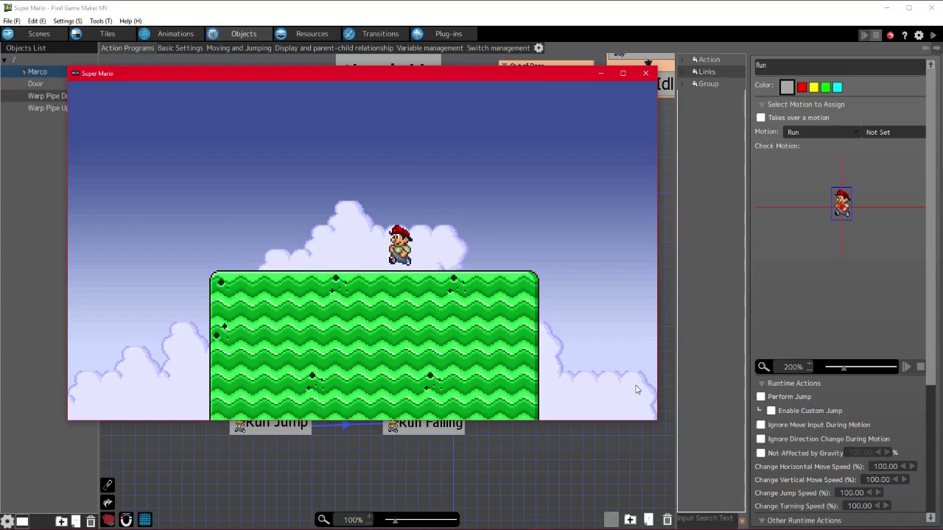
key("Left")
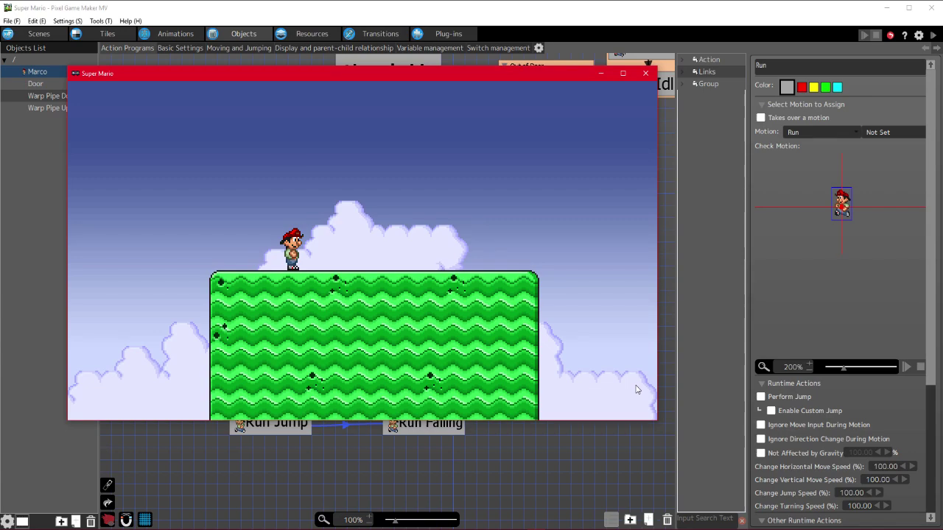
key("Right")
key("Left")
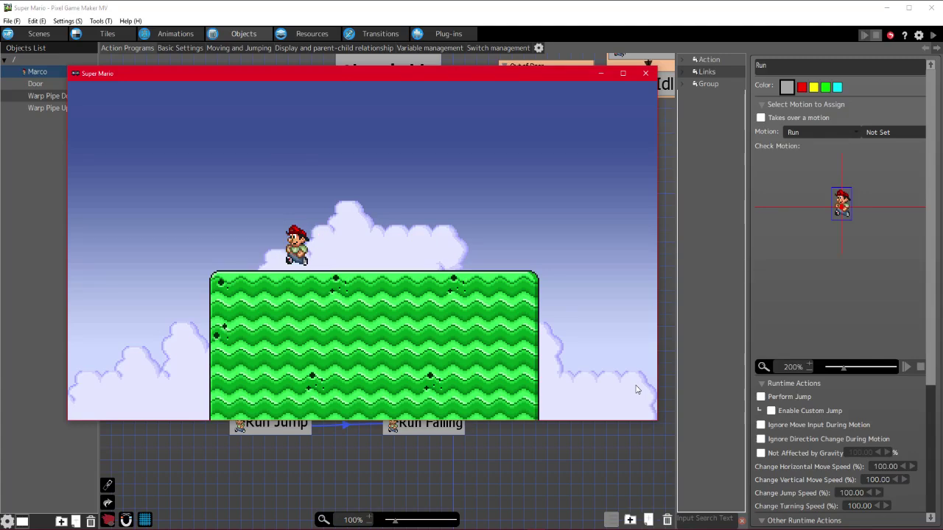
key("Left")
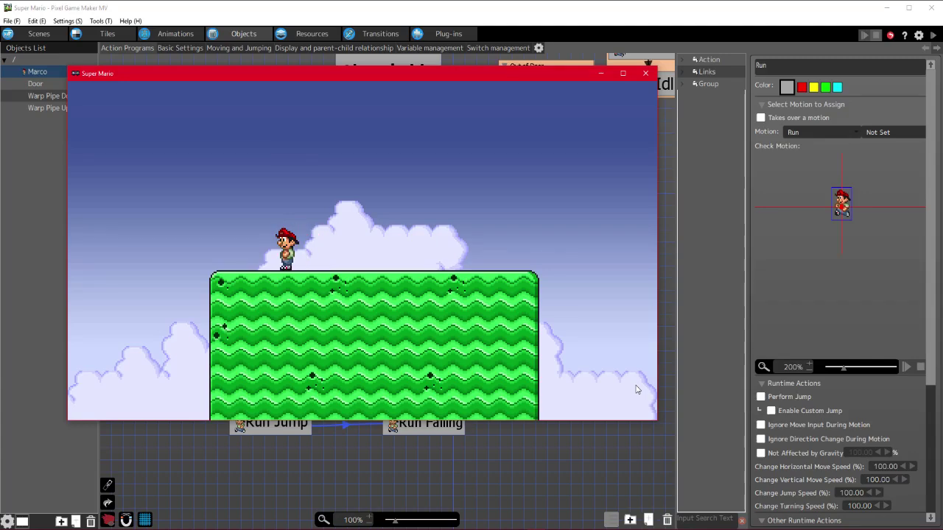
- Take Marco down to the ground, check his running both ways and his jump, and end the test play
key("Right")
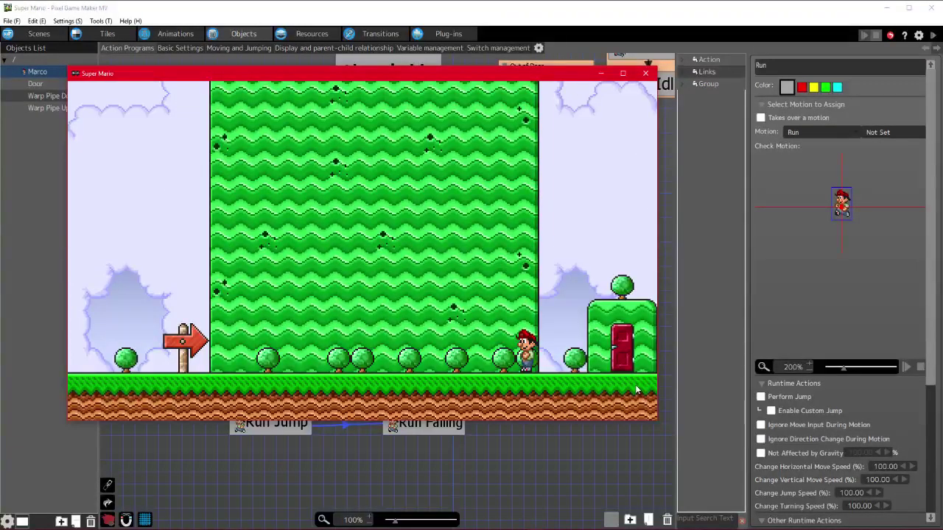
key("Left")
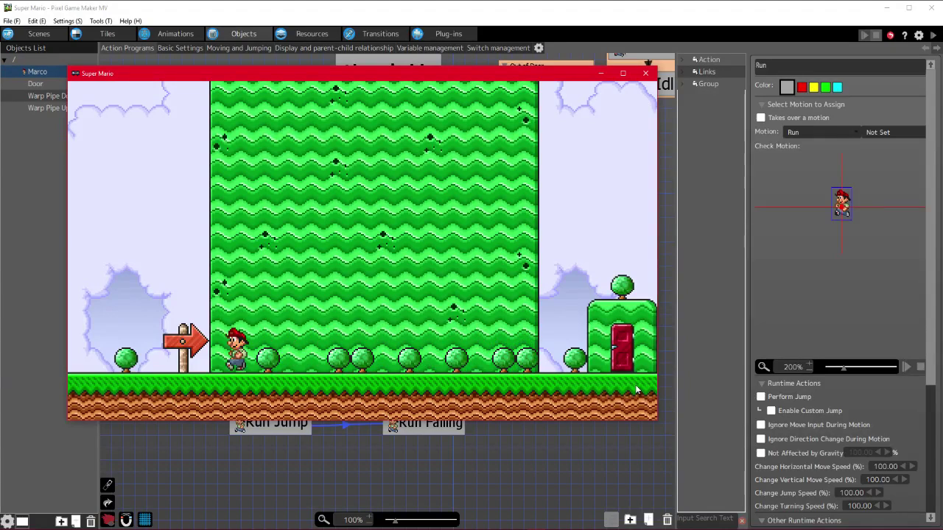
key("Left")
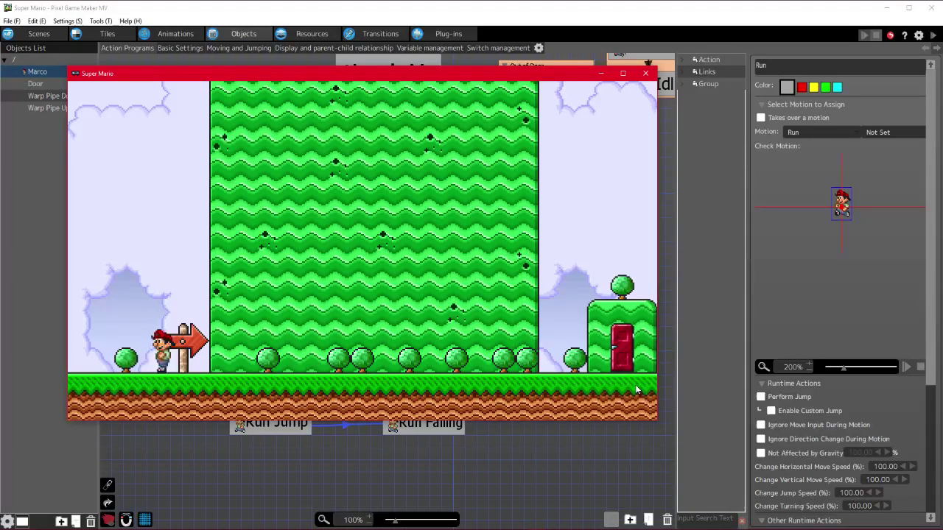
key("Right")
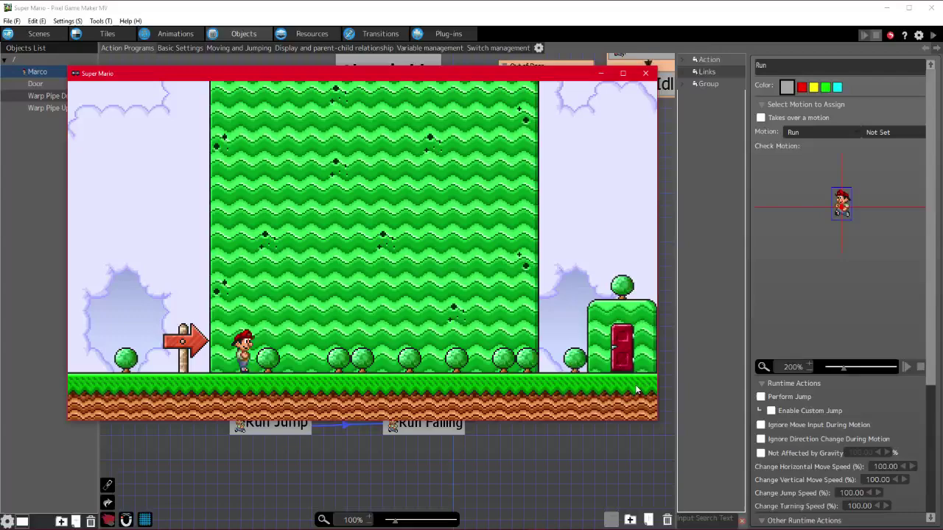
key("Right")
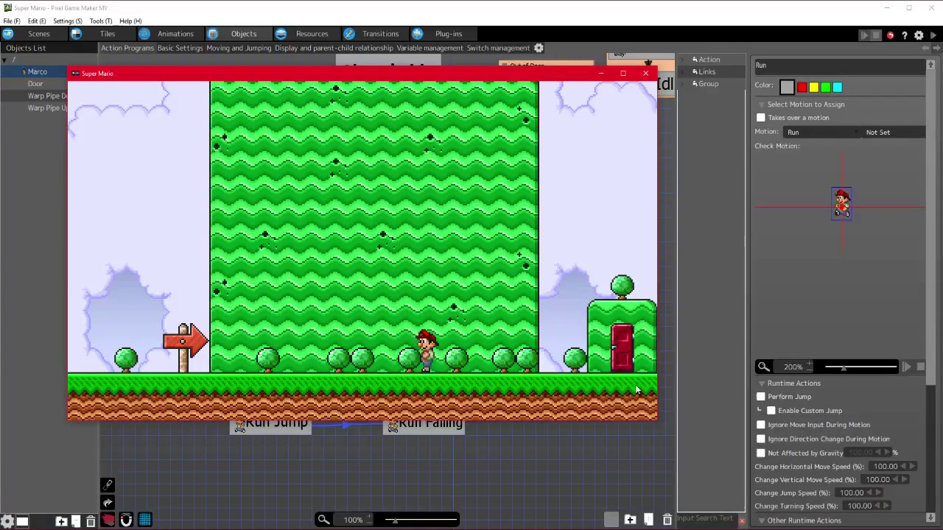
key("Left")
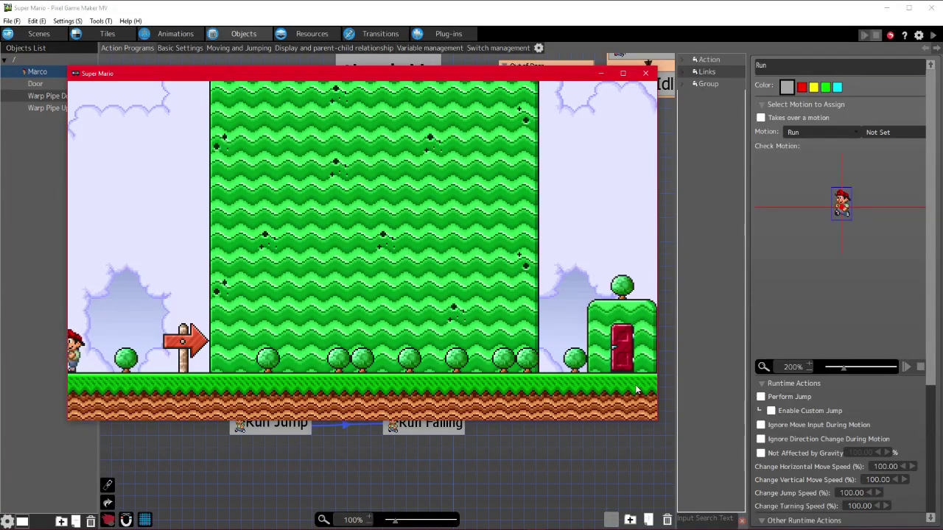
key("space")
key("space")
left_click(645, 74)
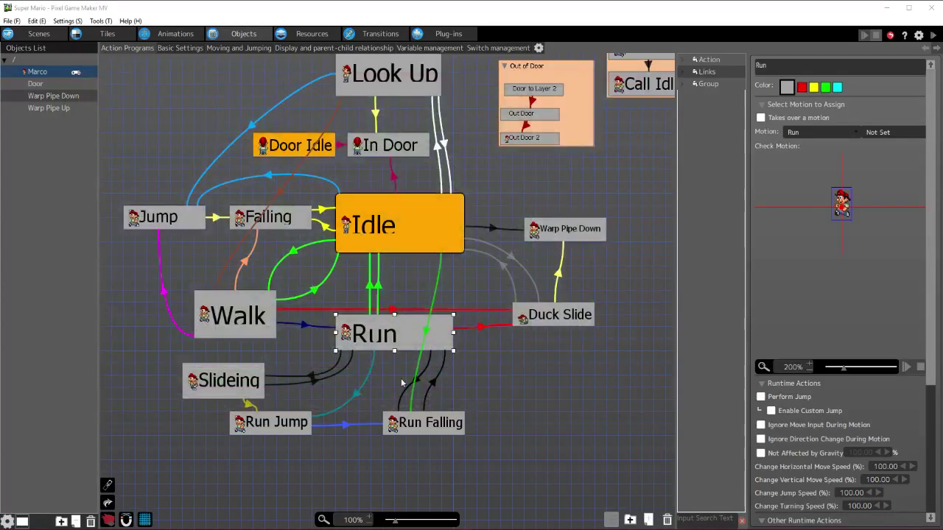
- Set the down-input trigger type to On Press for the Run to Duck Slide and Walk to Duck Slide links, and save the project
double_click(481, 333)
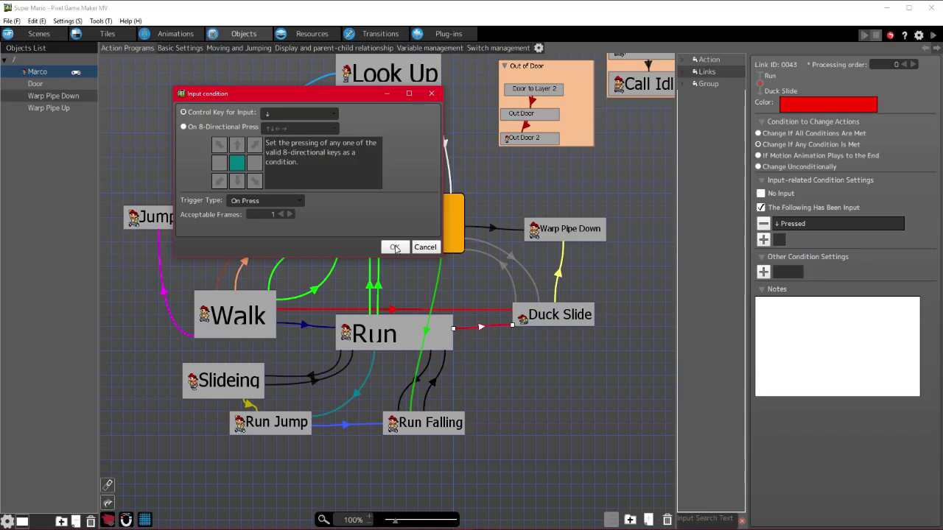
left_click(395, 247)
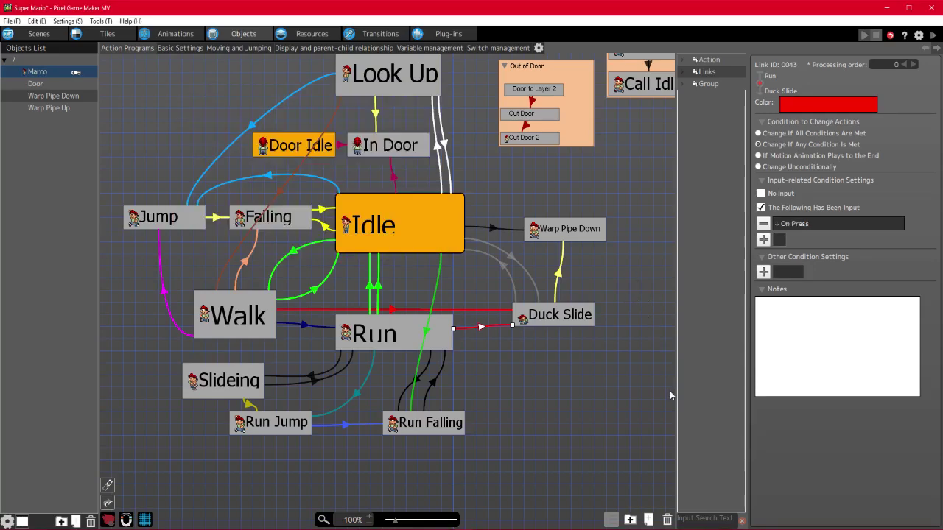
left_click(394, 310)
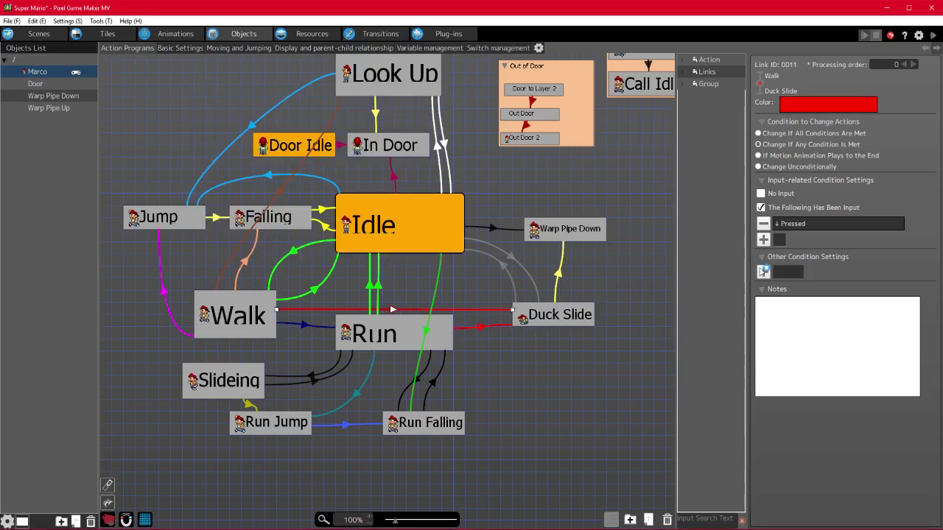
double_click(820, 224)
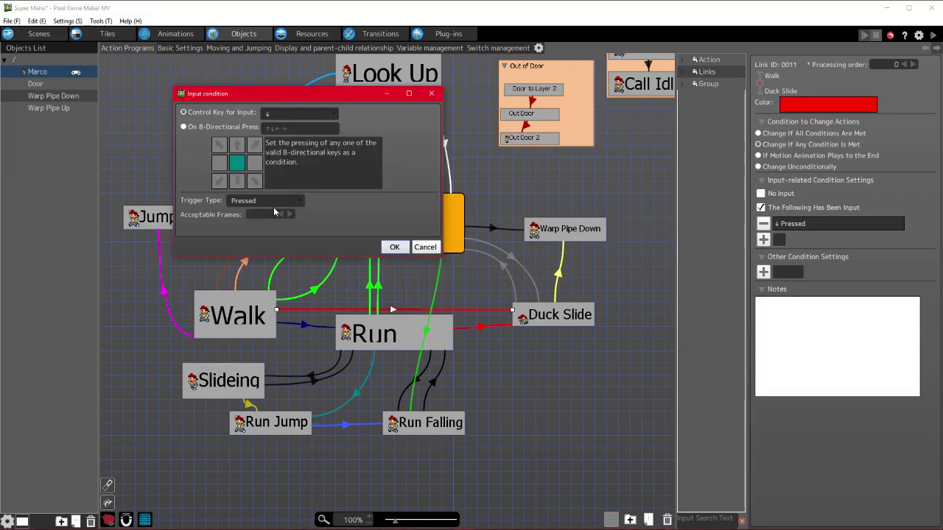
scroll(273, 207, "down", 1)
left_click(395, 246)
key("ctrl+s")
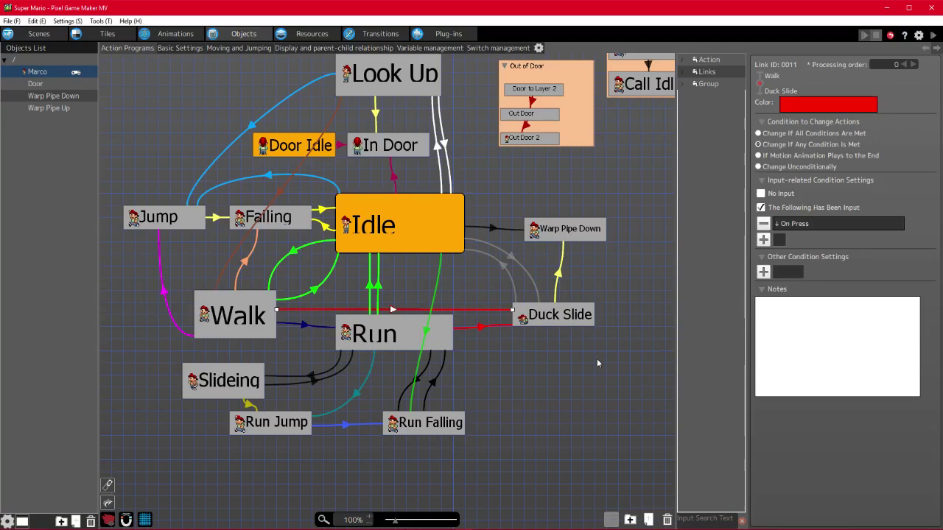
- Start a new test play and check Marco's ducking and duck slide on the hilltop while moving in both directions
key("F5")
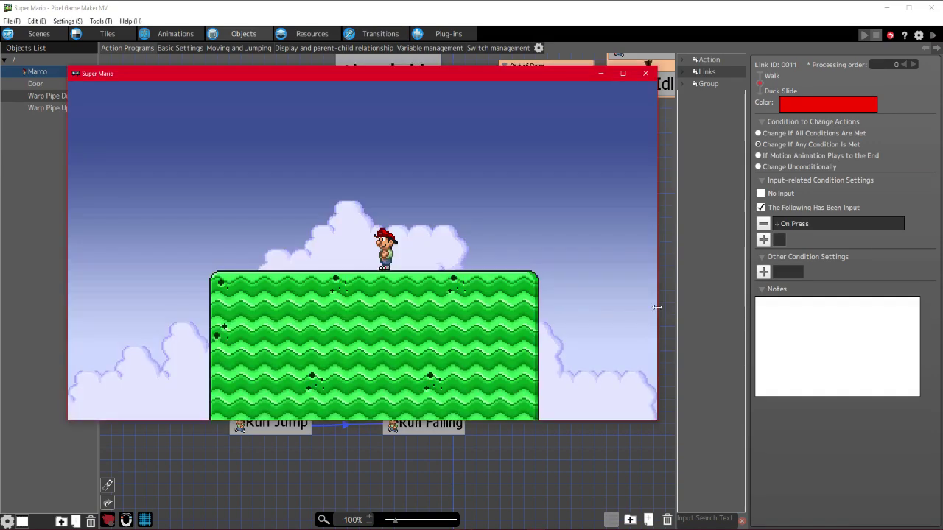
key("Right")
key("Left")
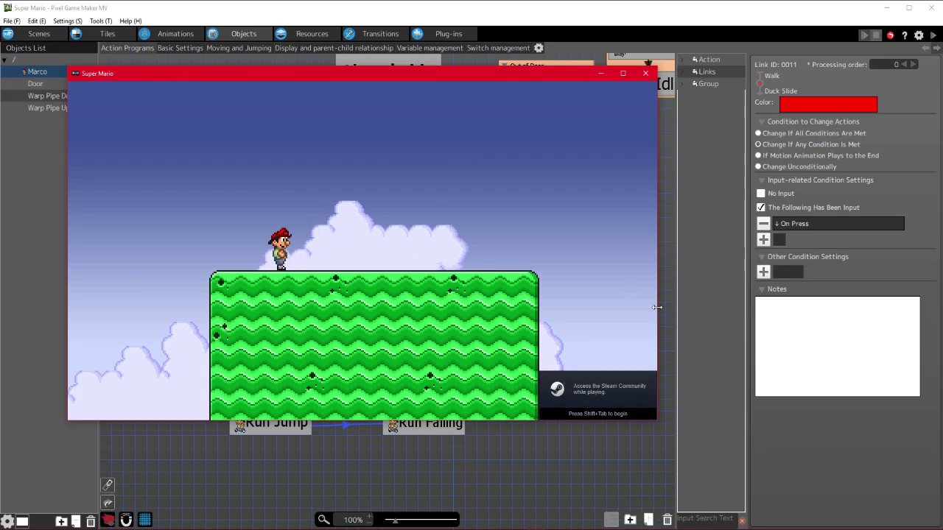
key("Right")
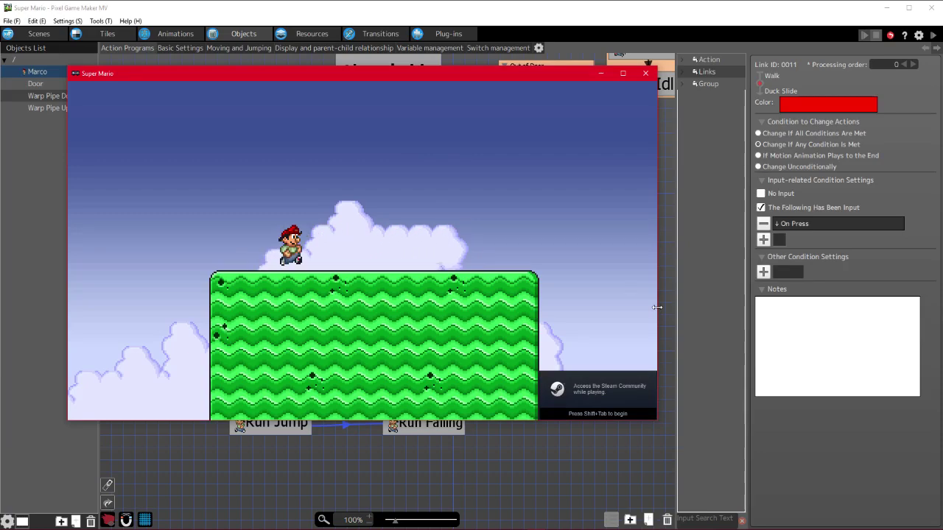
key("Right")
key("Down")
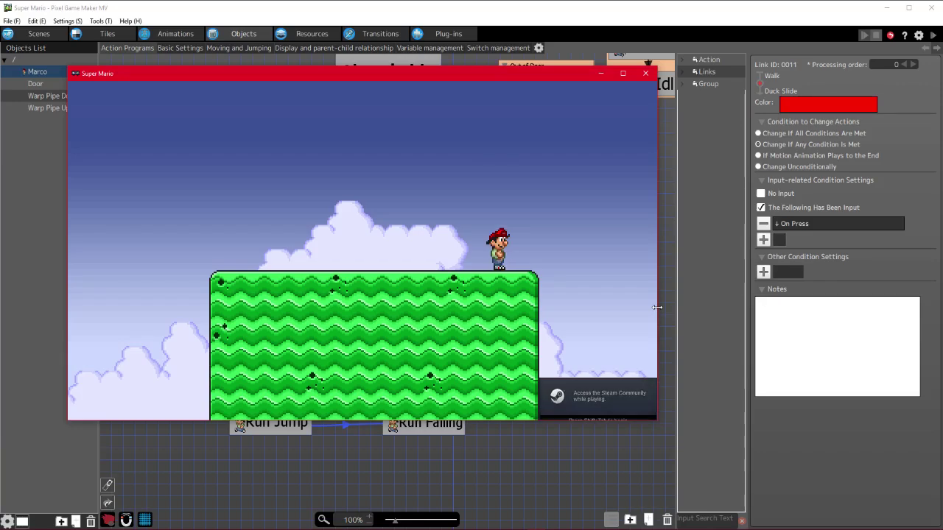
key("Left")
key("Right")
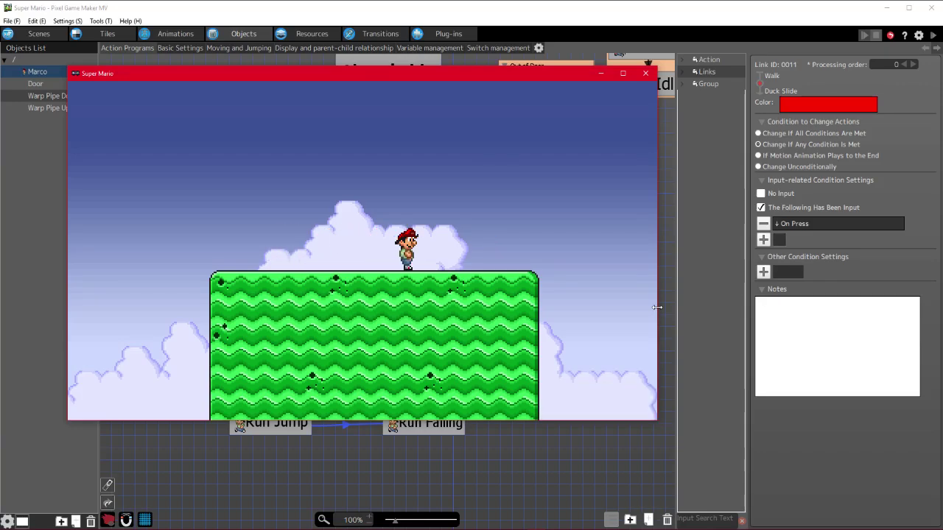
key("Right")
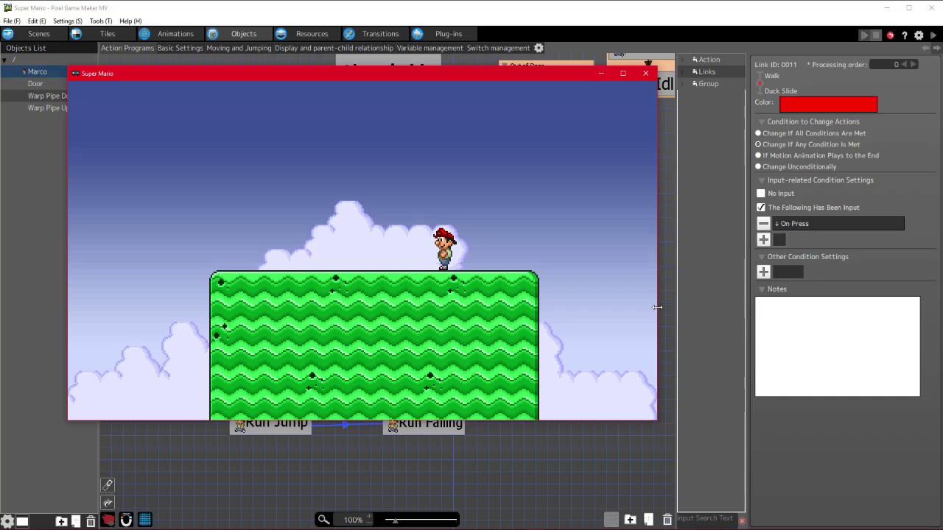
key("Left")
key("Down")
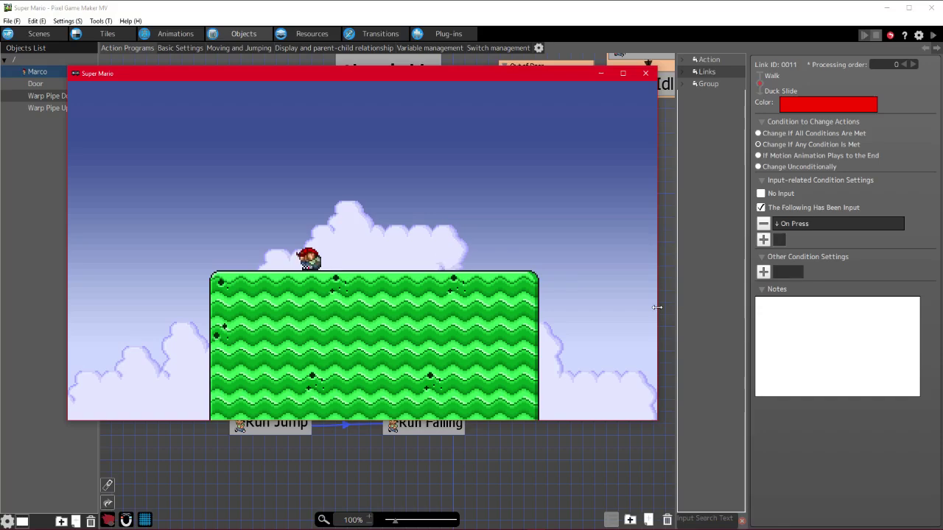
key("Right")
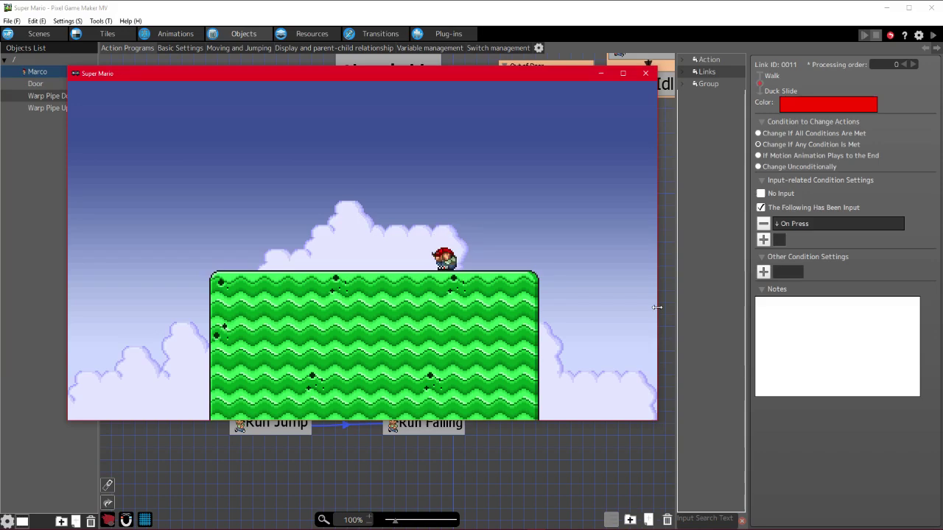
key("Down")
key("Down")
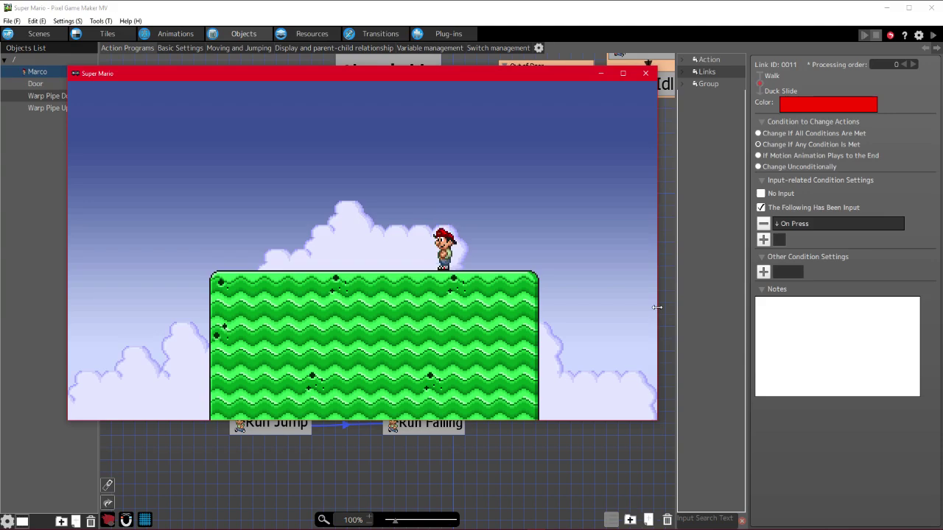
key("Down")
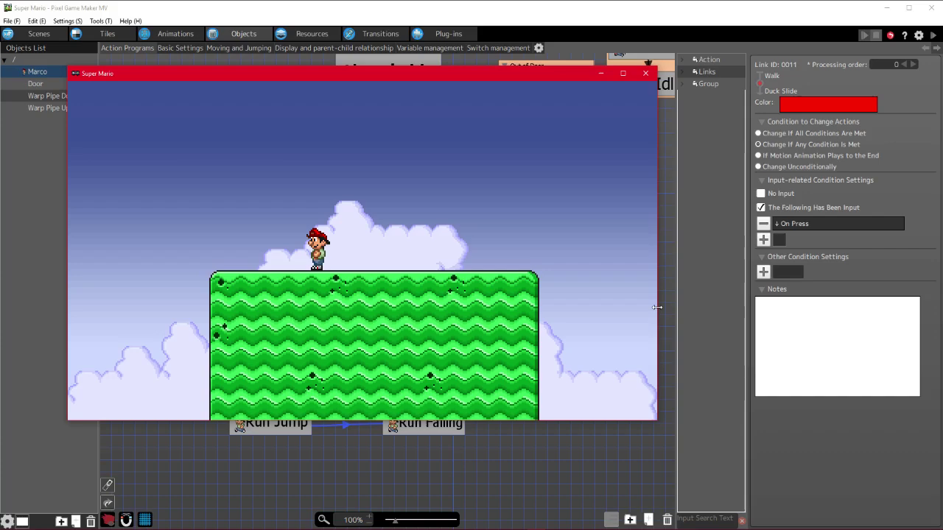
- Move Marco both ways on the hilltop, drop him to the ground, and check his running there in the test play
key("Right")
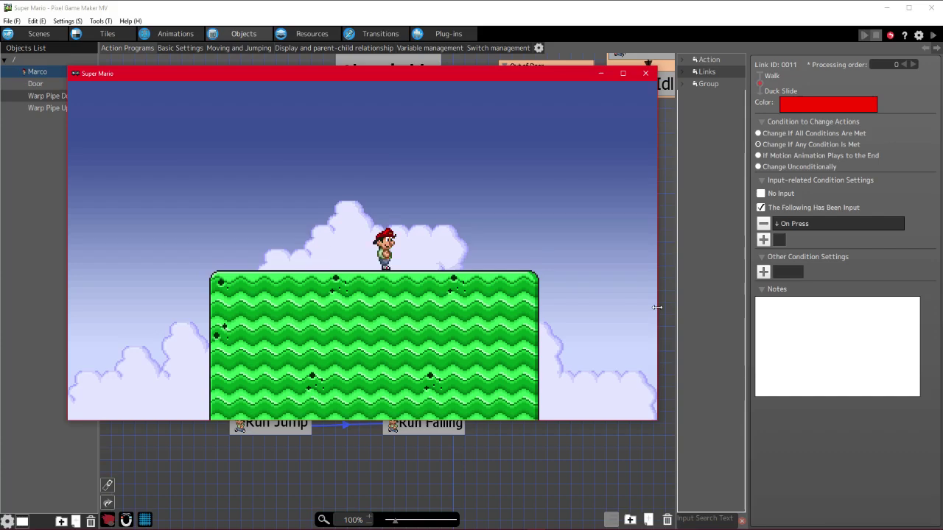
key("Left")
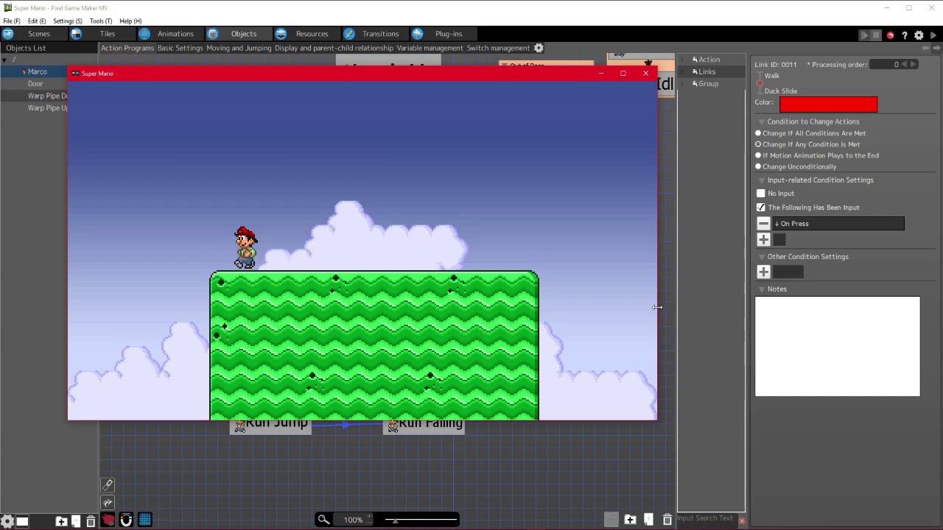
key("Left")
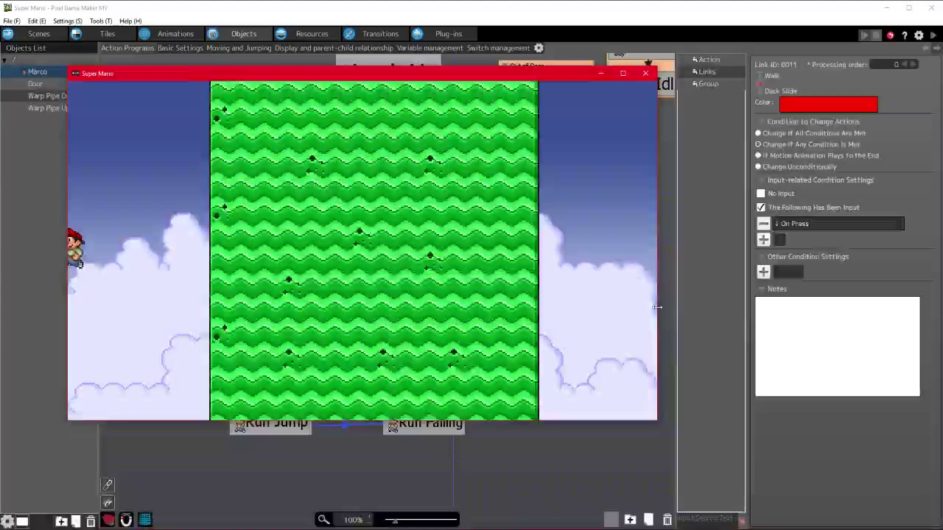
key("Right")
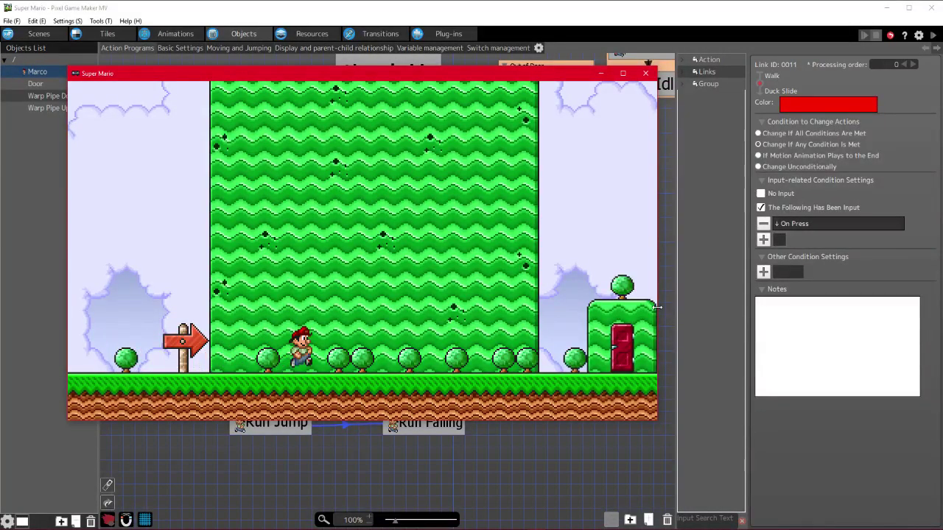
key("Right")
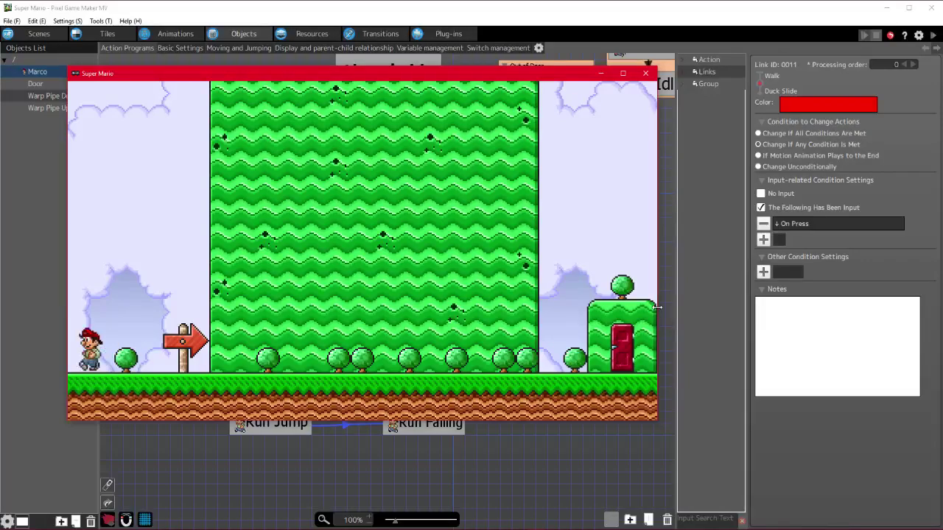
key("Left")
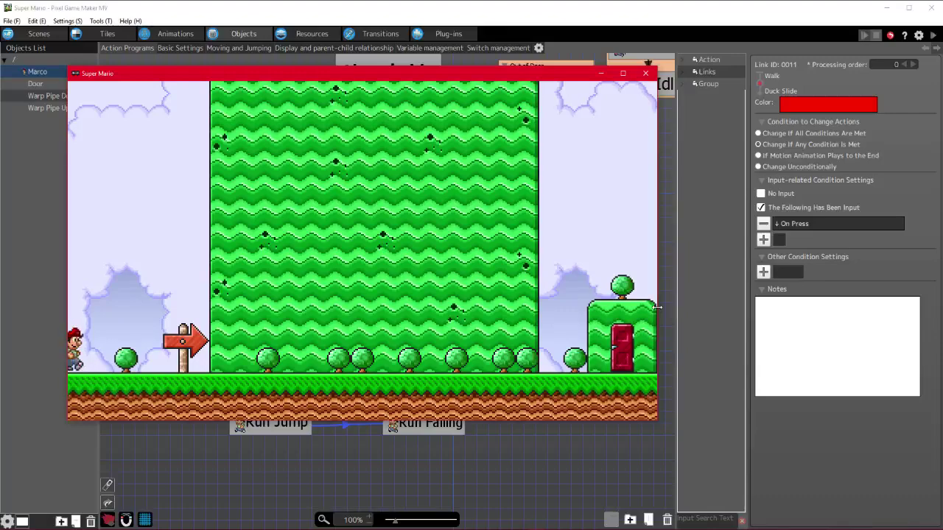
- Check Marco's duck slide on the ground by running him toward the red door and ducking on the way back past the signpost
key("Right")
key("Down")
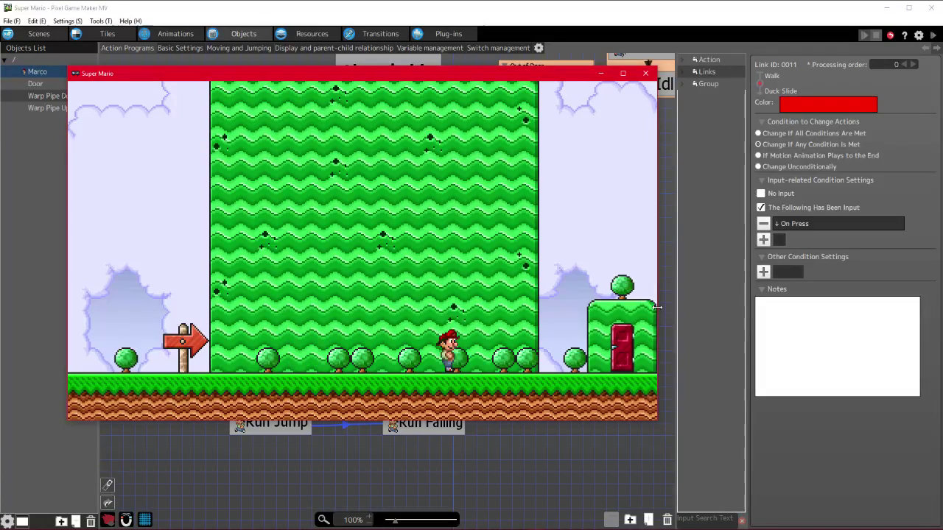
key("Right")
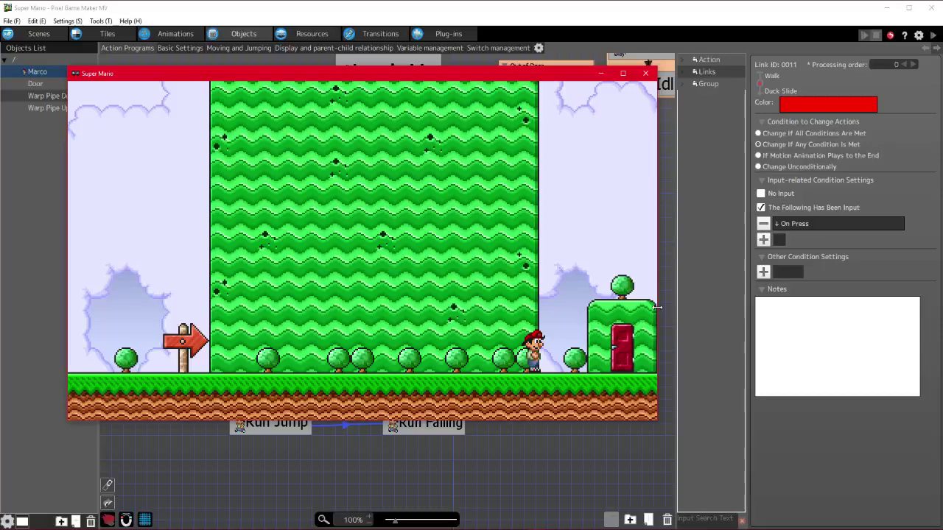
key("Left")
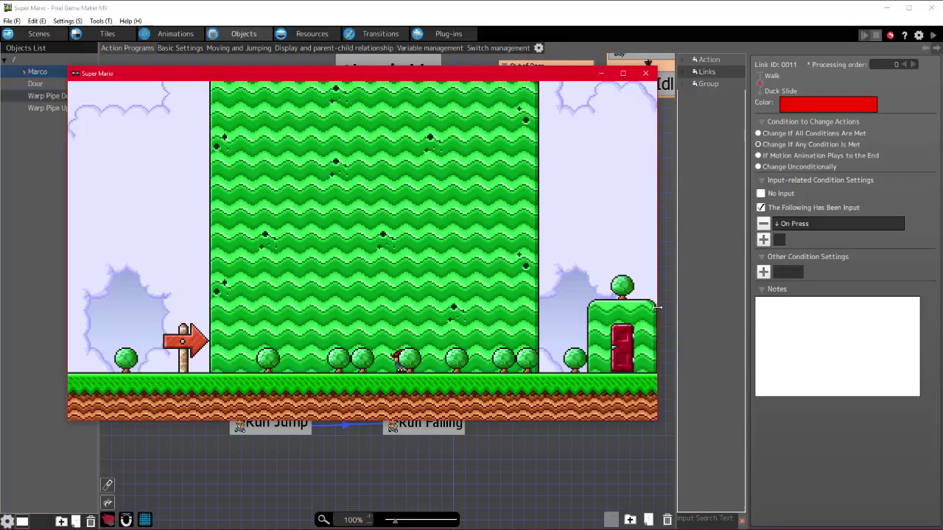
key("Left")
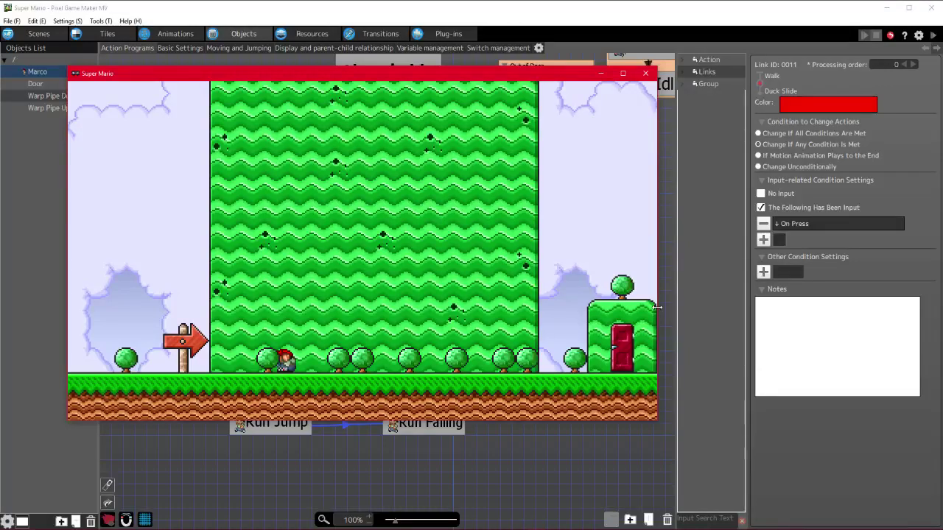
key("Left")
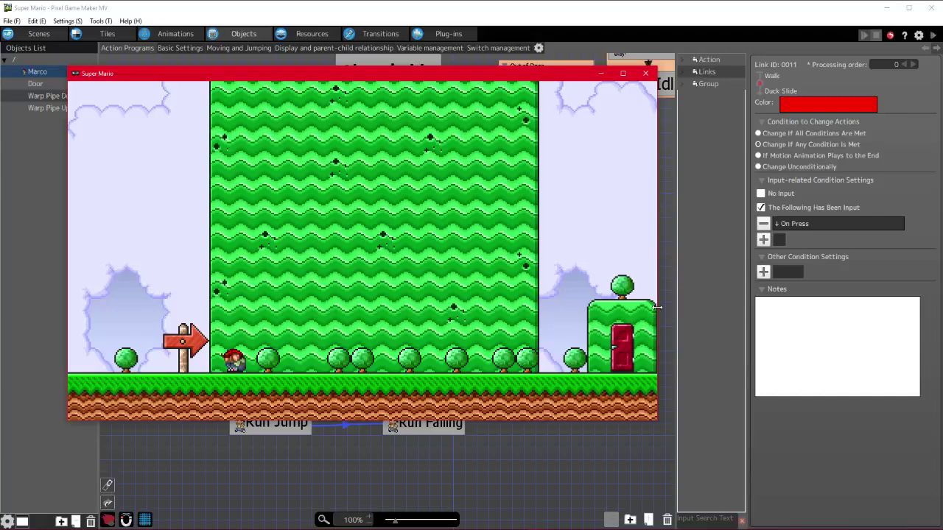
key("Left")
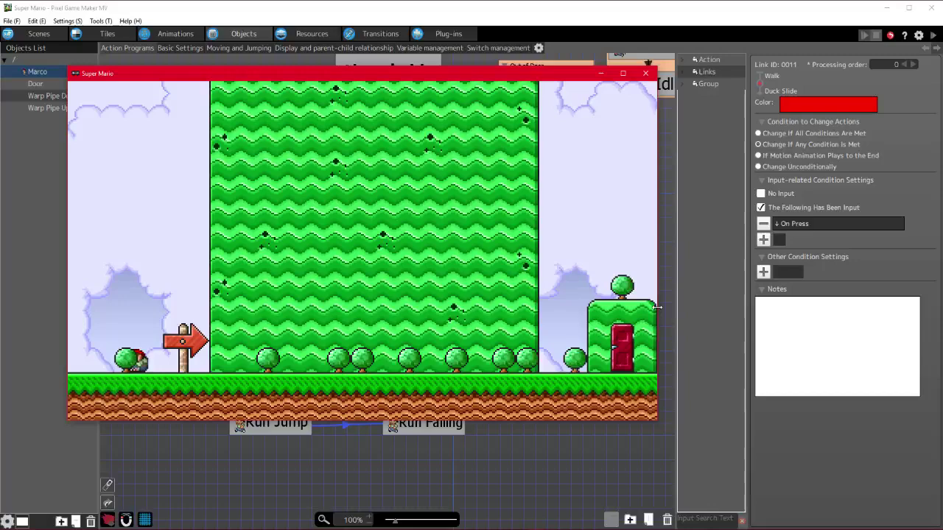
key("Left")
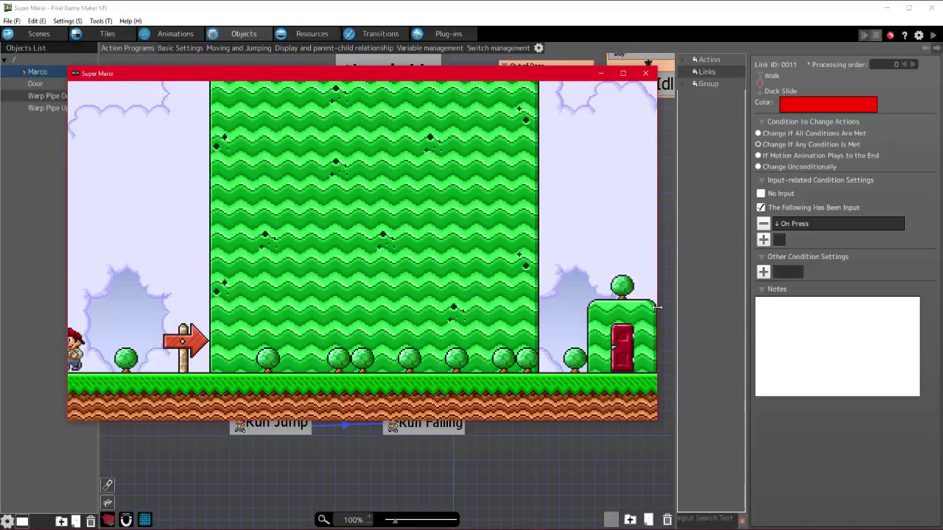
- Run Marco across the ground to the edge of the hill and back to check his running and turning
key("Right")
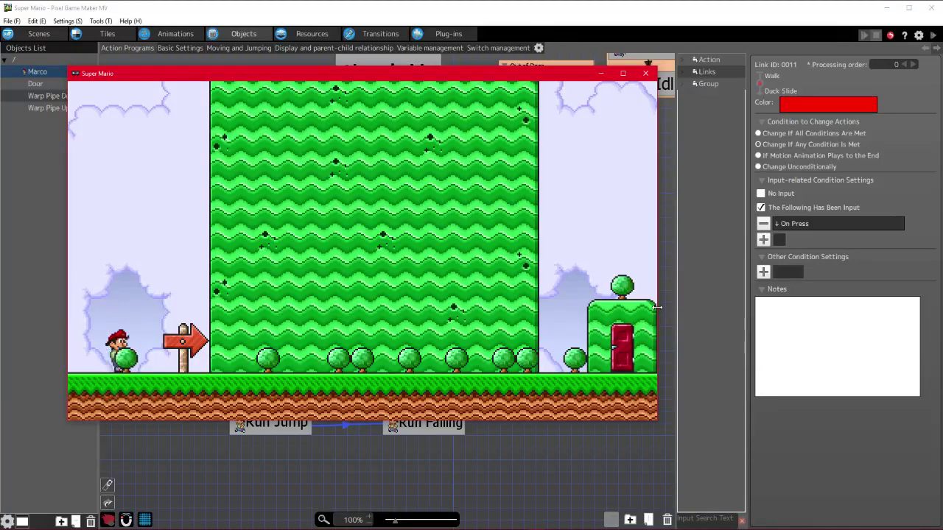
key("Right")
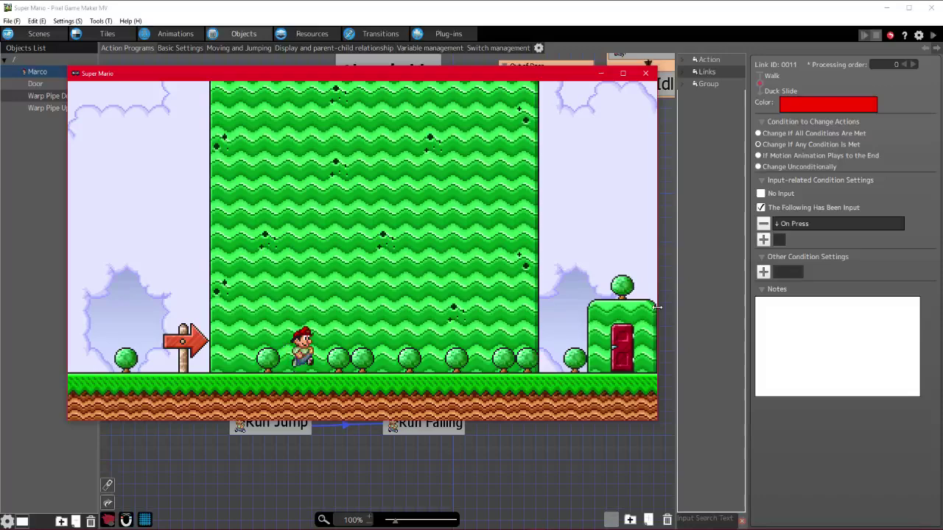
key("Right")
key("Left")
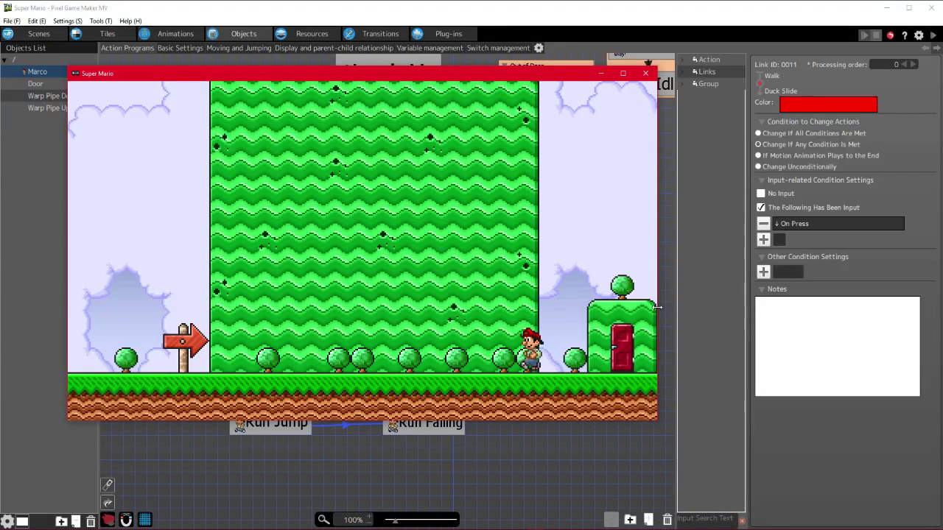
key("Left")
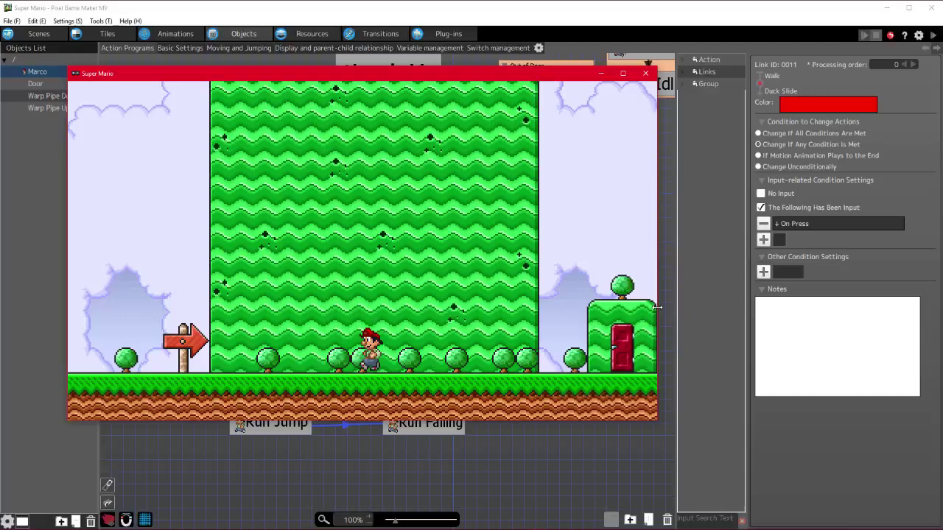
key("Left")
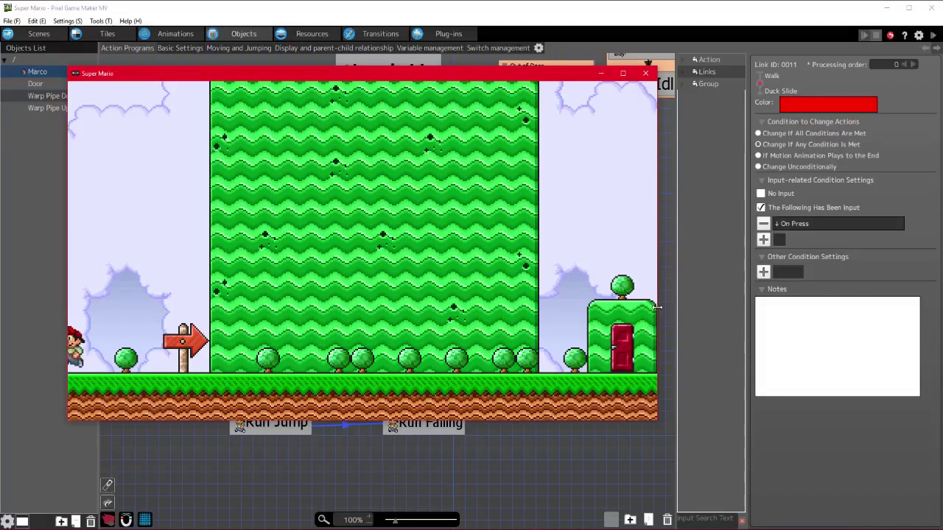
- Take Marco from the signpost along the bushes to the red door and enter it
key("Right")
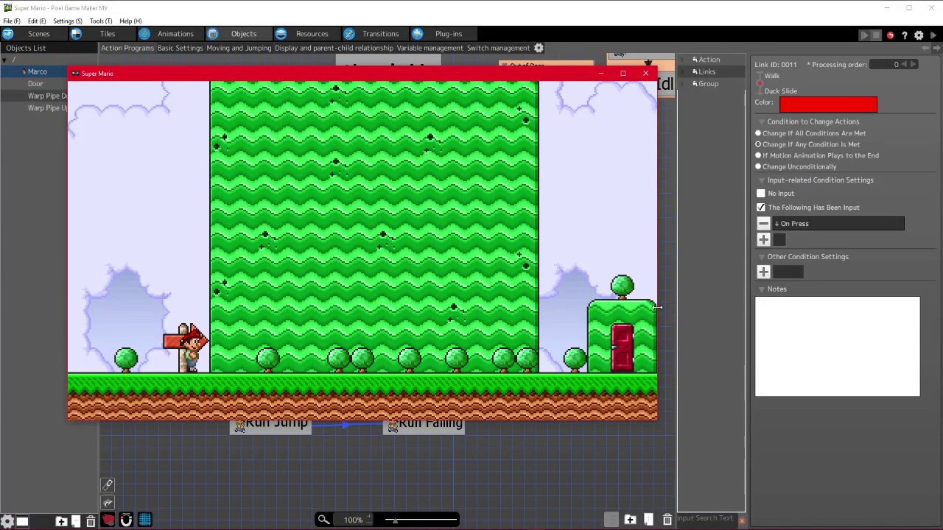
key("Right")
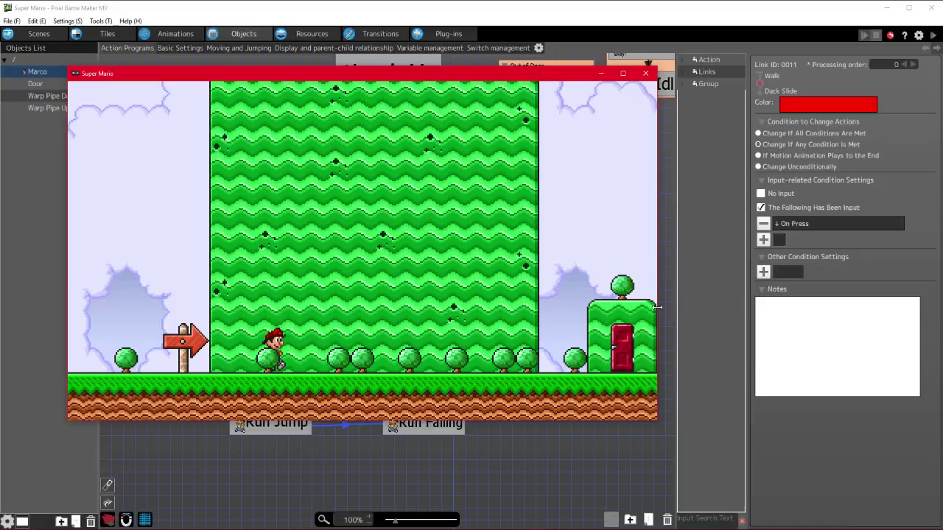
key("Right")
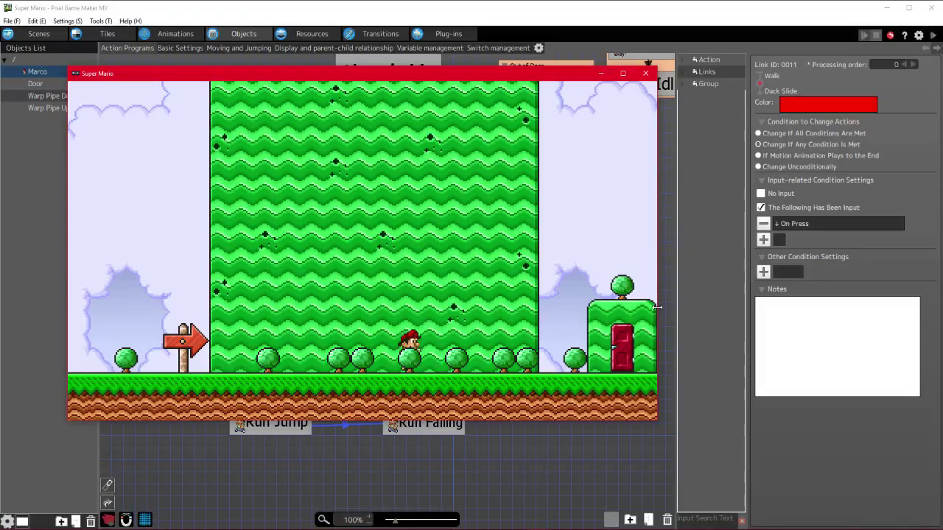
key("Right")
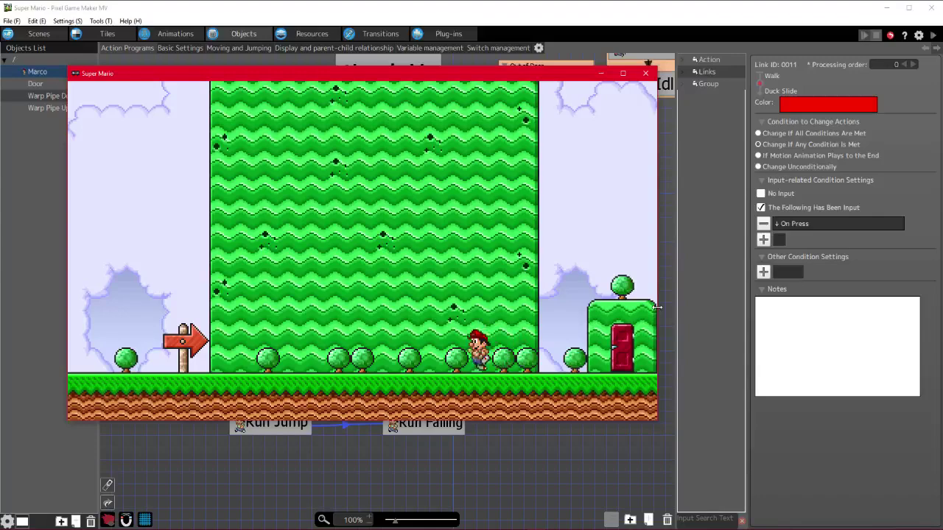
key("Right")
key("Up")
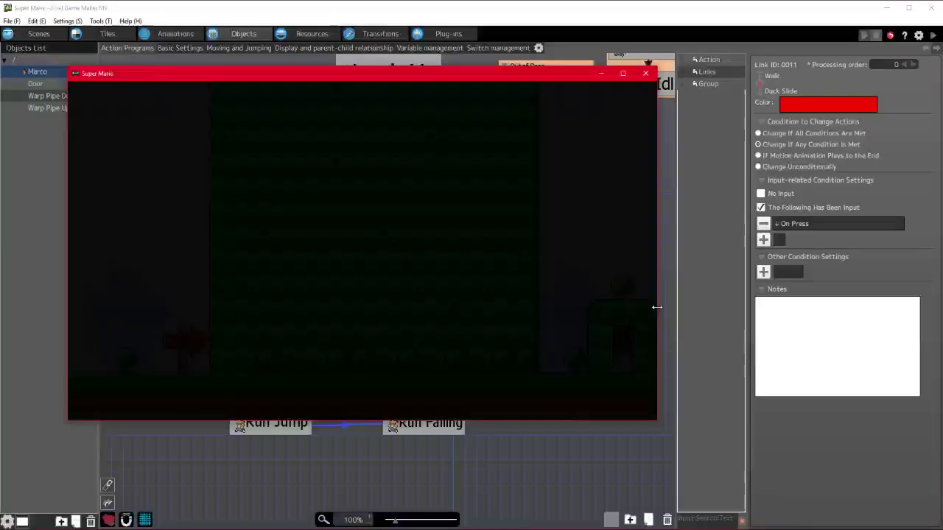
- Check Marco's walking and turning in the mountain area by moving him between the red door and the palm trees
key("Right")
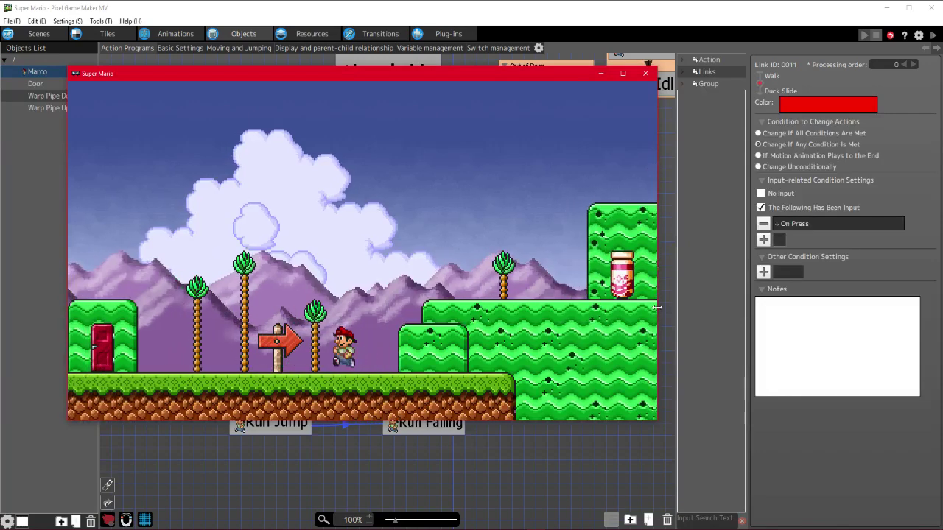
key("Left")
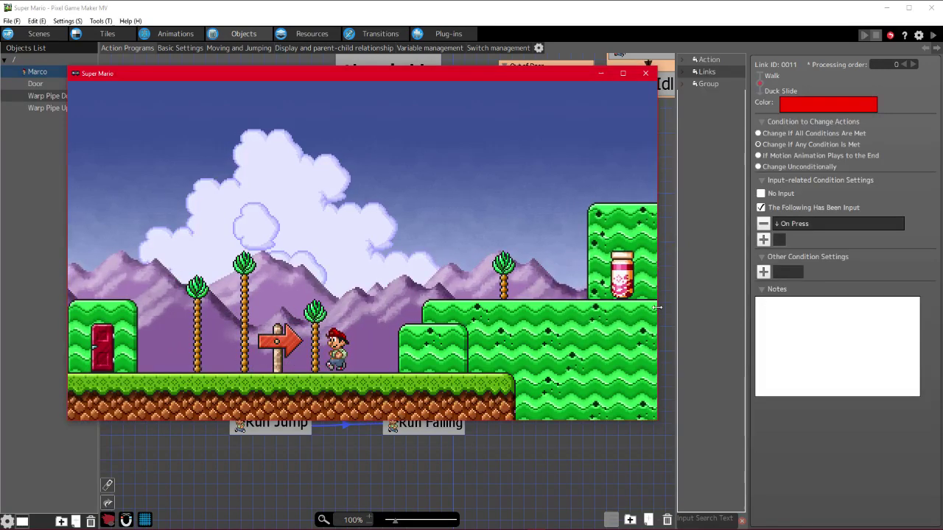
key("Left")
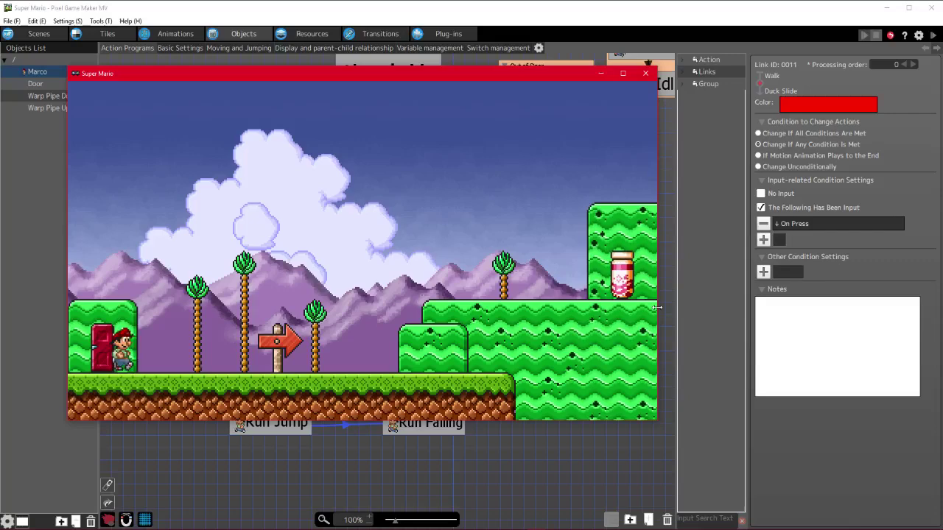
key("Up")
key("Left")
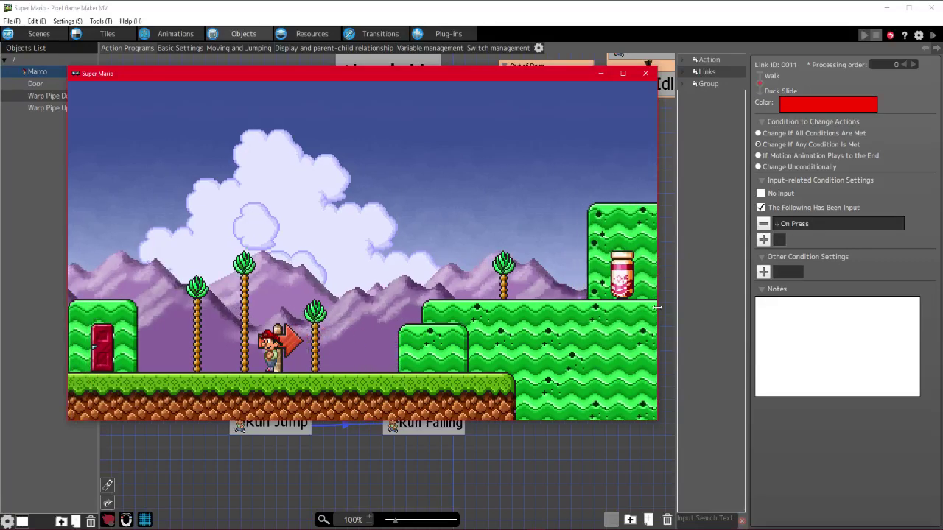
key("Left")
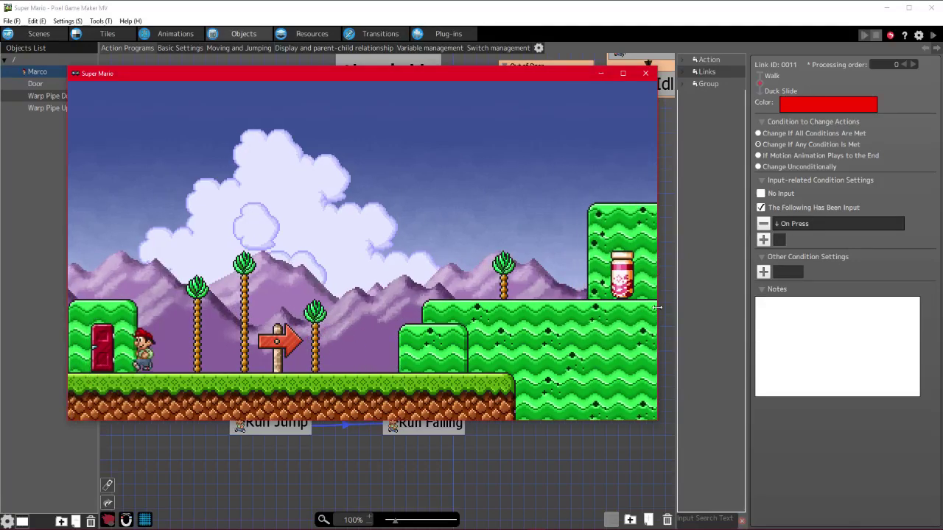
key("Up")
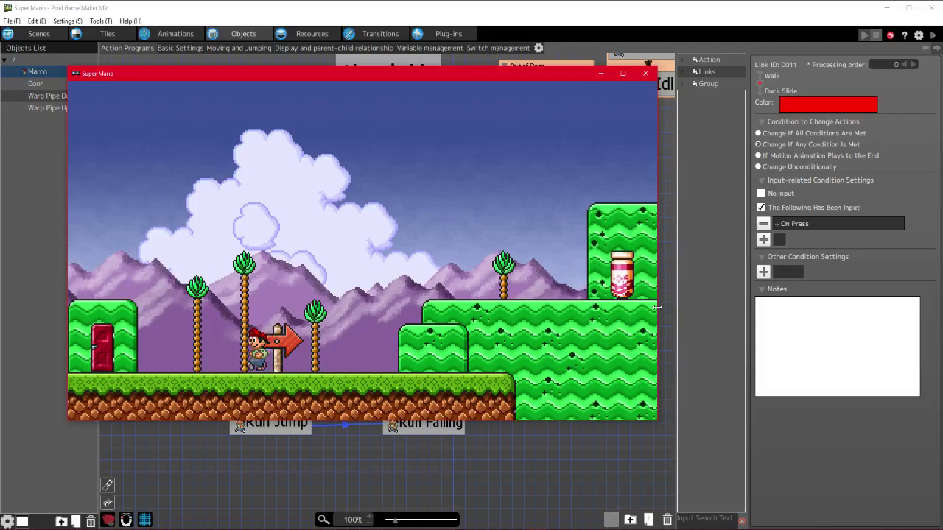
key("Left")
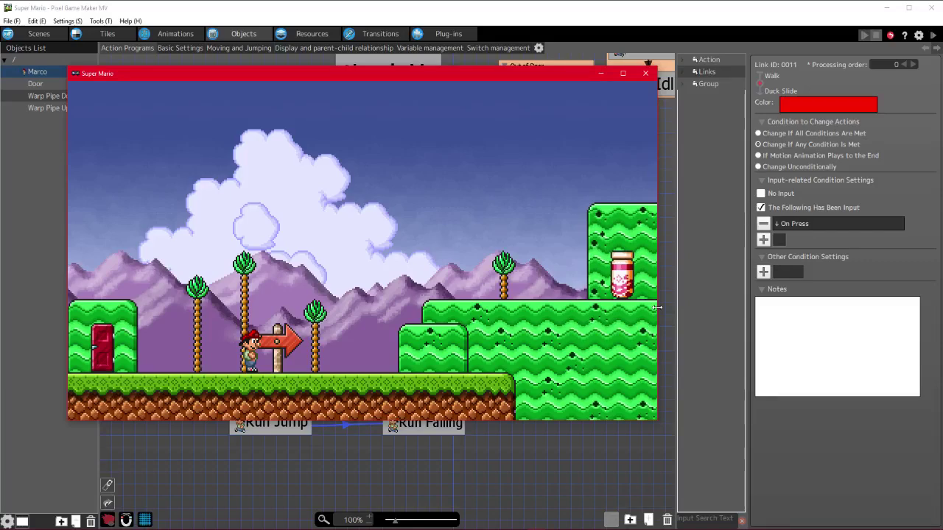
- Run Marco toward the low green hill and back, and check his quick direction changes around the arrow sign
key("Right")
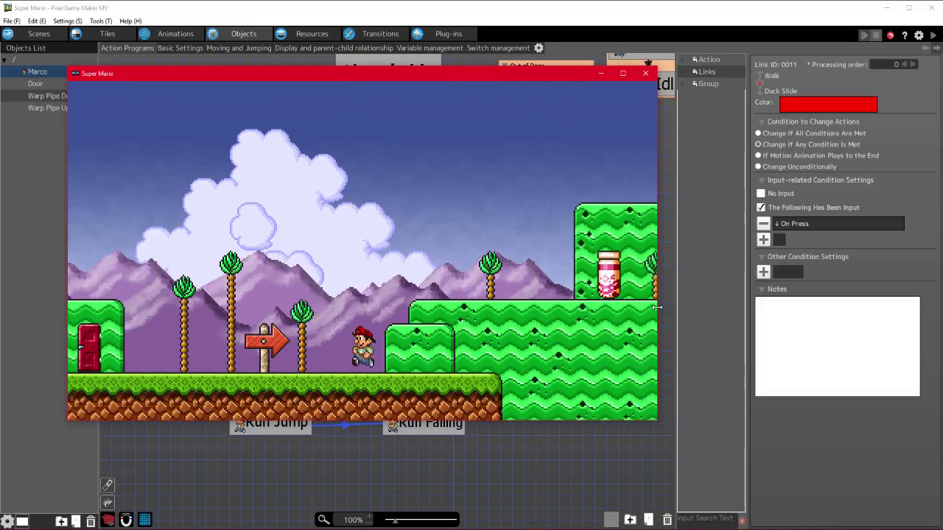
key("Left")
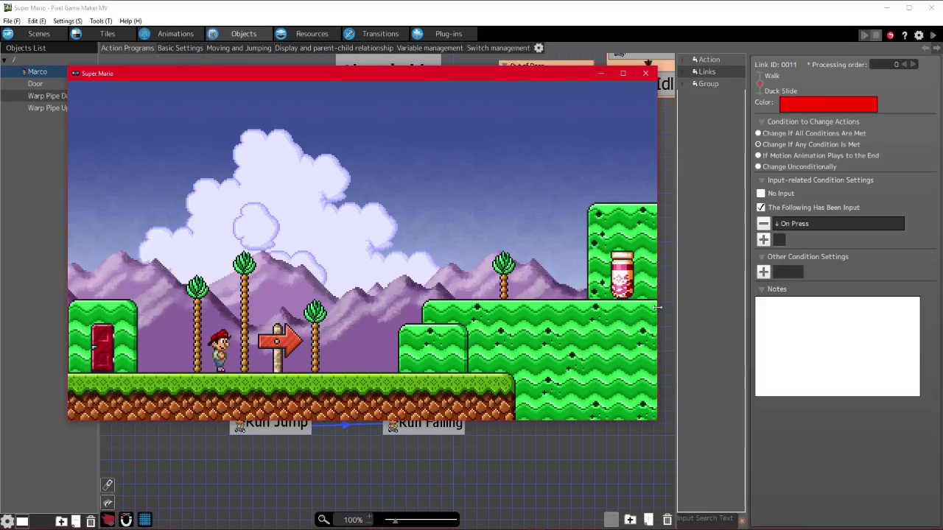
key("Left")
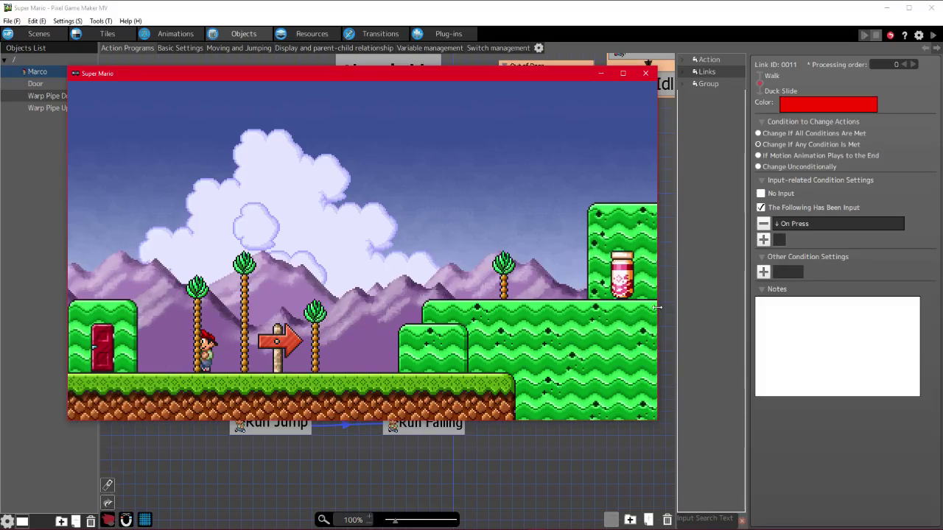
key("Right")
key("Left")
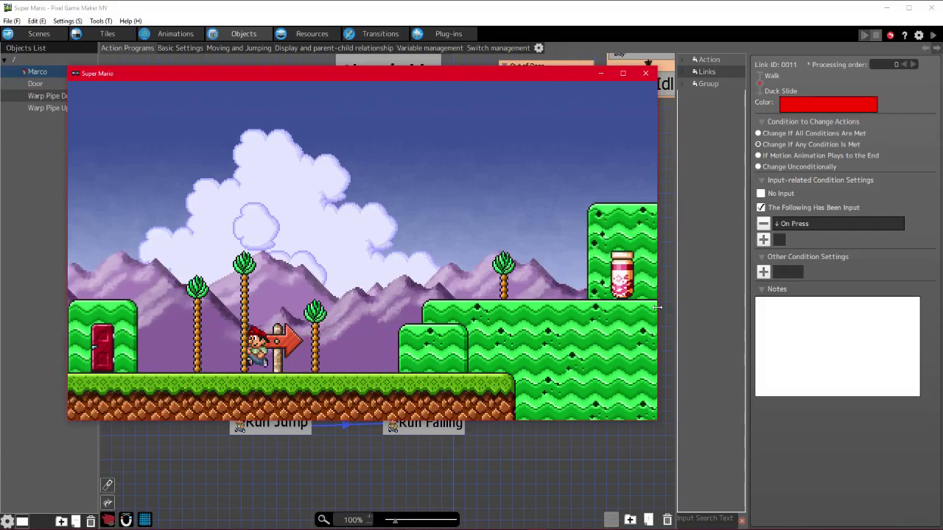
key("Left")
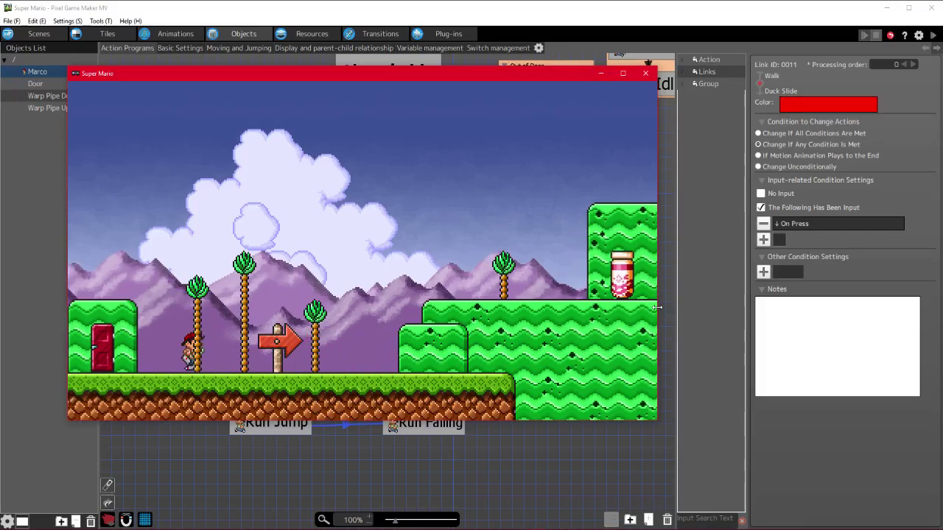
- Test Marco's jump beside the red door, and run him past the arrow sign toward the low green hill
key("Left")
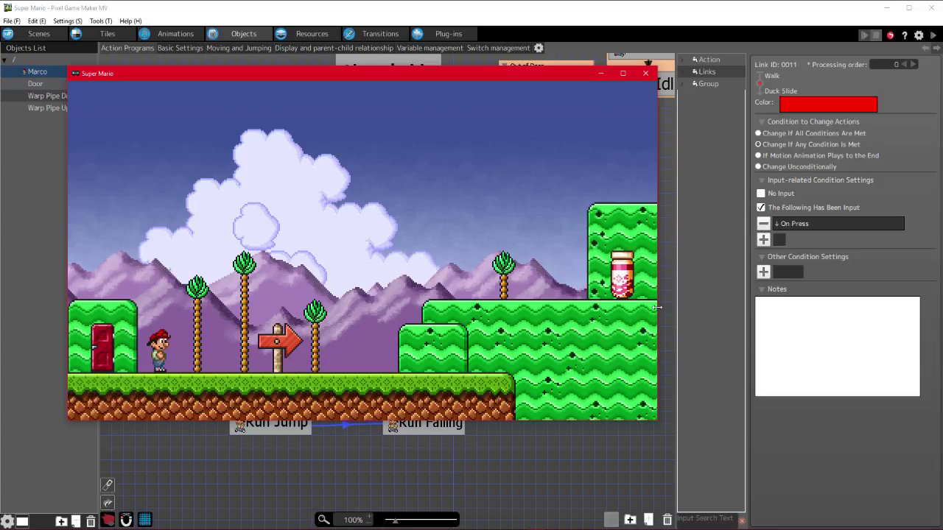
key("z")
key("z")
key("z")
key("Right")
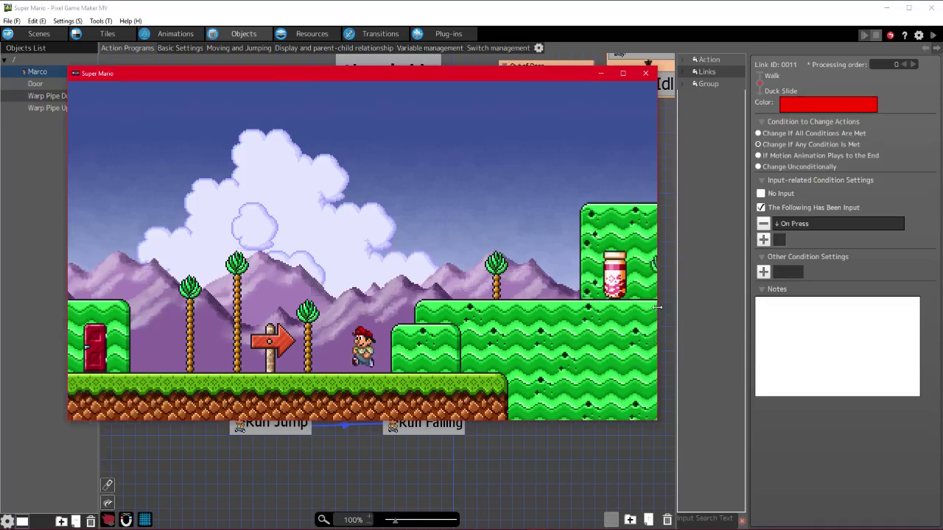
- Test Marco's duck slide against the low green hill, and run him back to the ground's edge beyond the red door
key("Right")
key("Down")
key("Right")
key("Down")
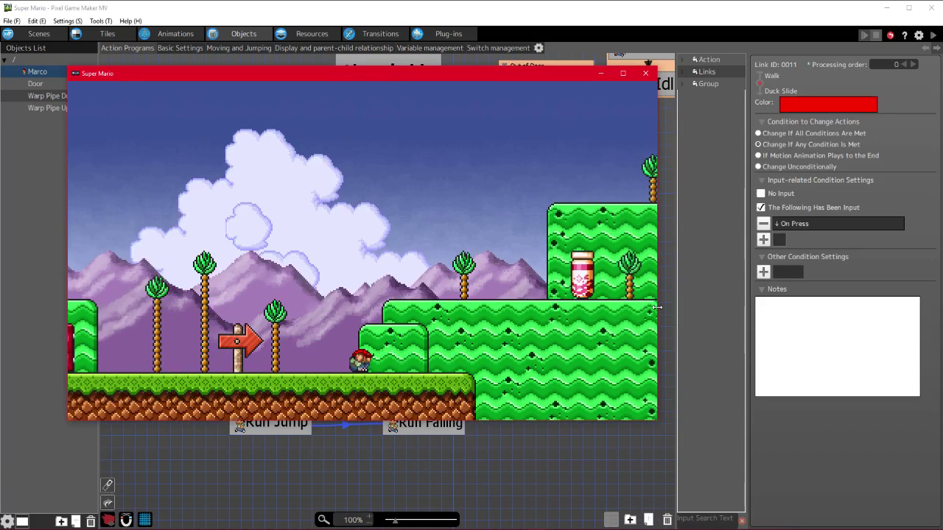
key("Right")
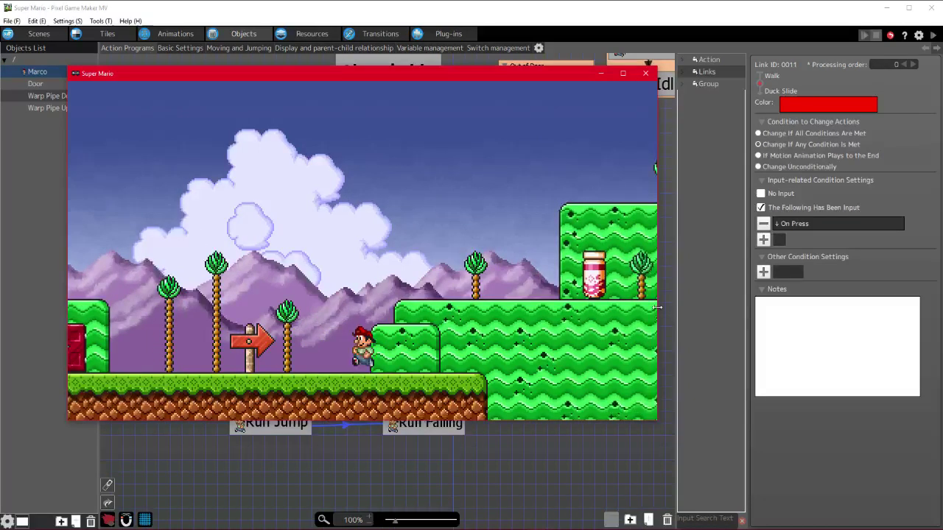
key("Left")
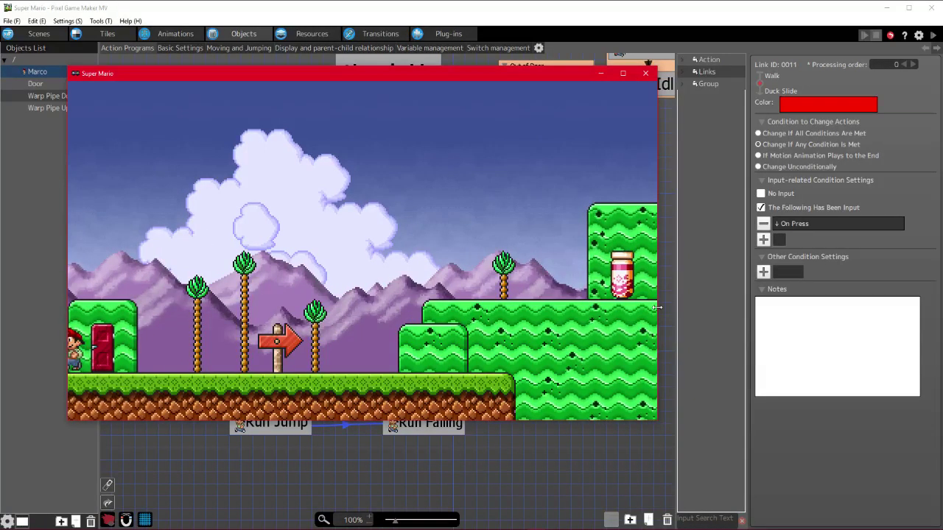
- Run Marco away from the red door and jump him up the green hills to the pink jar
key("Right")
key("Right")
key("Down")
key("Right")
key("z")
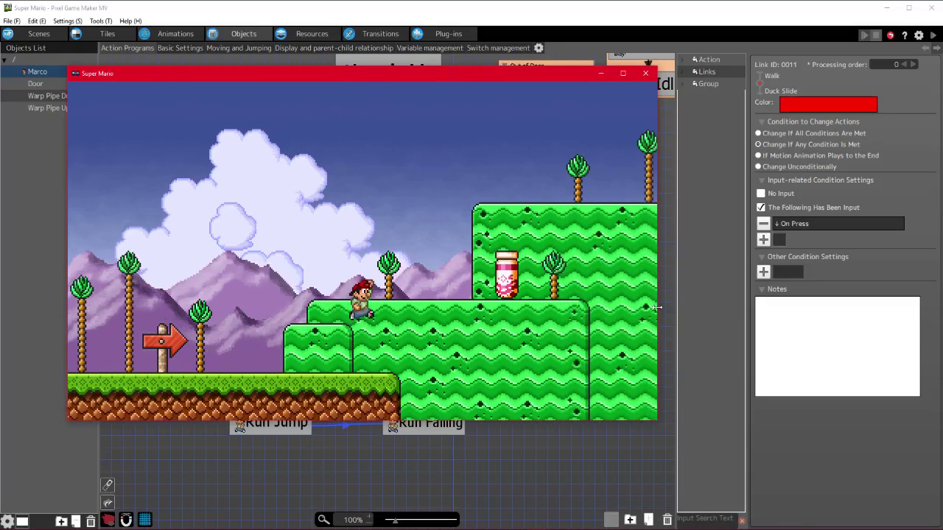
key("z")
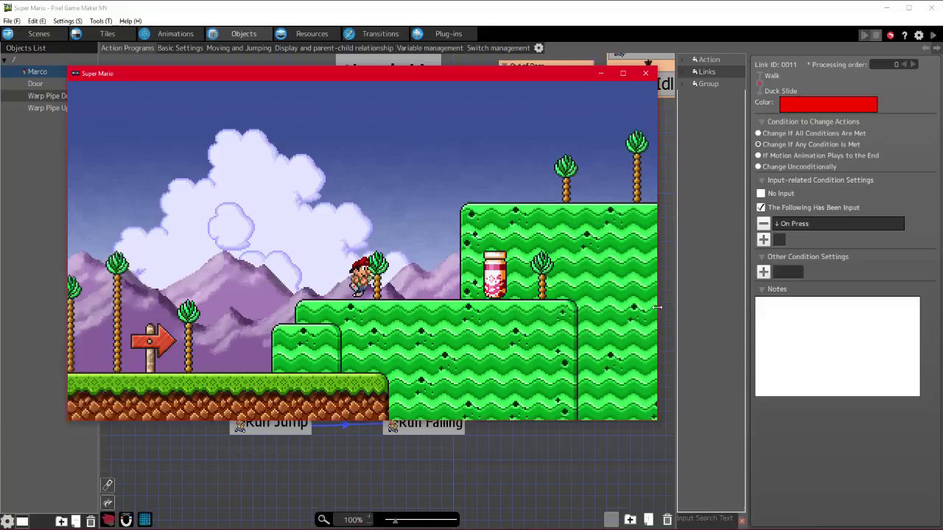
key("z")
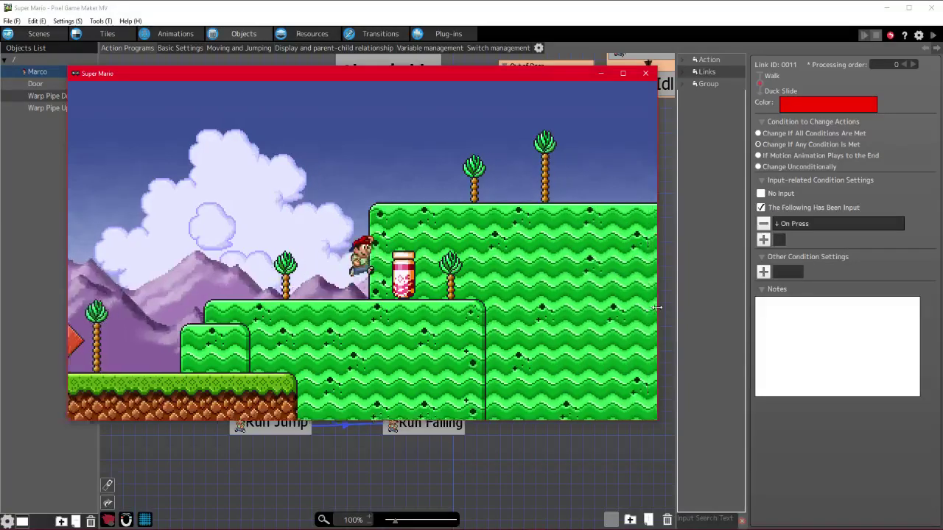
- Check Marco's turning on the ground and in mid-air by moving and jumping him back and forth beside the pink jar
key("Left")
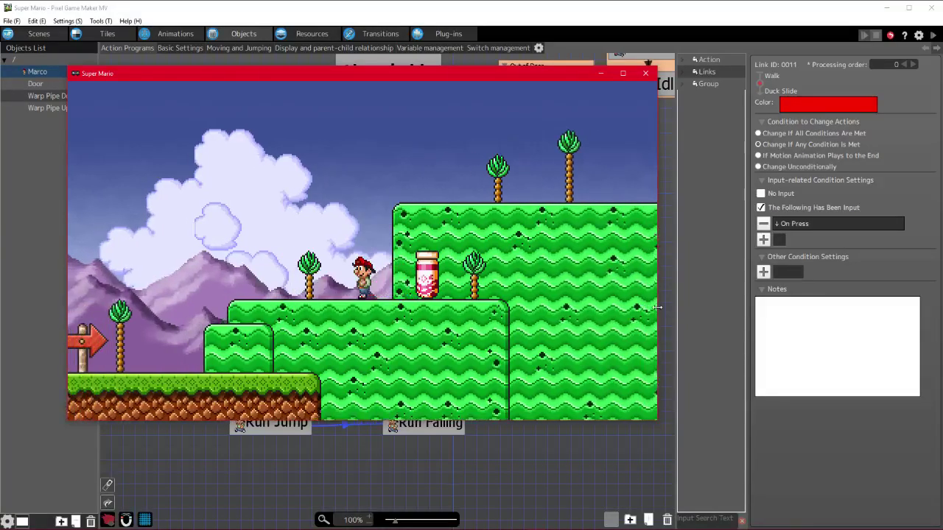
key("Right")
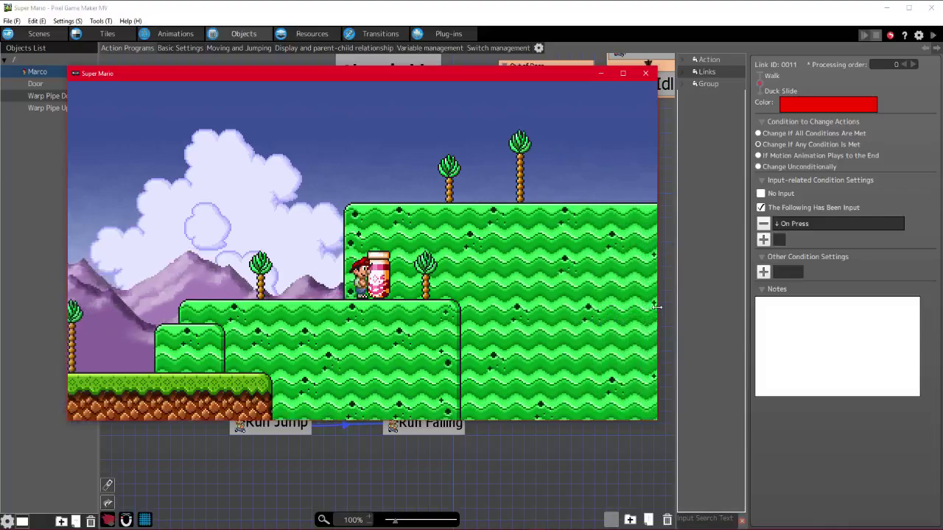
key("Left")
key("z")
key("Right")
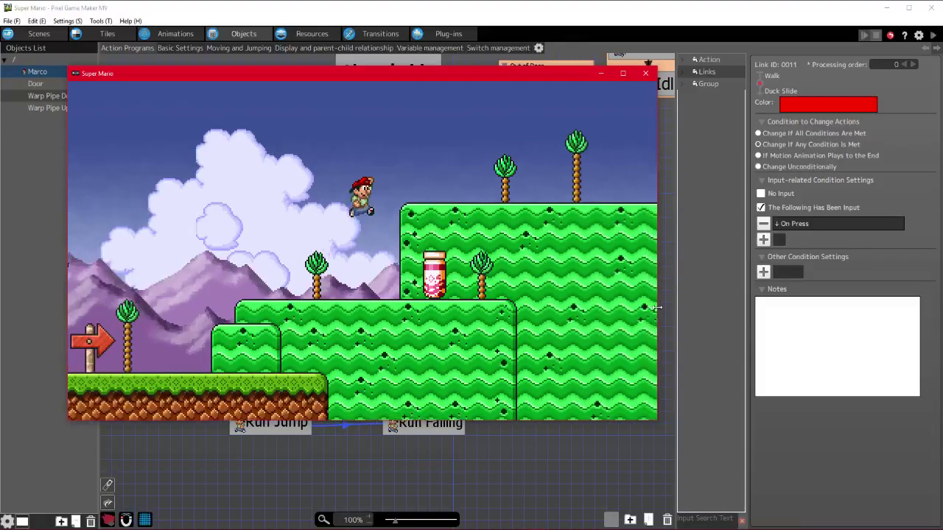
key("Left")
key("Right")
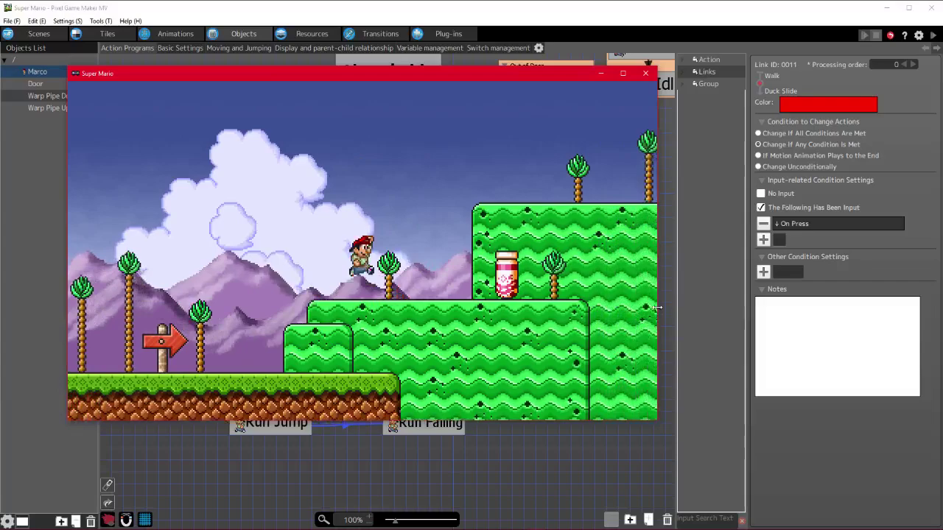
key("Right")
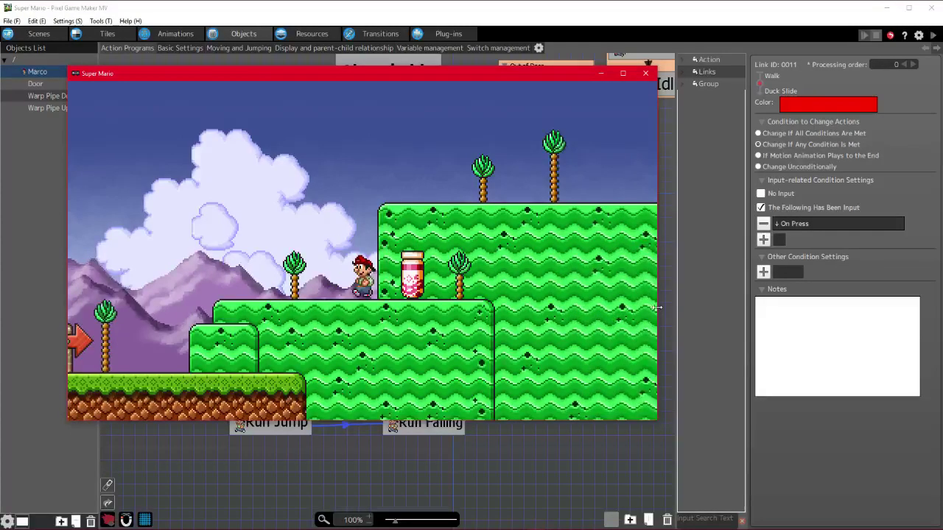
- Jump Marco away from the tall hill and back toward it, and bring him down to the palm tree by the arrow sign
key("Left")
key("z")
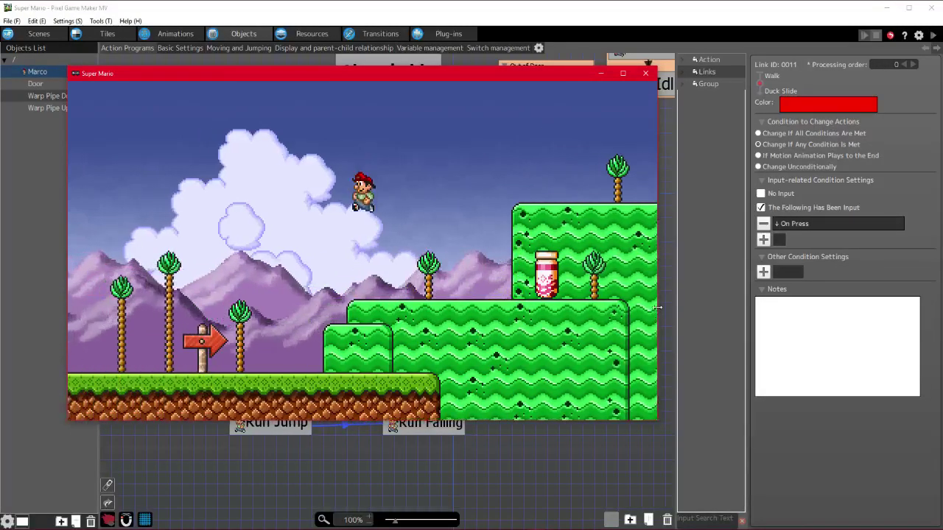
key("Right")
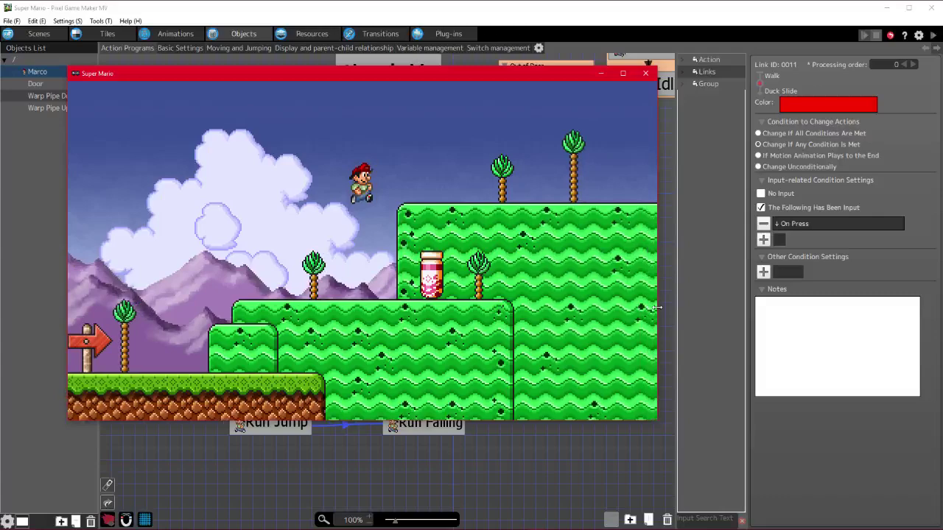
key("Left")
key("Left")
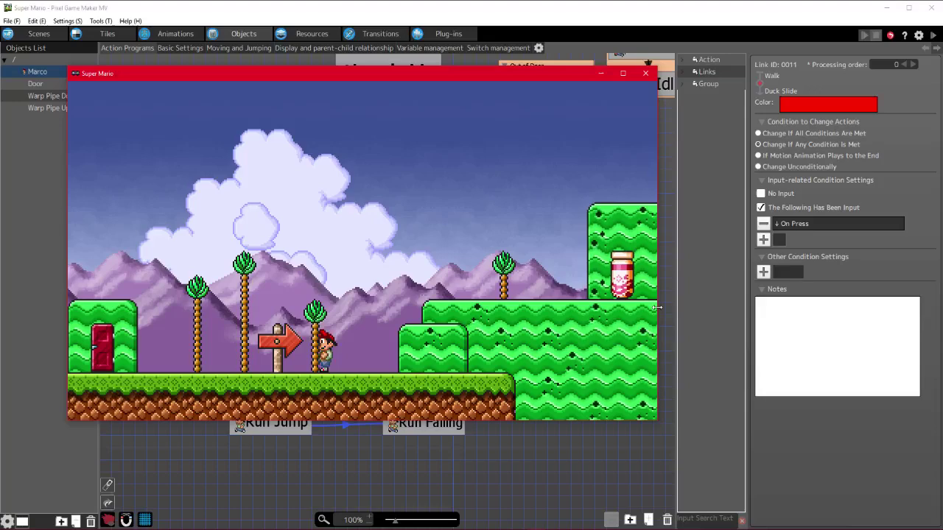
- Walk Marco back and forth between the palm trees, and make him duck at the ground's edge beyond the red door
key("Left")
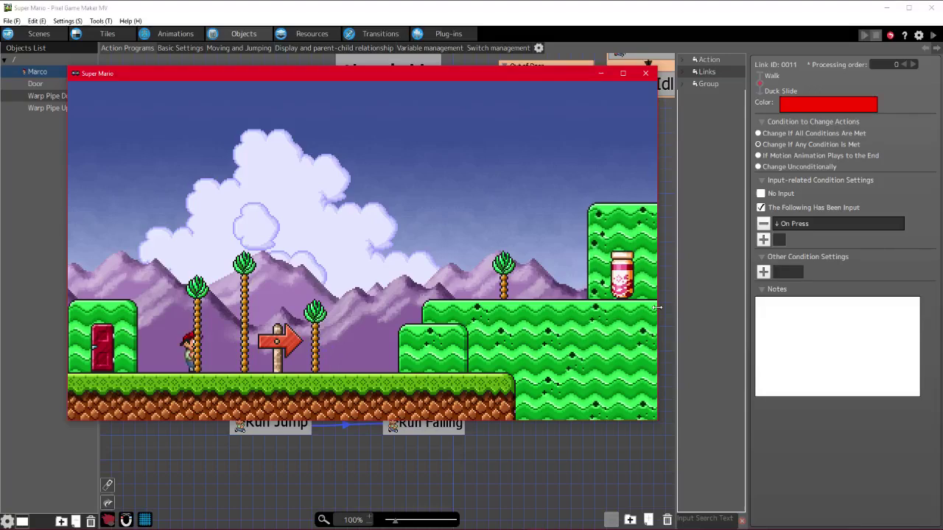
key("Right")
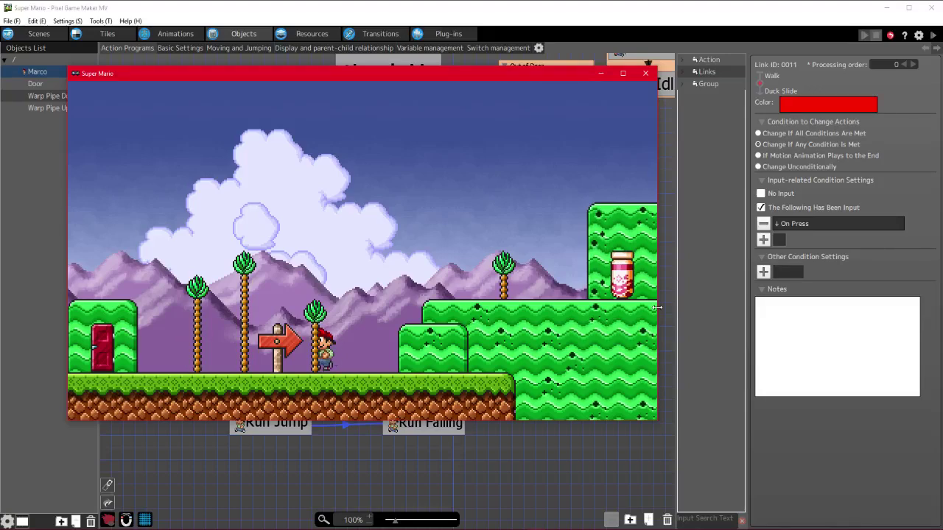
key("Left")
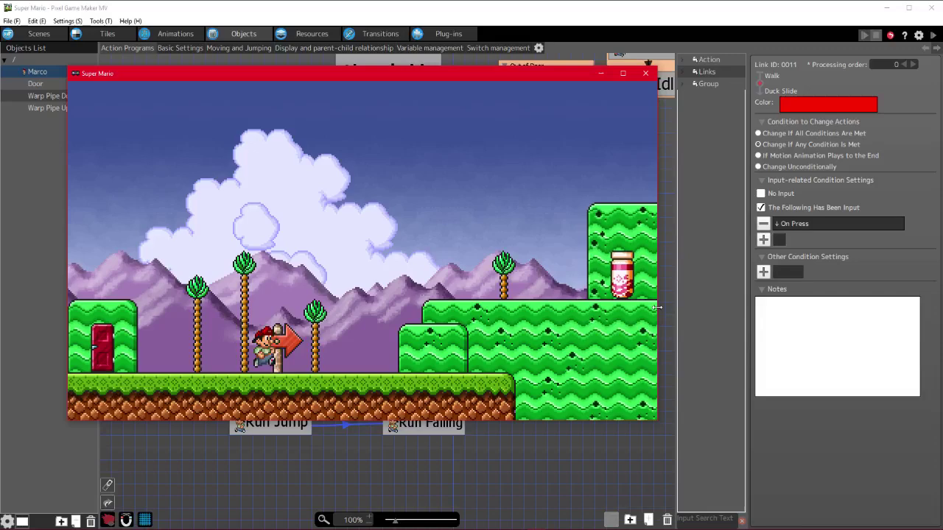
key("Left")
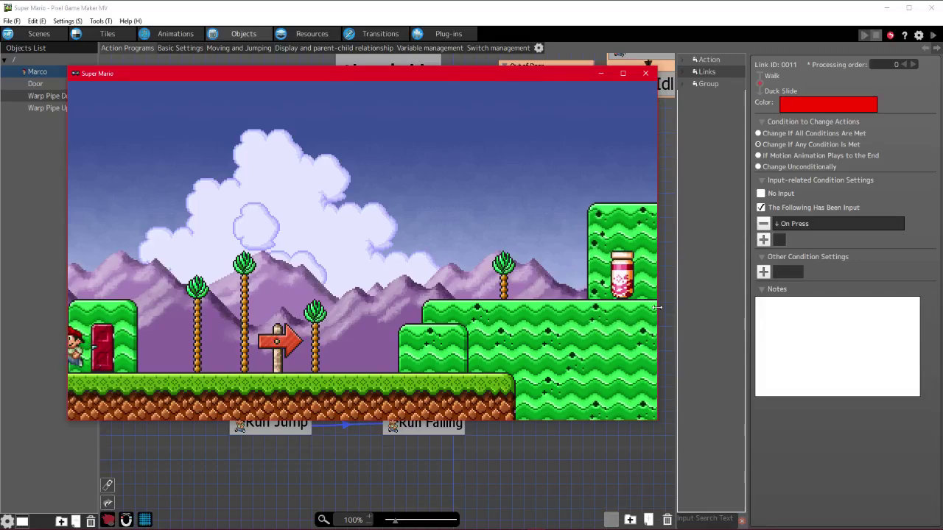
key("Down")
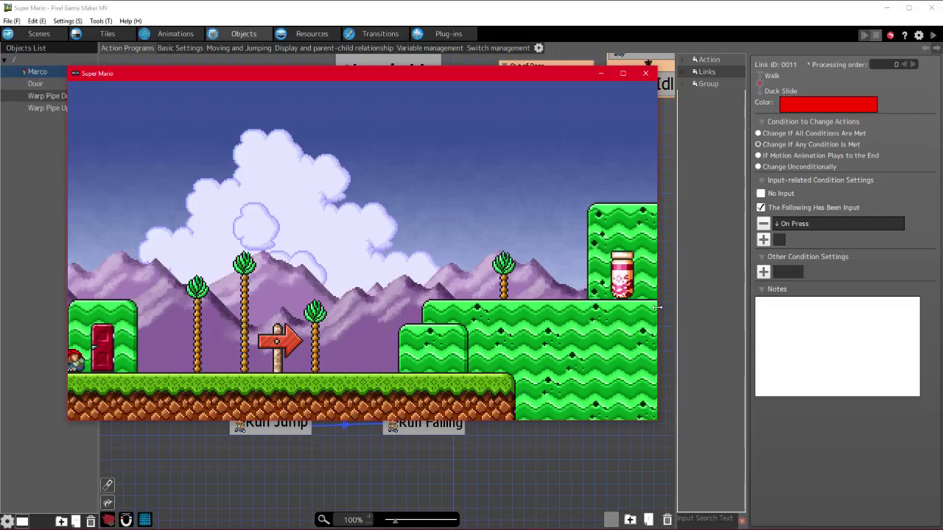
- Move Marco to the low green hill and back to the red door to check his walking and stopping
key("Right")
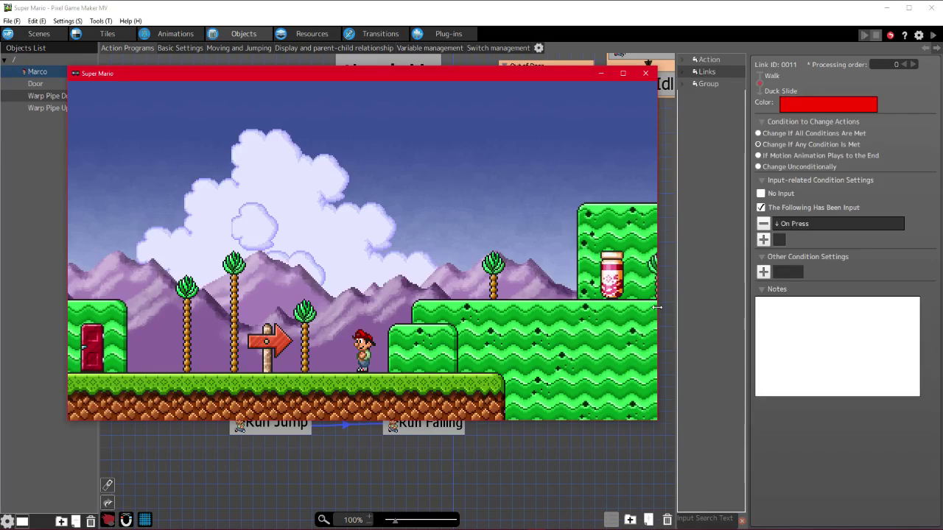
key("Left")
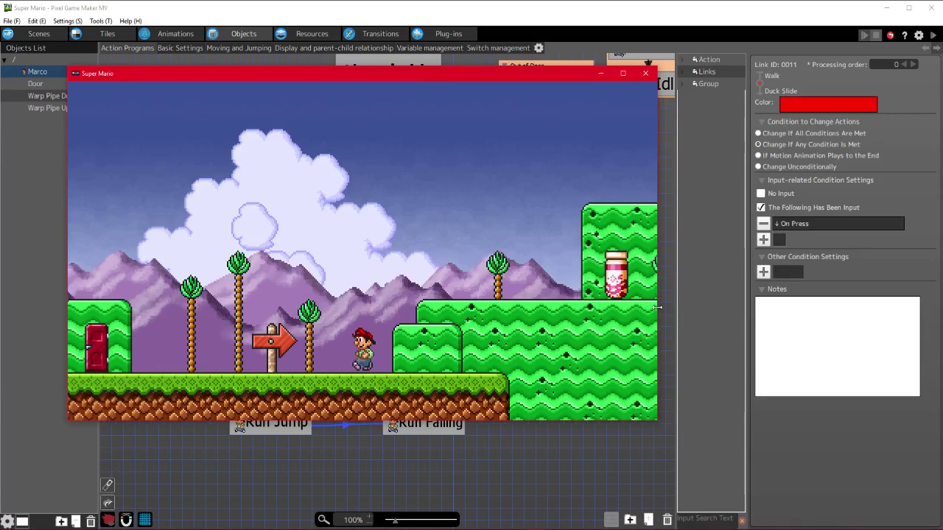
key("Left")
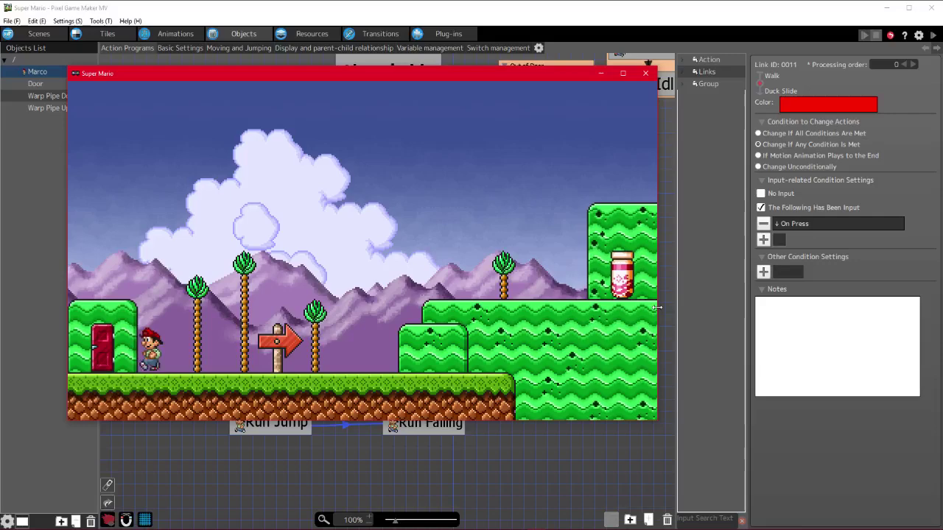
key("Left")
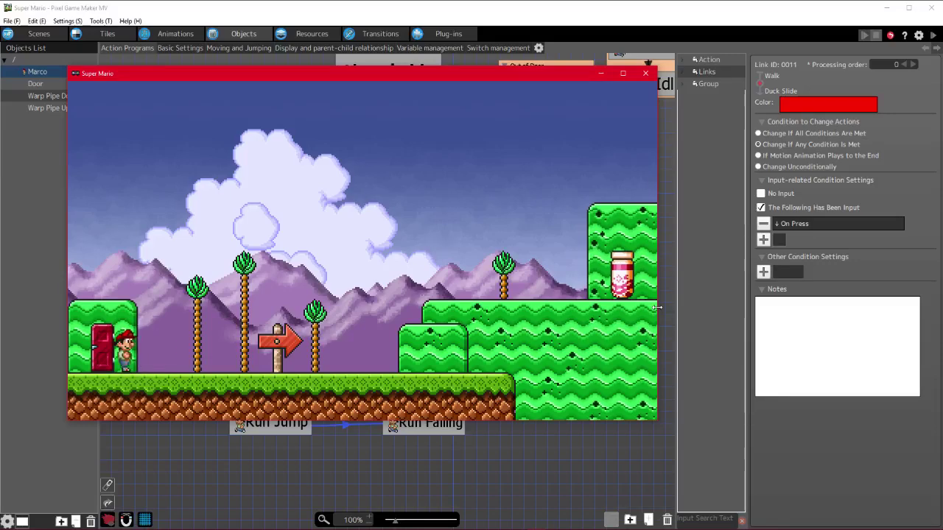
- Test the duck slide on a run from the red door to the low green hill, and return Marco to the ground's edge
key("Right")
key("Down")
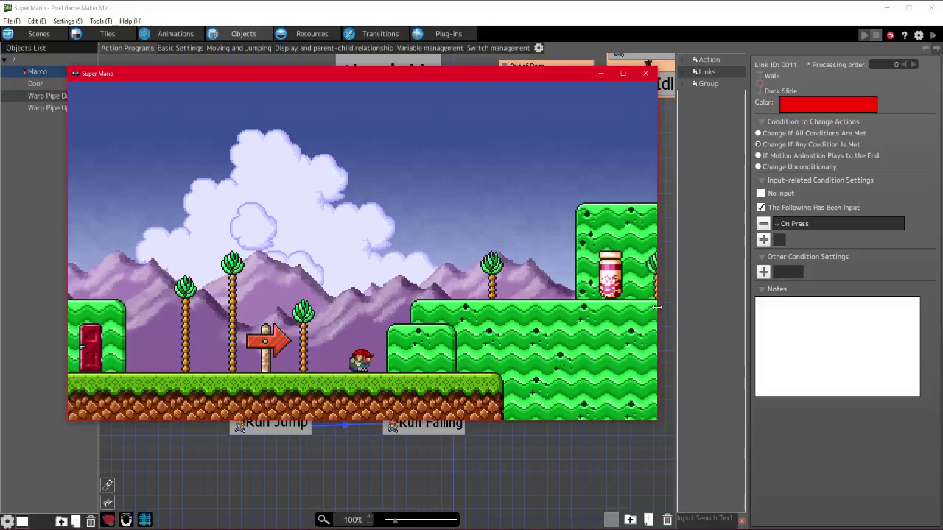
key("Left")
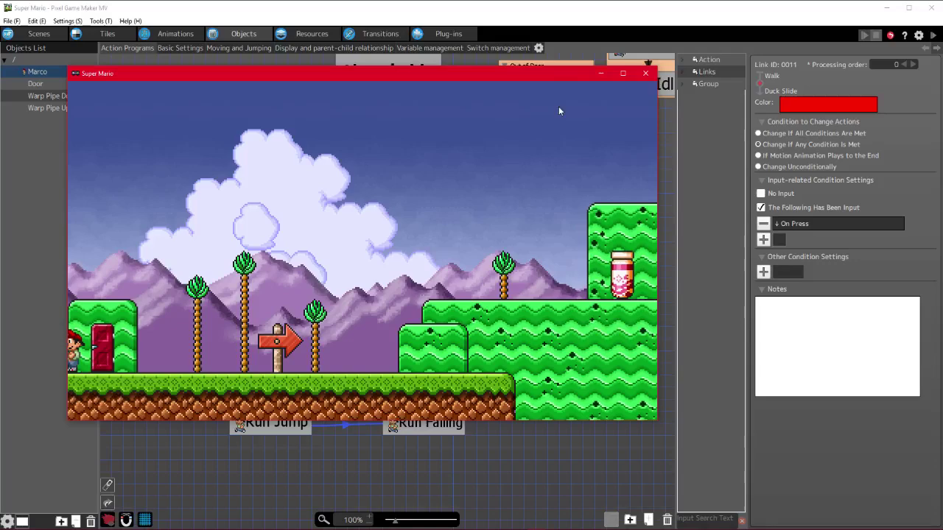
- Jump Marco by the first palm tree, and take him through the red door into the bush area
key("Right")
key("z")
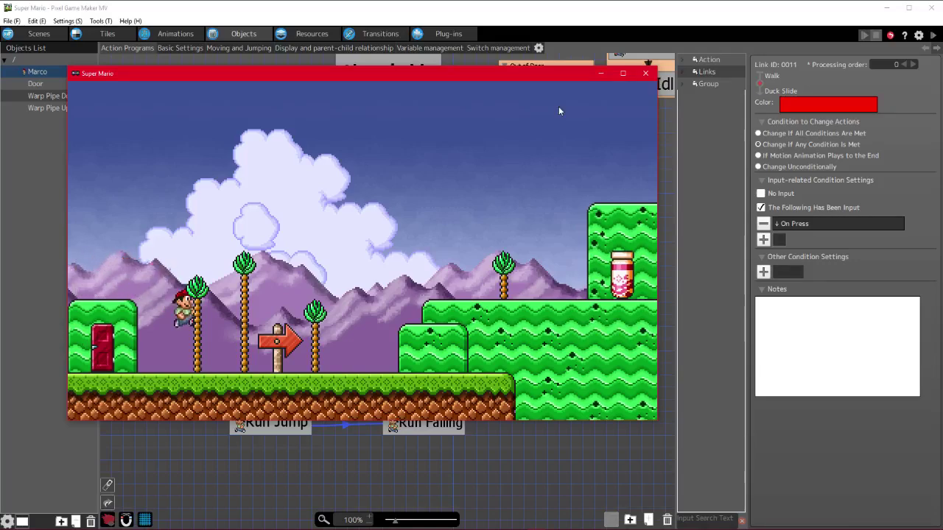
key("Right")
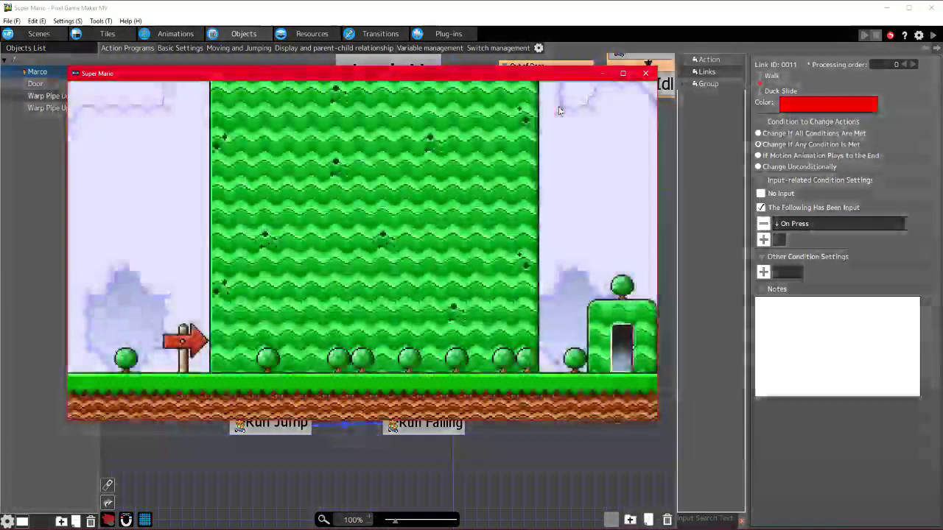
- Run Marco back and forth along the bushes between the signpost and the red door to check his direction changes
key("Left")
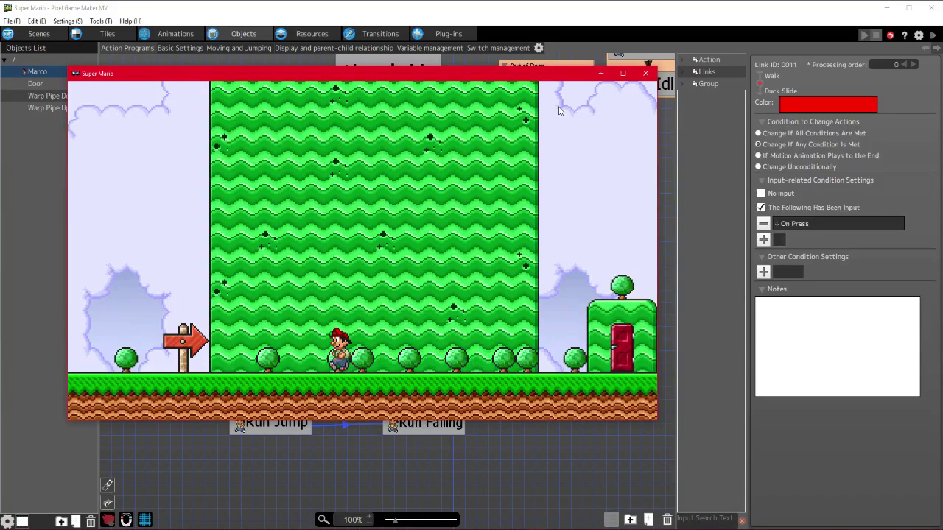
key("Left")
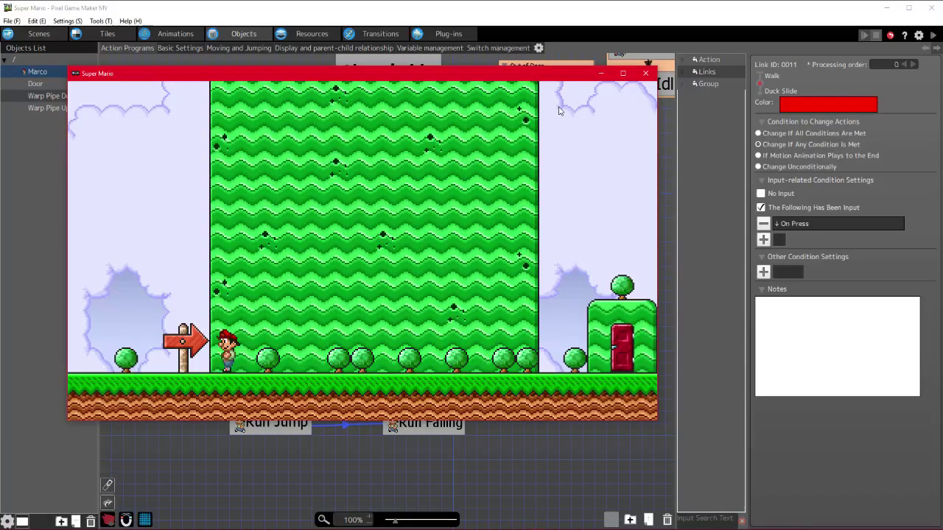
key("Right")
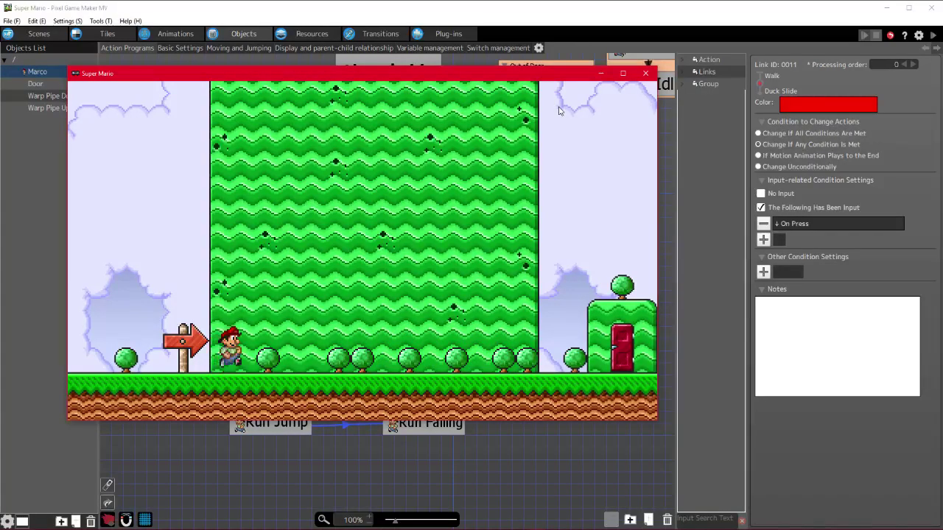
key("Right")
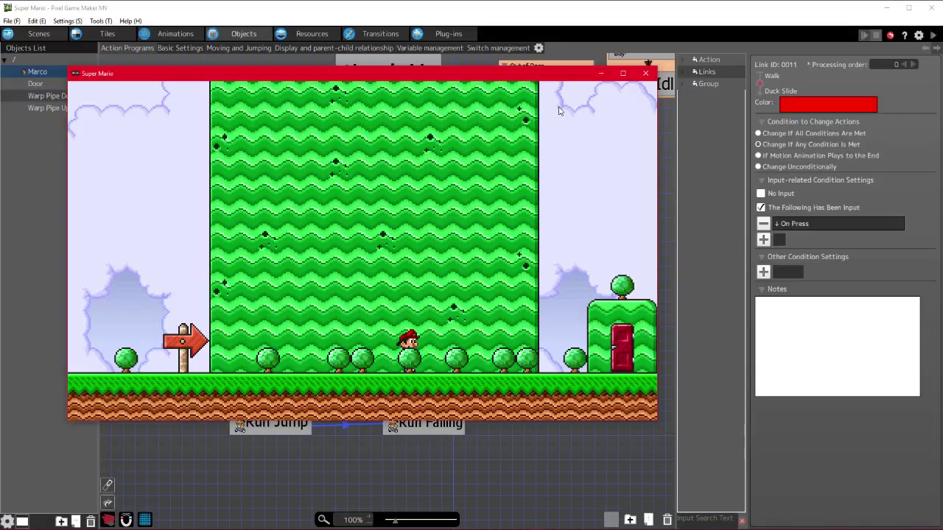
key("Right")
key("Left")
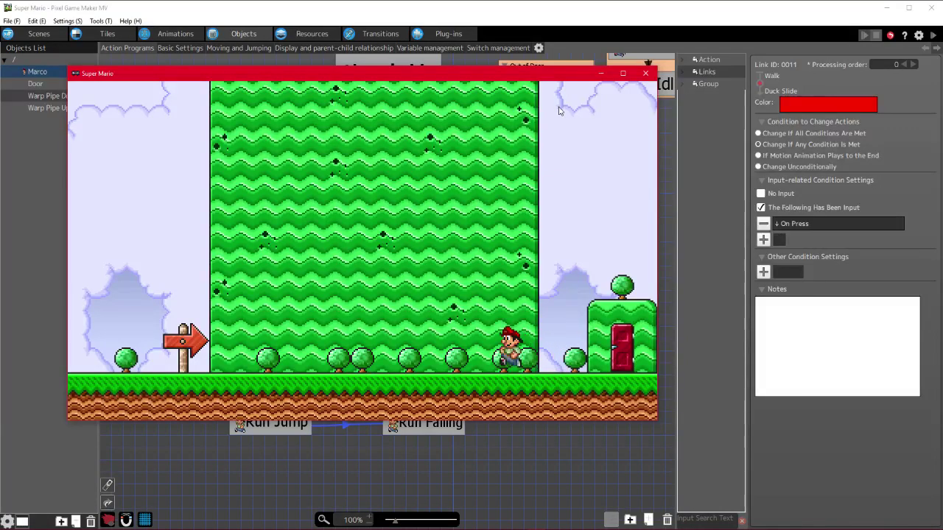
key("Left")
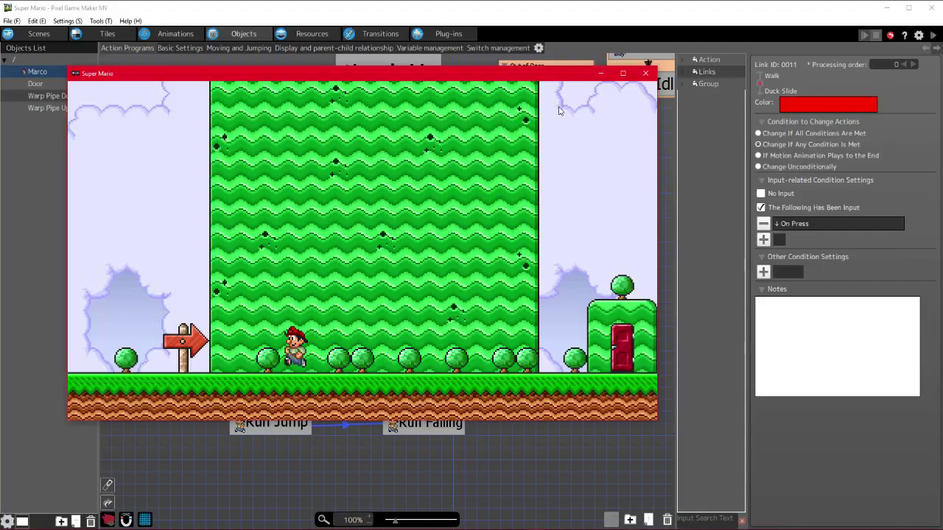
- Run Marco back and forth along the bushes, and take him through the red door to the palm tree area
key("Left")
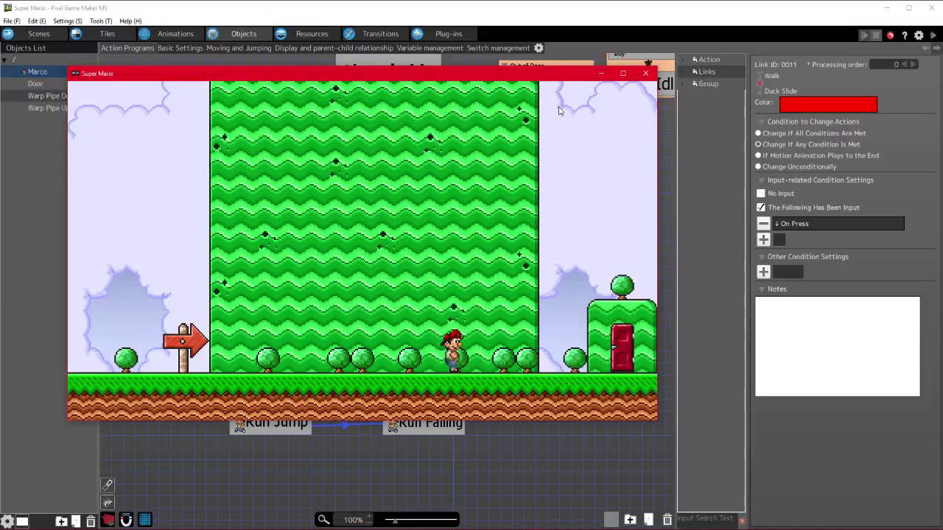
key("Right")
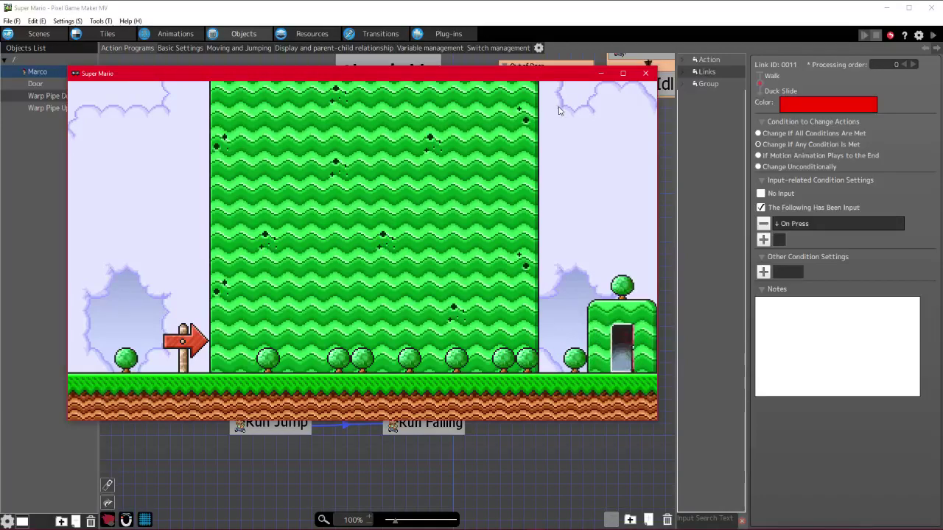
key("Right")
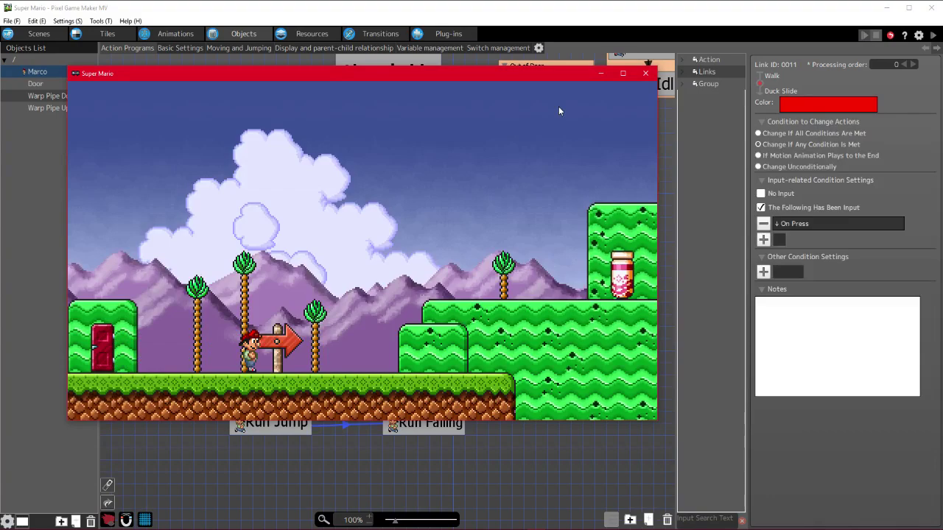
- Run and jump Marco across the green hills and log bridge to reach the underground cave
key("space")
key("Right")
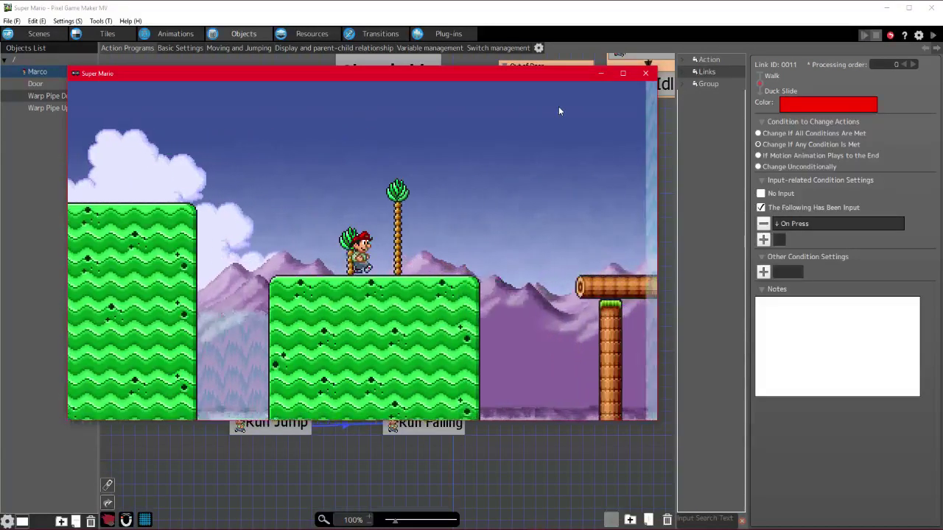
key("Right")
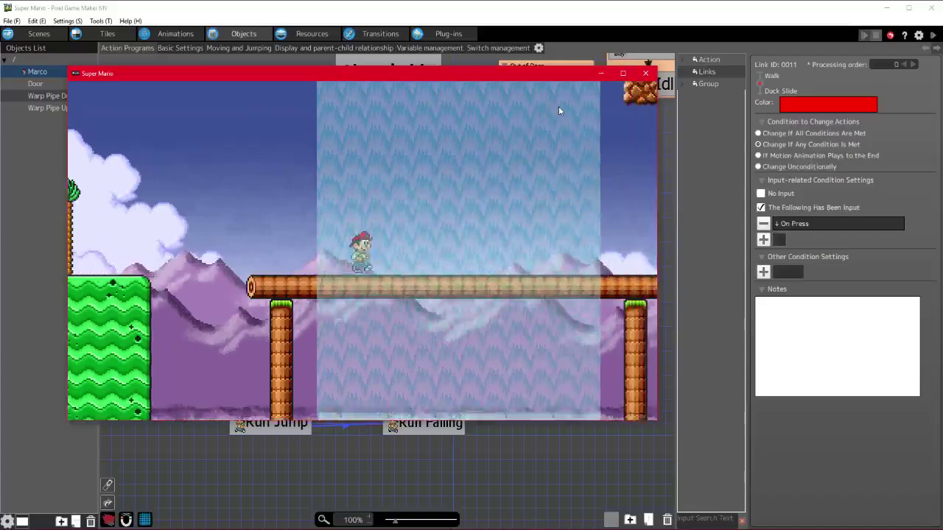
key("Right")
key("space")
key("Right")
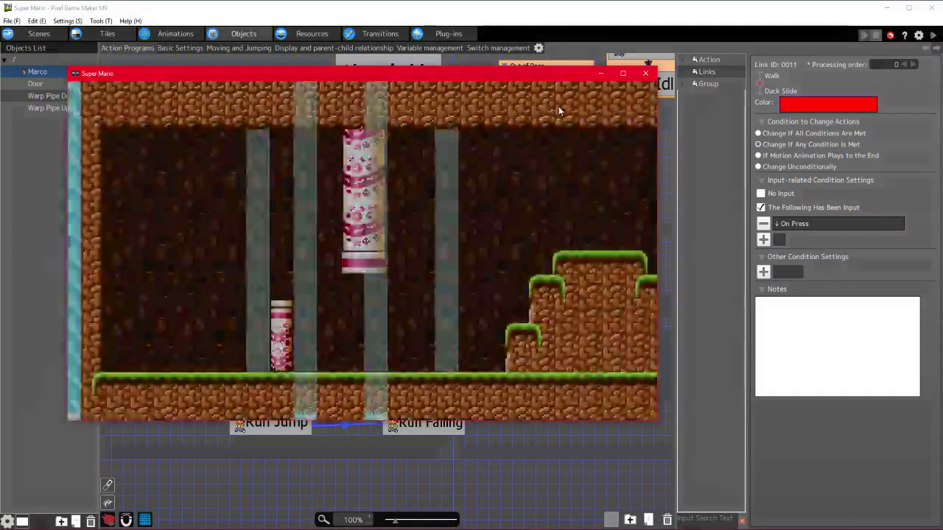
- Test Marco's direction changes beneath the cave's hanging pipe, and end the play test
key("Left")
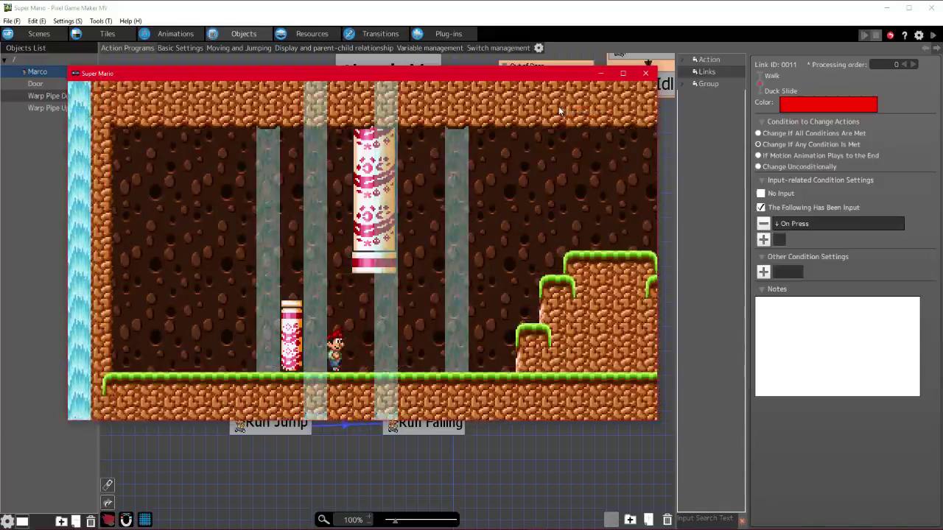
key("Right")
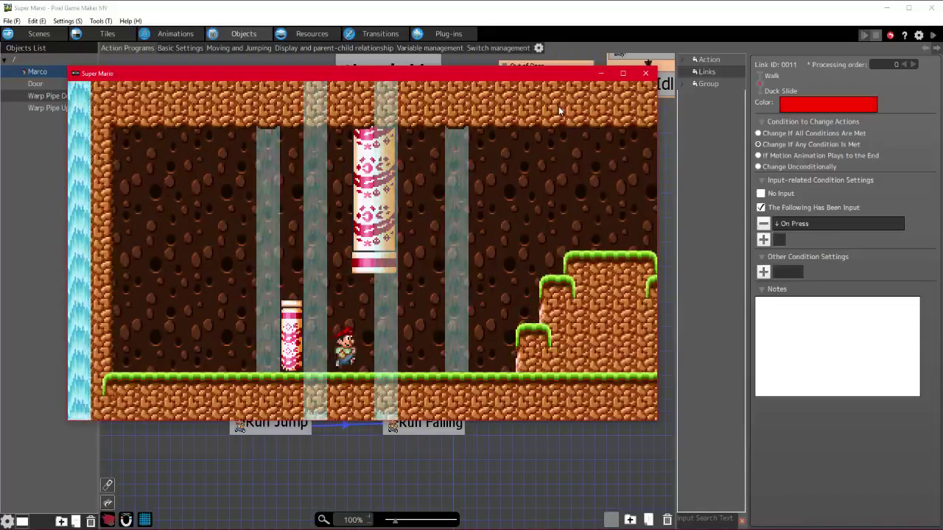
key("Right")
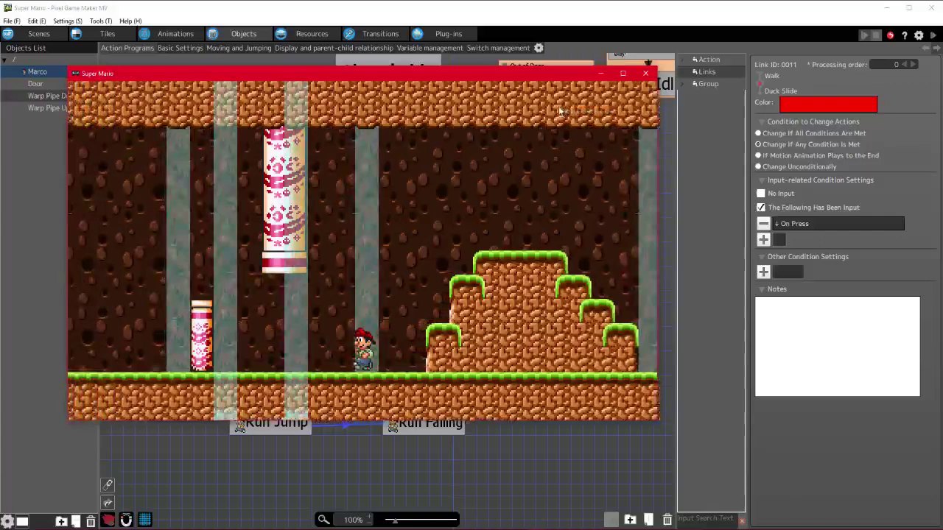
key("Left")
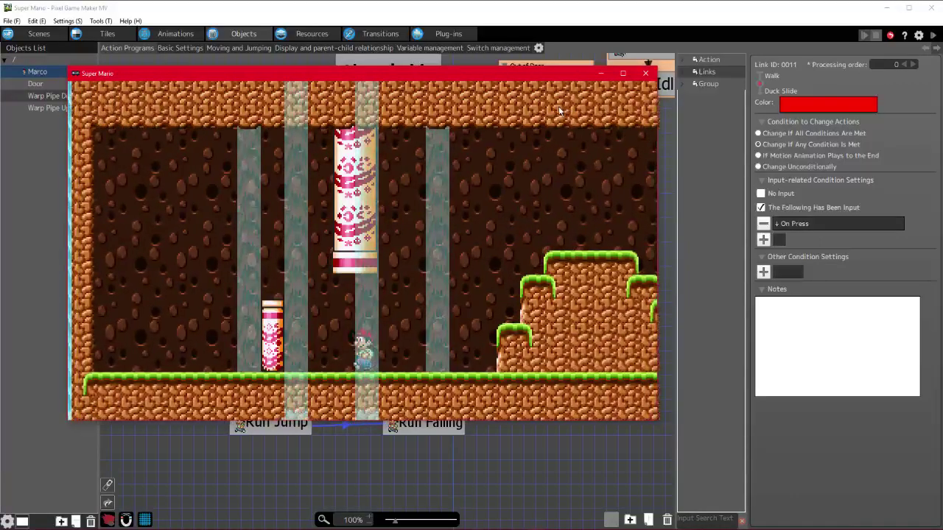
key("Left")
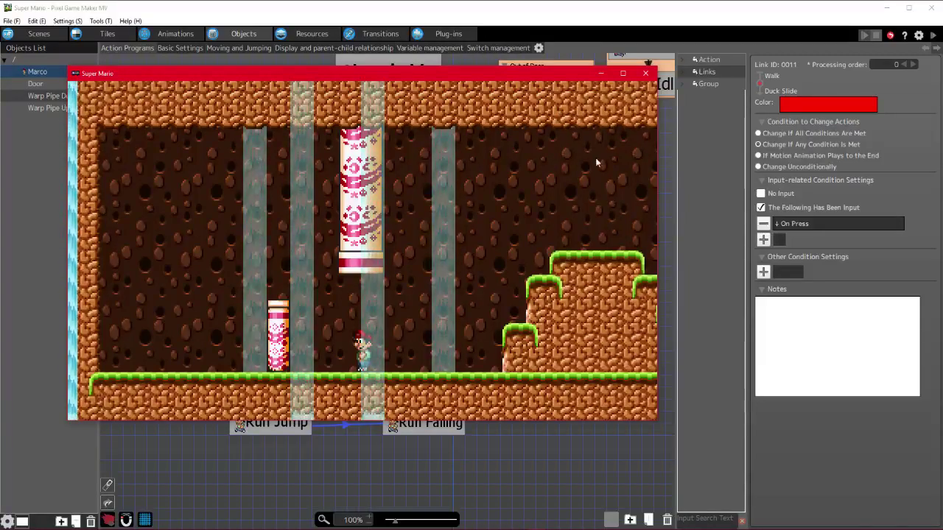
left_click(645, 74)
- Check the YouTube live dashboard and the OBS stream window, and return to the Pixel Game Maker MV project
key("alt+Tab")
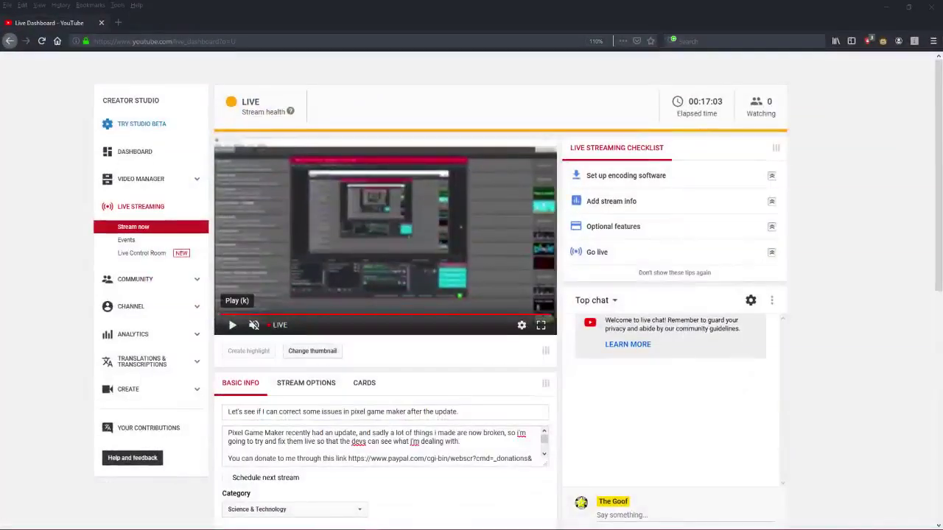
key("alt+Tab")
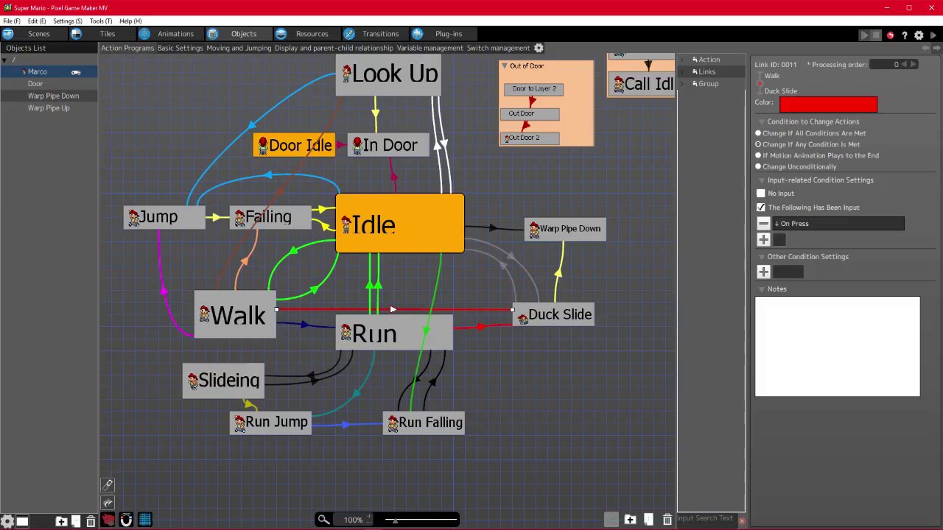
key("alt+Tab")
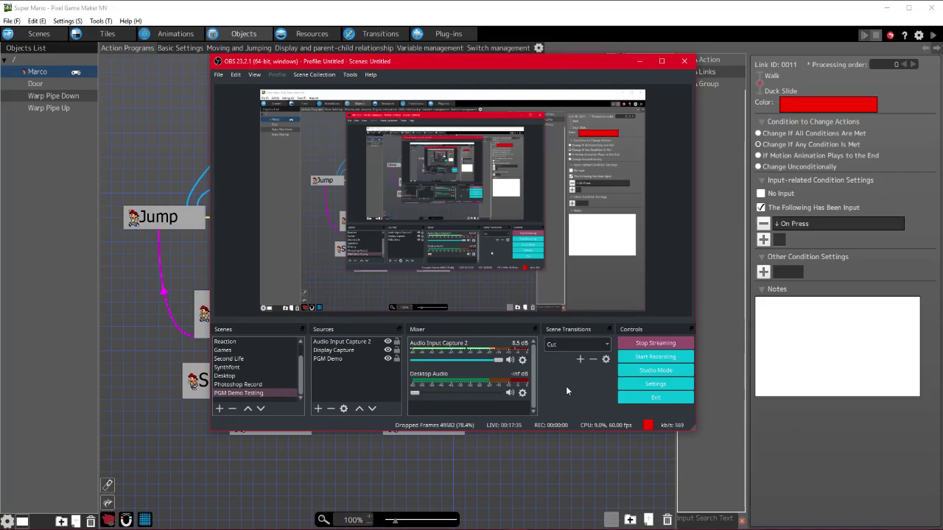
left_click(639, 62)
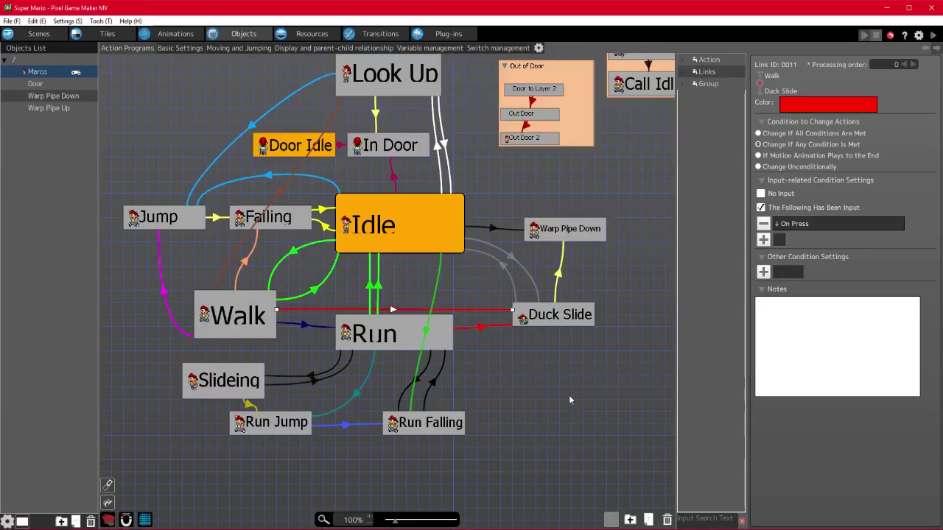
- Preview the Door Idle motion, and review the In Door action's runtime settings
scroll(569, 395, "up", 1)
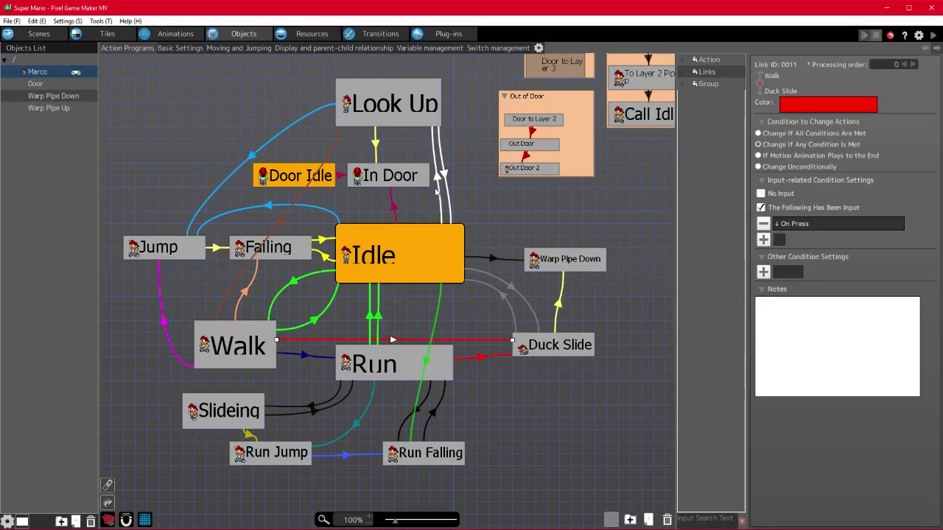
left_click(298, 177)
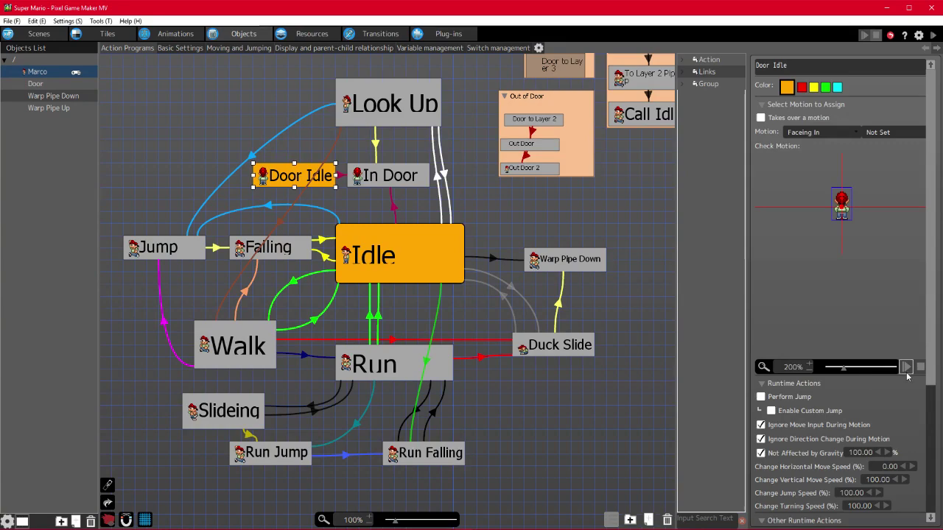
left_click(907, 368)
left_click(357, 176)
scroll(612, 369, "down", 1)
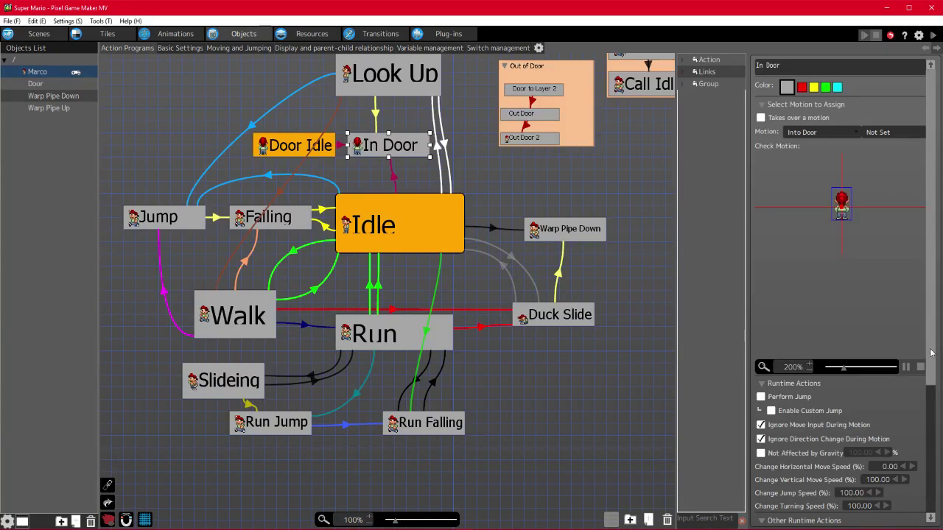
scroll(932, 352, "down", 1)
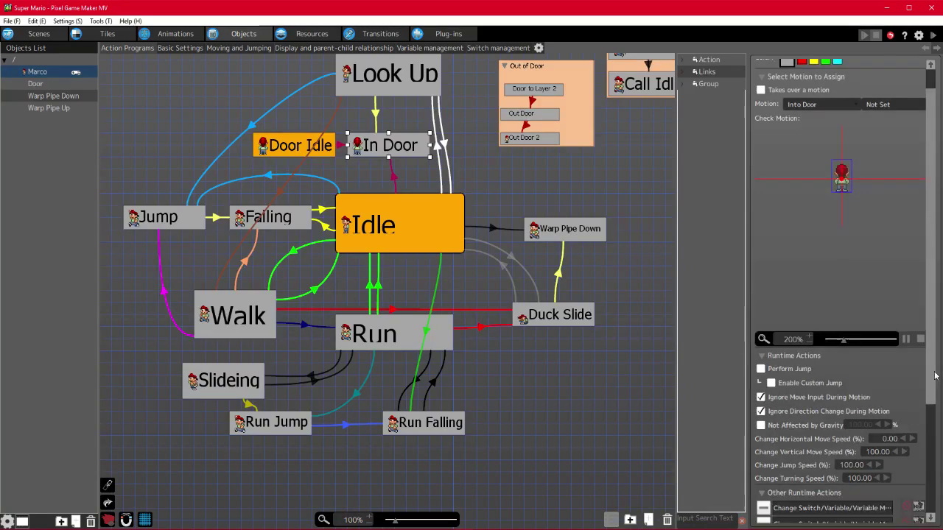
scroll(930, 390, "down", 2)
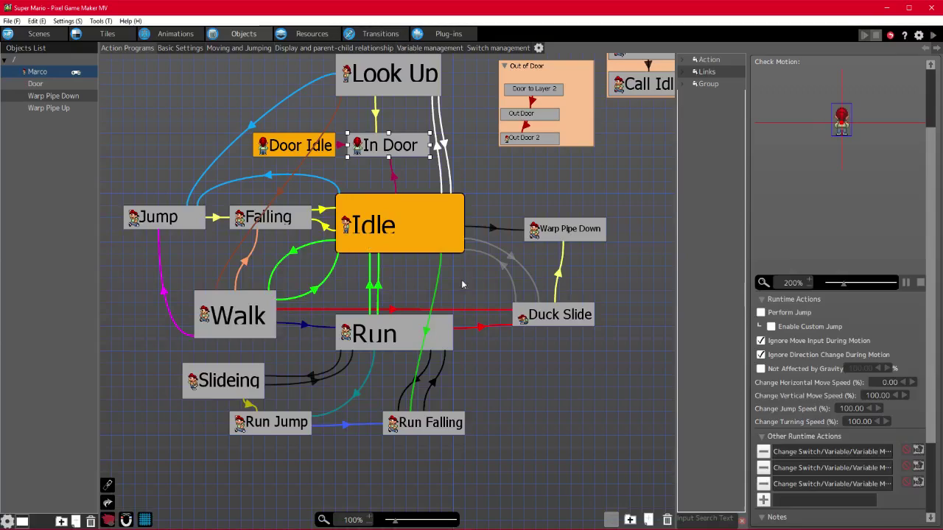
- Inspect In Door's variable changes for Horizontal Acceleration and Horizontal Max Movement
double_click(822, 486)
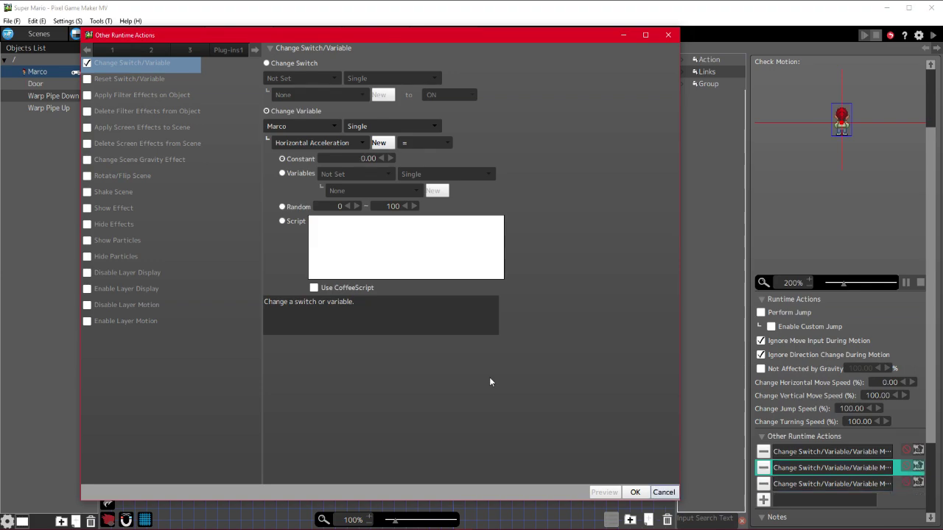
left_click(663, 492)
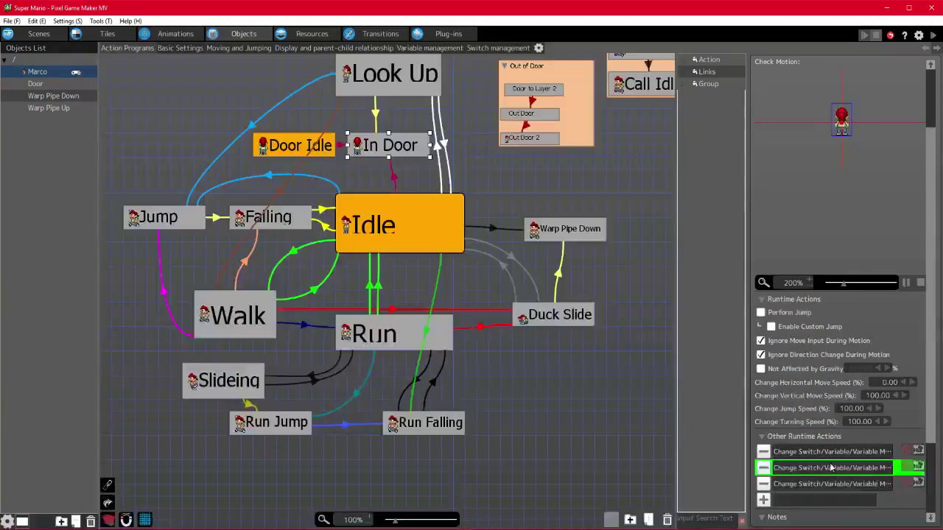
double_click(831, 453)
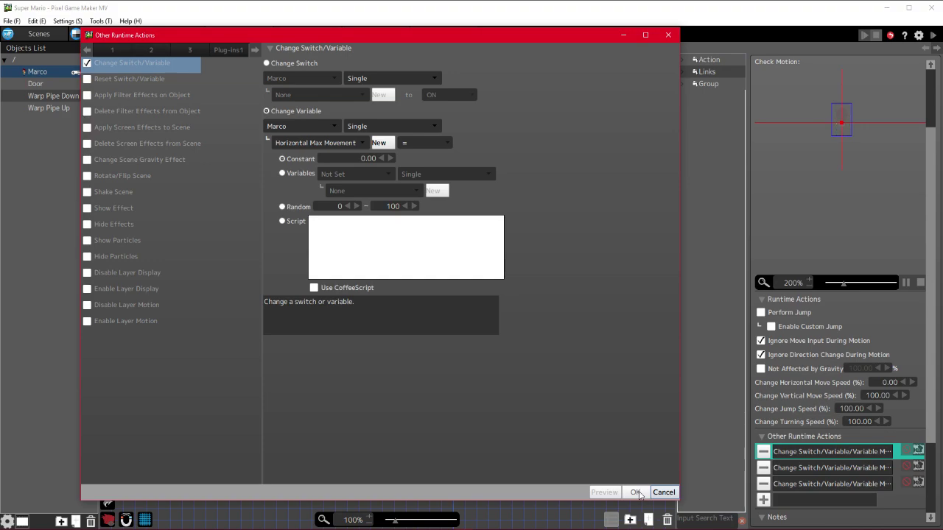
left_click(636, 492)
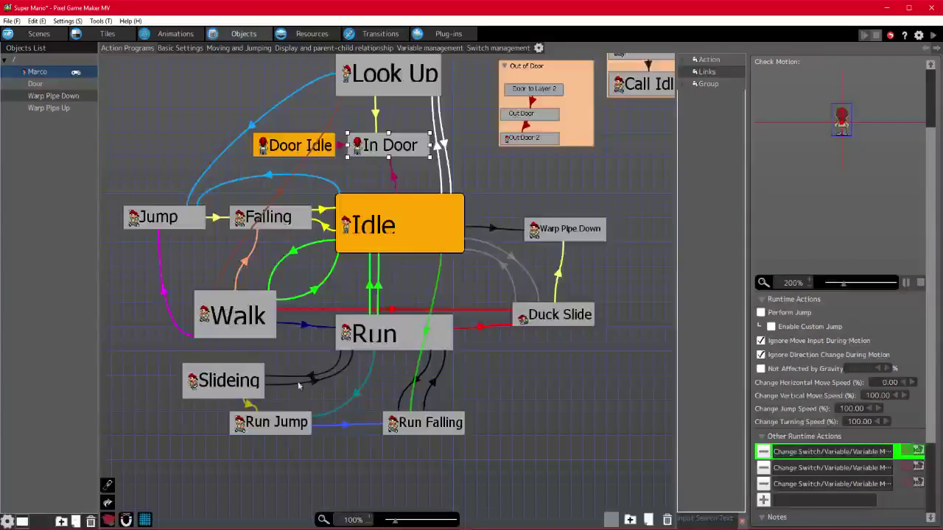
- Inspect the Run action's variable change for Horizontal Max Movement
double_click(838, 457)
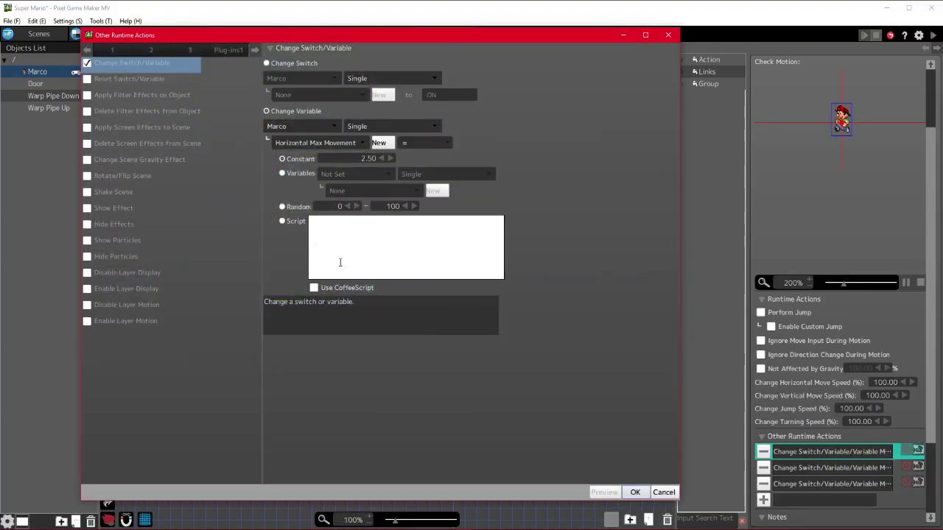
left_click(636, 492)
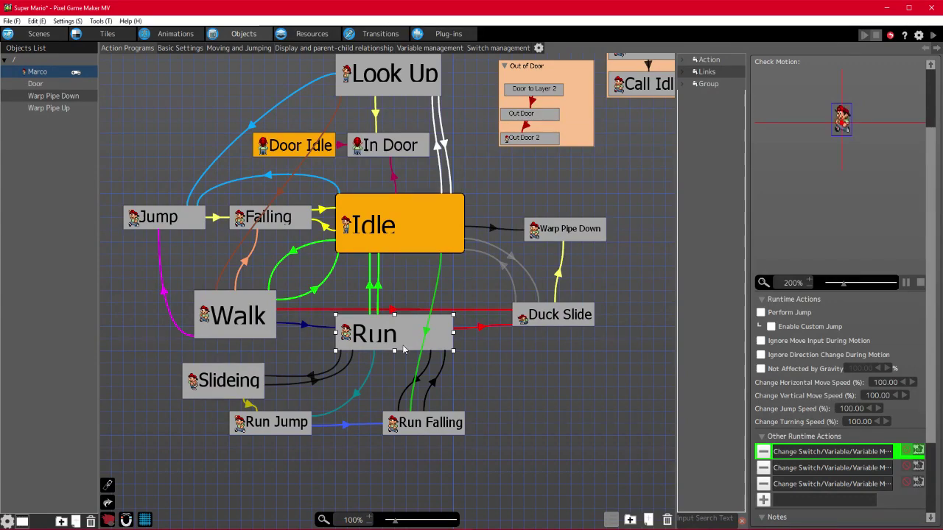
double_click(810, 453)
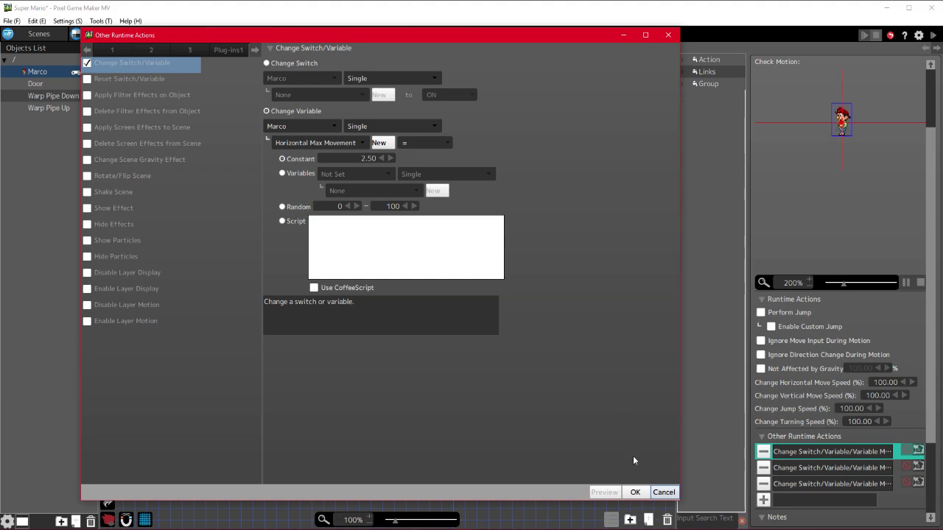
left_click(635, 492)
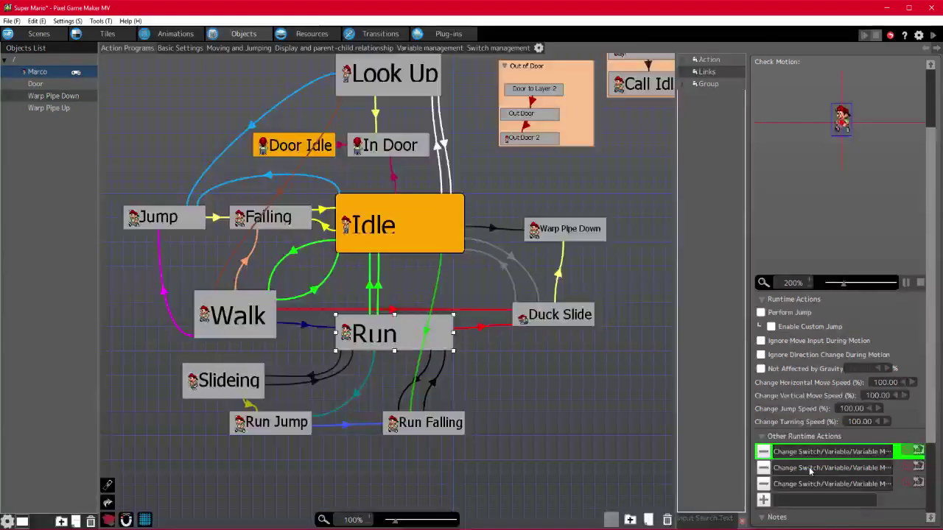
- Select all three variable-change runtime actions of Run
left_click(811, 472)
left_click(826, 485)
left_click(826, 468)
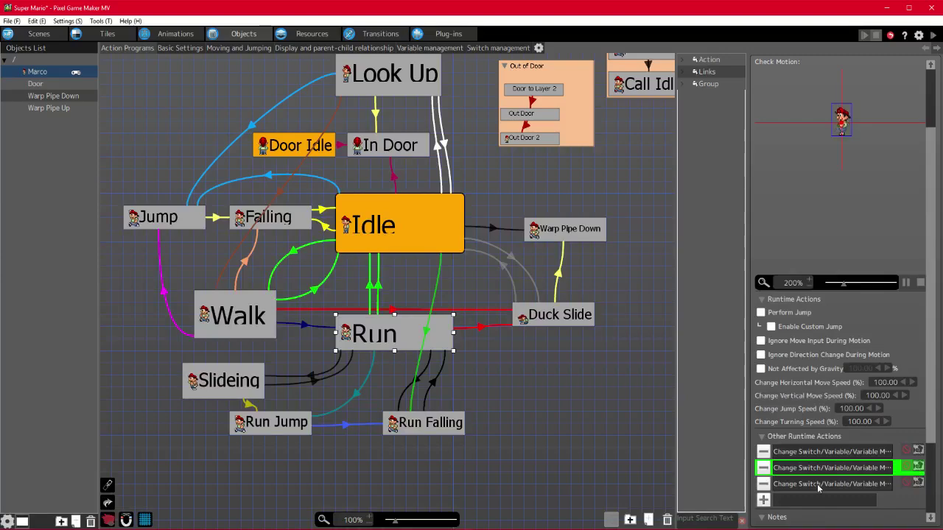
left_click(818, 485)
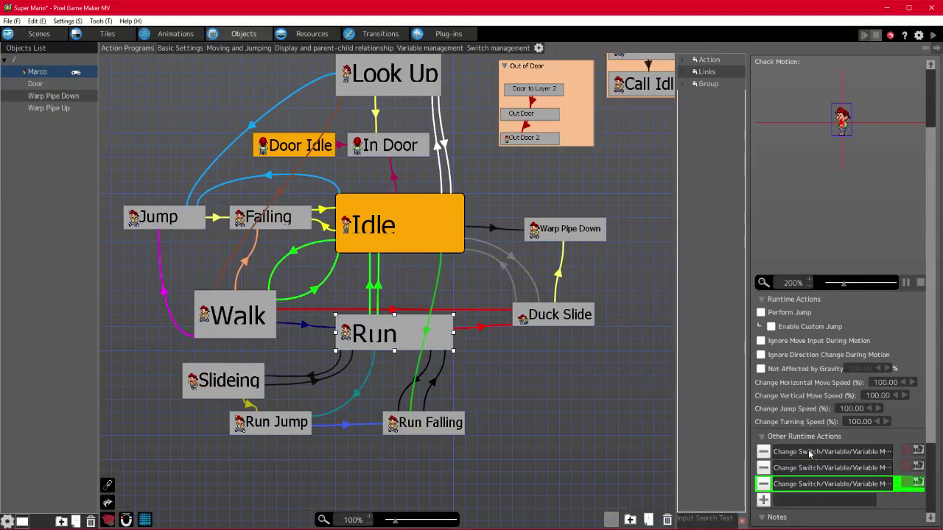
left_click(813, 452)
left_click(819, 485, "shift")
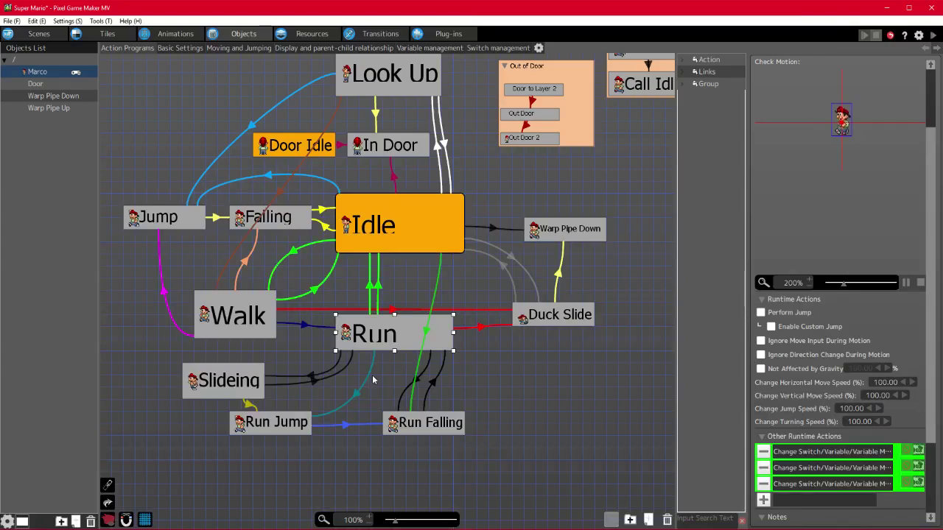
- Move the Slideing action closer to Run, and inspect the change conditions of the links between Run and Slideing
left_click(236, 384)
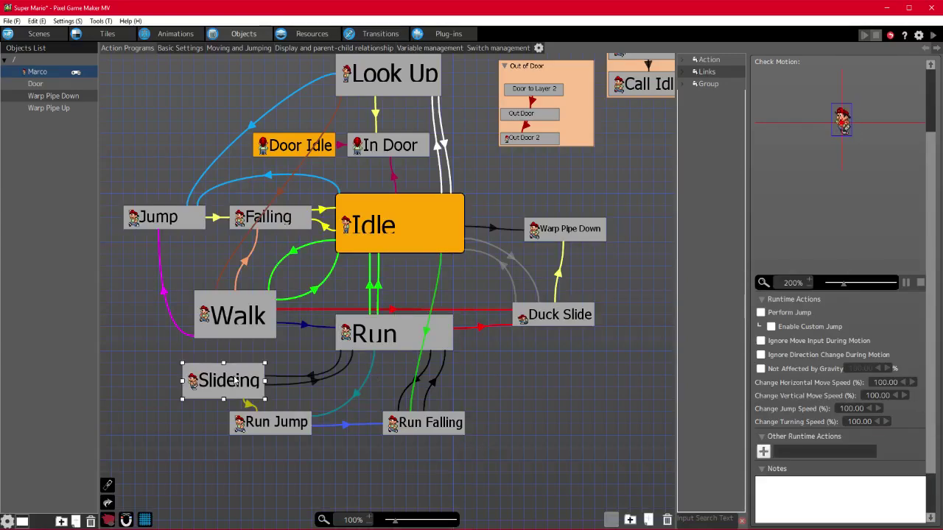
left_click_drag(227, 390, 261, 391)
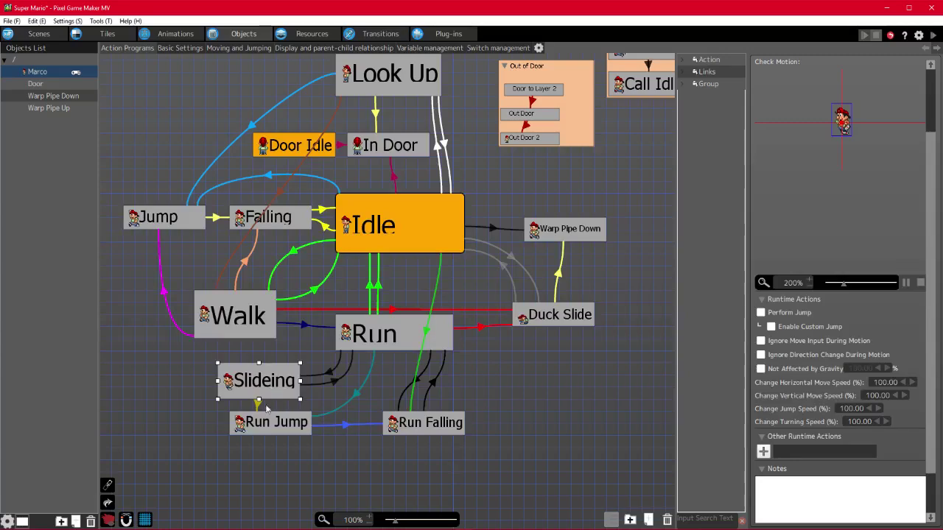
left_click(331, 375)
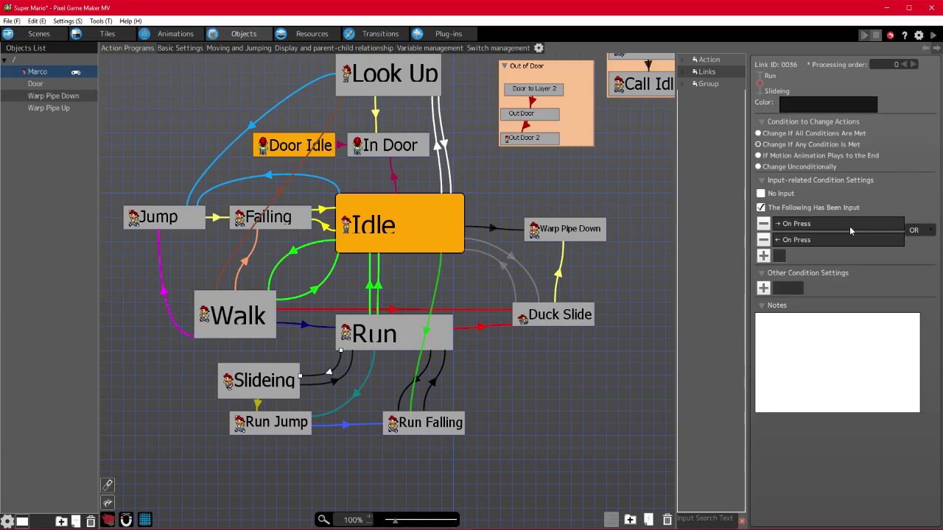
left_click(334, 384)
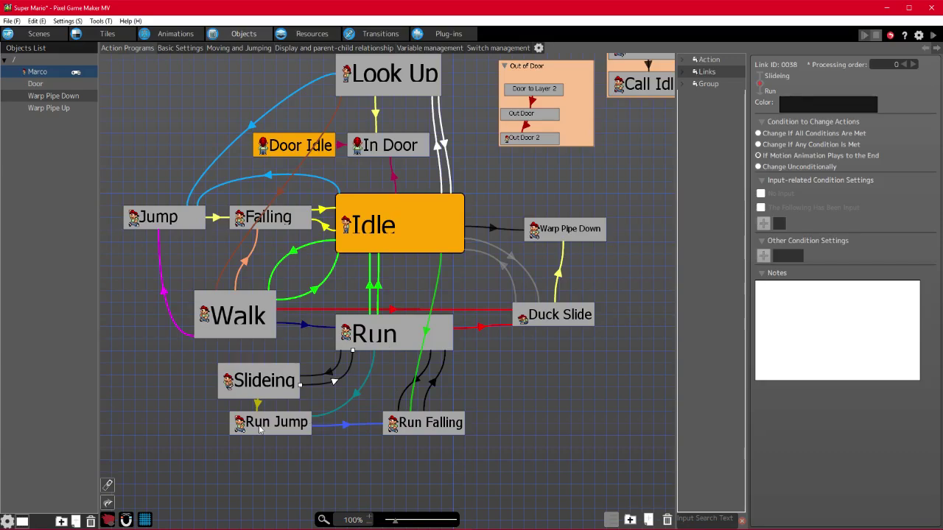
- Move the Run Jump action slightly down from Slideing, and inspect the change conditions of the Slideing-to-Run Jump link
left_click_drag(260, 427, 256, 436)
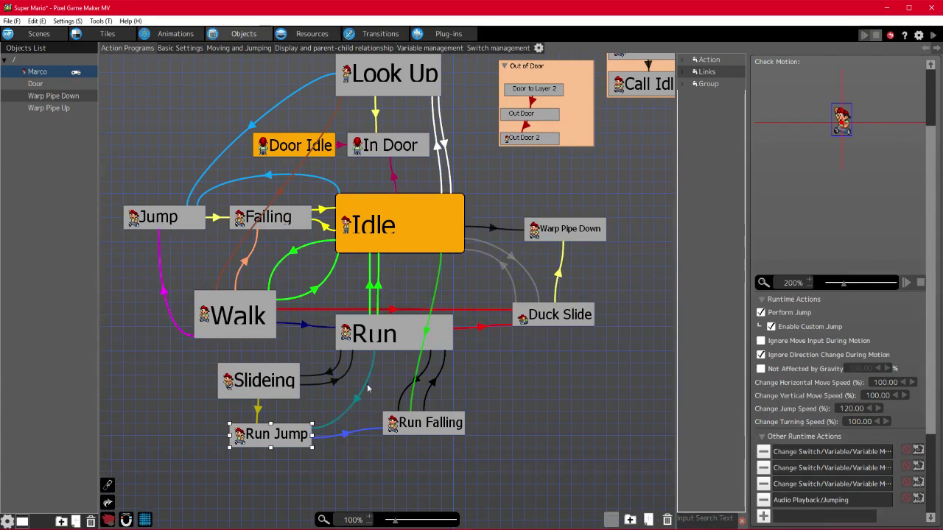
left_click(257, 409)
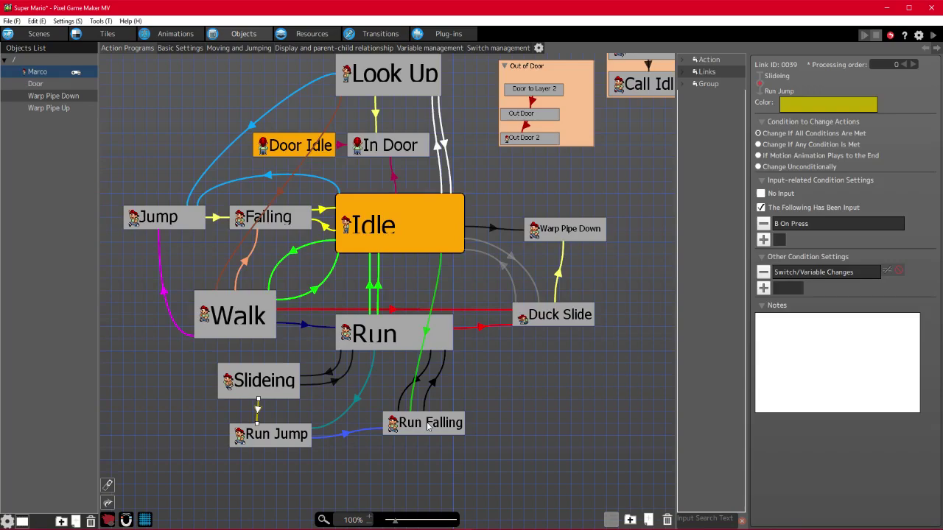
- Add a second input condition to the Walk-to-Run link, using the Y key with the On Press trigger type
left_click(303, 327)
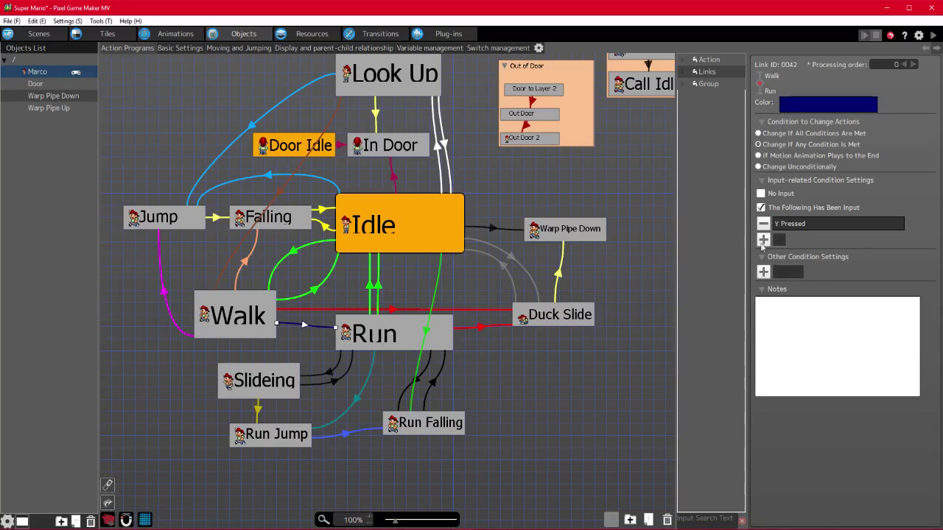
left_click(763, 240)
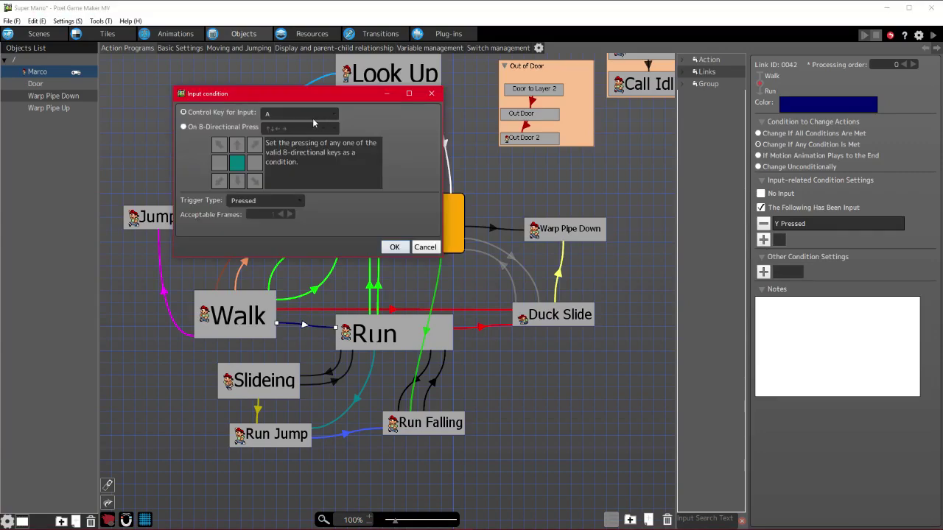
left_click(311, 116)
left_click(269, 159)
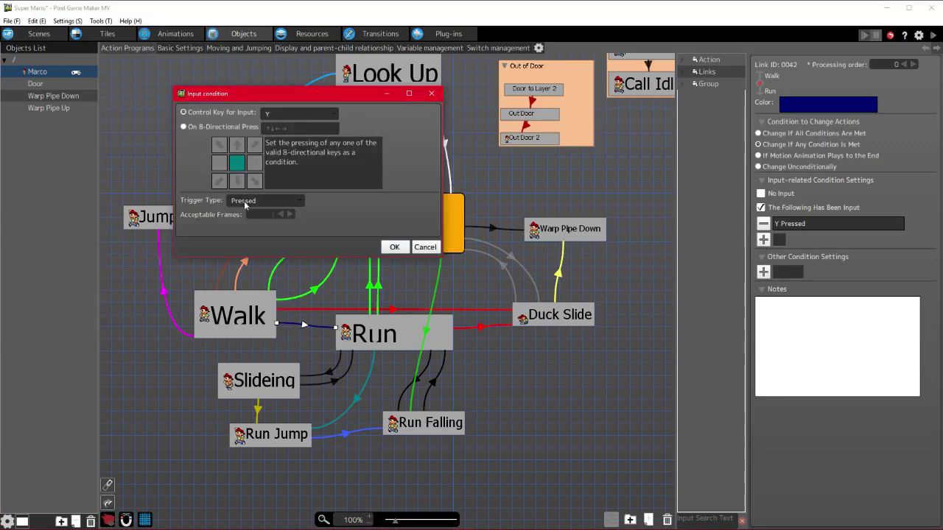
scroll(265, 199, "down", 1)
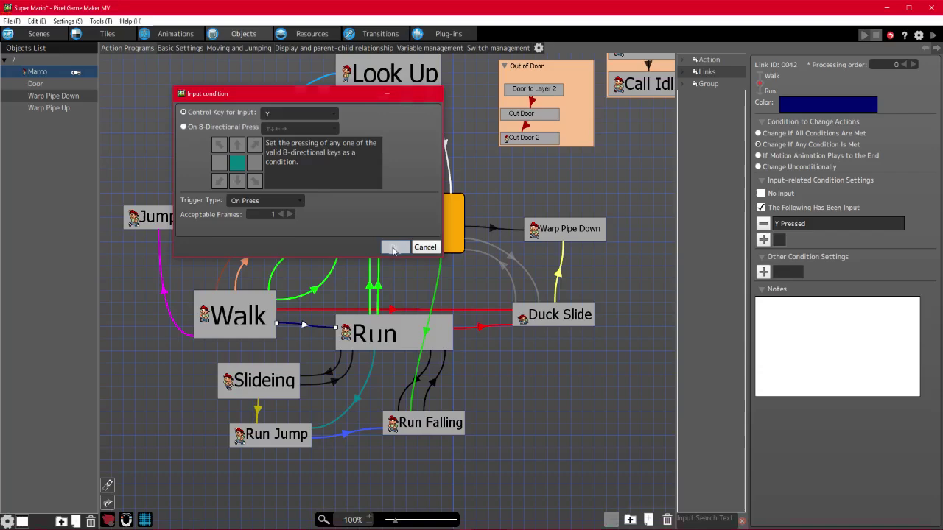
left_click(394, 247)
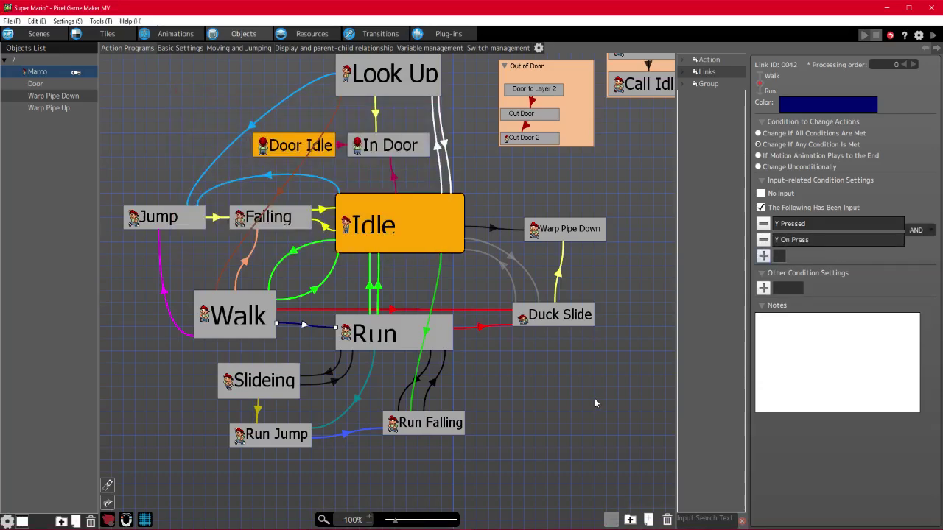
- Make the Duck Slide action box taller, and straighten the Walk-to-Duck Slide link by moving its end point
left_click(542, 324)
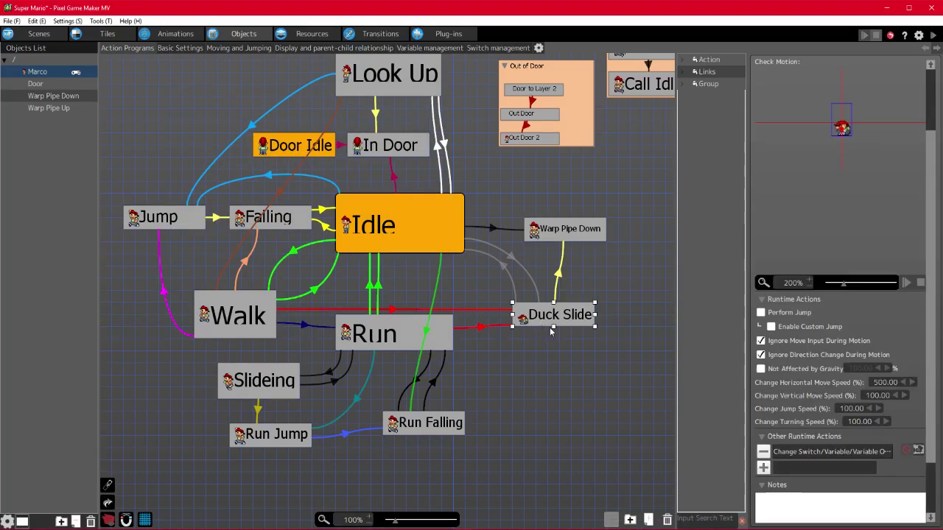
left_click_drag(553, 327, 556, 338)
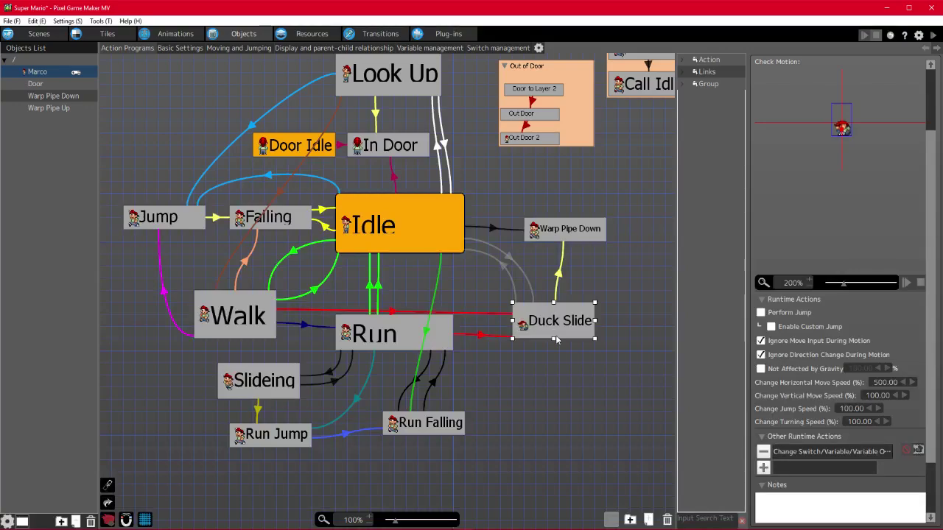
left_click(495, 336)
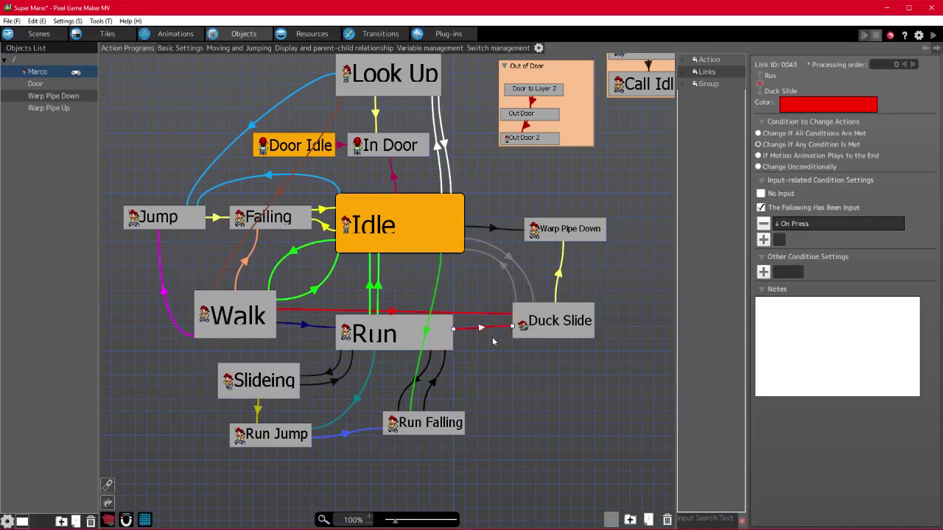
mouse_move(546, 323)
left_mouse_down()
mouse_move(546, 312)
mouse_move(554, 339)
left_mouse_up()
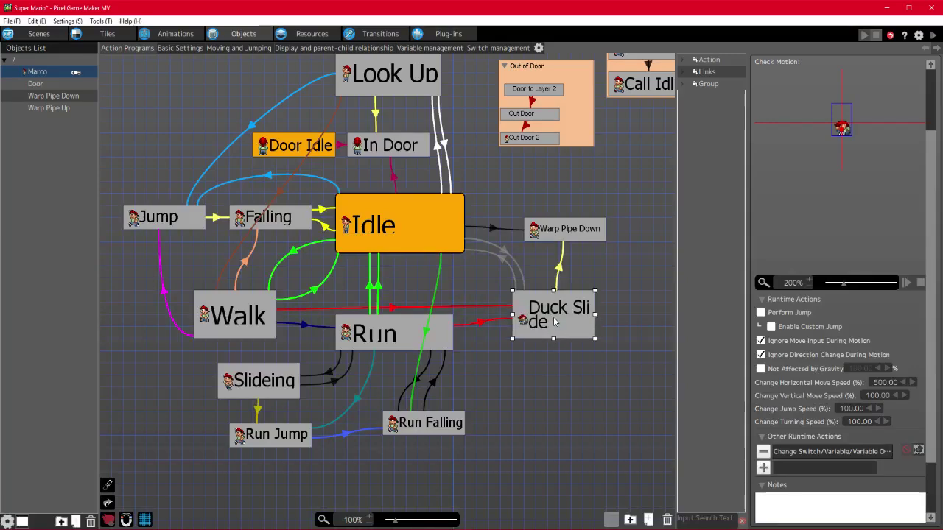
mouse_move(555, 322)
left_mouse_down()
mouse_move(330, 322)
mouse_move(553, 322)
left_mouse_up()
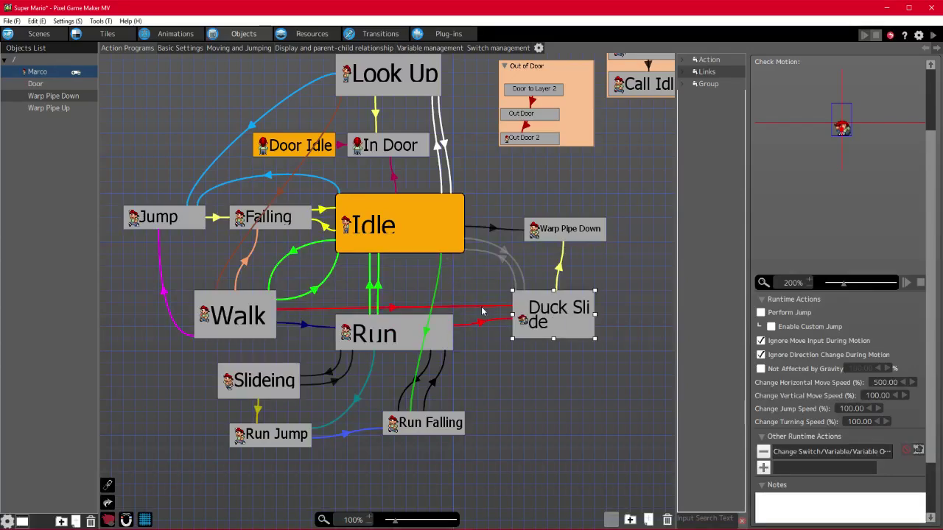
left_click(490, 313)
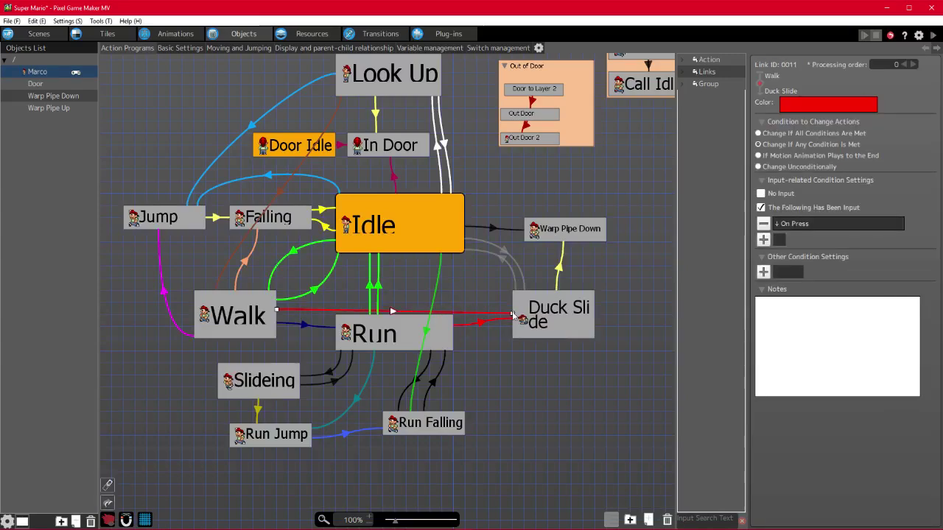
left_click_drag(513, 316, 512, 309)
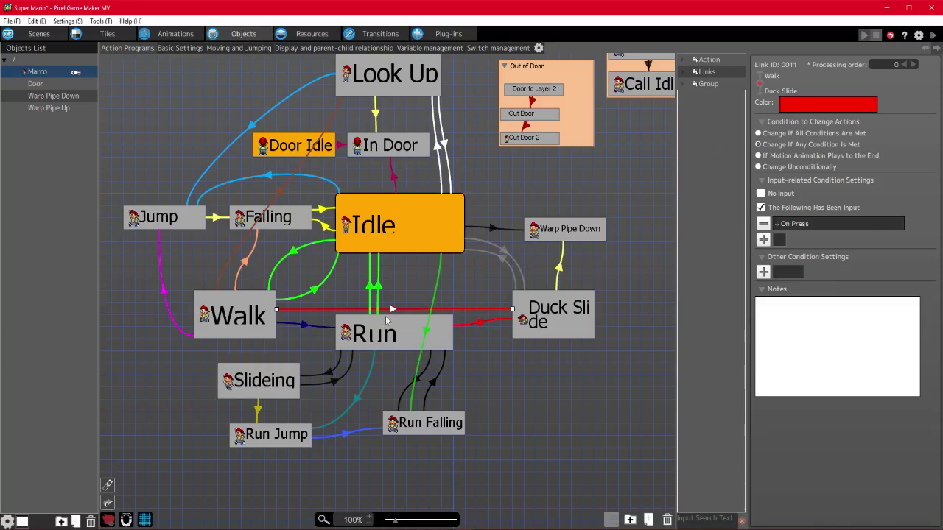
- Review Duck Slide's runtime actions, and set the down-key trigger type of the Walk-to-Duck Slide link to Pressed
left_click(575, 328)
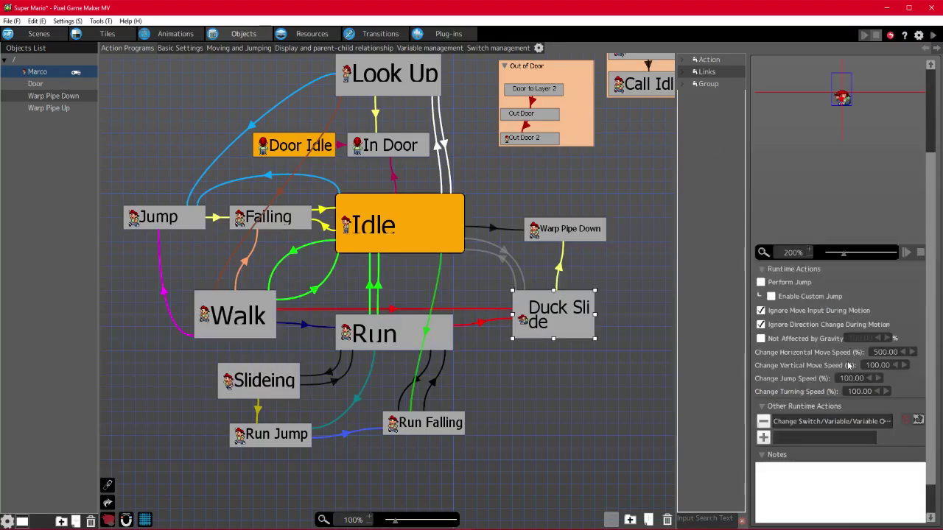
scroll(840, 337, "down", 1)
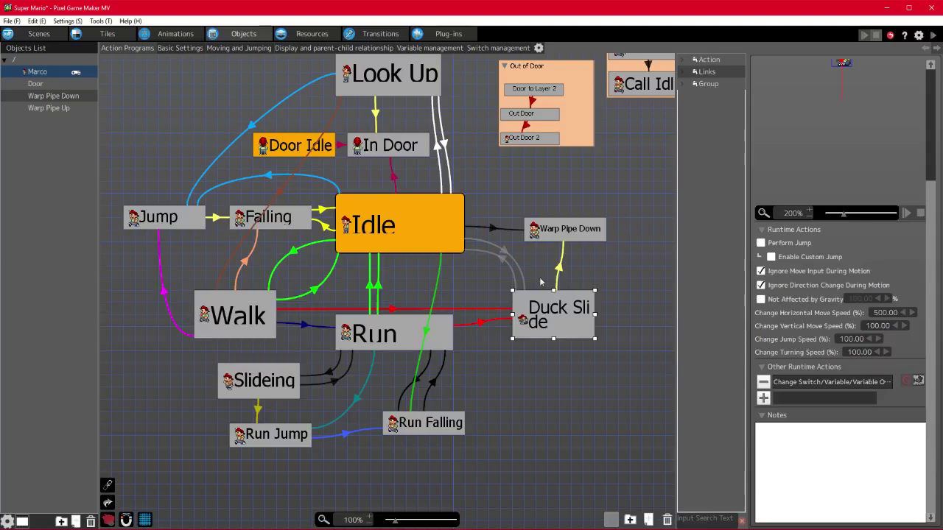
left_click(392, 311)
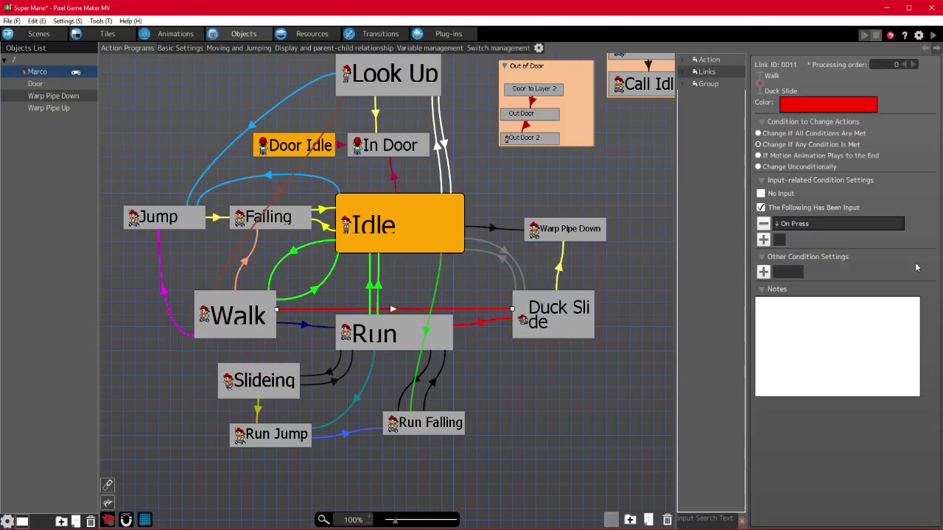
double_click(831, 224)
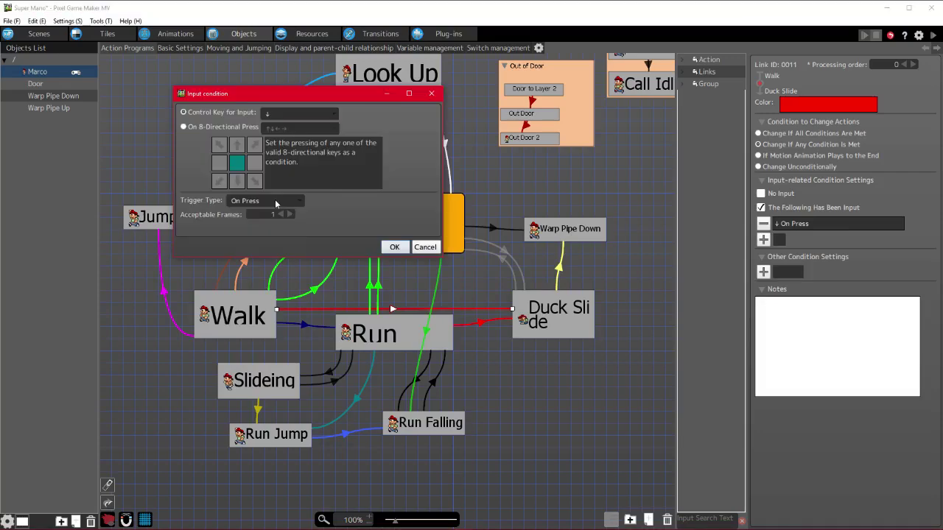
left_click(276, 202)
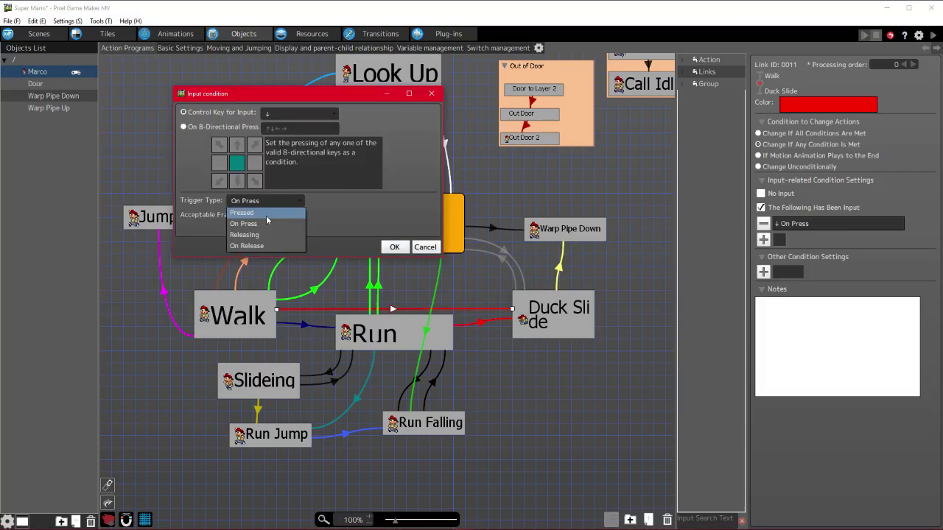
left_click(266, 214)
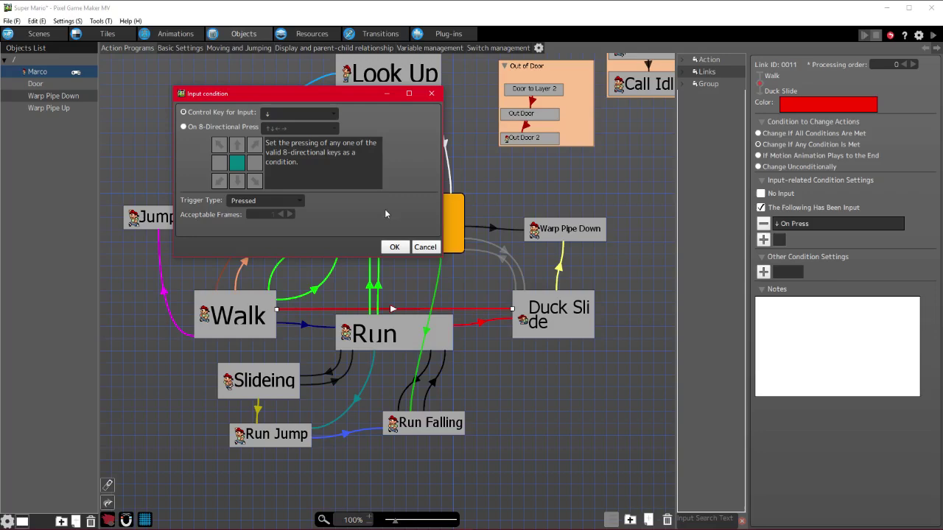
key("Return")
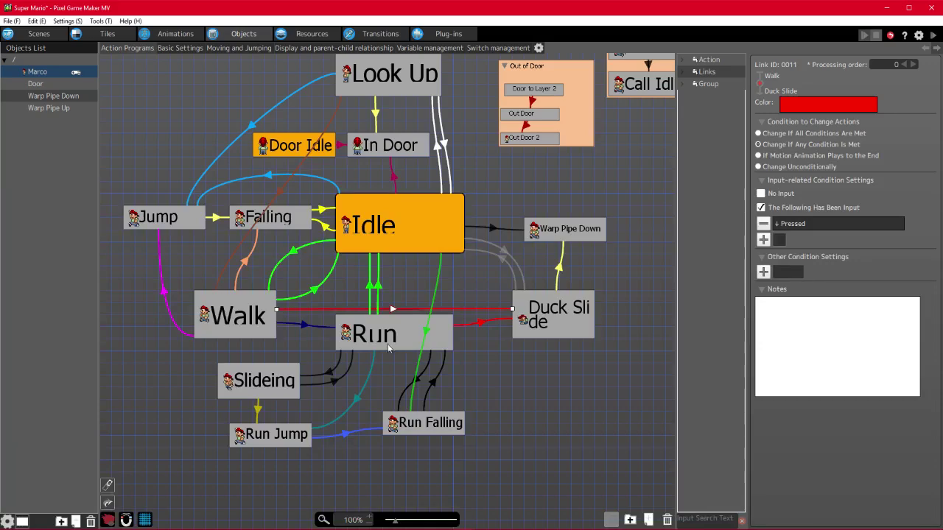
- Set the down-key trigger type of the Run-to-Duck Slide link to Pressed, and straighten that link at Duck Slide
left_click(481, 324)
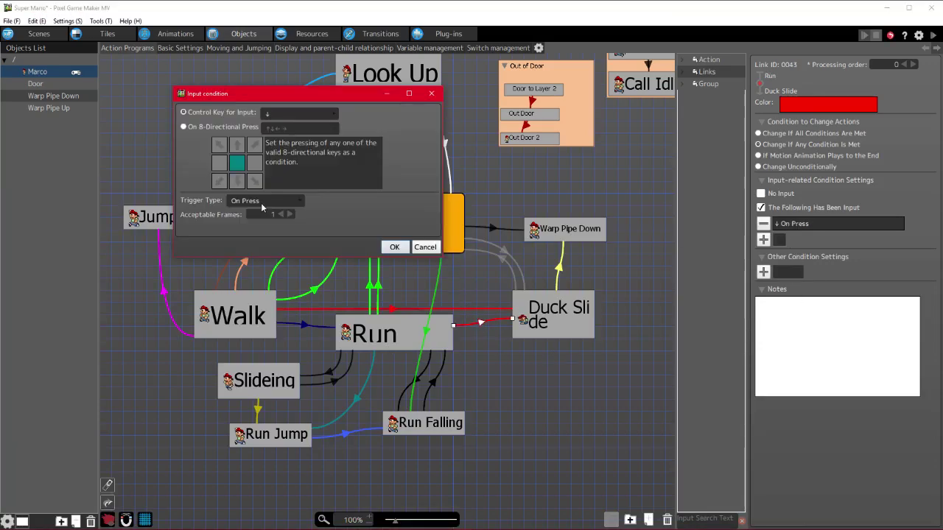
scroll(264, 199, "down", 1)
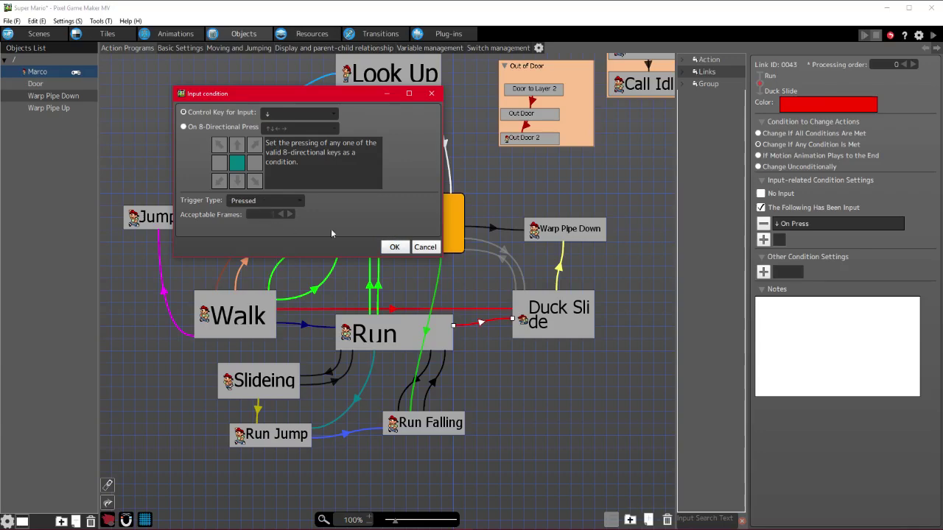
left_click(394, 247)
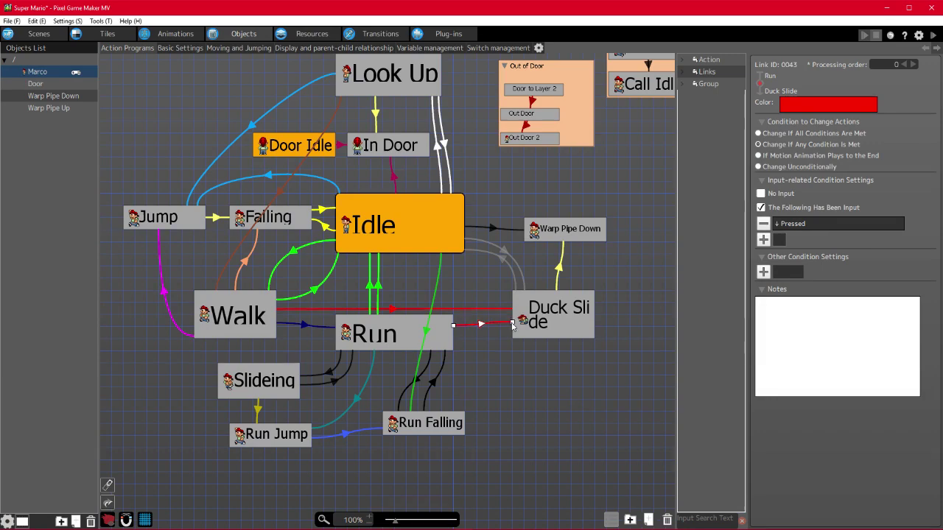
left_click_drag(514, 327, 512, 331)
- Inspect the conditions of the links between Idle and Walk, and turn off No Input on the Walk-to-Idle link
mouse_move(556, 380)
middle_mouse_down()
mouse_move(525, 399)
mouse_move(556, 380)
middle_mouse_up()
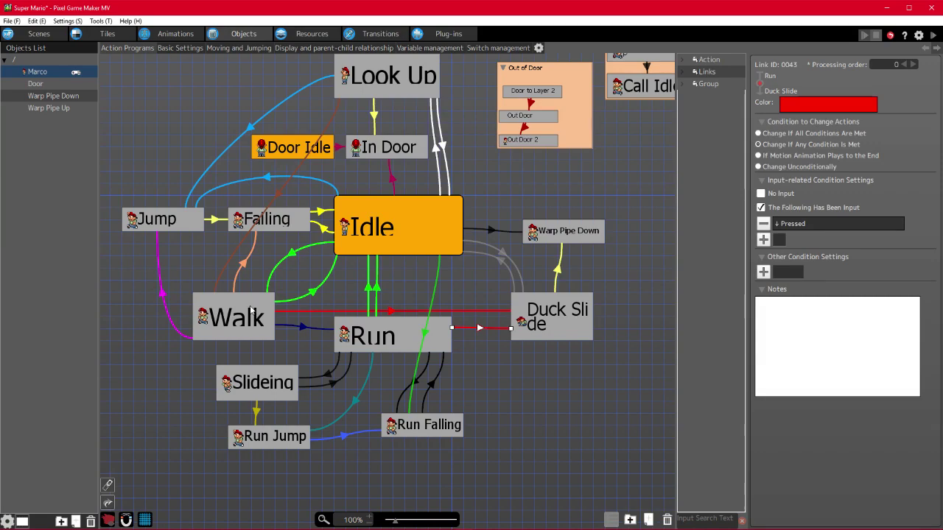
left_click(291, 255)
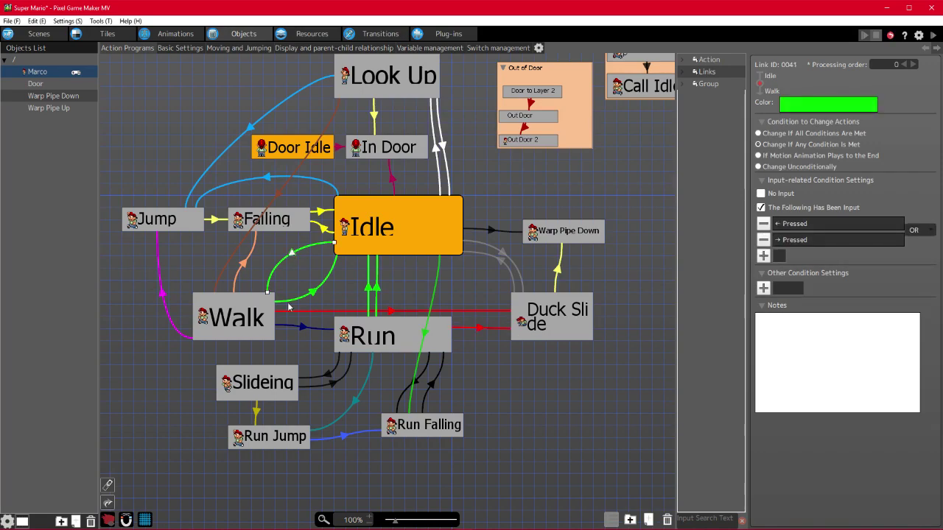
left_click(258, 327)
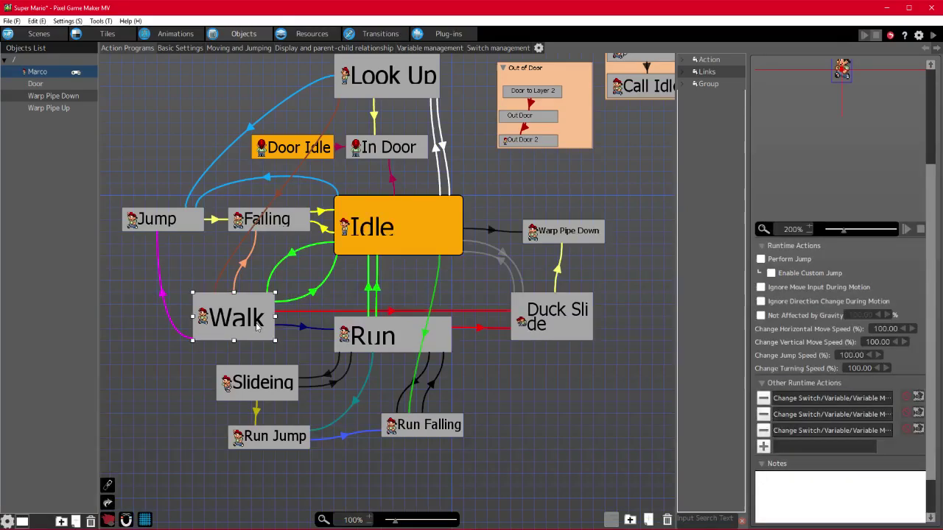
left_click(302, 299)
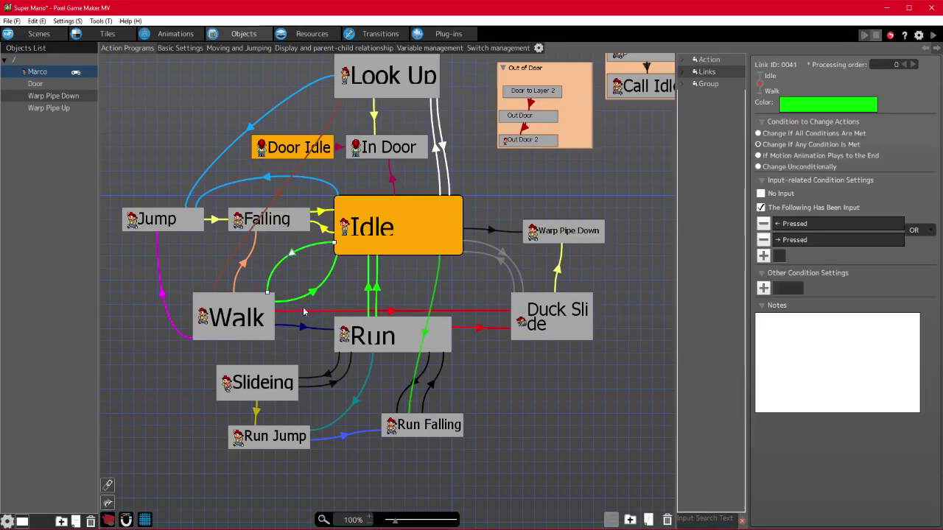
left_click(306, 297)
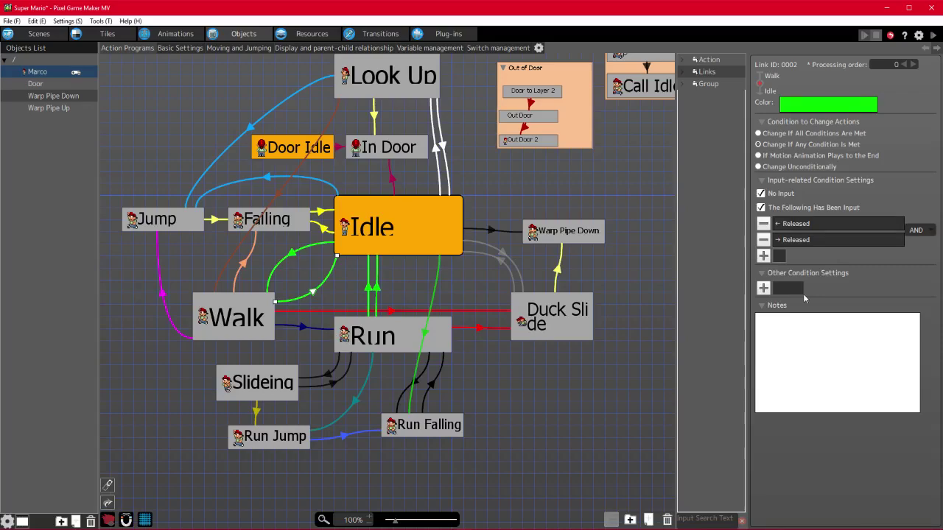
left_click(762, 193)
- Inspect the conditions of the links between Idle and Falling, including the tile wall contact direction, and Falling's runtime actions
left_click(324, 229)
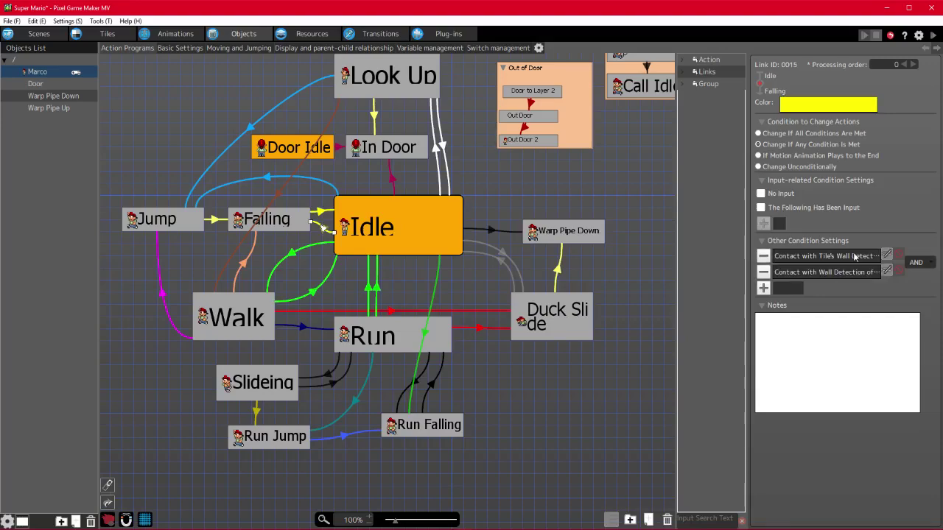
double_click(833, 258)
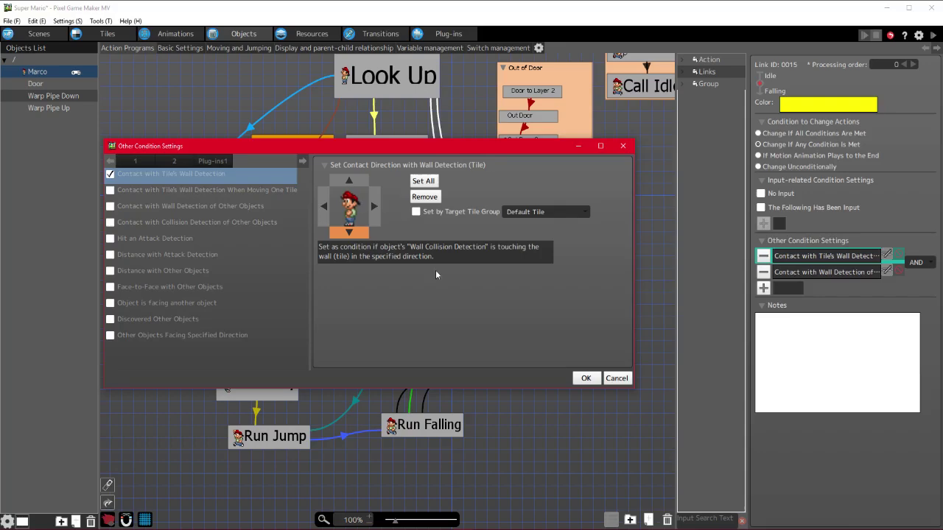
left_click(586, 378)
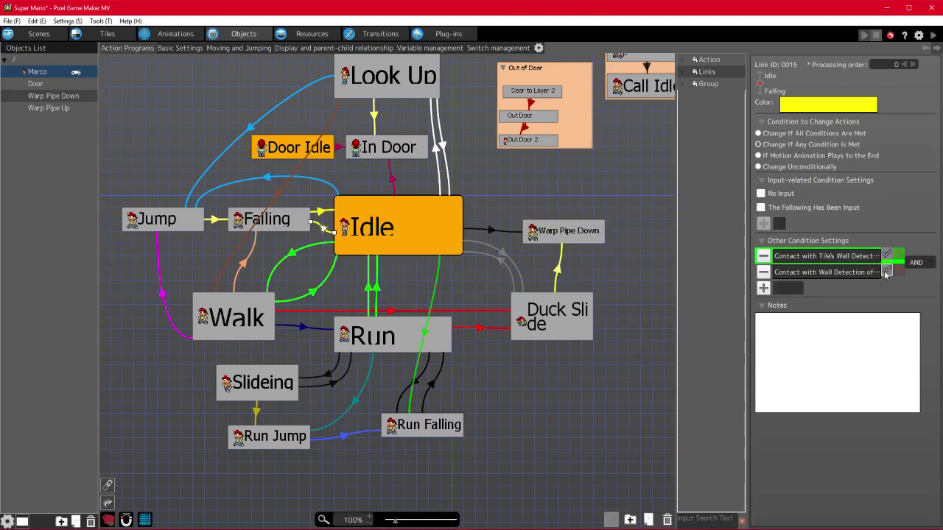
left_click(322, 213)
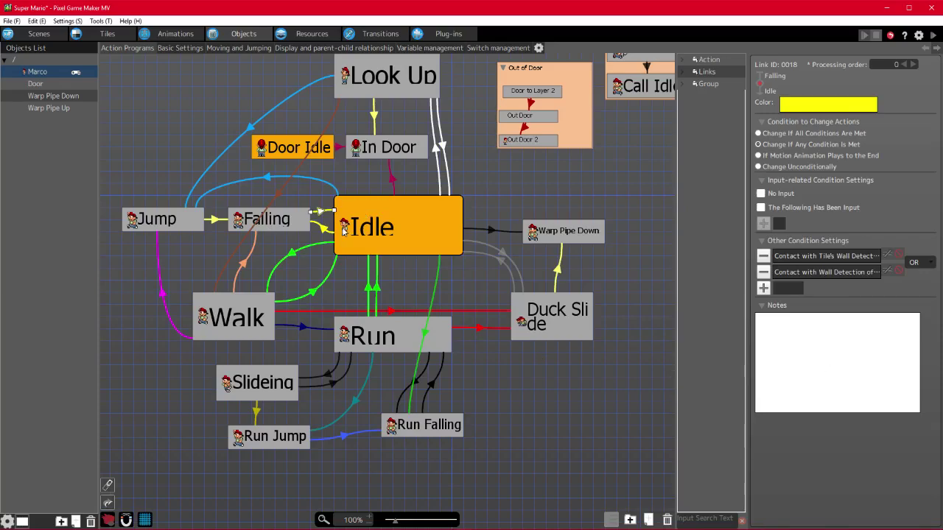
left_click(283, 229)
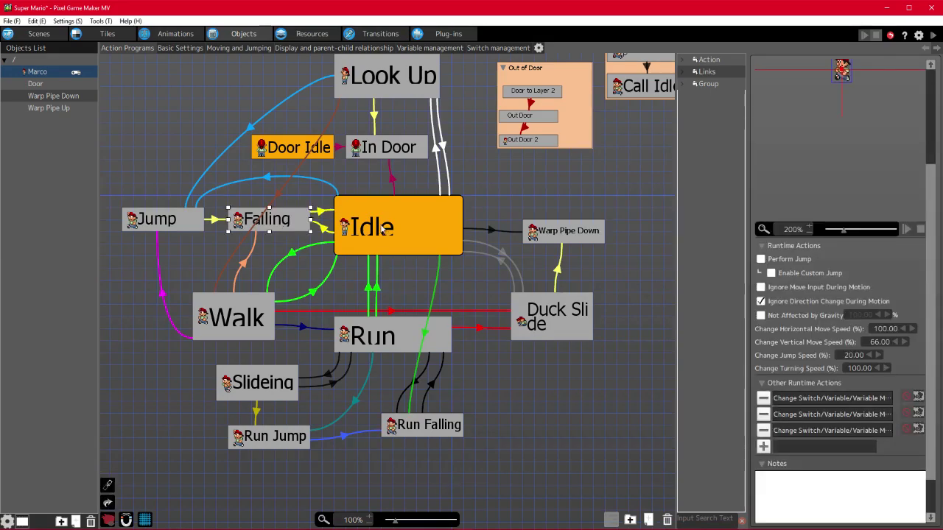
left_click(322, 230)
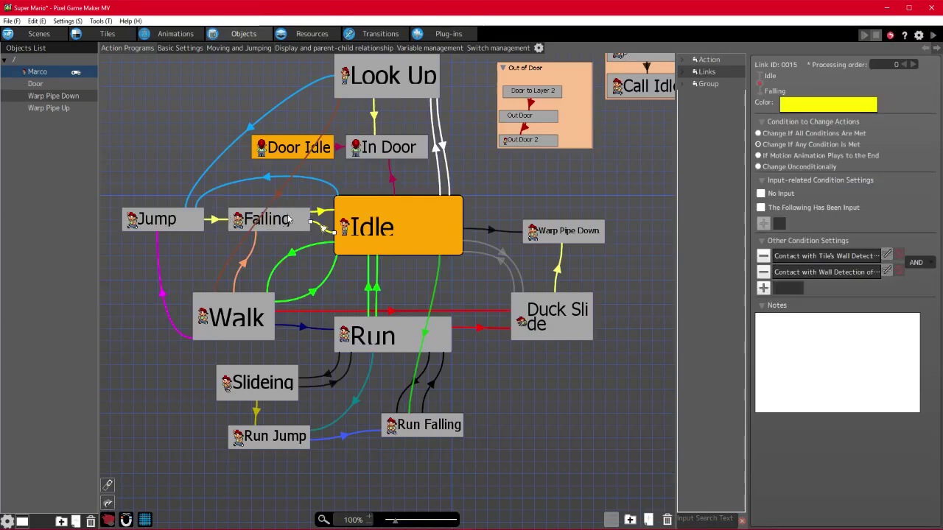
- Inspect the runtime actions of Falling, Jump, Run Jump and Walk, and the conditions of the Idle-to-Jump link
left_click(289, 219)
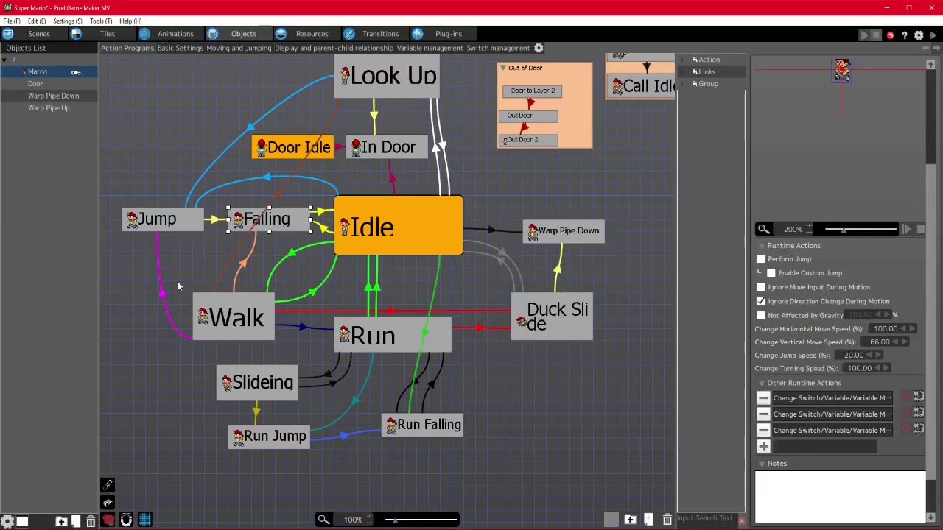
left_click(183, 226)
left_click(268, 179)
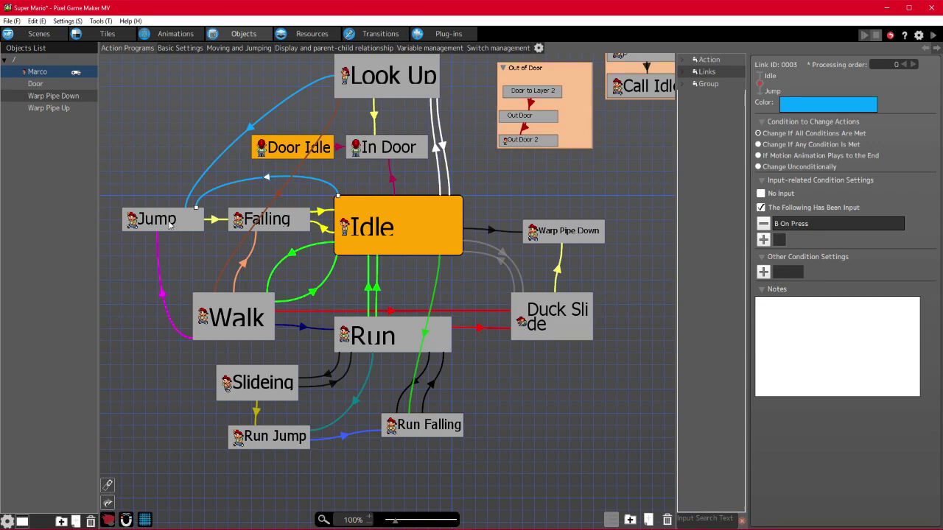
left_click(177, 225)
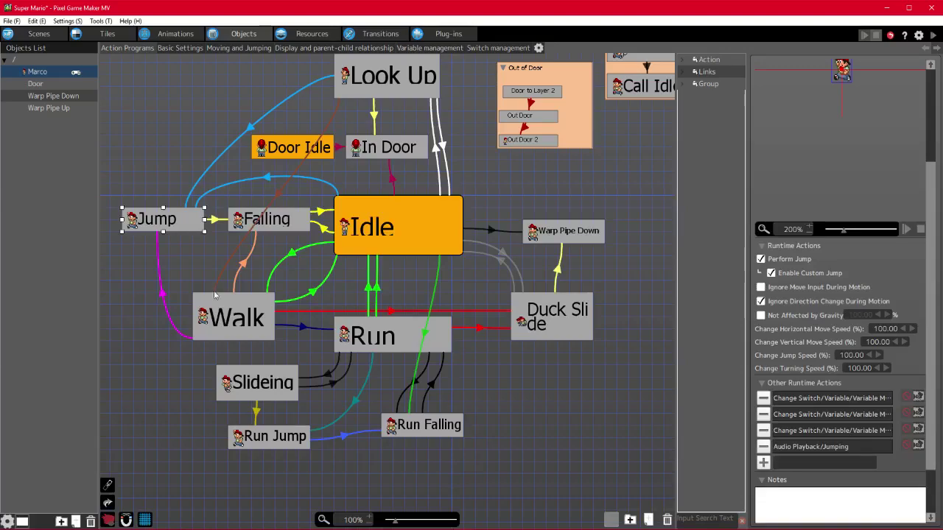
left_click(247, 331)
left_click(165, 215)
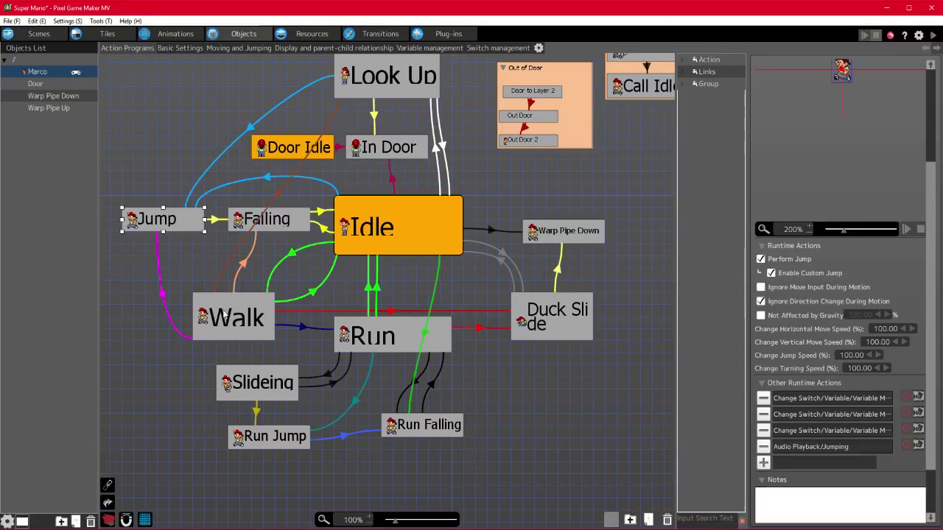
left_click(273, 445)
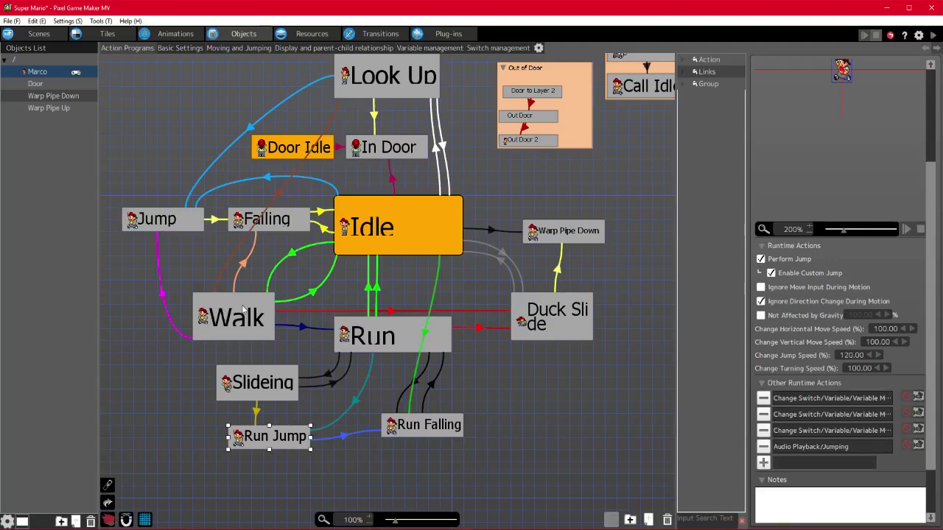
left_click(244, 313)
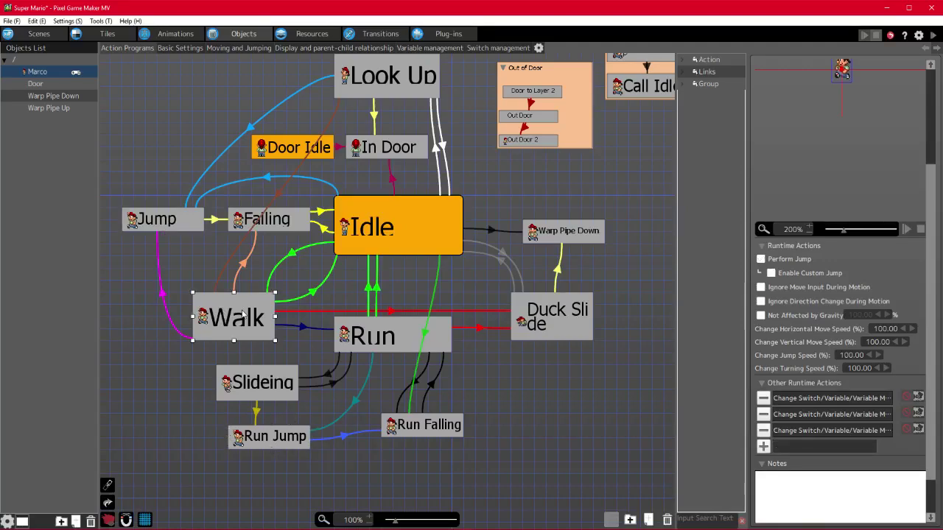
left_click(177, 227)
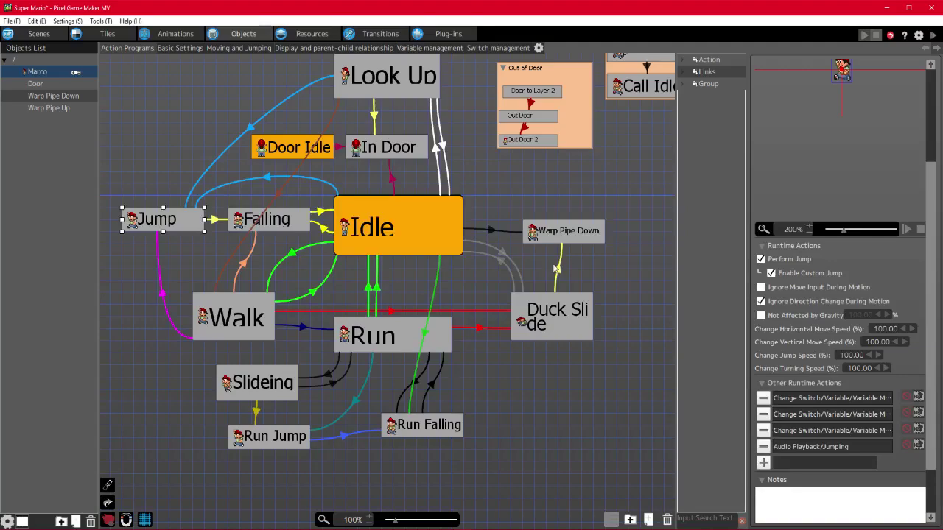
- Move the Warp Pipe Down action so that it lines up directly above Duck Slide and their link runs straight
left_click(571, 230)
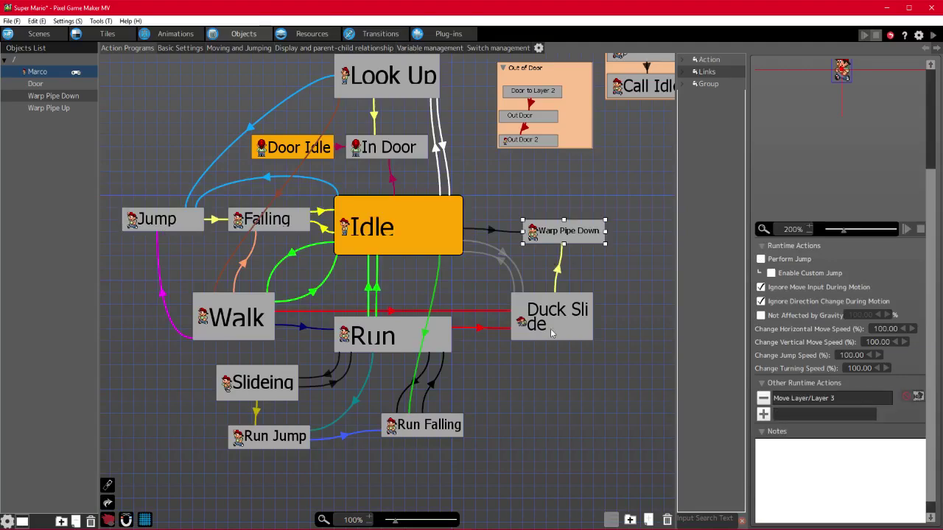
left_click_drag(566, 231, 554, 231)
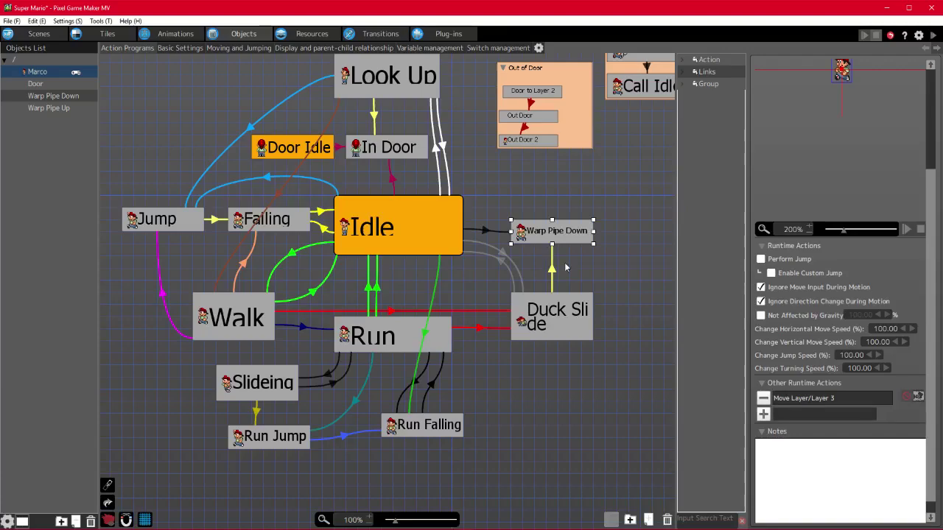
- Inspect the conditions of the Idle-to-Run Falling, Walk-to-Run and Idle-to-Walk links, and Run's runtime actions
left_click(425, 336)
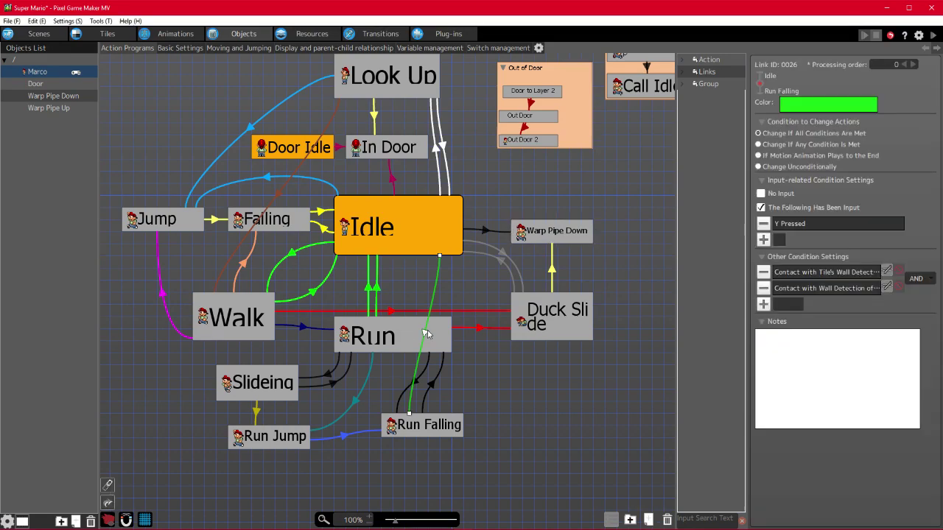
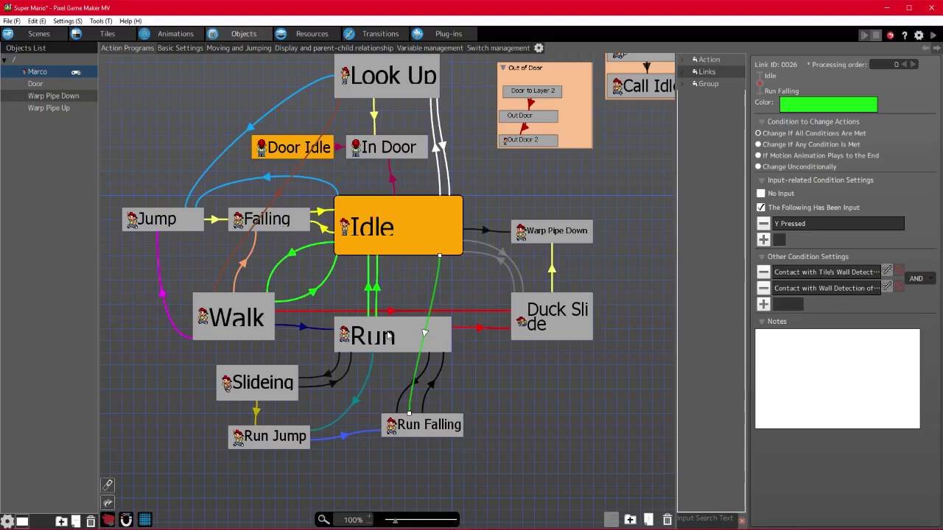
left_click(389, 336)
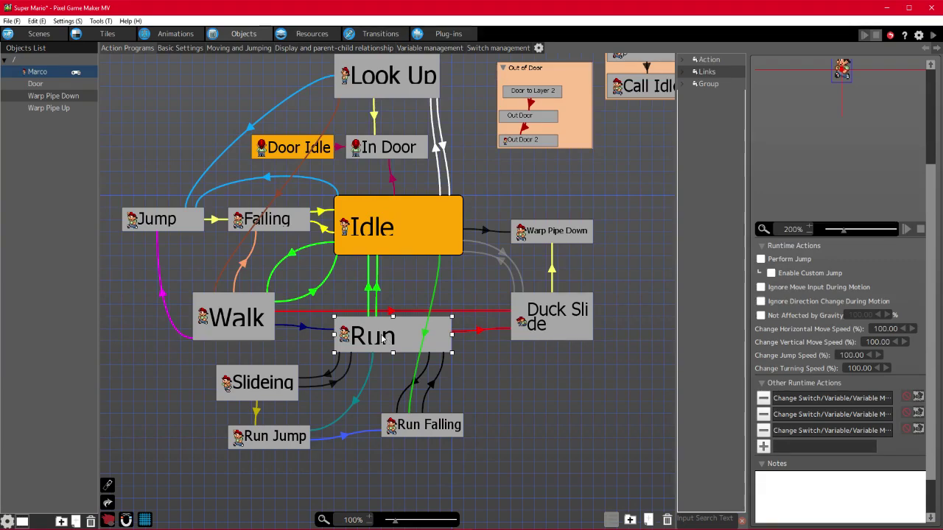
left_click(319, 334)
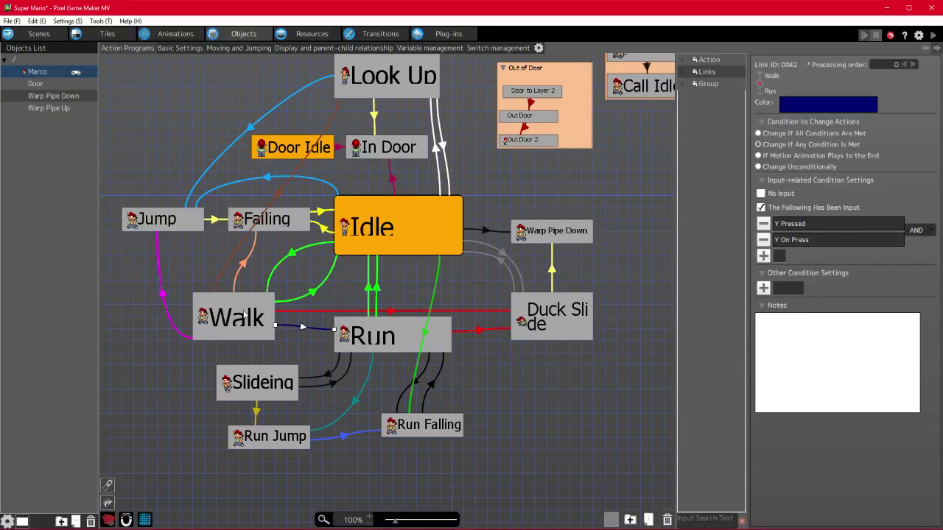
left_click(270, 276)
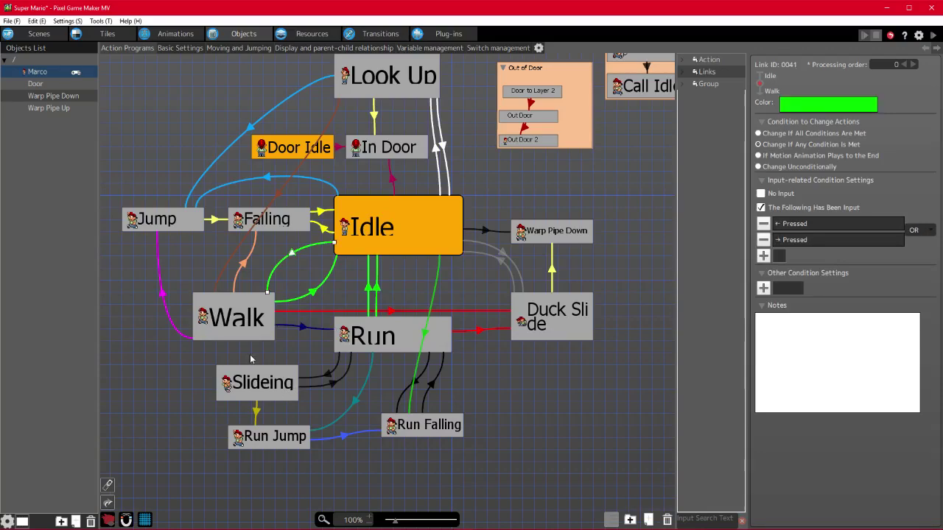
left_click(300, 326)
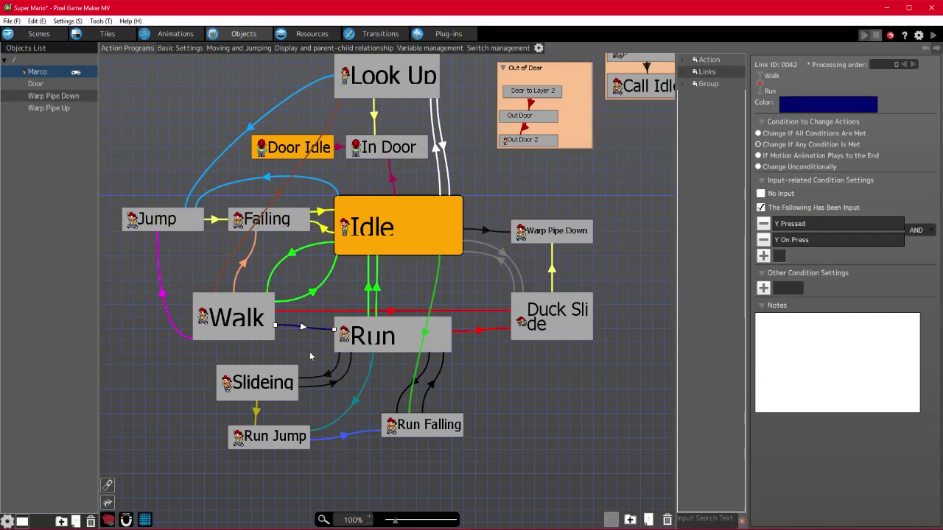
left_click(386, 339)
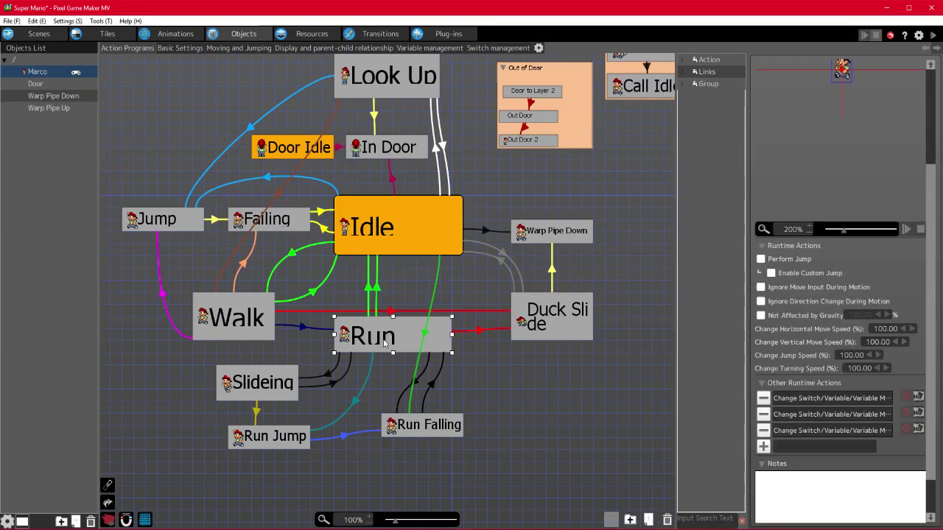
- Reposition the Door to Layer 2 action so that it sits horizontally centred within the Out of Door group
scroll(459, 353, "up", 2)
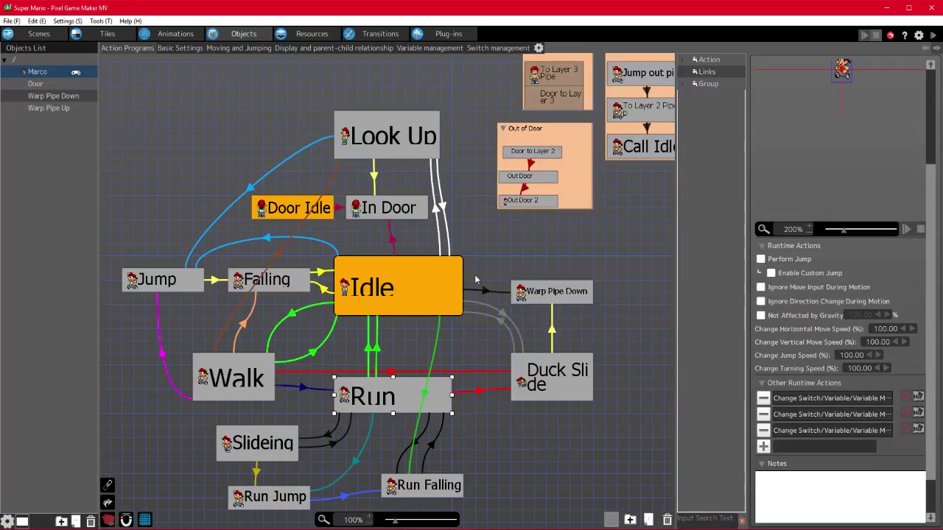
middle_click_drag(465, 259, 454, 260)
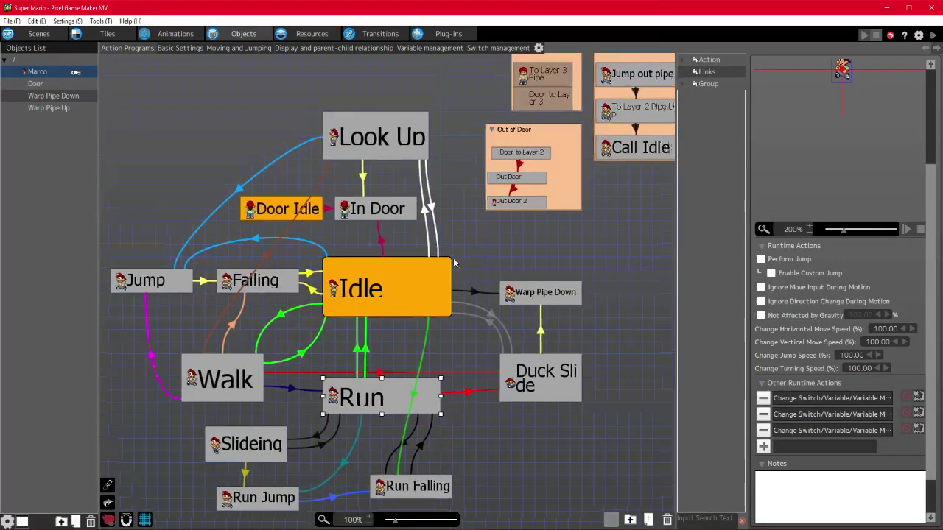
middle_click_drag(619, 234, 335, 283)
middle_click_drag(418, 301, 607, 272)
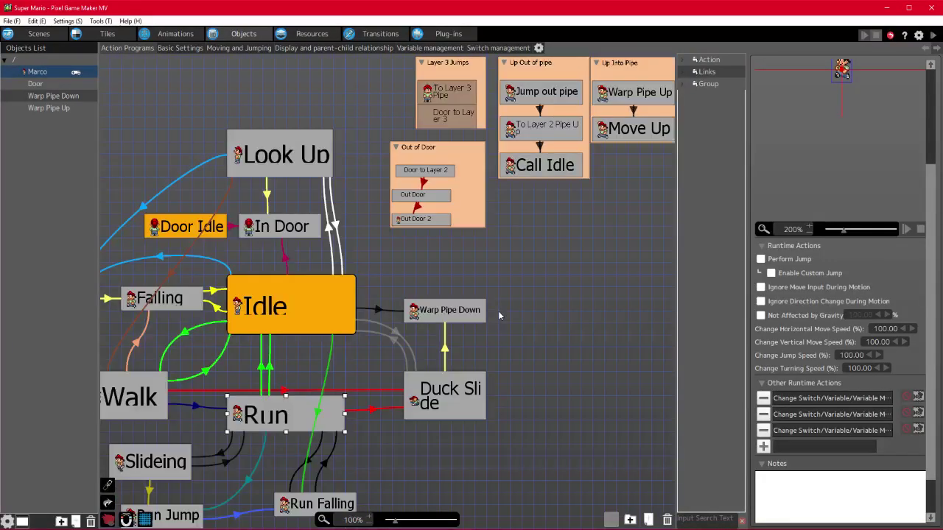
left_click(424, 160)
left_click(425, 171)
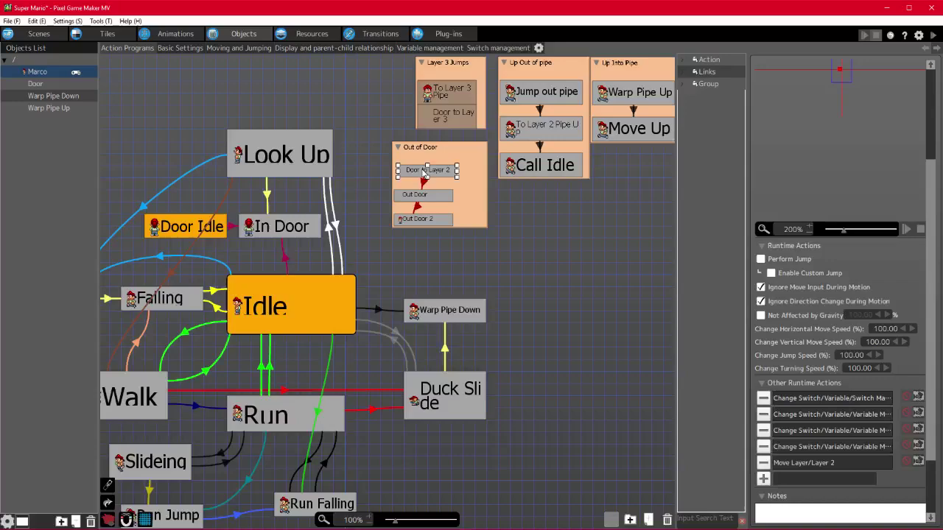
left_click_drag(422, 170, 421, 170)
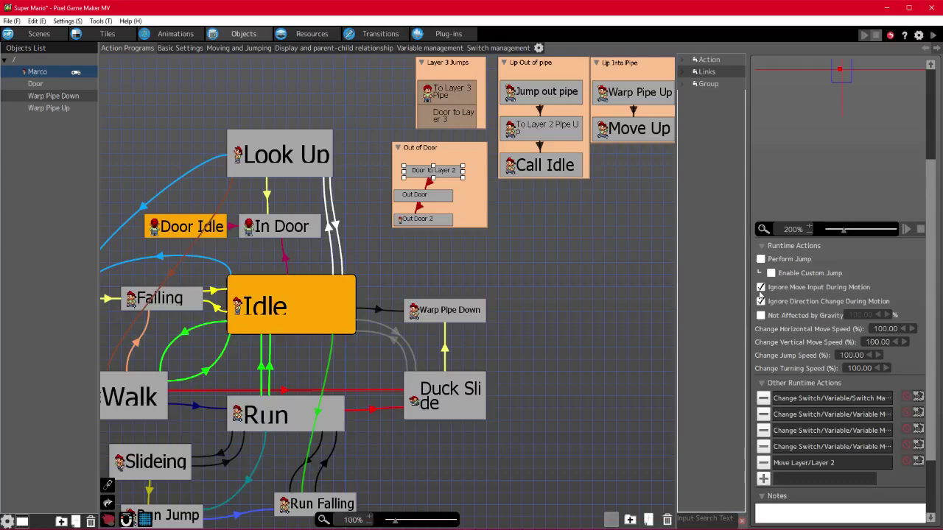
- Toggle Door to Layer 2's Ignore Move Input During Motion off and back on, and review the runtime actions of Out Door and Out Door 2
left_click(761, 288)
left_click(762, 288)
left_click(423, 196)
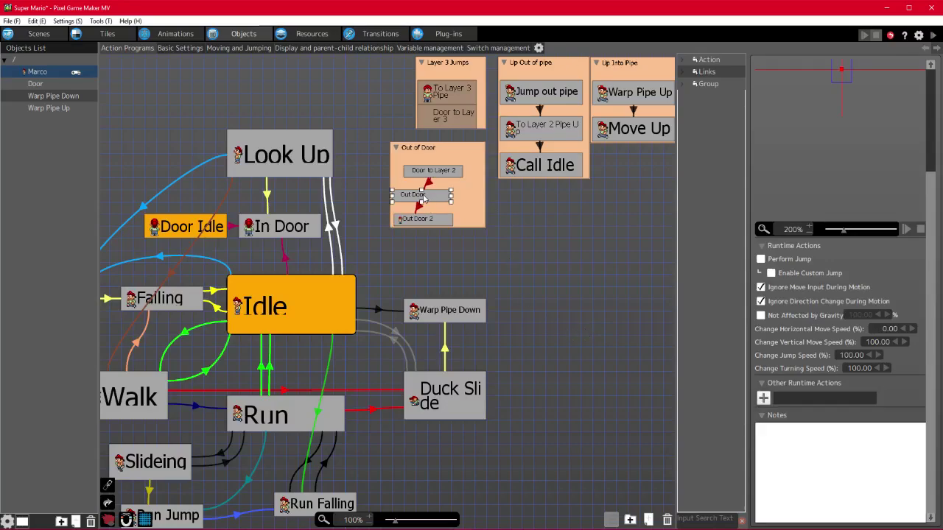
left_click(418, 220)
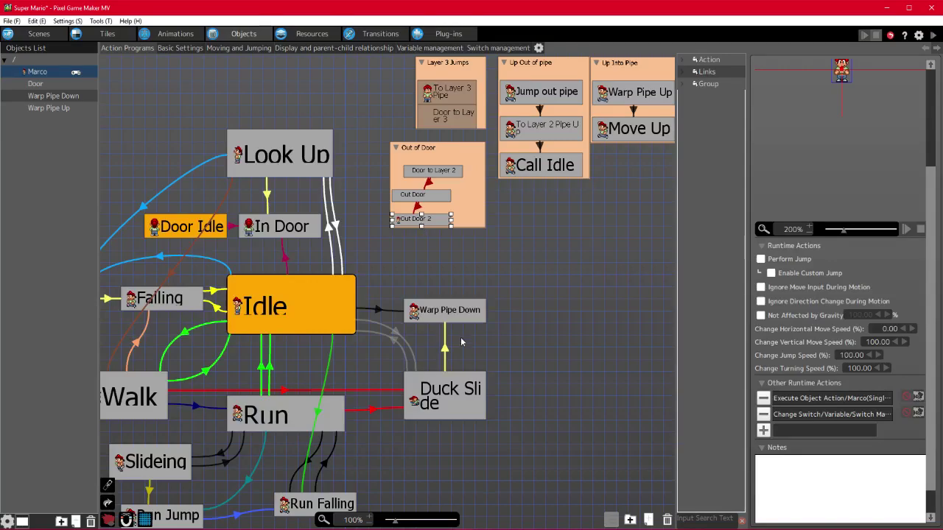
middle_click_drag(510, 337, 612, 271)
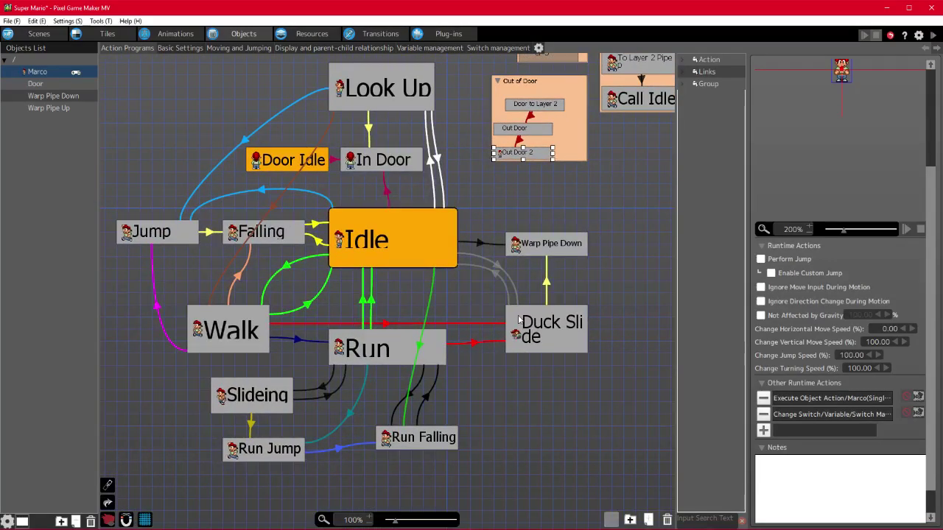
- Save the project and playtest the game, moving Marco back and forth on the green platform to test his movement
key("ctrl+s")
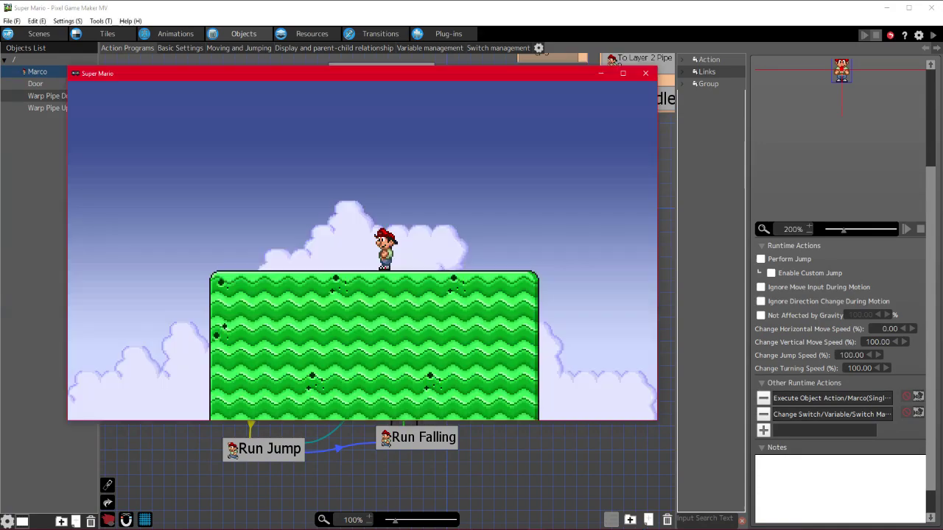
key("Right")
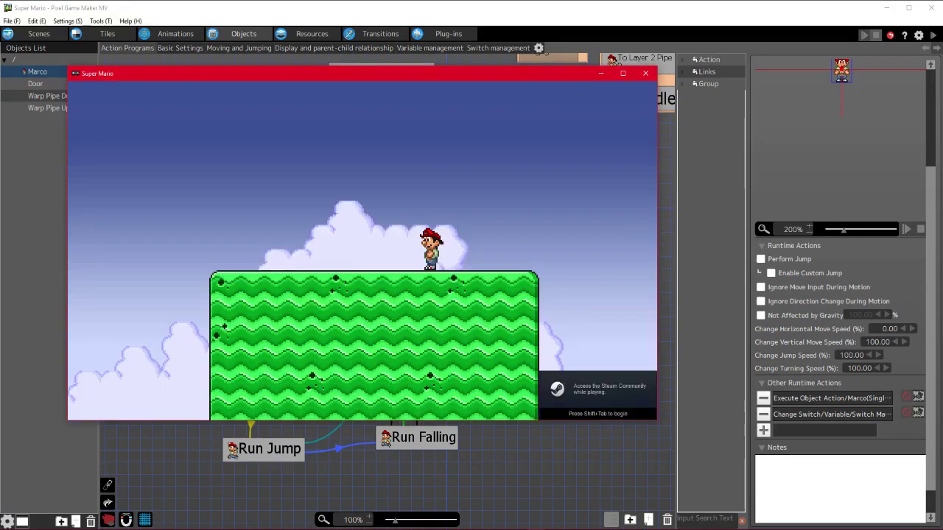
key("Left")
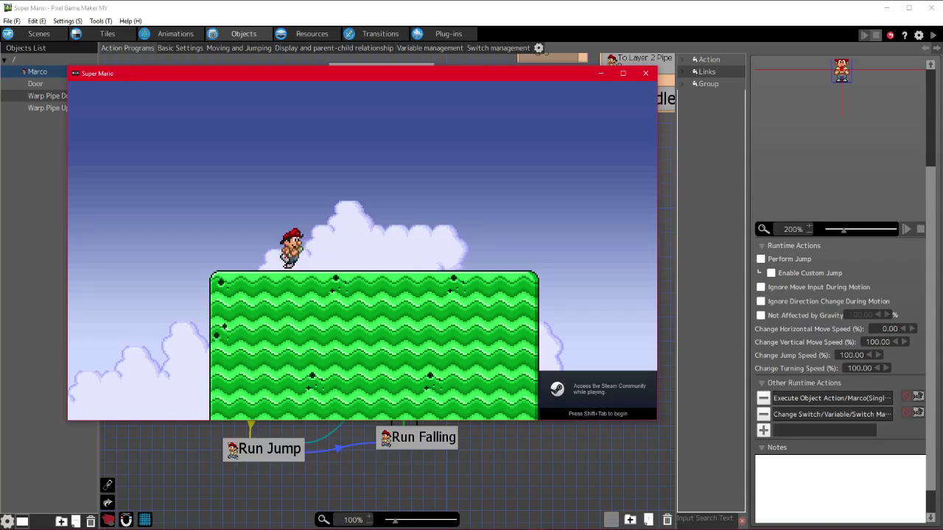
key("Right")
key("Left")
key("Left")
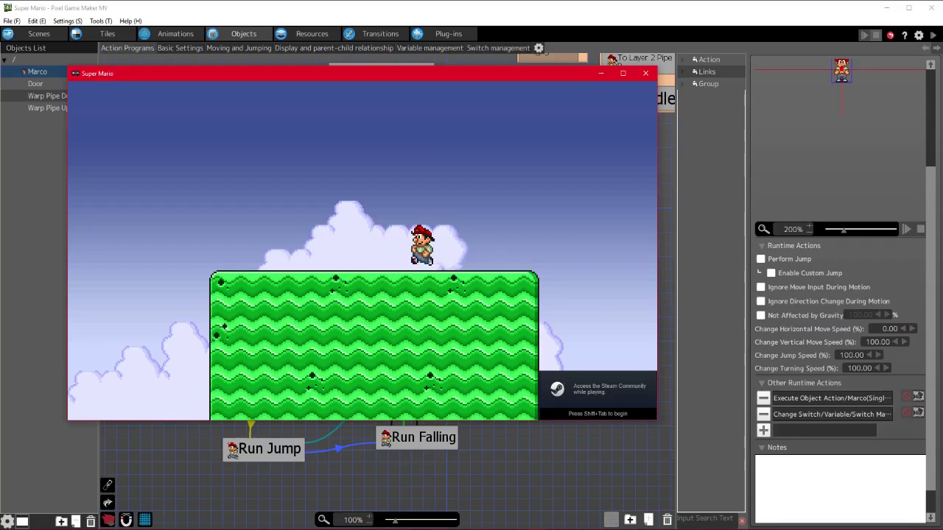
key("Right")
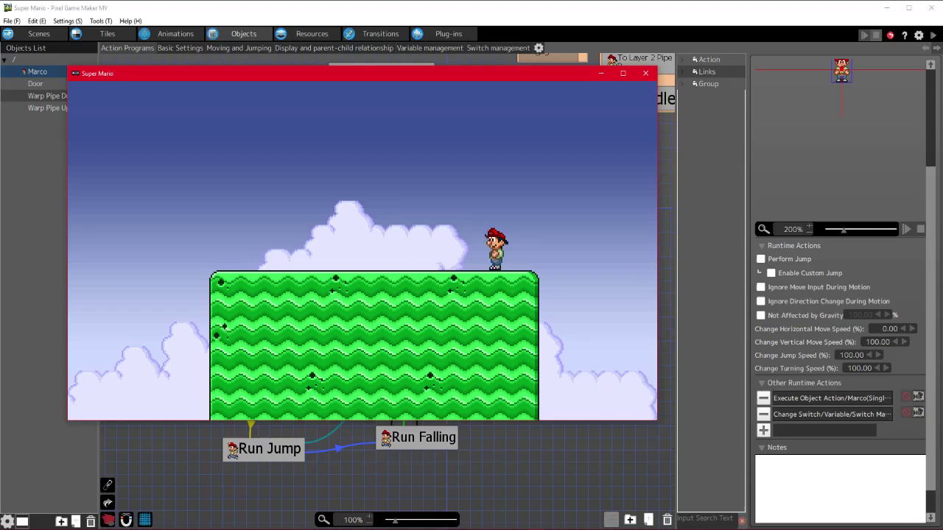
- Test Marco's walking and running by moving him back and forth on top of the tall green hill
key("Left")
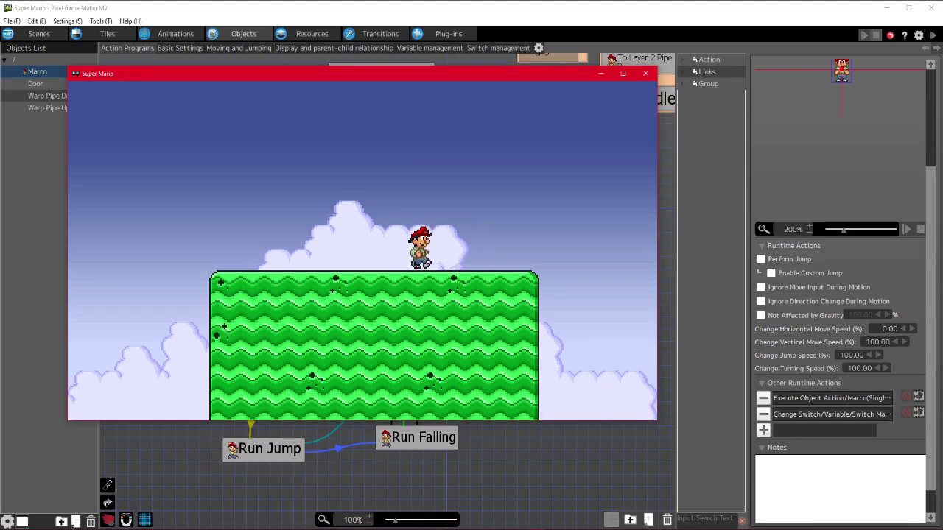
key("Right")
key("Left")
key("Left")
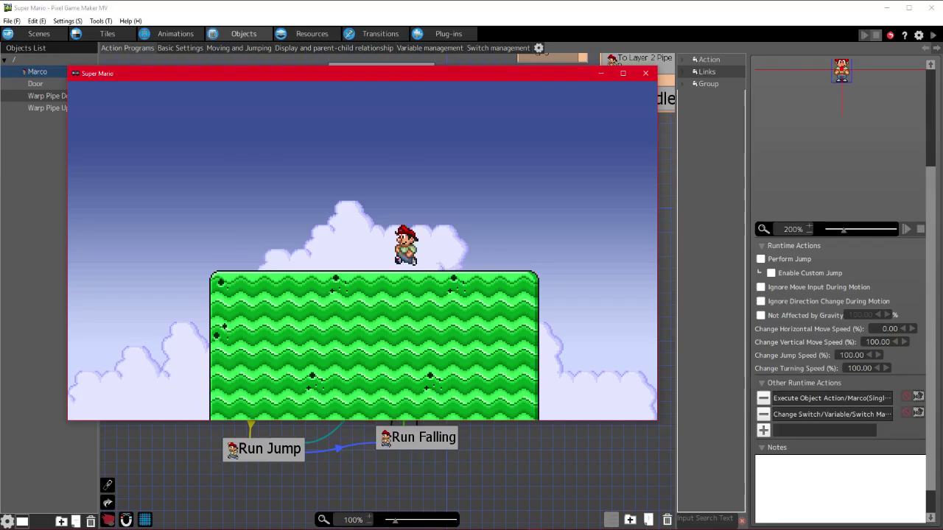
key("Right")
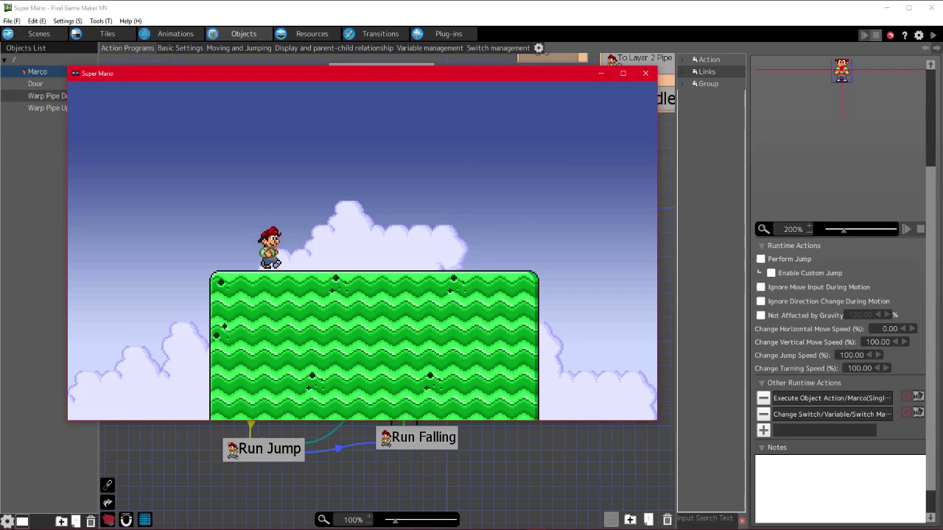
key("Right")
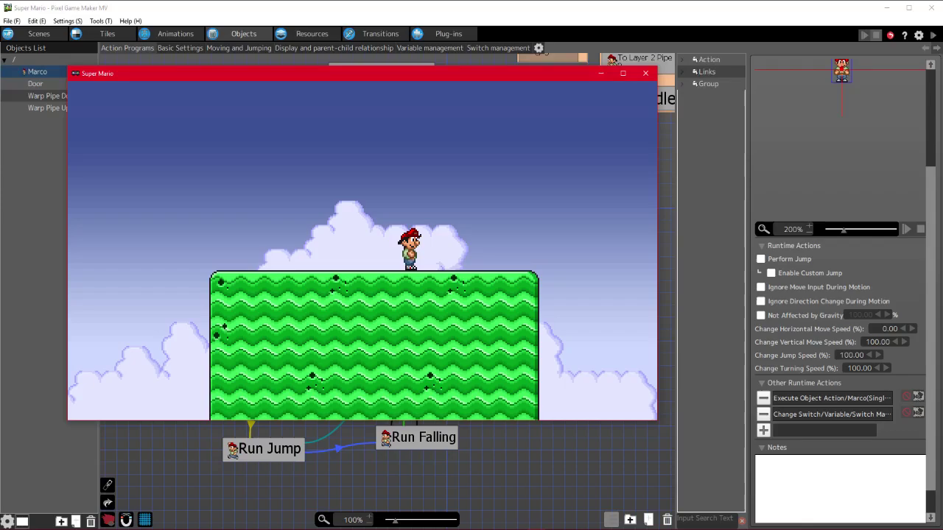
key("Right")
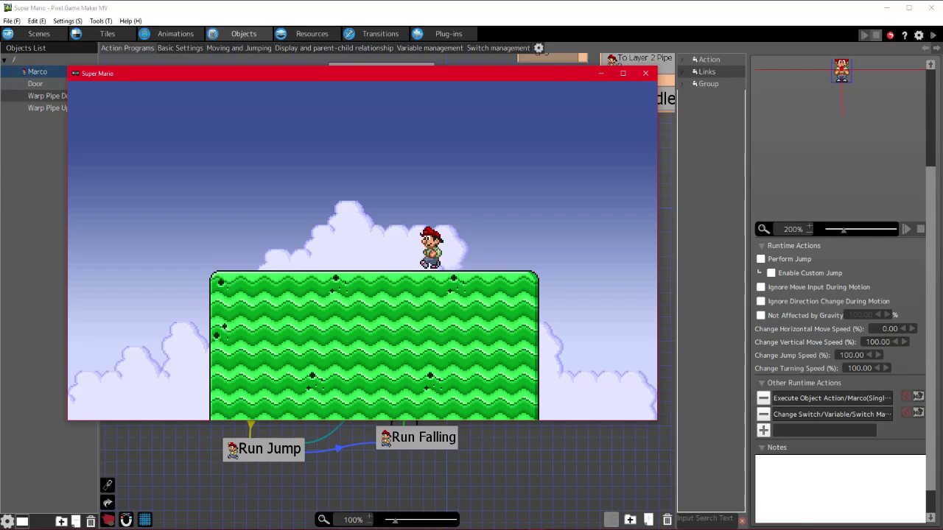
key("Right")
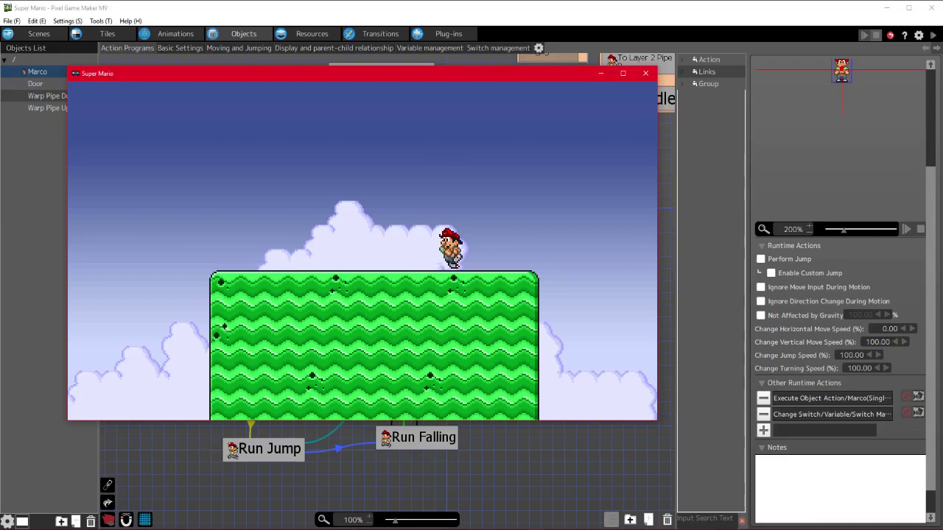
key("Left")
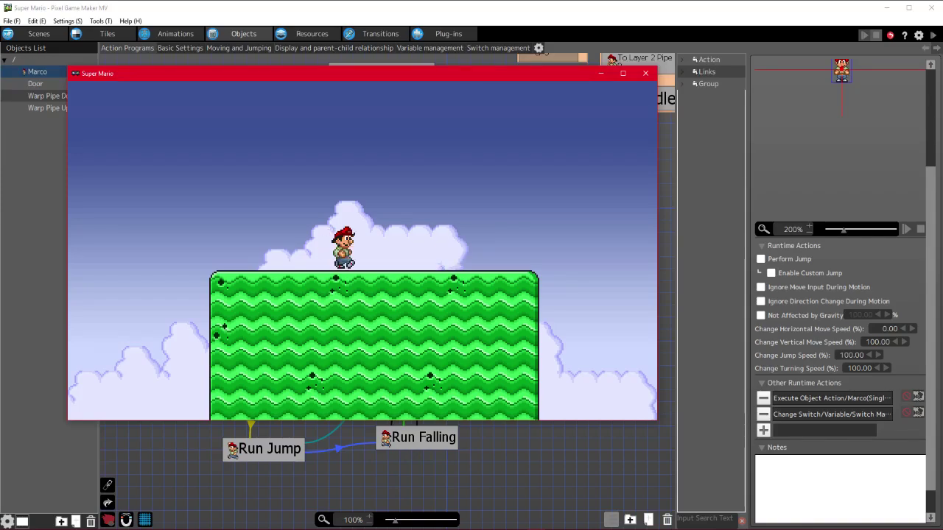
- Drop Marco off the hill, take him through the red door, walk past the arrow sign, and close the test game
key("Right")
key("Right")
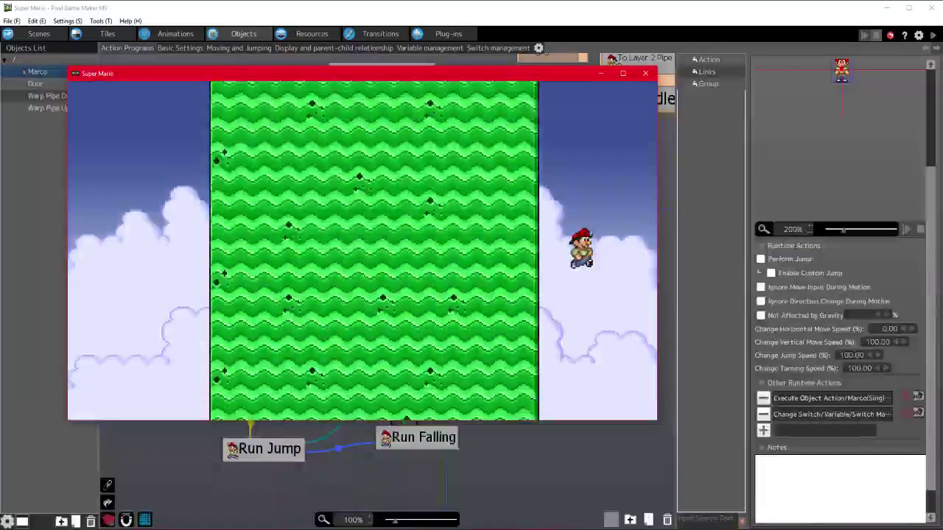
key("Left")
key("Right")
key("Right")
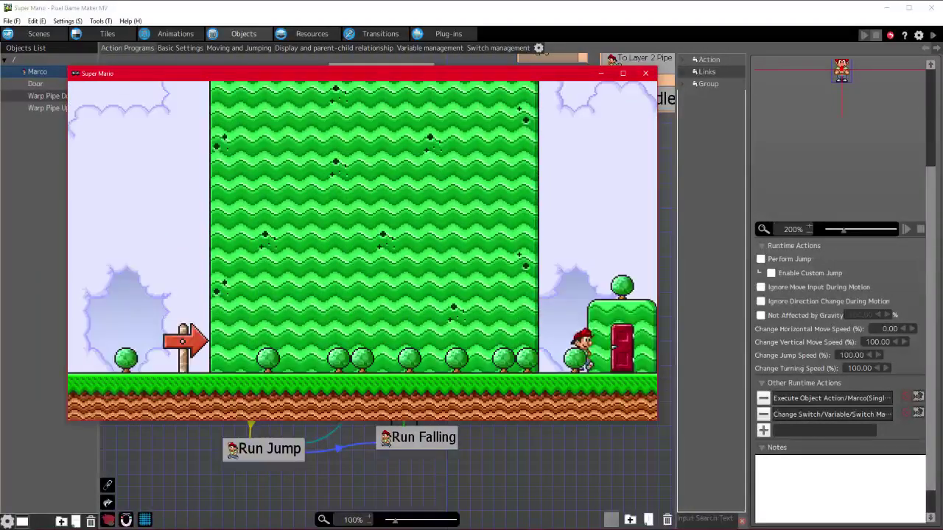
key("Up")
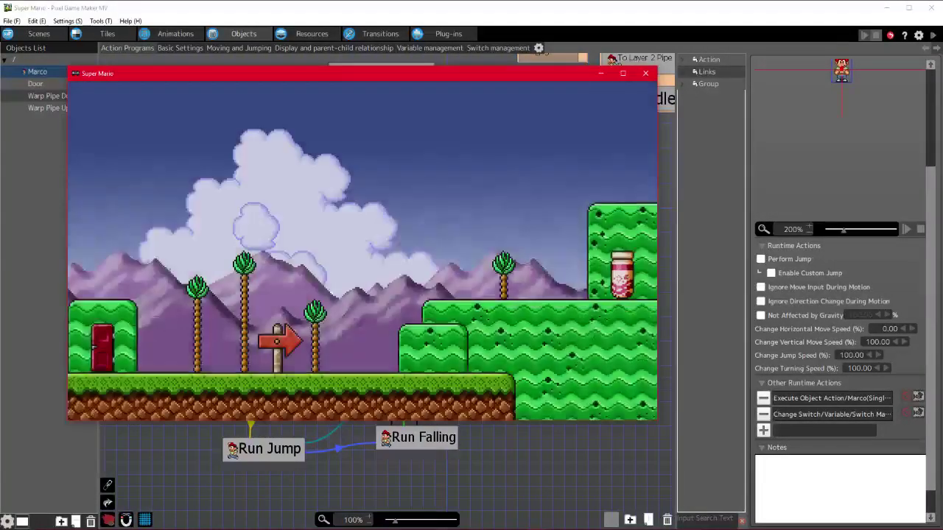
key("Right")
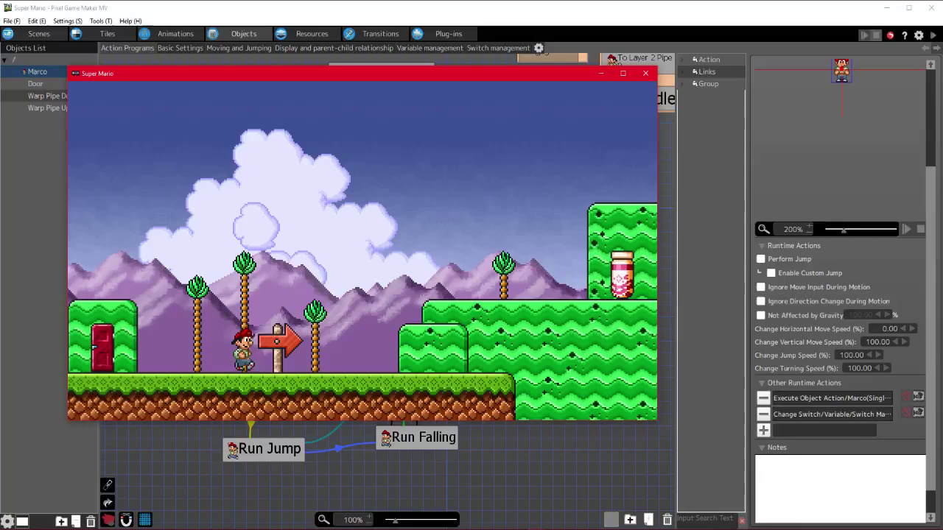
key("Right")
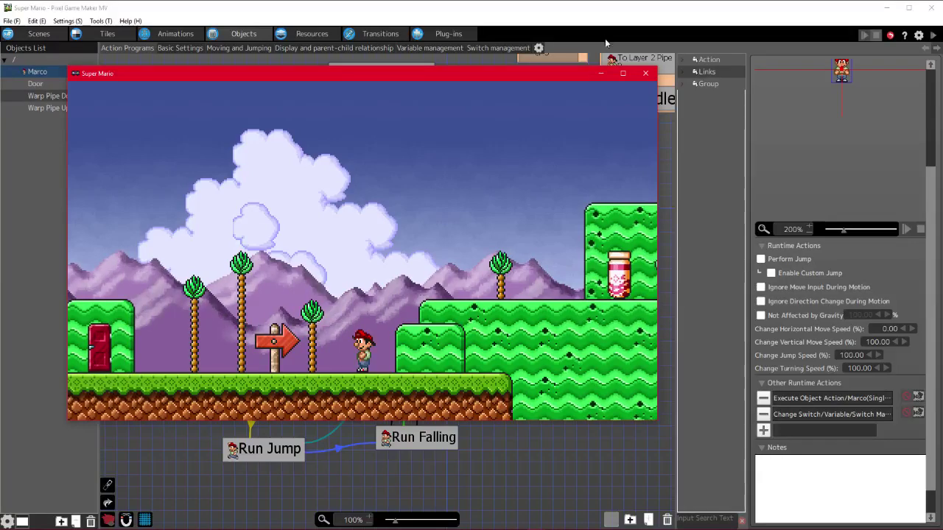
left_click(646, 76)
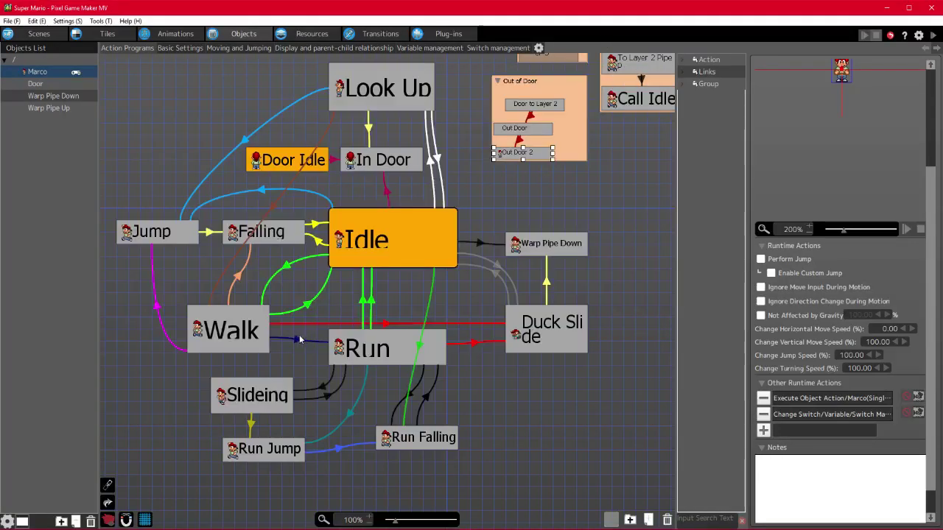
- Set the Walk to Run link to combine its Y Pressed and Y On Press input conditions with OR
left_click(297, 342)
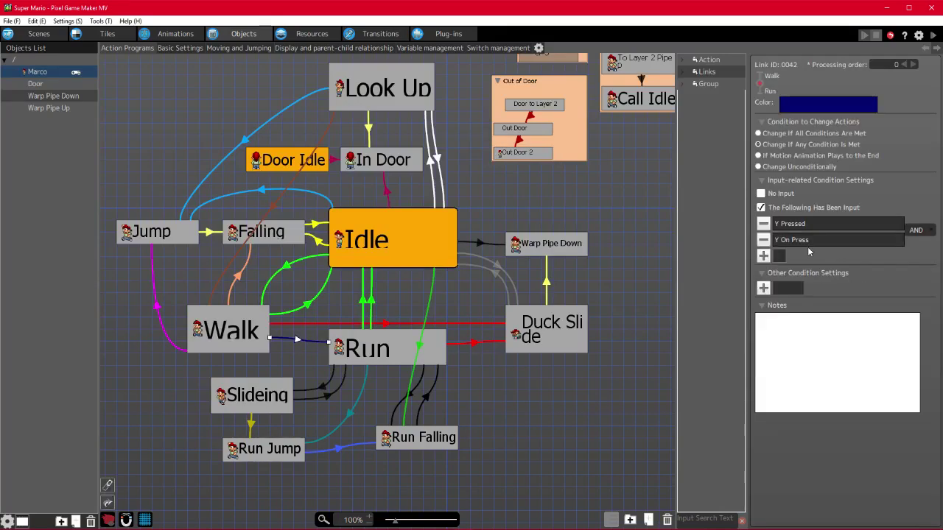
left_click(926, 233)
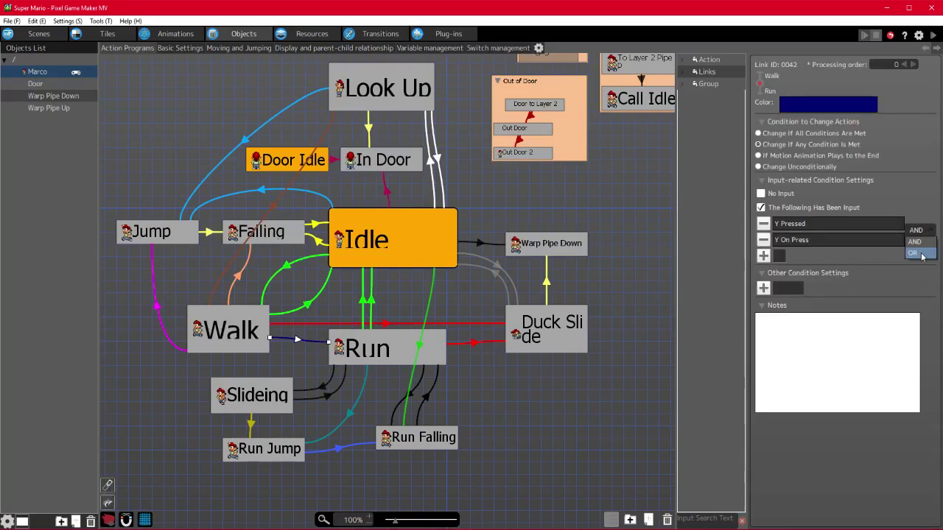
left_click(912, 255)
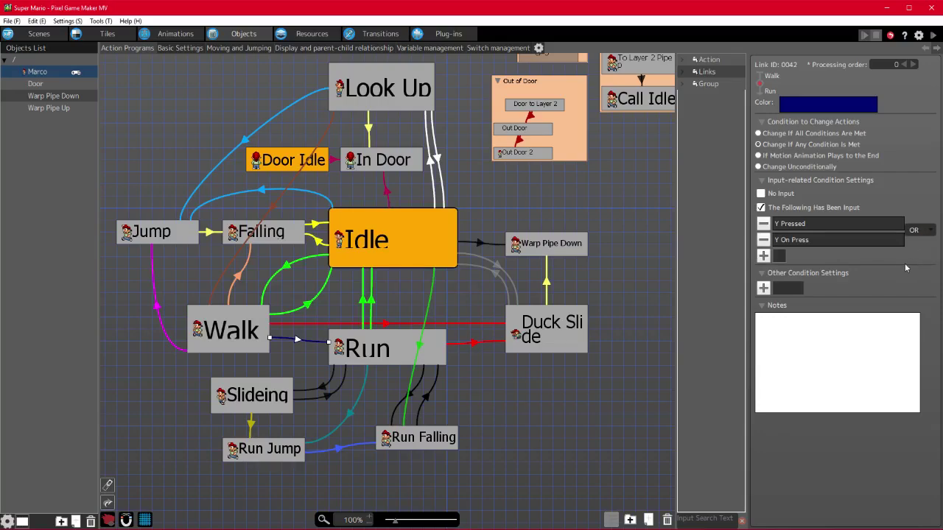
- Start a test play and move Marco back and forth on the hilltop to check switching between walking and running
left_click(933, 36)
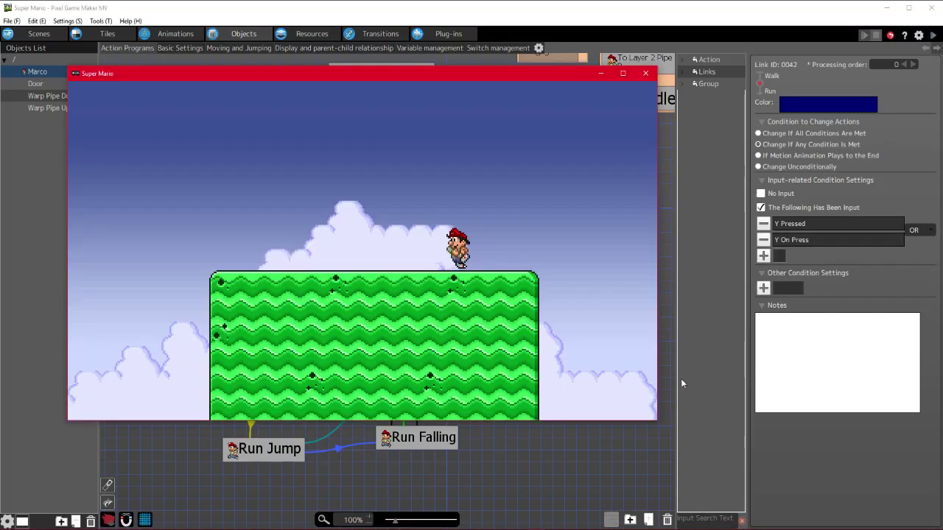
key("Right")
key("Left")
key("Right")
key("Right")
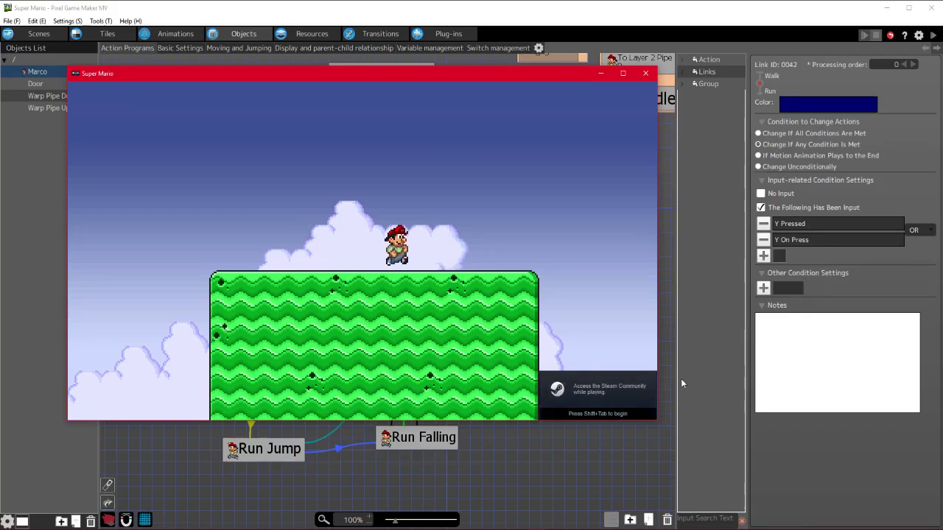
key("Left")
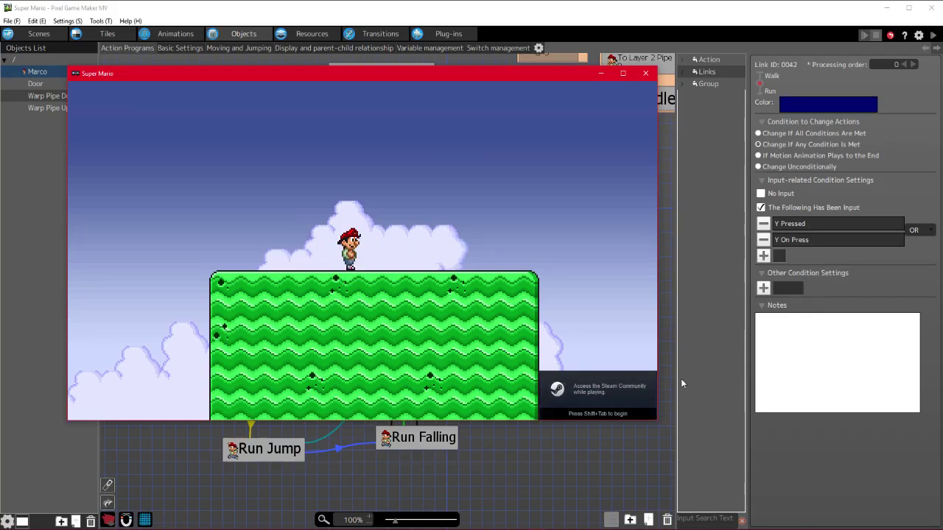
key("Right")
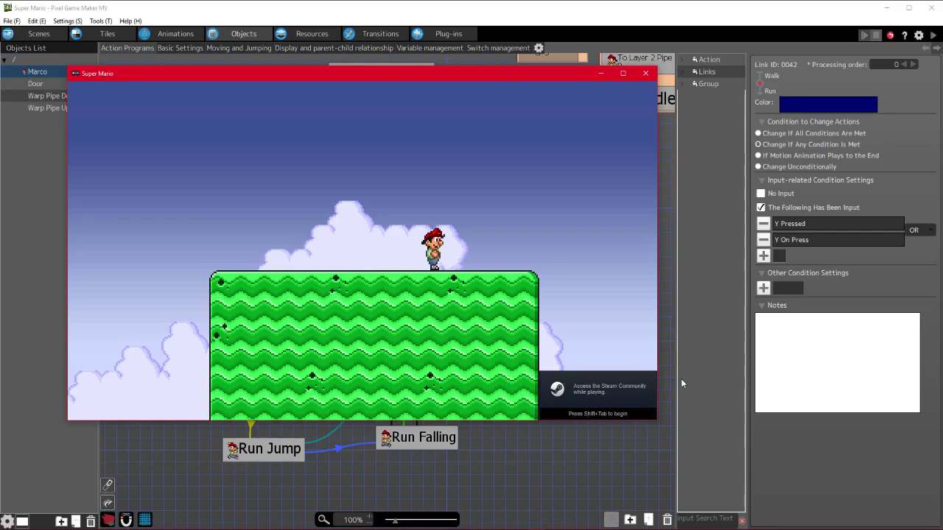
key("Left")
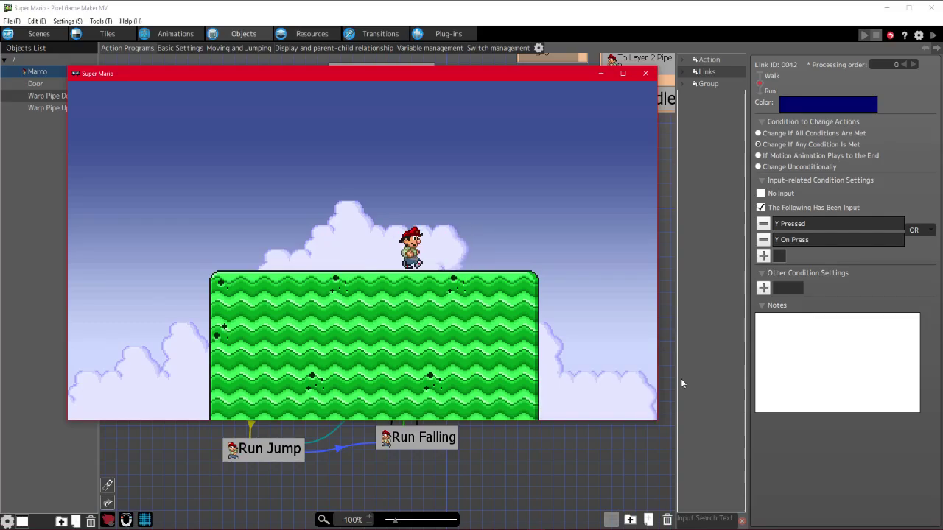
key("Right")
key("Left")
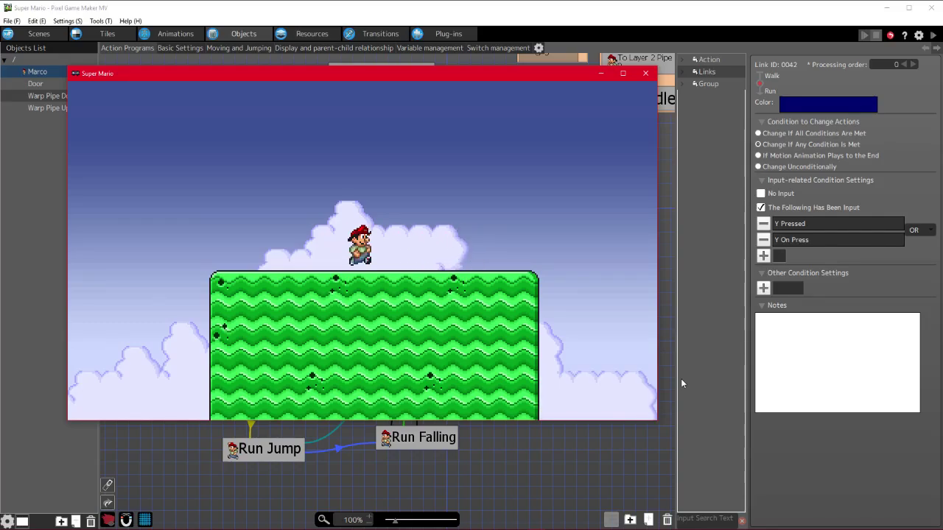
key("Right")
key("Left")
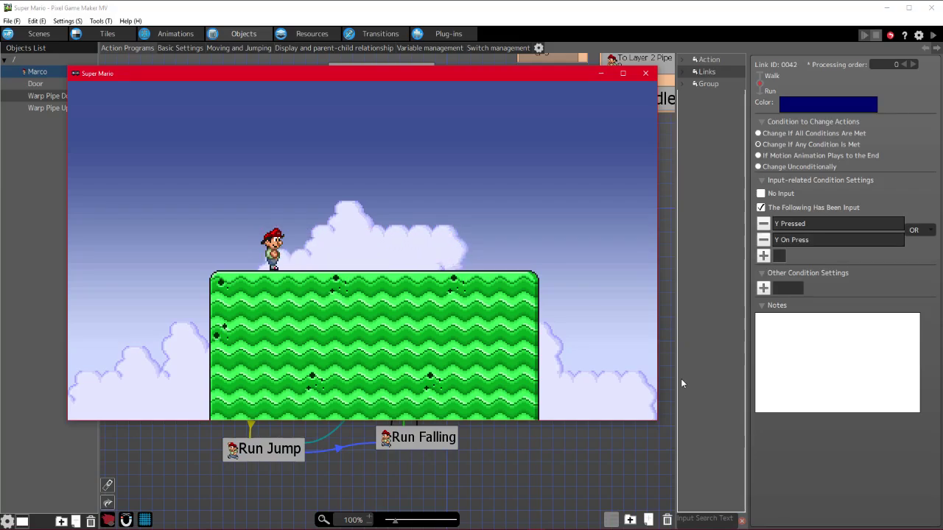
- Run Marco off the hill and through the red door, test his movement outside it, and close the test game
key("Right")
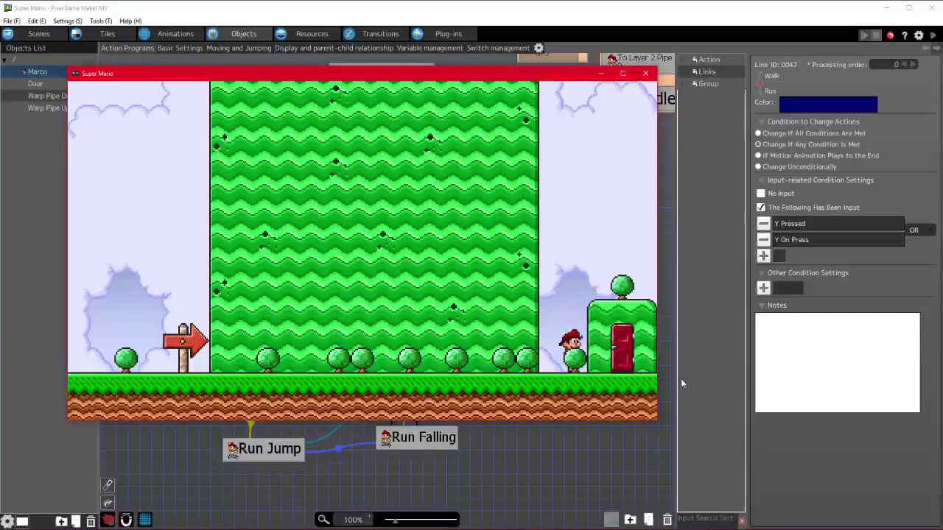
key("Right")
key("Up")
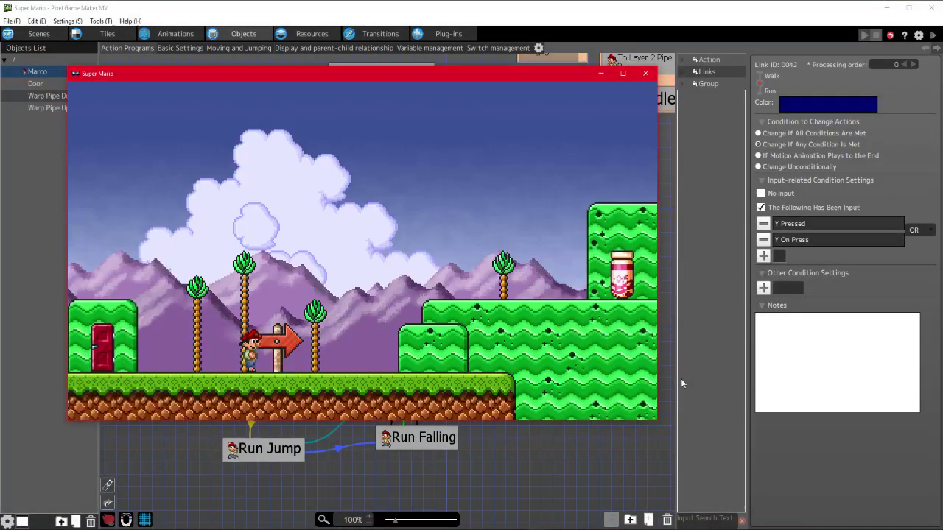
key("Right")
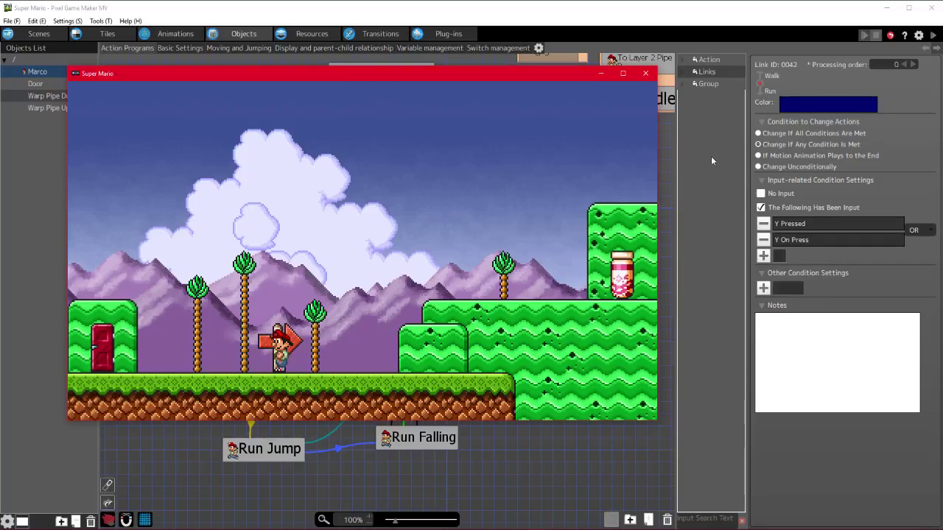
left_click(645, 74)
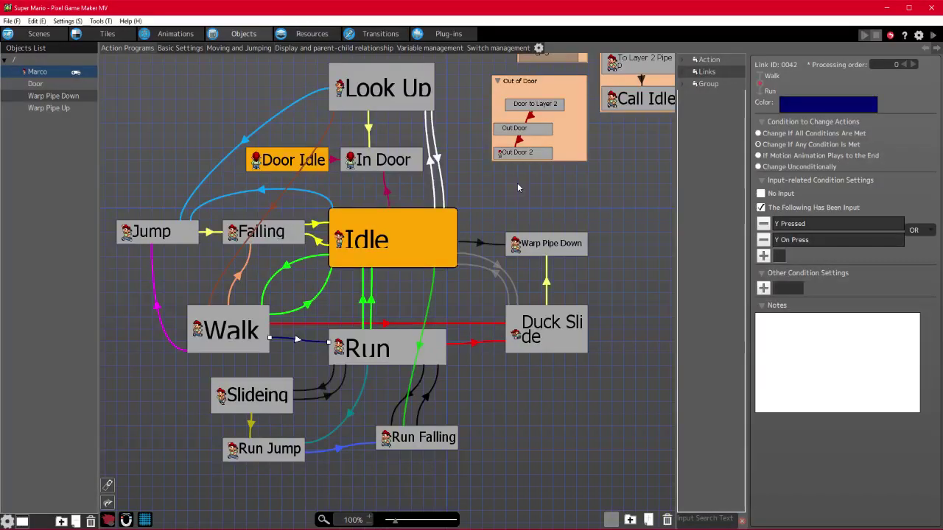
- Align the Door to Layer 2 box with the boxes below it and try to enlarge the Out of Door group
middle_click_drag(518, 185, 418, 299)
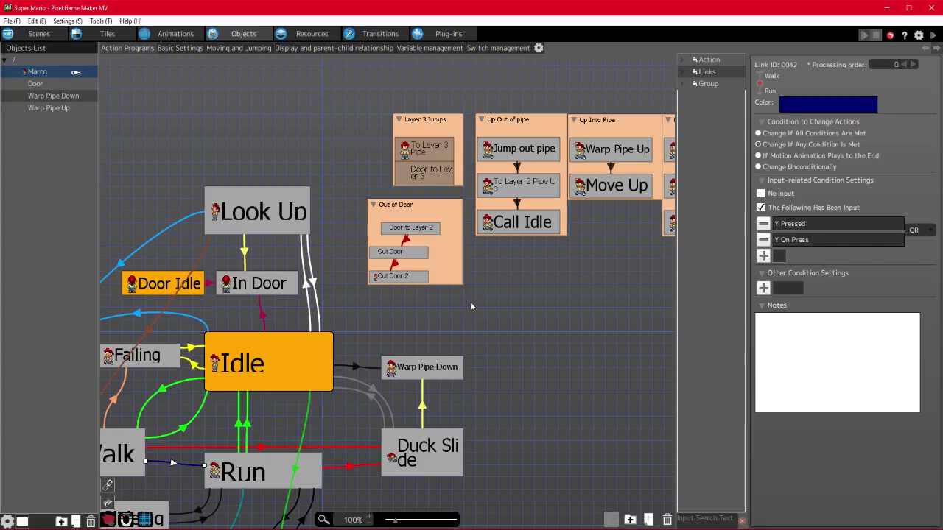
left_click(404, 230)
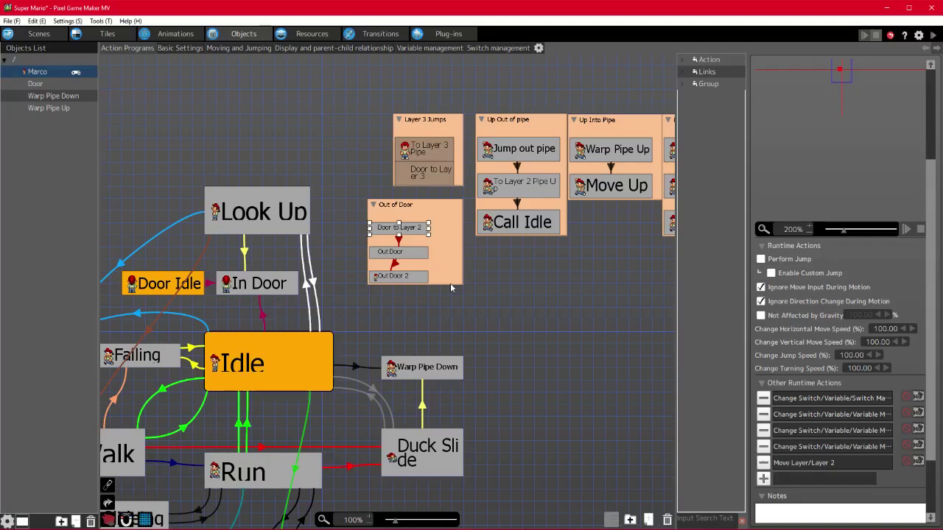
left_click(412, 277)
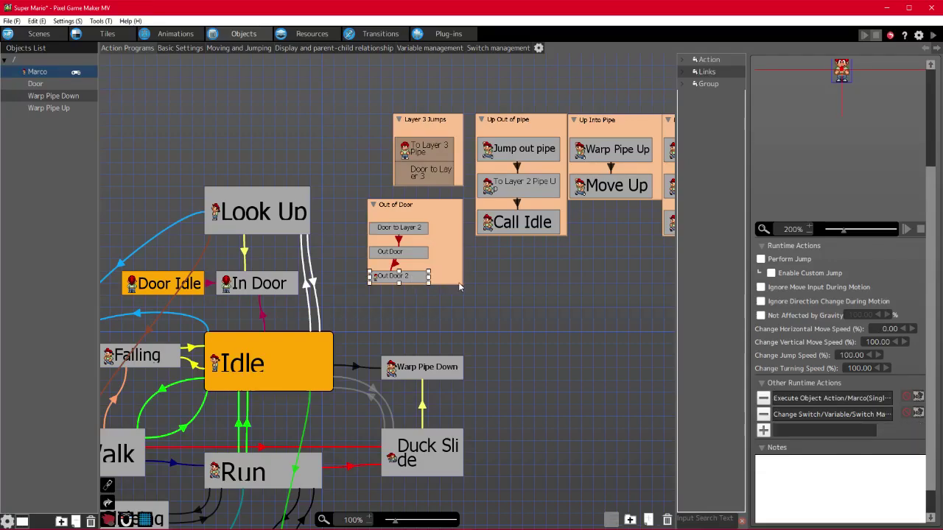
left_click_drag(459, 282, 487, 331)
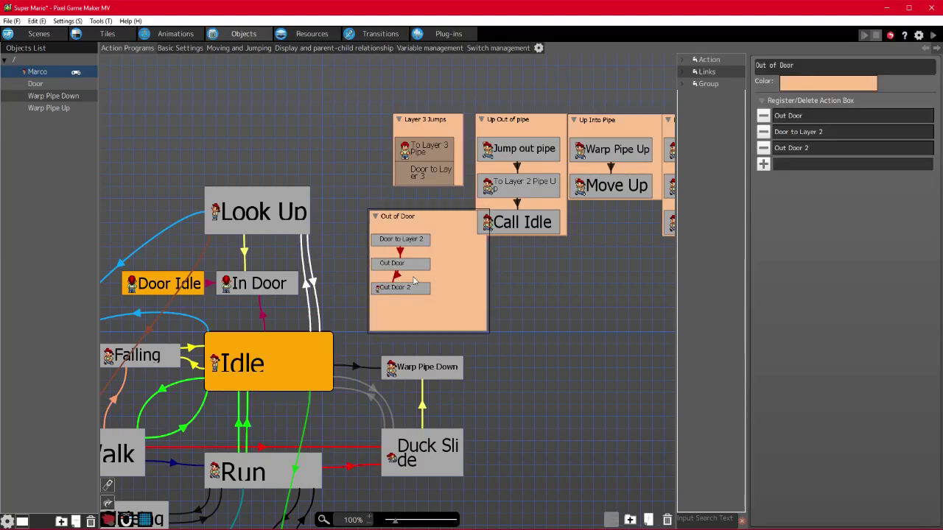
- Inspect the link from Out Door to Out Door 2 and the Execute Object Action settings of Out Door 2
left_click(397, 274)
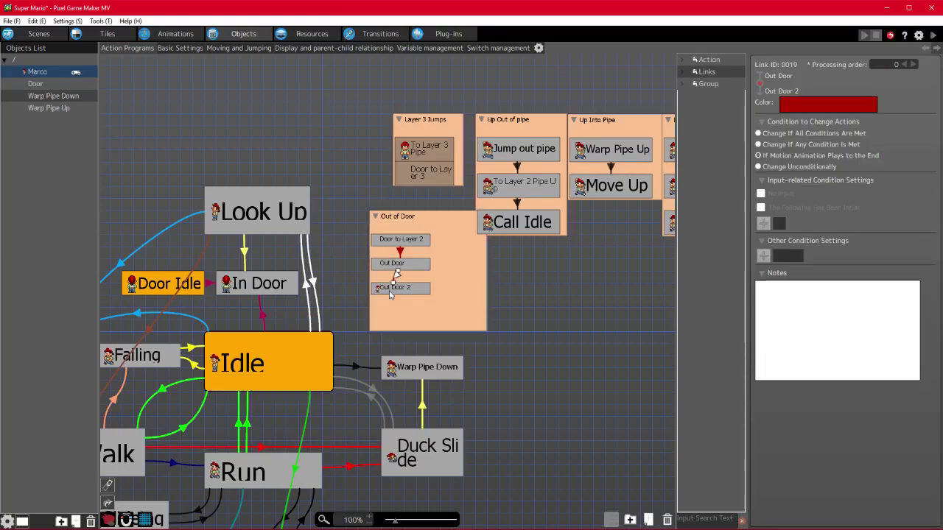
left_click(390, 292)
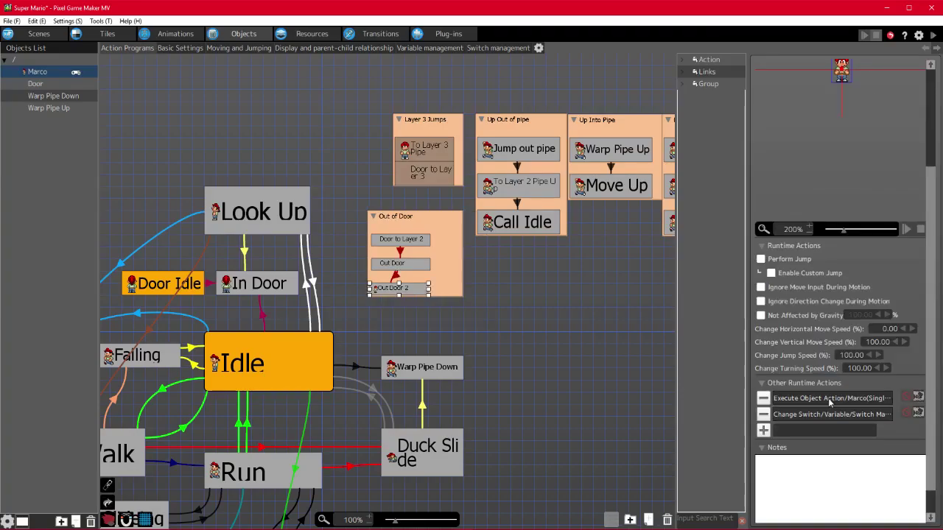
double_click(830, 398)
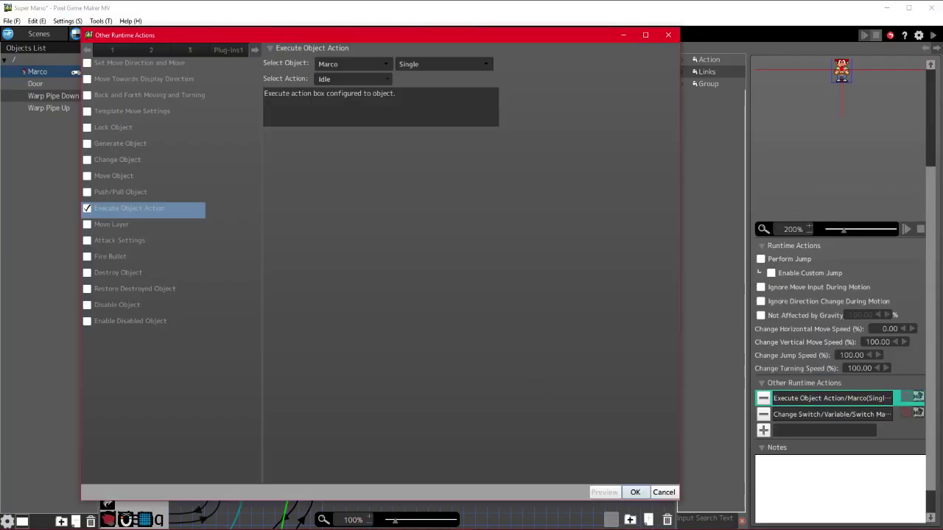
left_click(663, 488)
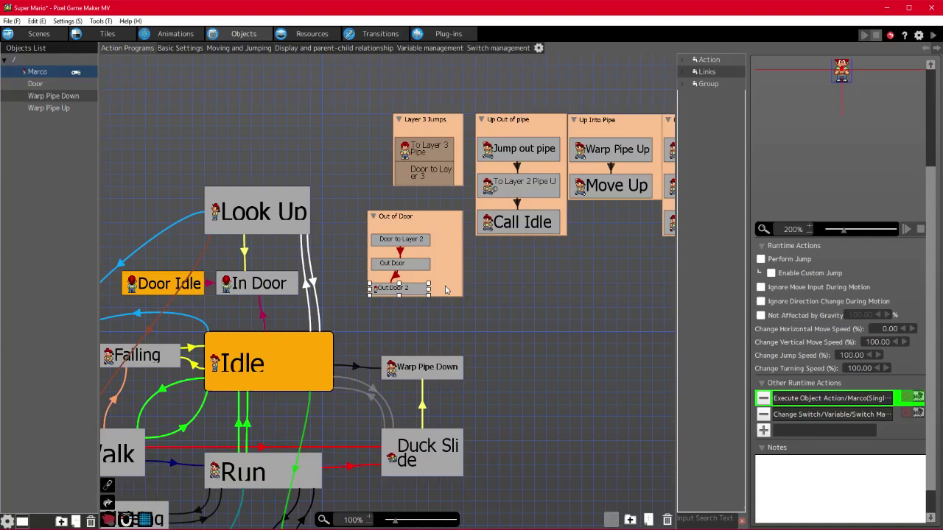
- Enlarge the Out of Door group box so it has free space beside and below its action boxes
left_click(445, 289)
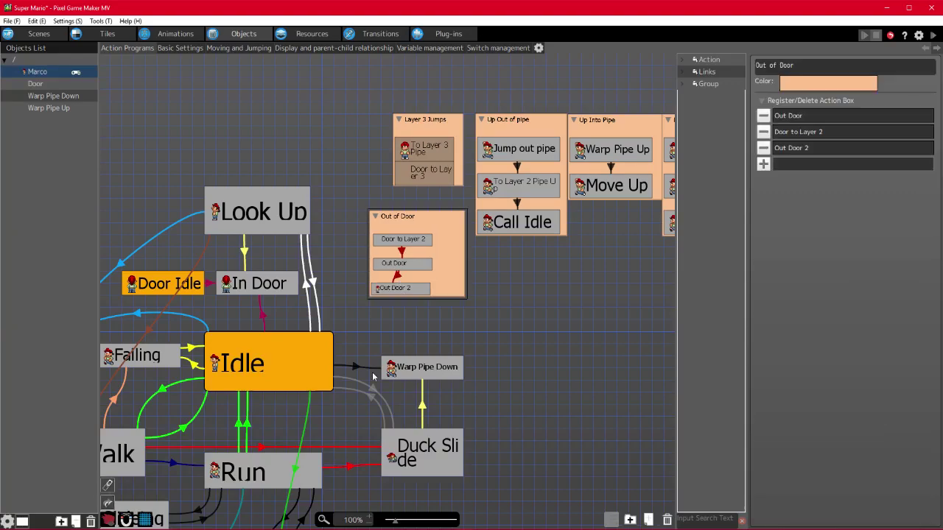
middle_click_drag(388, 337, 463, 269)
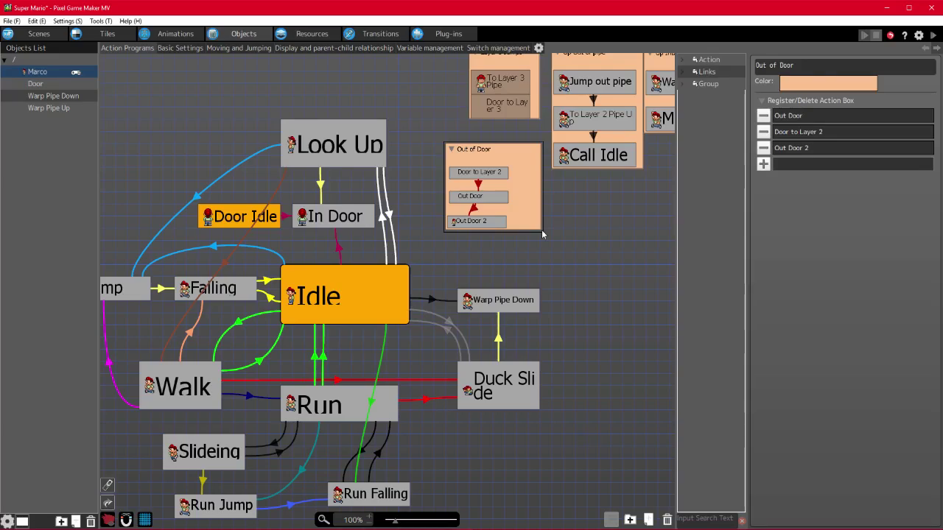
left_click_drag(545, 235, 580, 282)
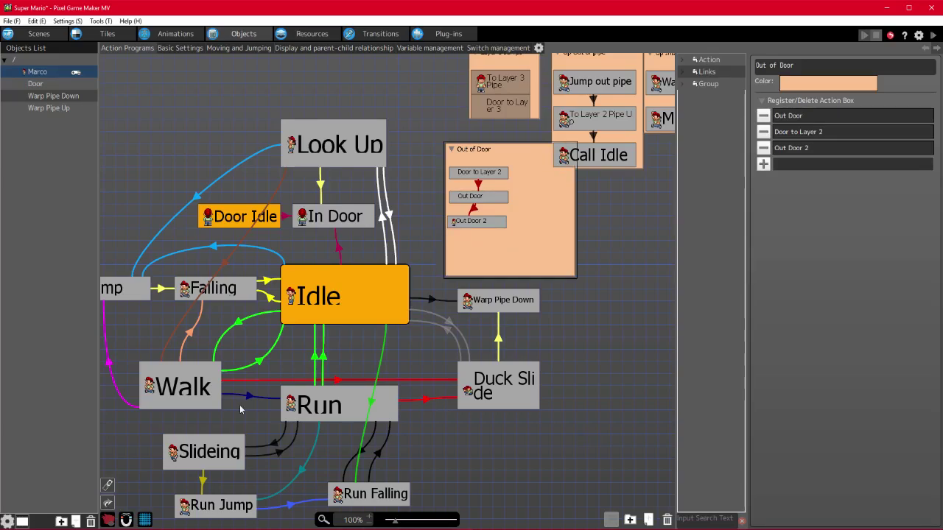
- Copy the Out Door 2 action box and rename the original as Out Door Idle
right_click(476, 221)
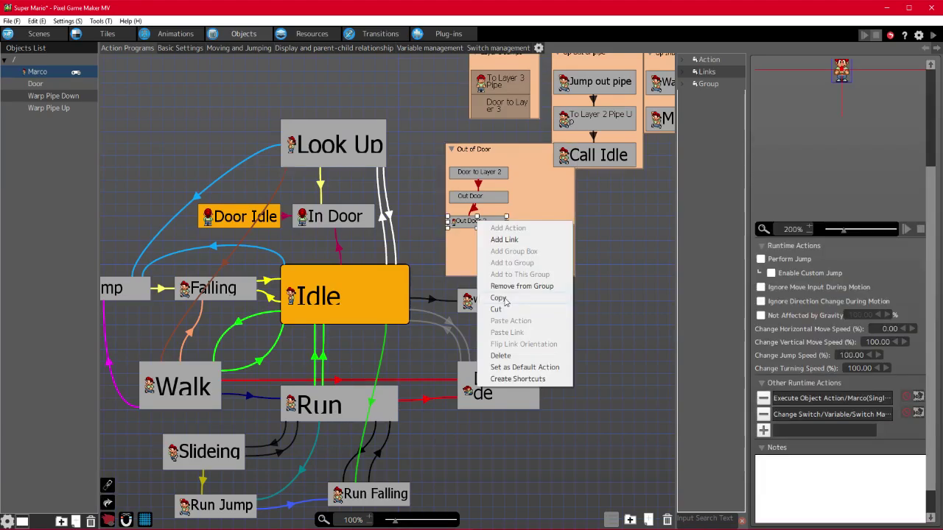
left_click(504, 299)
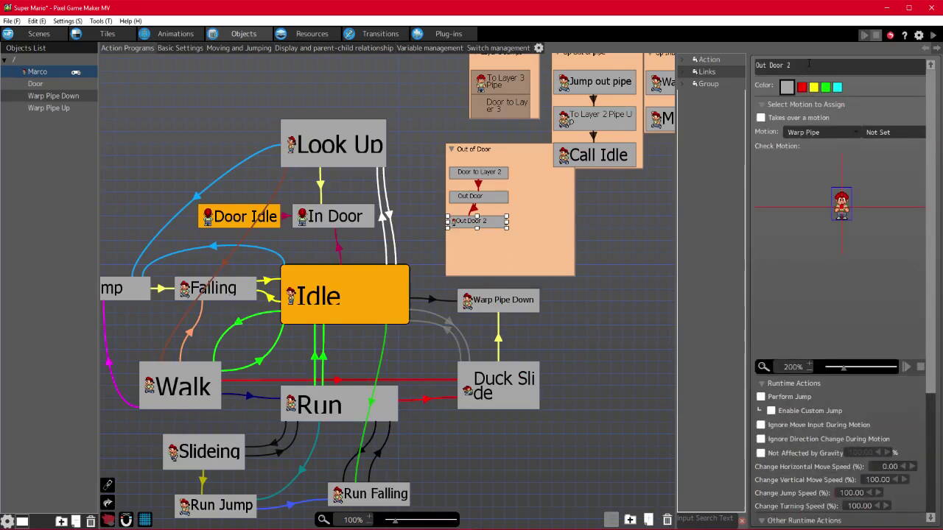
left_click(809, 64)
key("BackSpace")
type("Idle")
key("Return")
left_click(486, 223)
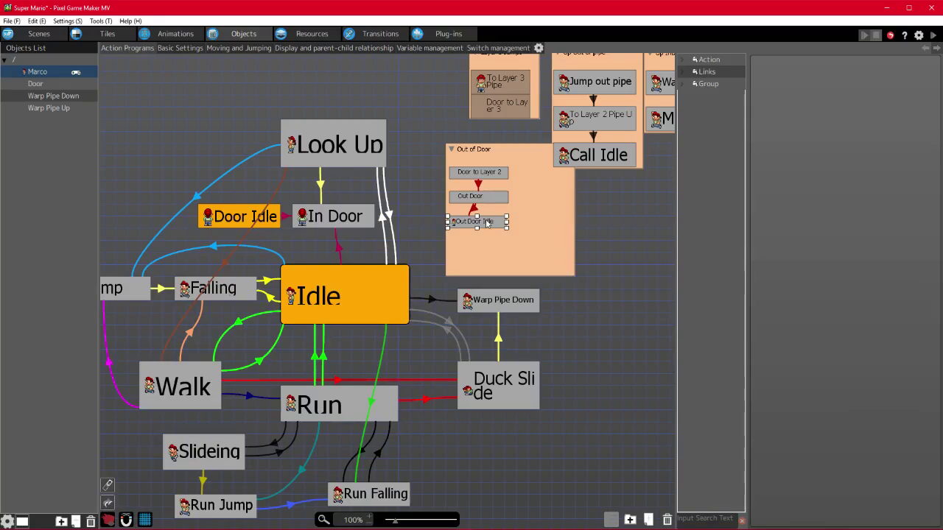
- Paste the copied action into the Out of Door group beside Out Door Idle and rename it as Out Door Run
right_click(531, 224)
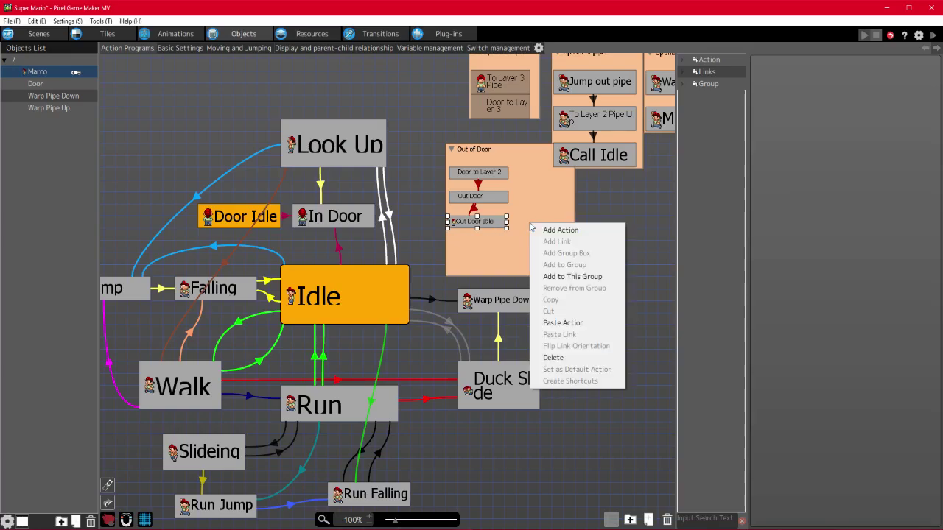
left_click(554, 328)
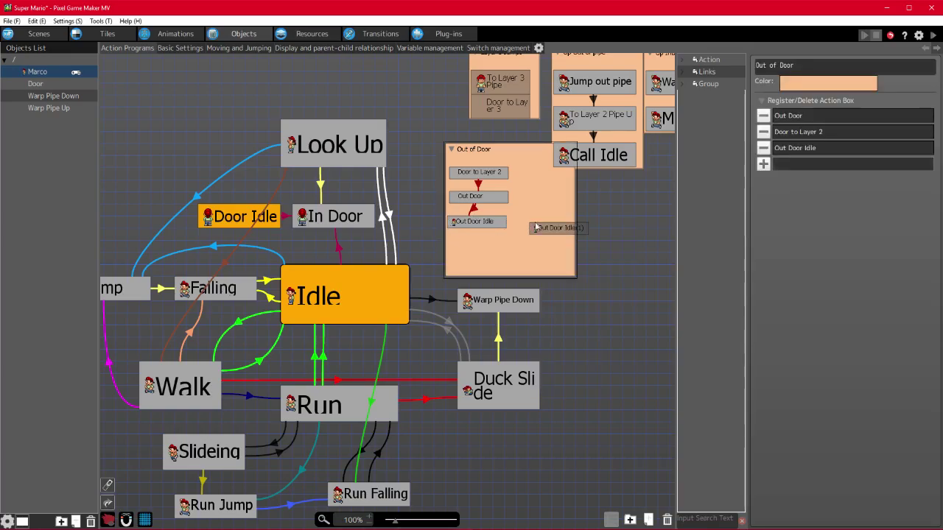
left_click_drag(540, 230, 514, 224)
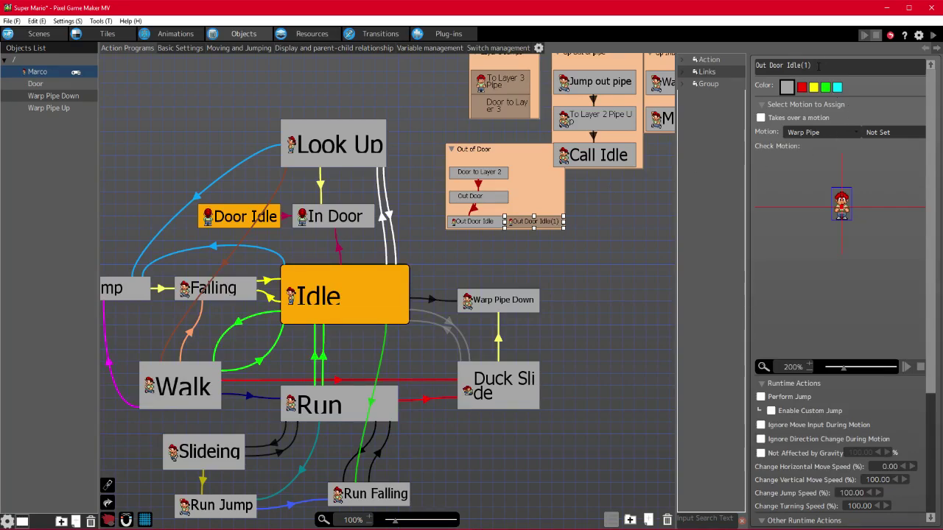
left_click_drag(811, 65, 787, 65)
type("Run")
key("Return")
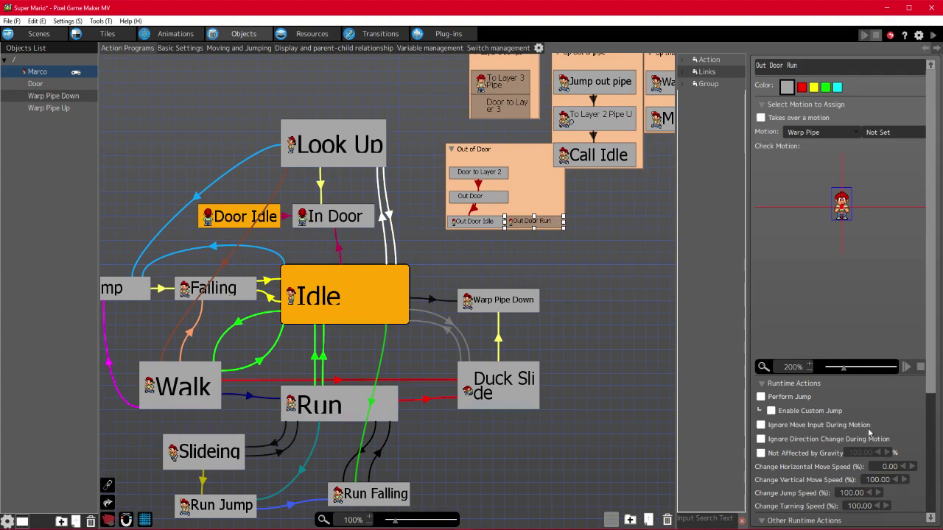
scroll(869, 433, "down", 3)
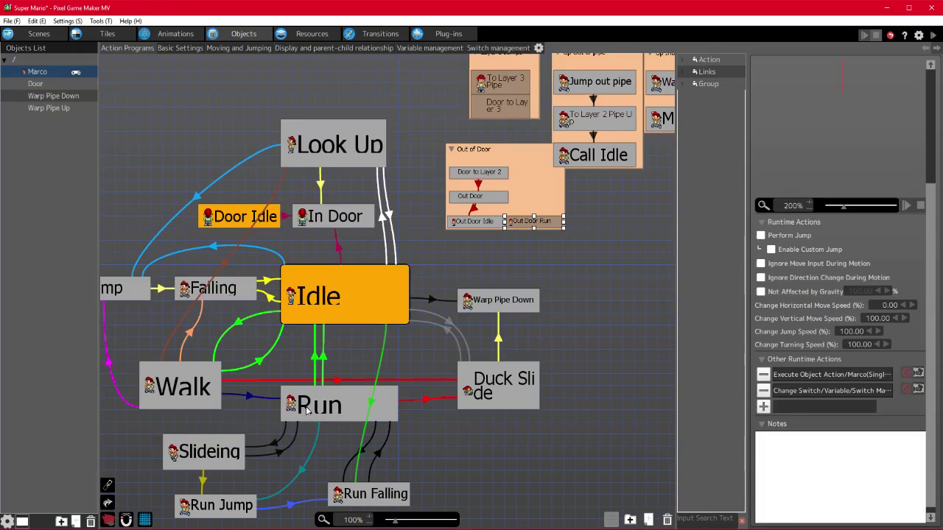
- Set the Out Door to Out Door Idle link to Change If Any Condition Is Met, with control key Y and trigger type Releasing
left_click(483, 199)
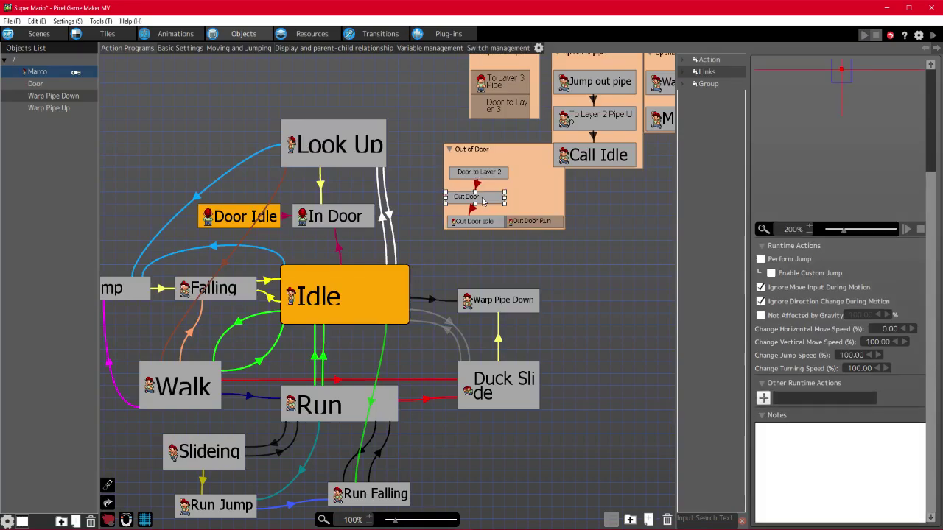
left_click(473, 209)
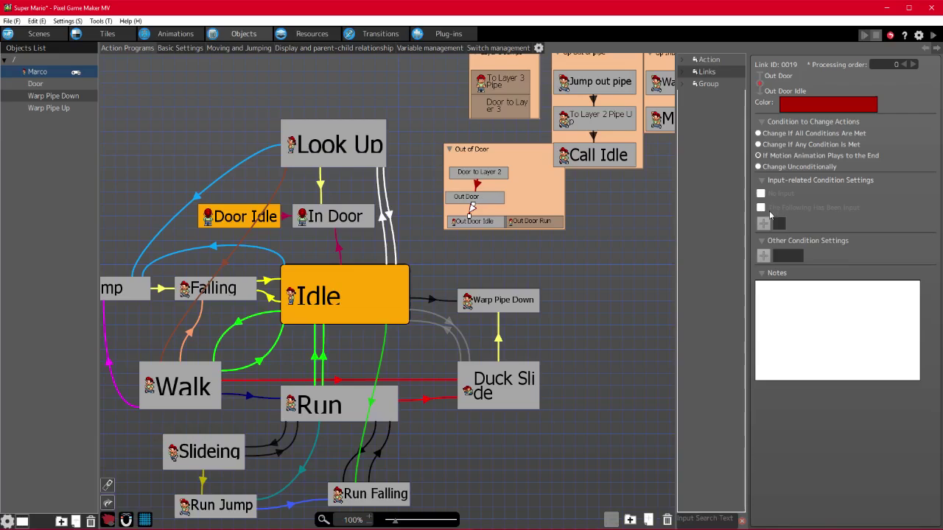
left_click(759, 145)
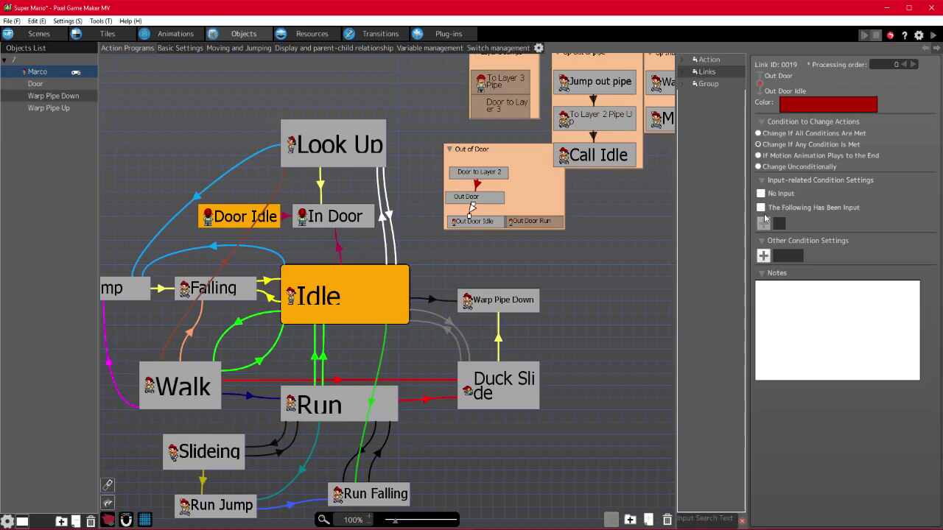
left_click(763, 222)
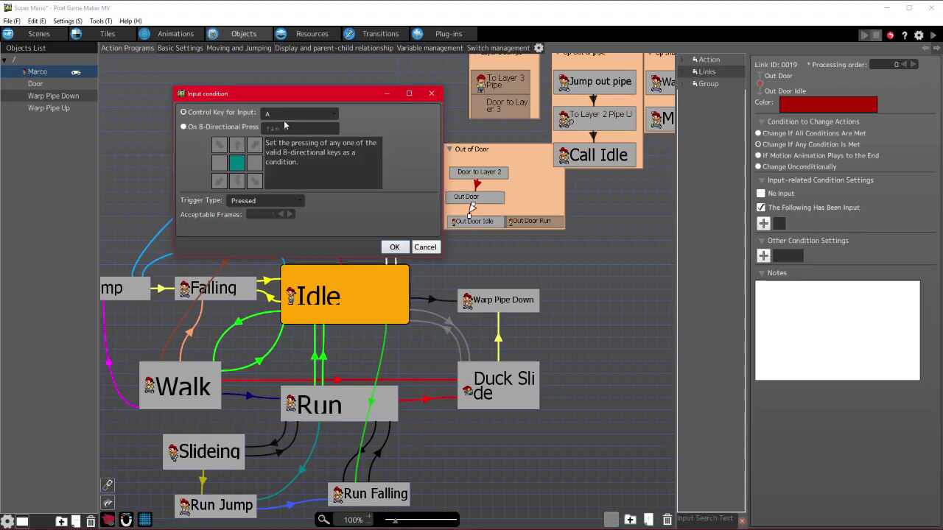
left_click(291, 114)
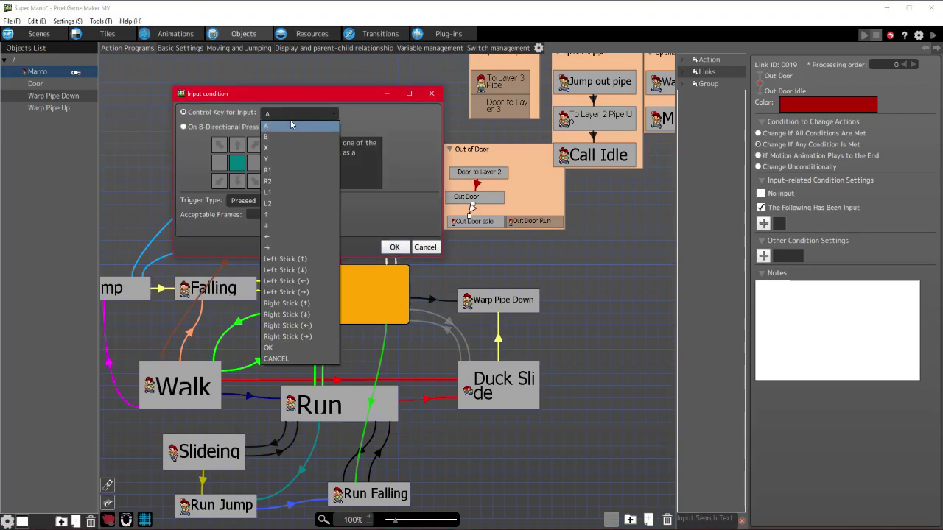
left_click(300, 238)
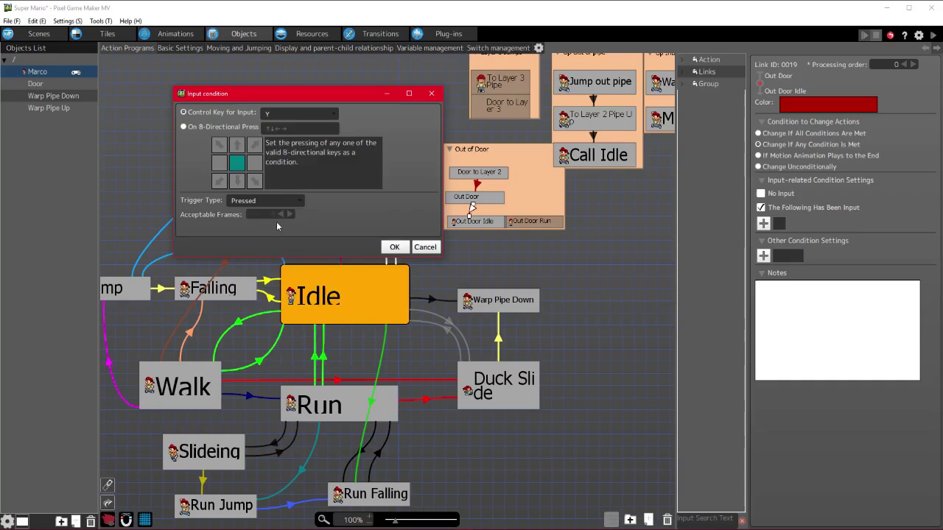
left_click(294, 201)
left_click(280, 225)
key("Return")
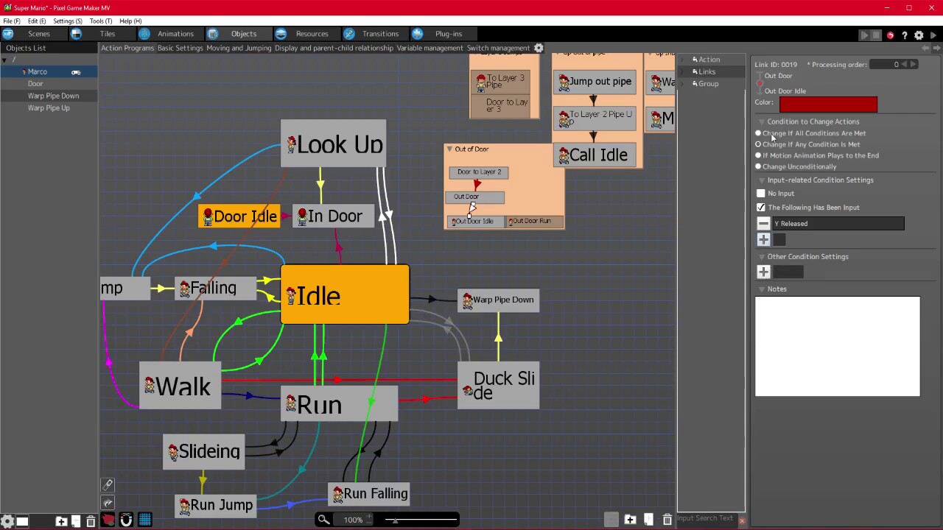
- Make the Out Door to Out Door Idle link require all conditions and add the Finished Showing All Motion condition
left_click(764, 271)
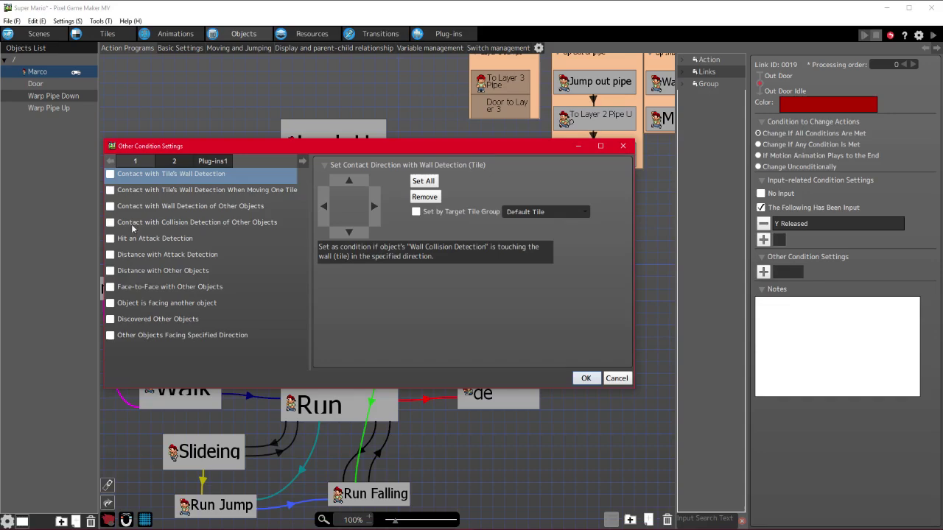
left_click(175, 161)
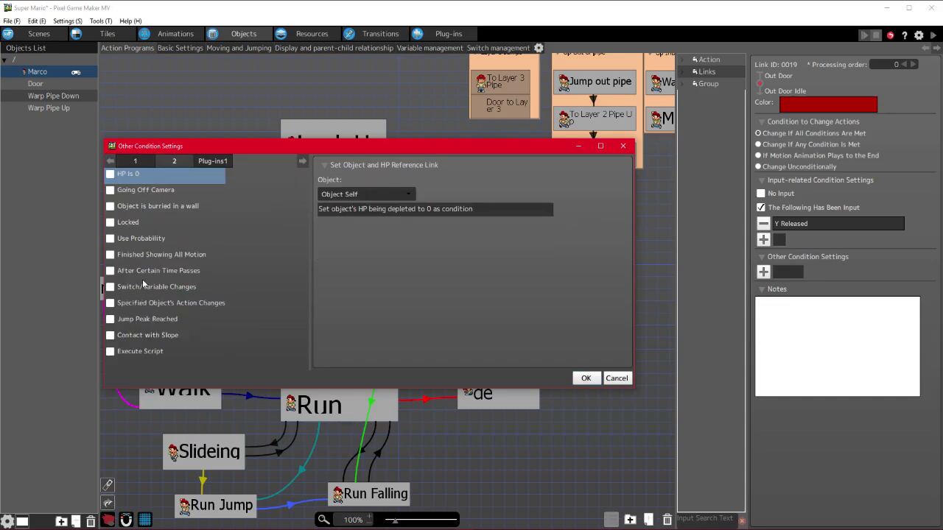
left_click(119, 259)
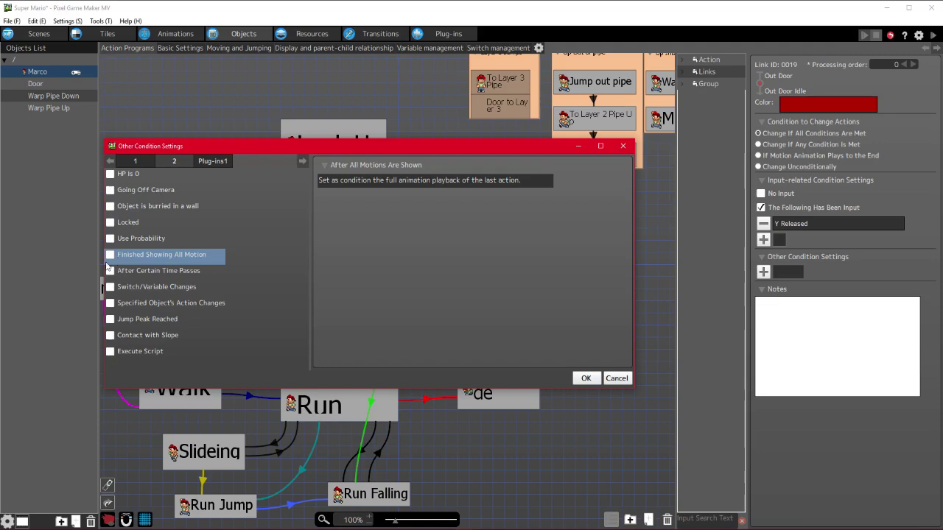
left_click(110, 255)
key("Return")
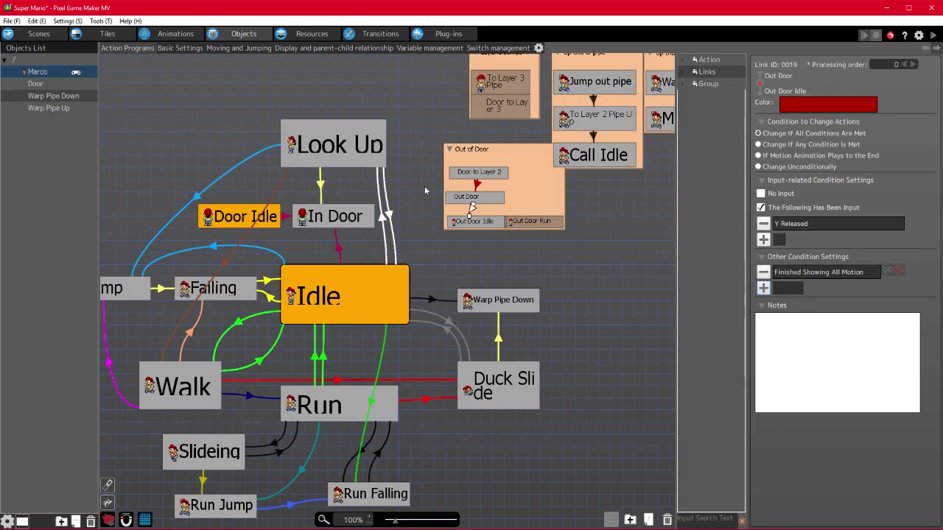
- Copy the Out Door to Out Door Idle link and paste it as a link from Out Door to Out Door Run
right_click(464, 200)
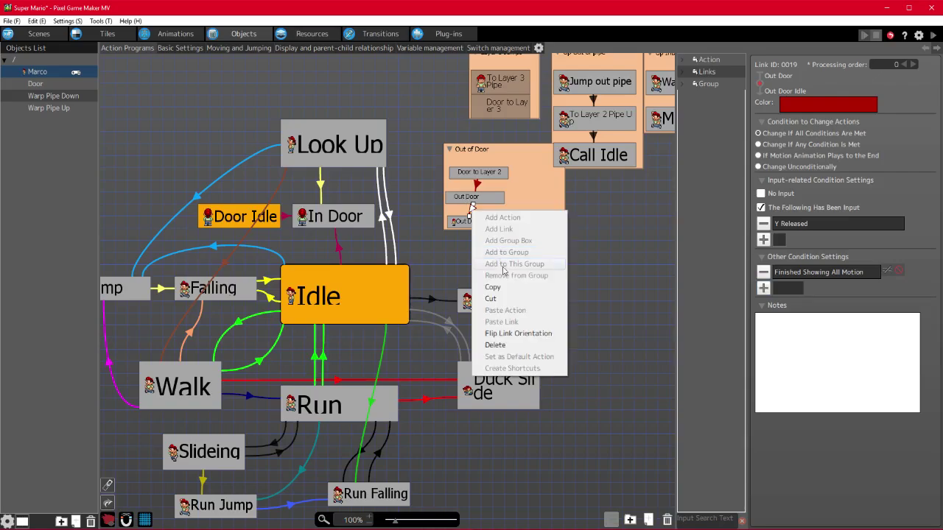
left_click(505, 290)
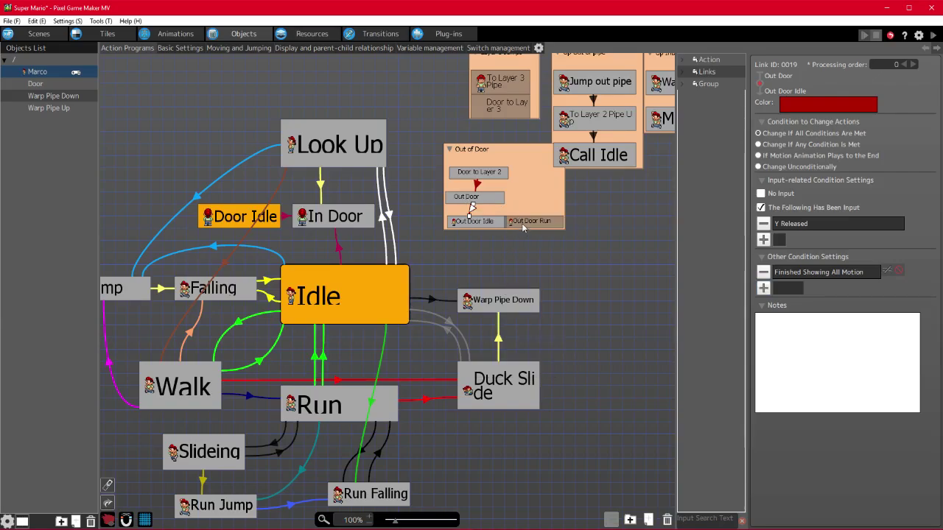
left_click(525, 224)
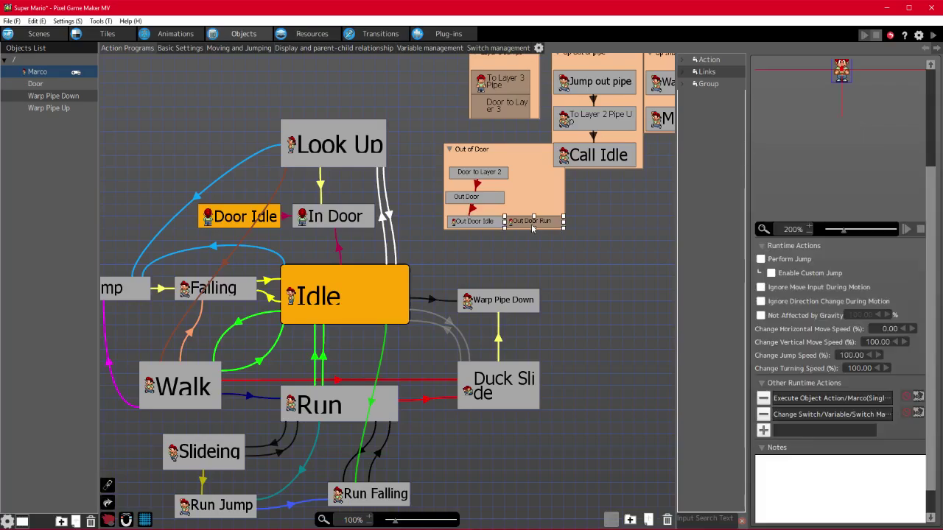
right_click(500, 197)
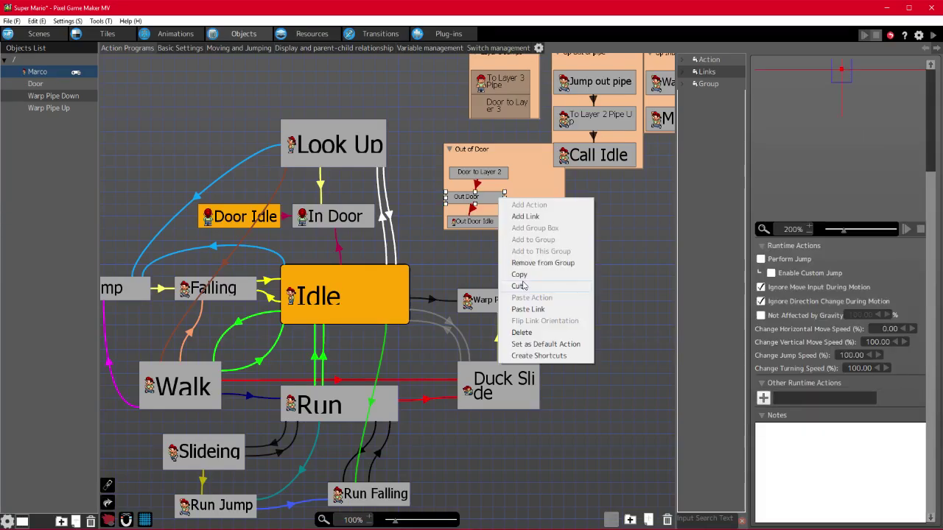
left_click(530, 235)
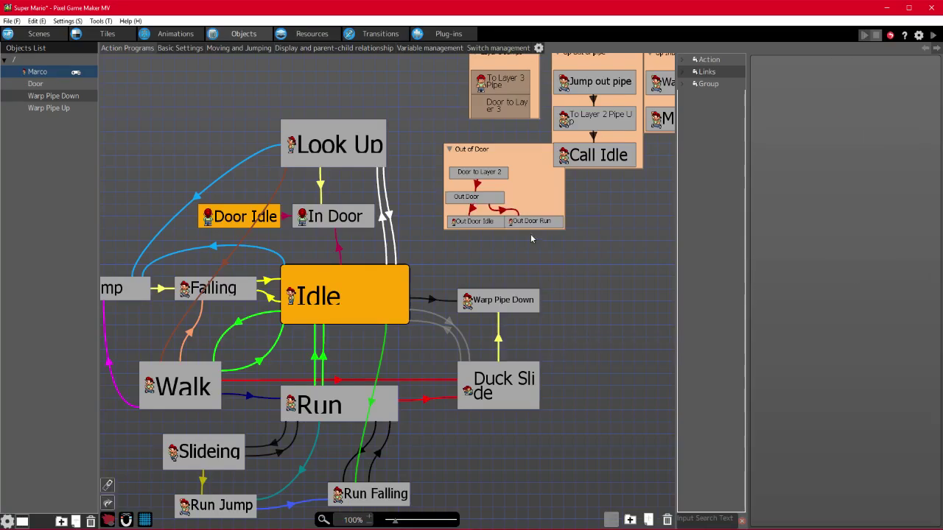
- Set the input condition of the Out Door to Out Door Run link to control key Y with trigger type Pressed
left_click(501, 213)
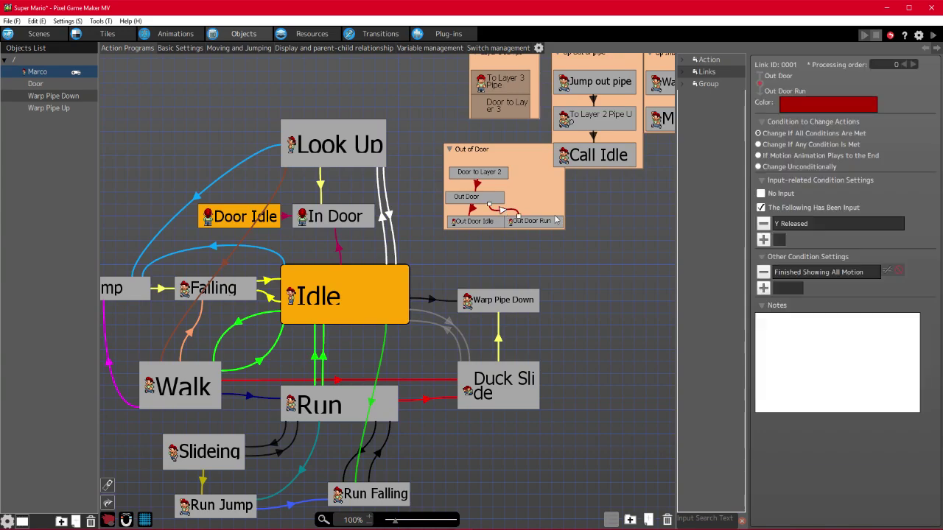
double_click(793, 224)
left_click(308, 115)
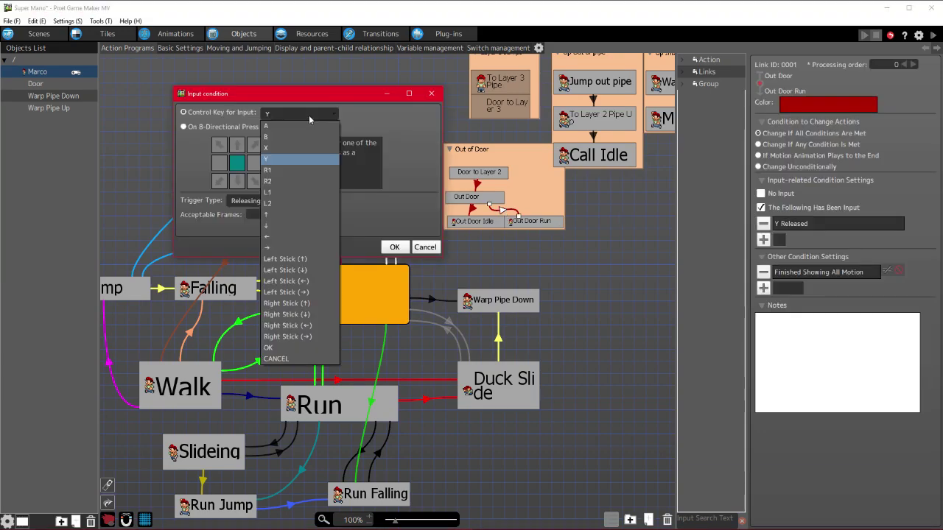
left_click(289, 158)
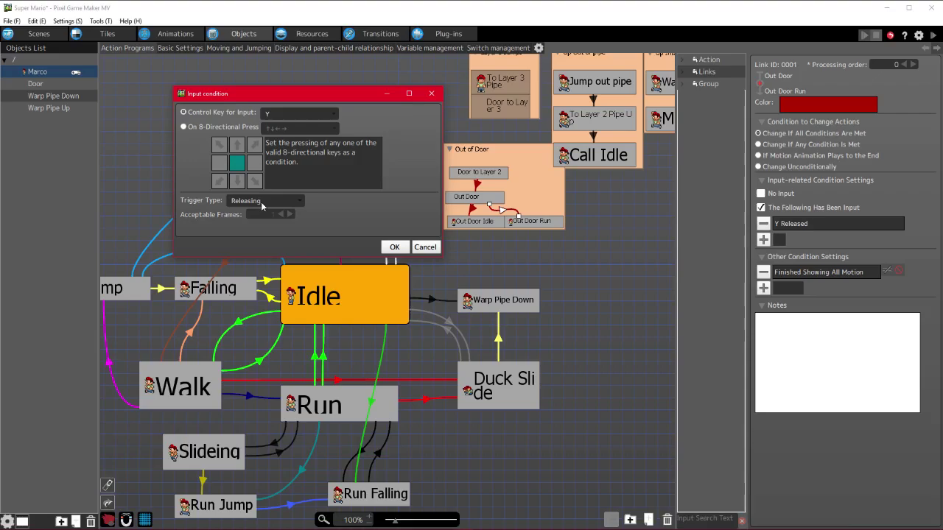
scroll(261, 200, "up", 1)
left_click(394, 247)
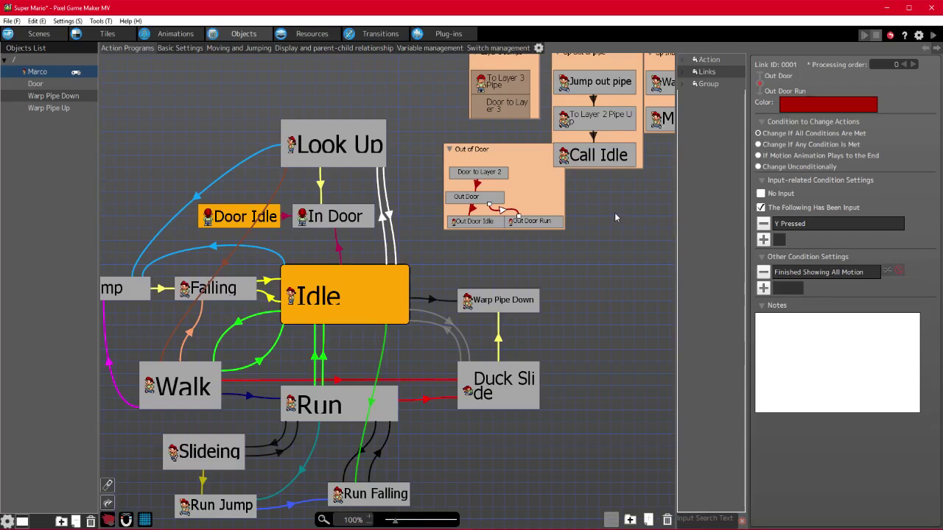
- Change the Execute Object Action of the Out Door Run box so that Marco executes the Run action
left_click(547, 223)
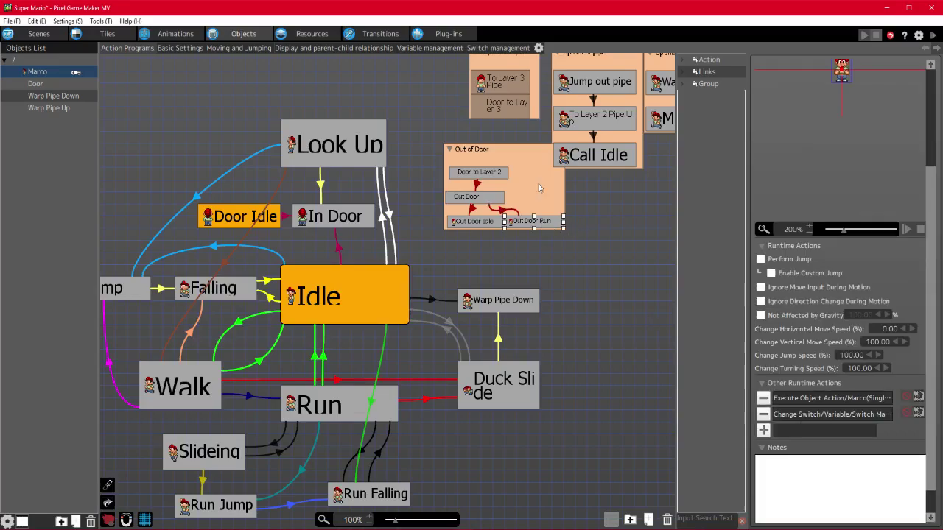
double_click(818, 399)
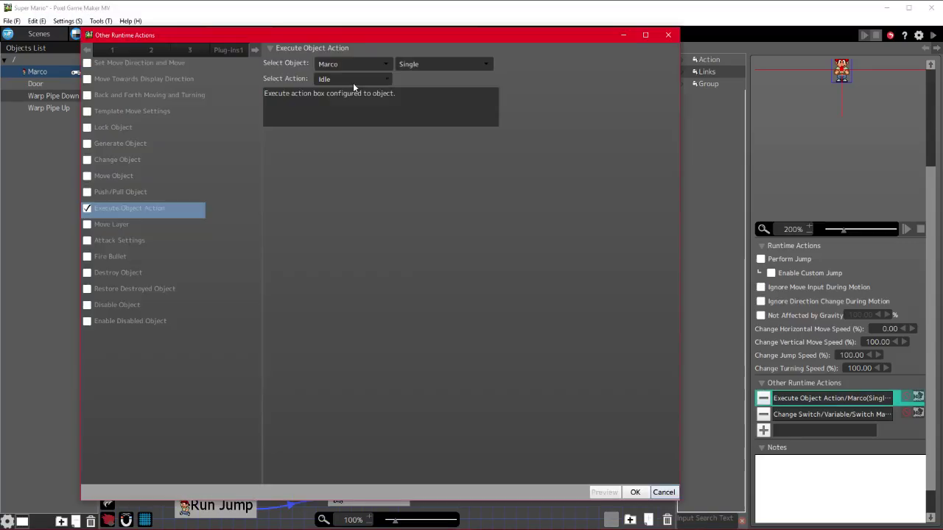
left_click(348, 78)
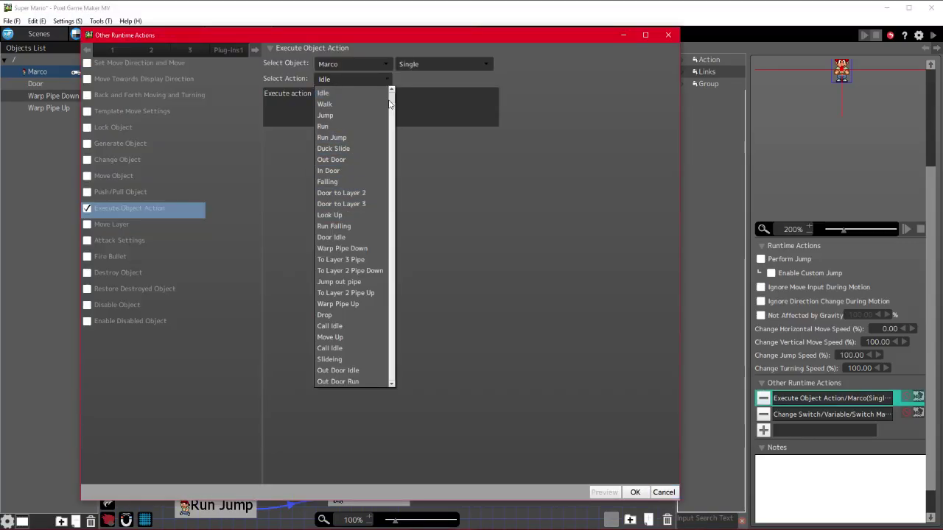
left_click(372, 126)
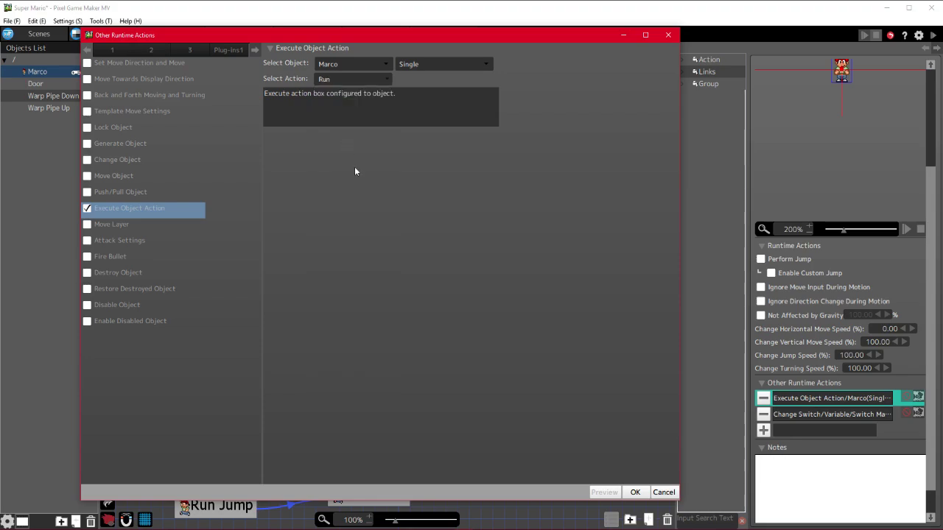
left_click(635, 492)
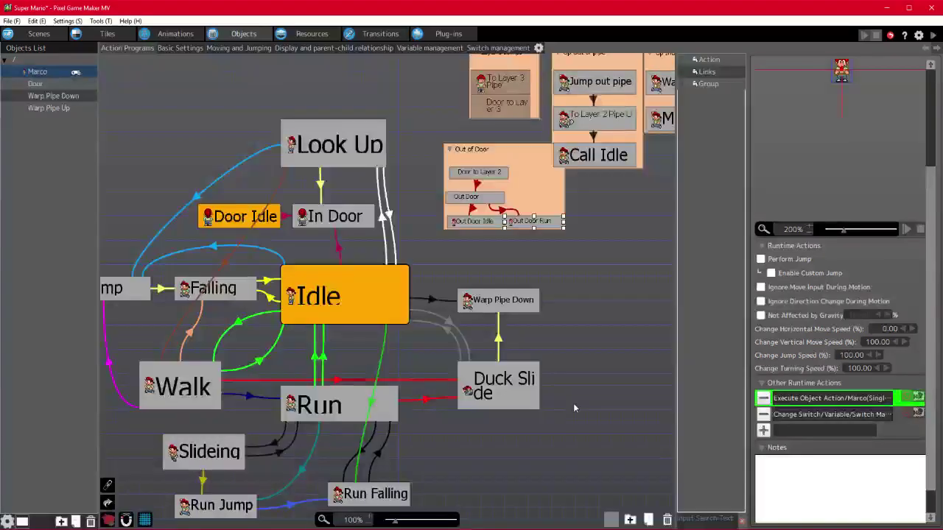
left_click(592, 305)
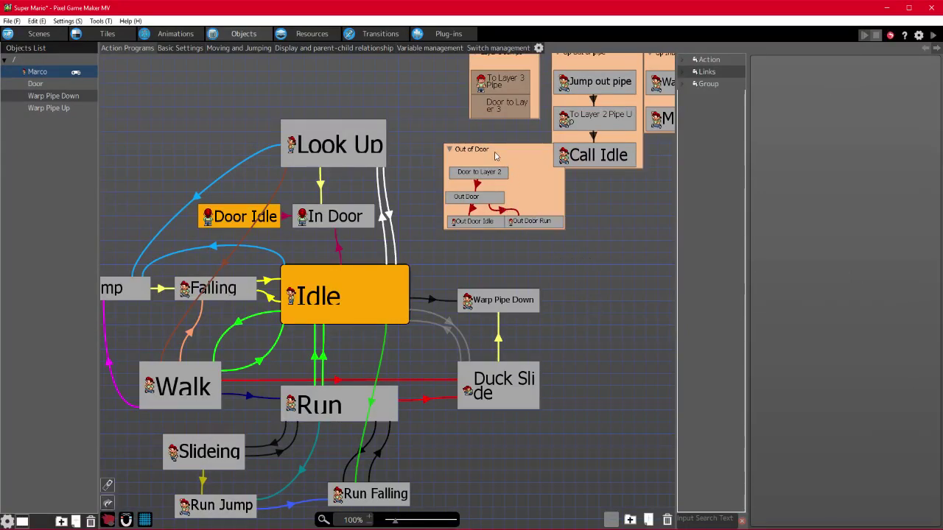
- Stack Out Door Run beneath Out Door Idle, align all boxes in one column, and reposition the Out of Door group beside Look Up
left_click_drag(495, 156, 461, 143)
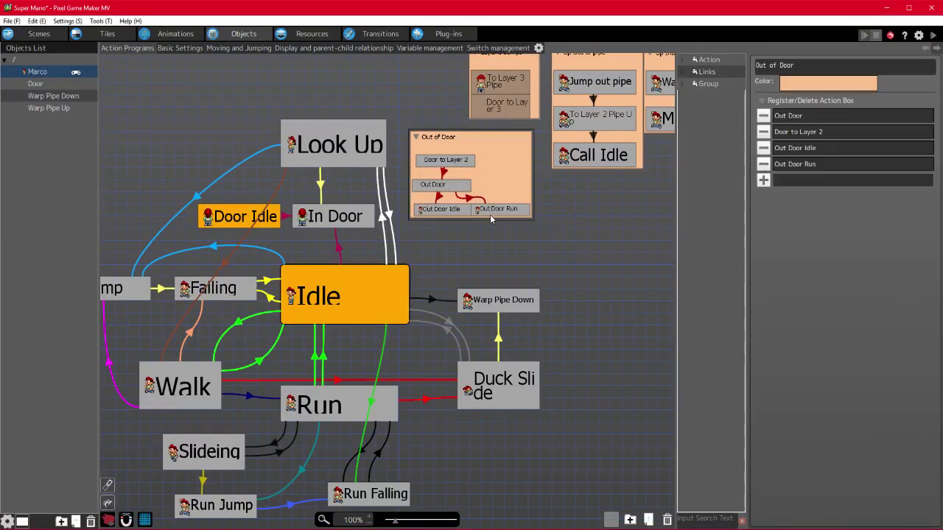
left_click_drag(490, 215, 435, 232)
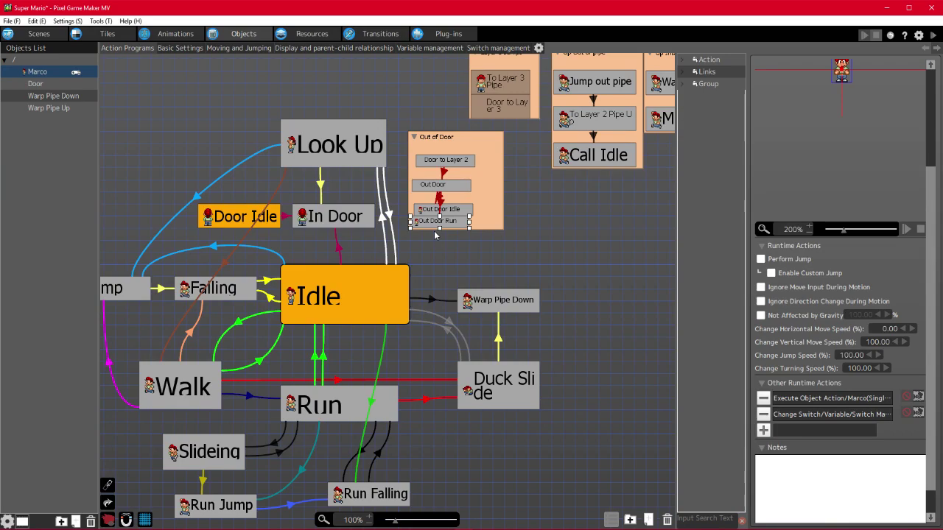
left_click(425, 182)
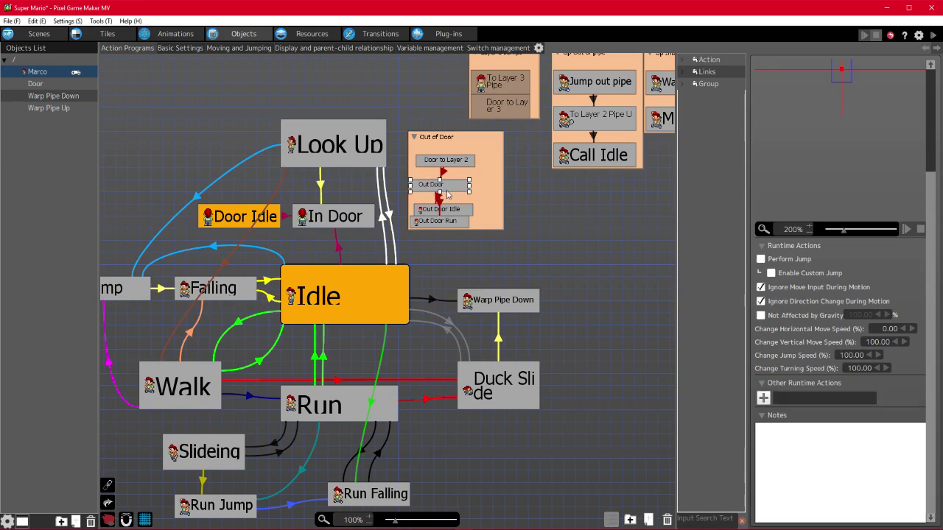
left_click(443, 164)
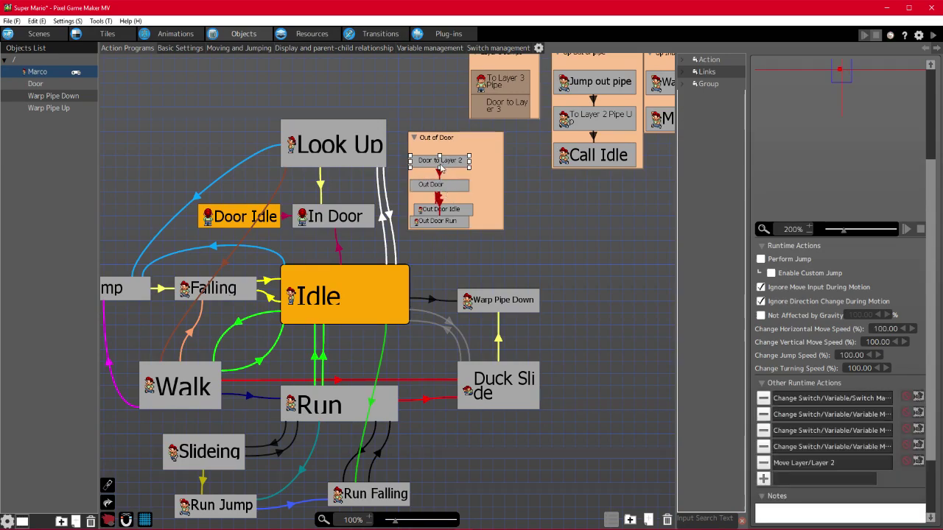
left_click(443, 210)
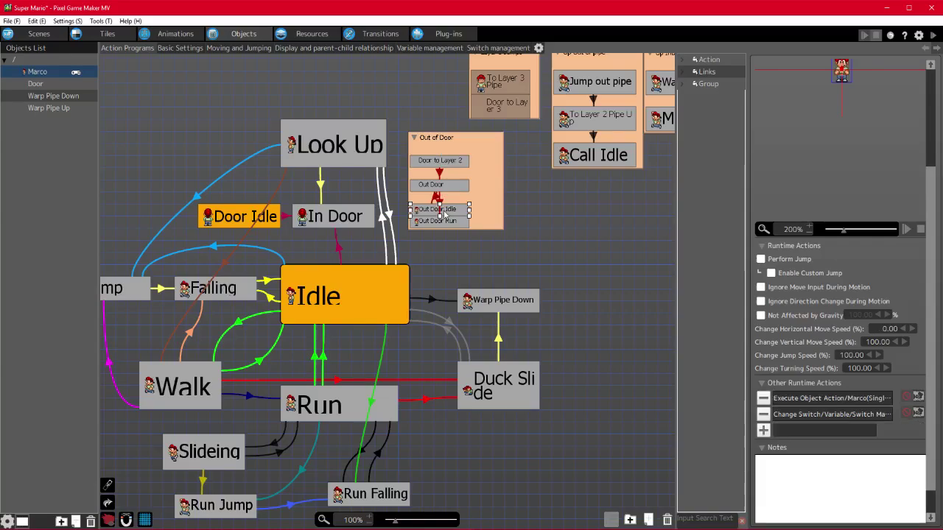
left_click(439, 200)
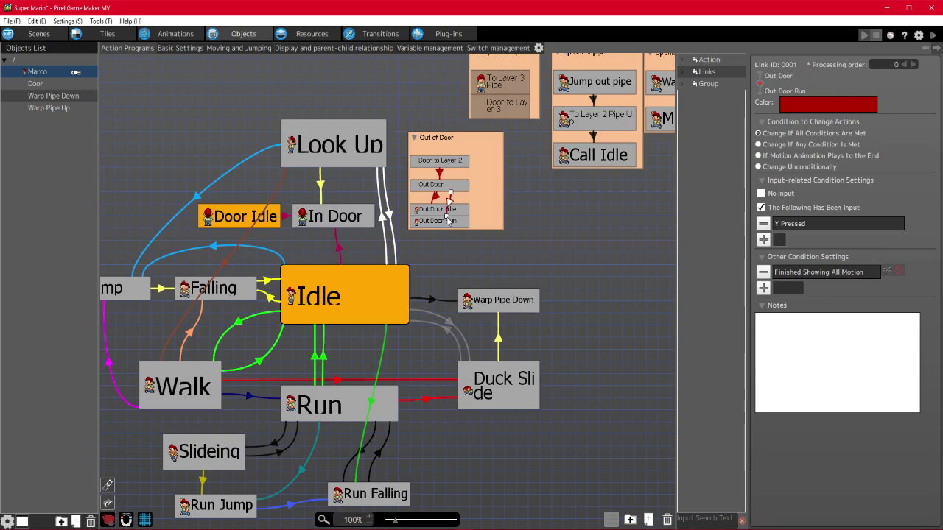
left_click(449, 137)
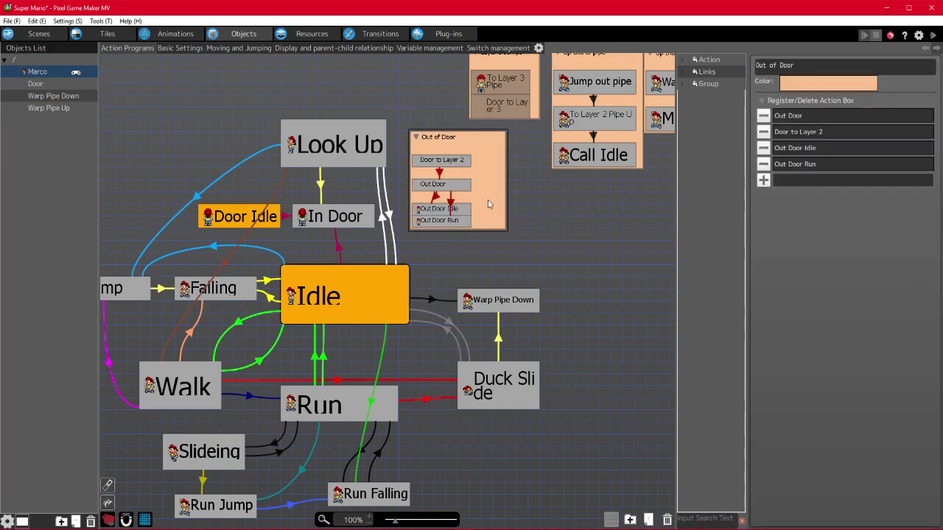
left_click_drag(458, 142, 482, 144)
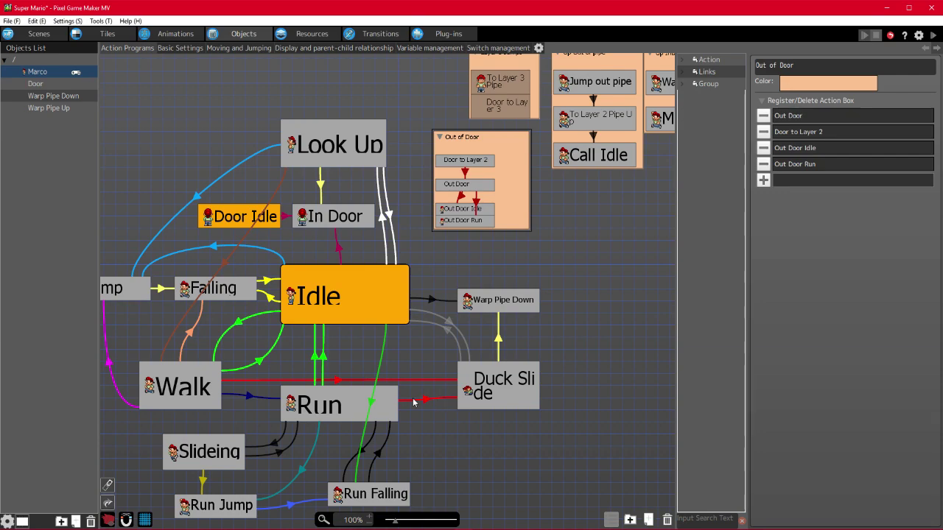
- Try to enlarge the Drop from Pipe group box to make room below its Call Idle box
middle_click_drag(668, 252, 529, 307)
middle_click_drag(353, 298, 320, 306)
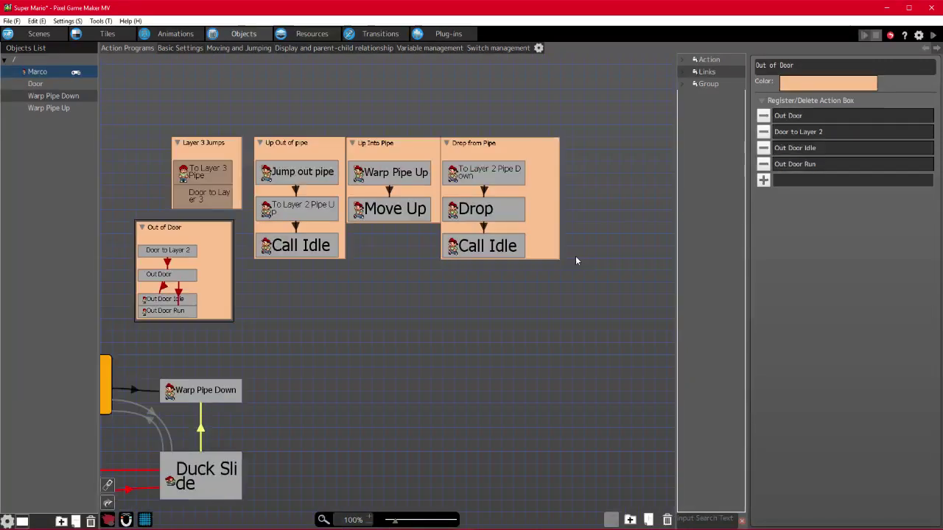
left_click(560, 260)
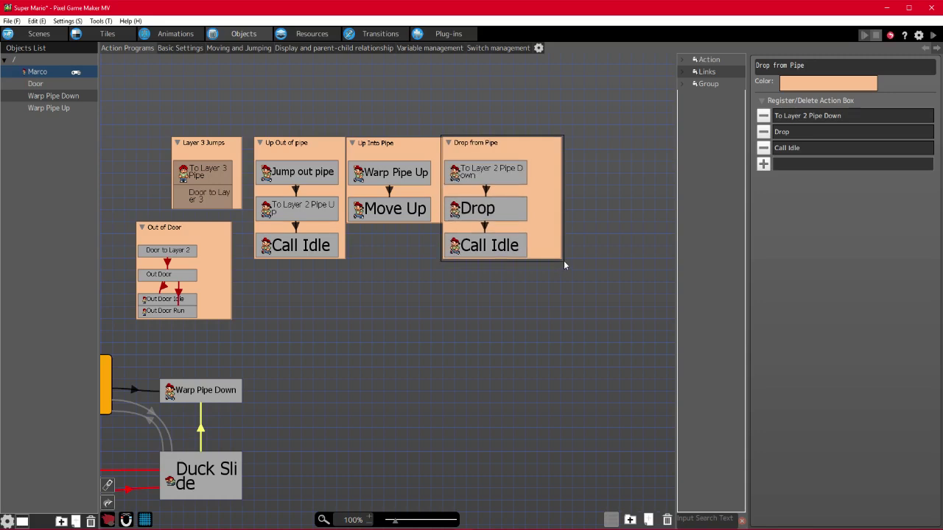
left_click(565, 271)
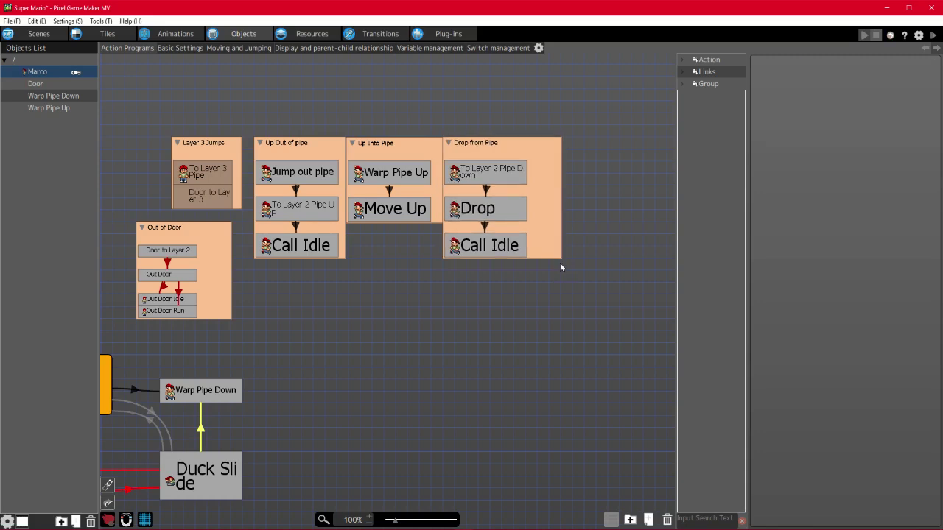
left_click(560, 261)
left_click(564, 269)
left_click_drag(561, 258, 573, 332)
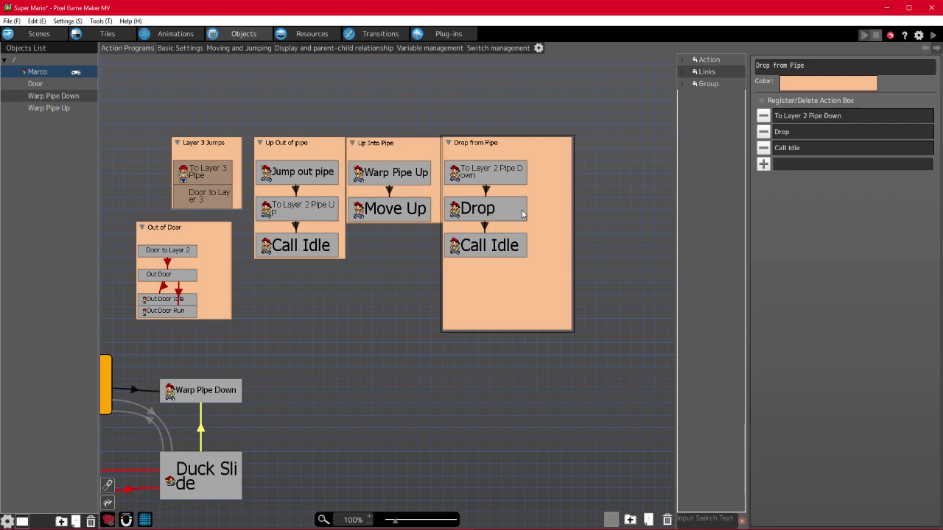
left_click(484, 251)
left_click_drag(481, 248, 479, 248)
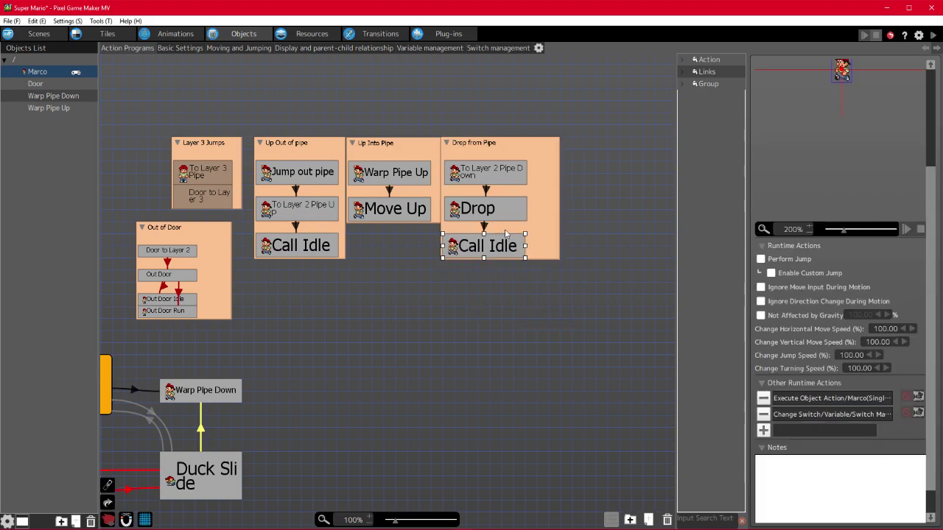
- Set the Drop to Call Idle link to Change If All Conditions Are Met, adding control key Y with trigger type Releasing
left_click(484, 227)
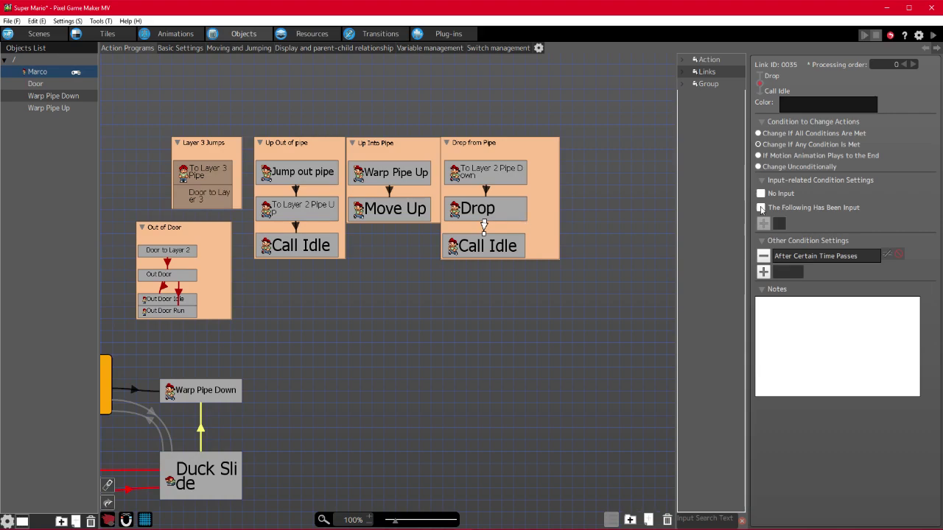
left_click(765, 134)
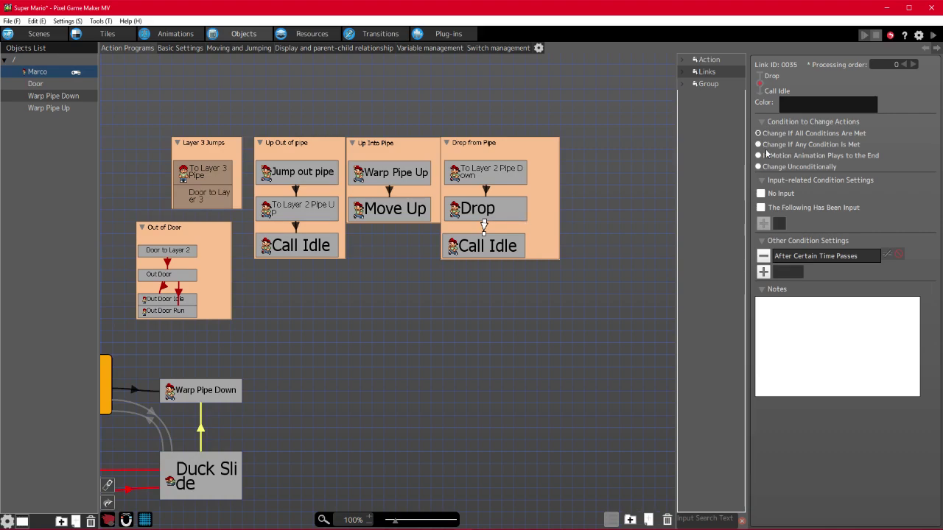
left_click(763, 208)
left_click(762, 224)
left_click(298, 114)
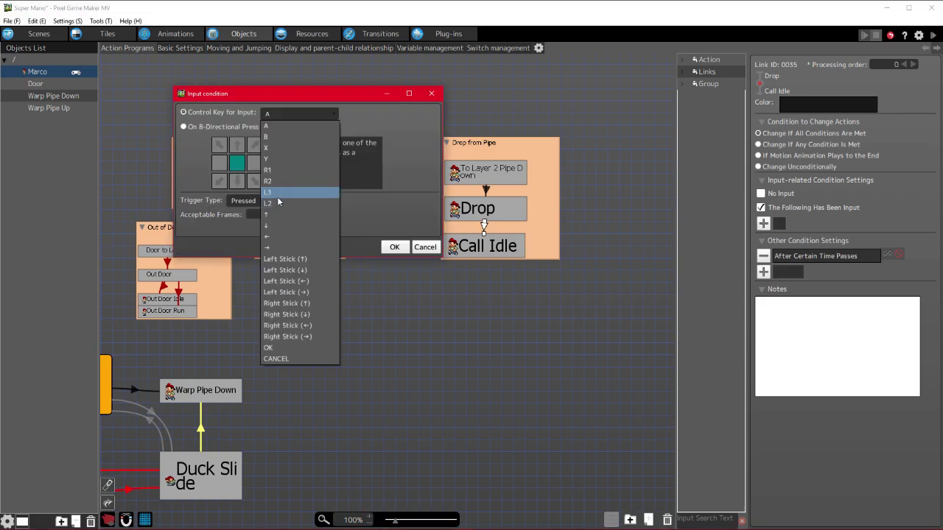
left_click(280, 159)
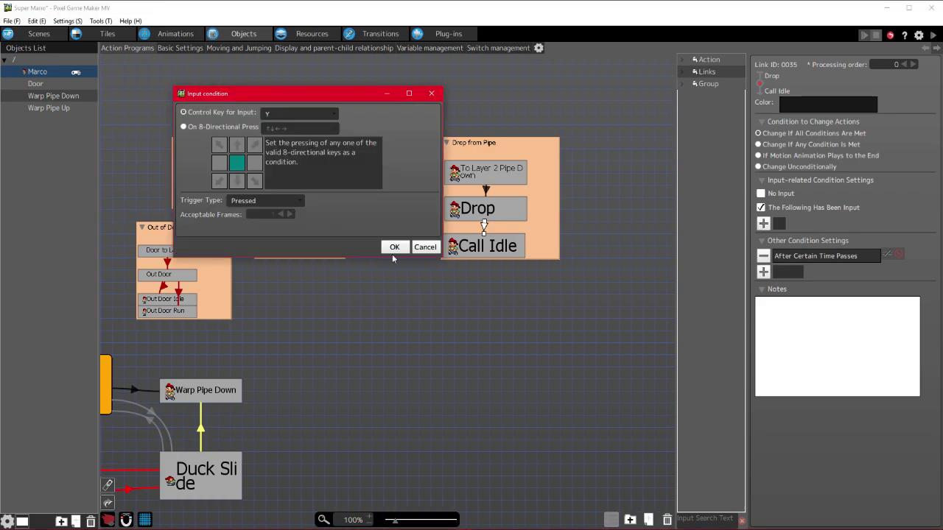
left_click(266, 200)
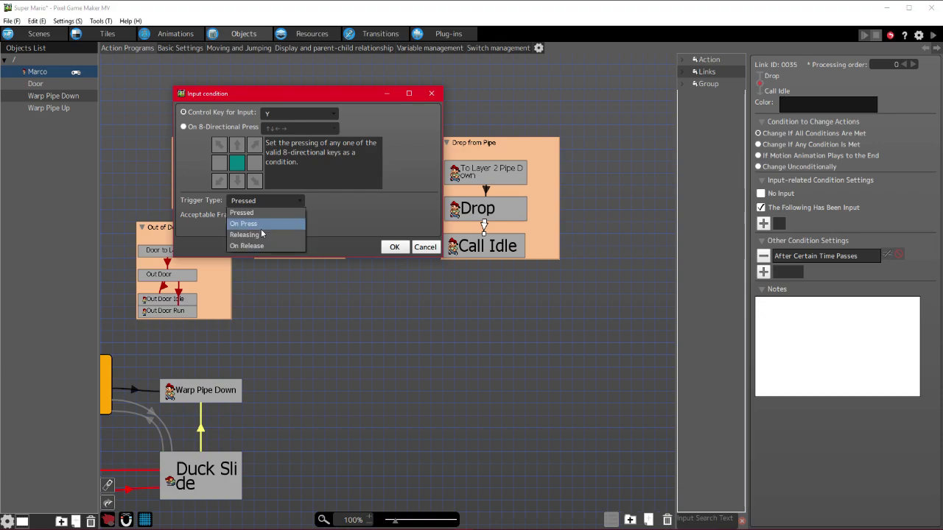
left_click(244, 231)
left_click(395, 248)
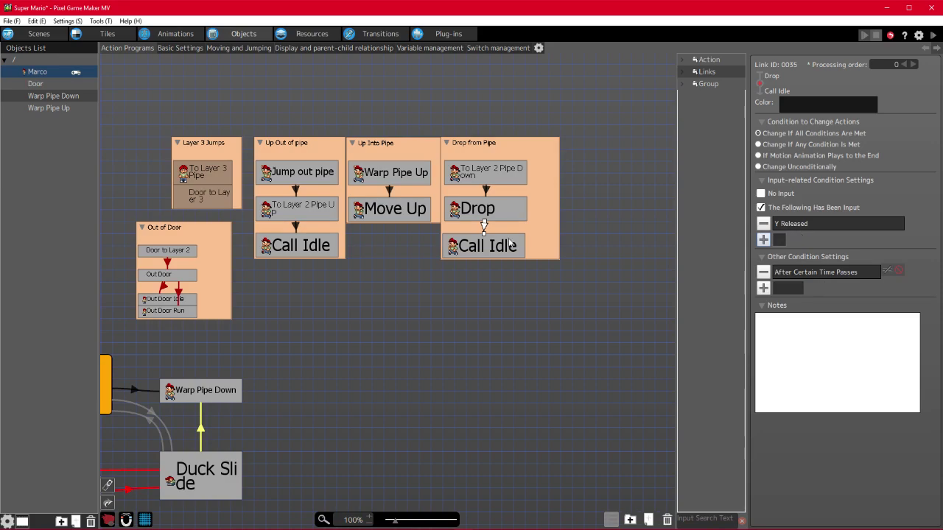
- Duplicate the Call Idle action in the Drop from Pipe group and place the copy directly below the original
left_click(482, 252)
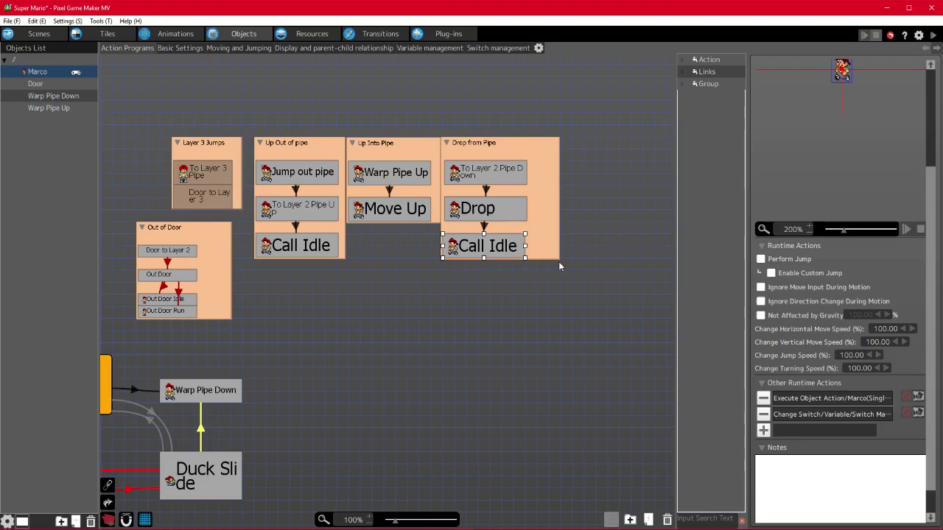
right_click(507, 246)
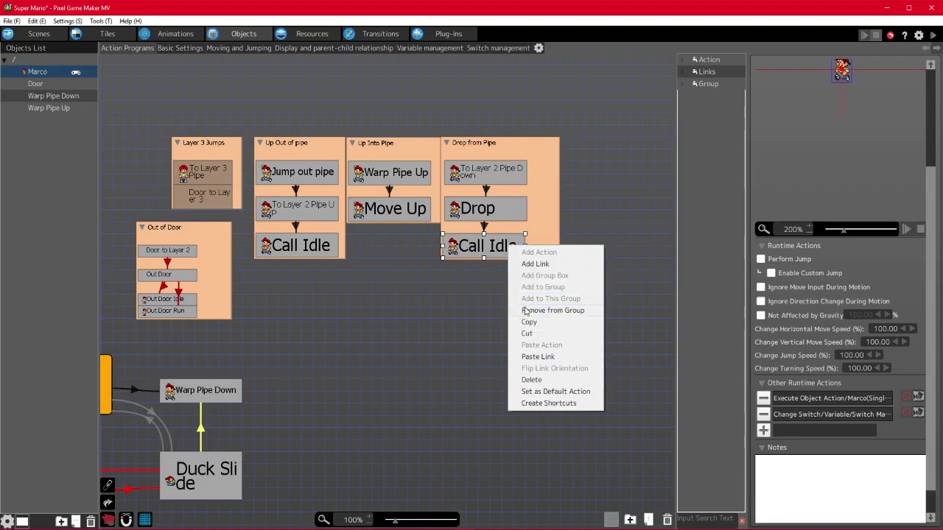
left_click(532, 322)
right_click(543, 243)
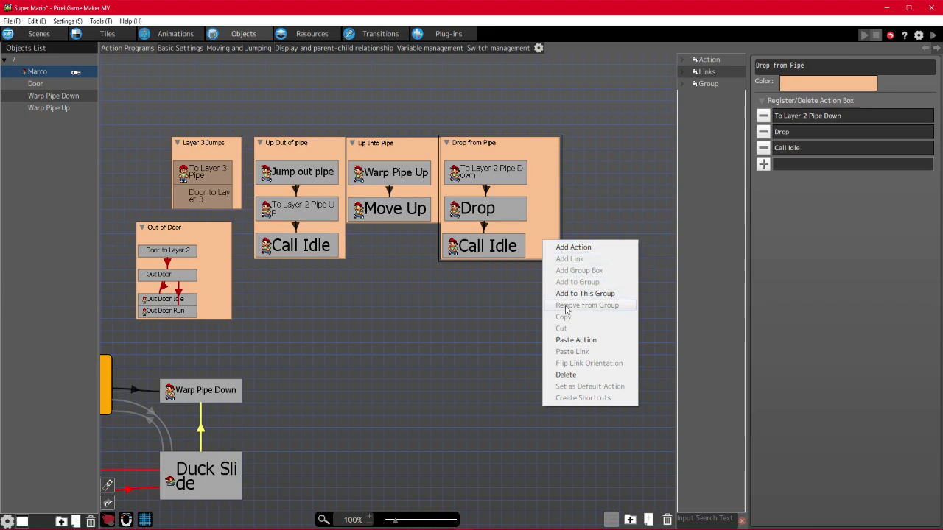
left_click(575, 339)
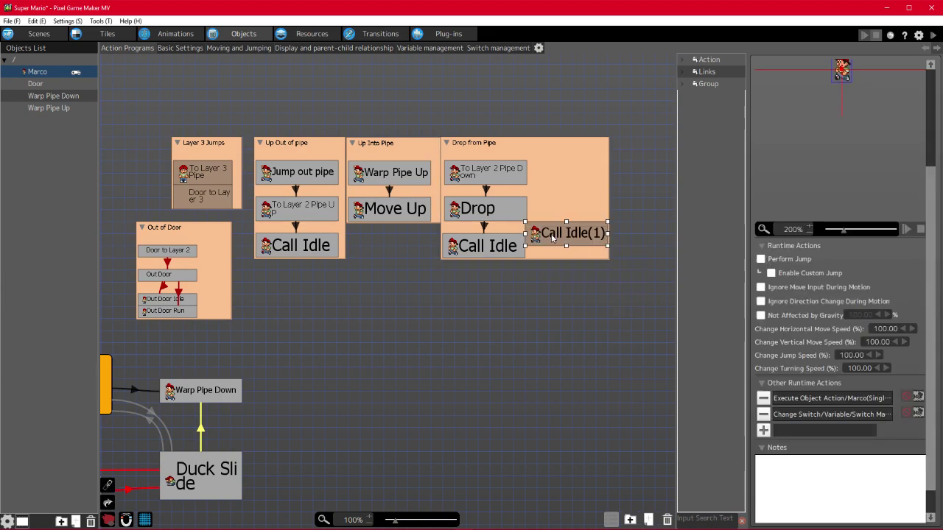
left_click_drag(552, 237, 476, 283)
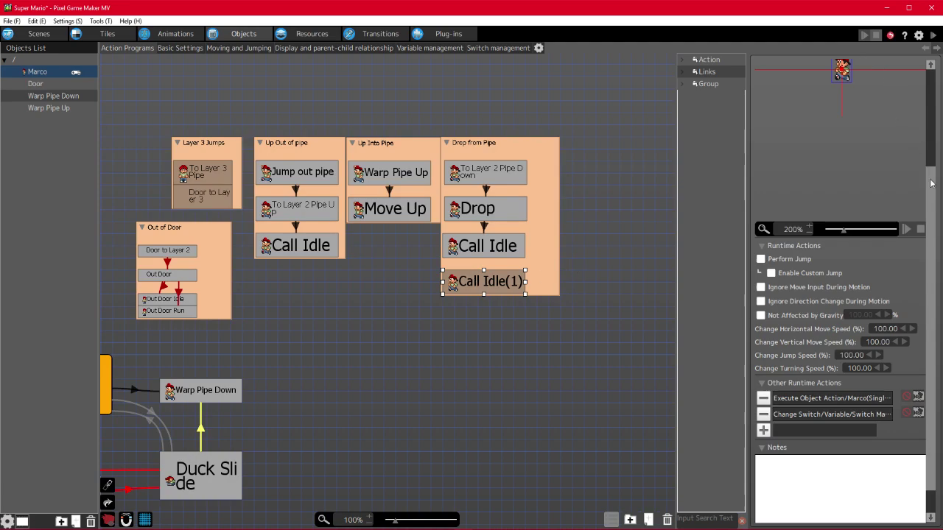
- Rename the duplicated Call Idle action as Call Run
scroll(931, 183, "up", 3)
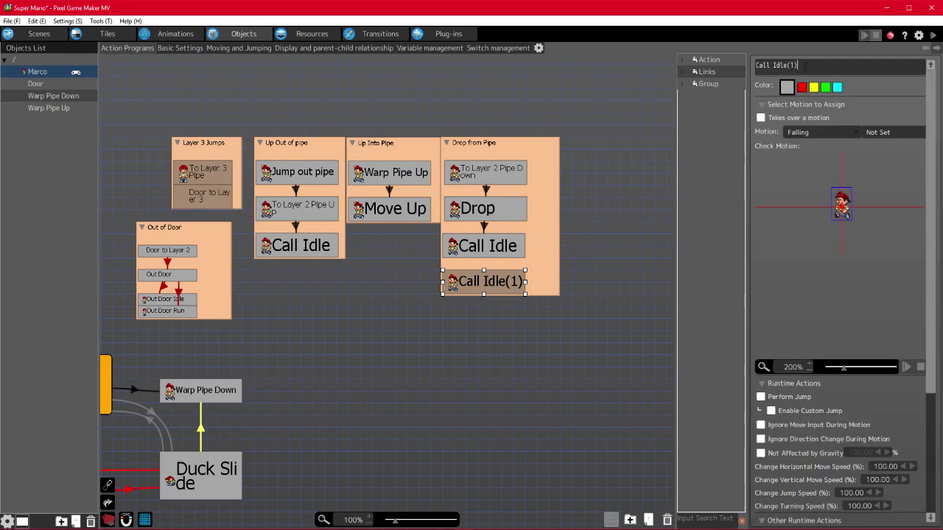
double_click(794, 66)
type("Running")
key("BackSpace")
key("BackSpace")
key("BackSpace")
key("BackSpace")
key("Return")
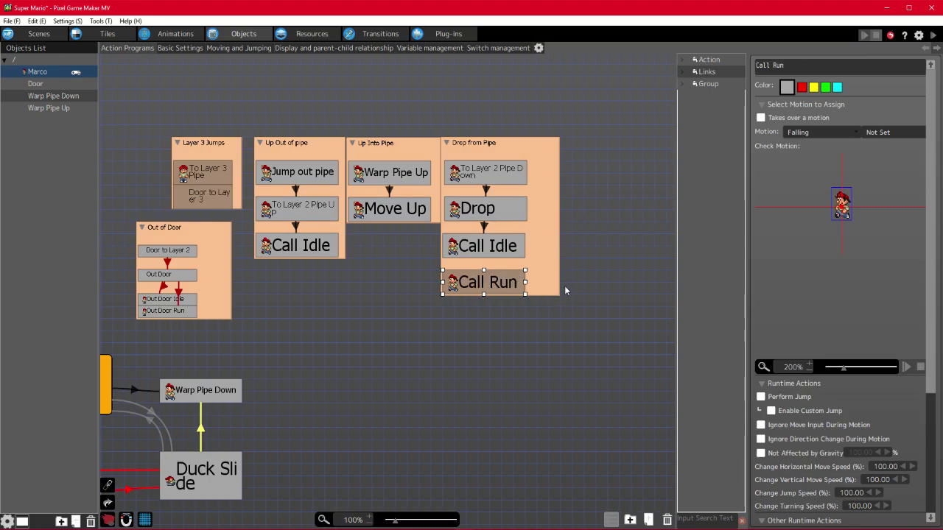
- Copy the Drop to Call Idle link and paste it between Drop and Call Run, offsetting the new link from the original
left_click(484, 226)
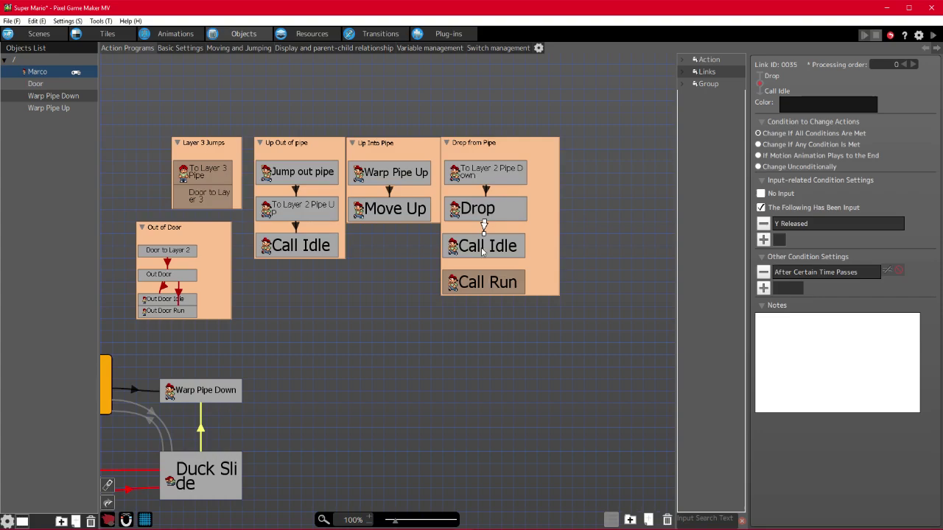
left_click(490, 288)
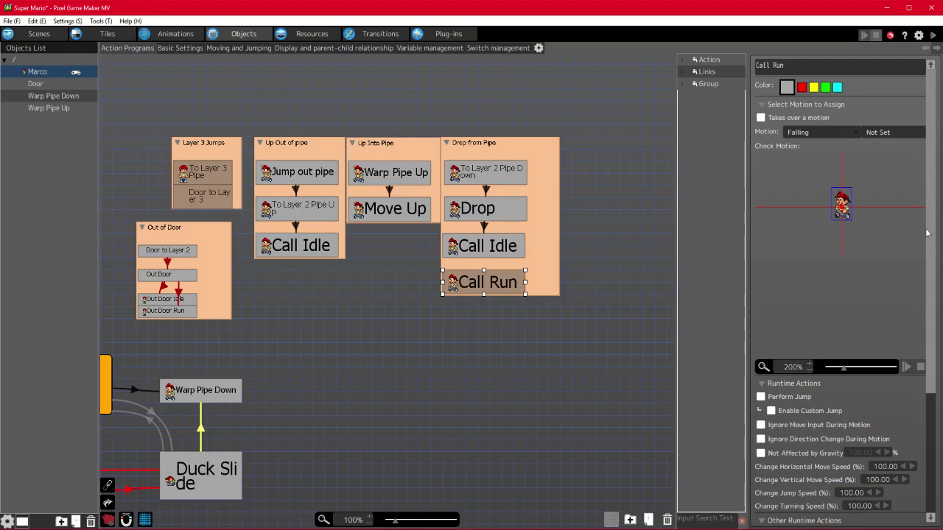
left_click(484, 228)
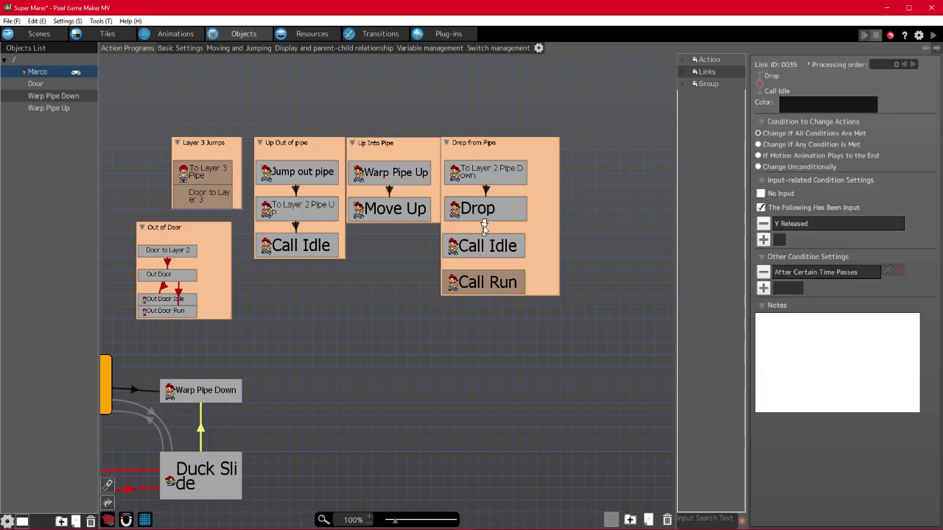
left_click(486, 282)
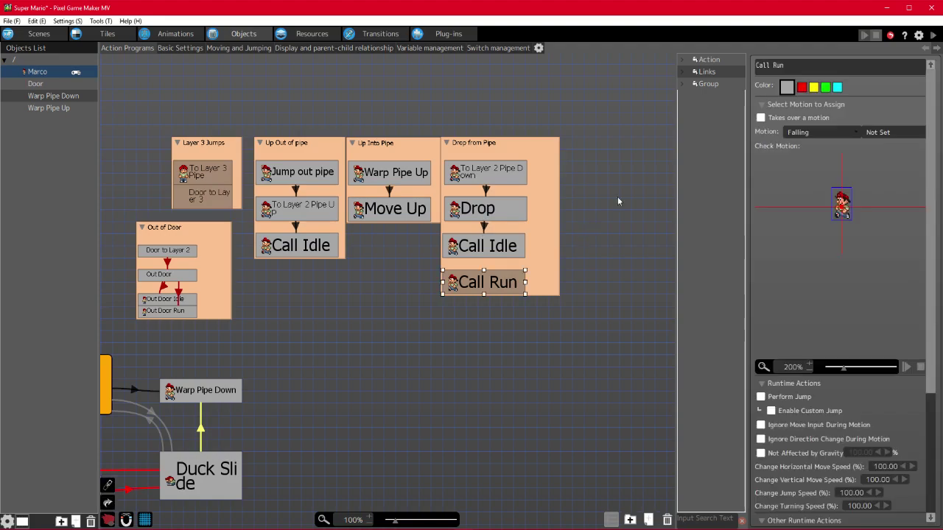
right_click(485, 229)
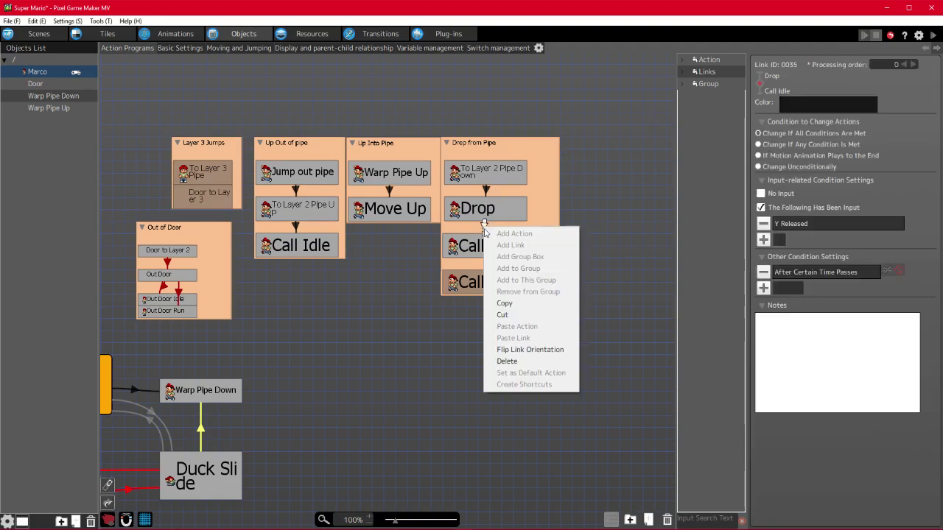
right_click(502, 208)
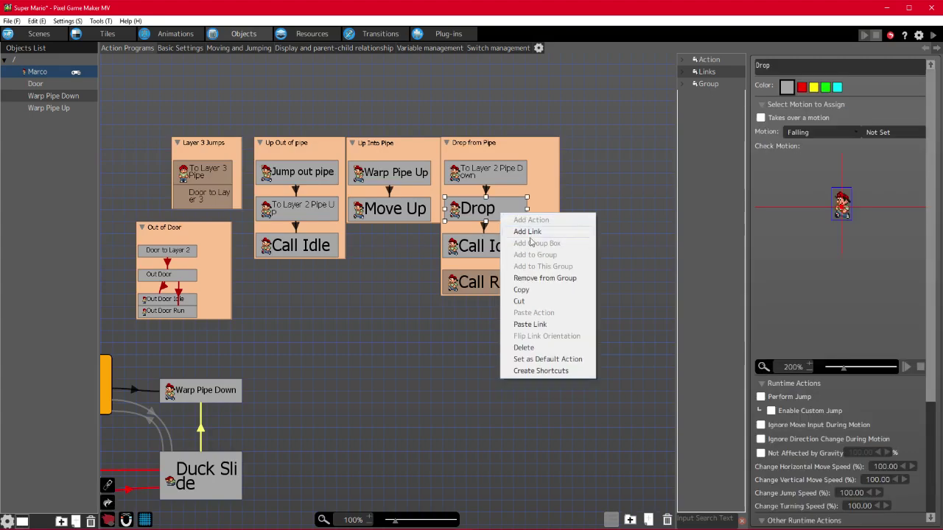
left_click(520, 326)
left_click(509, 287)
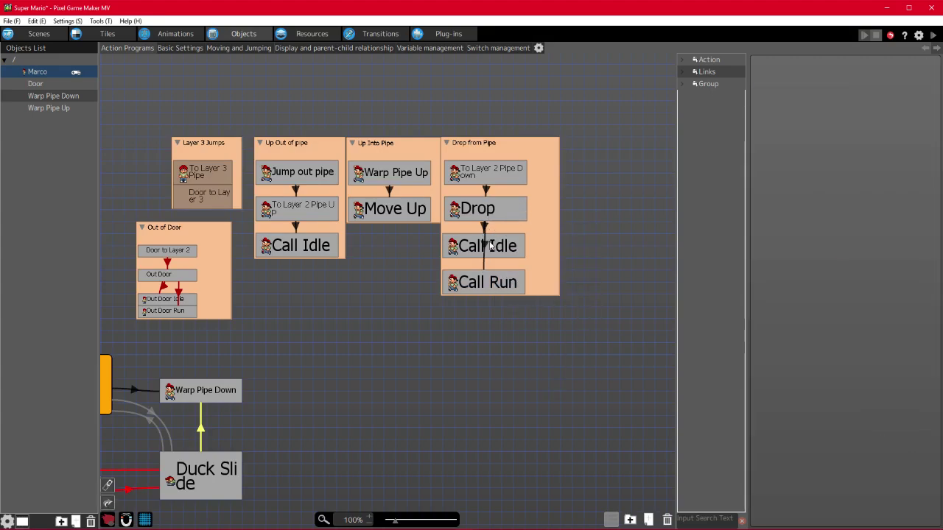
left_click(486, 245)
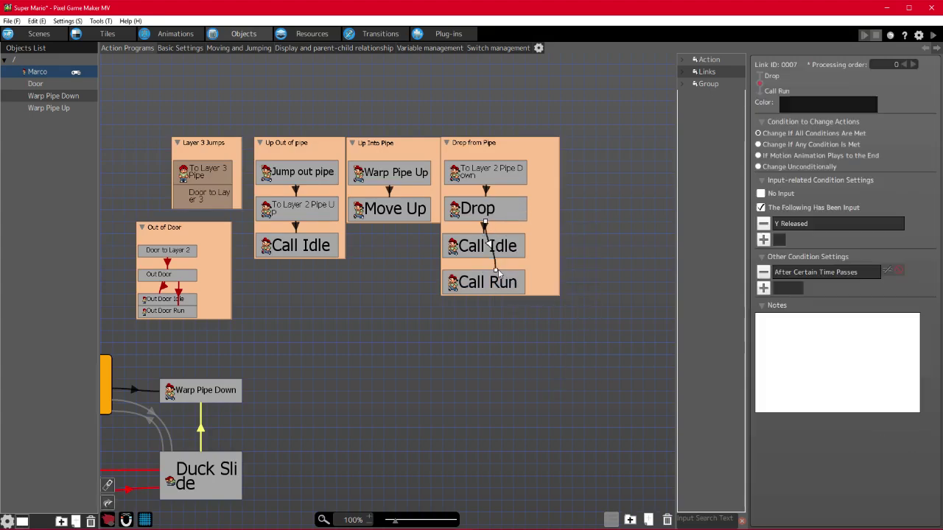
left_click_drag(486, 223, 500, 222)
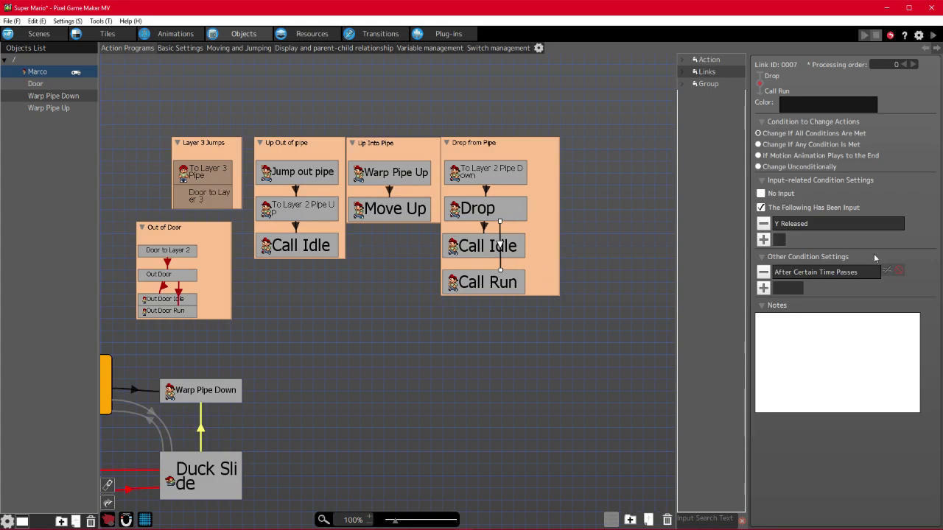
- Change the Y input condition on the Drop to Call Run link to trigger type Pressed
key("alt+Tab")
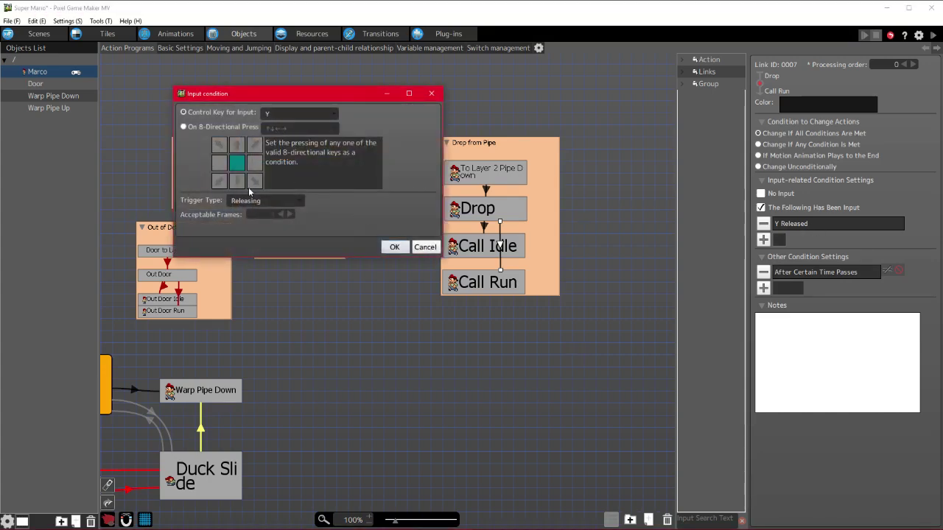
left_click(255, 203)
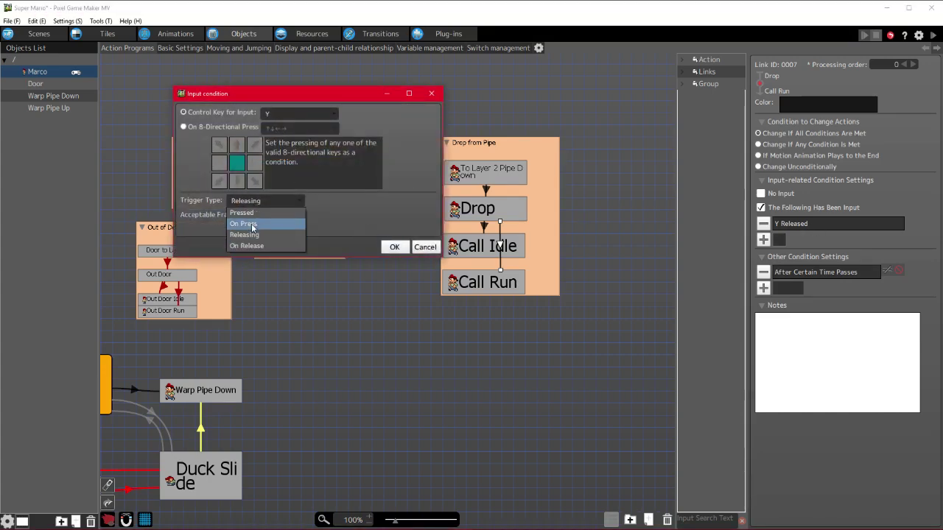
left_click(243, 213)
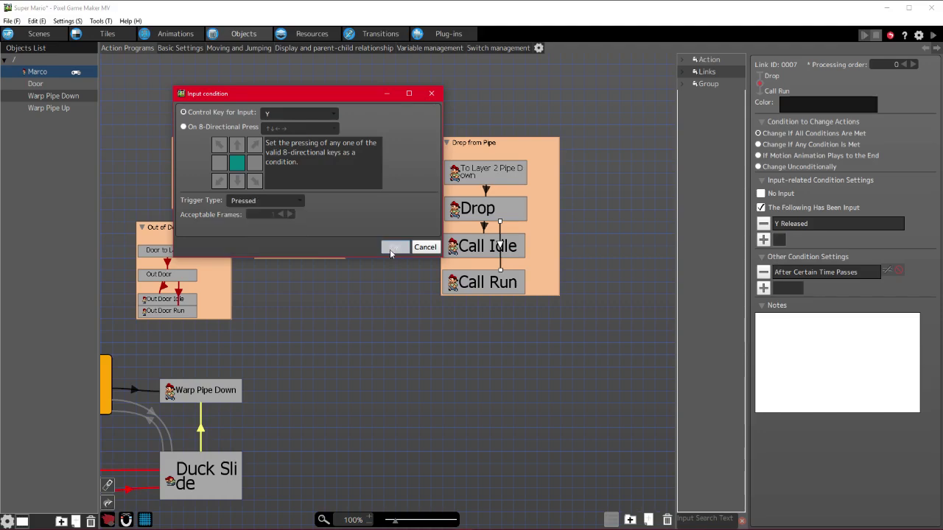
left_click(393, 247)
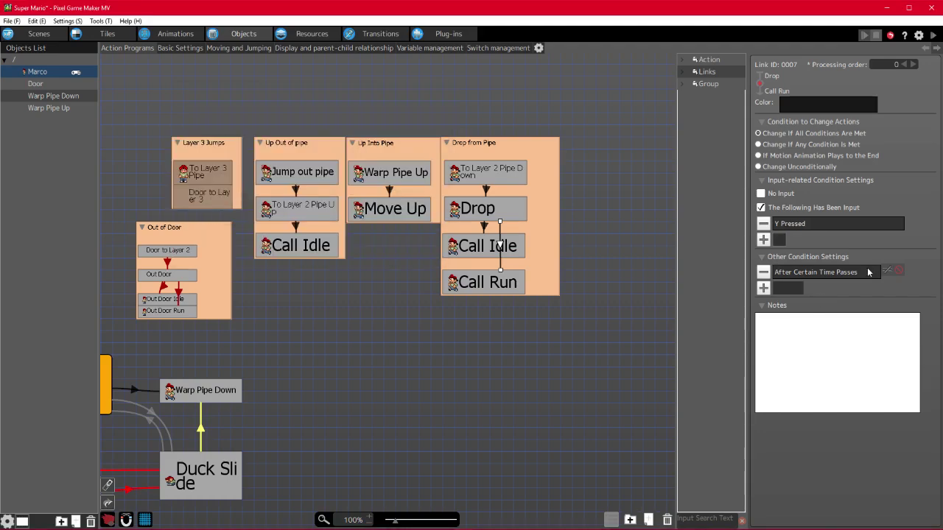
left_click(489, 288)
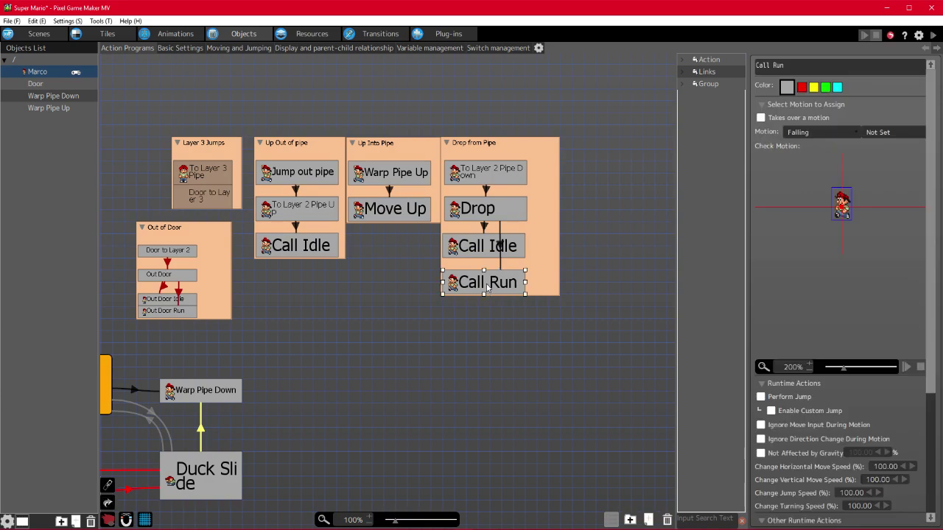
scroll(809, 374, "down", 5)
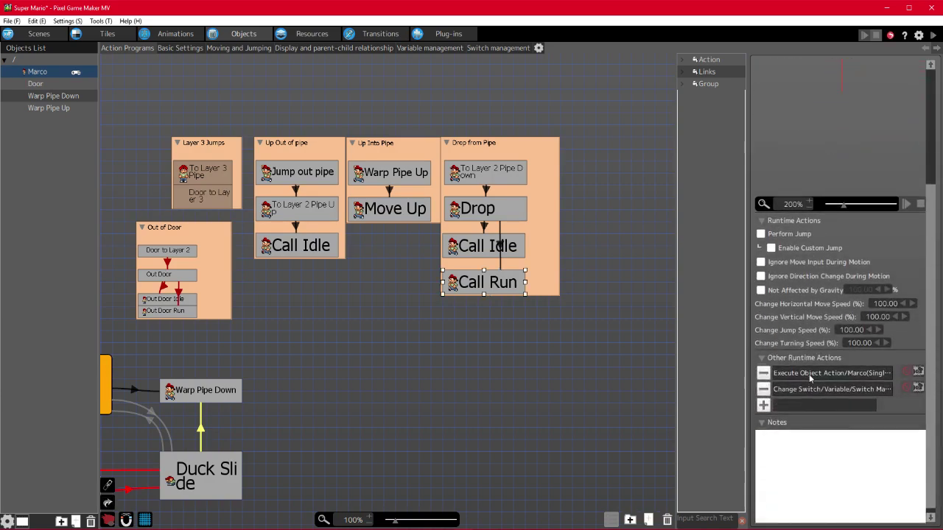
double_click(809, 374)
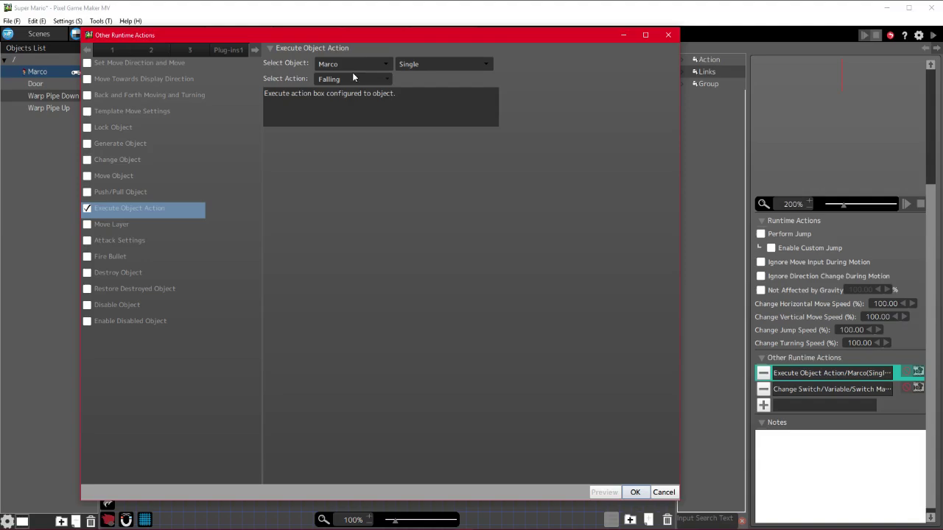
left_click(353, 77)
left_click(549, 252)
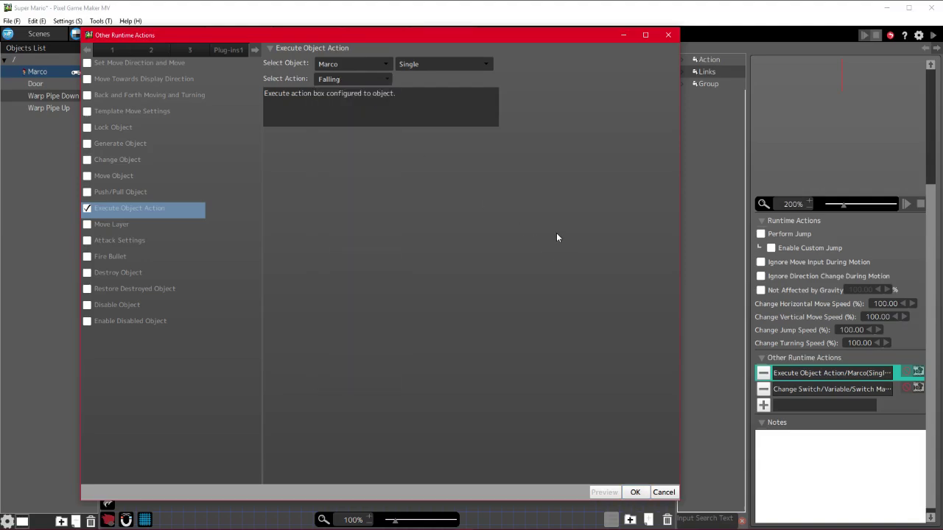
left_click(665, 493)
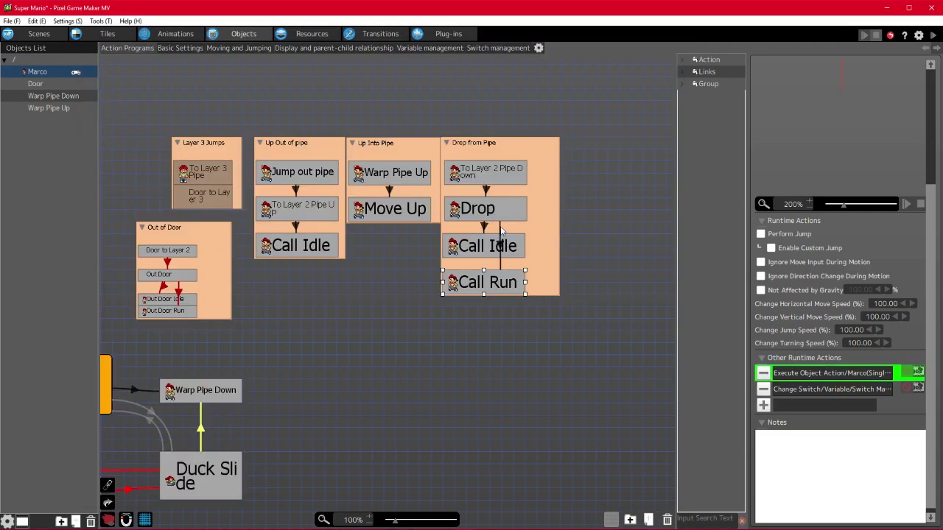
- Try starting the Call Run link from Call Idle instead of Drop, and reattach it to Drop
left_click(501, 230)
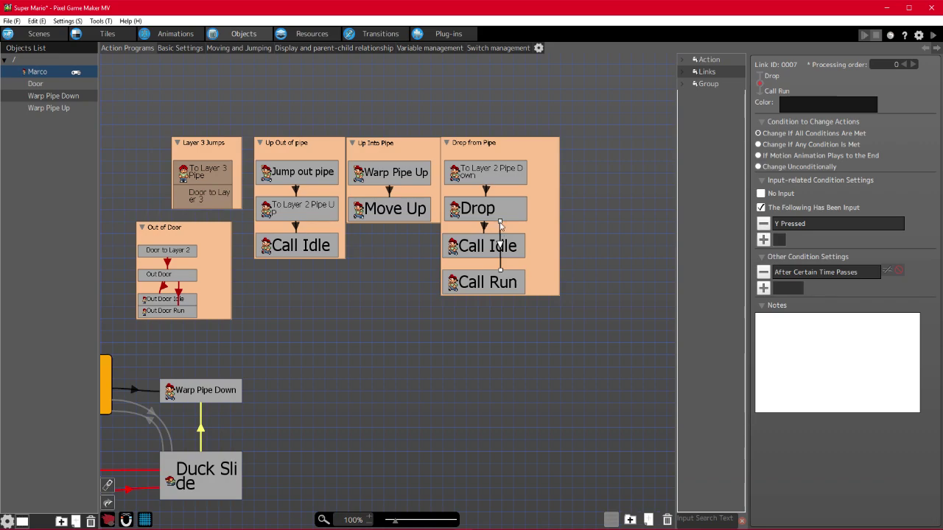
left_click_drag(500, 222, 487, 249)
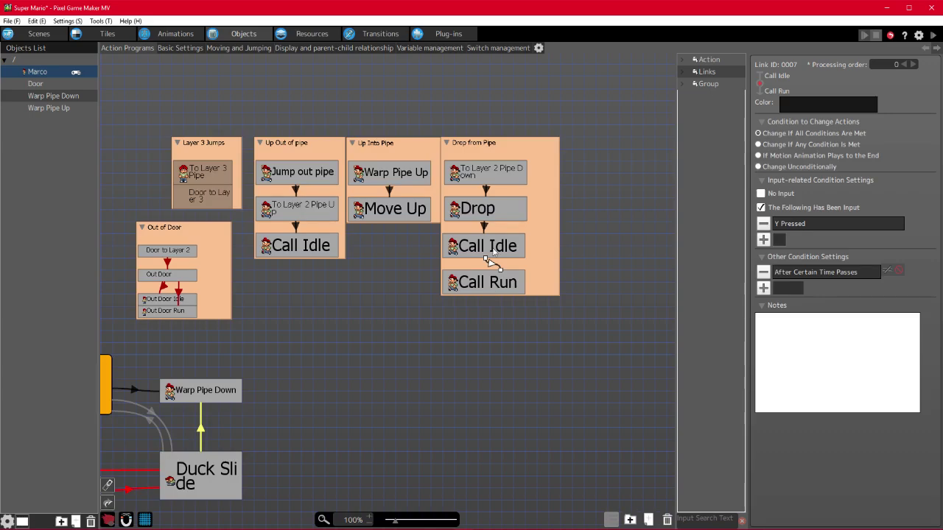
left_click(484, 226)
left_click(484, 254)
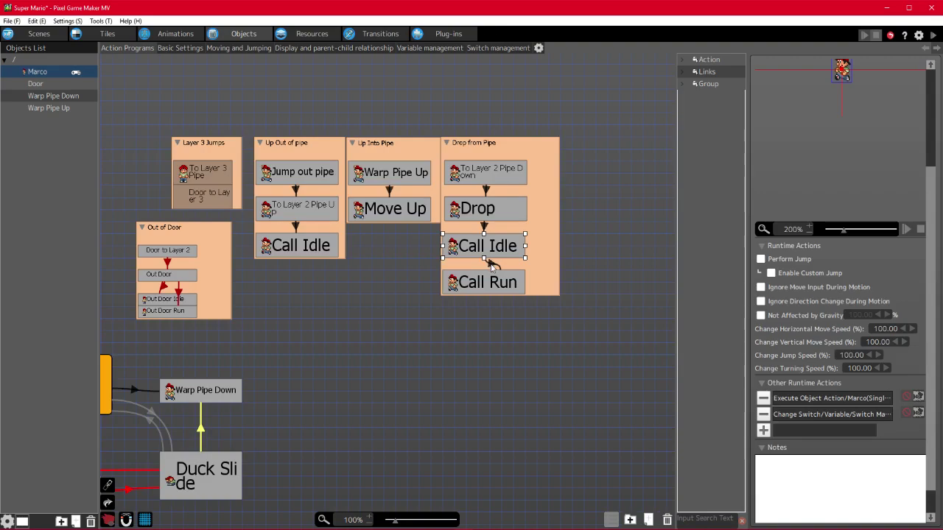
left_click(487, 263)
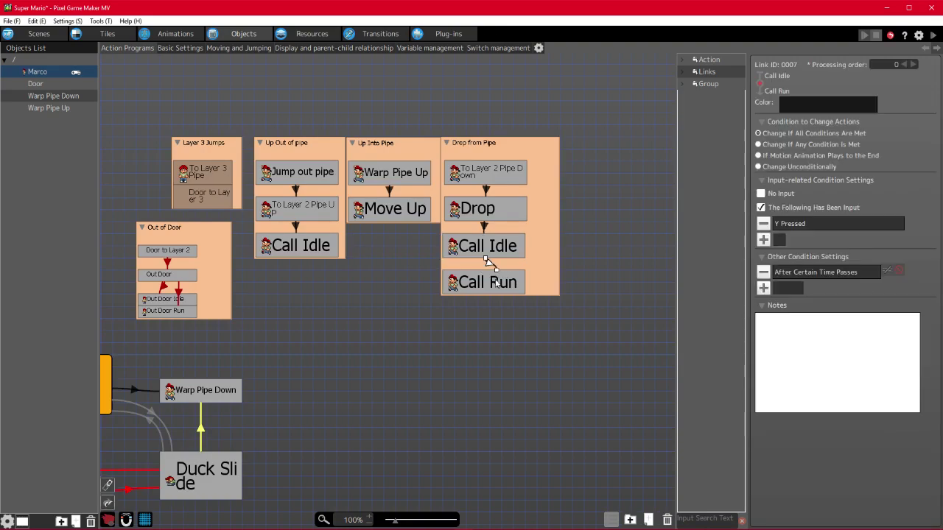
left_click(496, 282)
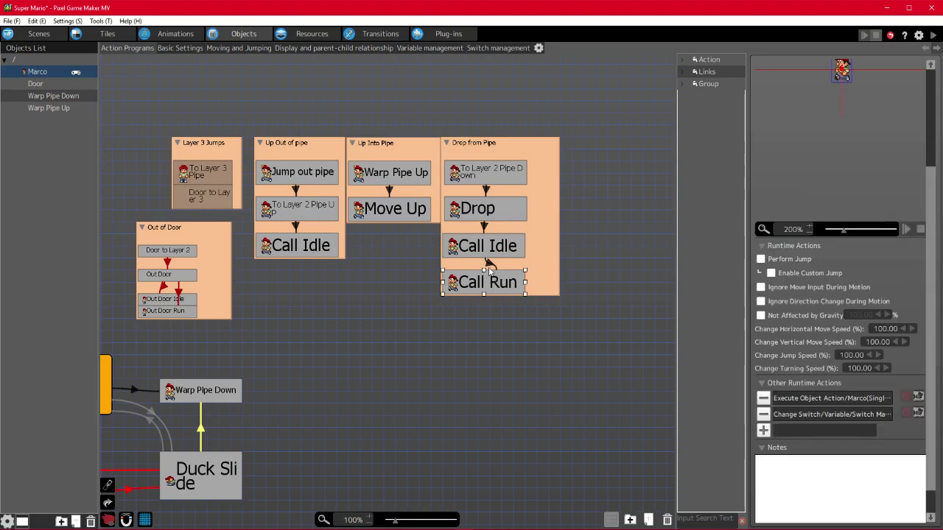
left_click(488, 267)
left_click(490, 266)
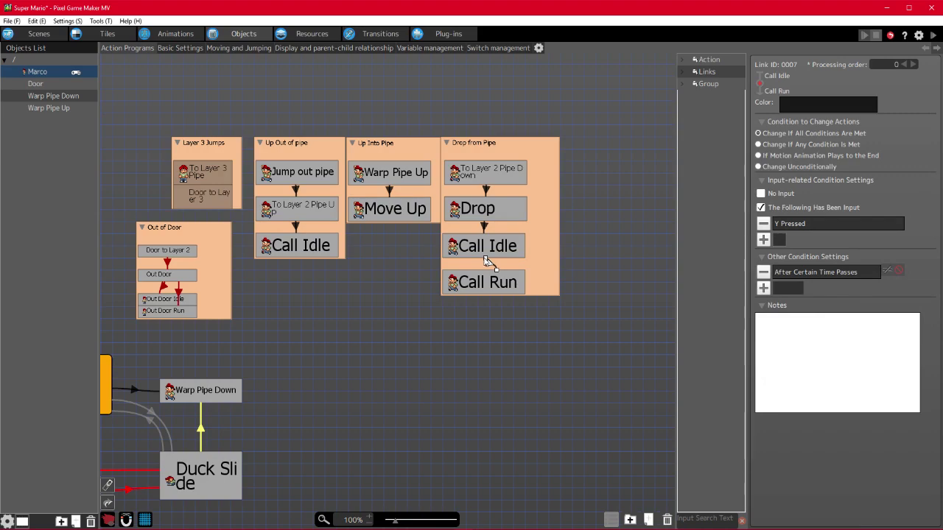
left_click(506, 226)
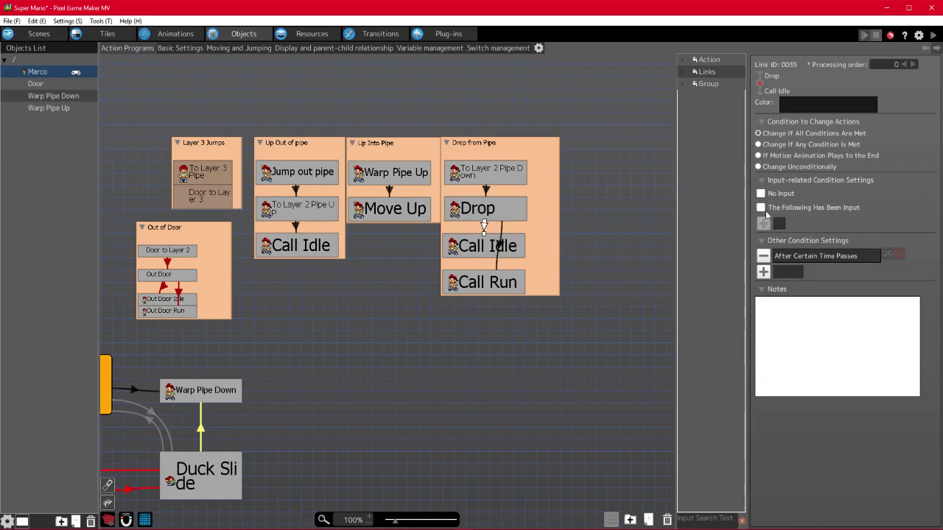
- Shift Call Run sideways in the Drop from Pipe group and realign the start of its link from Drop
left_click(532, 288)
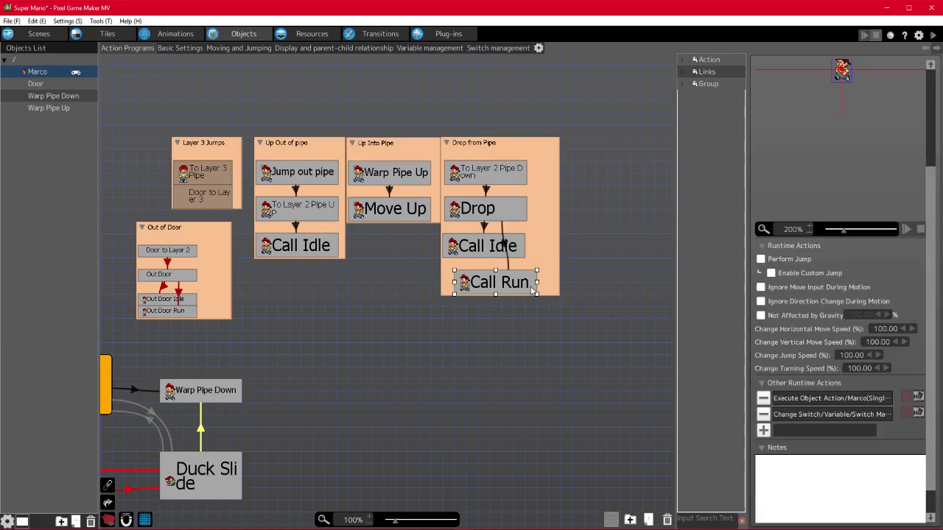
left_click_drag(532, 288, 545, 288)
mouse_move(554, 293)
left_mouse_down()
mouse_move(559, 308)
mouse_move(555, 297)
left_mouse_up()
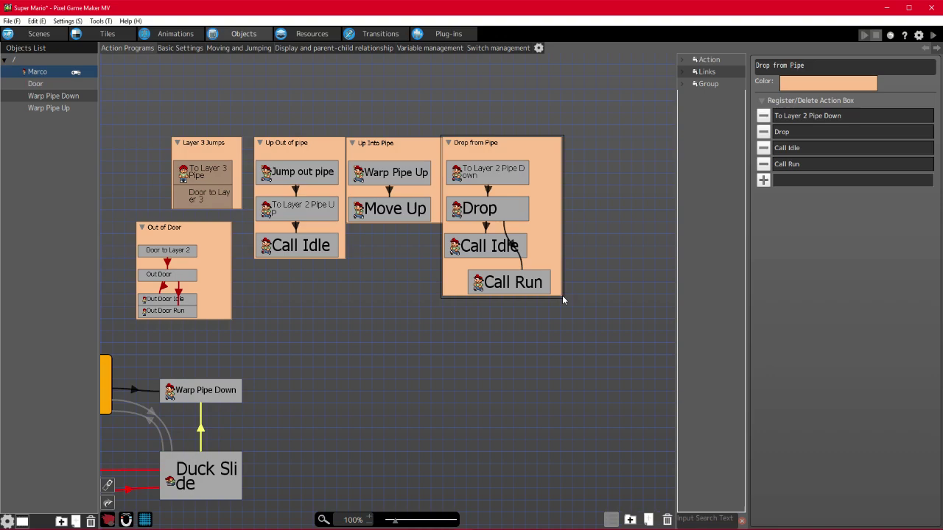
left_click(507, 229)
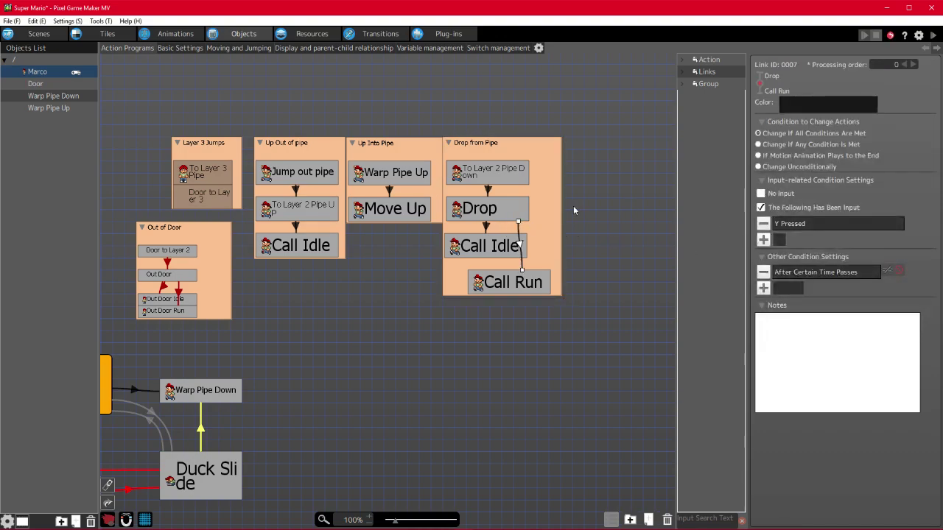
- Add an input condition to the Drop to Call Idle link with control key Y and trigger type Releasing
left_click(763, 223)
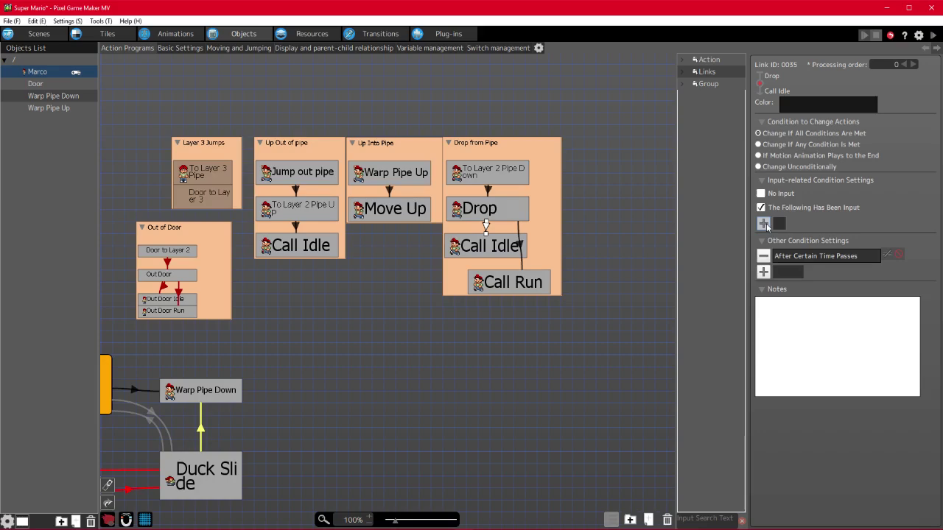
left_click(763, 223)
left_click(299, 112)
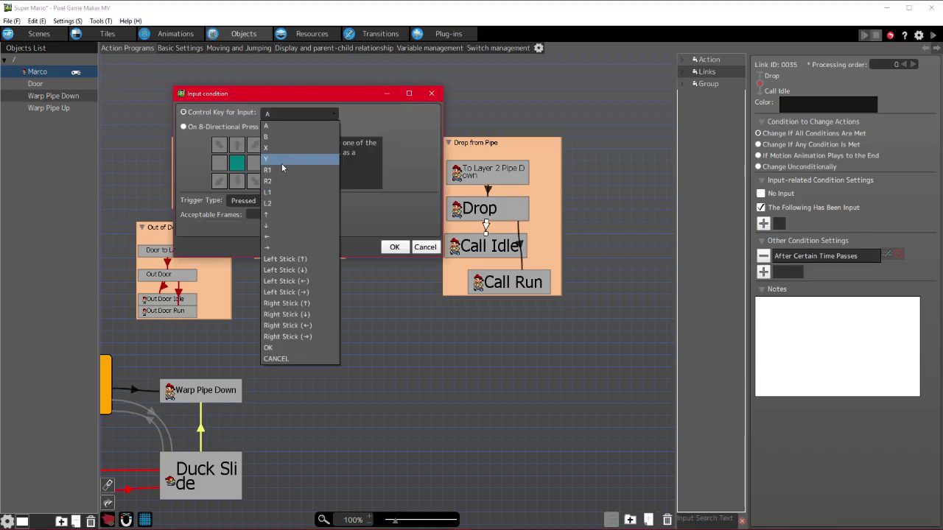
left_click(281, 163)
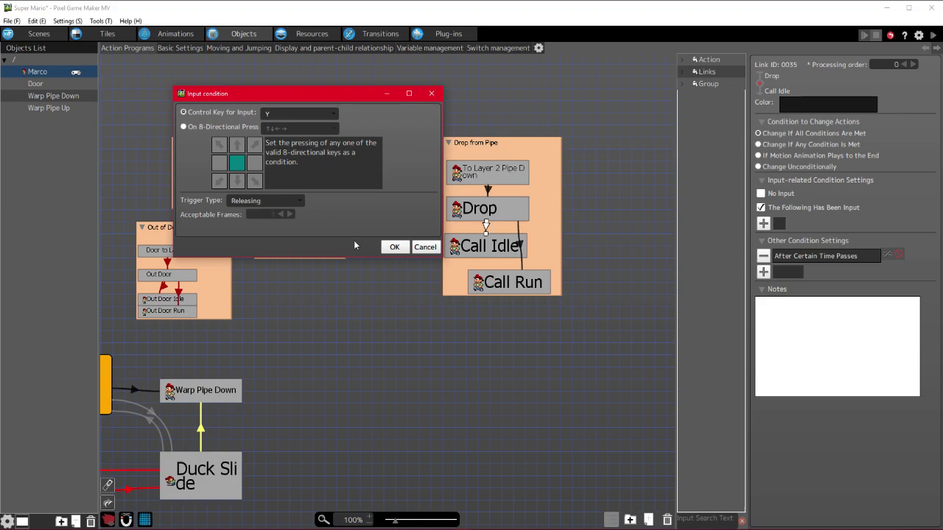
left_click(394, 247)
- Change the Execute Object Action of the Call Run box so that it executes Marco's Run action
left_click(522, 257)
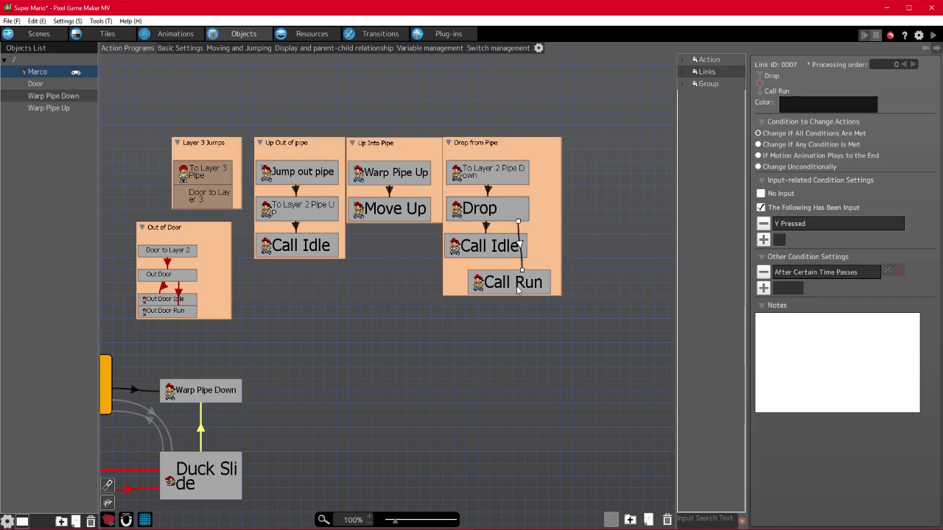
left_click(518, 290)
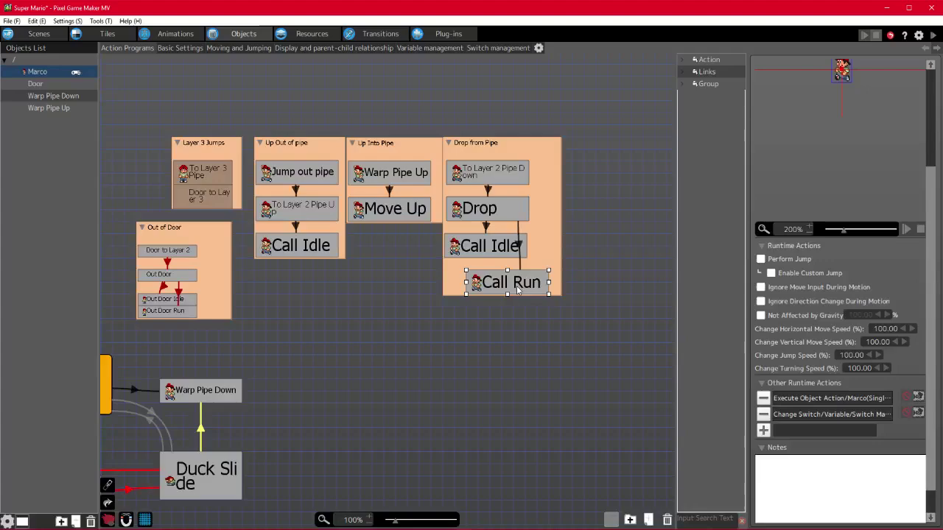
double_click(831, 398)
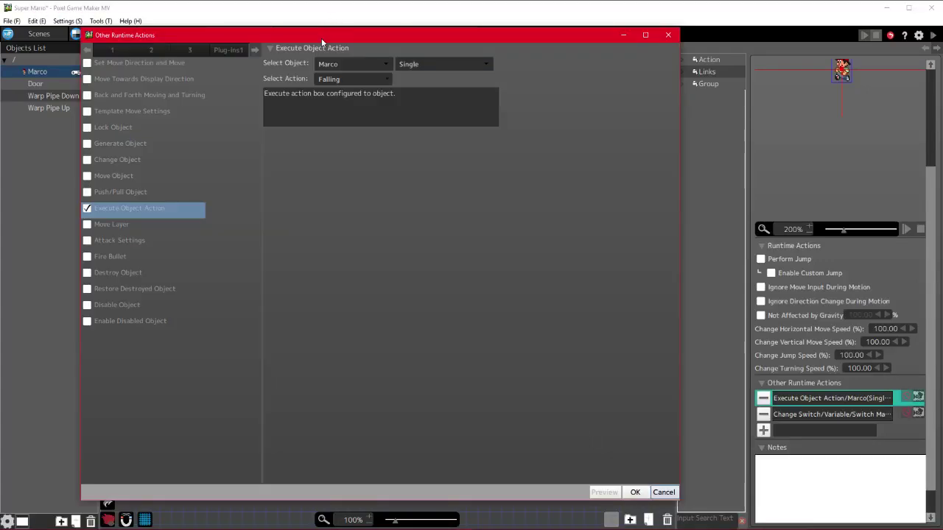
left_click(348, 78)
left_click(325, 115)
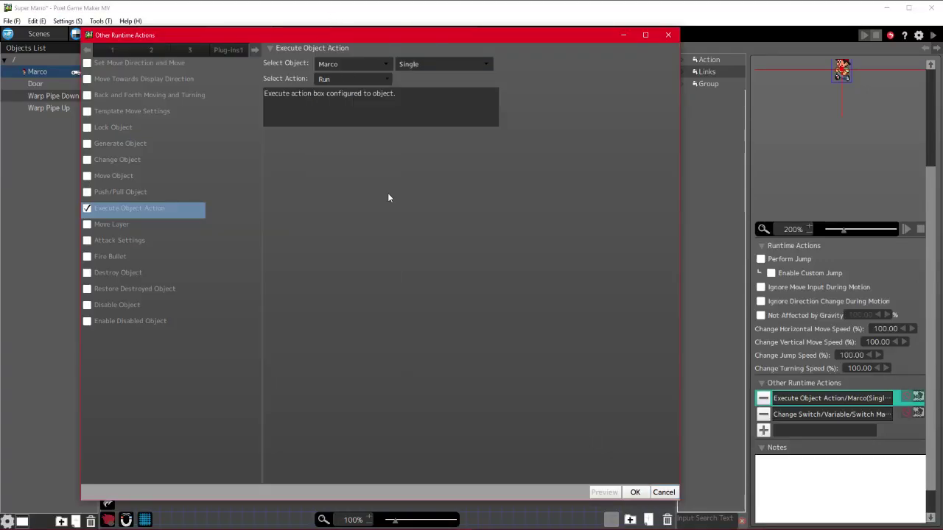
- On the Drop to Call Run link, replace the After Certain Time Passes condition with downward Contact with Tile's Wall Detection
left_click(518, 243)
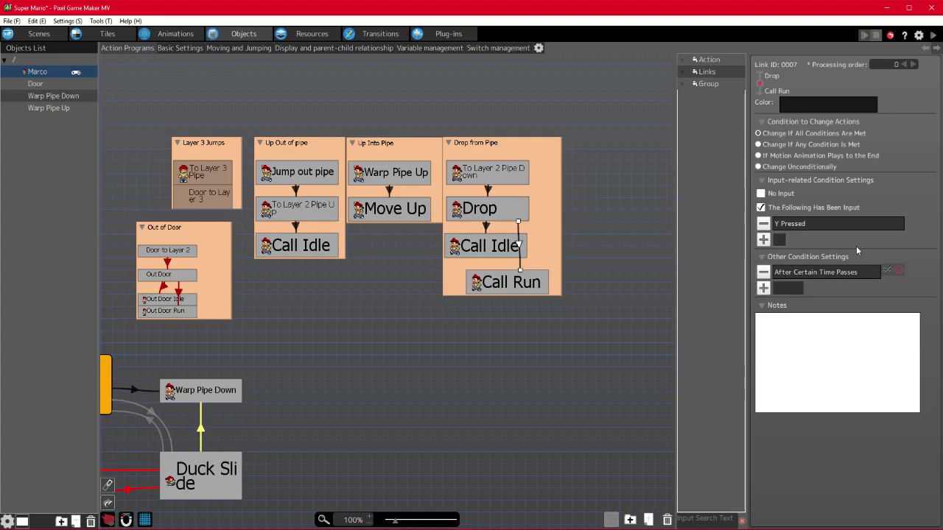
left_click(763, 291)
left_click(764, 272)
left_click(764, 272)
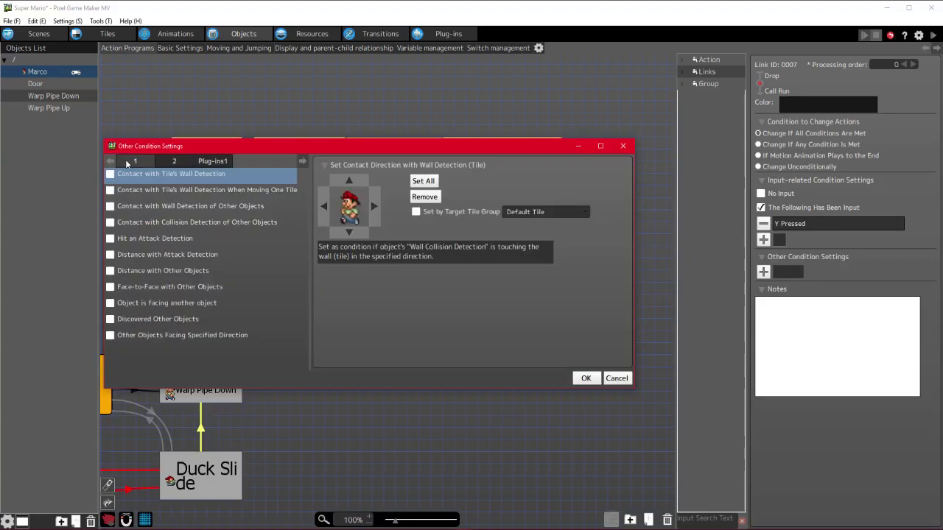
left_click(343, 233)
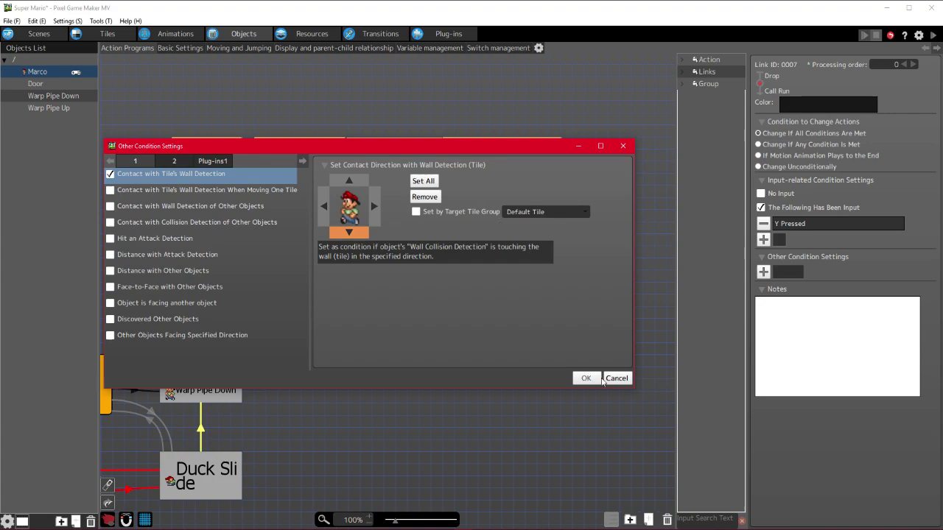
left_click(590, 378)
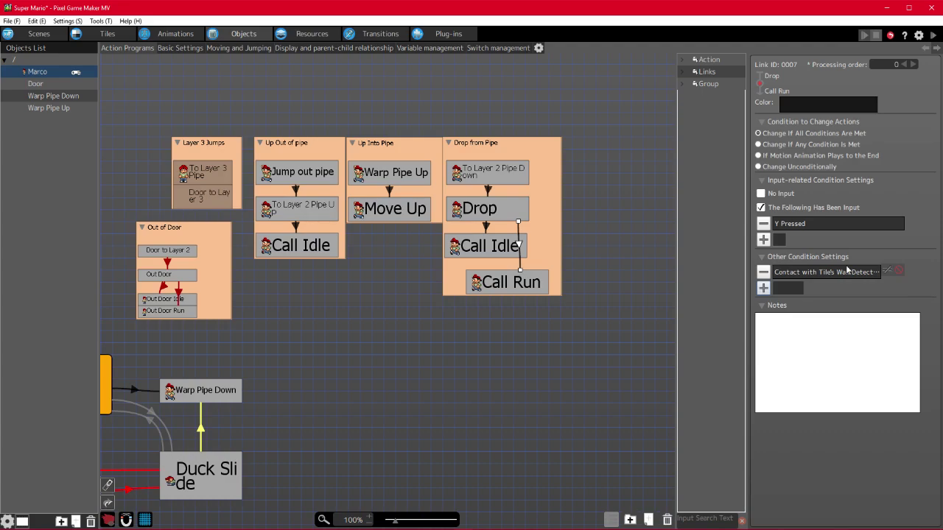
- On the Drop to Call Idle link, replace the After Certain Time Passes condition with downward Contact with Tile's Wall Detection
left_click(505, 287)
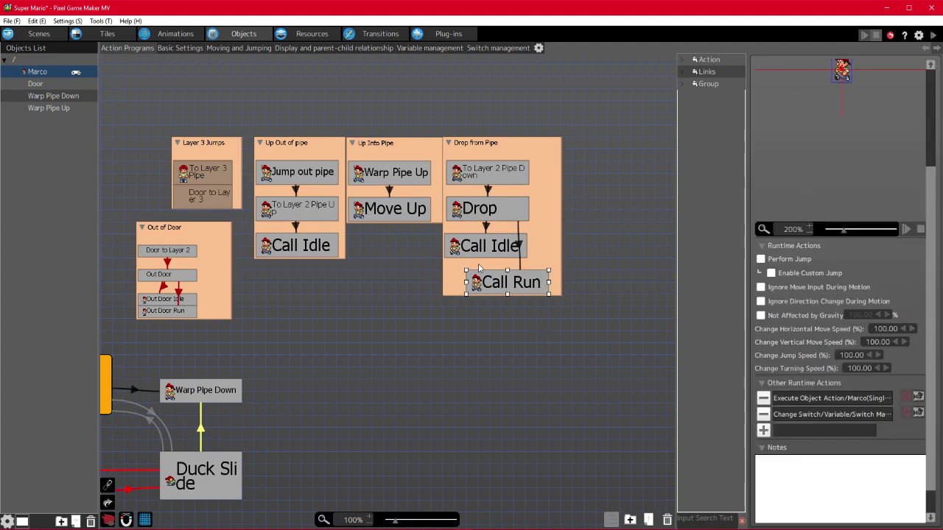
left_click(485, 239)
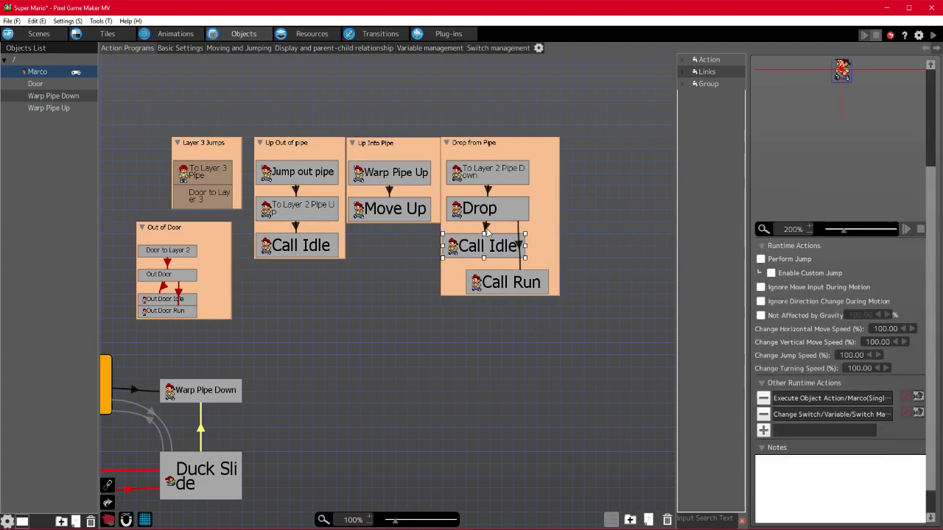
left_click(486, 228)
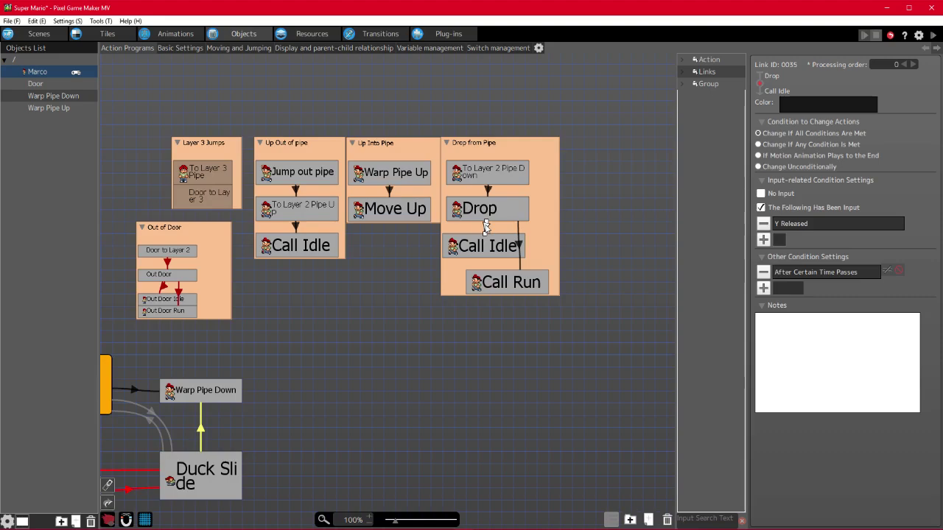
left_click(764, 274)
left_click(764, 275)
left_click(763, 272)
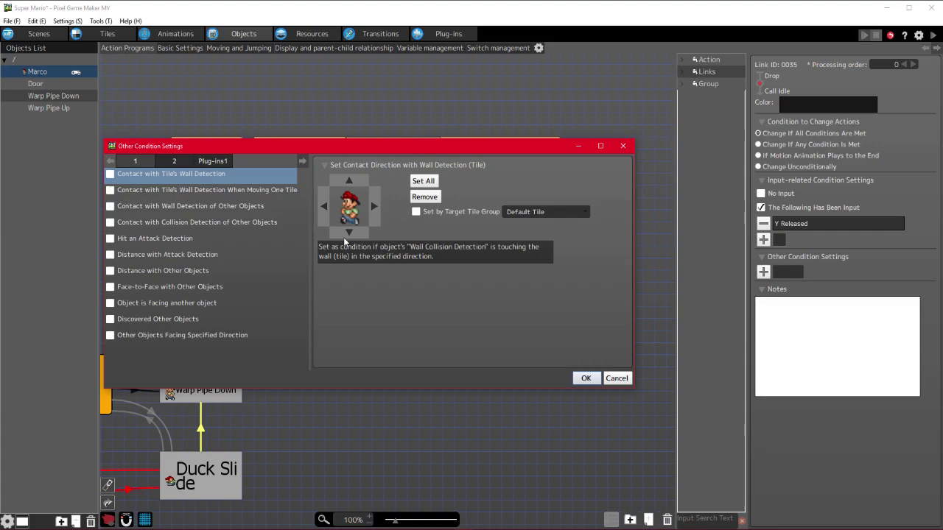
left_click(586, 378)
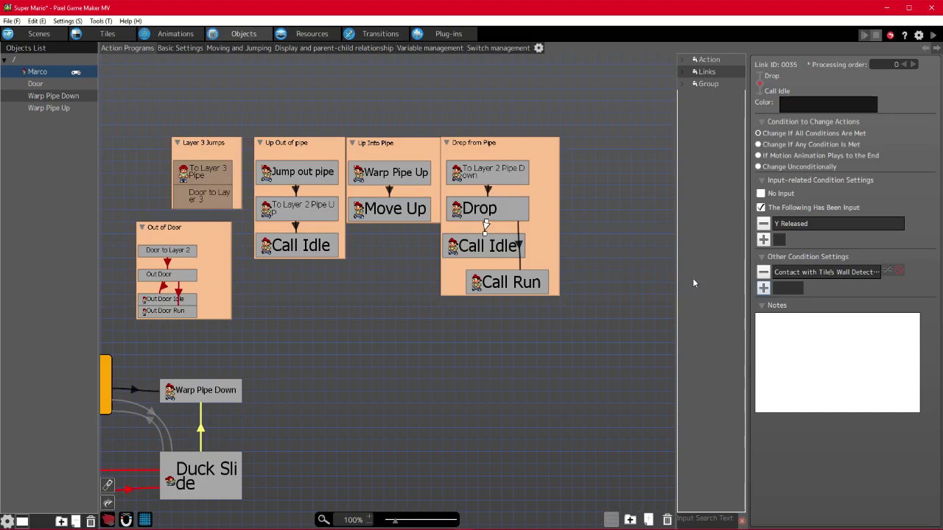
- Select Marco's Run action and look over its runtime actions
left_click(540, 246)
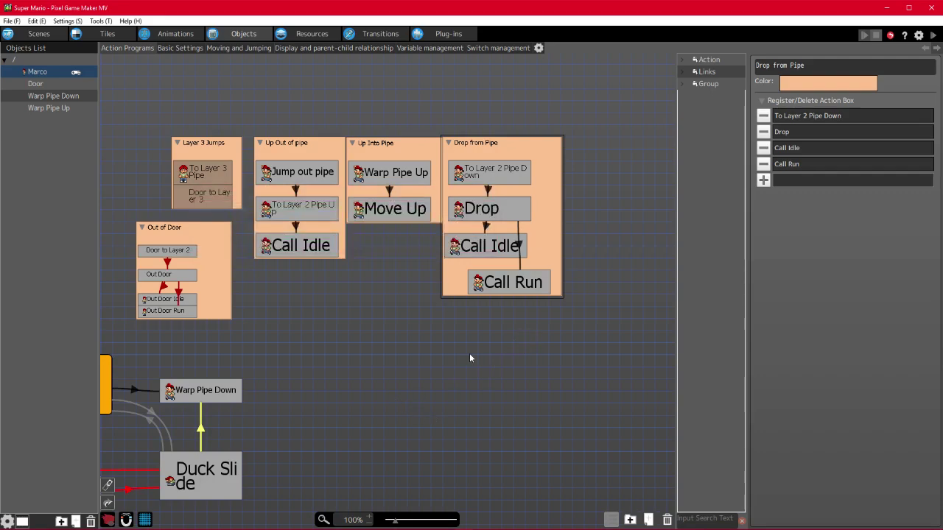
left_click_drag(469, 358, 510, 277)
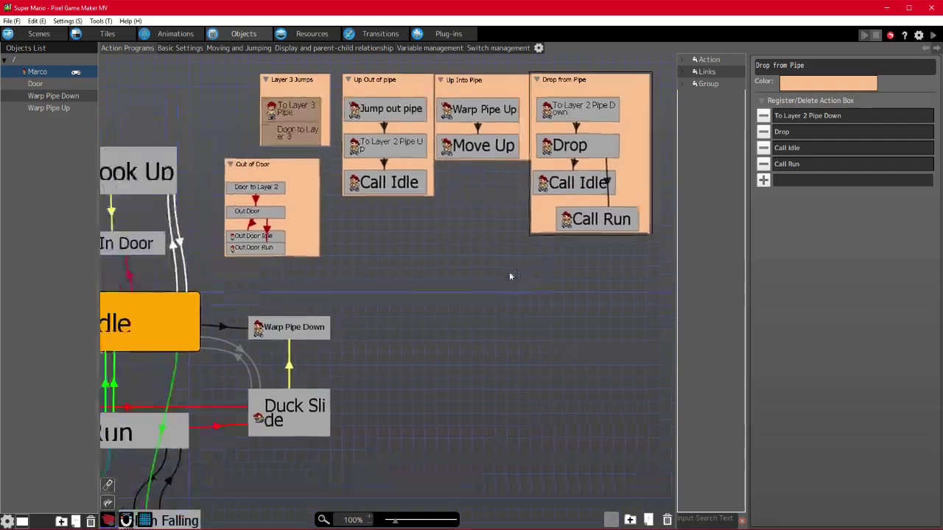
middle_click_drag(398, 468, 509, 418)
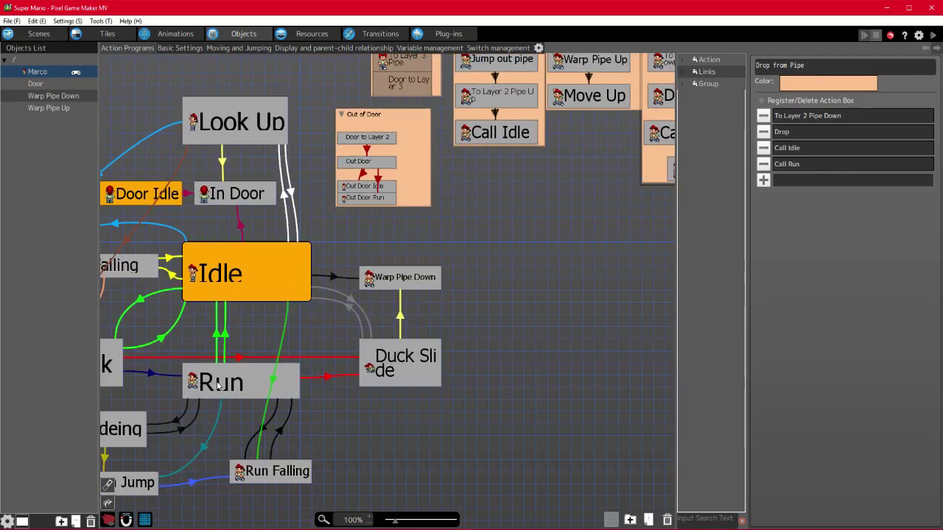
left_click(221, 388)
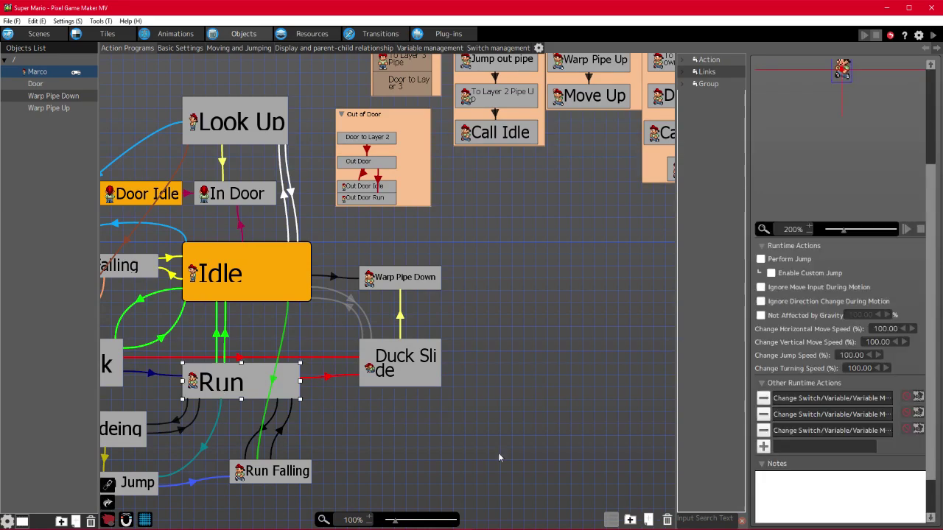
- Test-play the game, moving Marco off the starting hill and through the red door, and end the test
left_click(933, 8)
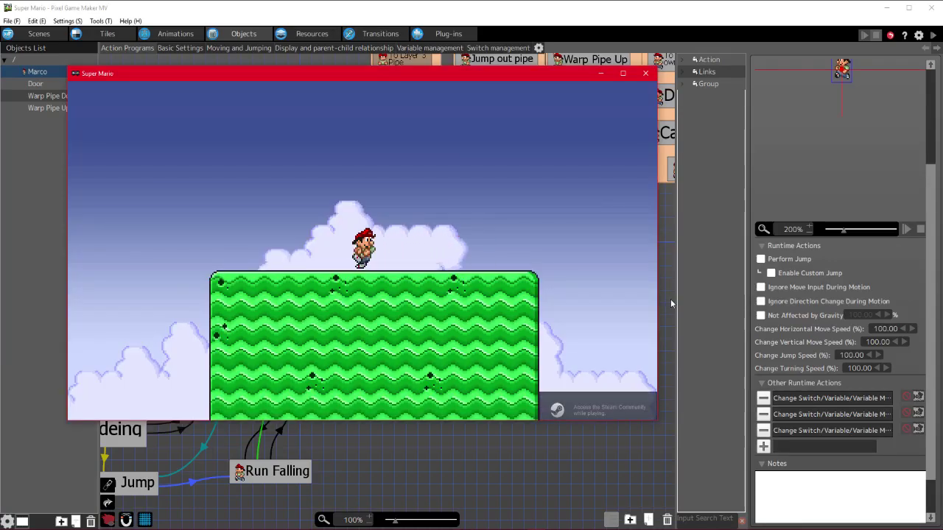
key("Right")
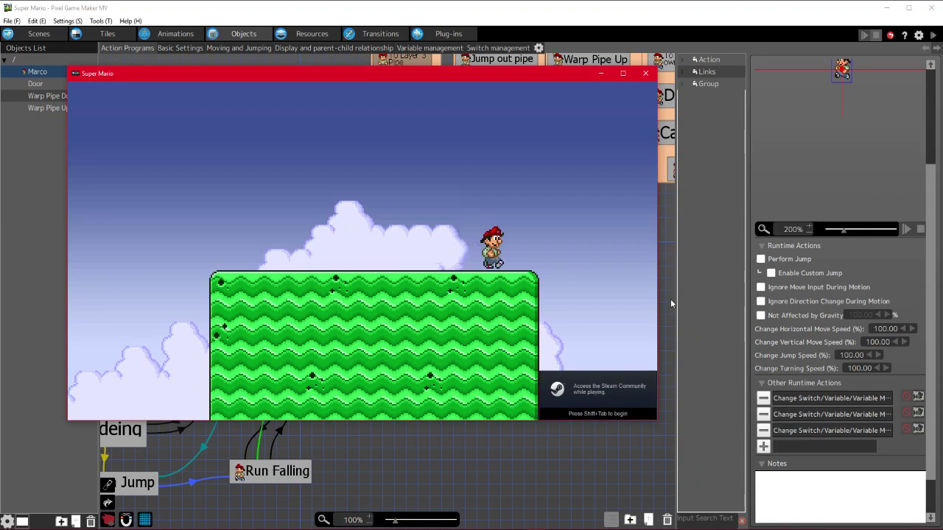
key("Right")
key("Left")
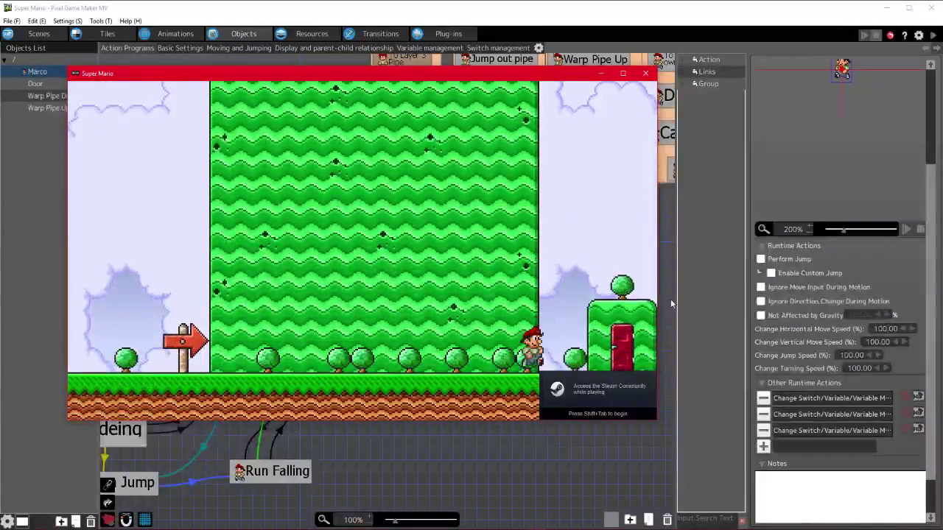
key("Right")
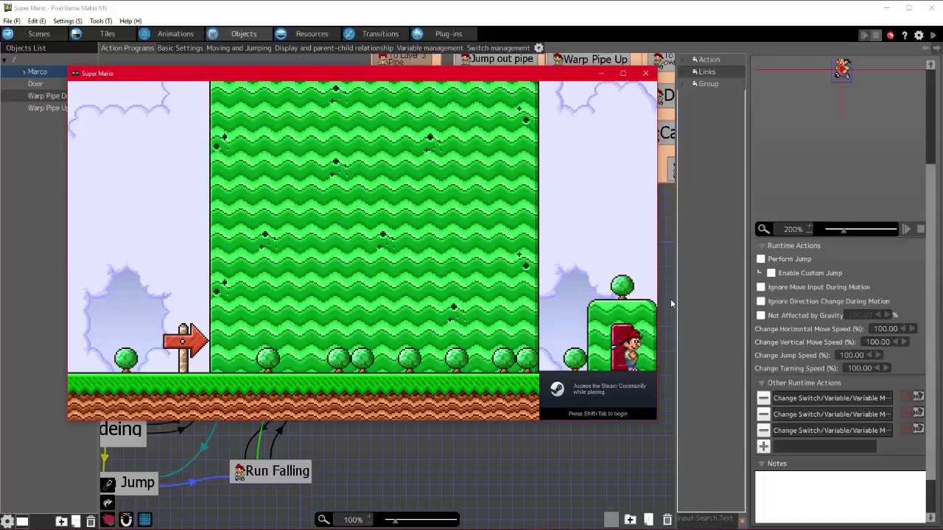
key("Left")
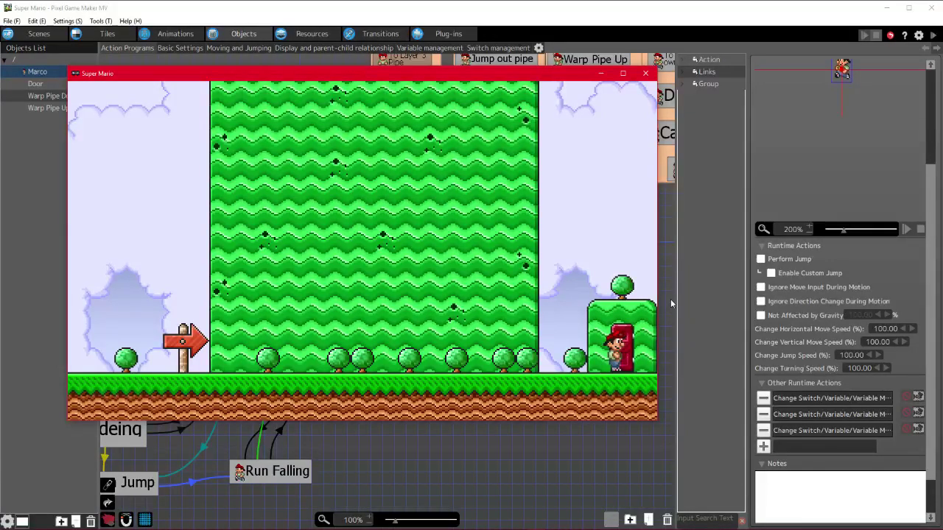
key("Up")
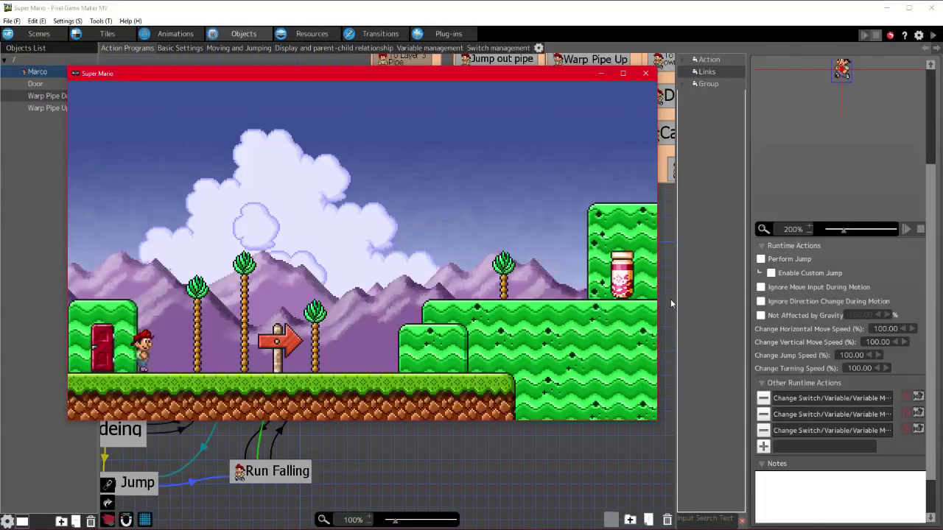
key("Right")
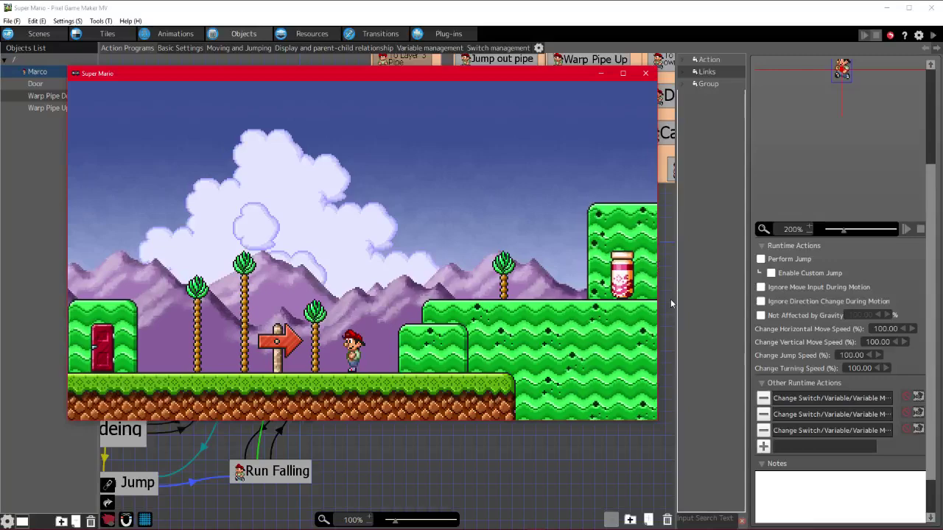
left_click(671, 303)
- Check the change conditions of the Out Door to Out Door Run link, including its Finished Showing All Motion setting
middle_click_drag(553, 211, 362, 339)
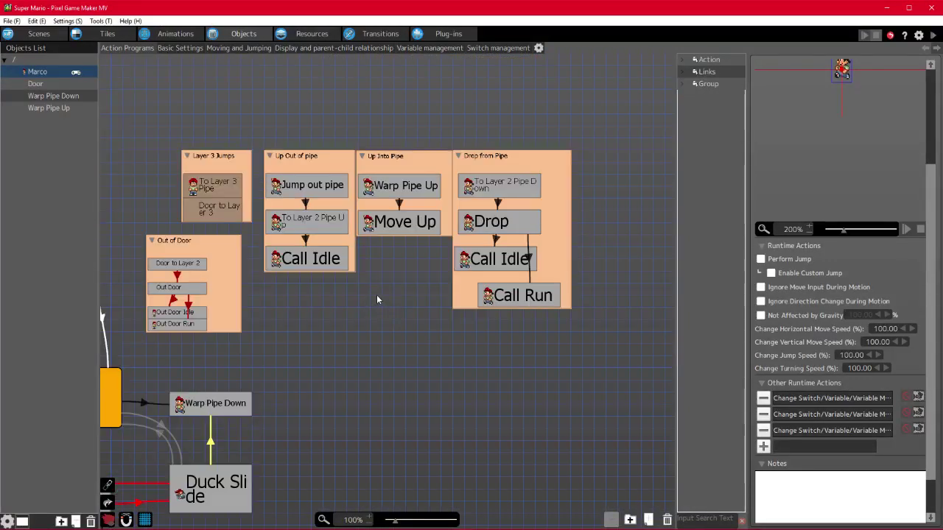
left_click(176, 324)
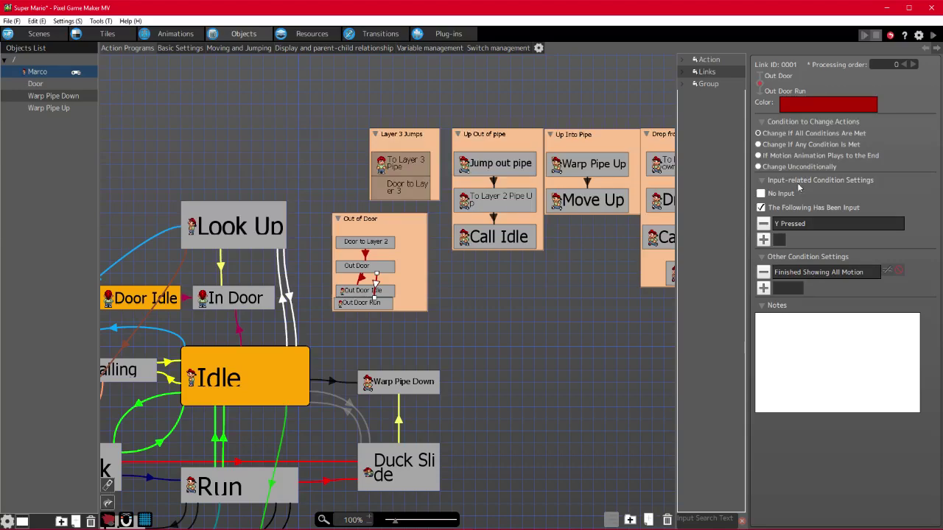
left_click(787, 155)
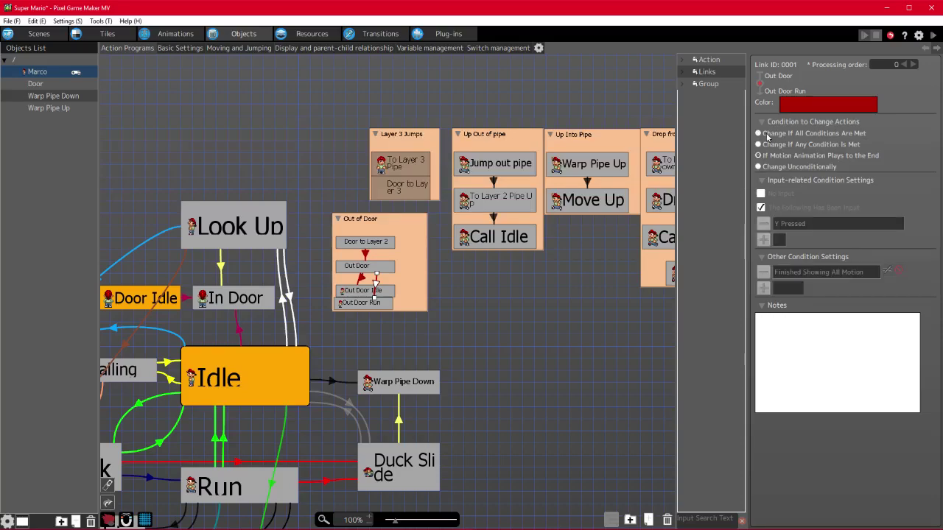
left_click(768, 135)
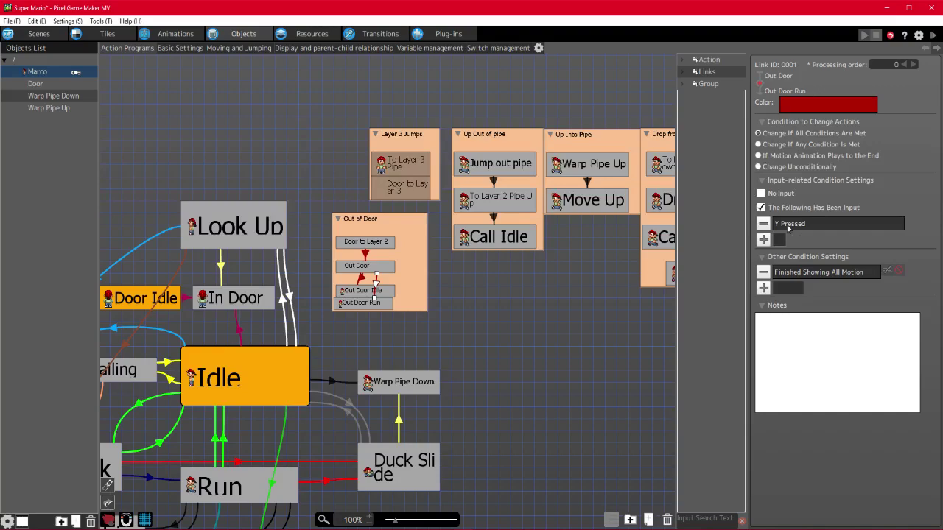
double_click(820, 272)
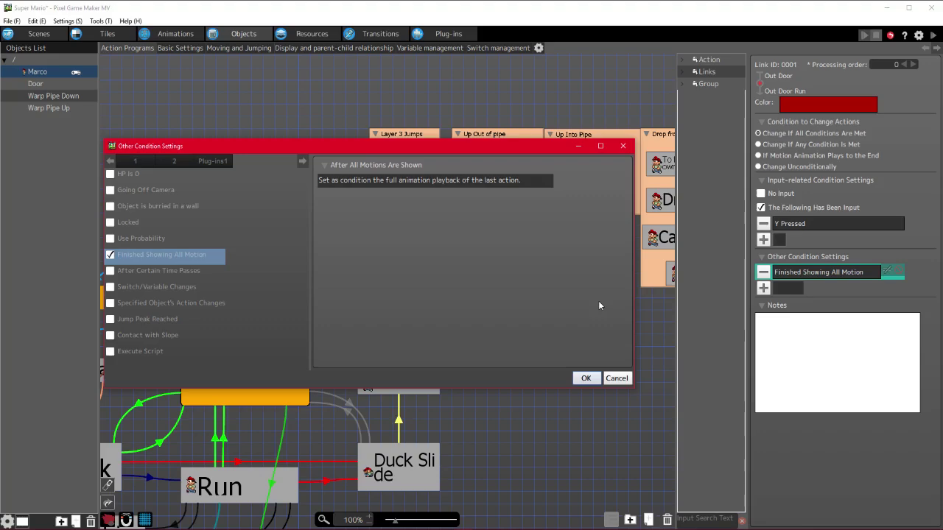
left_click(588, 378)
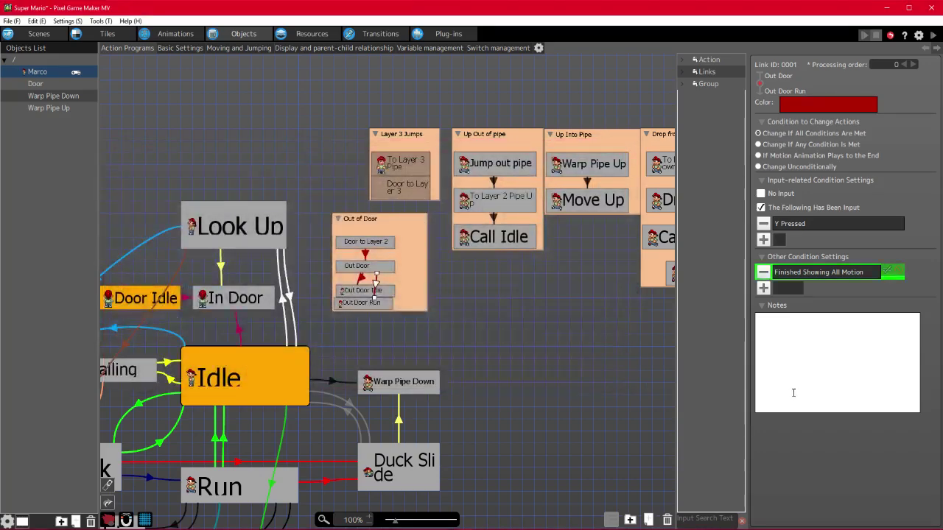
- Check which action the Execute Object Action calls in the Out Door Run and Out Door Idle boxes
left_click(360, 305)
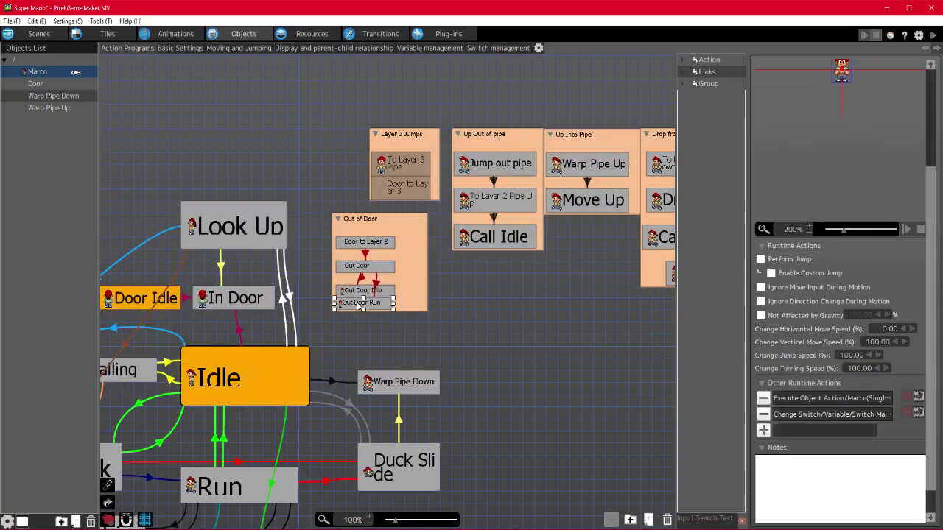
left_click(835, 398)
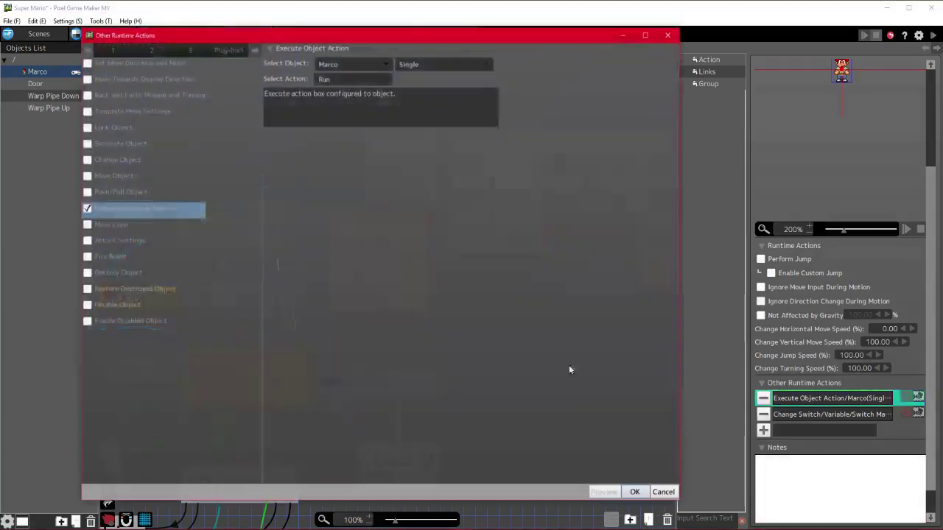
left_click(635, 494)
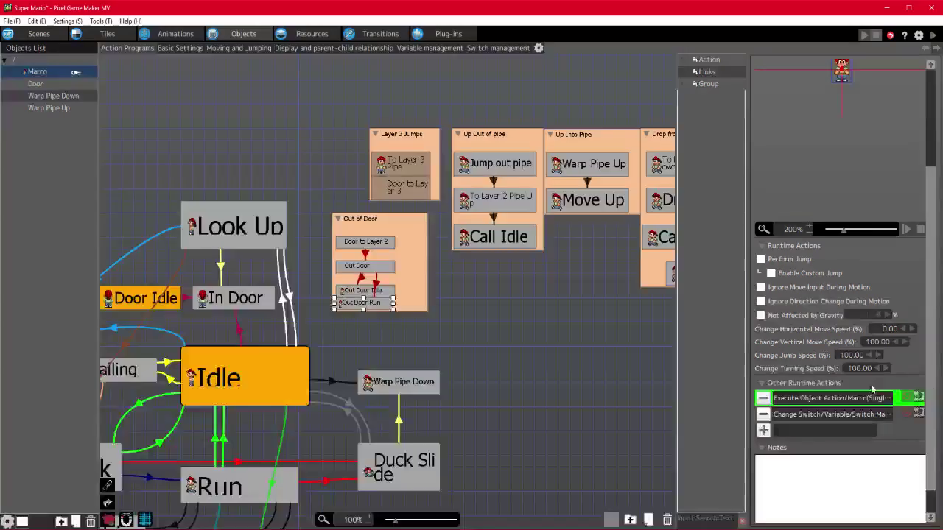
double_click(825, 400)
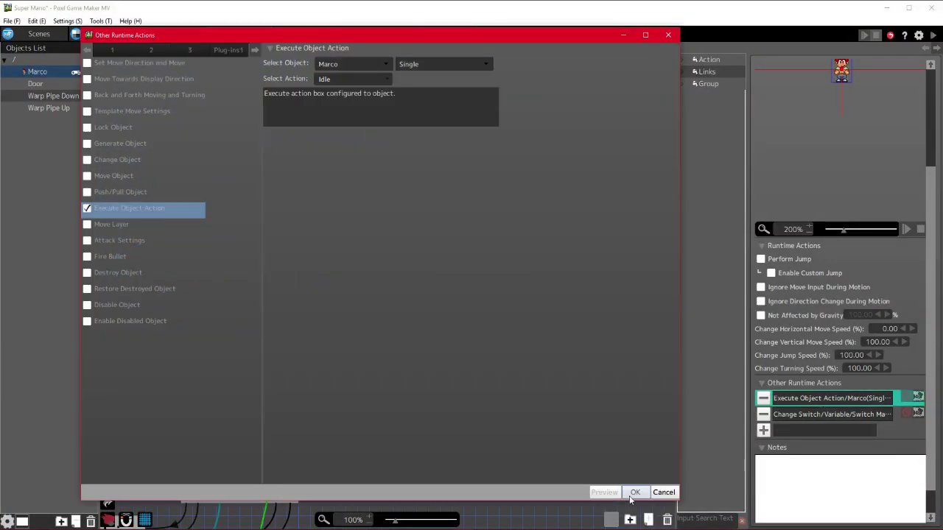
left_click(633, 495)
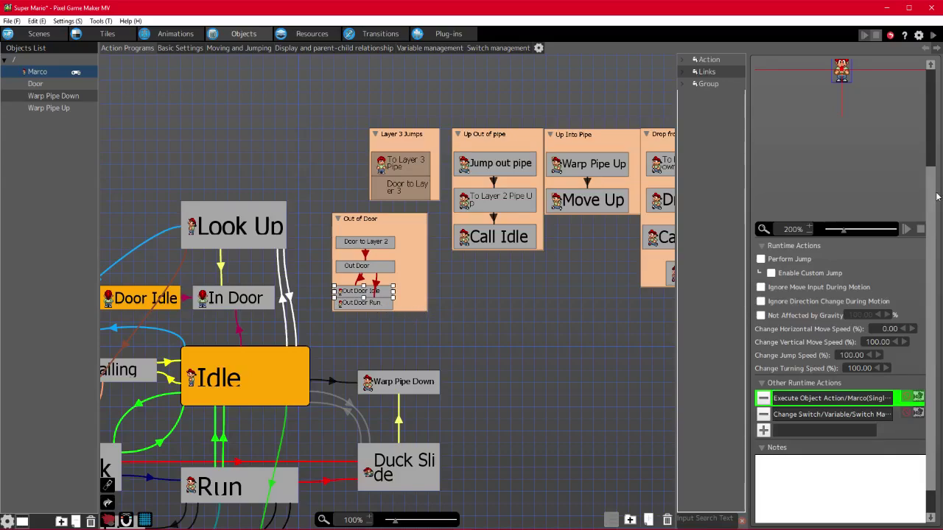
- Preview the Out Door action's Out of Door motion and look over the settings of Out Door Idle and Out Door Run
left_click_drag(937, 197, 929, 124)
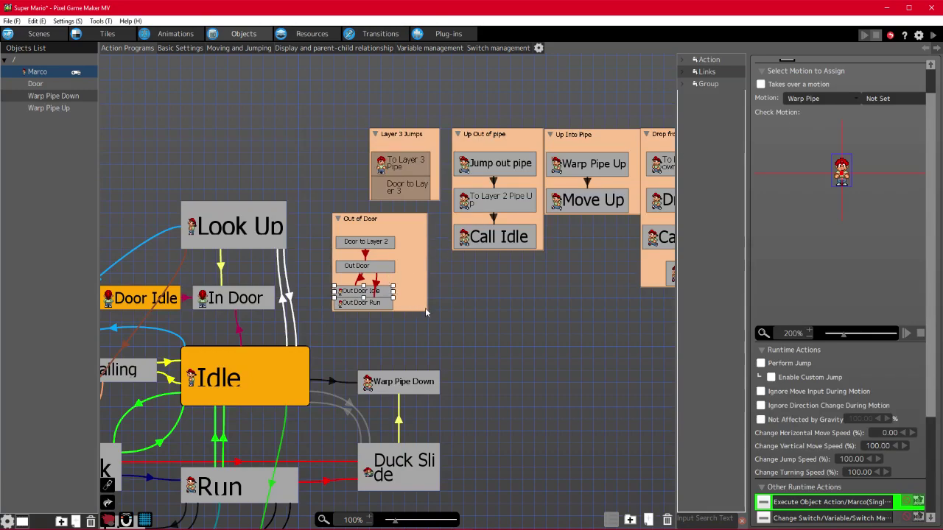
left_click(370, 305)
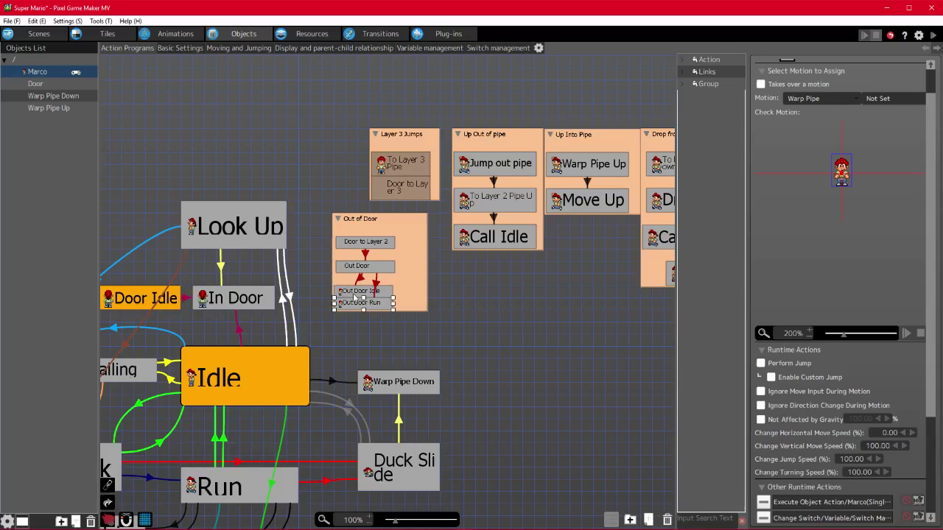
left_click(357, 266)
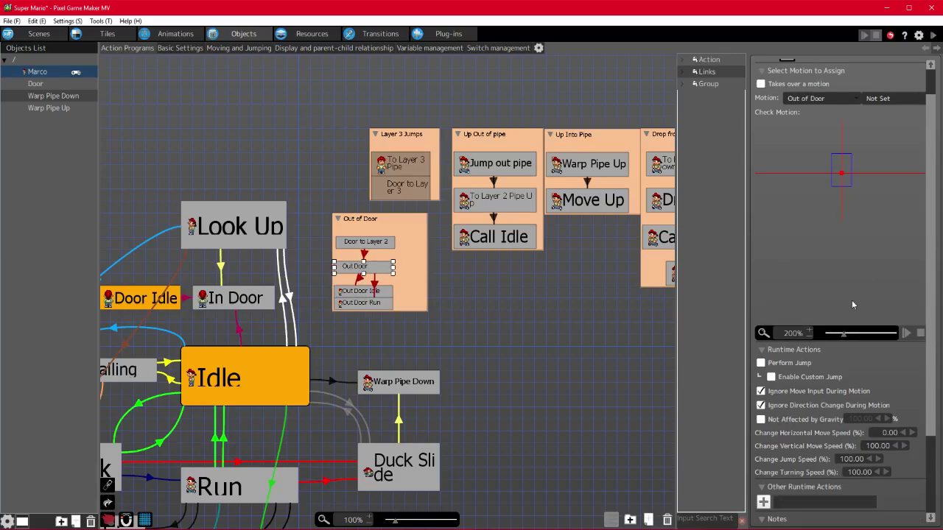
left_click(907, 333)
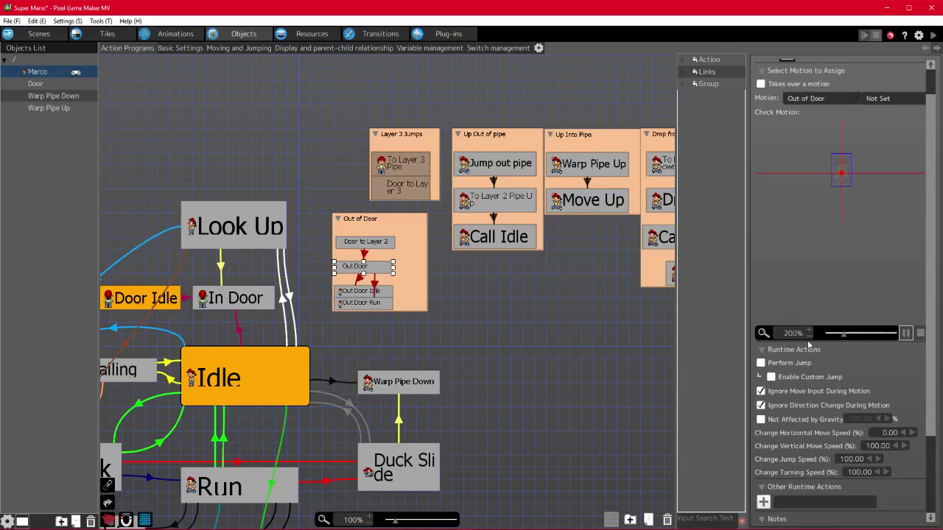
left_click(919, 334)
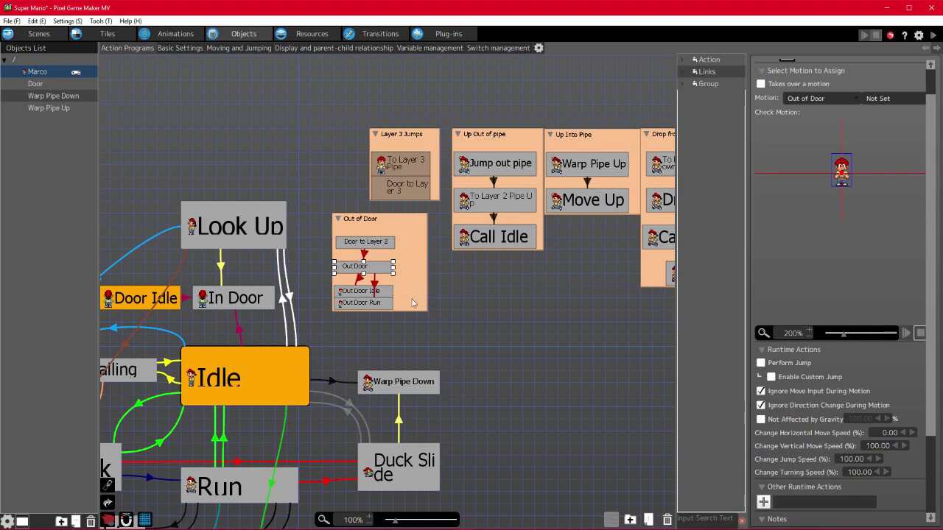
left_click(358, 293)
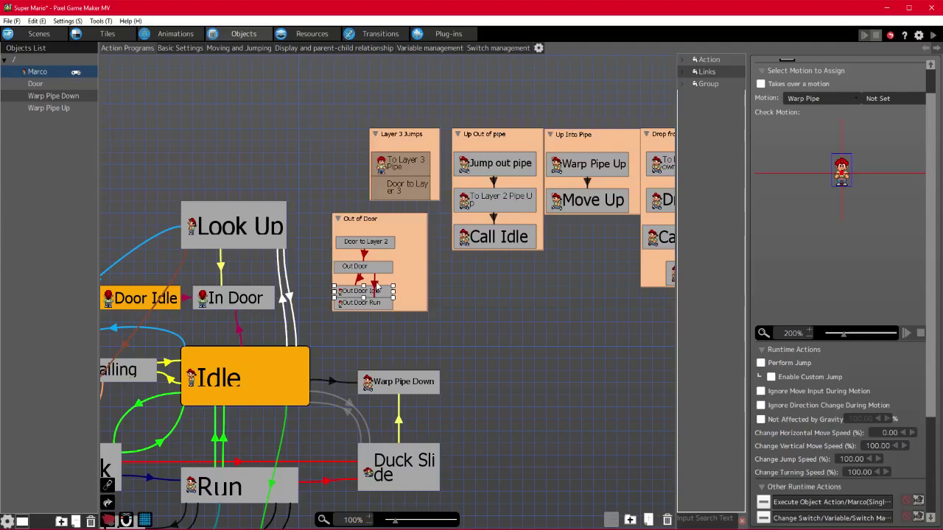
left_click(378, 302)
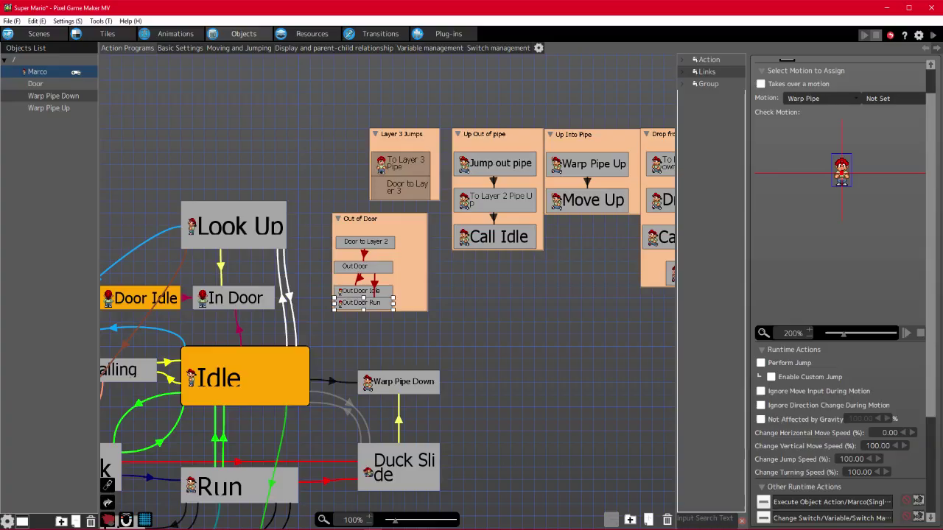
key("alt+Tab")
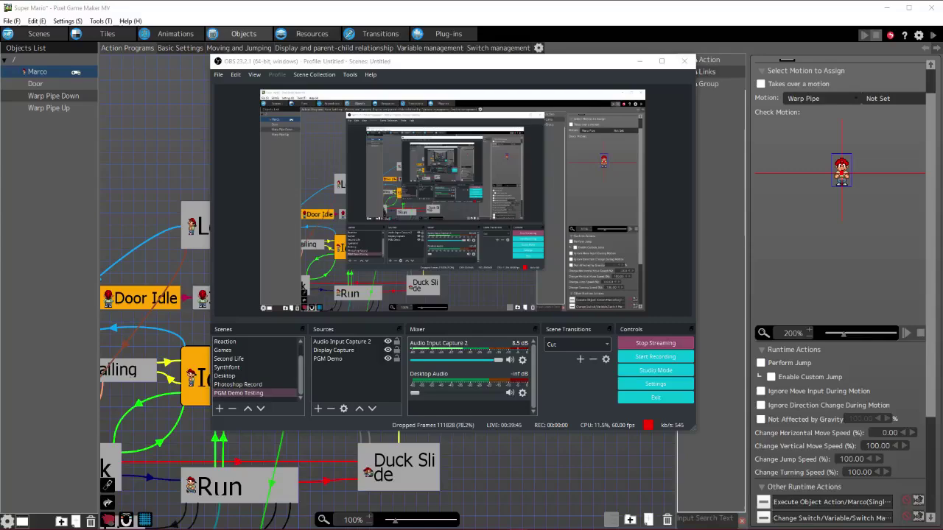
left_click(642, 62)
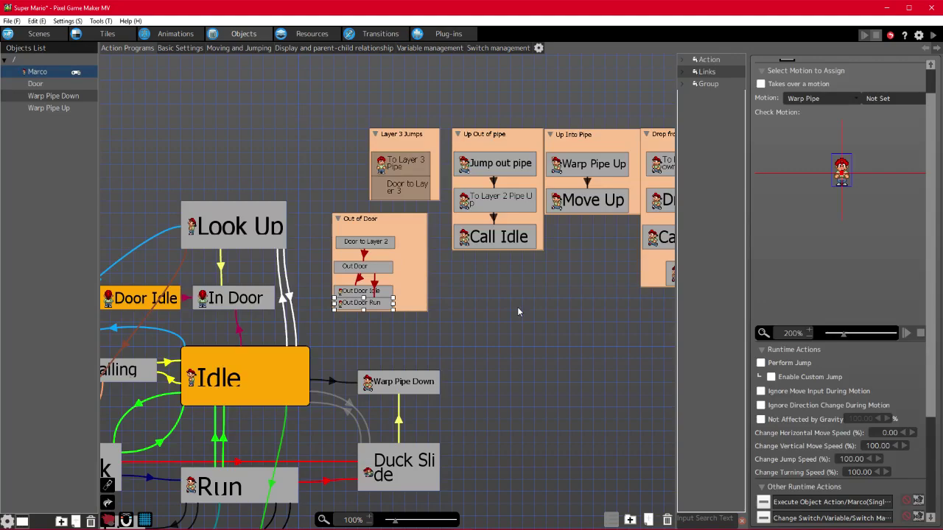
- Add a ← Pressed input condition to the Out Door to Out Door Run link, alongside Y Pressed
left_click(375, 286)
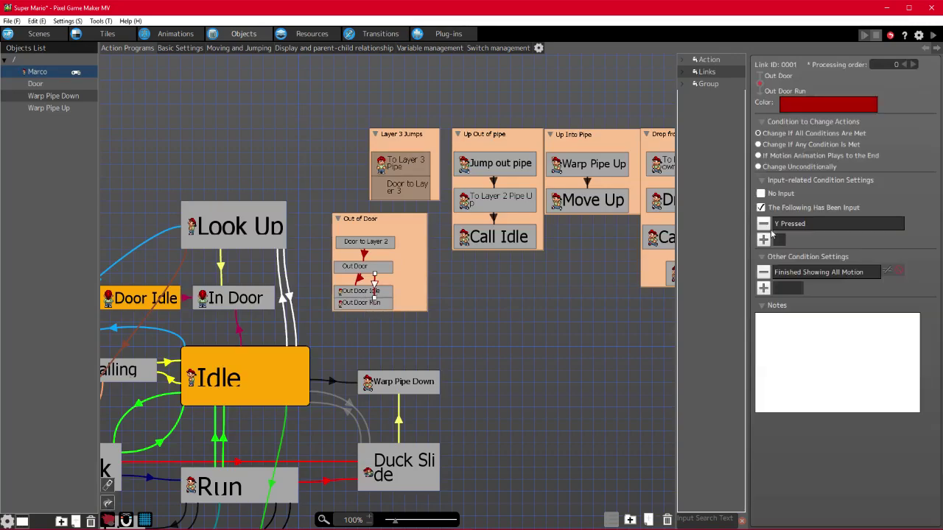
double_click(781, 224)
left_click(298, 113)
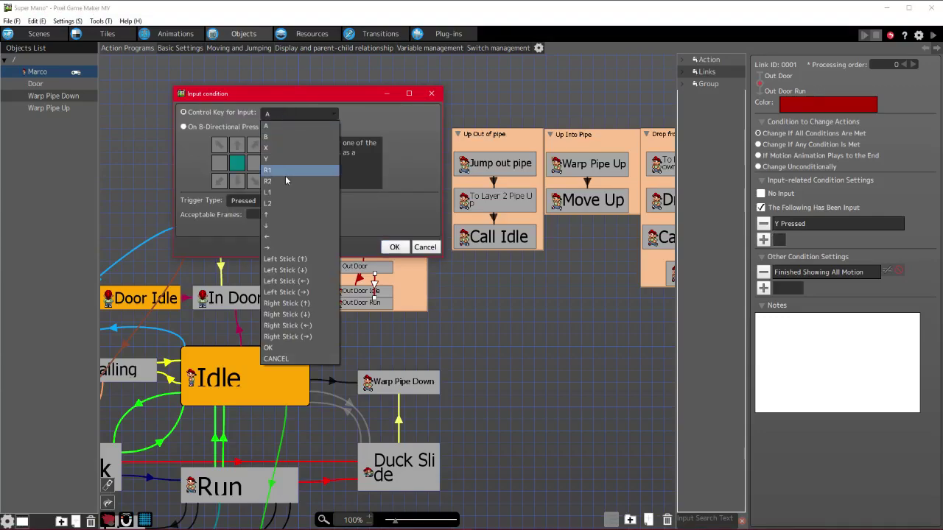
left_click(288, 237)
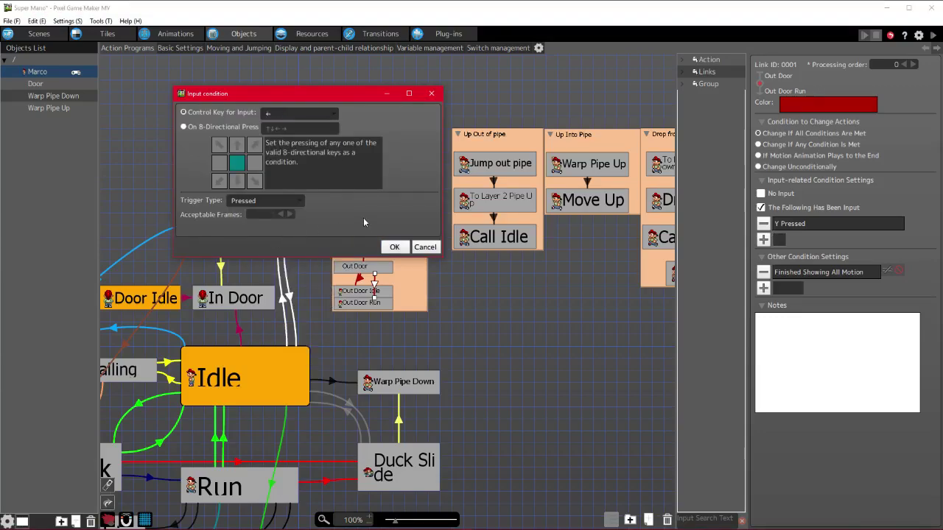
left_click(394, 246)
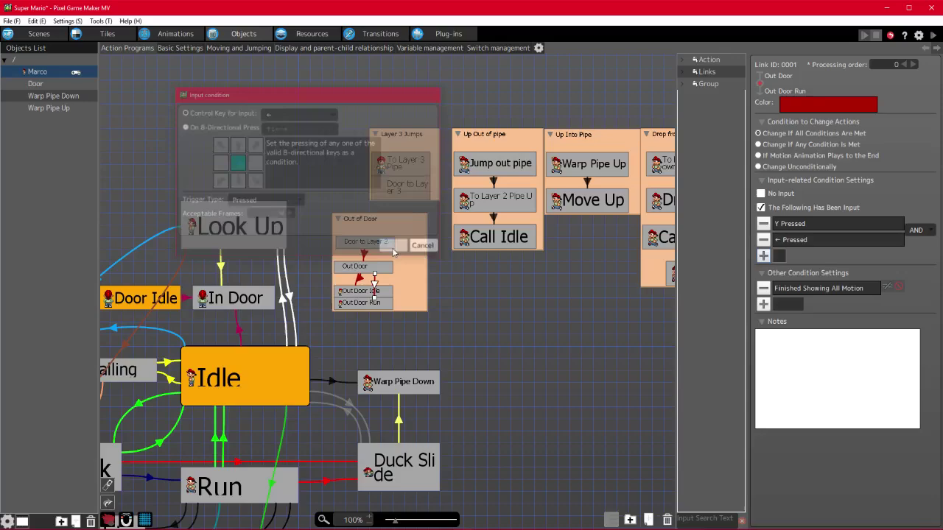
- Add an OR alternative of Y Pressed AND → Pressed to the Out Door to Out Door Run link's input conditions
left_click(764, 256)
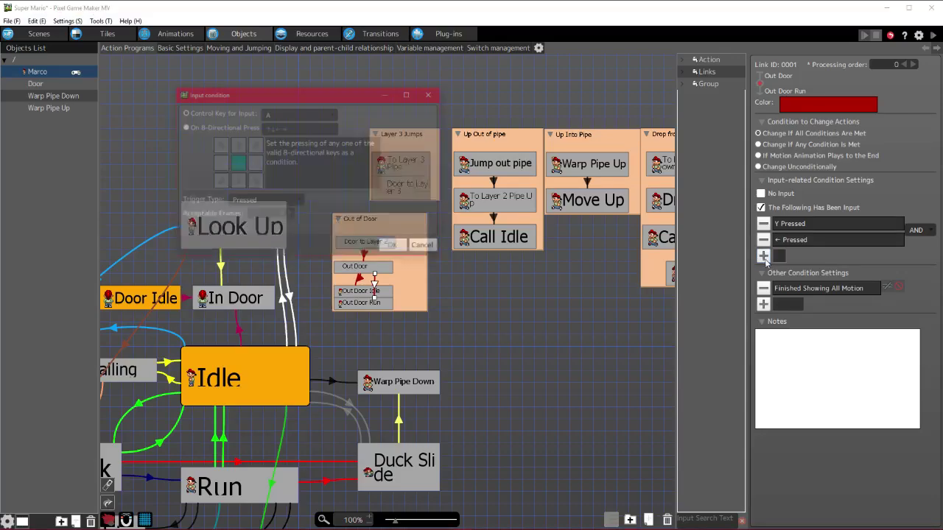
left_click(298, 114)
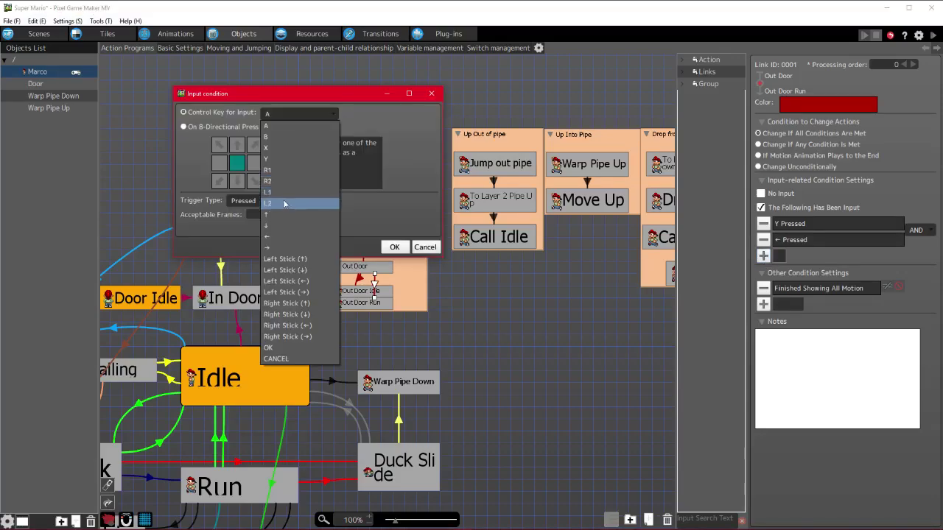
left_click(267, 159)
left_click(395, 247)
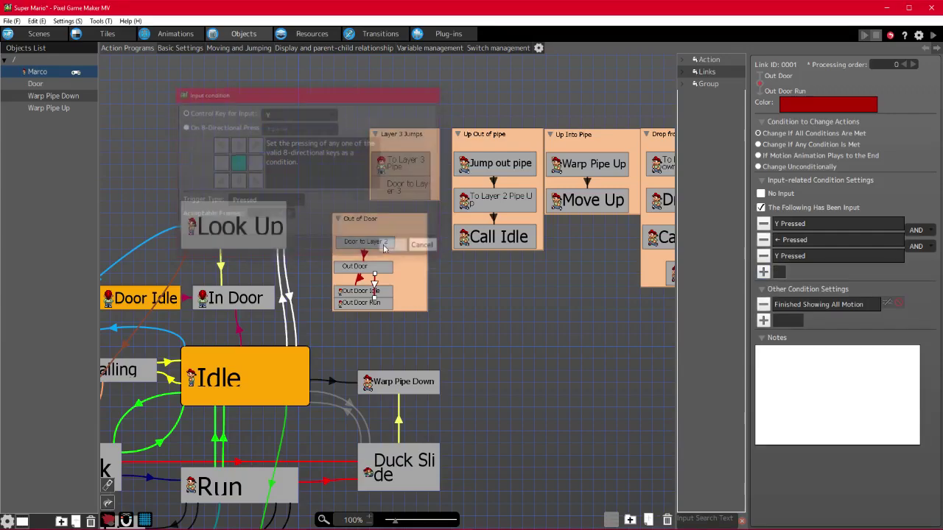
left_click(918, 247)
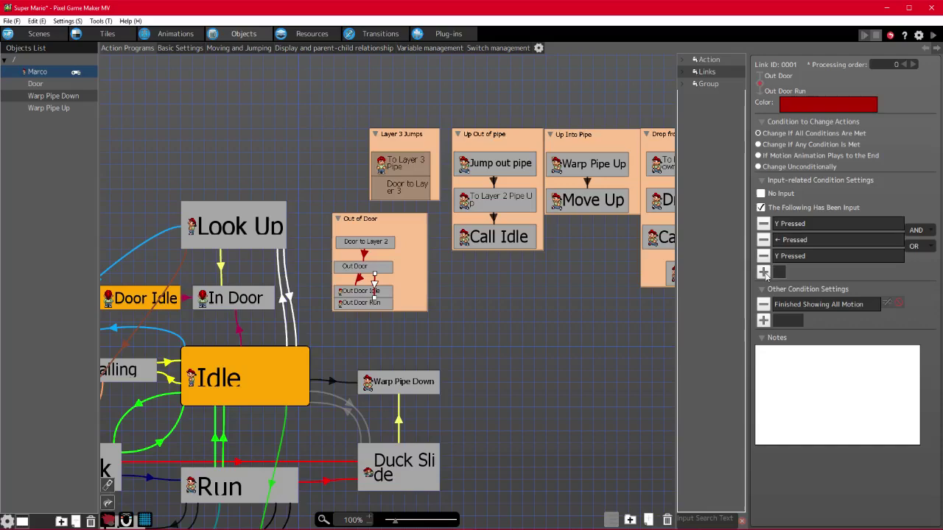
left_click(764, 272)
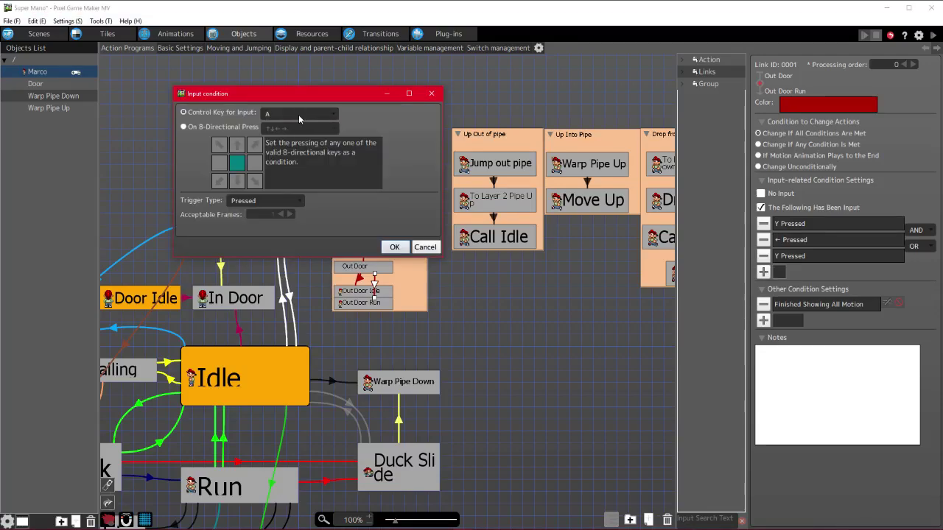
left_click(298, 114)
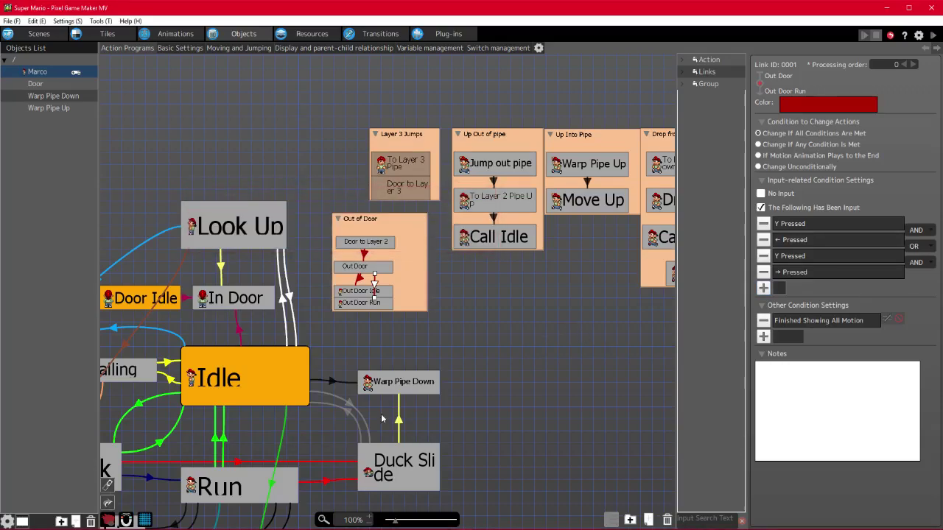
- Add a ← Released input condition to the Out Door to Out Door Idle link, alongside Y Released
left_click(235, 488)
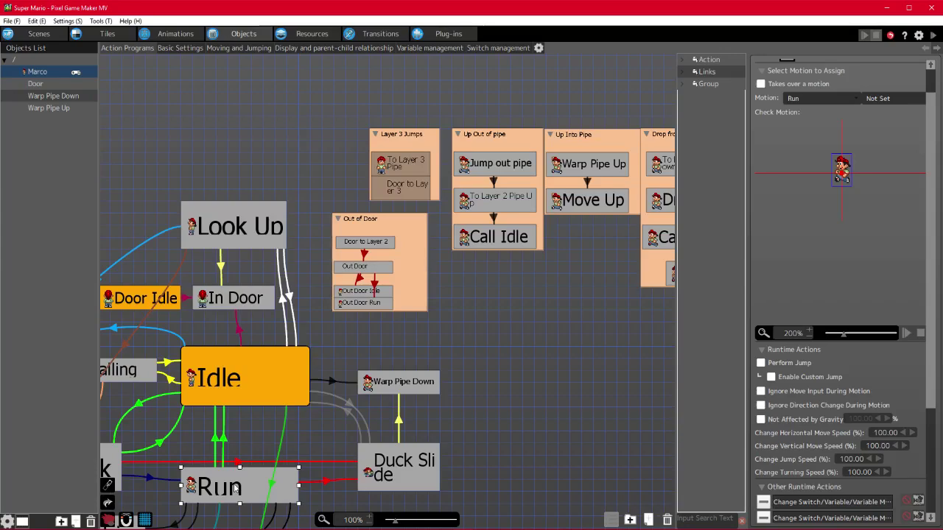
left_click(372, 306)
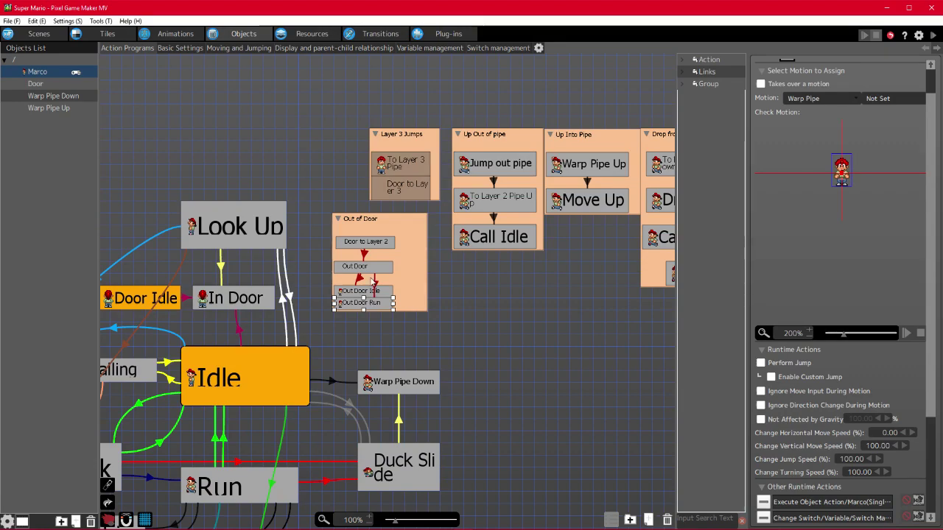
left_click(374, 282)
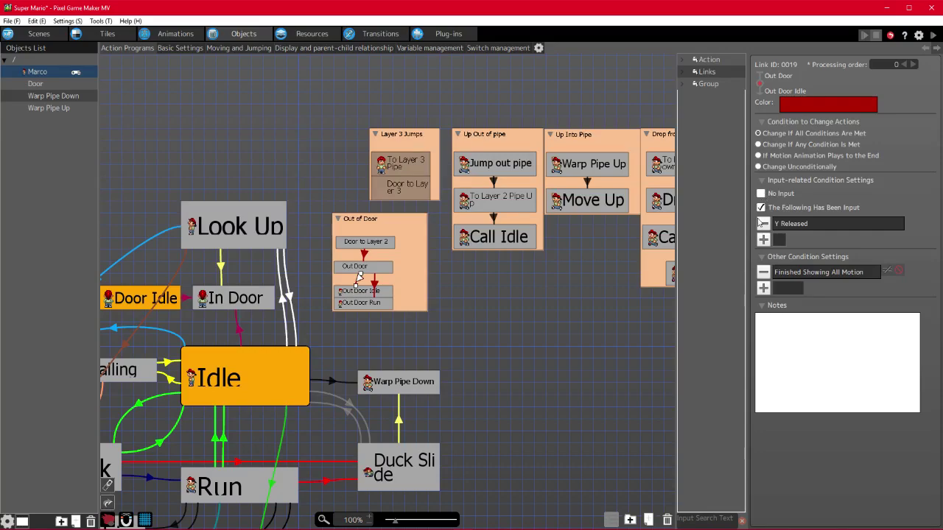
left_click(764, 239)
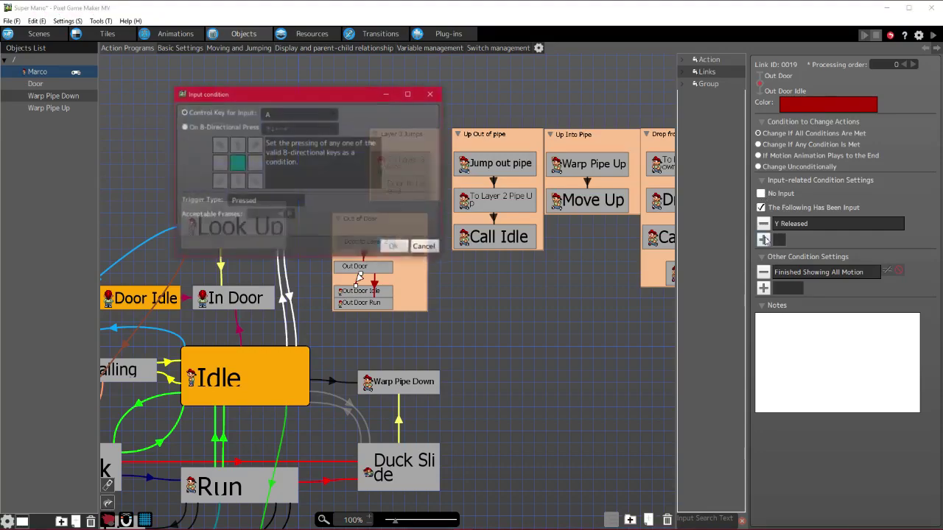
left_click(307, 116)
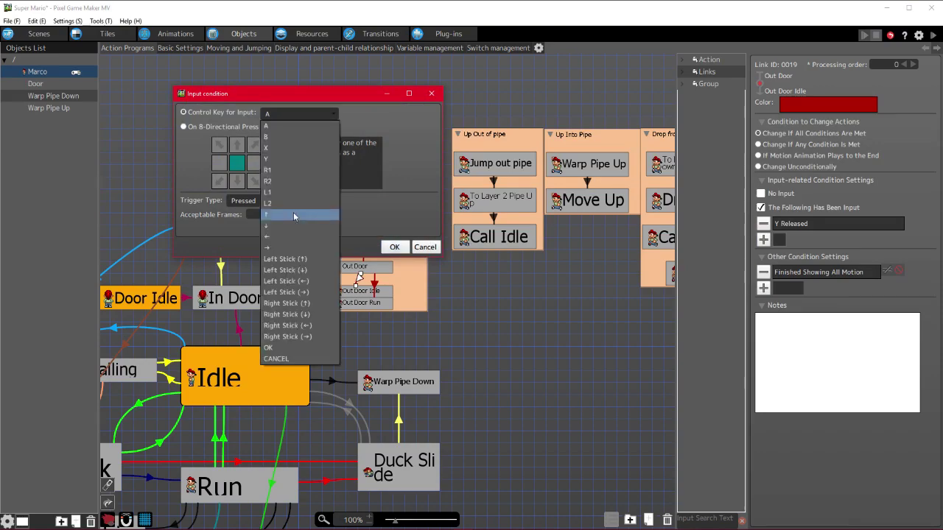
left_click(294, 216)
left_click(266, 201)
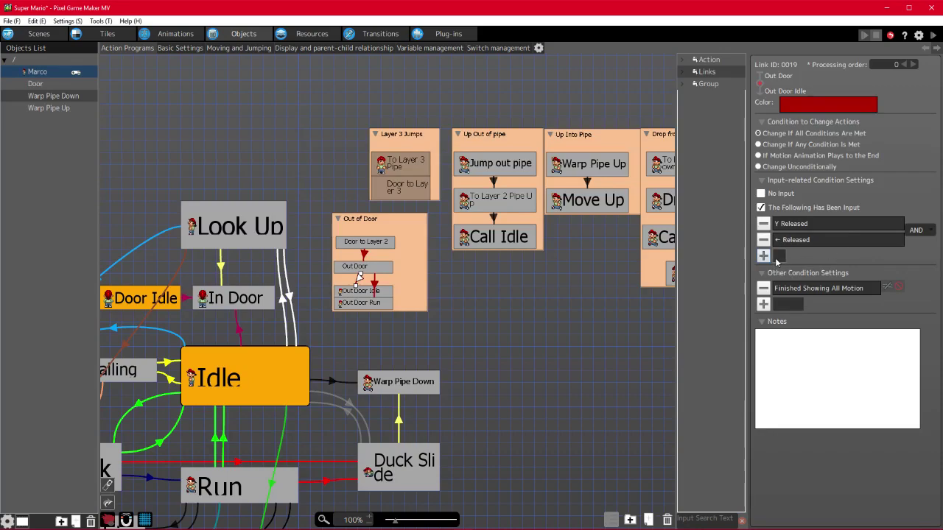
- Add an OR alternative of Y Released AND → Released to the Out Door to Out Door Idle link's input conditions
left_click(763, 256)
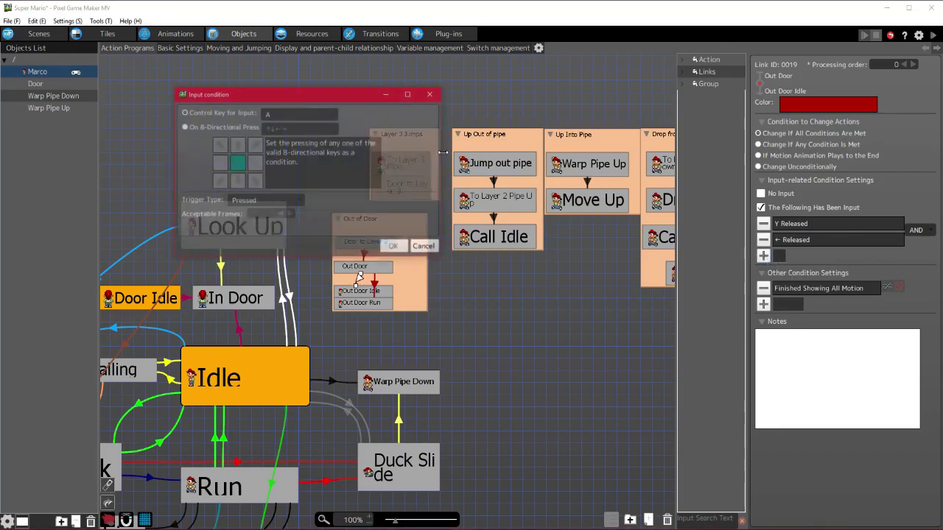
left_click(293, 113)
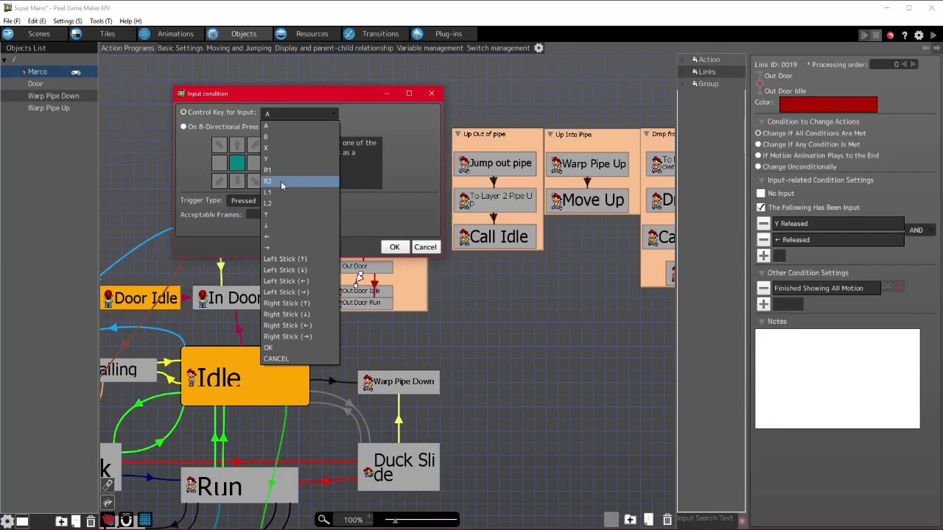
left_click(268, 159)
left_click(264, 201)
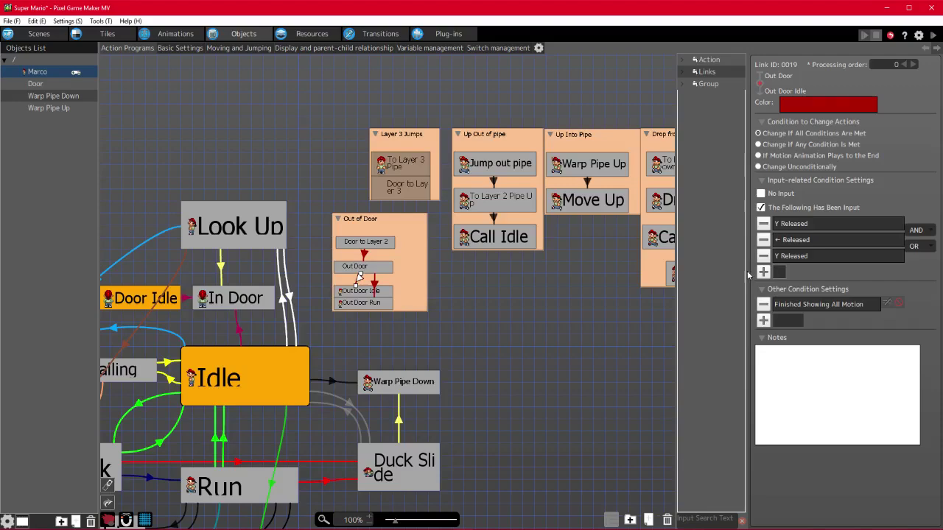
left_click(763, 273)
left_click(277, 115)
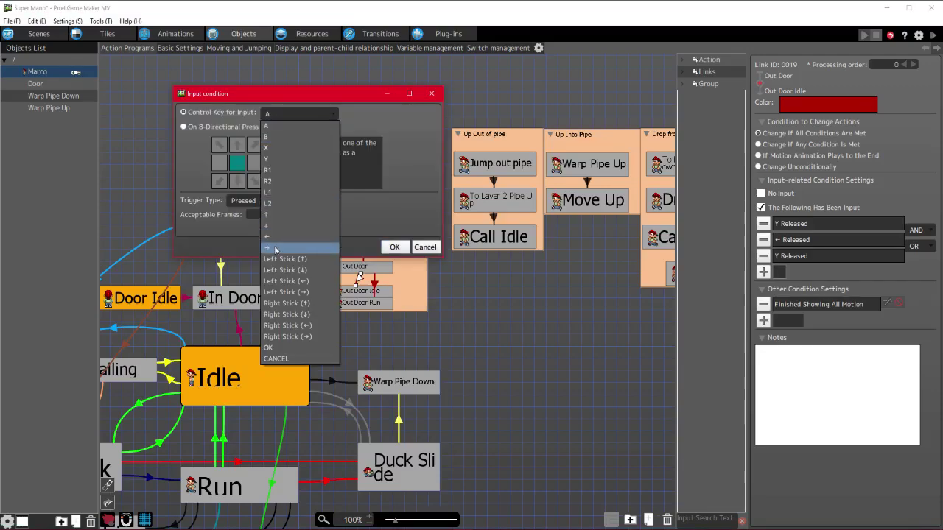
left_click(275, 250)
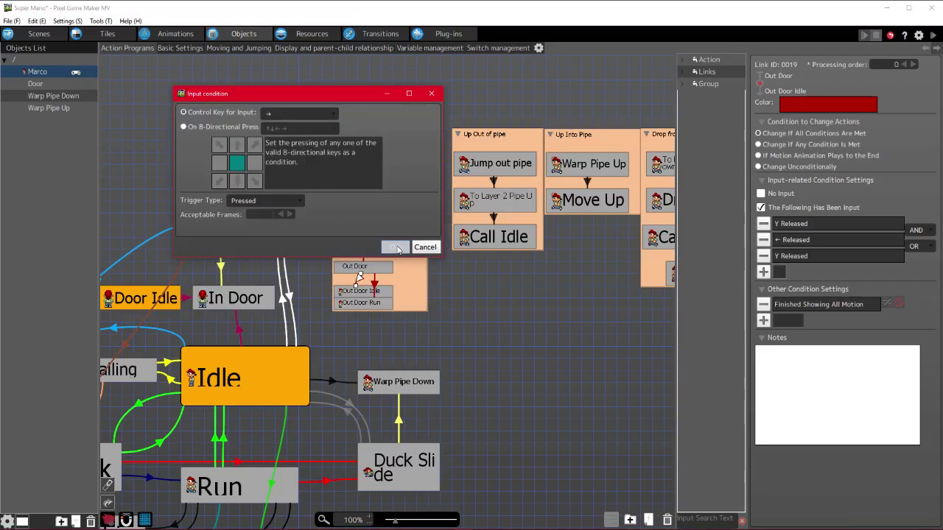
left_click(395, 247)
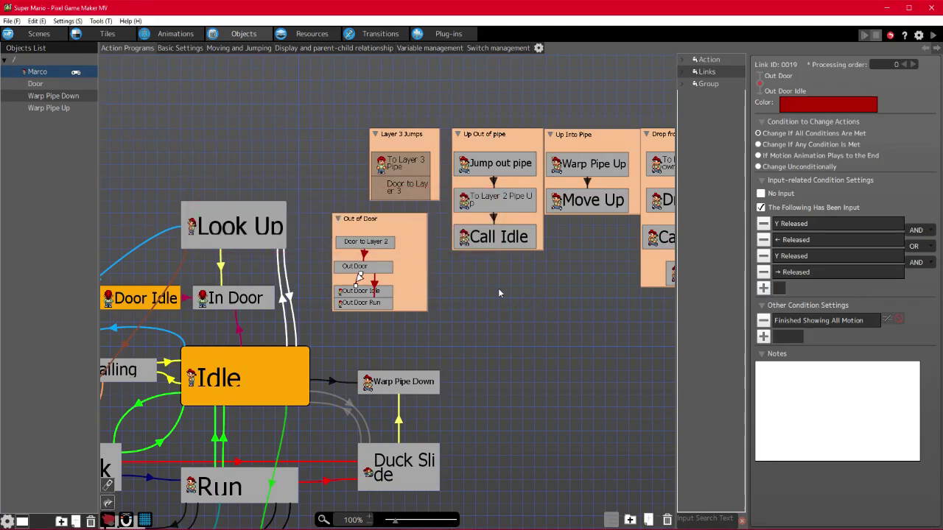
- Add a ← Released input condition to the Drop to Call Idle link, alongside Y Released
middle_click_drag(460, 324, 348, 320)
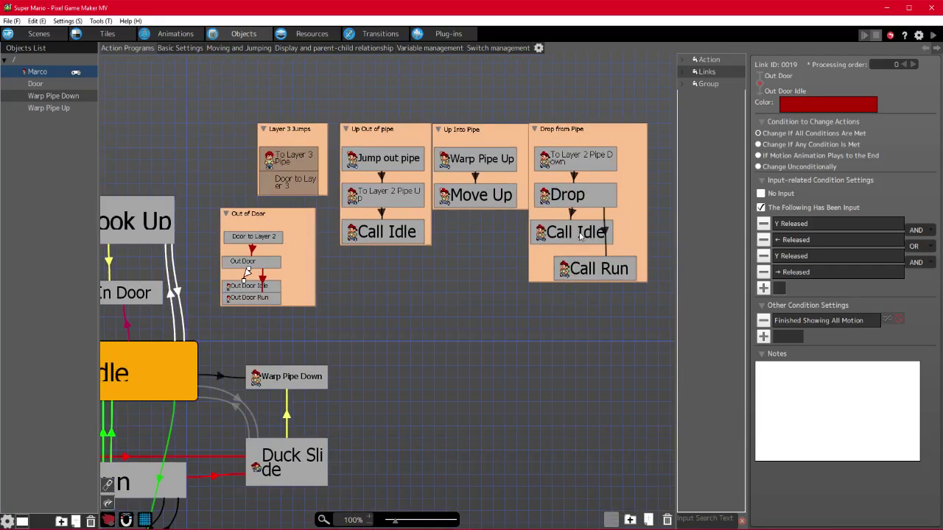
left_click(580, 271)
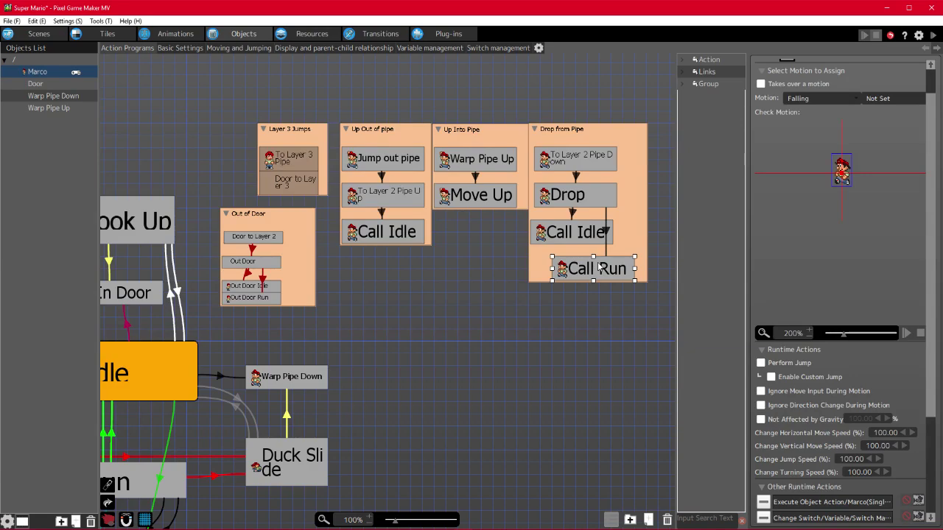
left_click(573, 214)
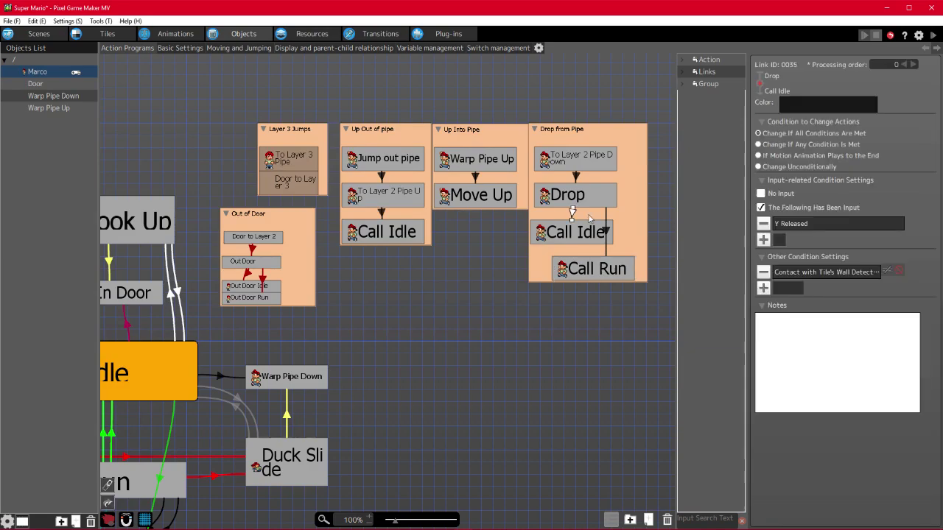
left_click(763, 239)
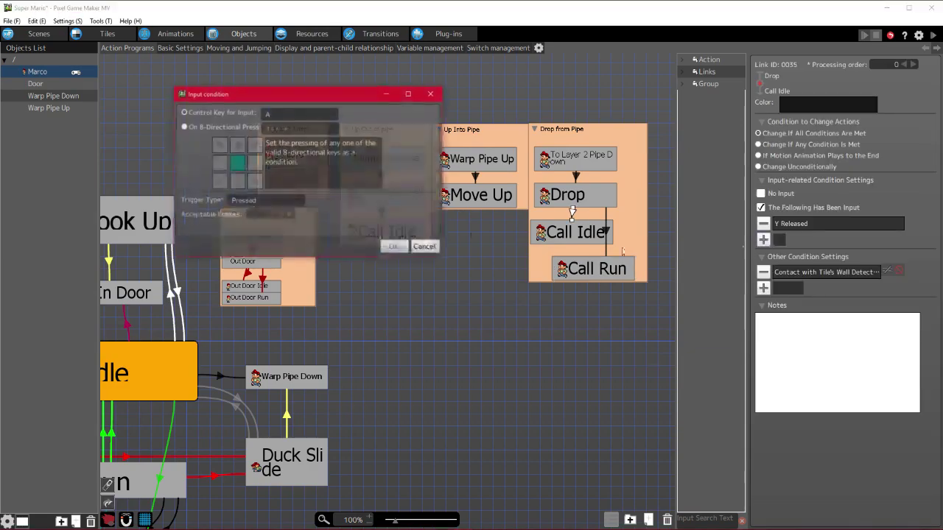
left_click(298, 114)
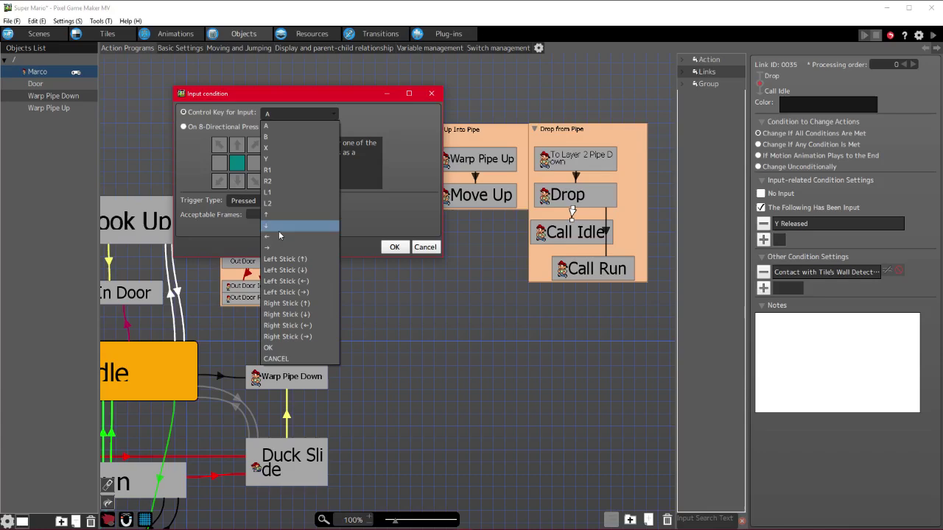
left_click(280, 236)
left_click(289, 201)
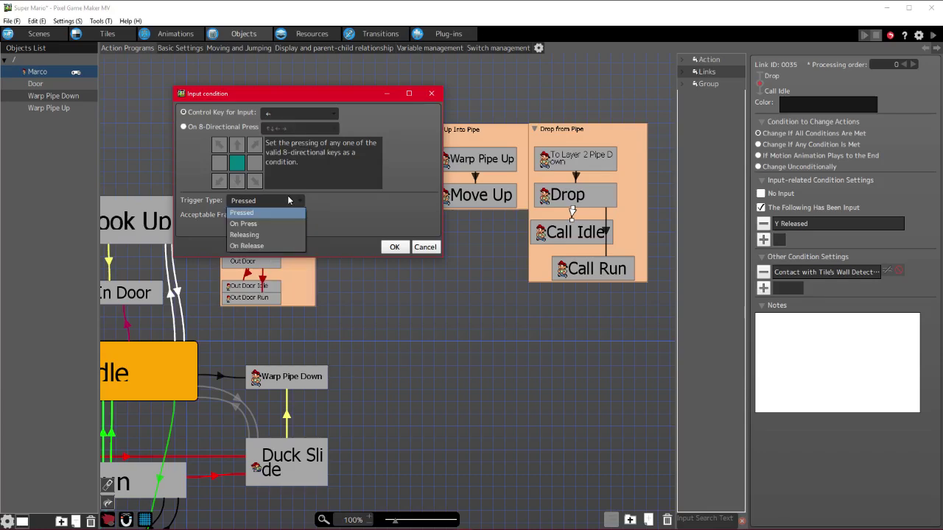
left_click(247, 245)
left_click(394, 247)
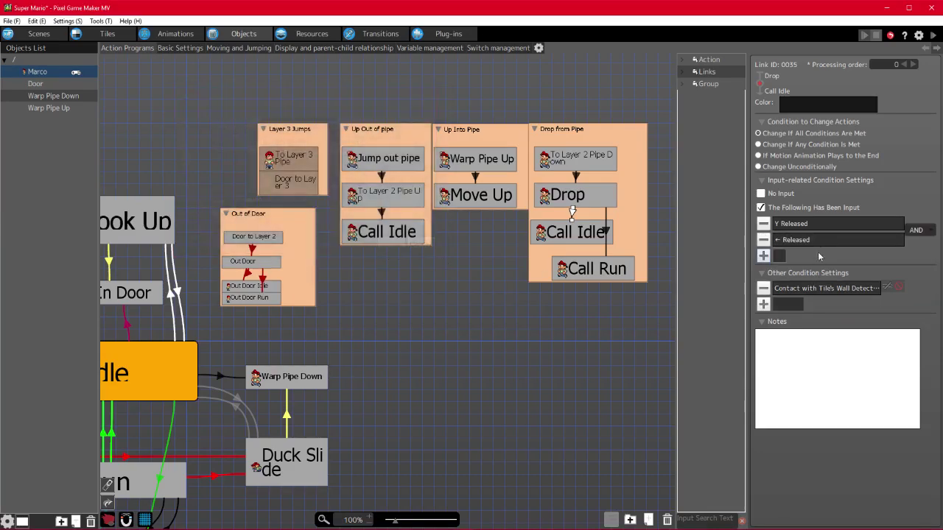
- Add a second Y Released input condition to the Drop to Call Idle link, joined with OR
left_click(763, 256)
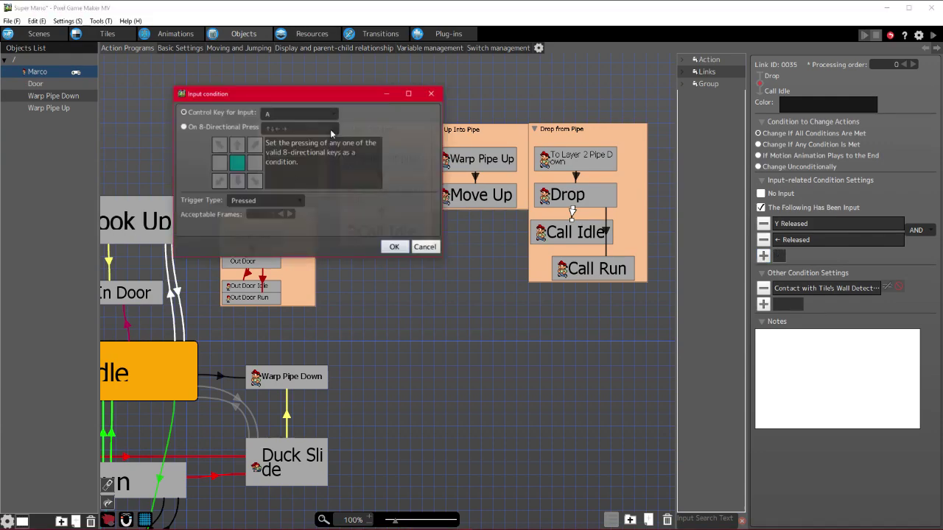
left_click(330, 113)
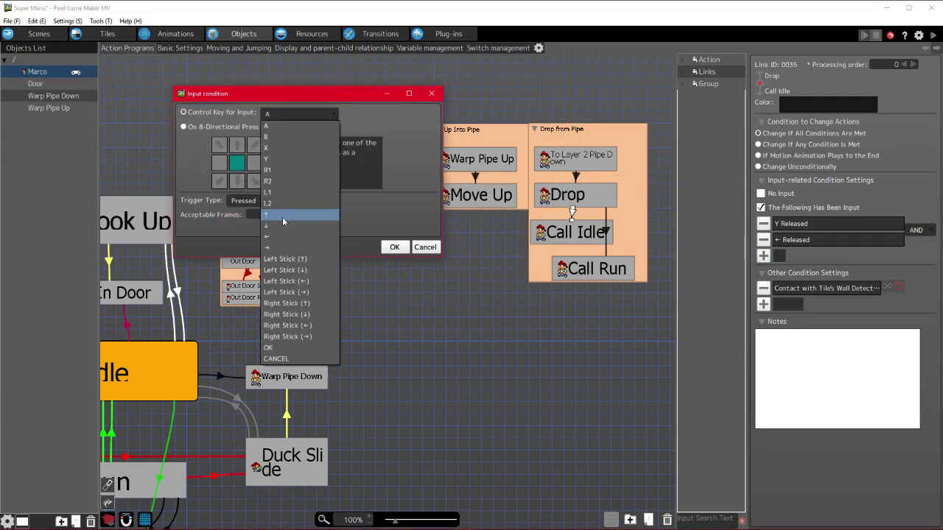
left_click(281, 159)
left_click(254, 201)
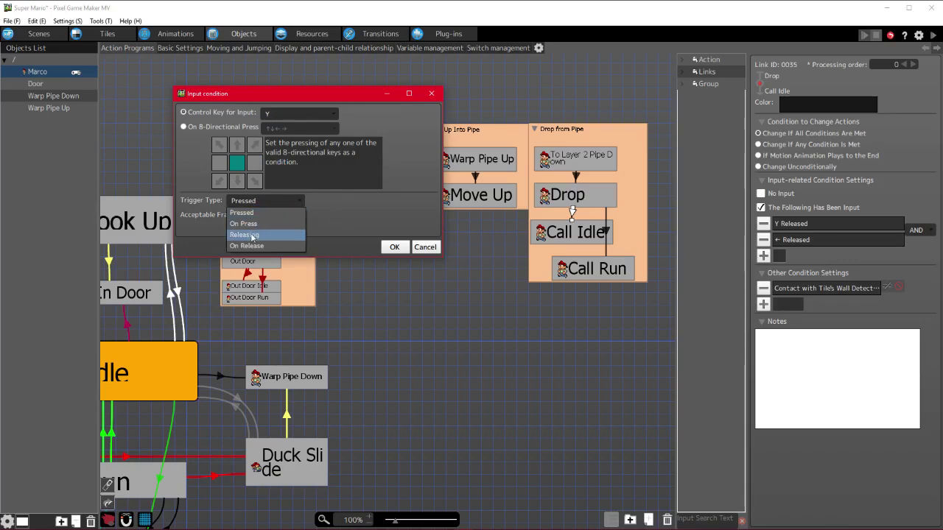
left_click(246, 235)
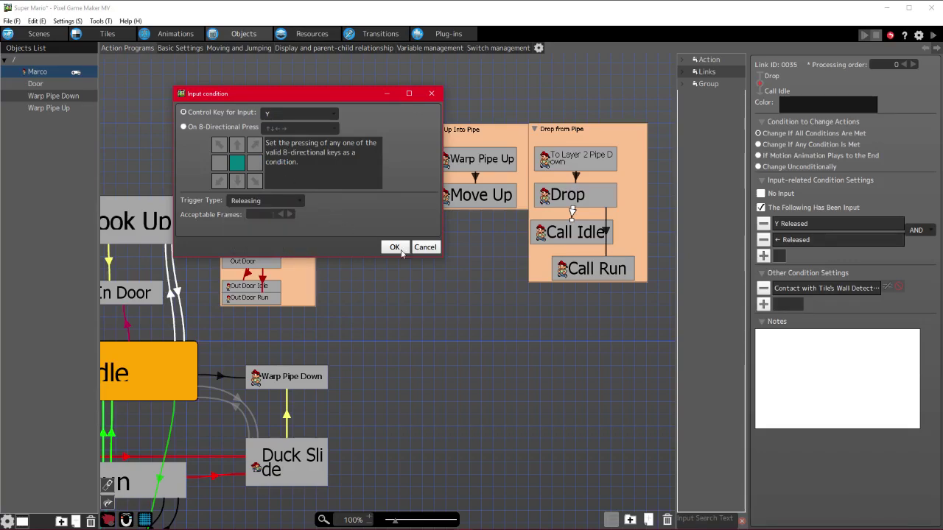
left_click(395, 248)
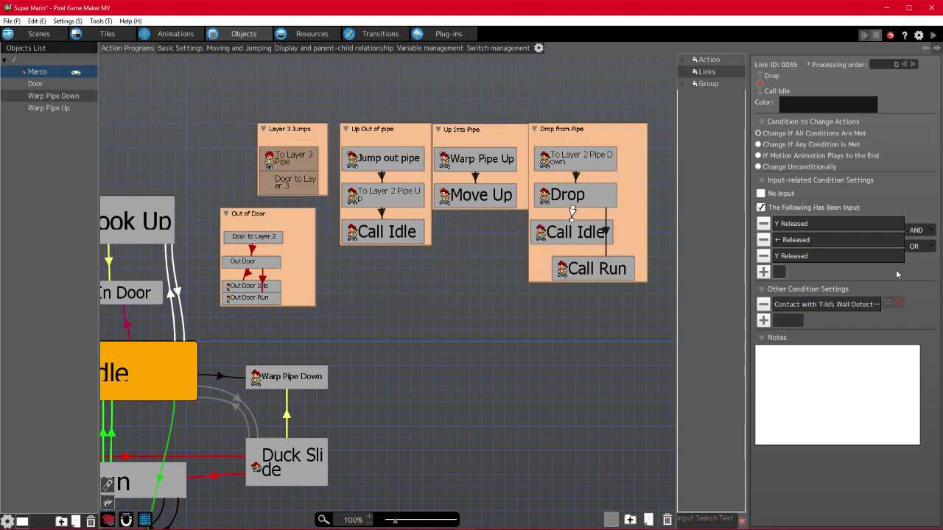
- Add a → Released input condition to the Drop to Call Idle link, joined with AND to the second Y Released
left_click(763, 272)
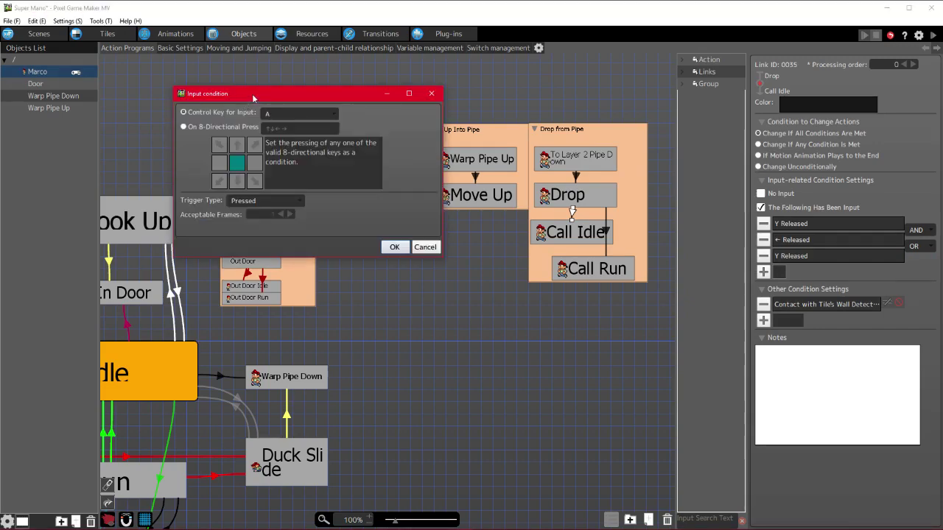
key("Right")
left_click(395, 247)
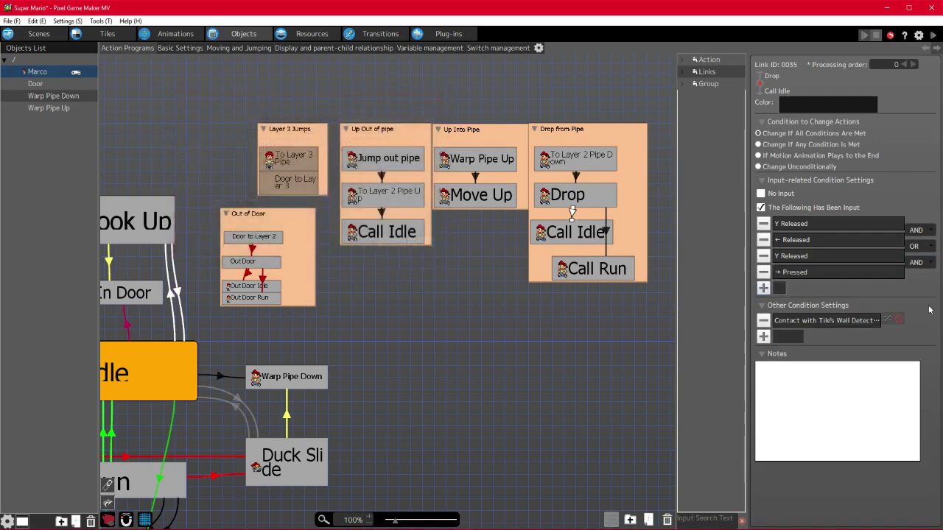
double_click(852, 274)
left_click(258, 202)
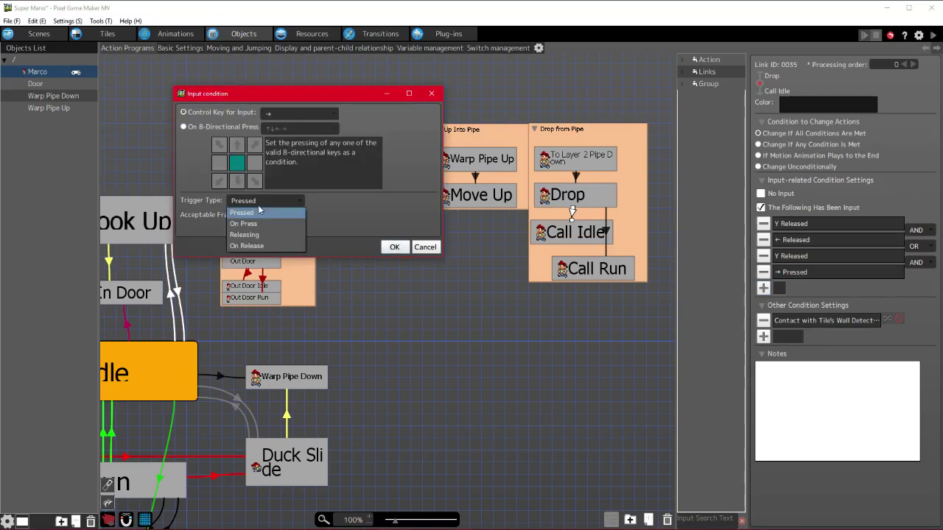
left_click(259, 234)
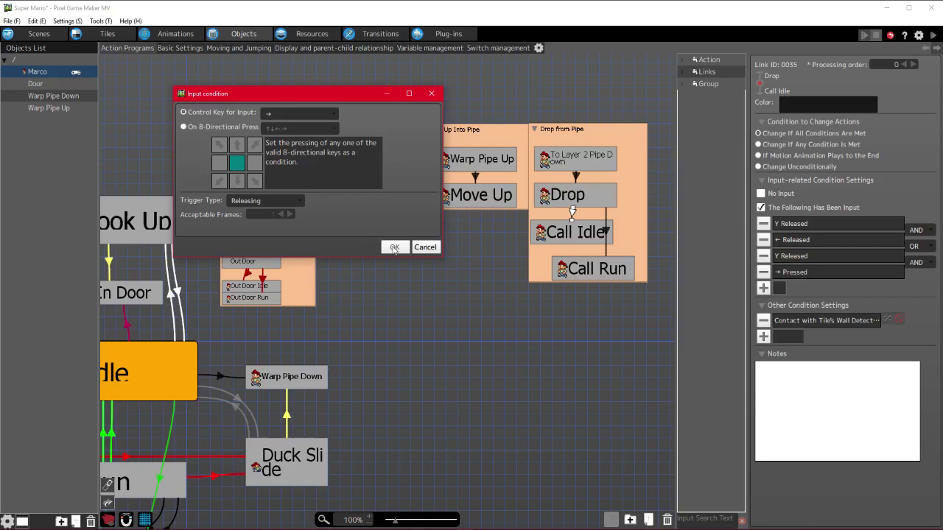
left_click(395, 248)
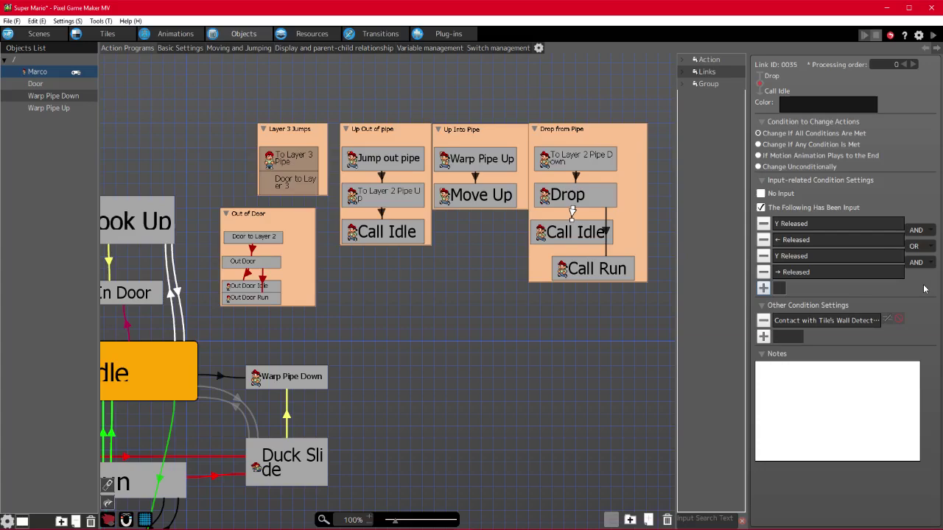
- Add a ← Pressed input condition to the Drop to Call Run link, alongside Y Pressed
left_click(605, 233)
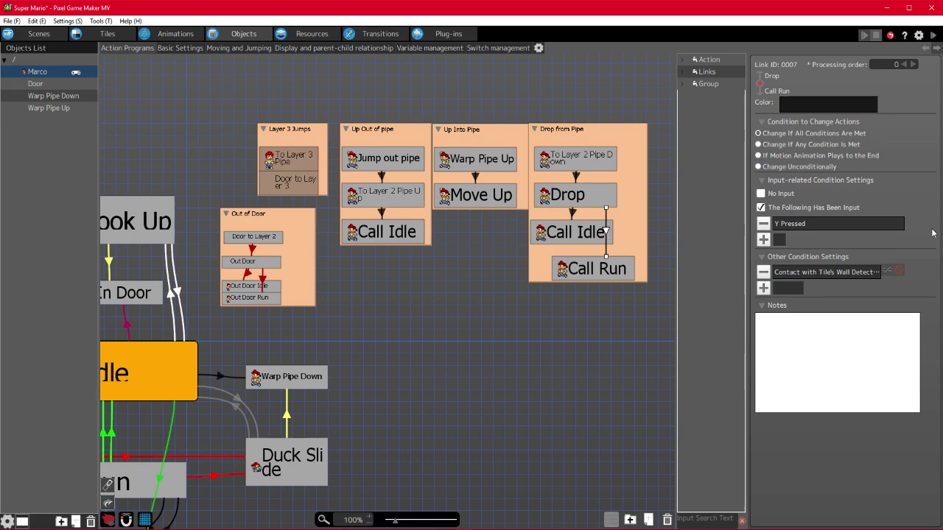
left_click(764, 240)
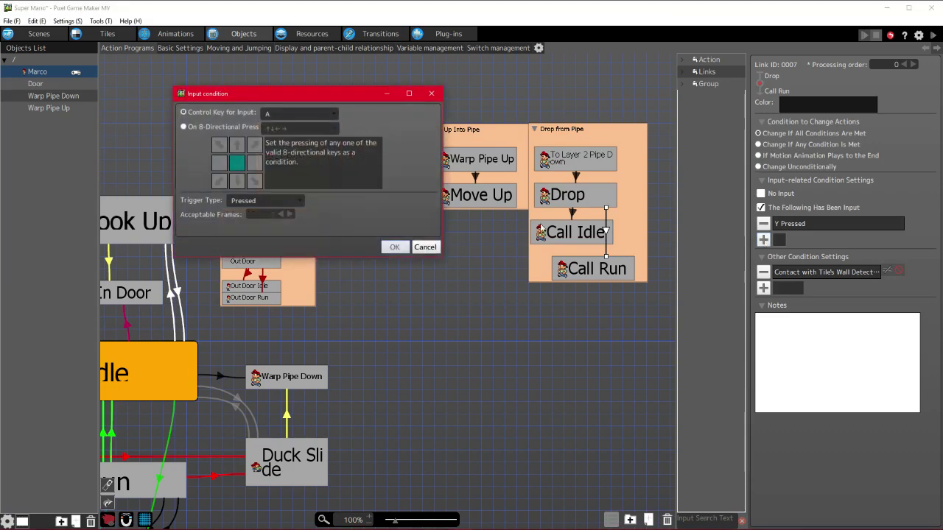
key("Left")
left_click(393, 248)
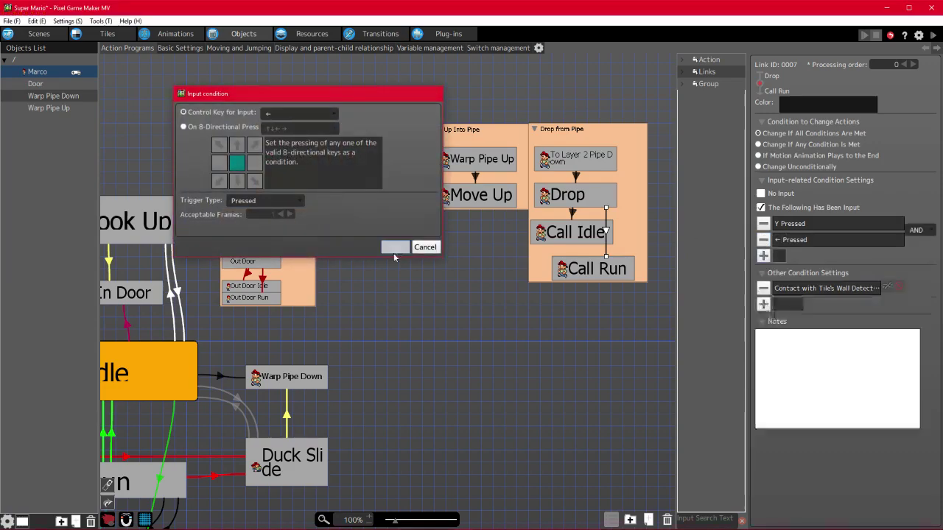
- Add an OR alternative of Y Pressed AND → Pressed to the Drop to Call Run link's input conditions
left_click(288, 114)
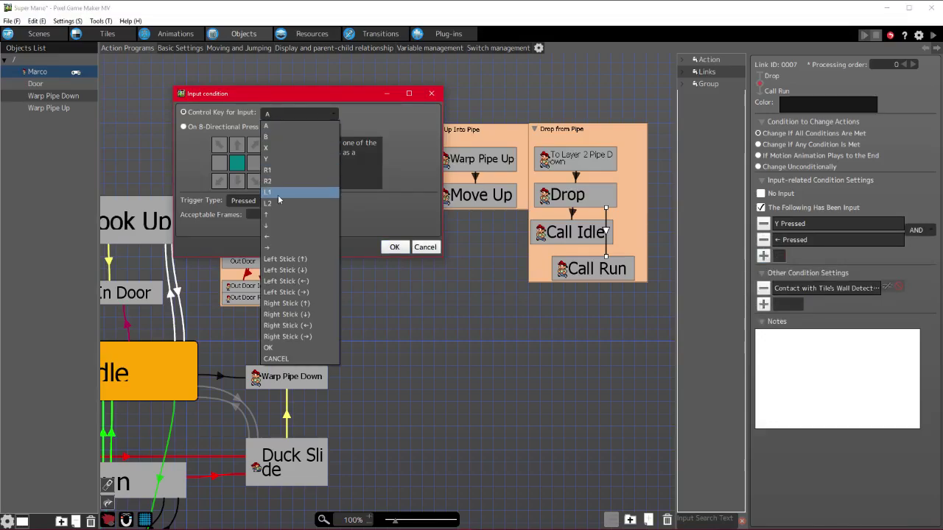
left_click(267, 159)
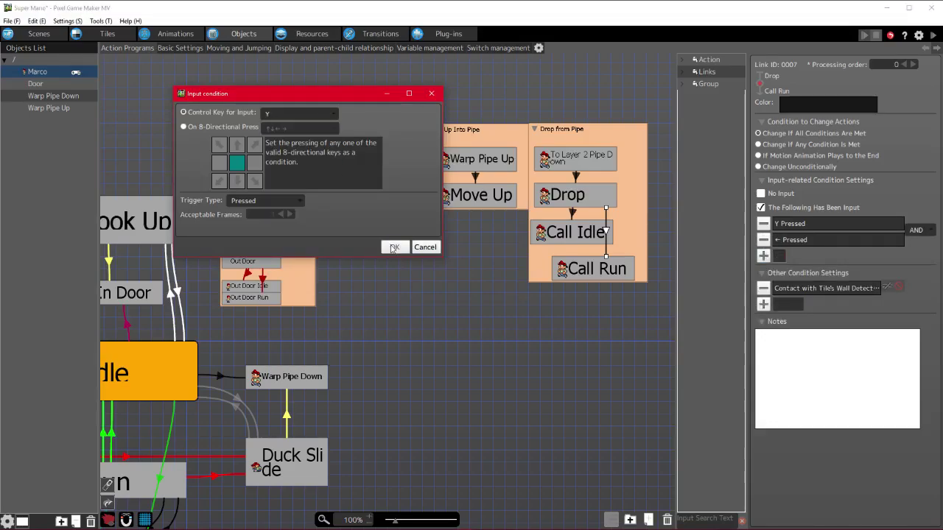
left_click(393, 248)
left_click(916, 246)
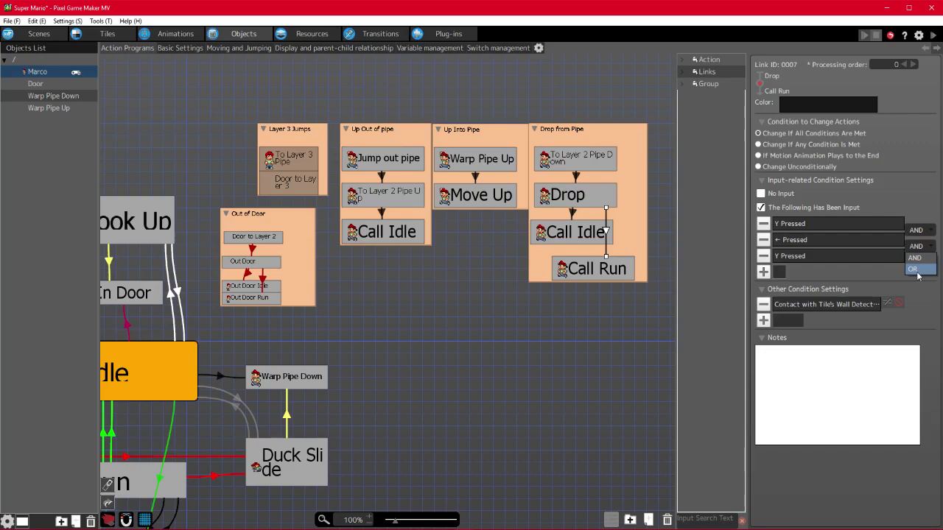
left_click(914, 270)
left_click(763, 271)
left_click(292, 114)
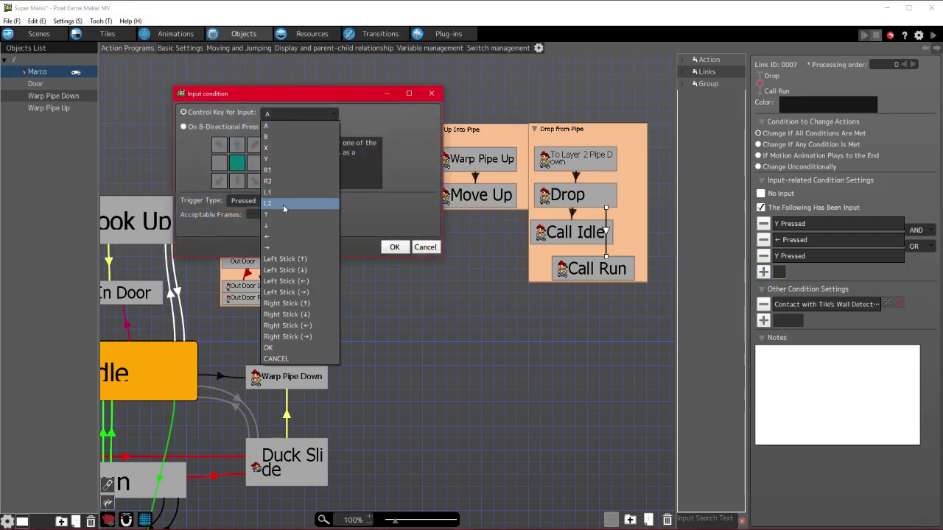
left_click(279, 247)
left_click(395, 248)
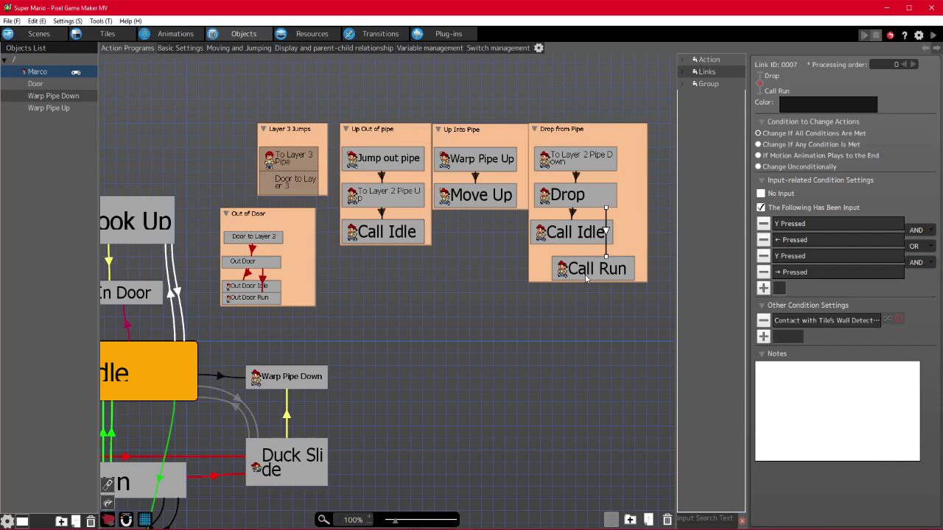
- Save the project and review the conditions of the Drop to Call Idle and Out Door to Out Door Idle links
left_click(573, 214)
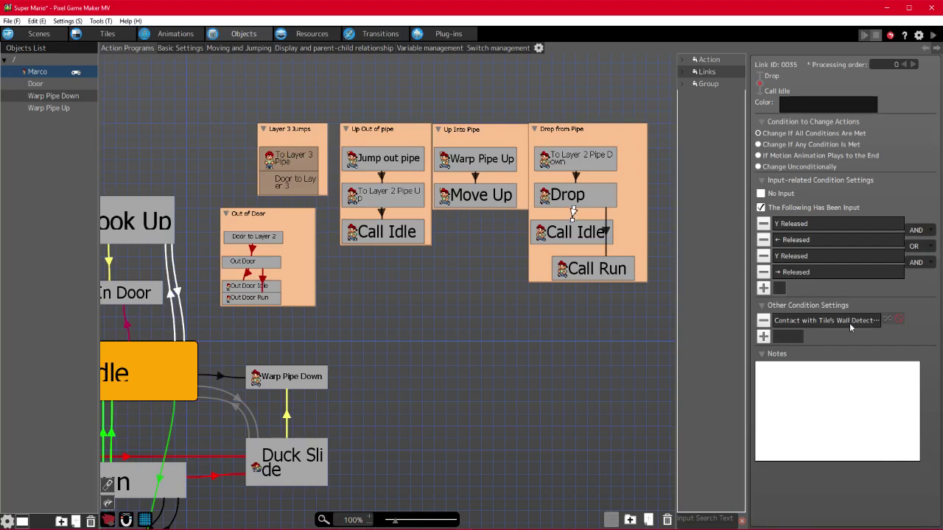
key("ctrl+s")
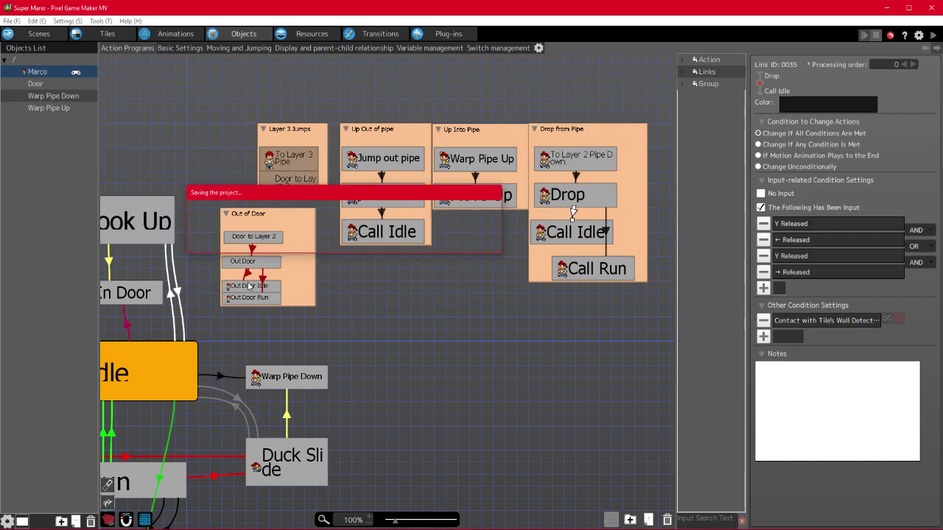
left_click(254, 298)
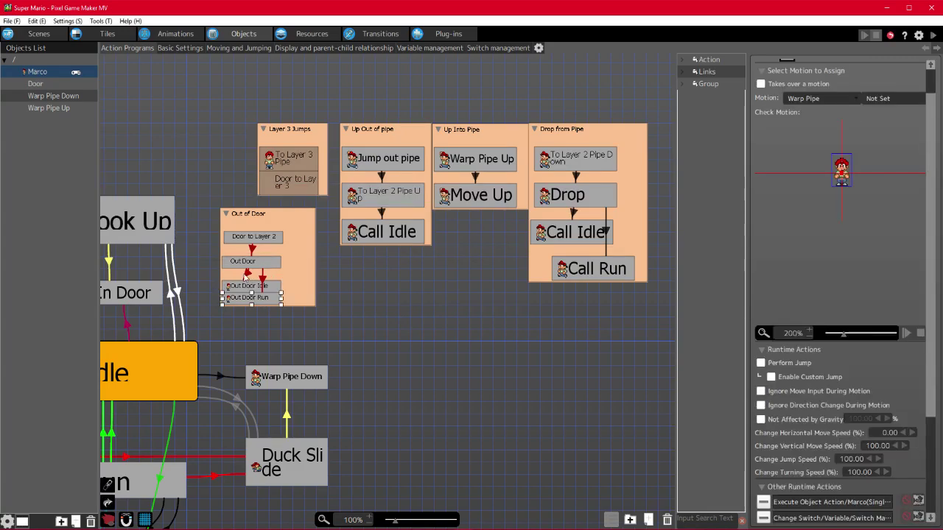
left_click(247, 274)
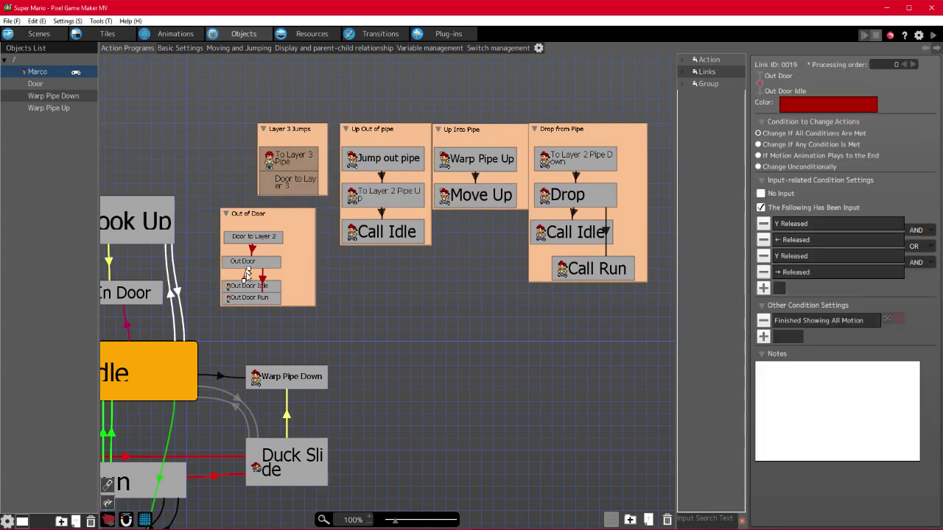
- Test-play the game, taking Marco through the red door and moving him left and right after he comes out
left_click(934, 39)
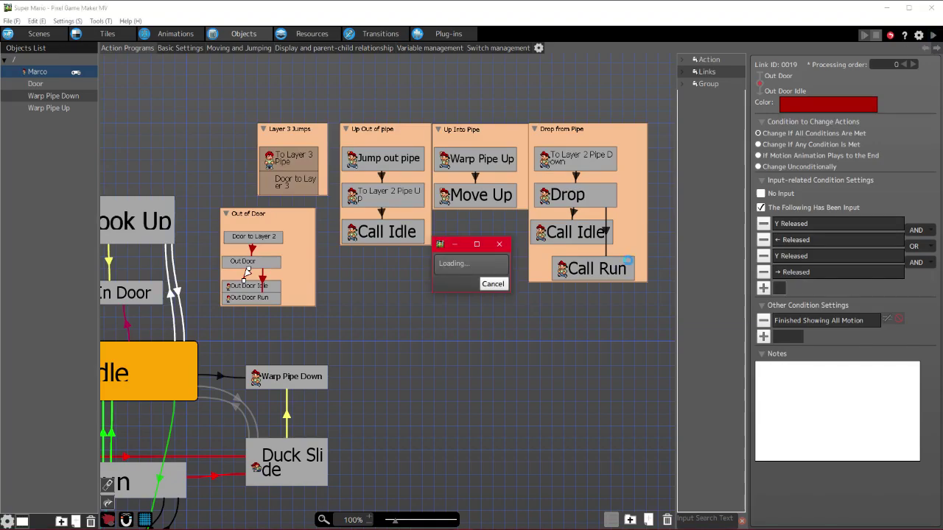
key("Right")
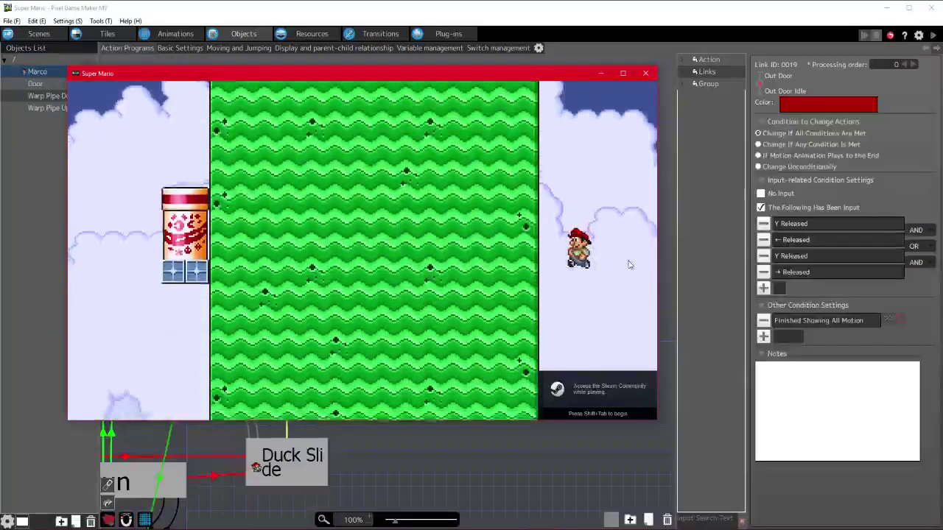
key("Left")
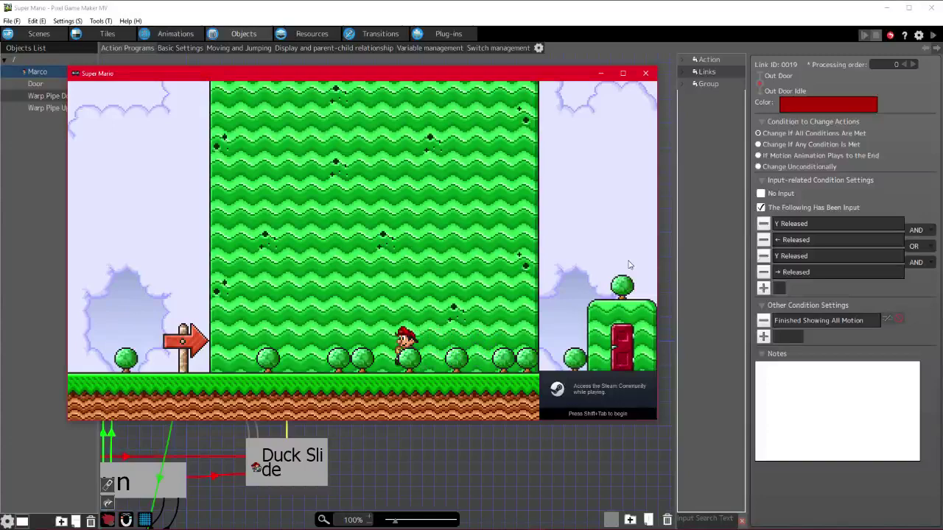
key("Right")
key("Up")
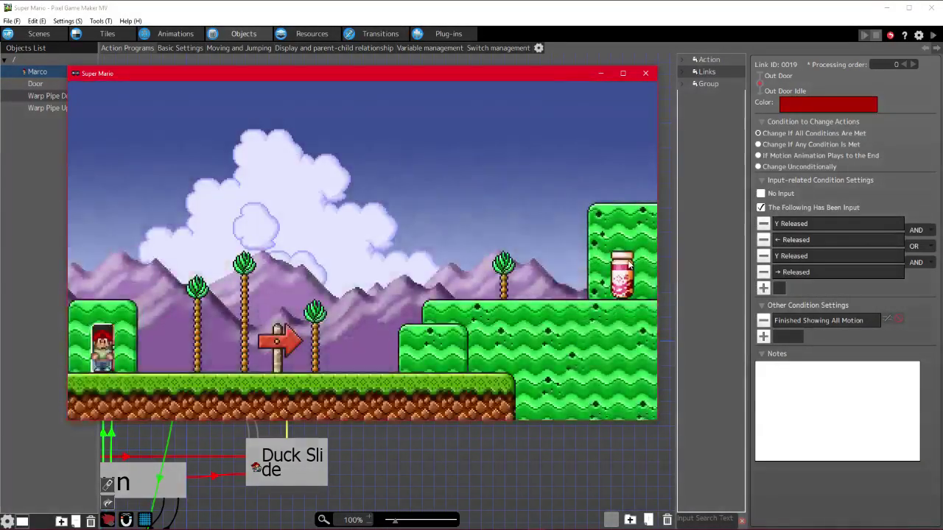
key("Right")
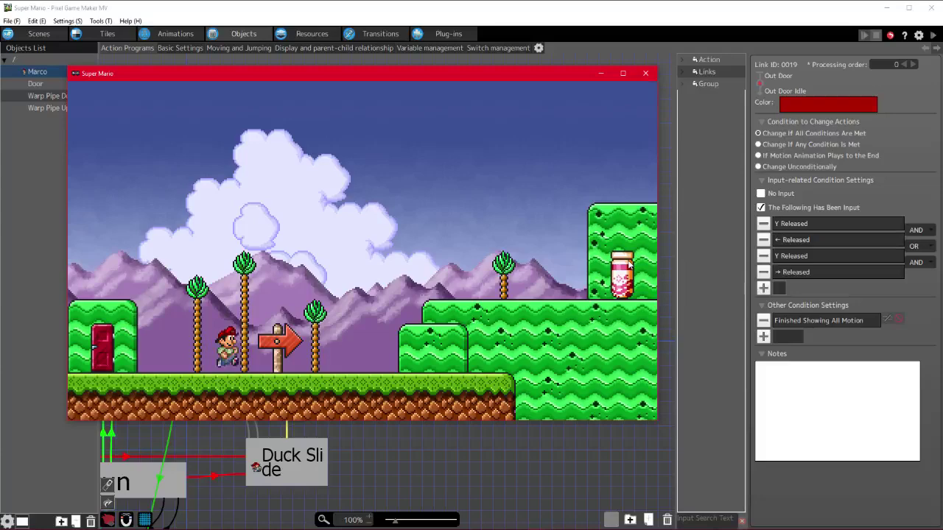
key("Left")
key("Right")
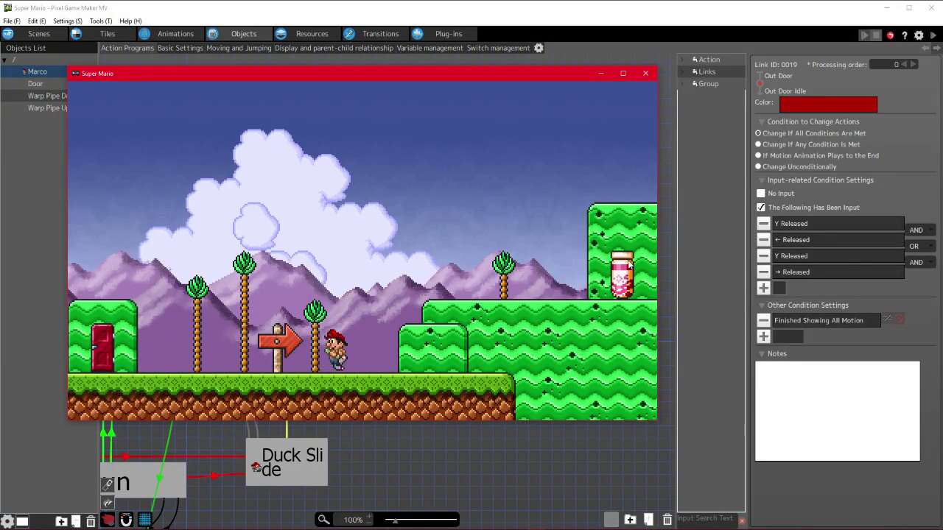
- Continue the test play by taking Marco through the door and running him in both directions, and close the game
key("Right")
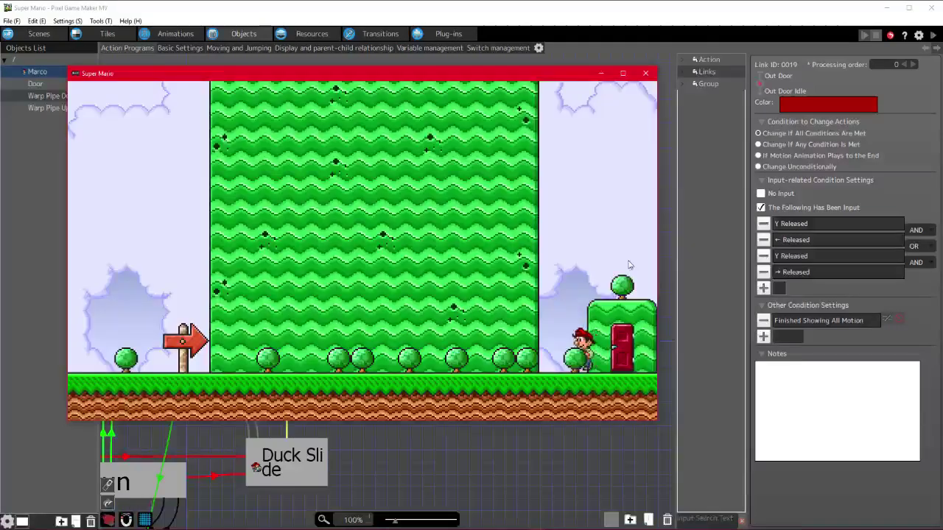
key("Left")
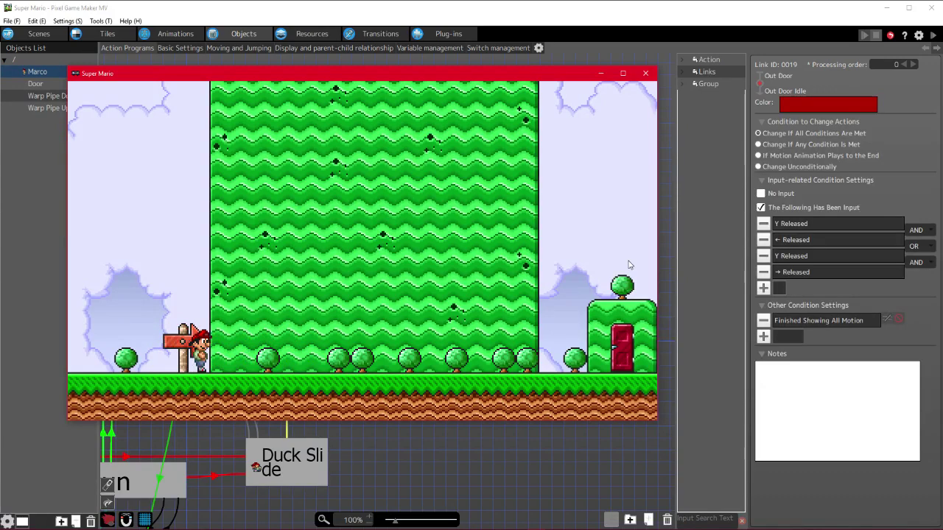
key("Right")
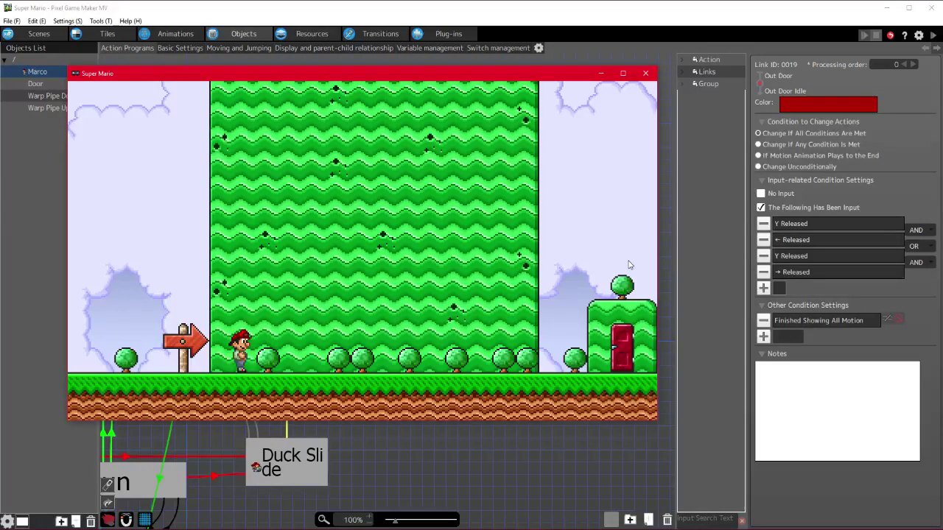
key("Right")
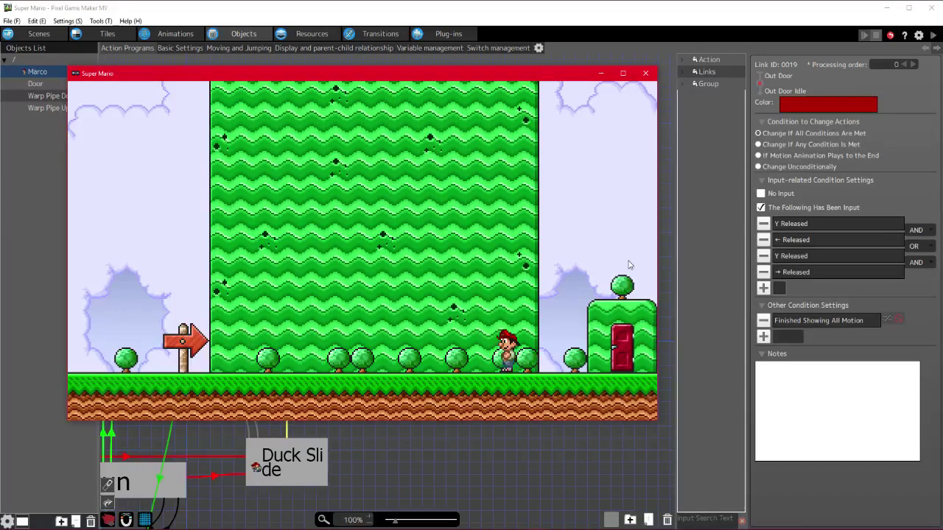
key("Left")
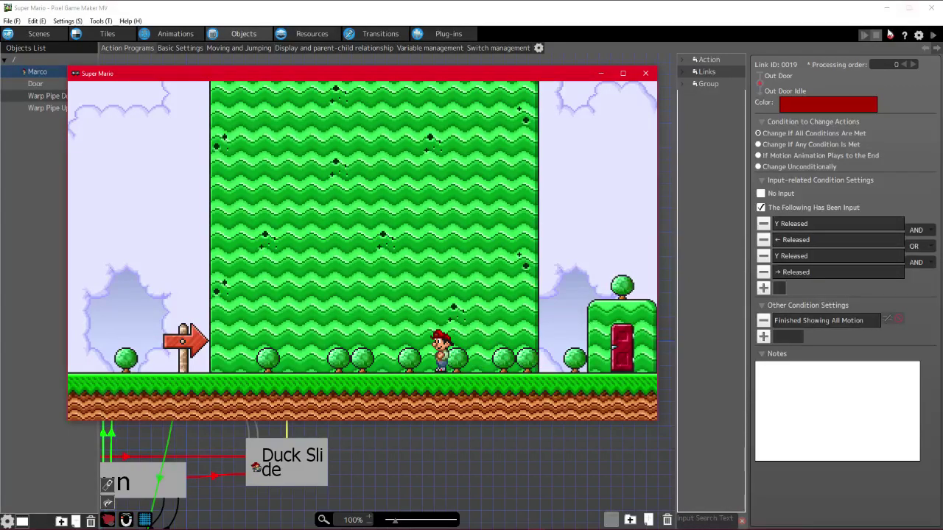
left_click(645, 73)
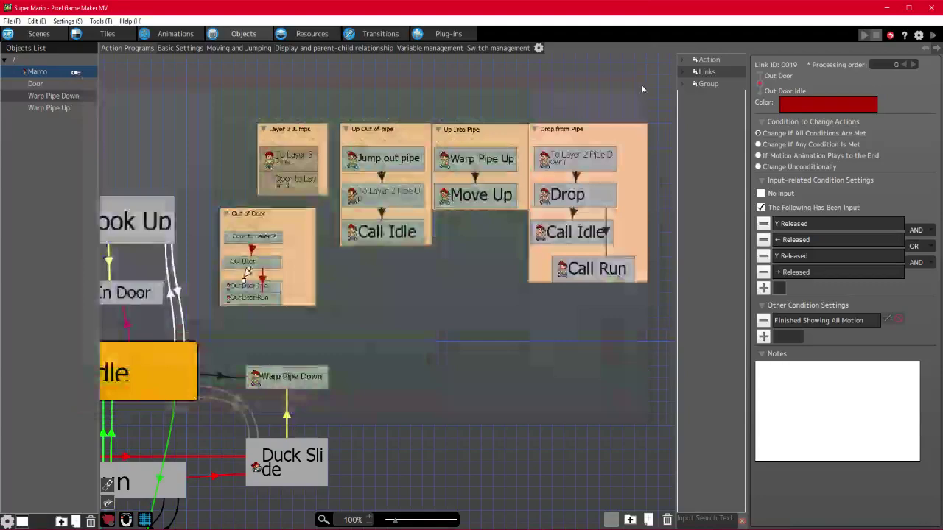
- Review the Falling to Greens portal's placement and its A->B and B->A settings, including the action programs run after transfer
left_click(368, 36)
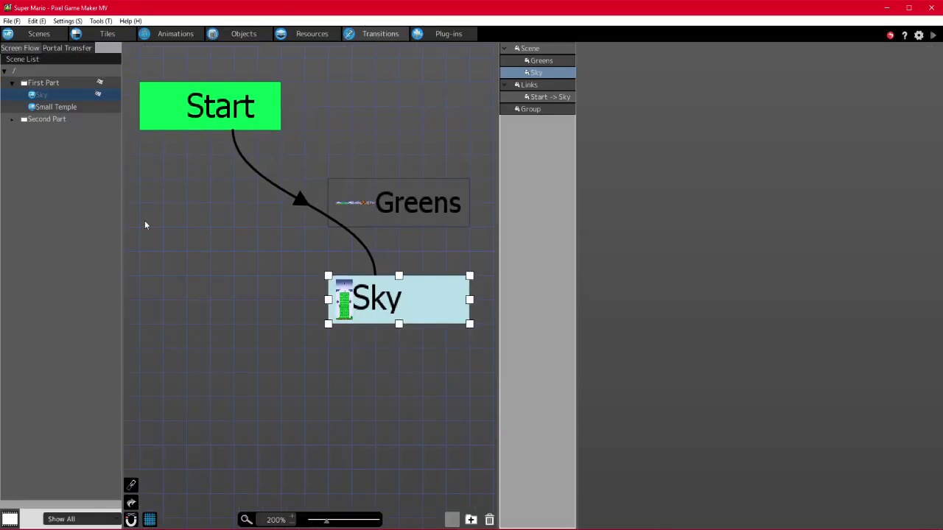
left_click(65, 49)
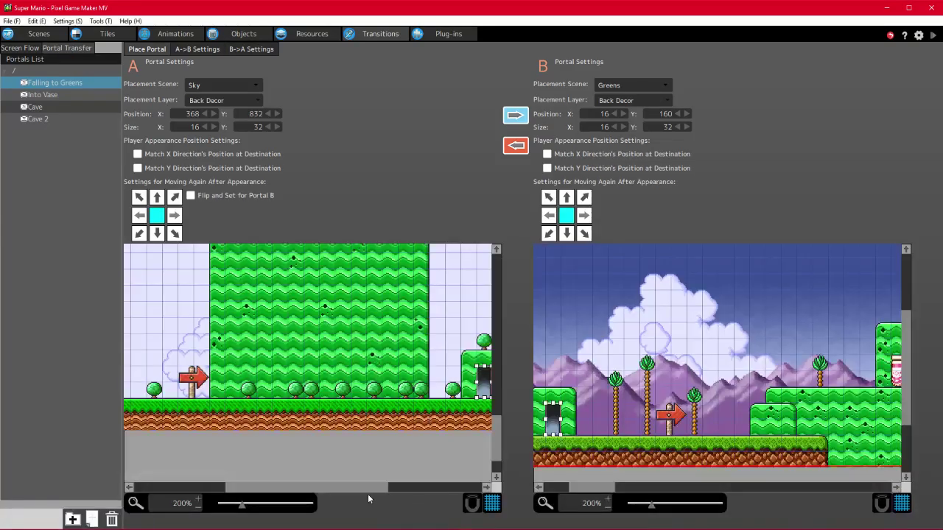
left_click_drag(368, 488, 411, 487)
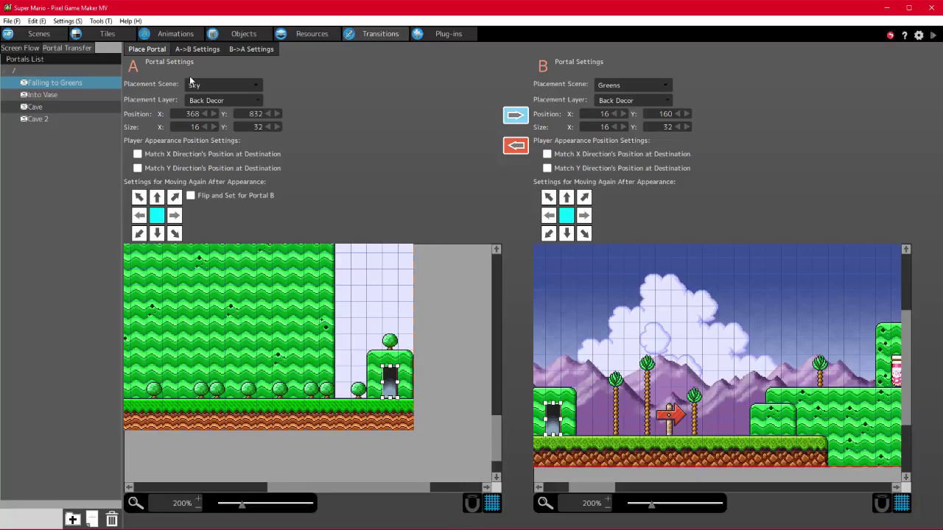
left_click(72, 83)
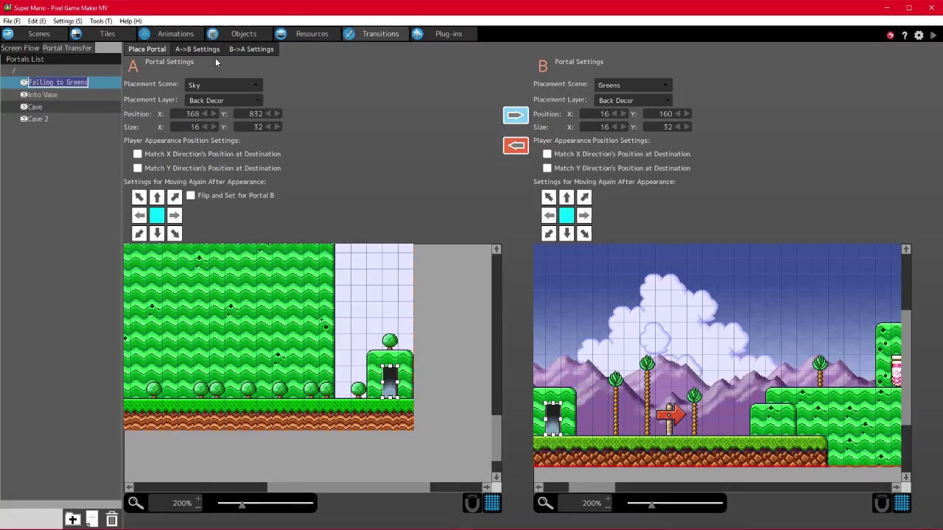
left_click(213, 51)
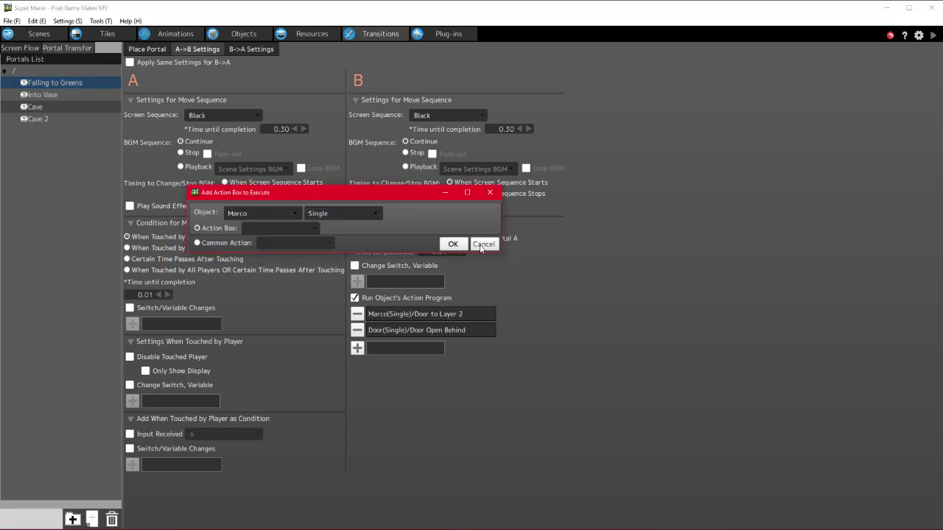
left_click(480, 246)
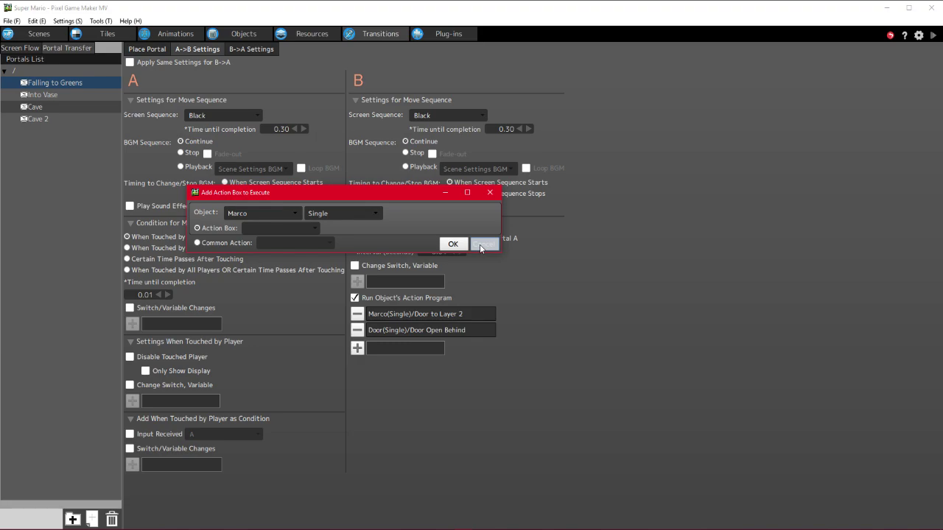
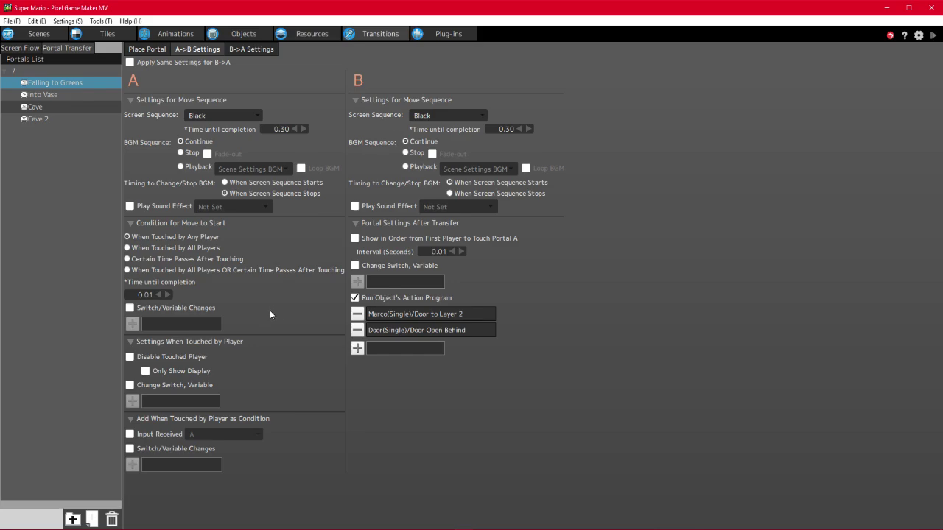
left_click(238, 50)
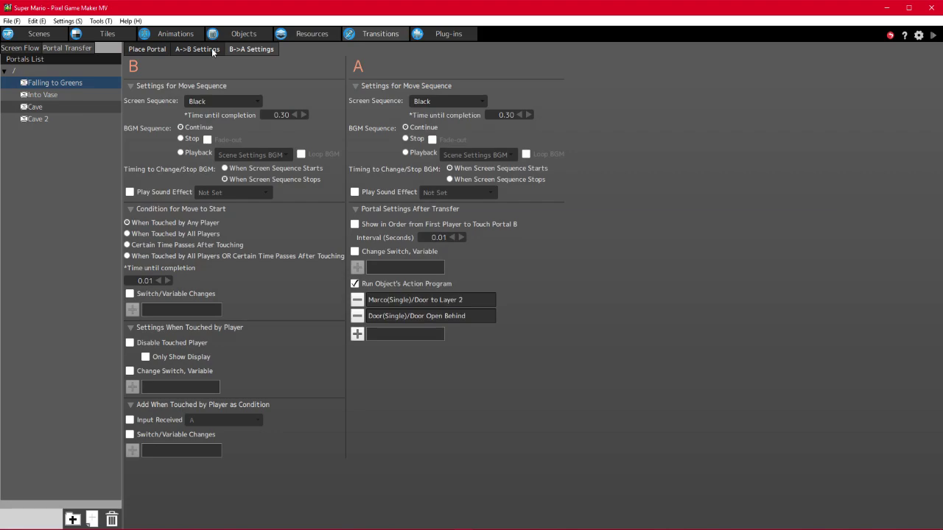
left_click(197, 50)
- Return to Marco's action program and examine the input conditions of the two links between Idle and Look Up
left_click(225, 34)
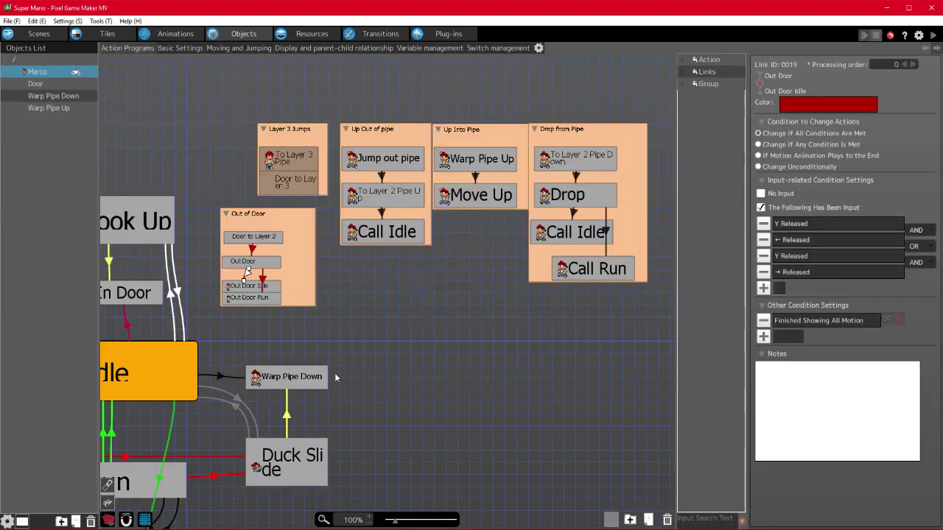
left_click_drag(336, 378, 563, 316)
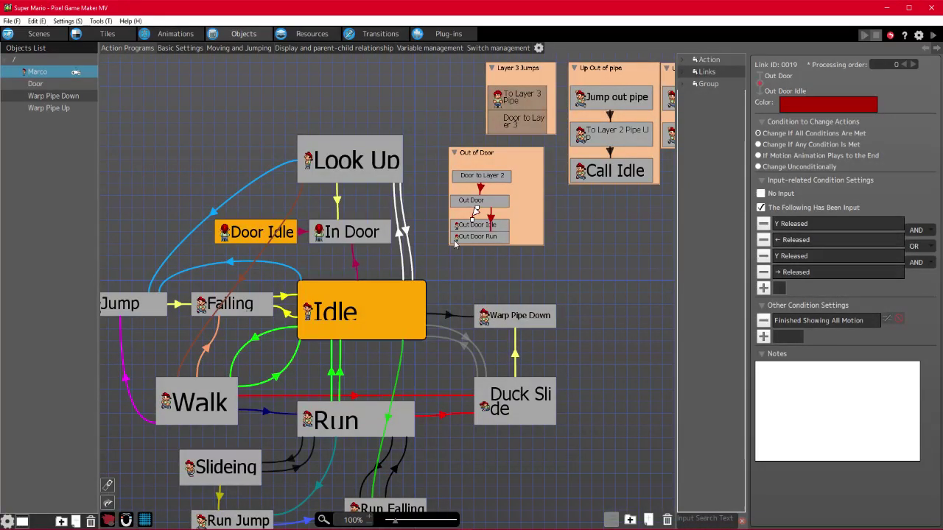
middle_click_drag(401, 241, 434, 222)
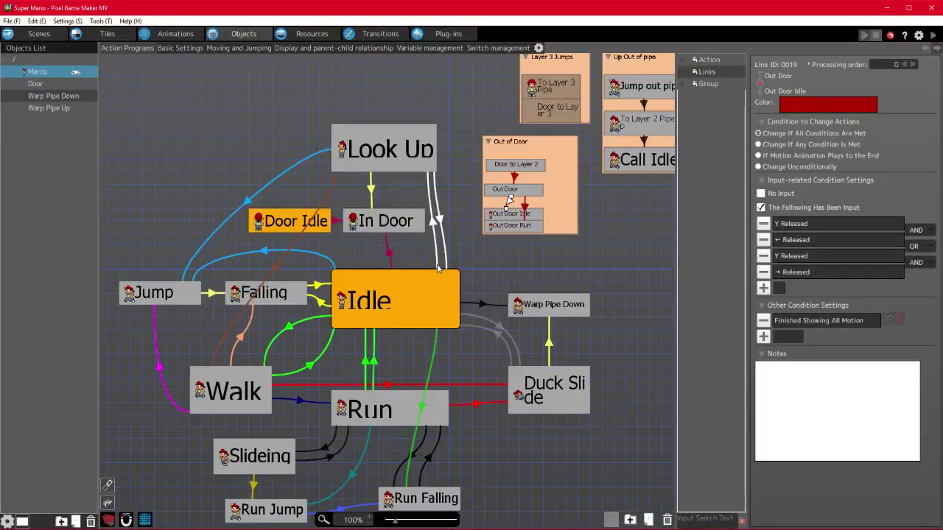
left_click(436, 230)
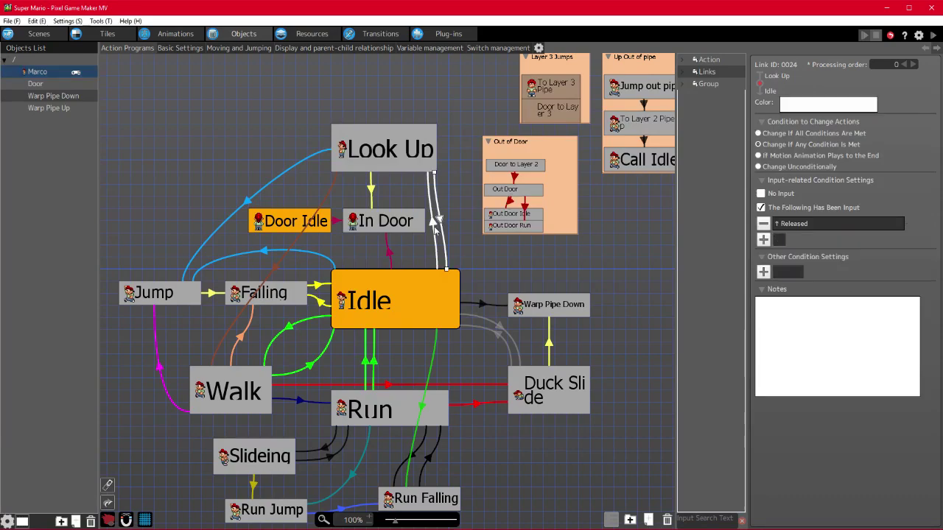
left_click(435, 225)
left_click(439, 221)
left_click(433, 225)
middle_click_drag(463, 217, 416, 162)
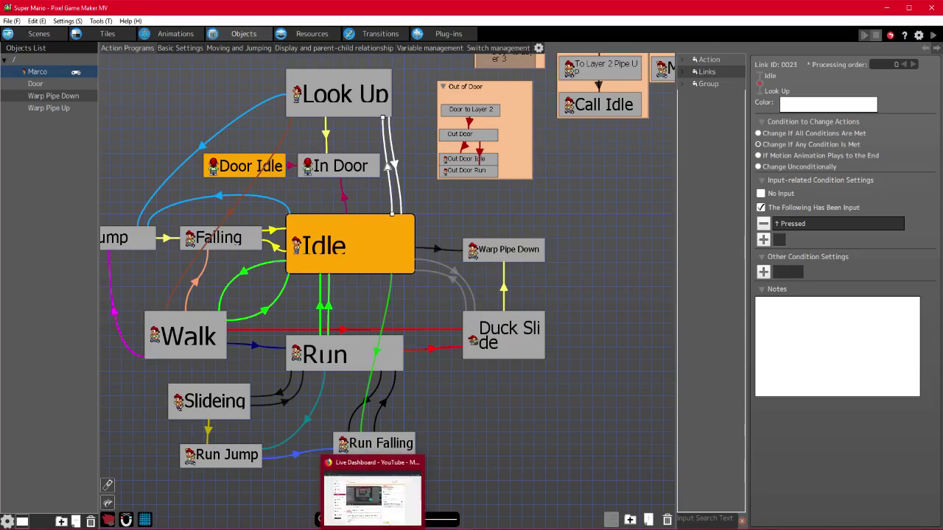
left_click(373, 529)
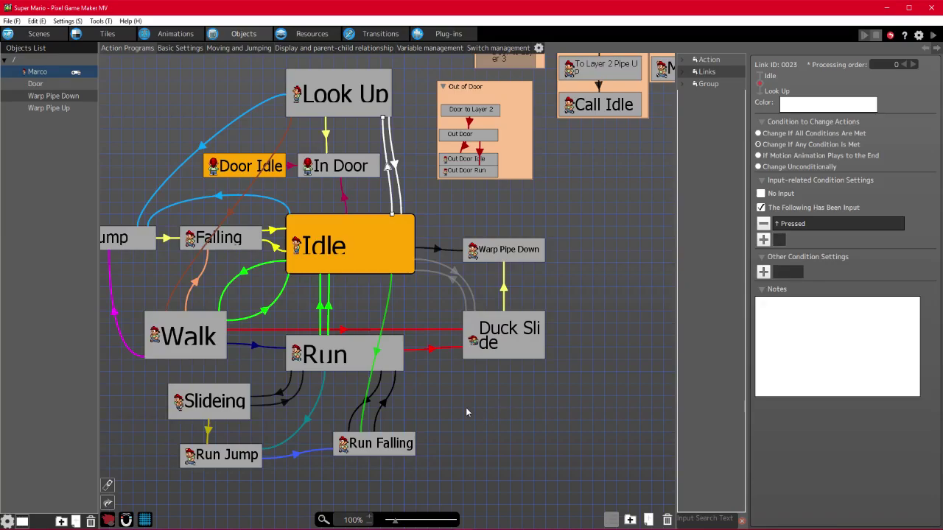
scroll(528, 425, "up", 1)
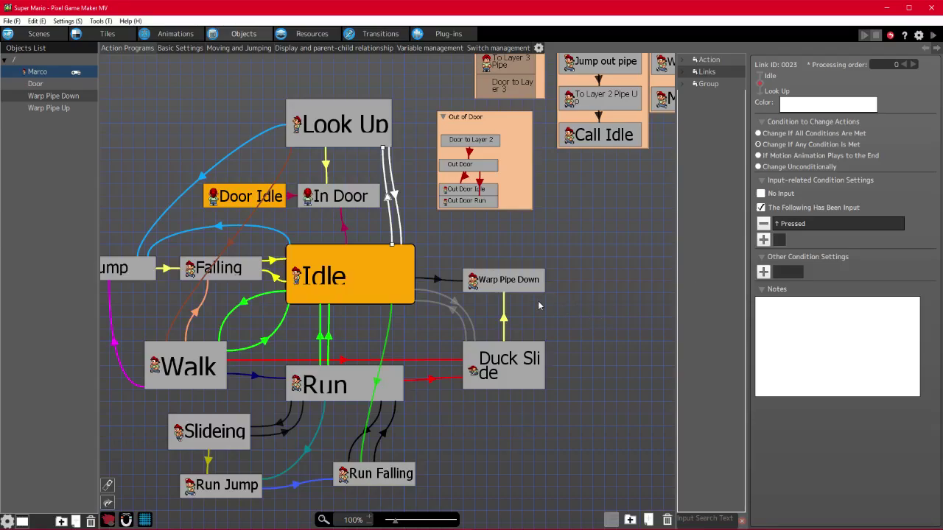
- Inspect the switch conditions of the Look Up to Jump and Duck Slide to Warp Pipe Down links without changing them
middle_click_drag(538, 302, 570, 279)
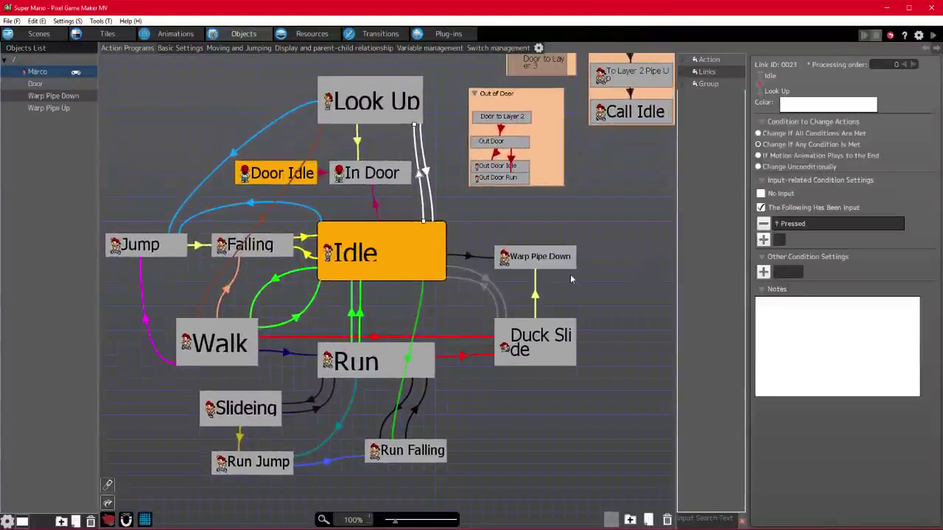
left_click(234, 154)
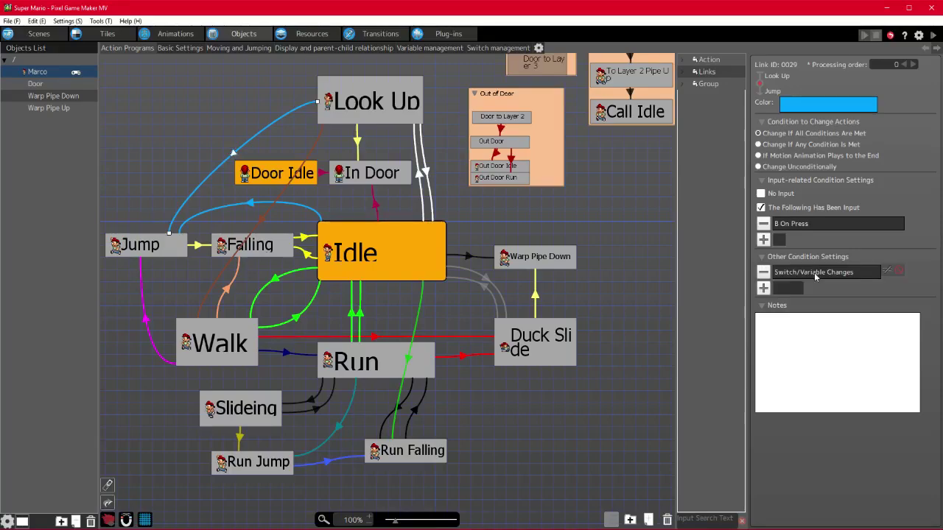
double_click(816, 274)
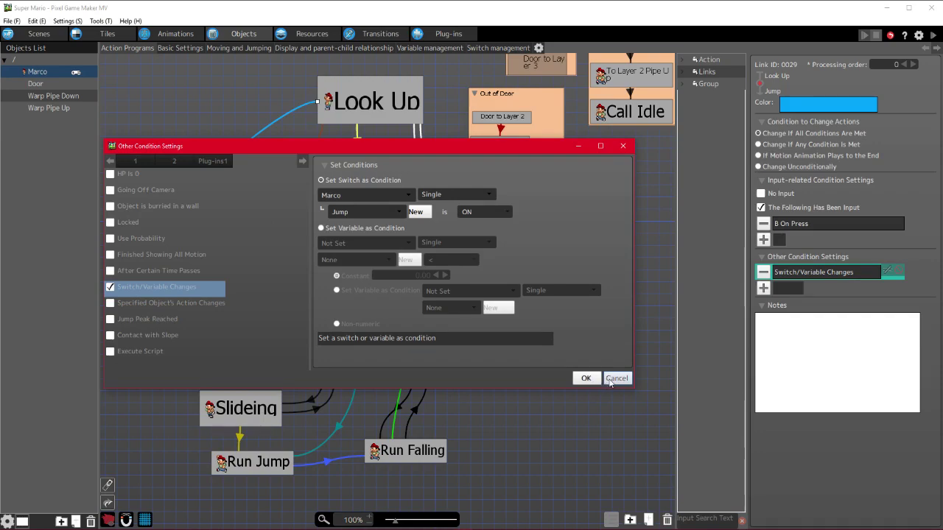
left_click(610, 382)
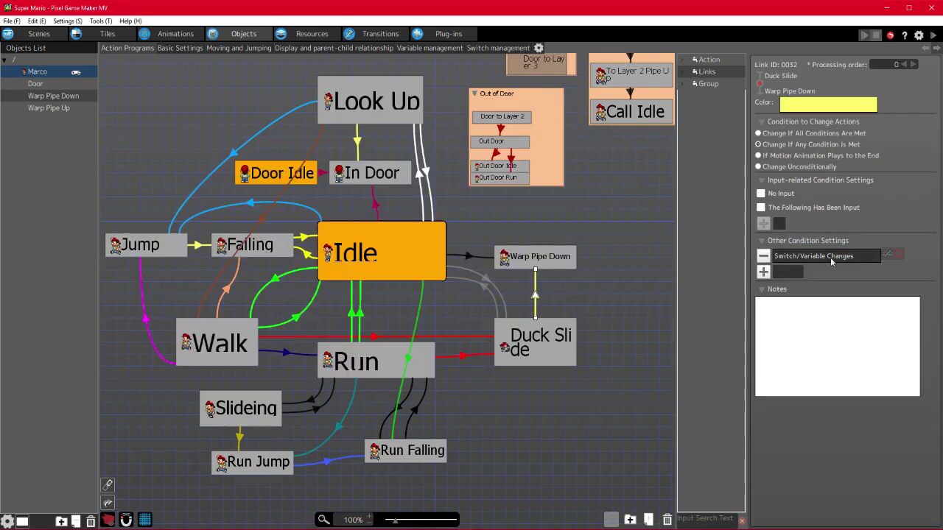
double_click(830, 257)
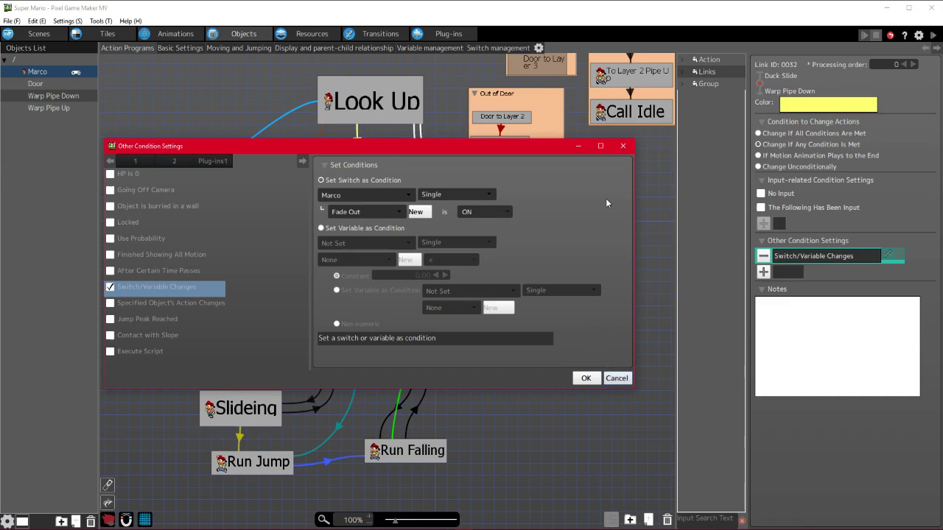
left_click(605, 381)
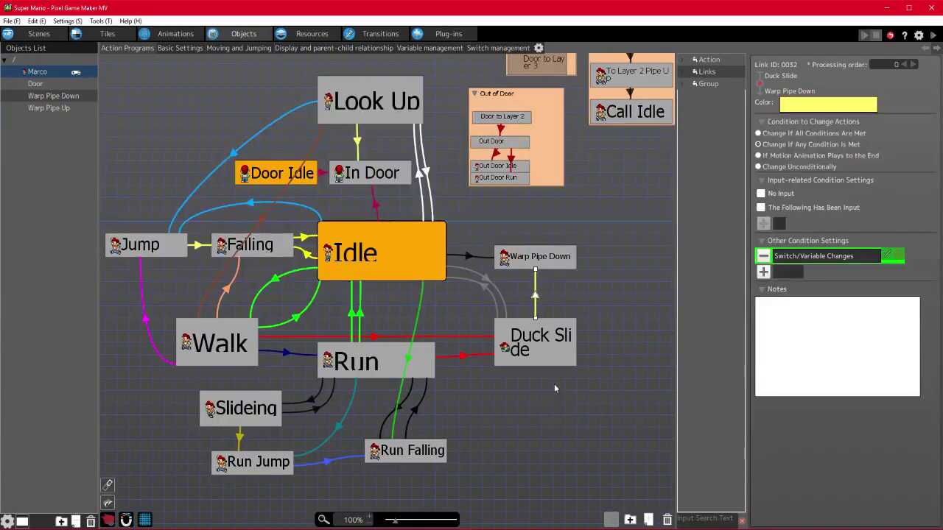
- Review the runtime actions of Out Door Run in the Out of Door group
left_click_drag(446, 196, 350, 238)
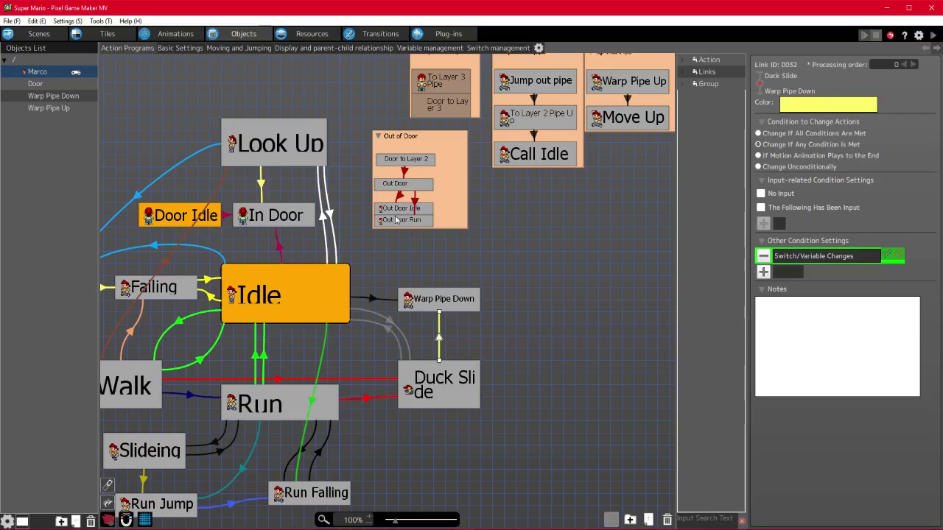
left_click(396, 219)
scroll(901, 376, "down", 3)
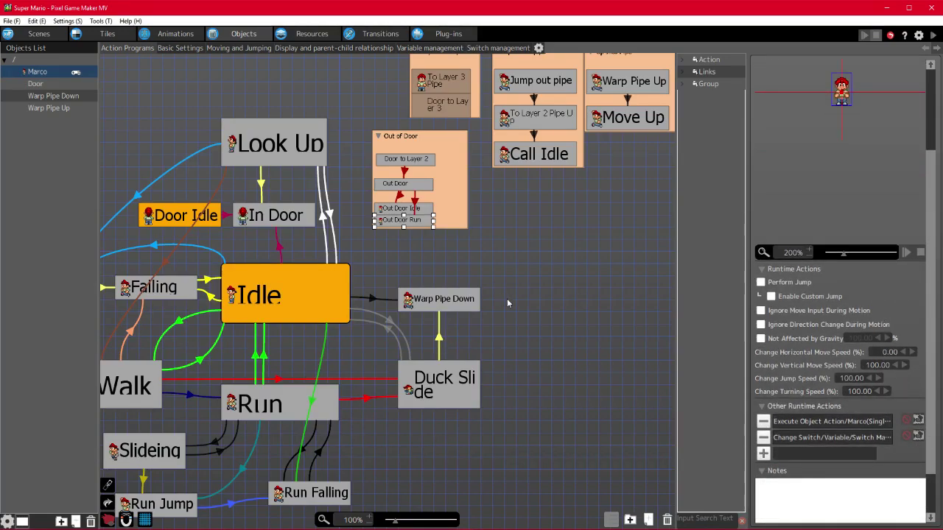
scroll(507, 299, "up", 3)
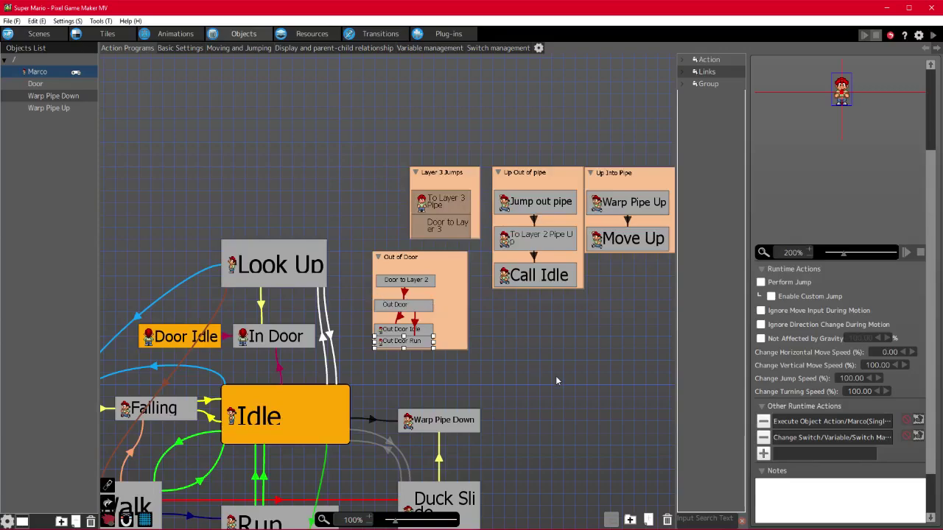
middle_click_drag(556, 381, 451, 311)
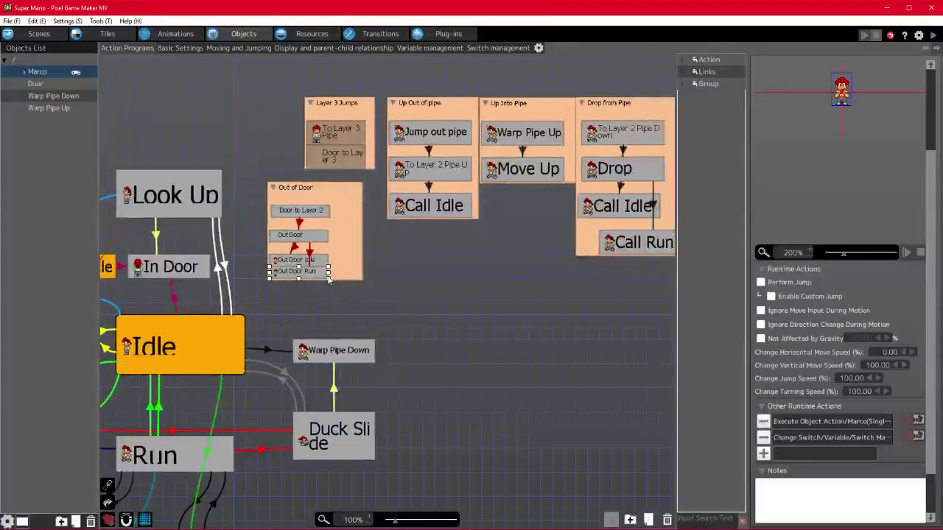
middle_click_drag(329, 280, 400, 260)
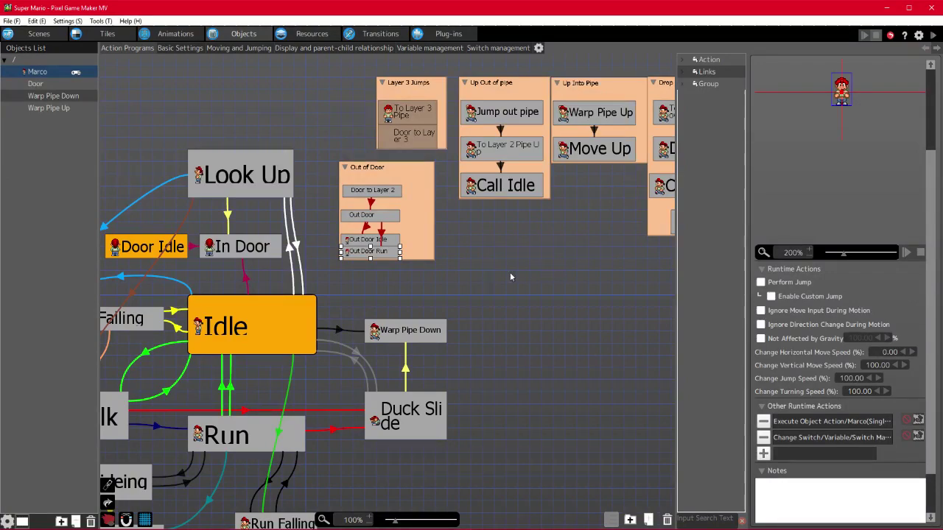
middle_click_drag(510, 277, 447, 295)
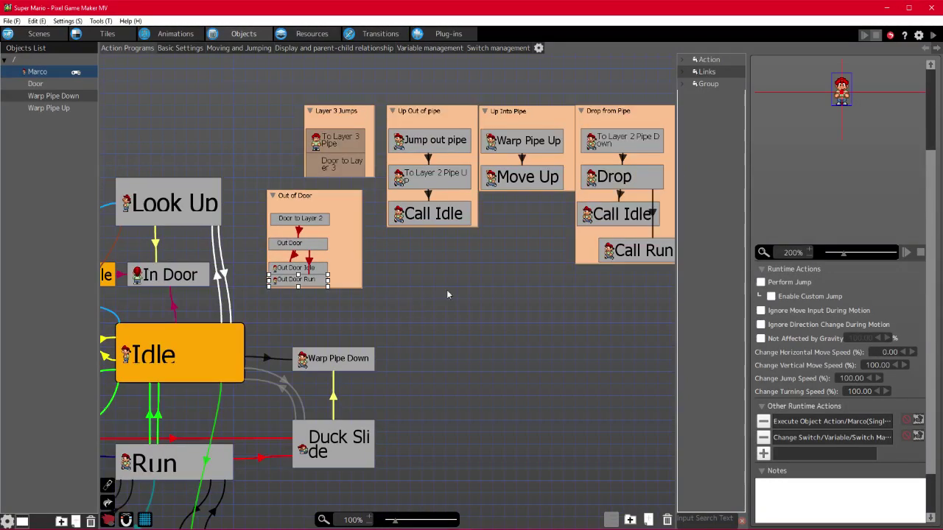
middle_click_drag(448, 291, 444, 292)
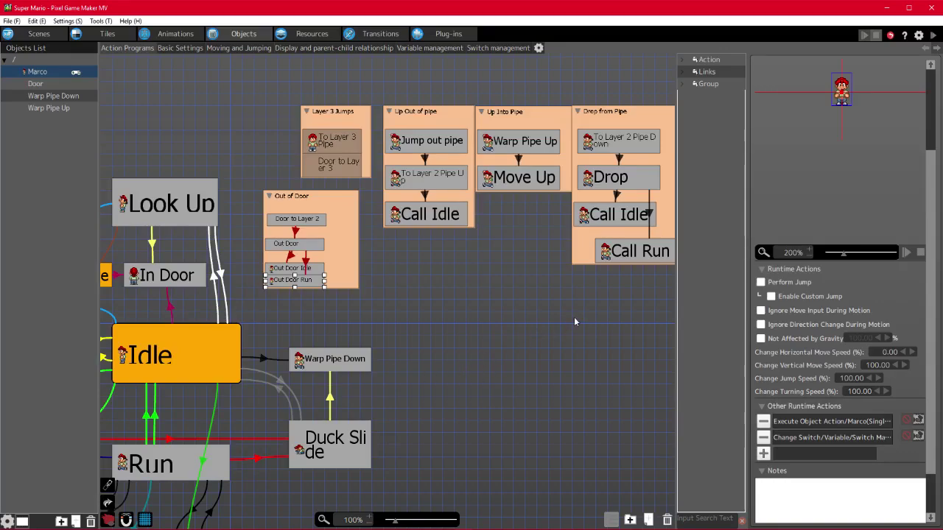
middle_click_drag(481, 355, 630, 195)
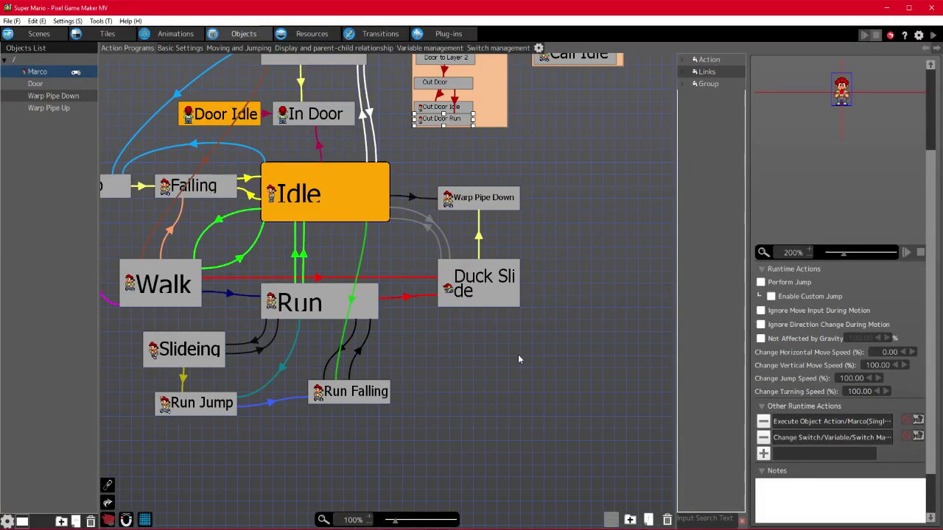
middle_click_drag(518, 359, 540, 409)
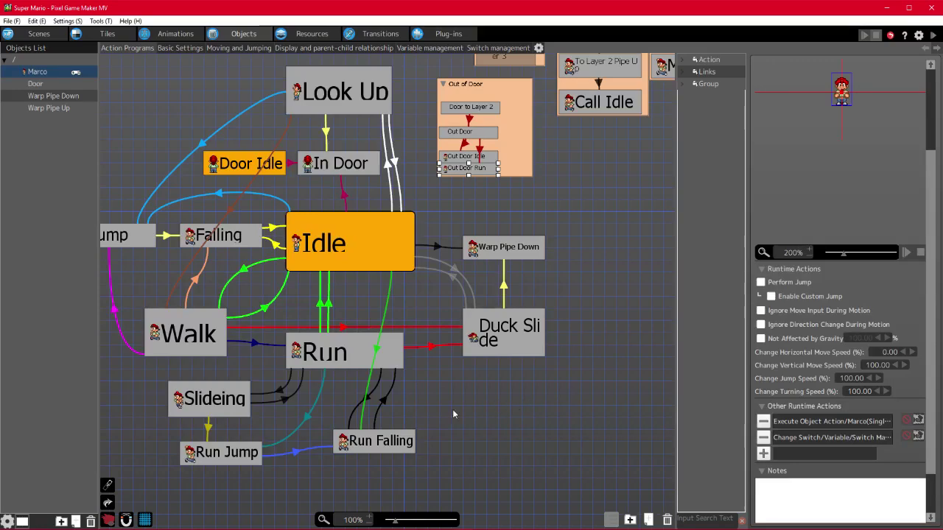
left_click_drag(453, 410, 513, 413)
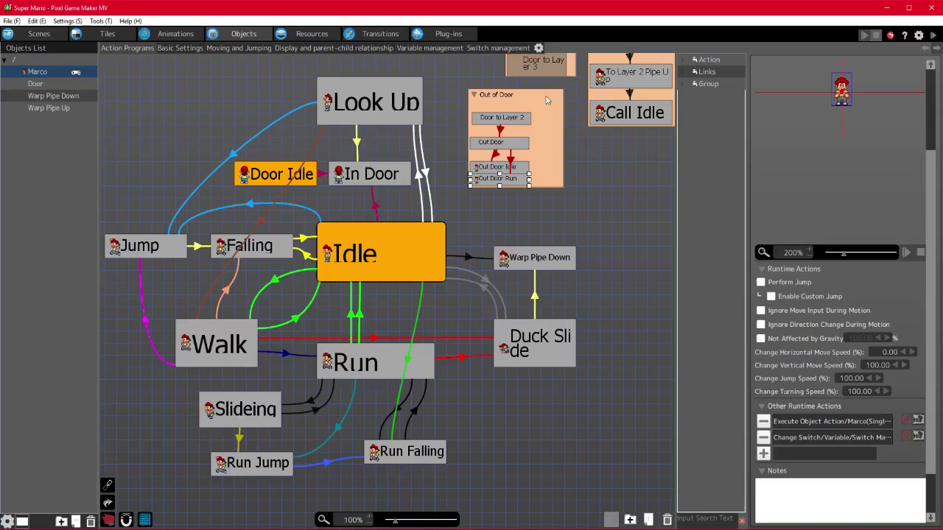
- Remove the switch-changing runtime action from the Door to Layer 2 action in the Out of Door group
left_click_drag(500, 221, 370, 357)
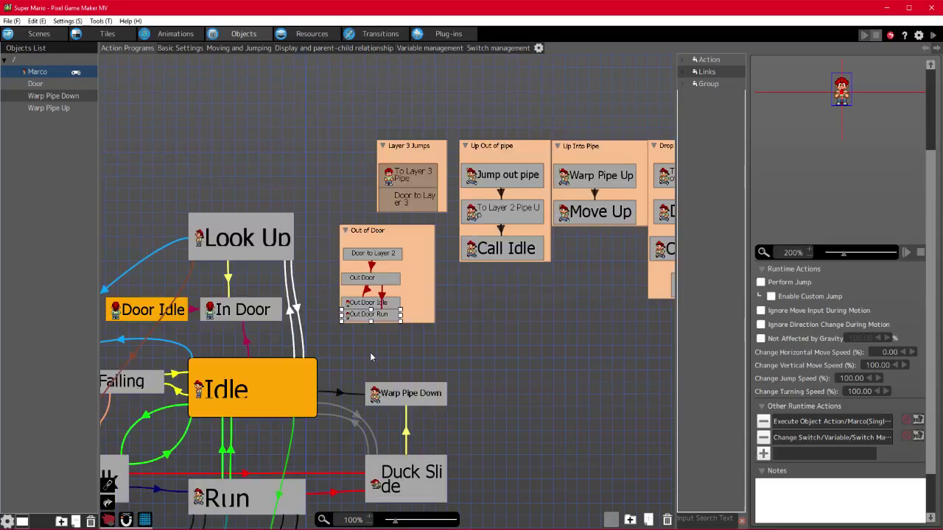
scroll(370, 352, "up", 3)
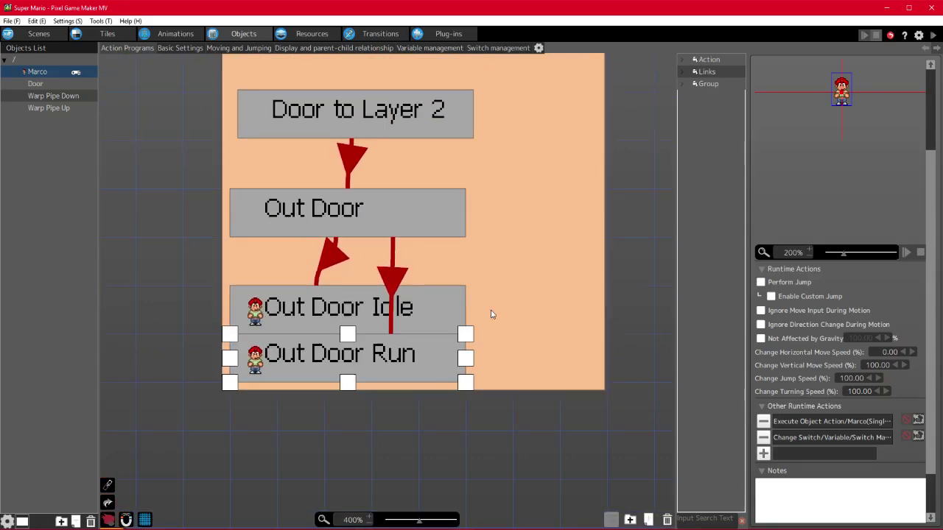
scroll(488, 399, "down", 1)
left_click(435, 265)
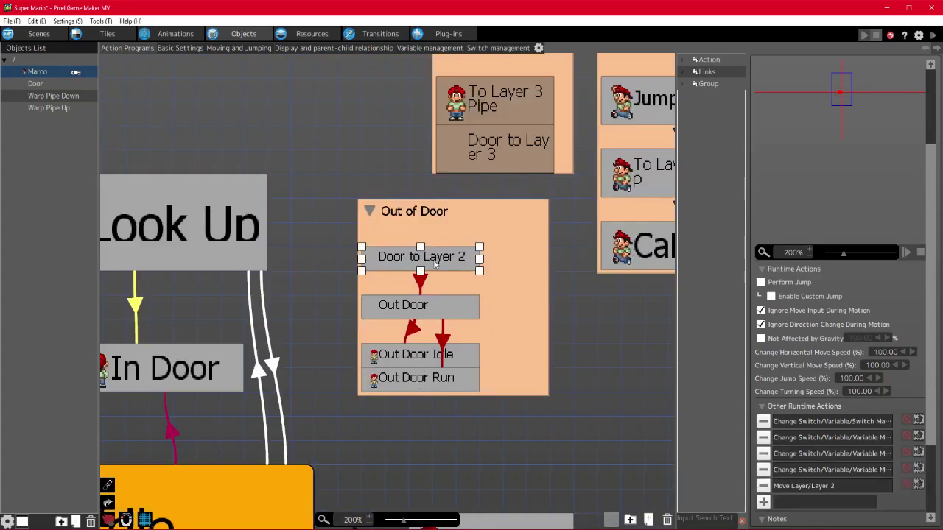
double_click(842, 422)
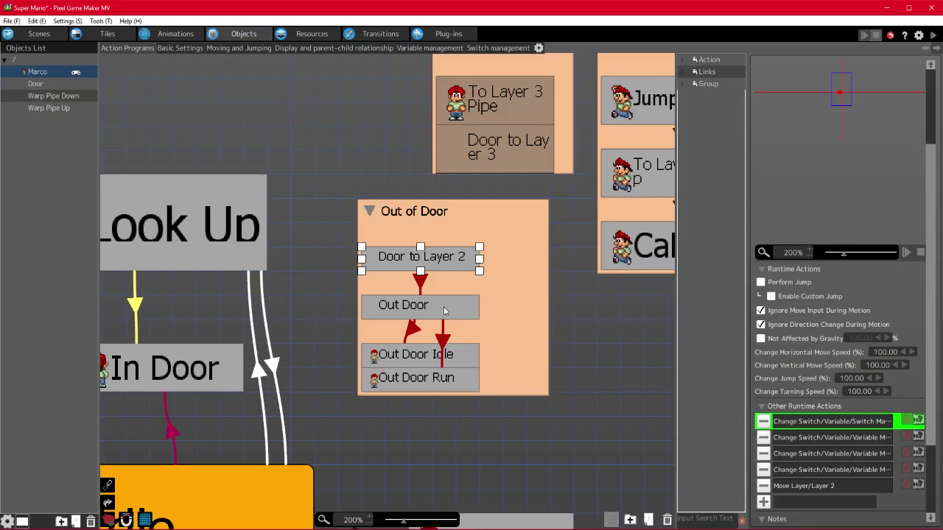
scroll(532, 400, "down", 4)
scroll(556, 348, "up", 1)
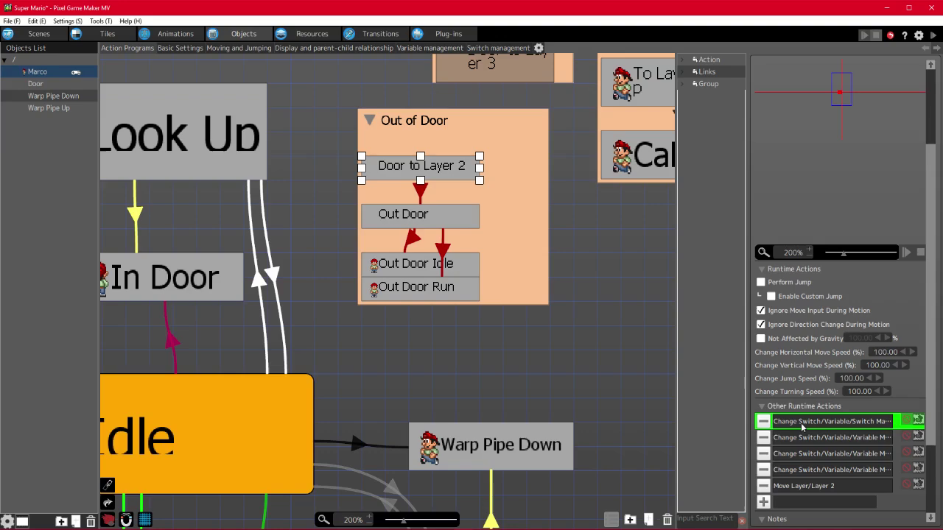
left_click(764, 422)
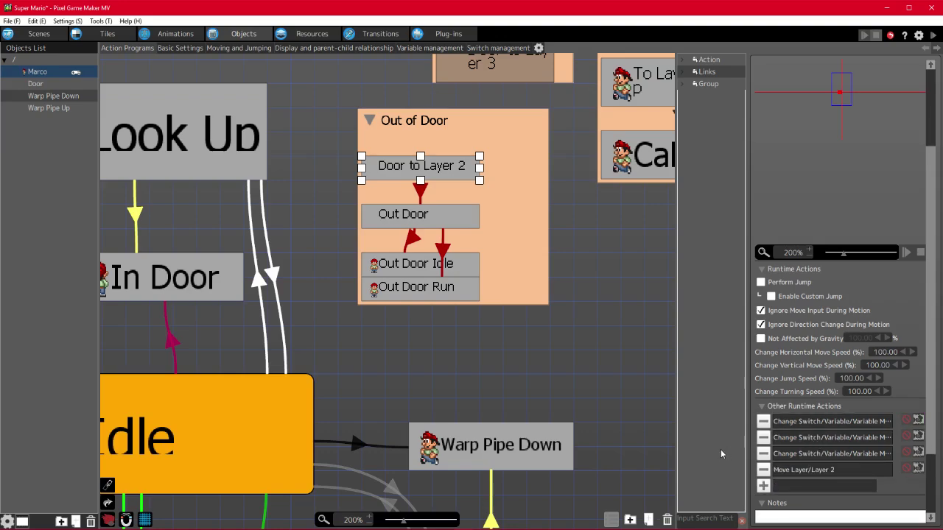
- Disable Ignore Move Input During Motion for the Out Door action and inspect its link to Out Door Idle
left_click(406, 220)
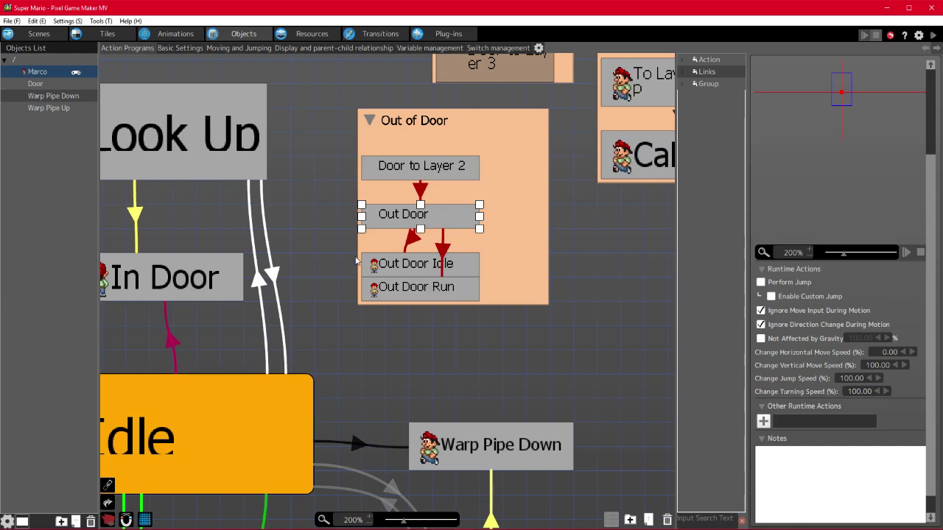
left_click(408, 269)
left_click(404, 226)
left_click(760, 311)
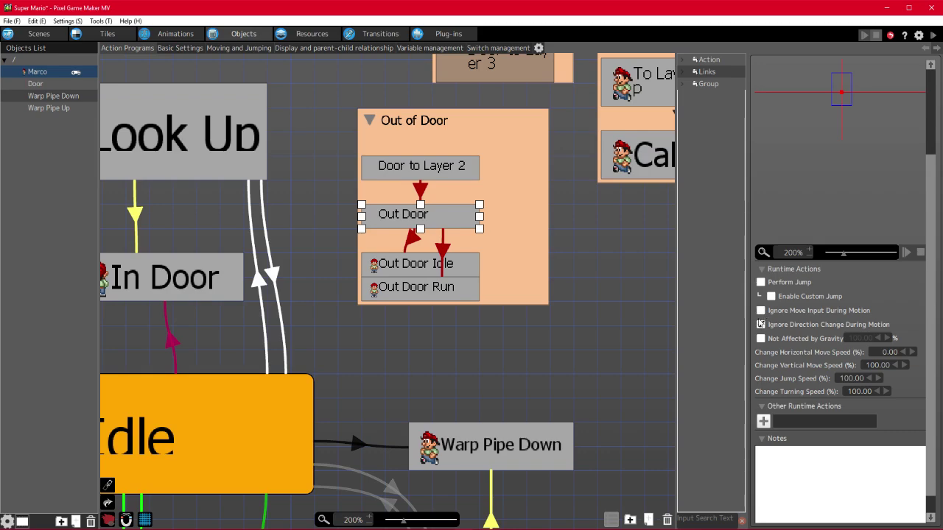
left_click(761, 324)
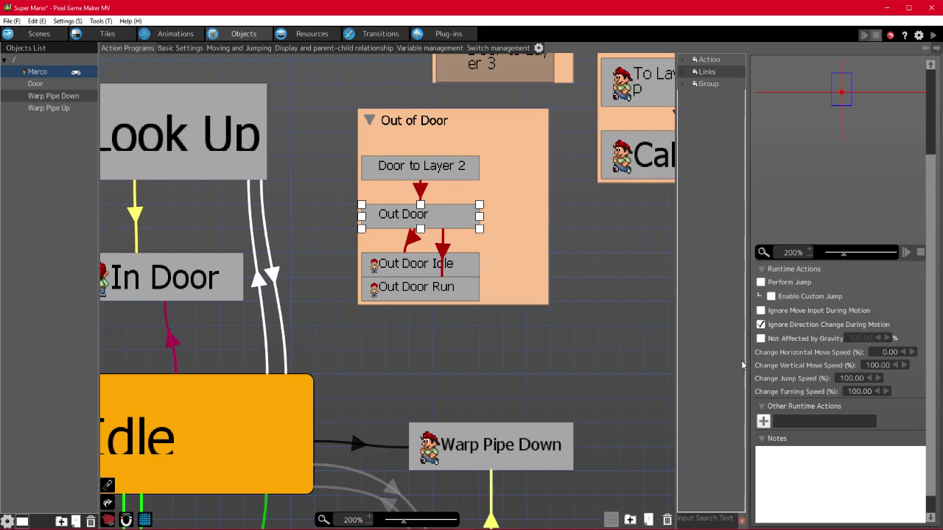
left_click(412, 239)
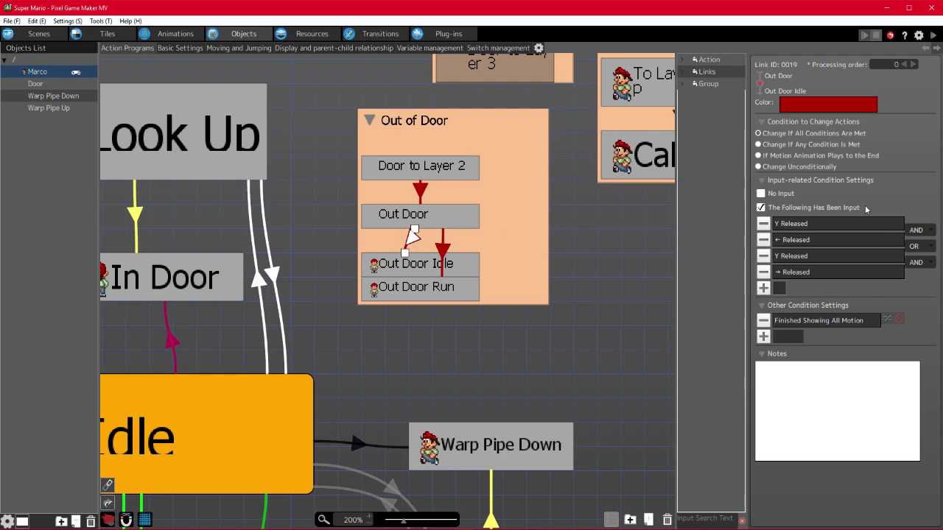
left_click(831, 320)
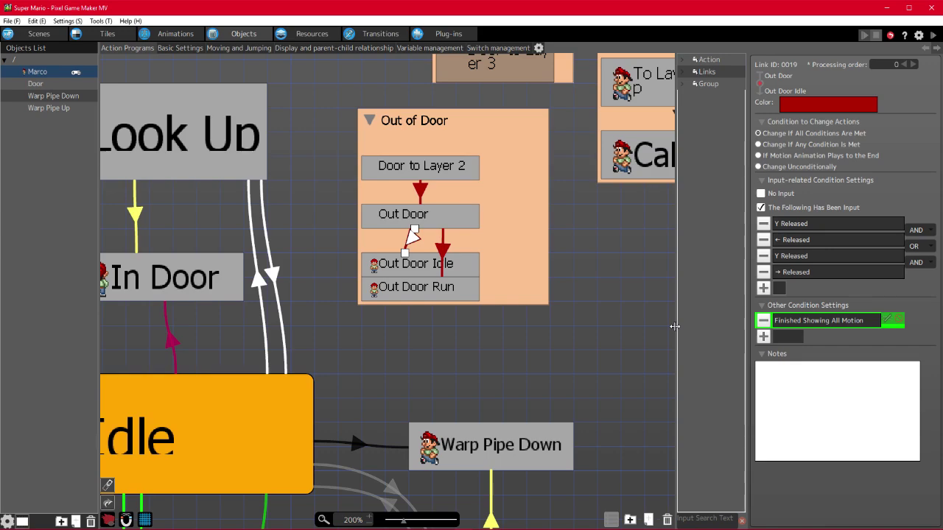
- Start a test play and move the character off the green hill and along the ground to the red door
left_click(934, 37)
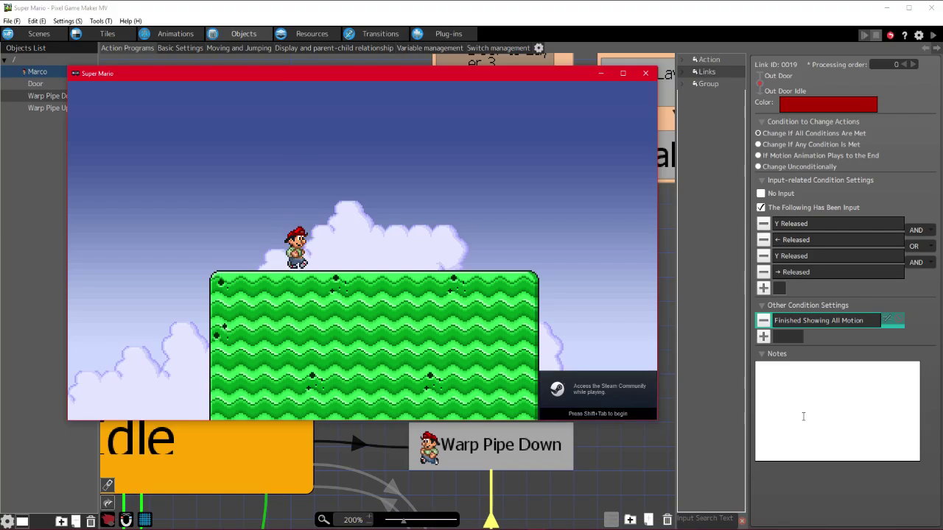
key("Right")
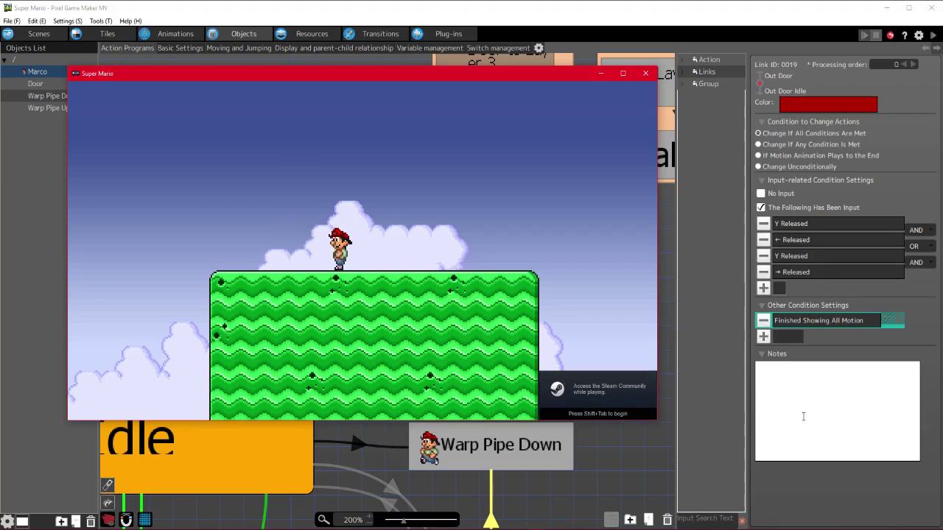
key("Right")
key("Left")
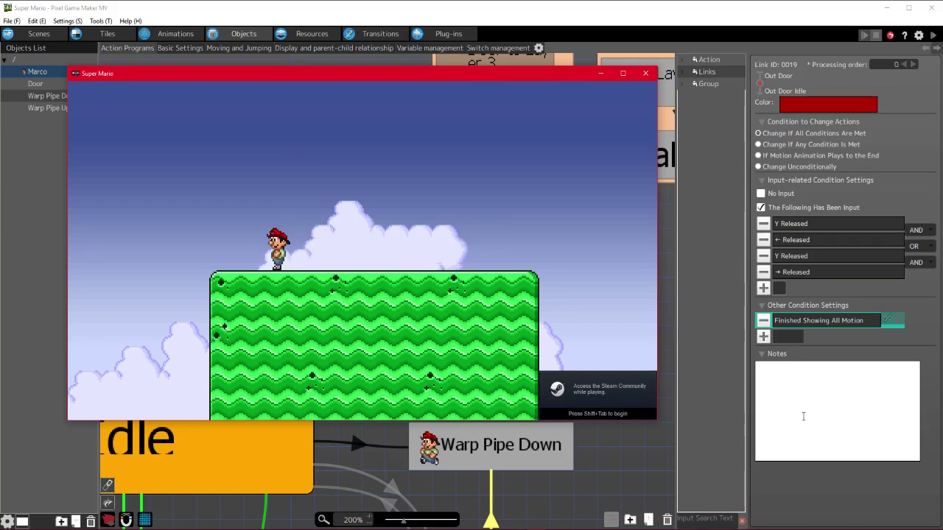
key("Left")
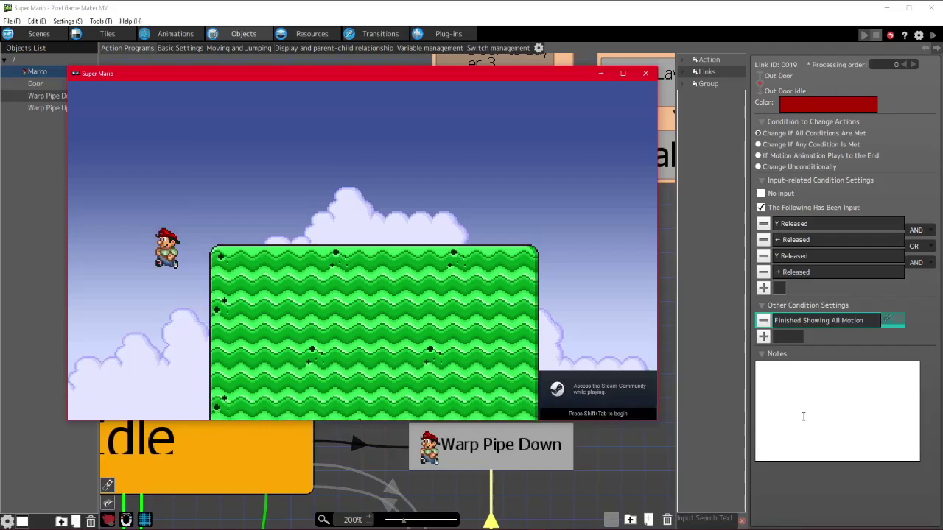
key("Right")
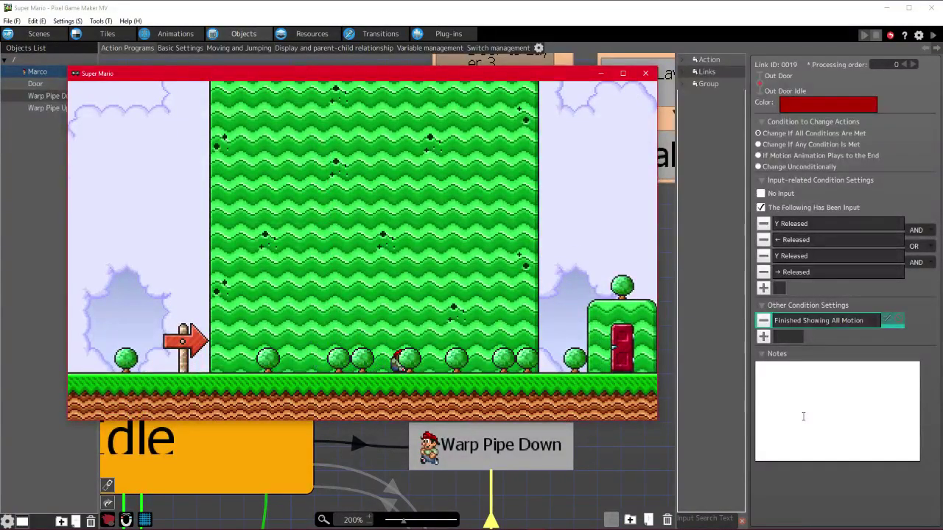
key("Right")
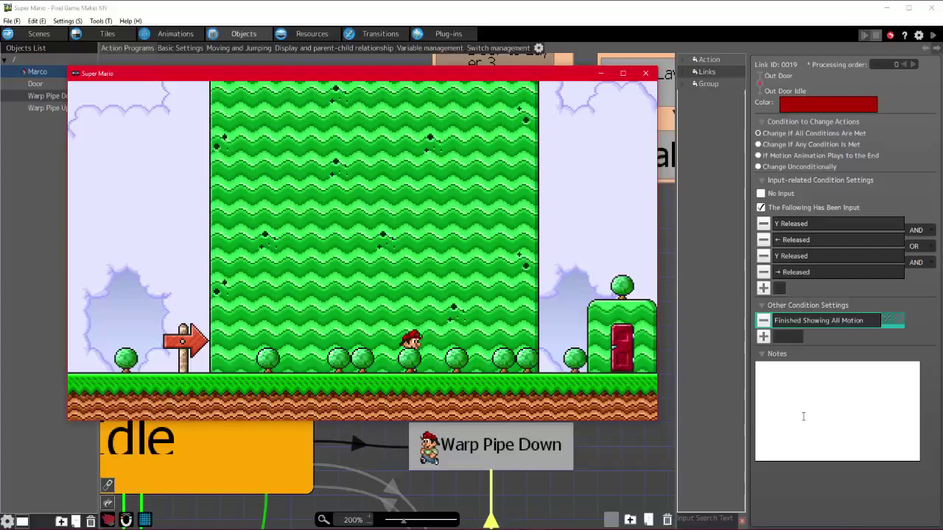
key("Right")
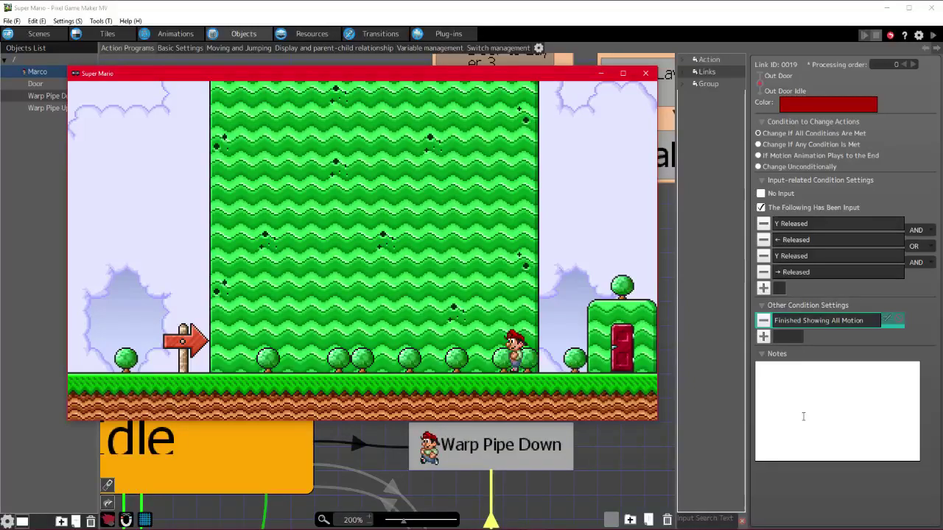
key("Left")
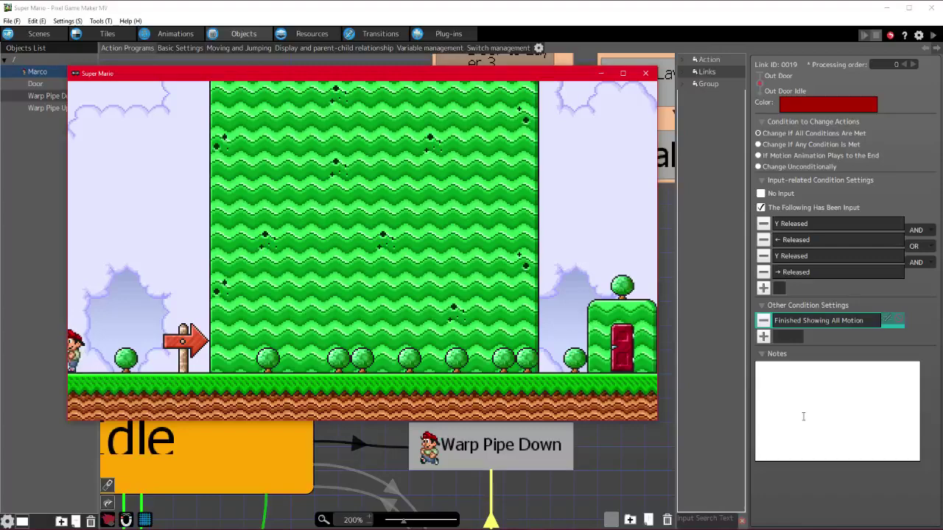
key("Right")
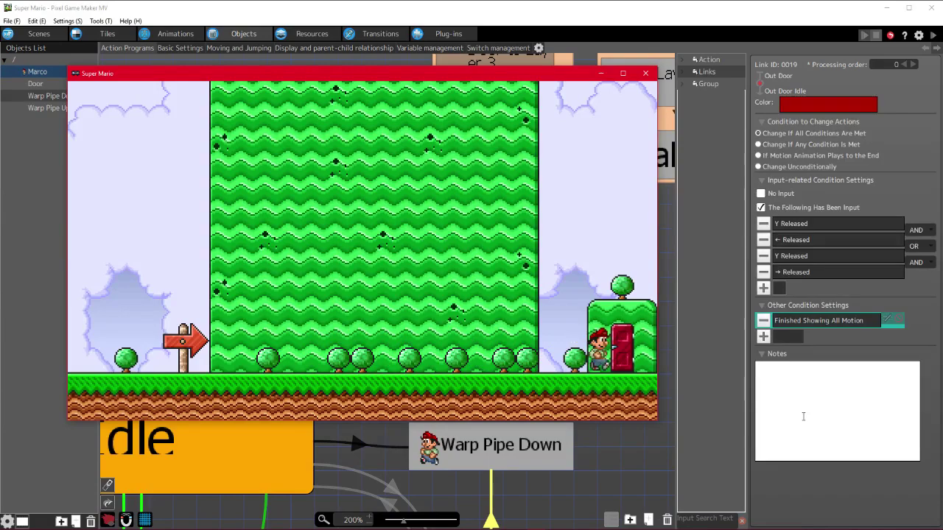
- Send the character through the red door, test moving back and forth near the exit door, and close the test play
key("Up")
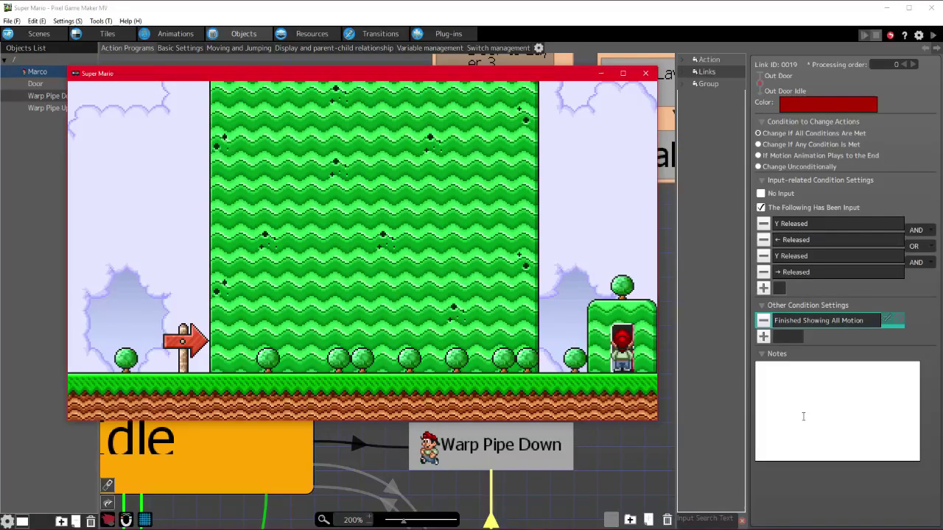
key("Right")
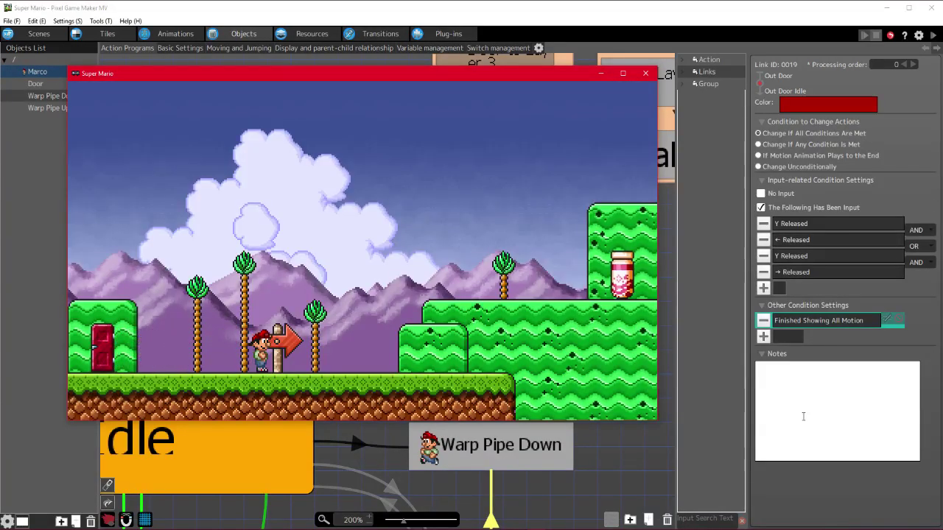
key("Left")
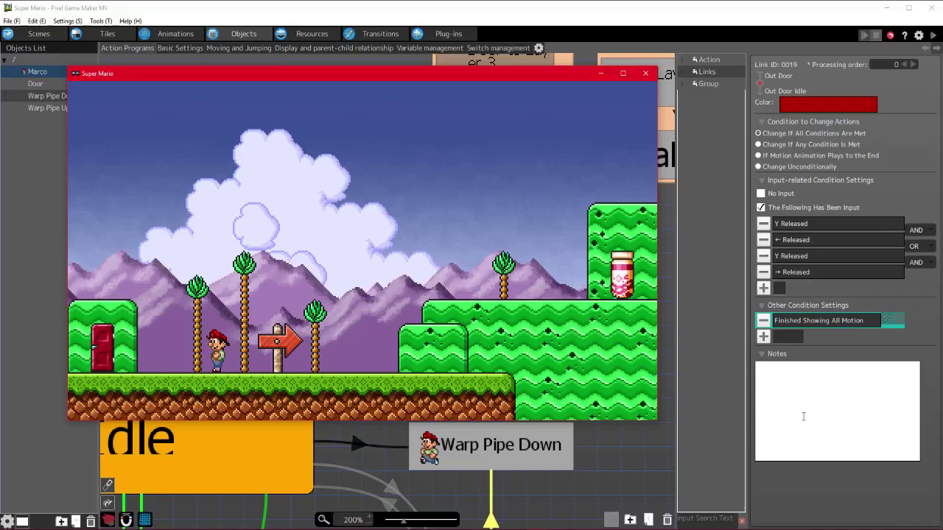
key("Left")
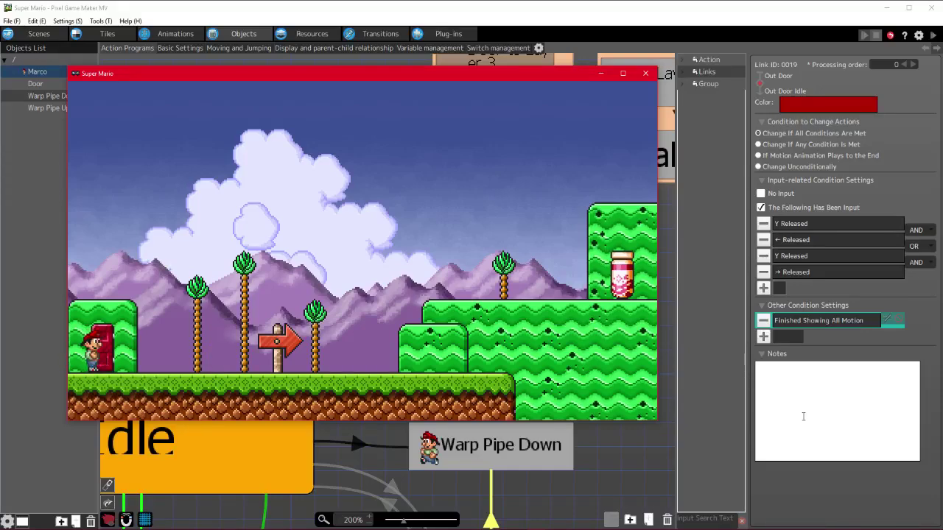
key("Right")
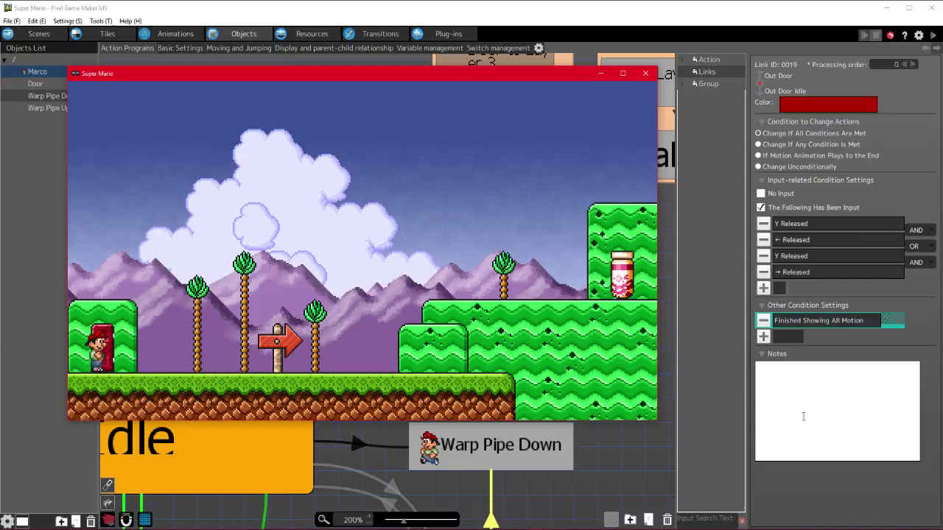
key("Right")
key("Left")
key("Right")
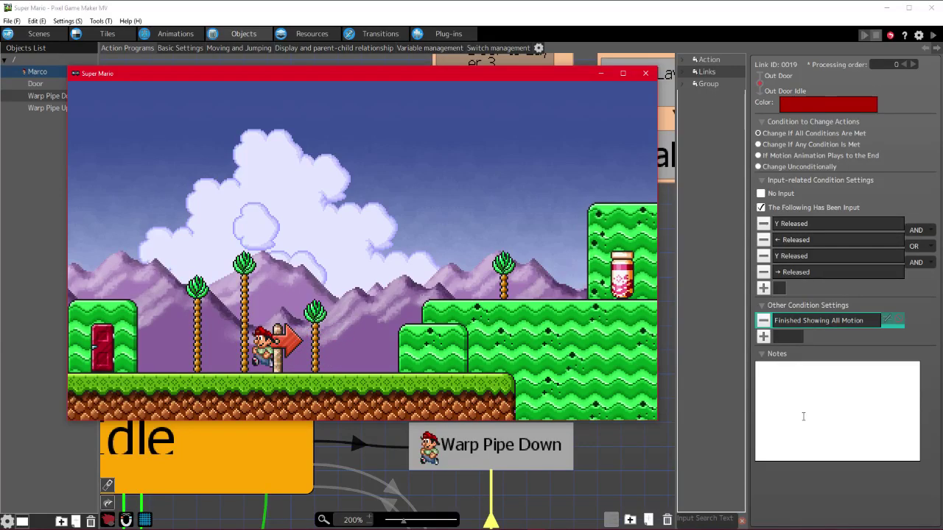
key("Left")
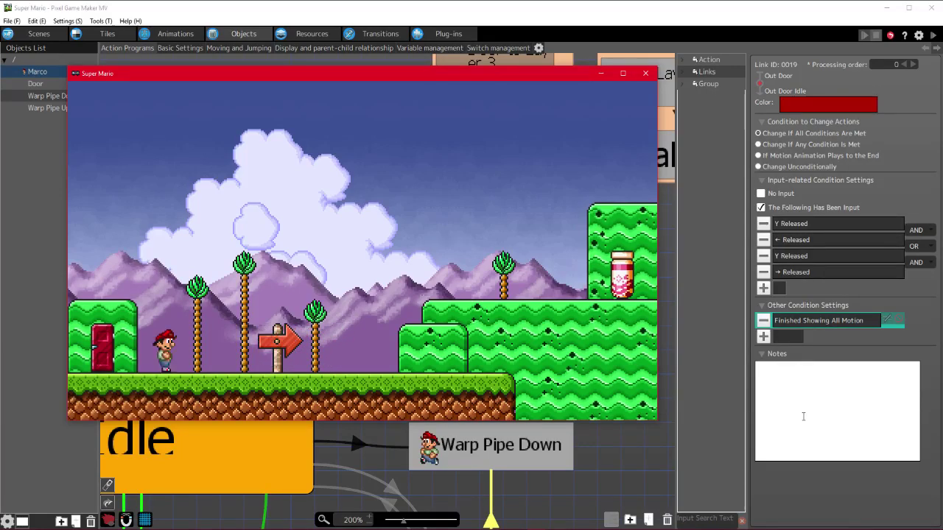
key("Left")
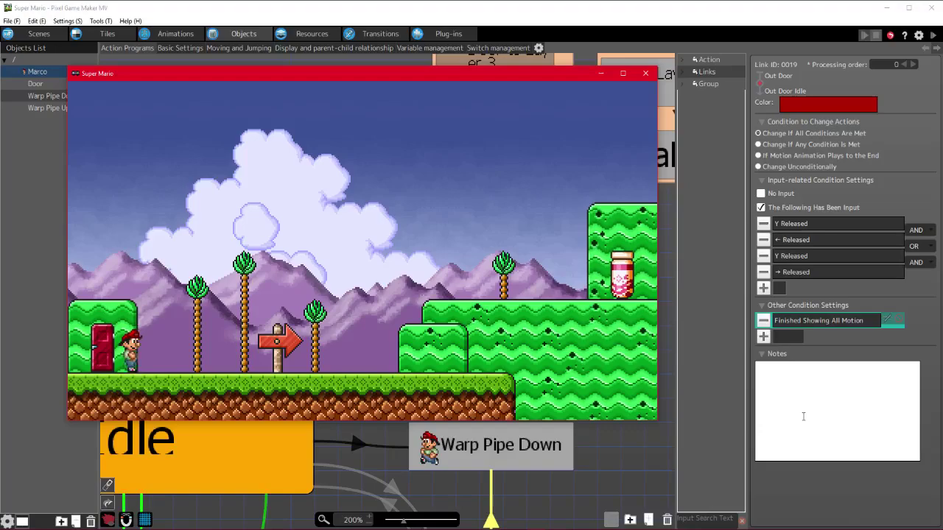
left_click(646, 73)
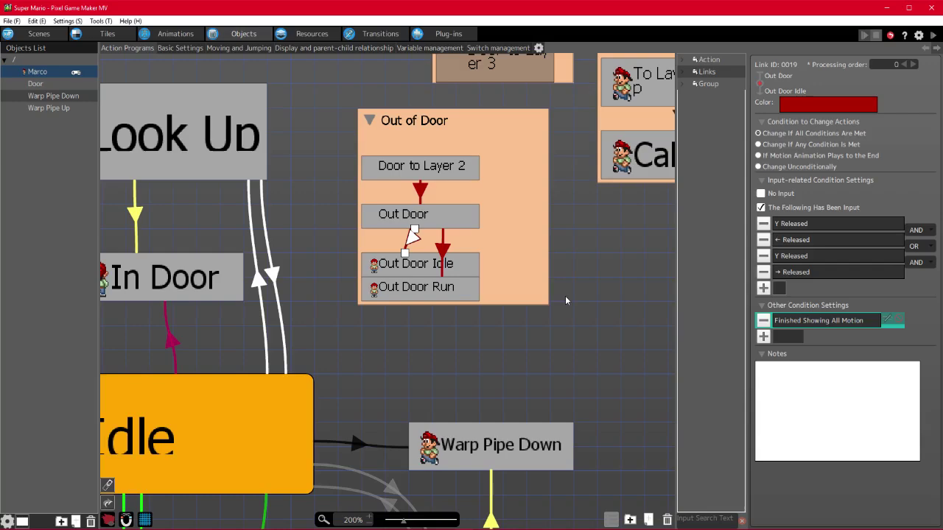
- Review the settings of the Door to Layer 2 action, the Out Door to Out Door Idle link, and the Out Door Idle action
middle_click_drag(566, 296, 549, 301)
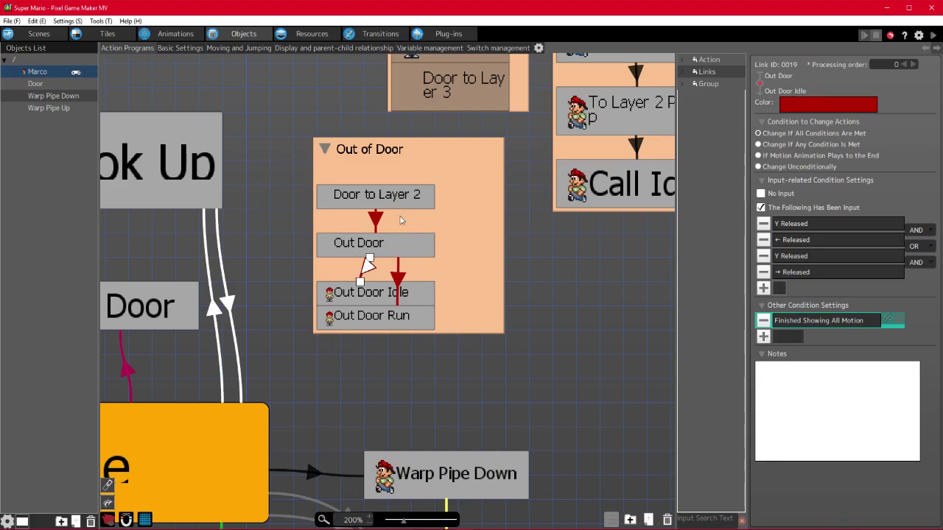
left_click(383, 201)
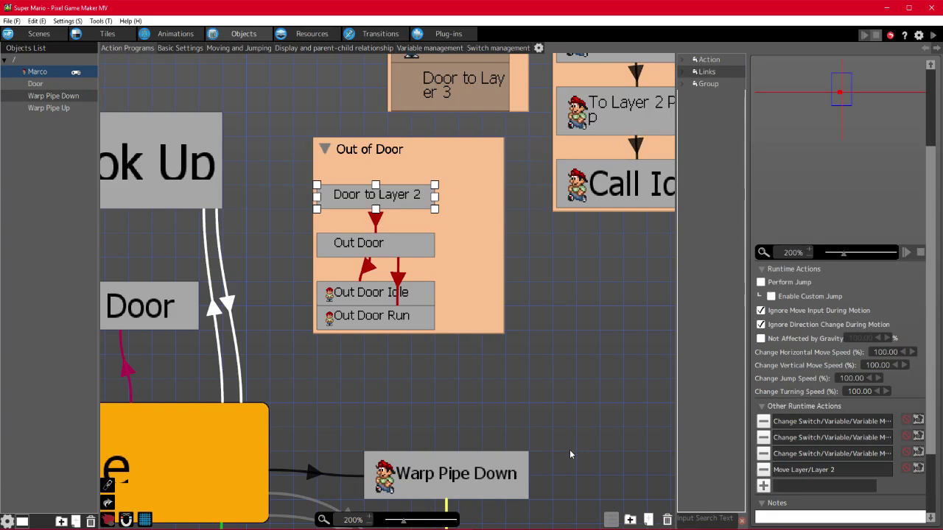
key("alt+Tab")
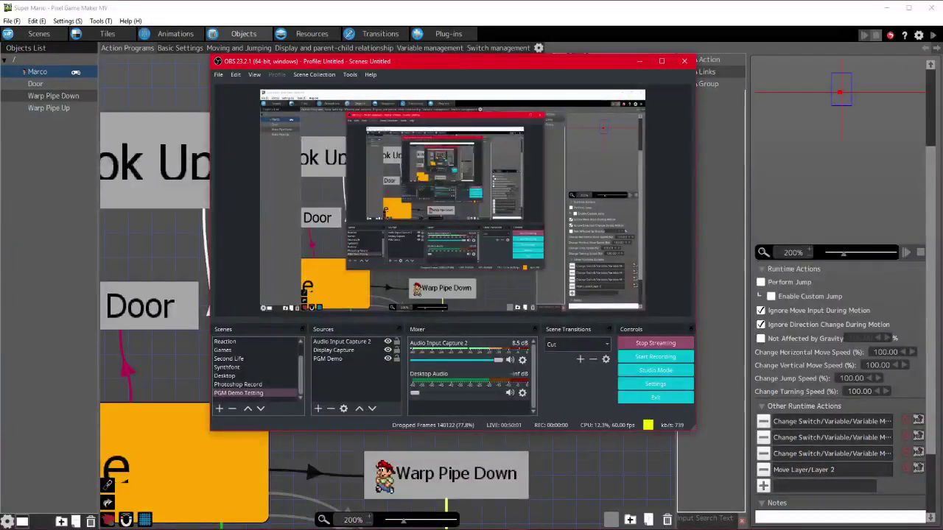
key("alt+Tab")
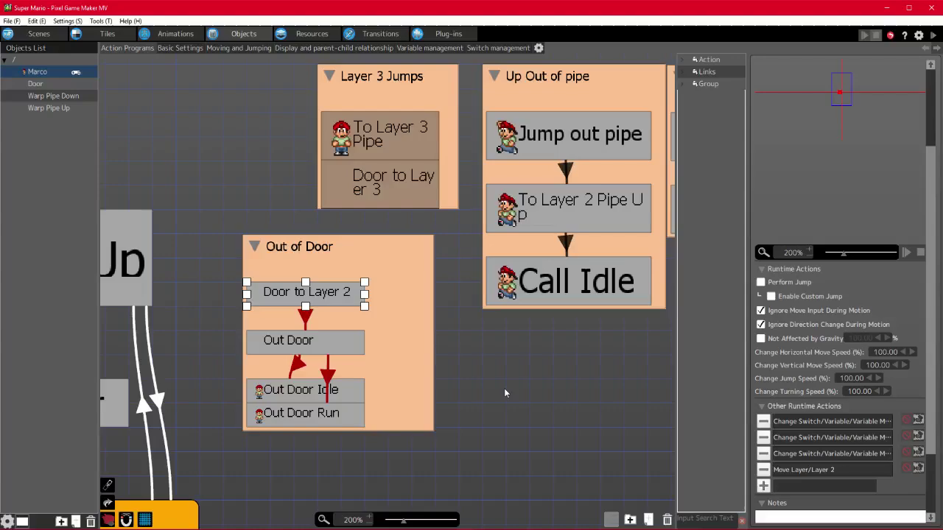
left_click(297, 367)
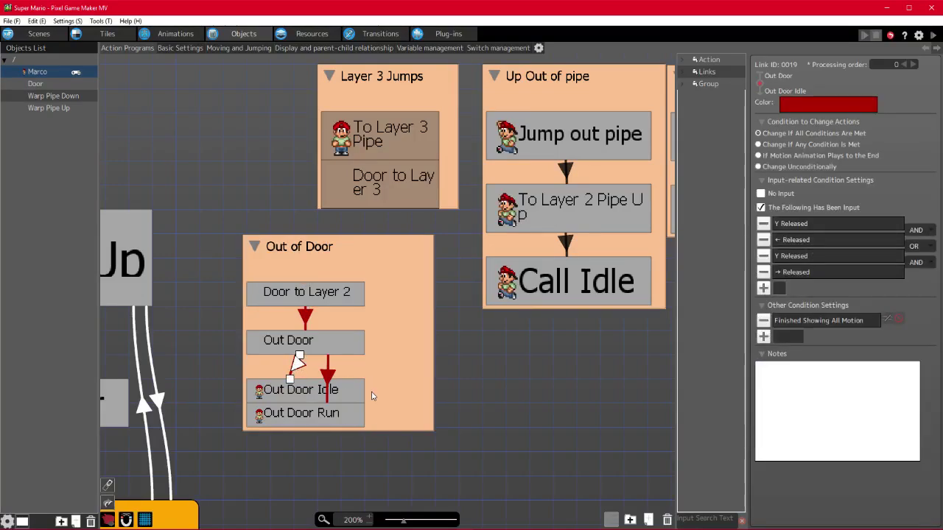
left_click(299, 396)
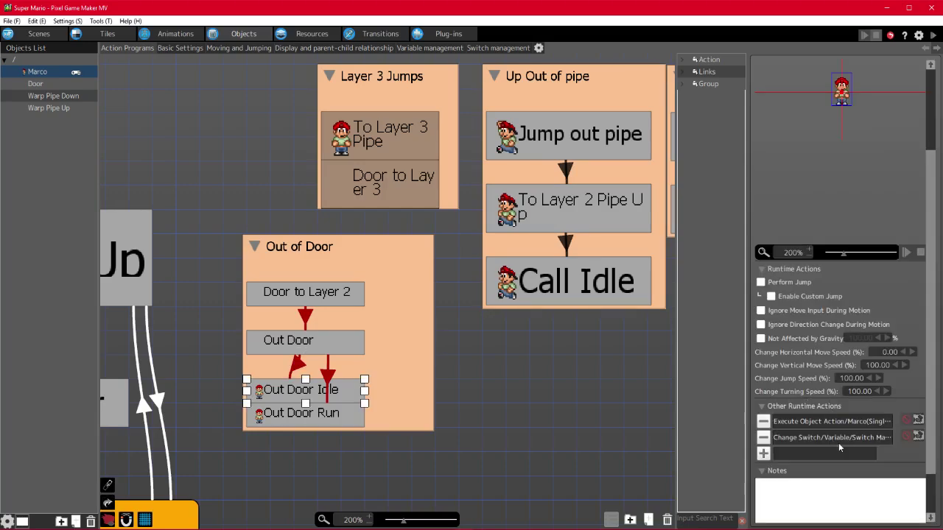
- Review the Execute Object Action and Change Switch/Variable runtime actions of the Out Door Idle and Out Door Run actions
scroll(838, 443, "down", 2)
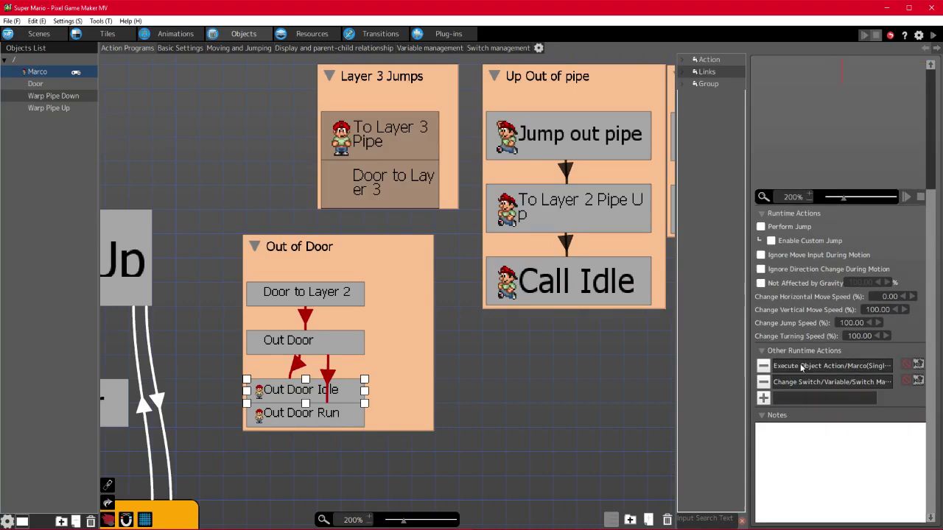
double_click(804, 368)
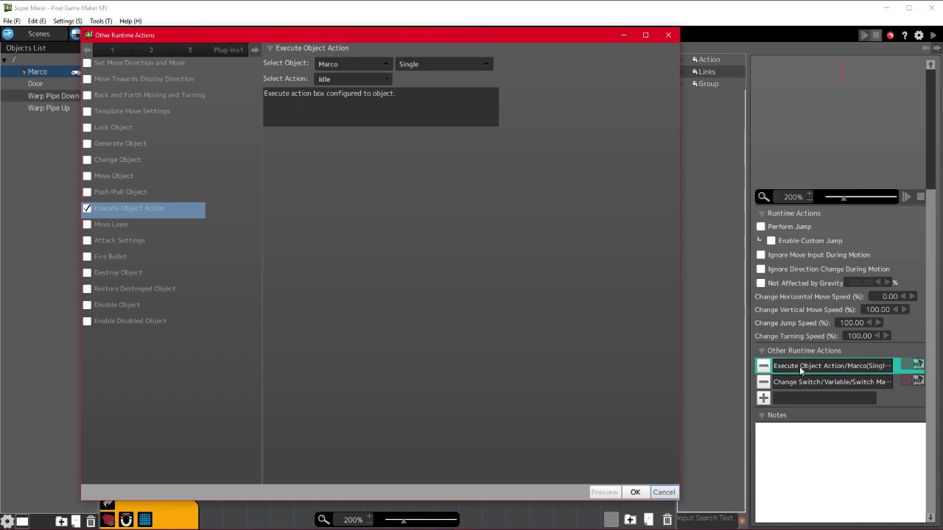
key("Return")
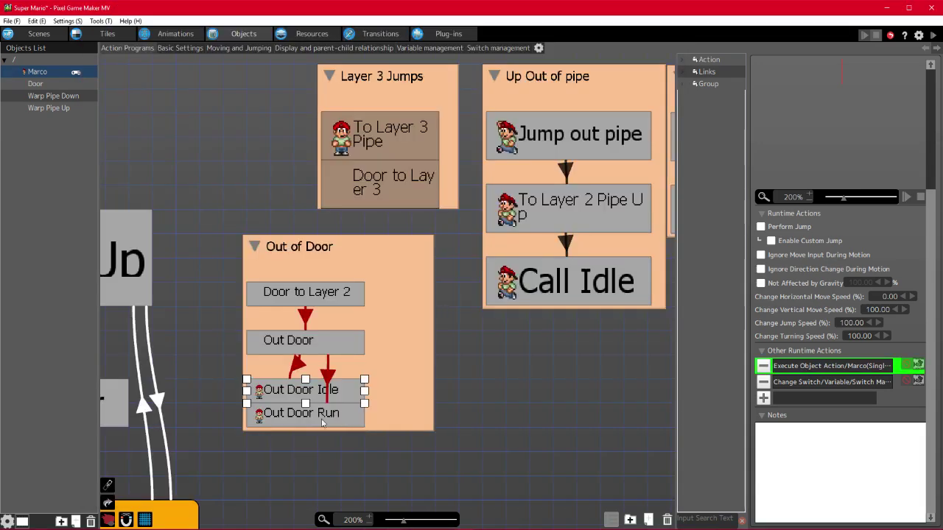
double_click(835, 382)
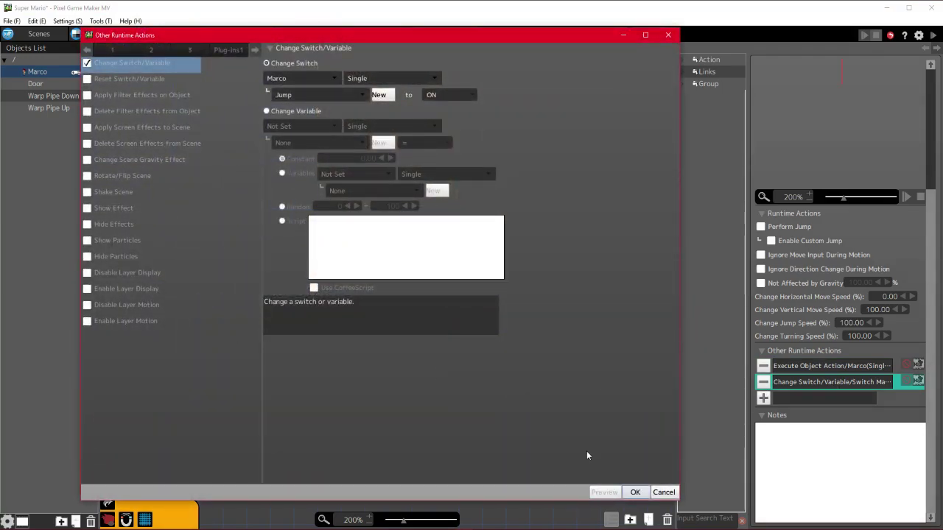
key("Return")
double_click(887, 386)
left_click(631, 493)
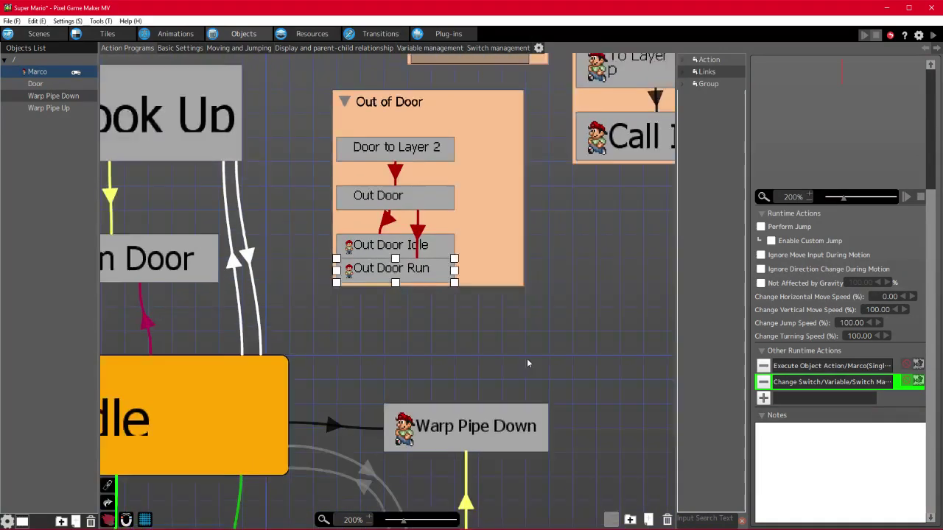
- Inspect the Out Door to Out Door Run link conditions and preview the Out Door action's motion
middle_click_drag(527, 360, 442, 413)
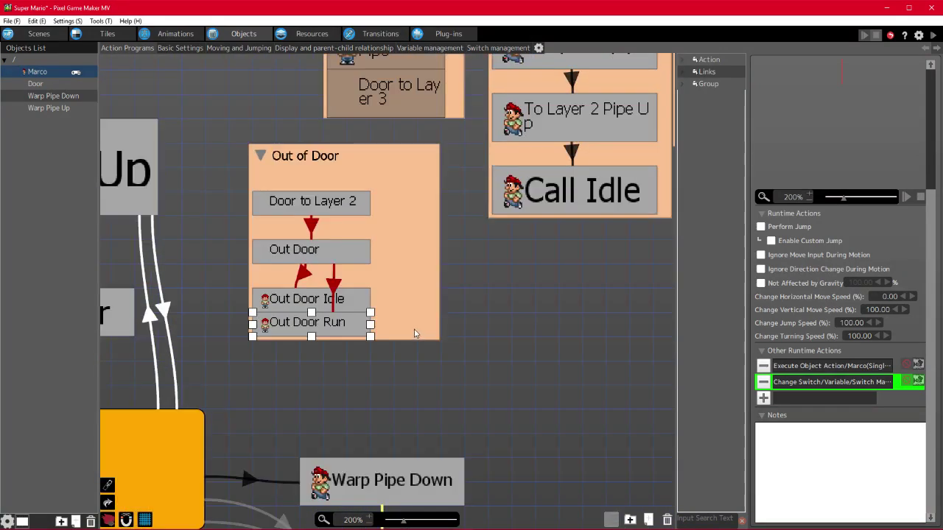
left_click(300, 307)
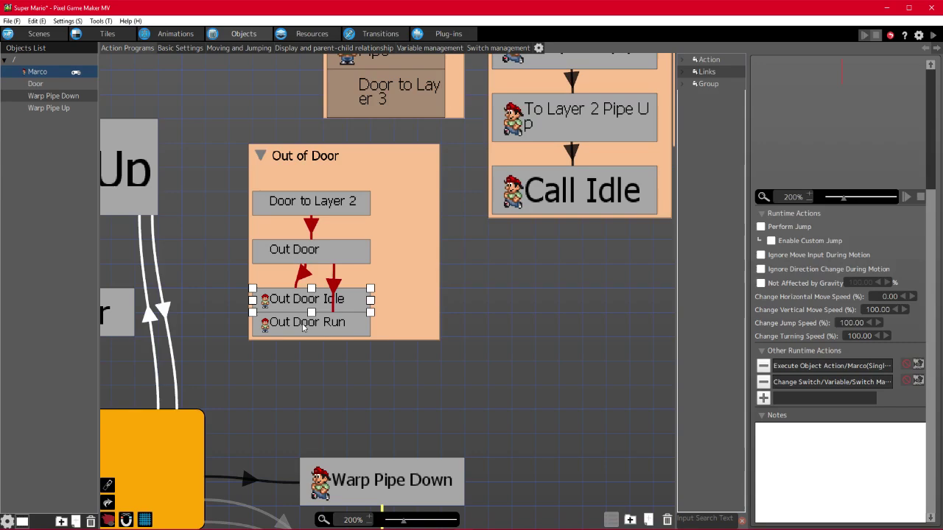
left_click(335, 291)
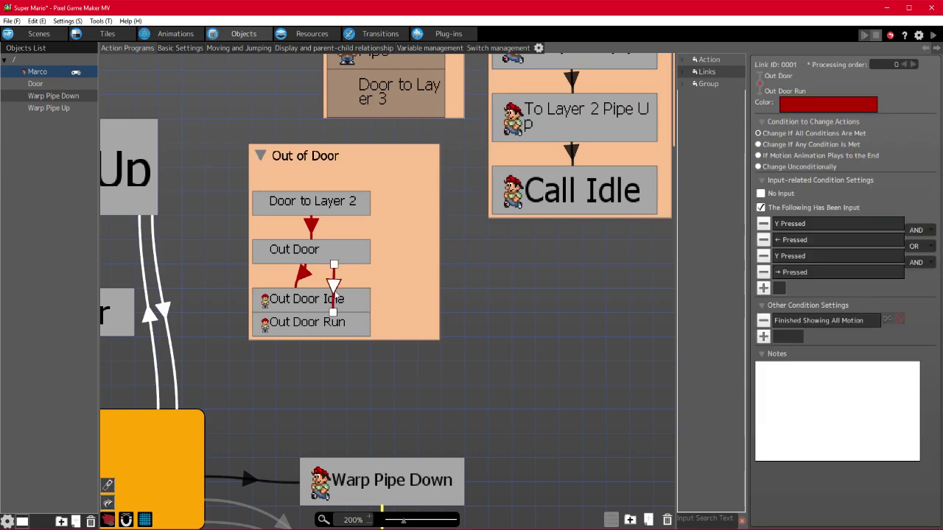
left_click(309, 258)
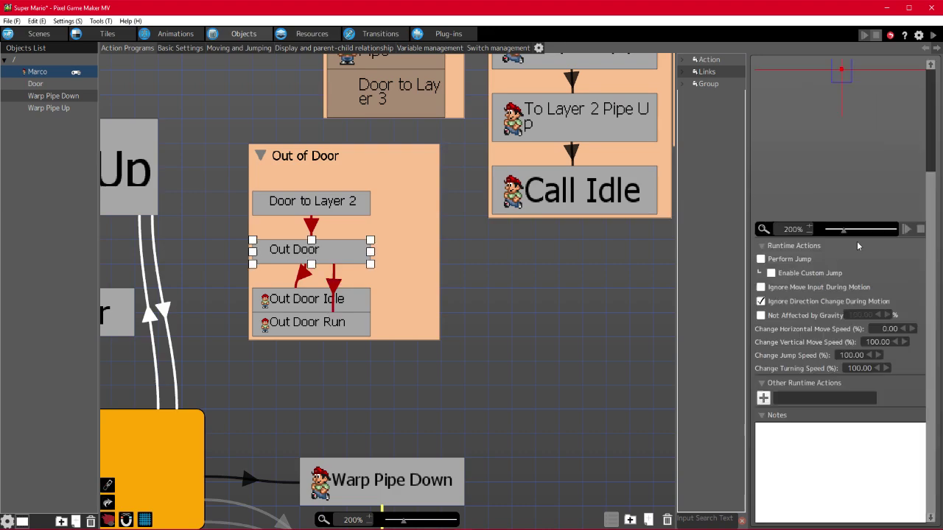
left_click(906, 269)
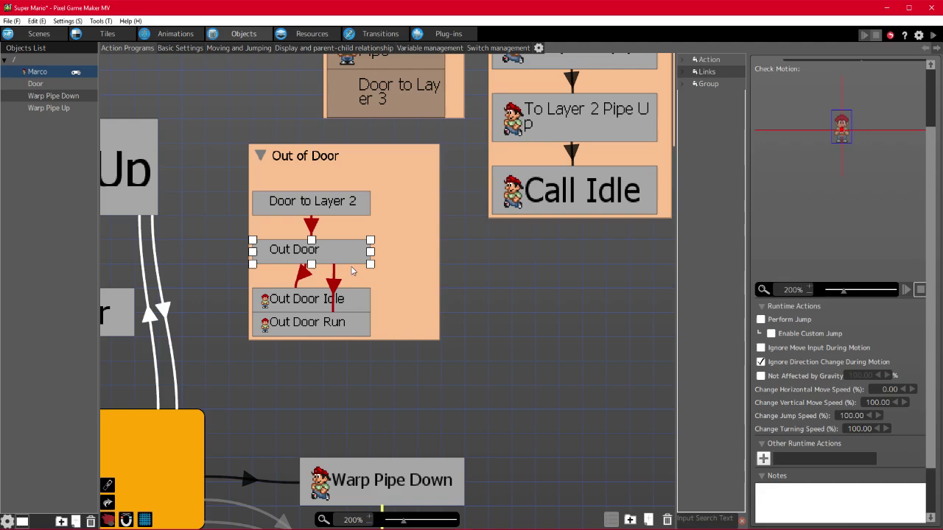
- Replace the Finished Showing All Motion condition on the Out Door to Out Door Idle link with After Certain Time Passes
left_click(305, 276)
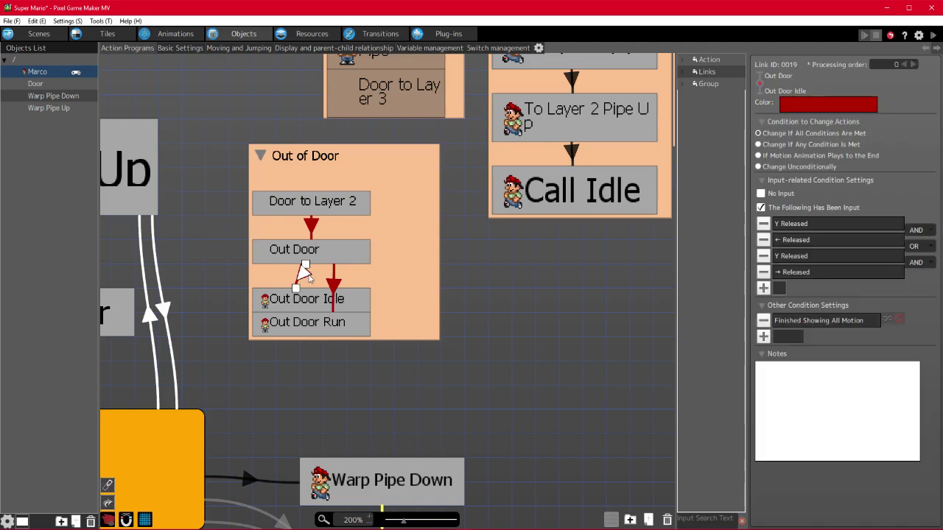
left_click(764, 321)
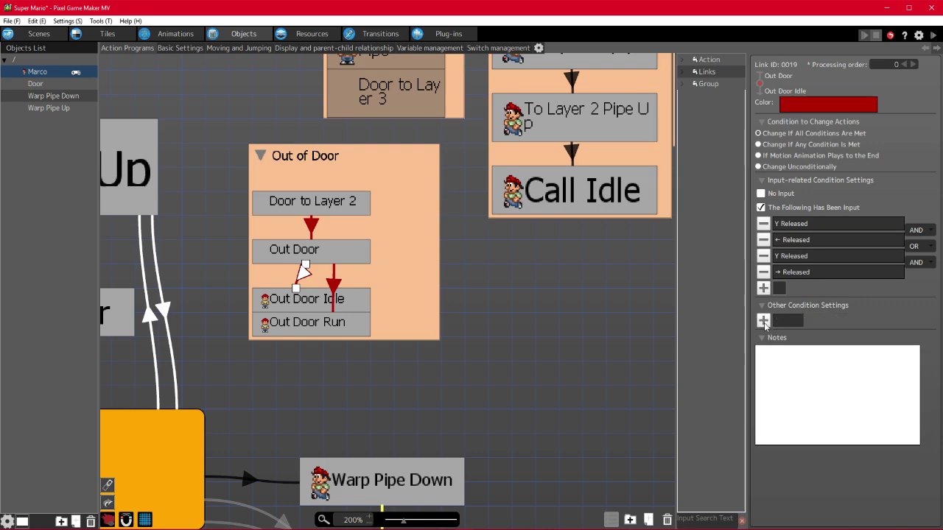
left_click(764, 322)
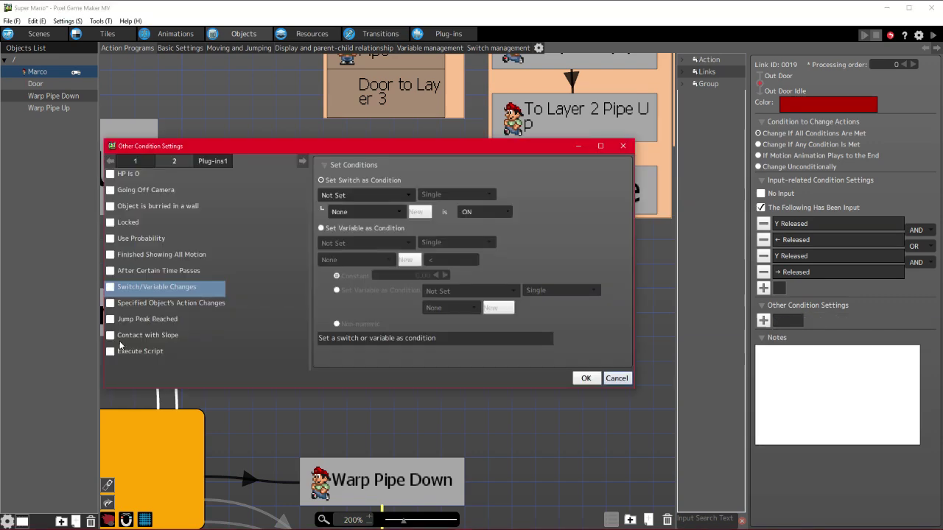
left_click(123, 271)
left_click(111, 271)
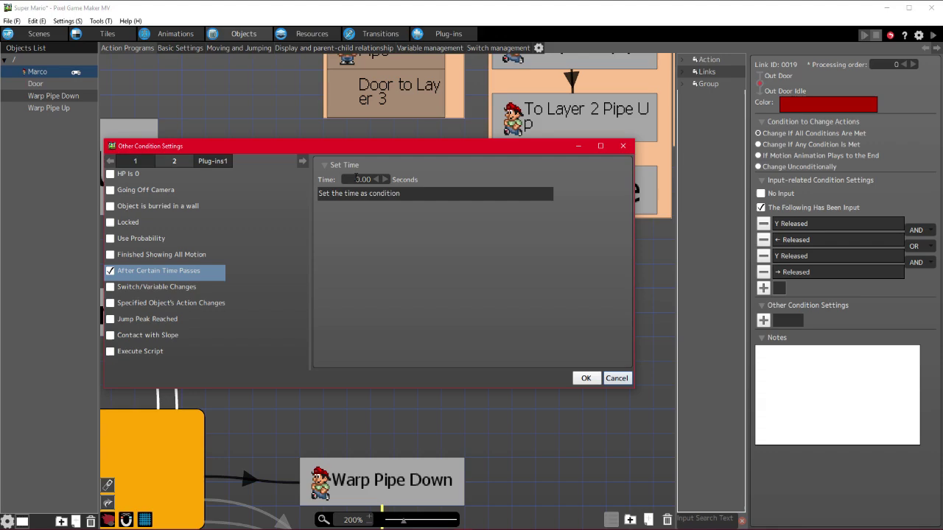
- Set the After Certain Time Passes condition to 0.09 seconds and copy the condition from the link
left_click_drag(357, 179, 462, 169)
type("0.")
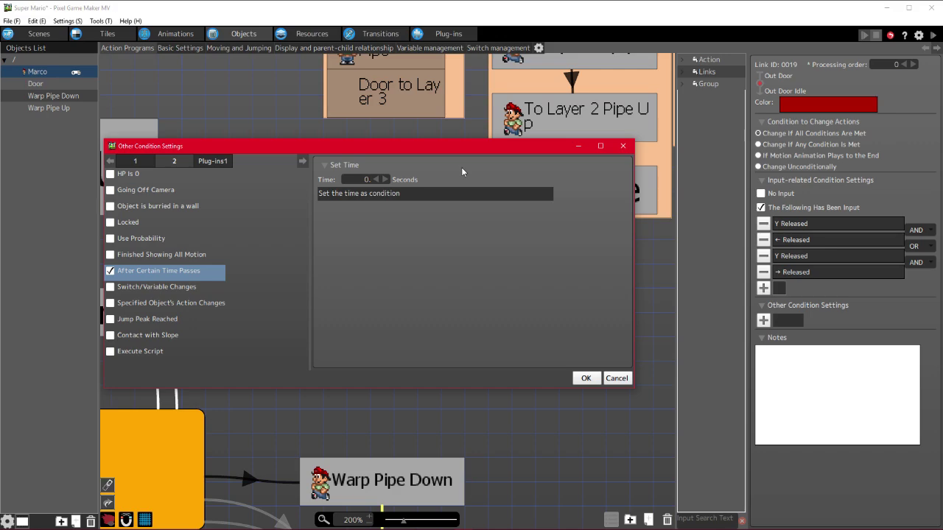
type("9")
key("Left")
type("0")
key("ctrl+a")
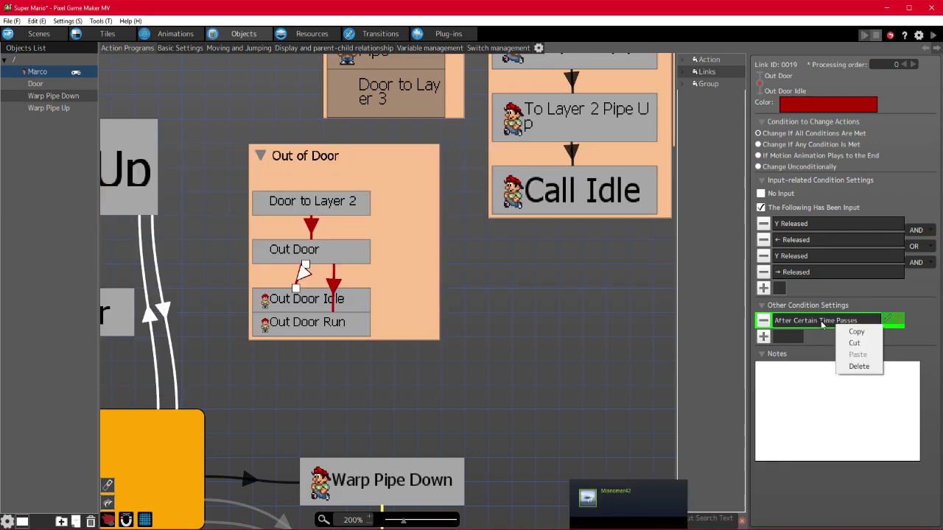
left_click(820, 322)
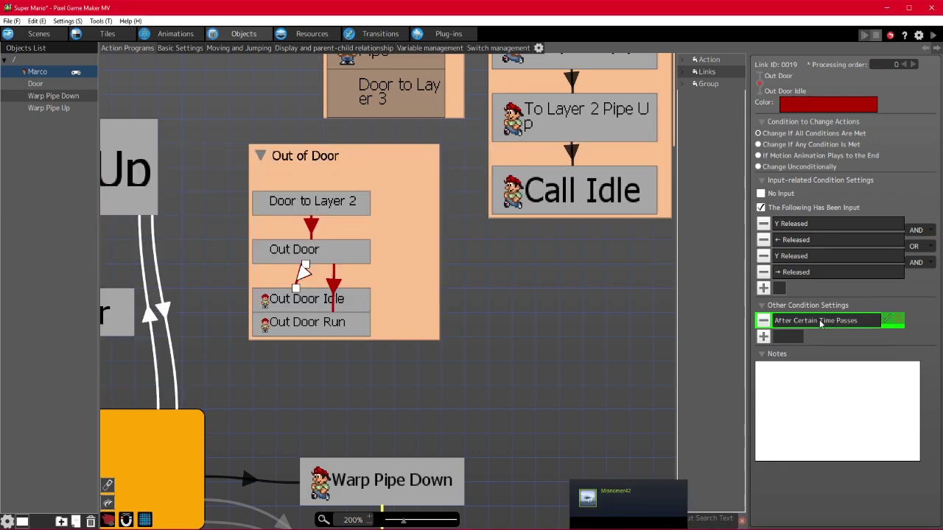
right_click(820, 322)
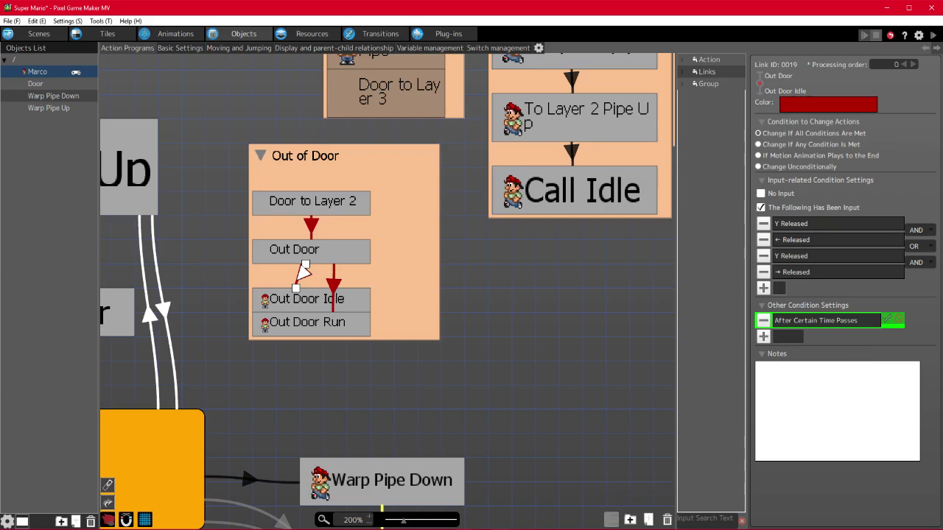
- Switch to Steam, check the friends list, close it, and return to Pixel Game Maker MV
left_click(500, 529)
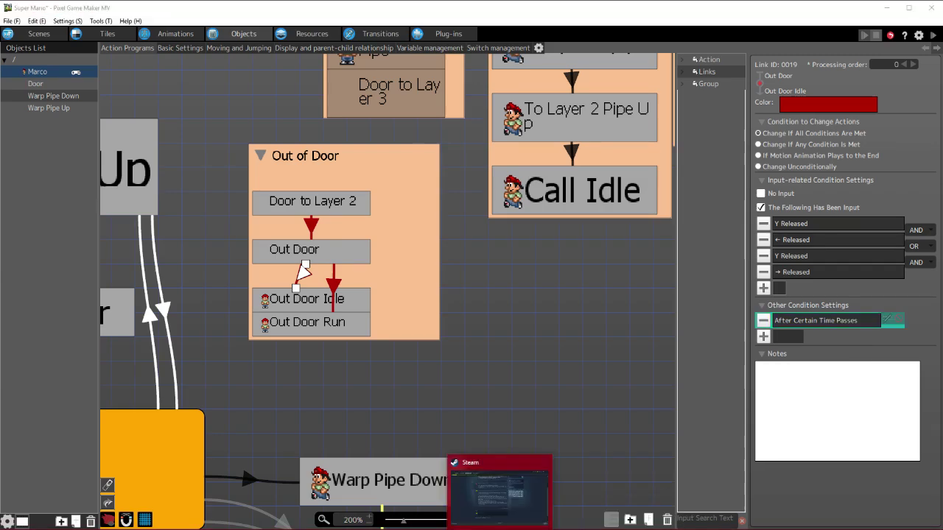
left_click(499, 493)
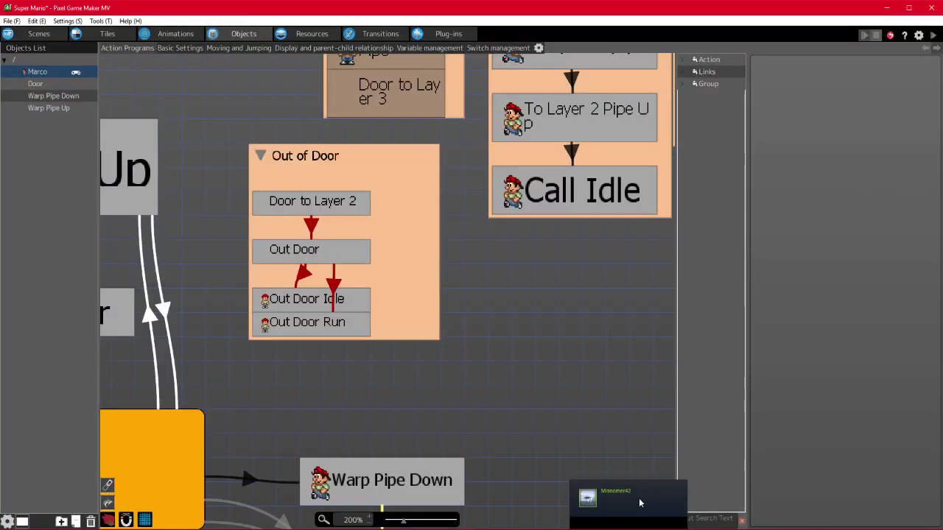
scroll(630, 426, "down", 1)
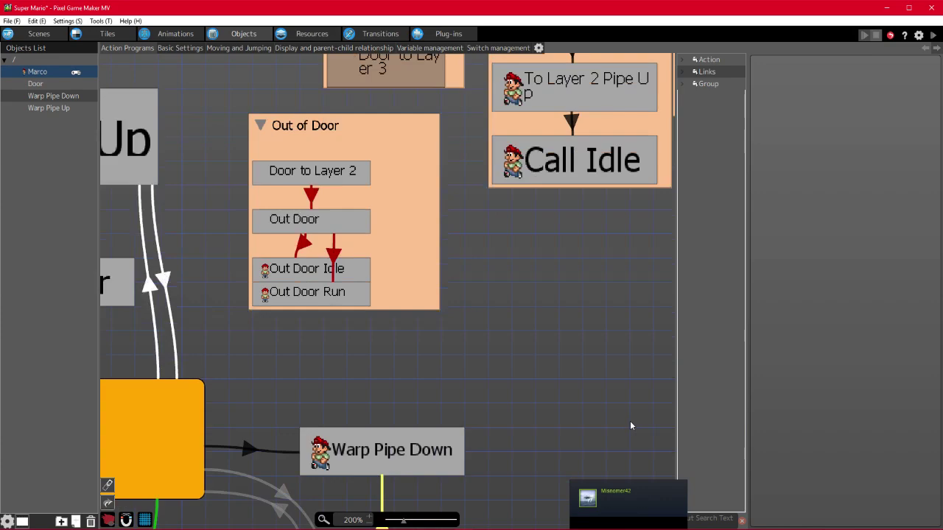
scroll(630, 426, "down", 1)
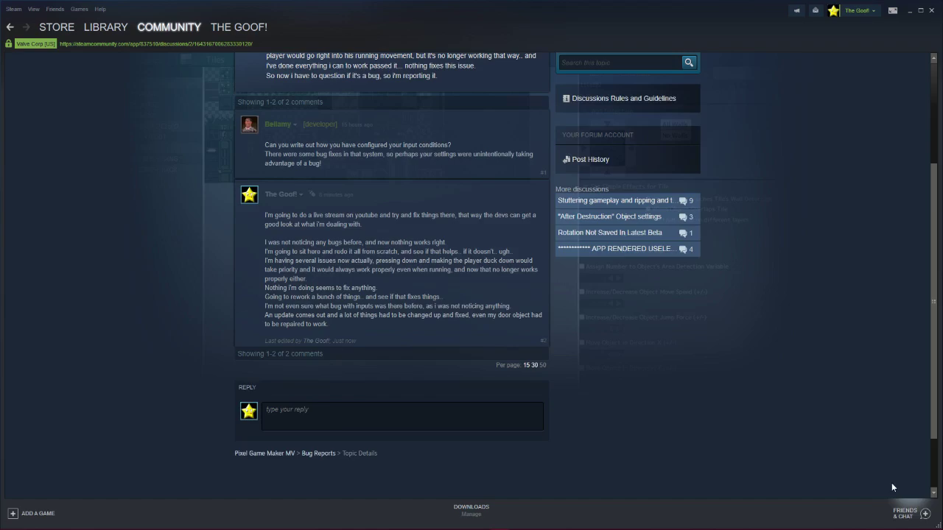
left_click(905, 514)
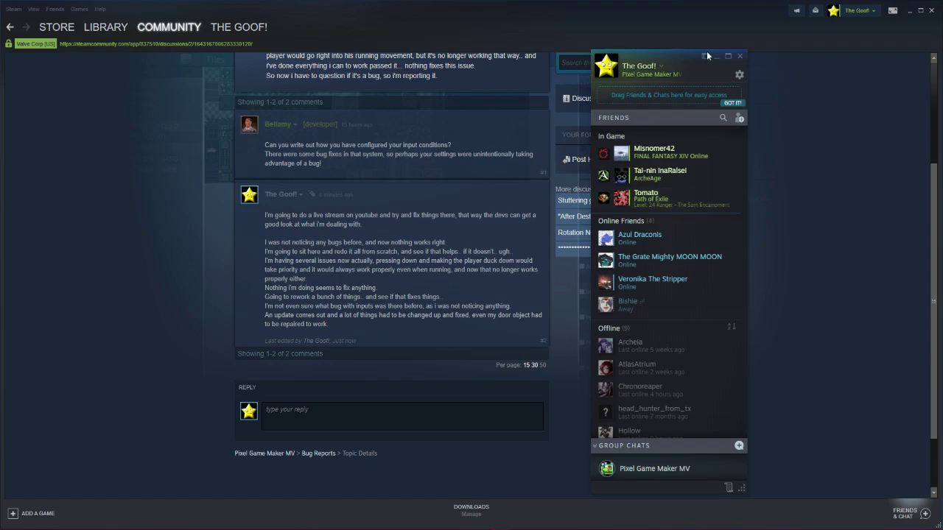
left_click(740, 56)
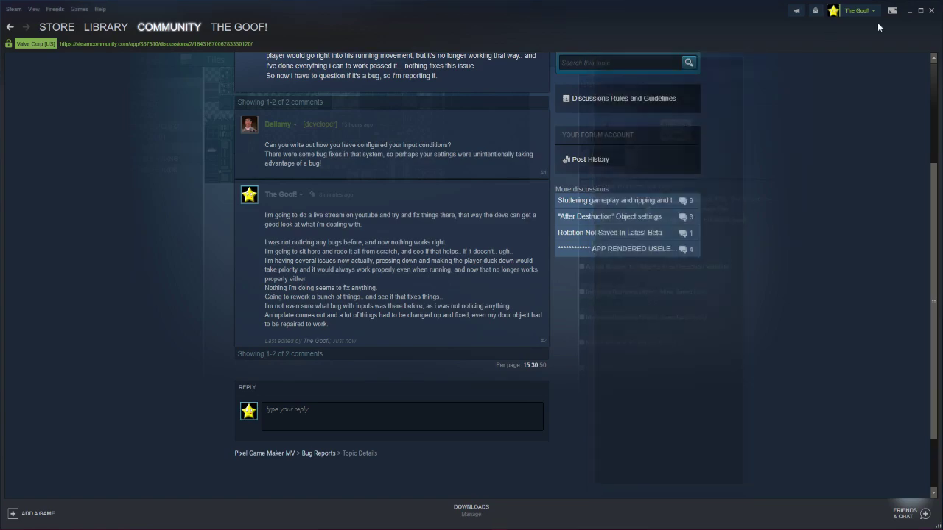
left_click(910, 12)
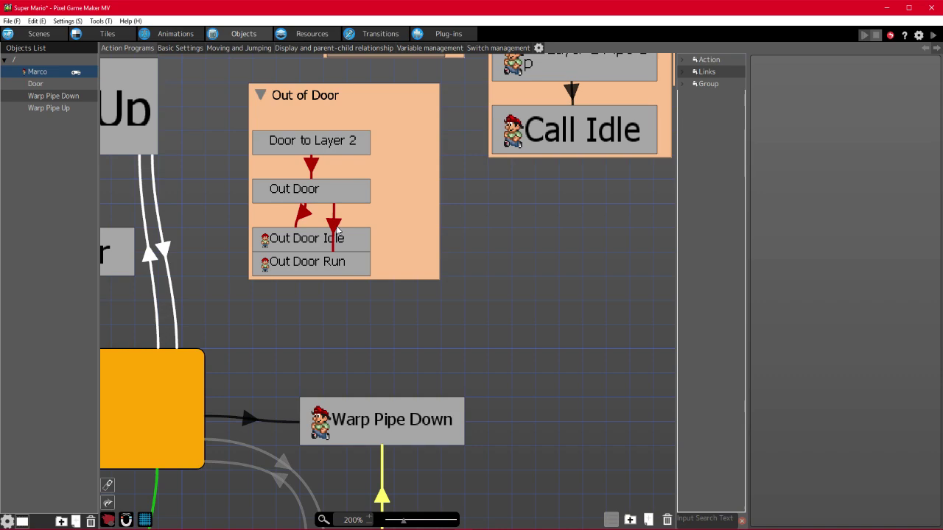
- Replace the Out Door to Out Door Run link's Finished Showing All Motion condition with the copied After Certain Time Passes condition and save the project
left_click(336, 230)
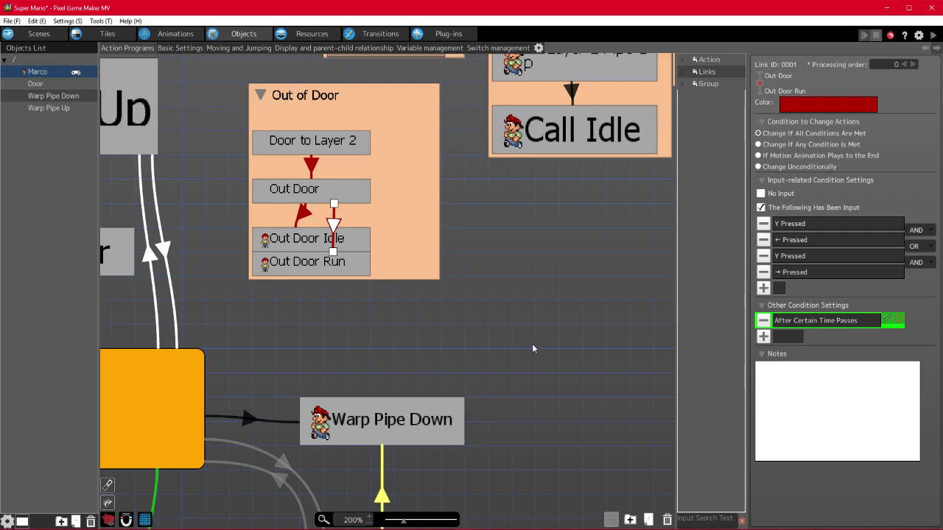
key("ctrl+s")
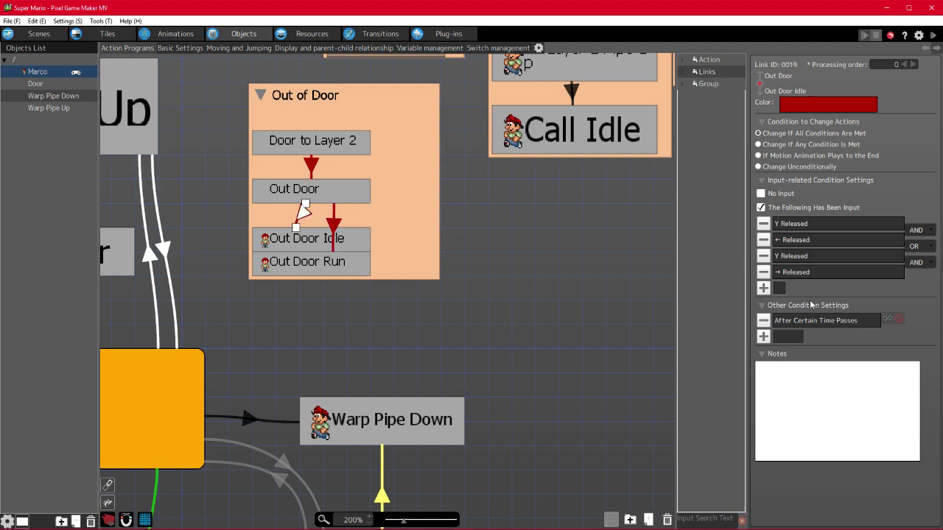
- Disable and re-enable The Following Has Been Input on the Out Door Idle link and check the Out Door Run link
left_click(761, 208)
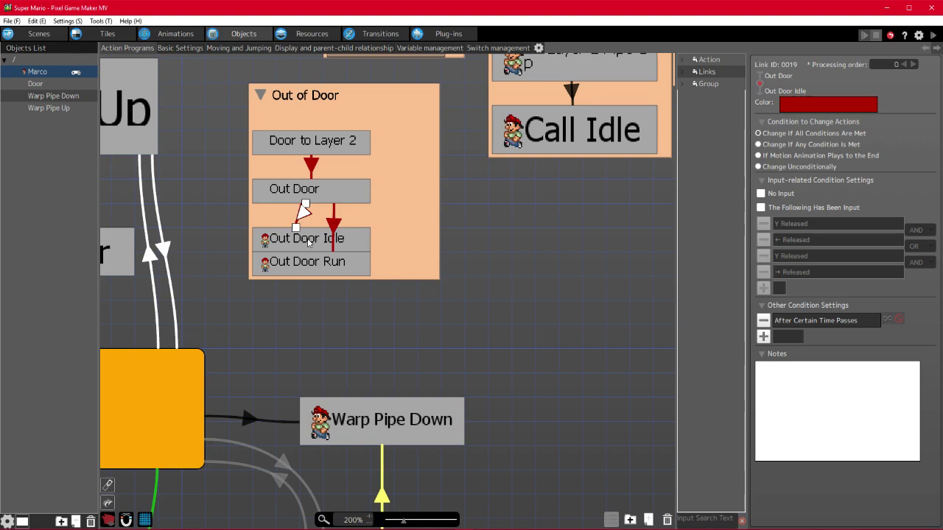
left_click(761, 208)
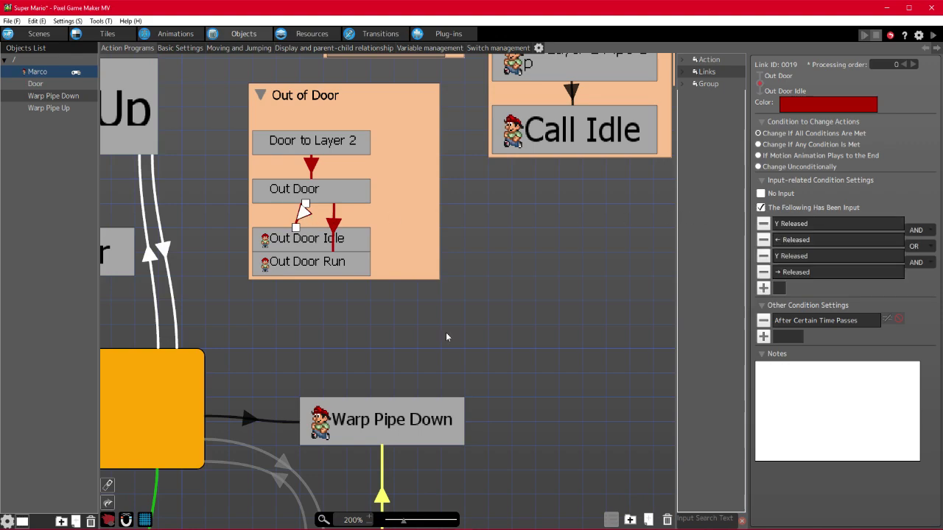
left_click(333, 224)
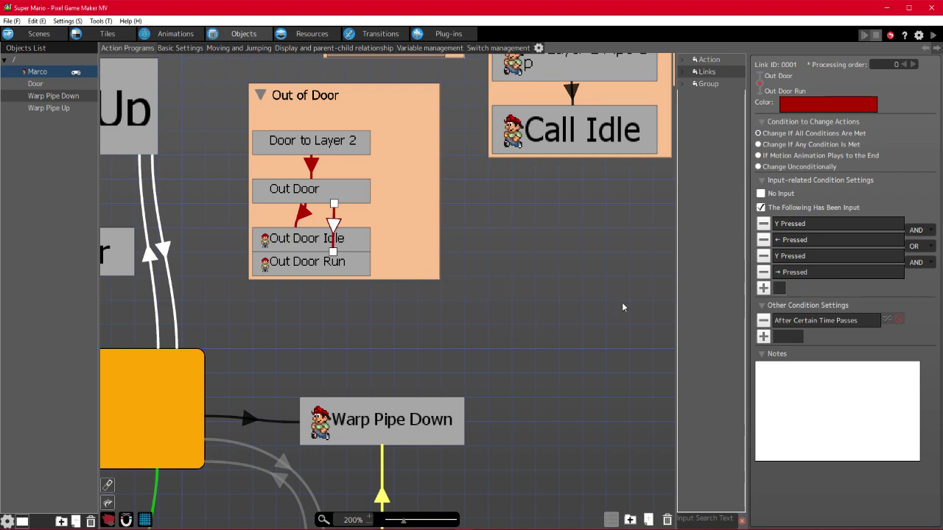
- Test-play the game, move Marco back and forth around the red door and through it, and close the game
left_click(934, 35)
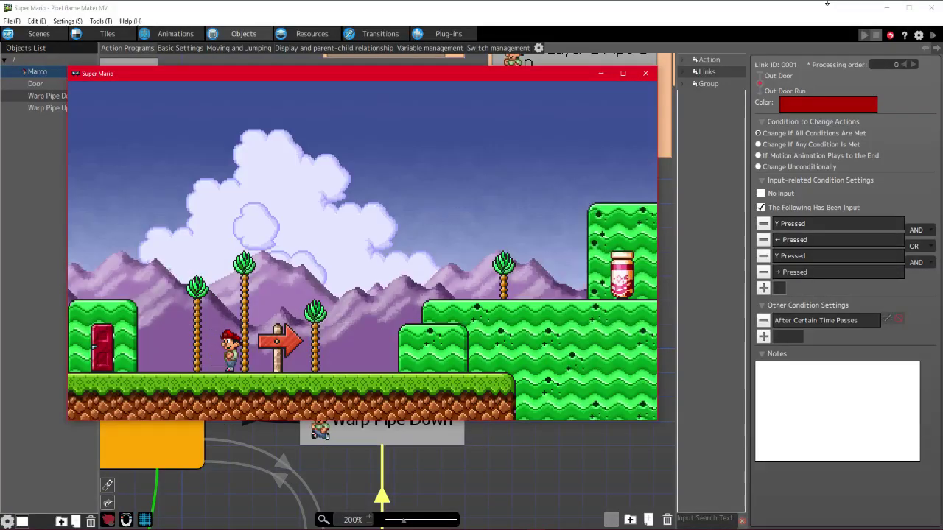
key("Left")
key("Right")
key("Left")
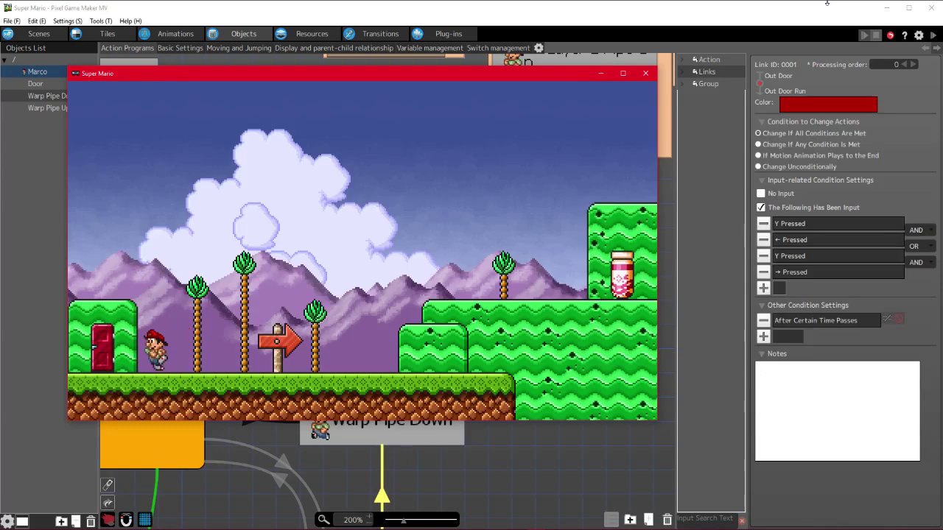
key("Left")
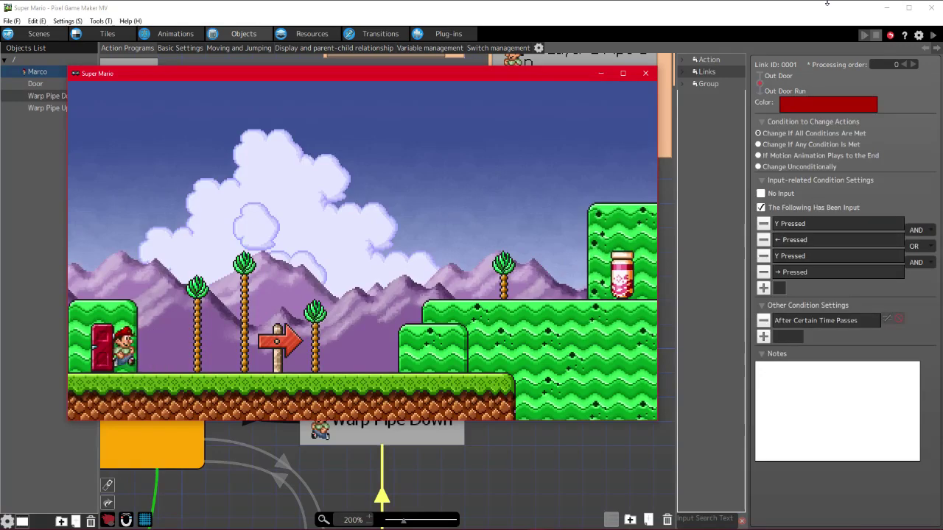
key("Right")
key("Left")
key("Right")
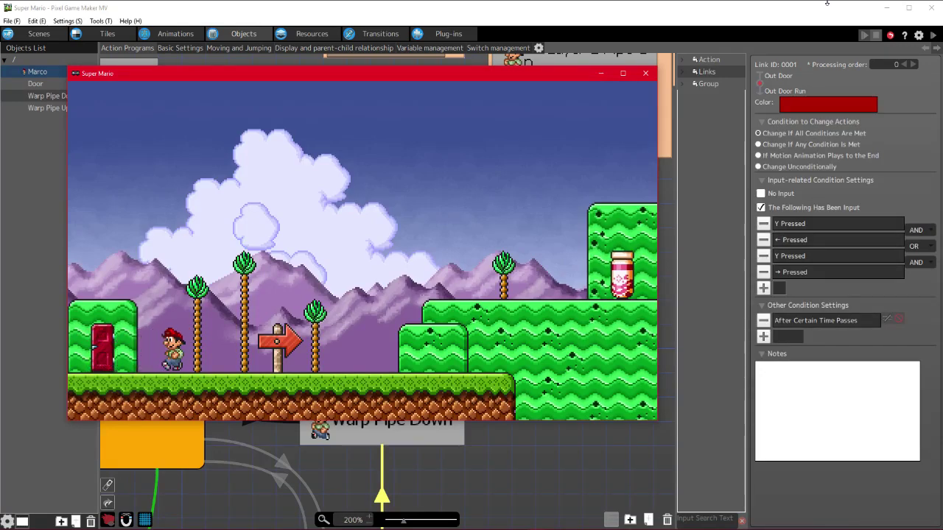
key("Left")
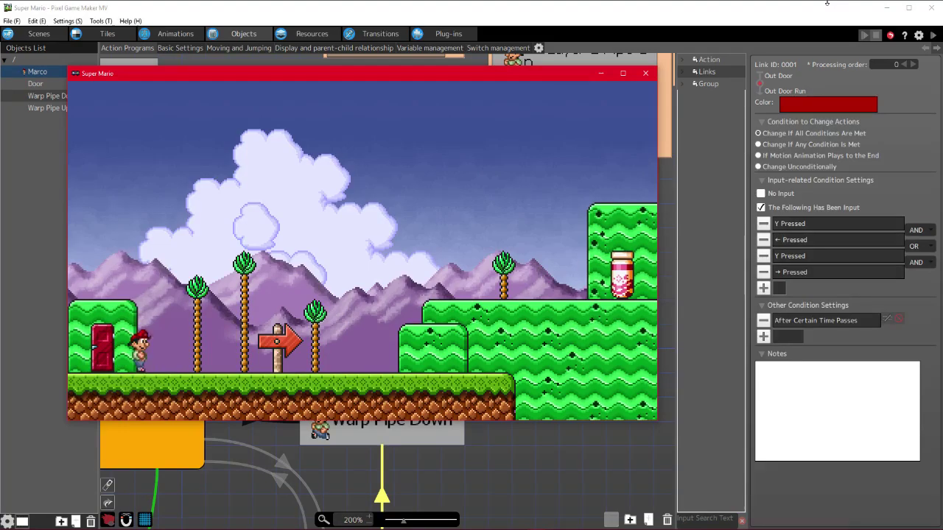
key("Right")
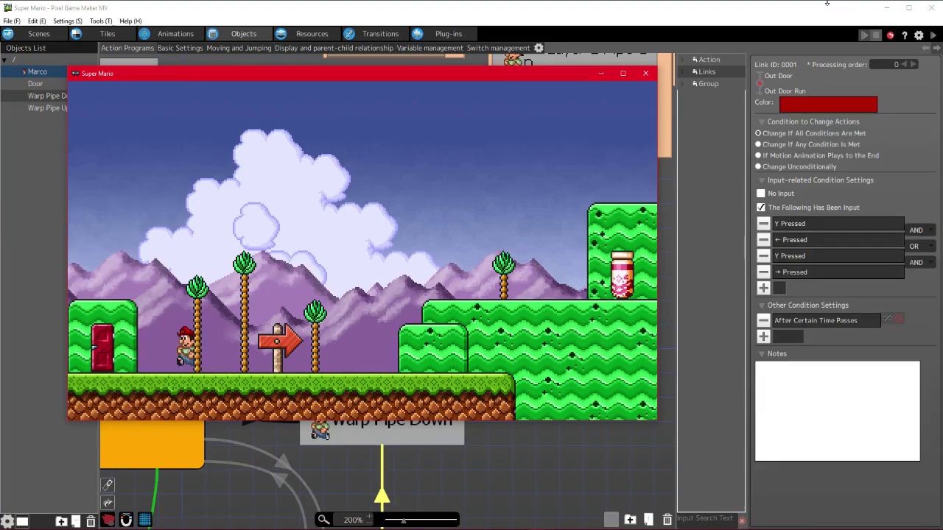
key("Left")
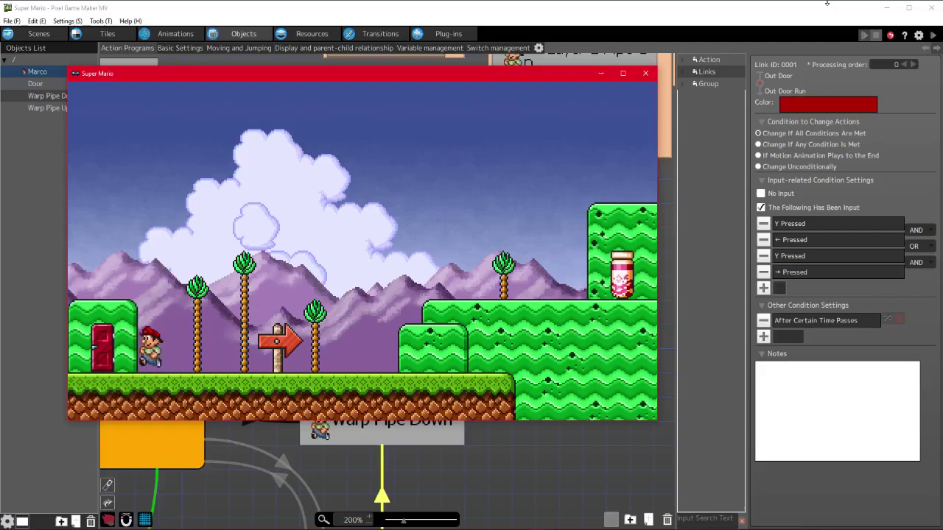
key("Left")
left_click(645, 73)
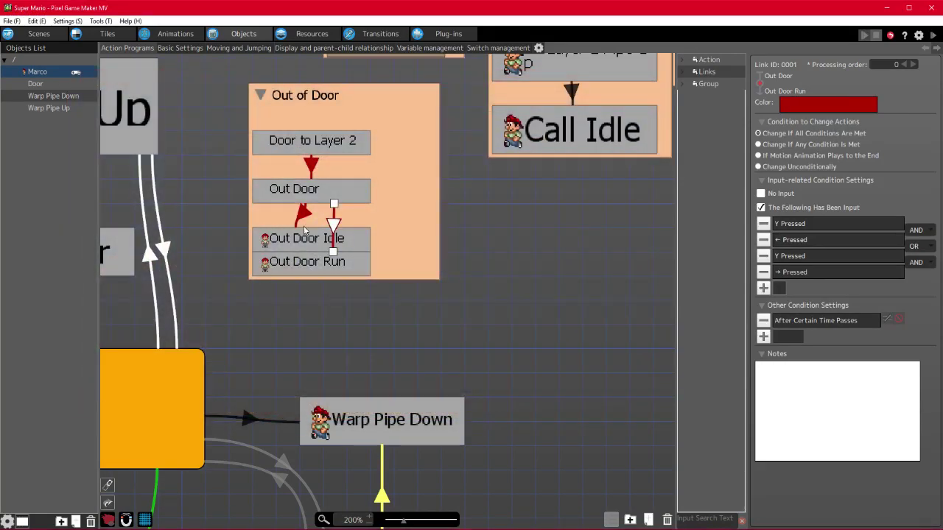
- Check the Out Door Run link's time condition without changing it and preview the Marco animation's Out of Door motion with its timeline enlarged
double_click(806, 324)
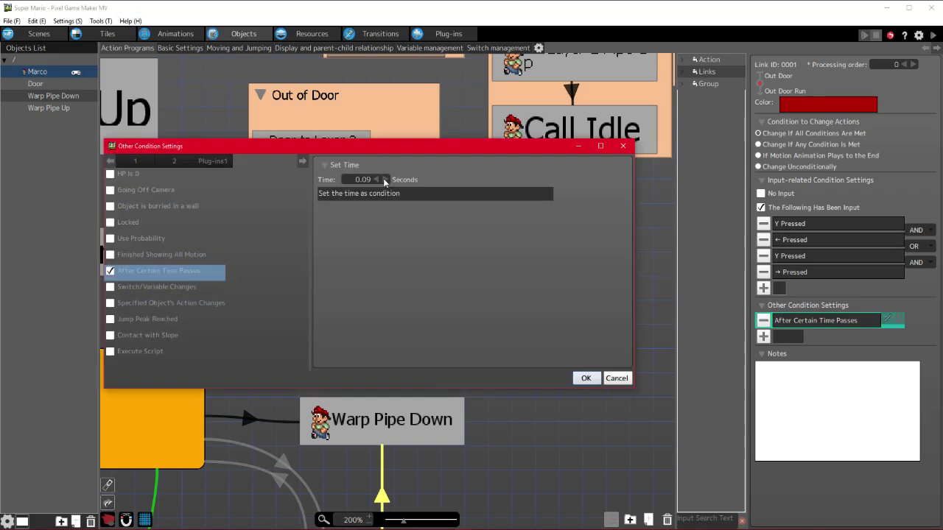
left_click(619, 381)
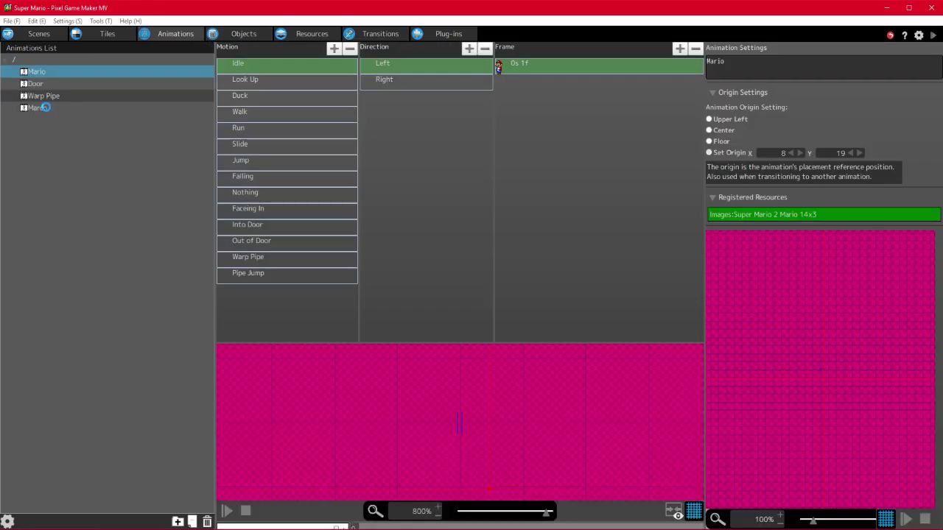
left_click(43, 108)
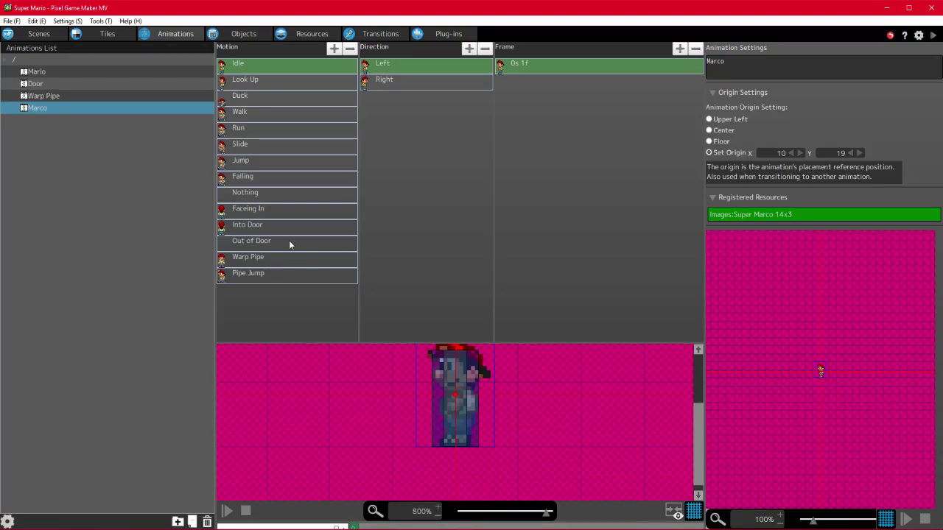
left_click(267, 261)
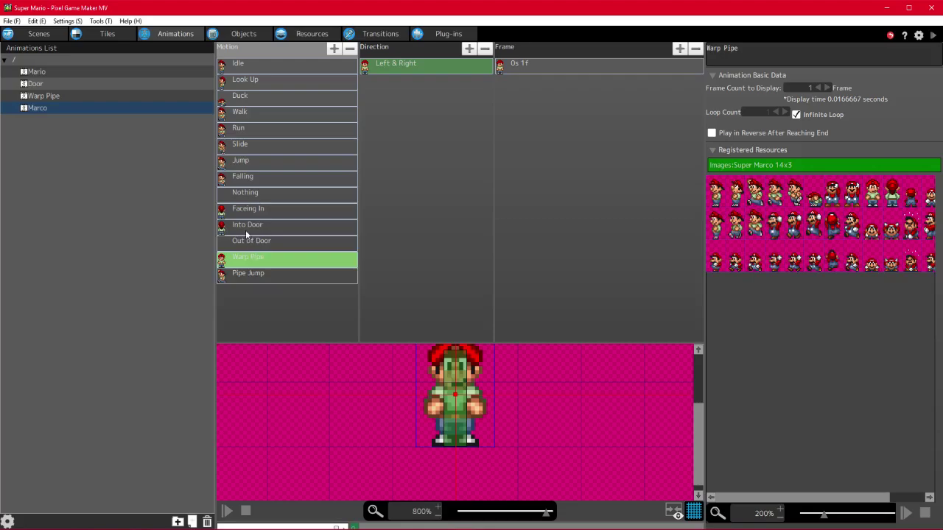
left_click(252, 245)
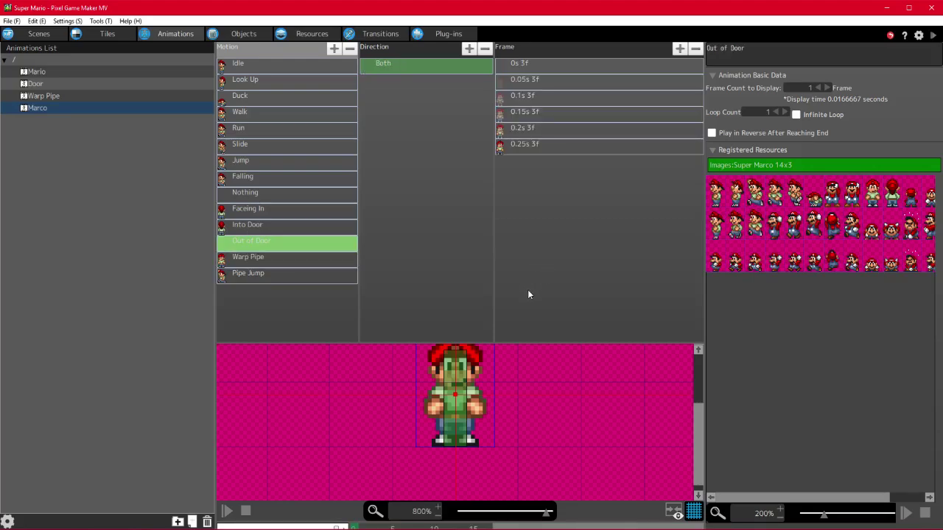
left_click(228, 513)
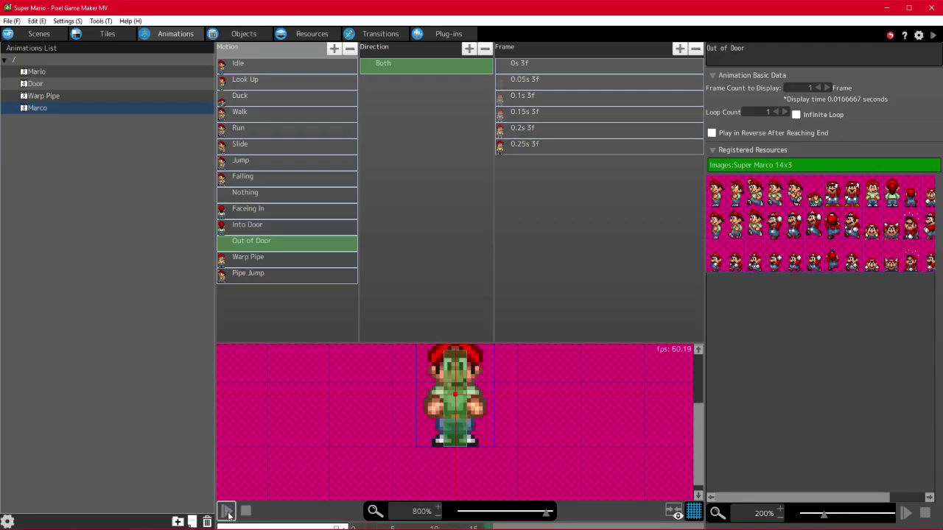
left_click_drag(361, 345, 376, 239)
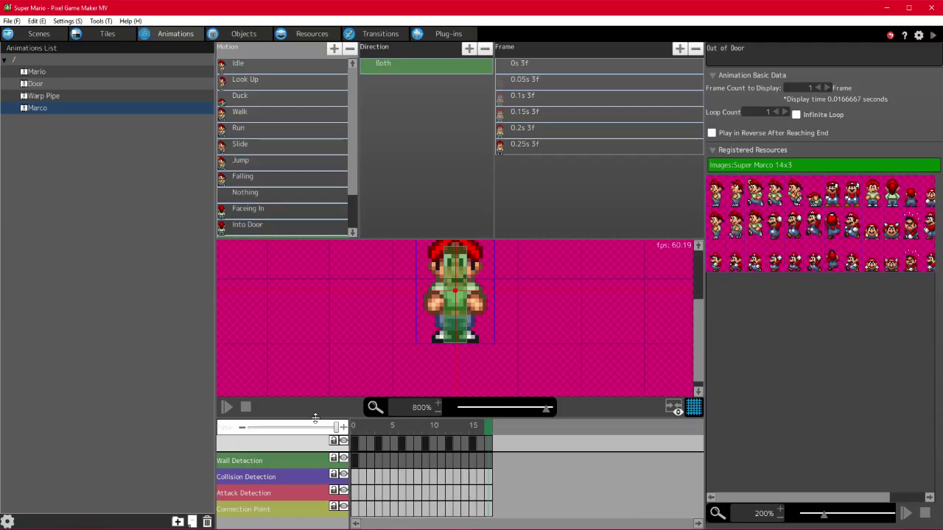
left_click_drag(317, 417, 316, 469)
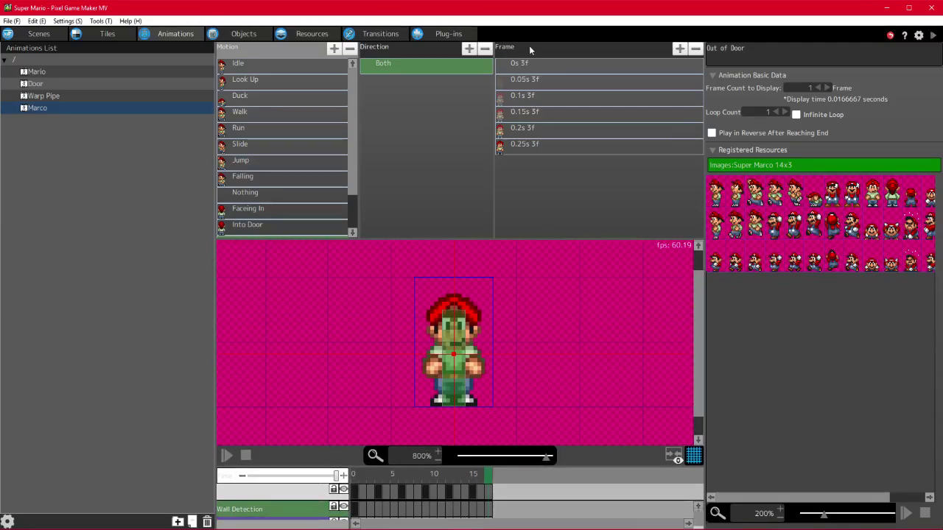
- Examine the direction, first-frame and basic data settings of Marco's Out of Door motion
left_click(533, 67)
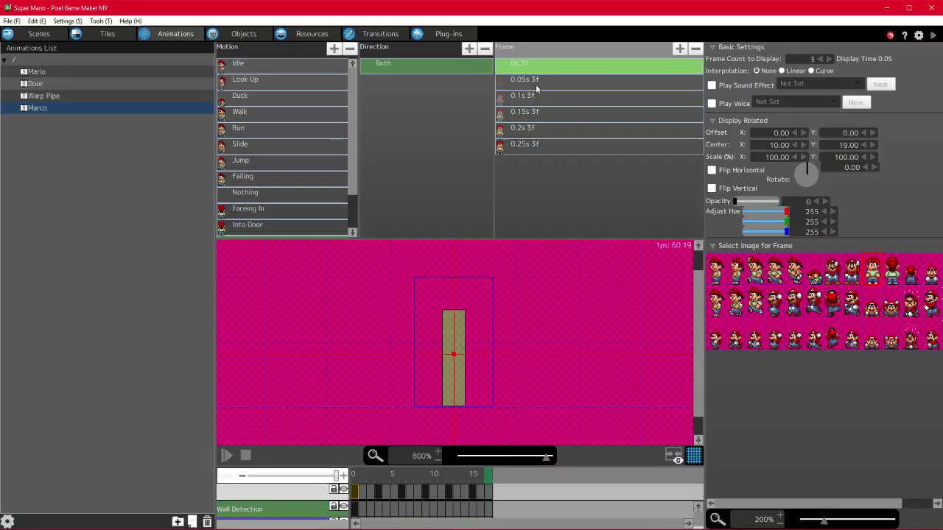
left_click(379, 65)
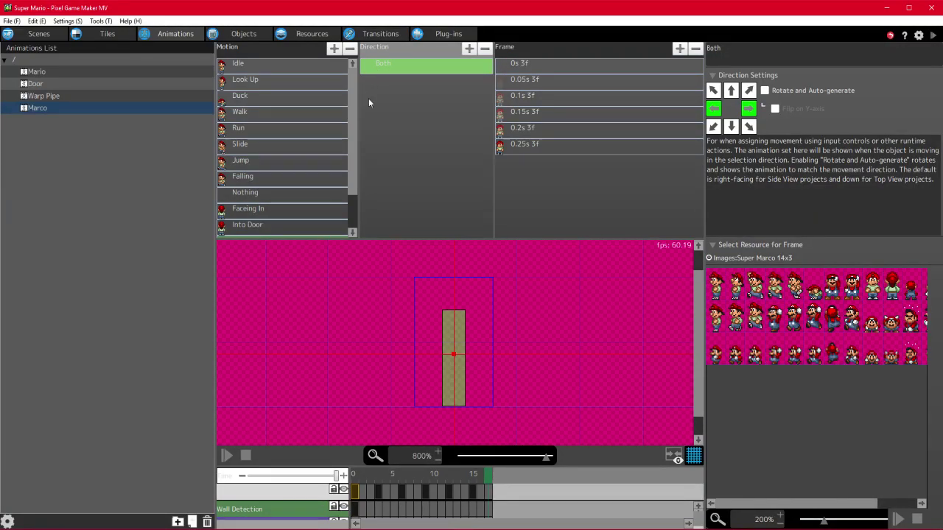
left_click(80, 111)
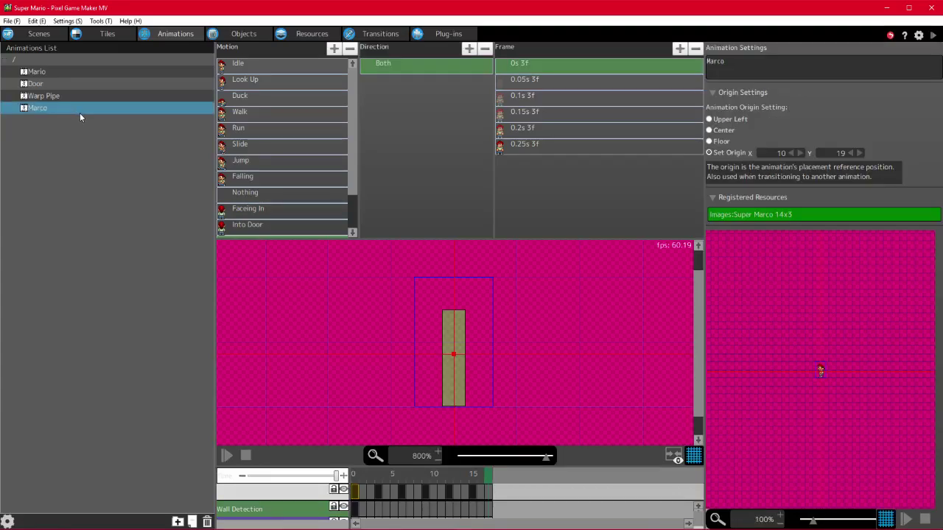
left_click(385, 64)
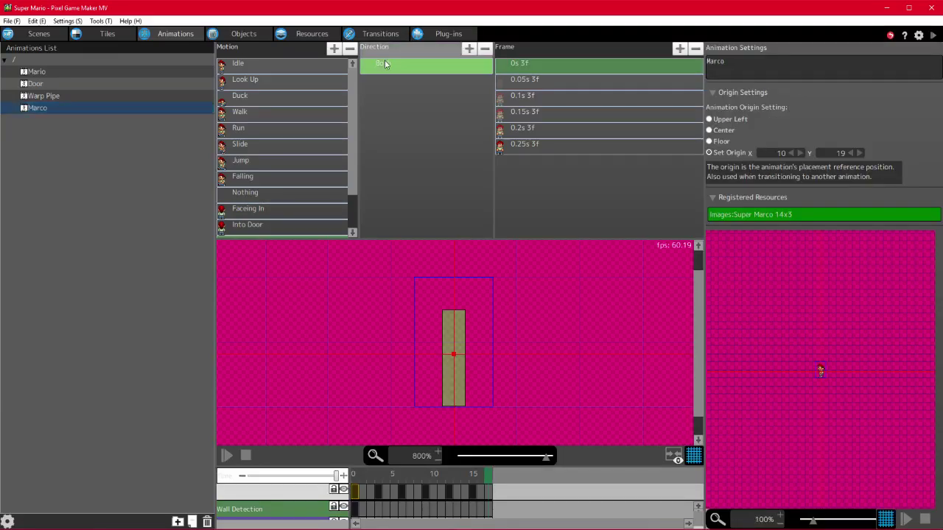
left_click(385, 64)
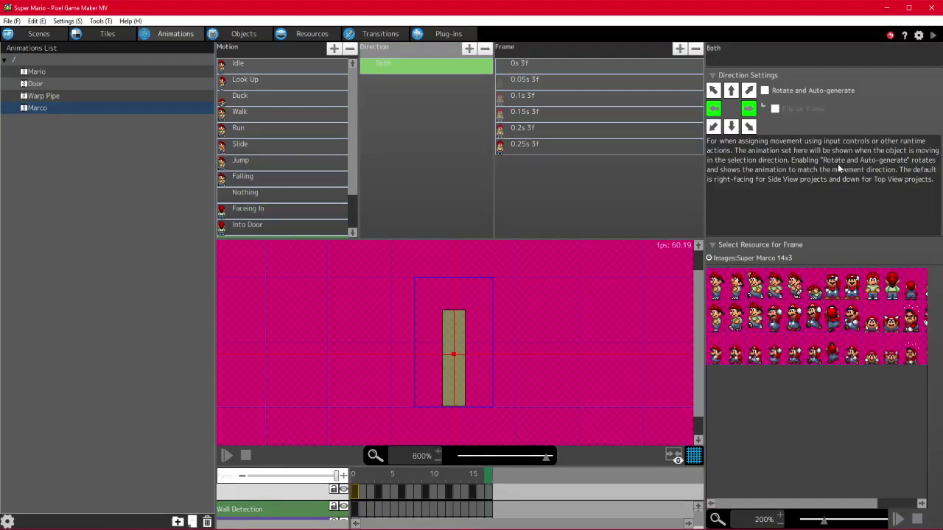
left_click(528, 66)
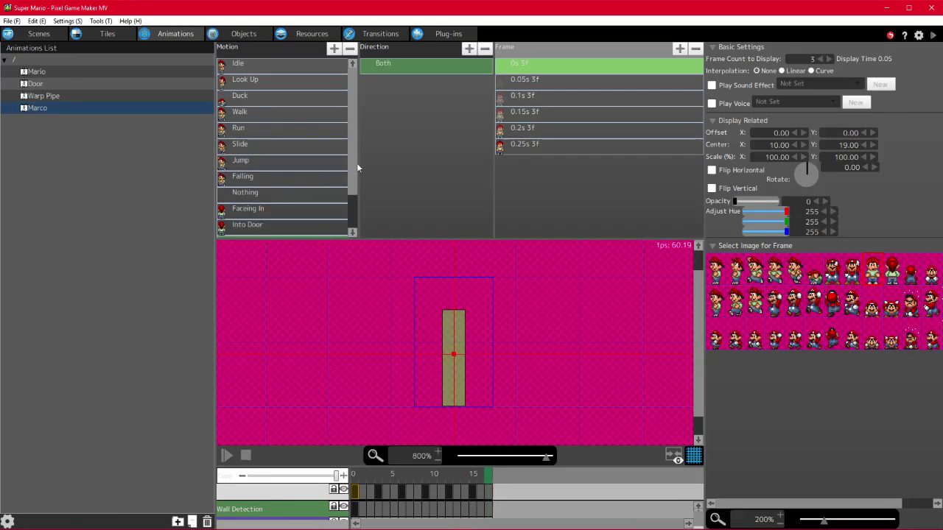
scroll(279, 177, "down", 1)
left_click(279, 198)
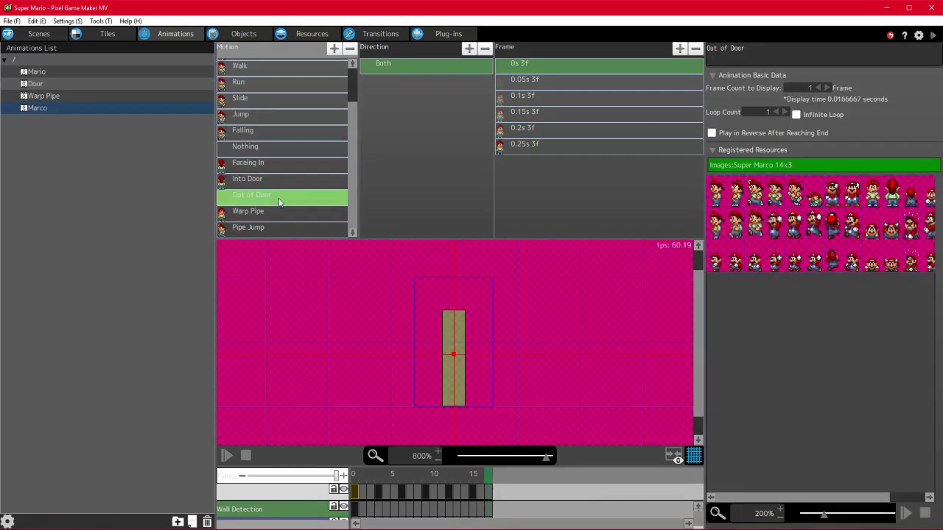
left_click(817, 89)
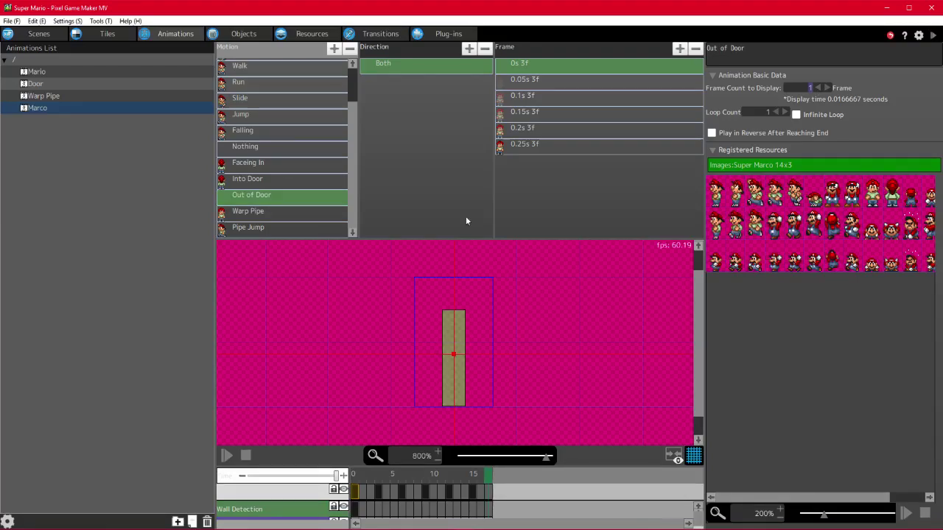
- Check the frame count and opacity of each Out of Door frame from 0s to 0.25s
left_click(536, 71)
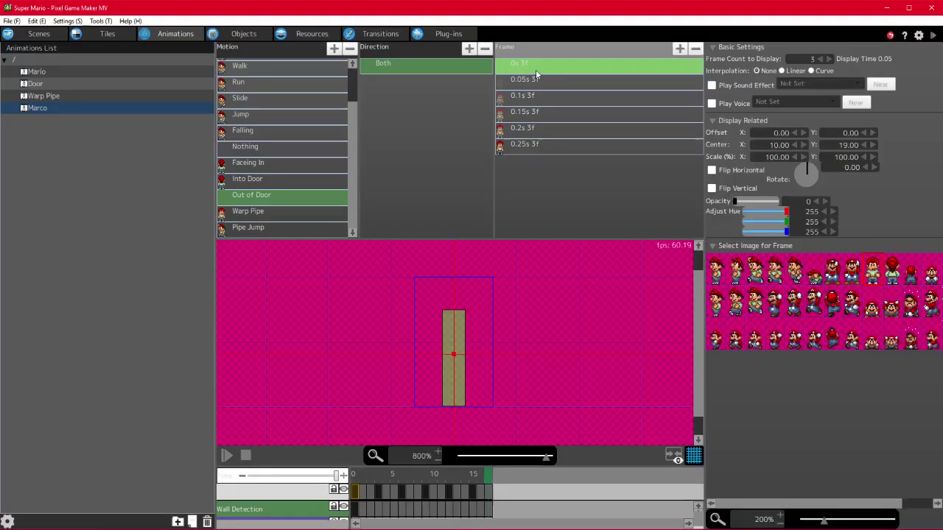
left_click(535, 79)
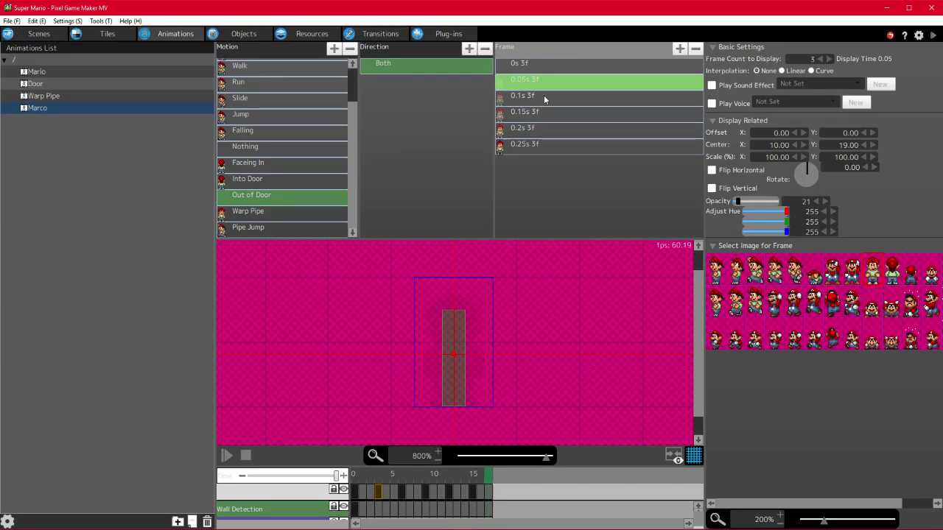
left_click(544, 95)
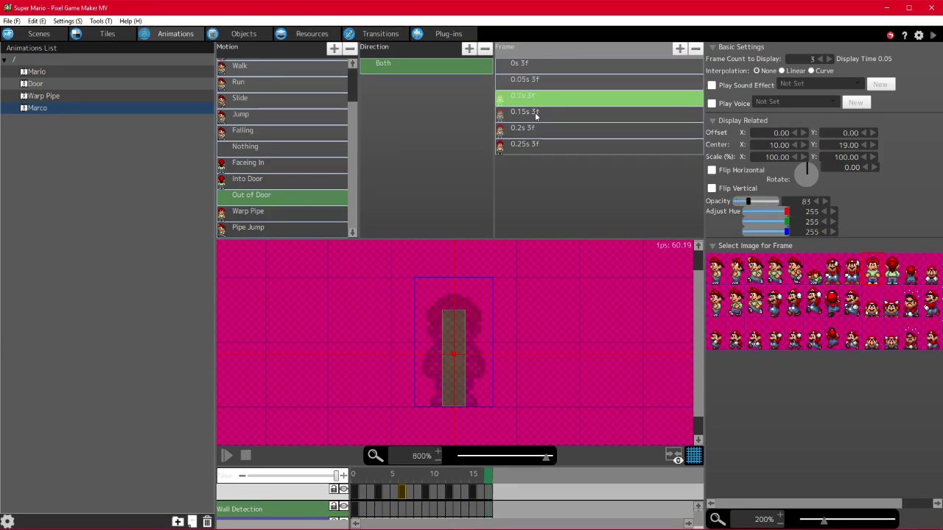
left_click(535, 117)
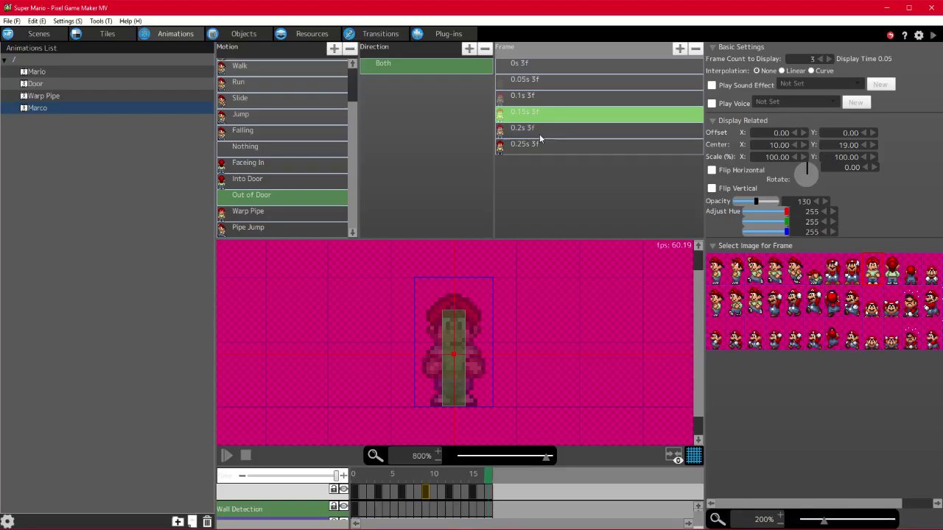
left_click(534, 68)
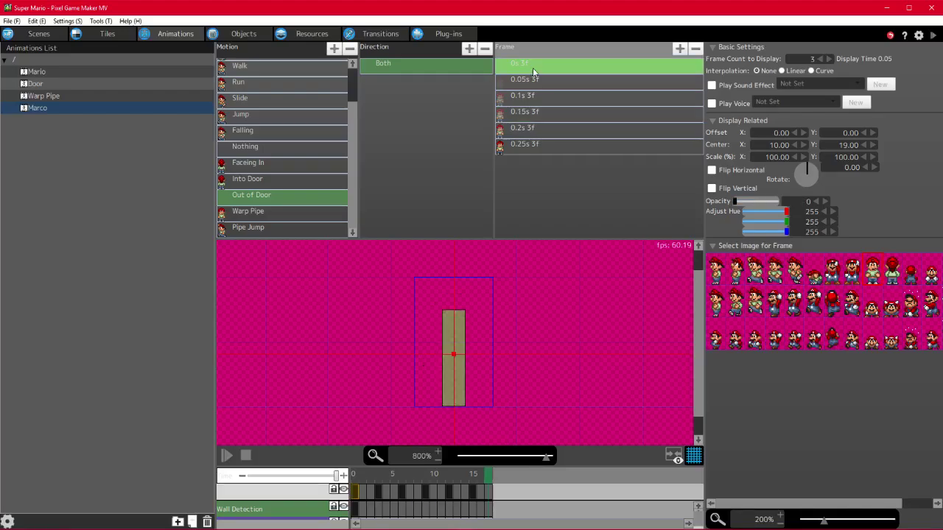
left_click(522, 114)
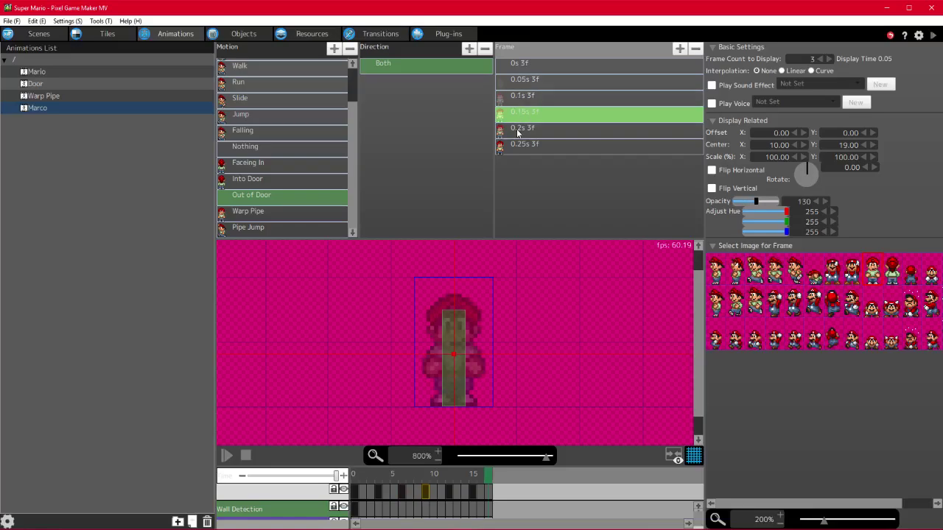
left_click(518, 130)
left_click(509, 148)
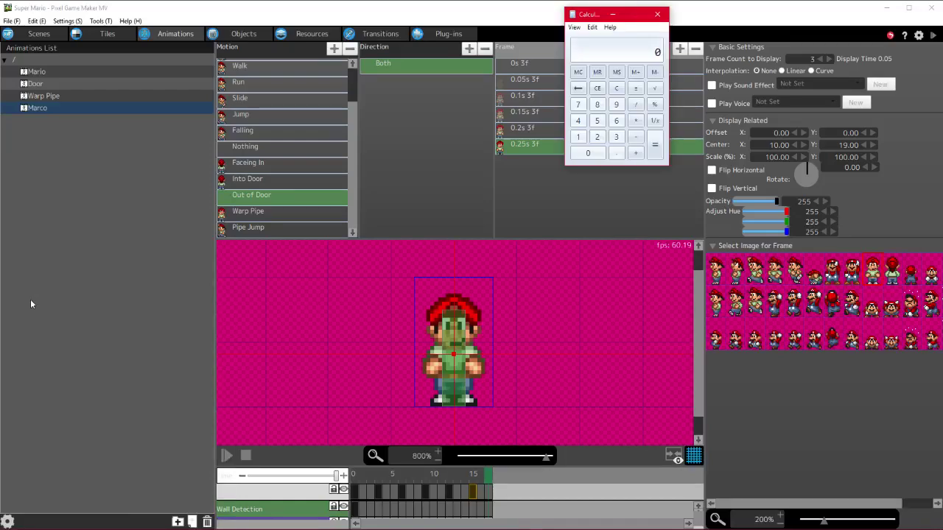
- Switch to Calculator and multiply 6 by 3 to work out the motion's total frame count
key("6")
type("*3")
key("Return")
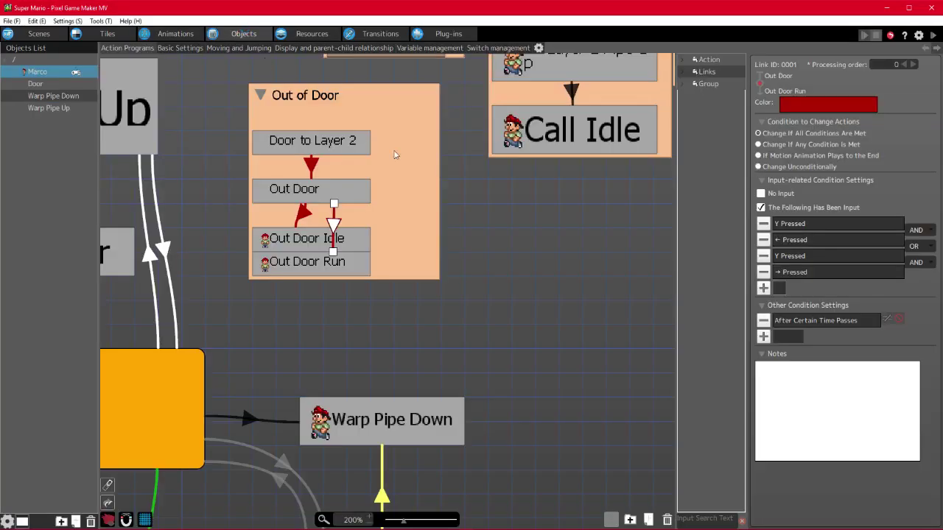
- Set the After Certain Time Passes condition on the Out Door to Out Door Run link to 0.18 seconds
double_click(802, 321)
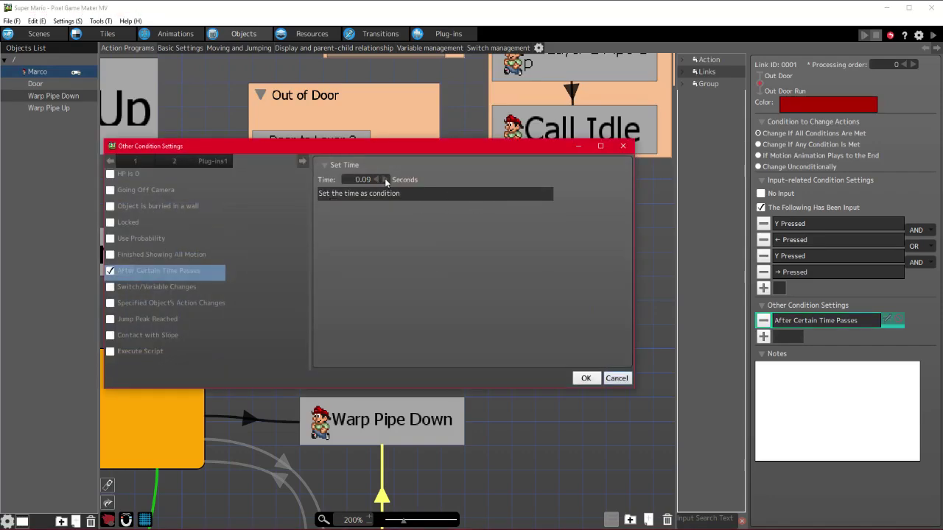
left_click_drag(354, 180, 432, 194)
type("0.18")
left_click(582, 378)
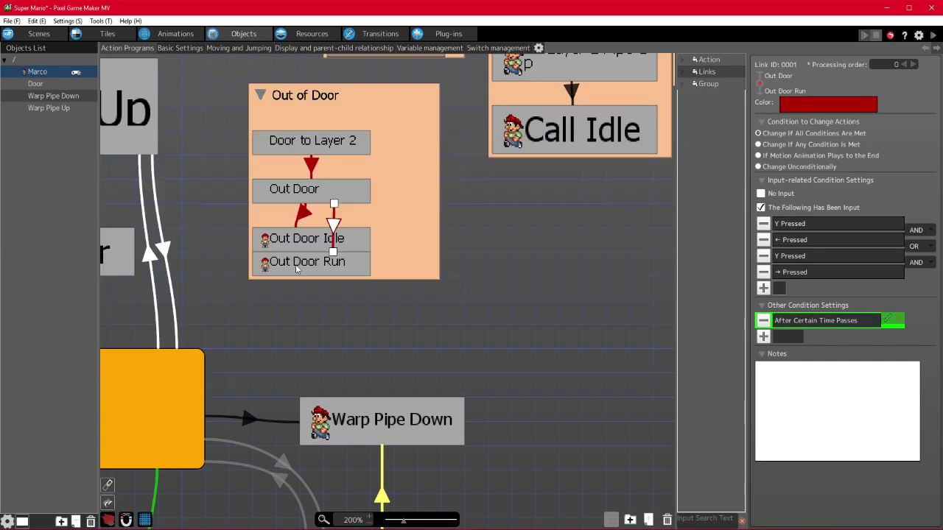
- Set the After Certain Time Passes condition on the Out Door to Out Door Idle link to 0.18 seconds
left_click(306, 210)
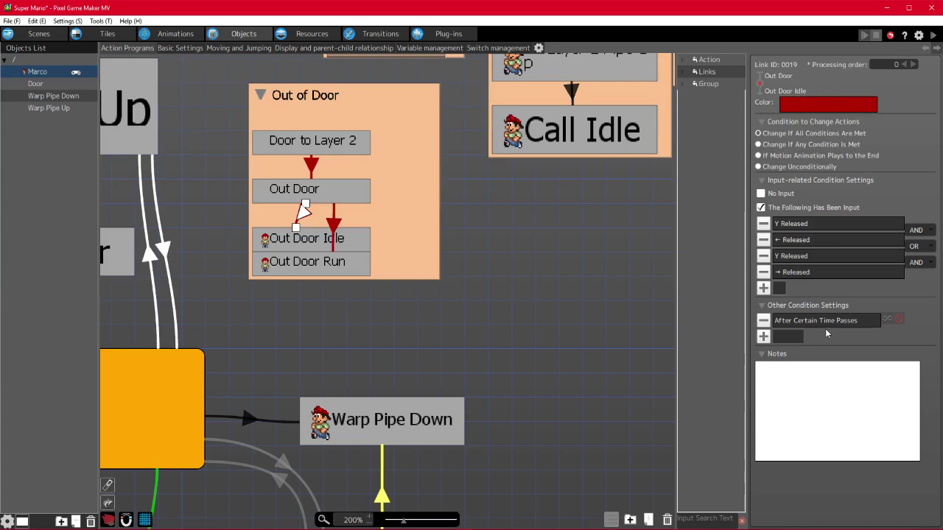
double_click(824, 323)
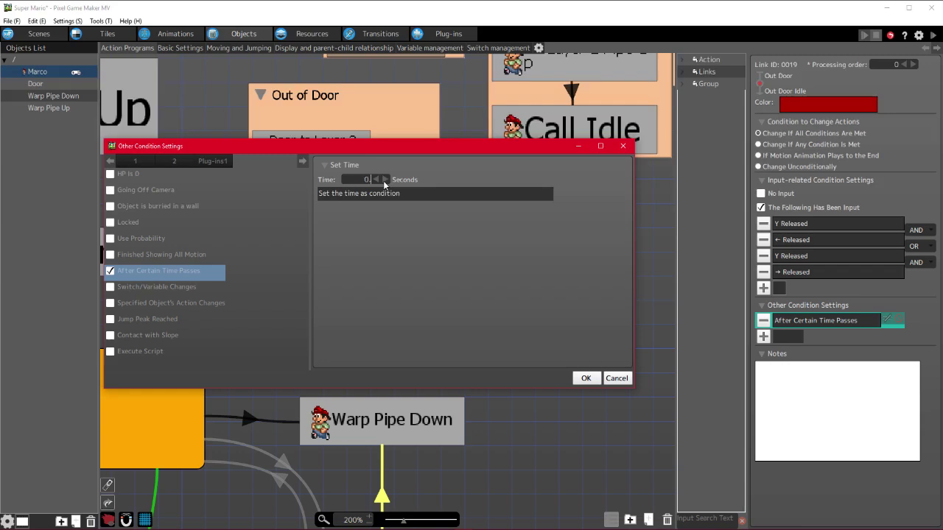
type("18")
left_click(586, 379)
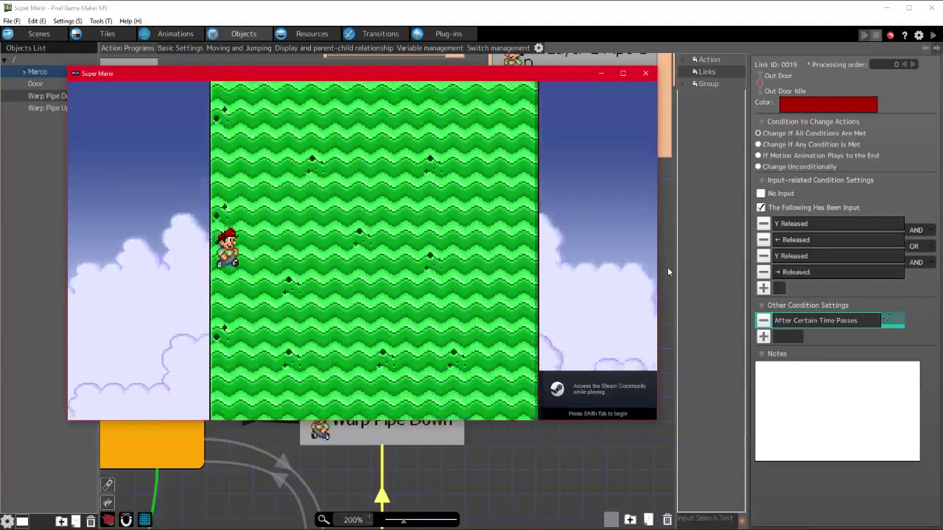
- Playtest the game by taking Marco through the red door and moving him on exit, and close the test window
key("Right")
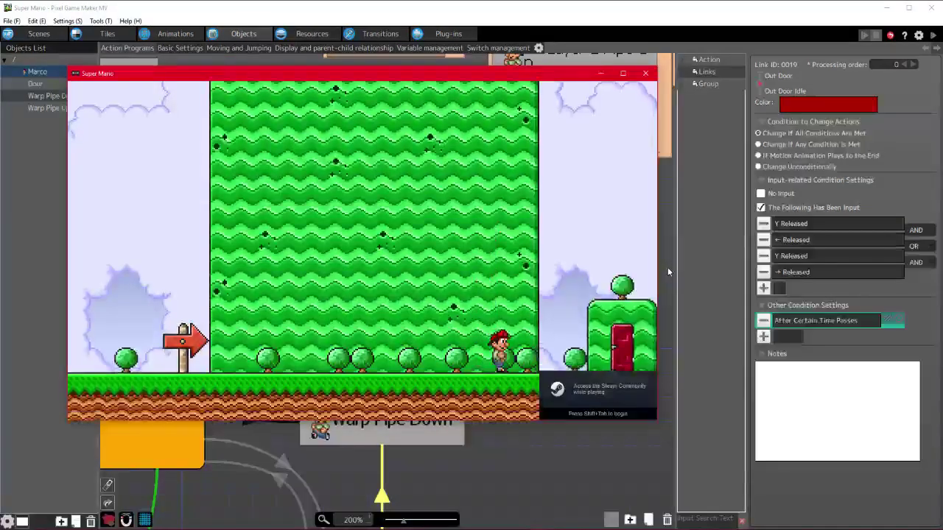
key("Up")
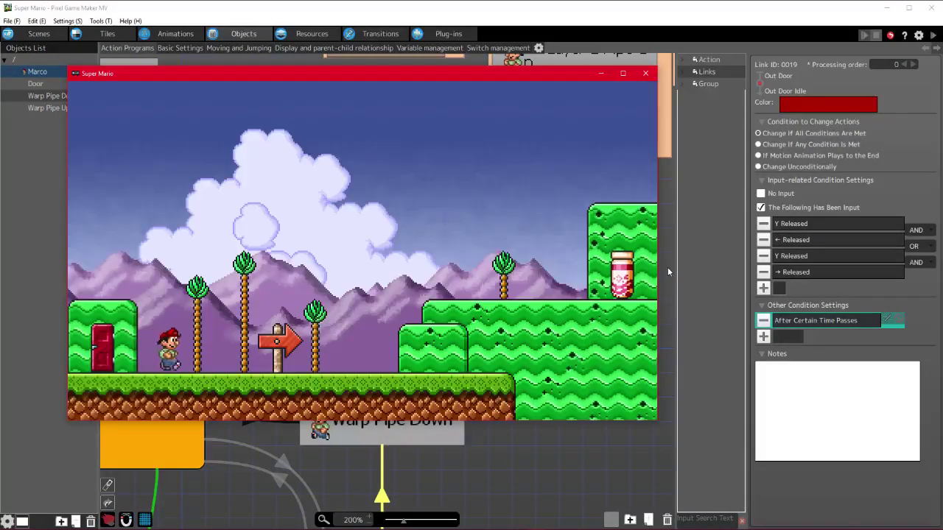
key("Left")
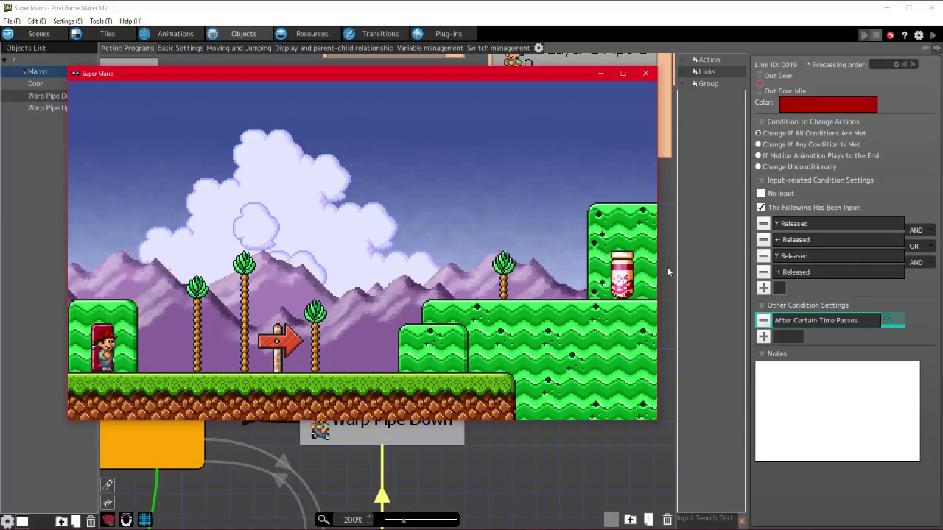
left_click(646, 75)
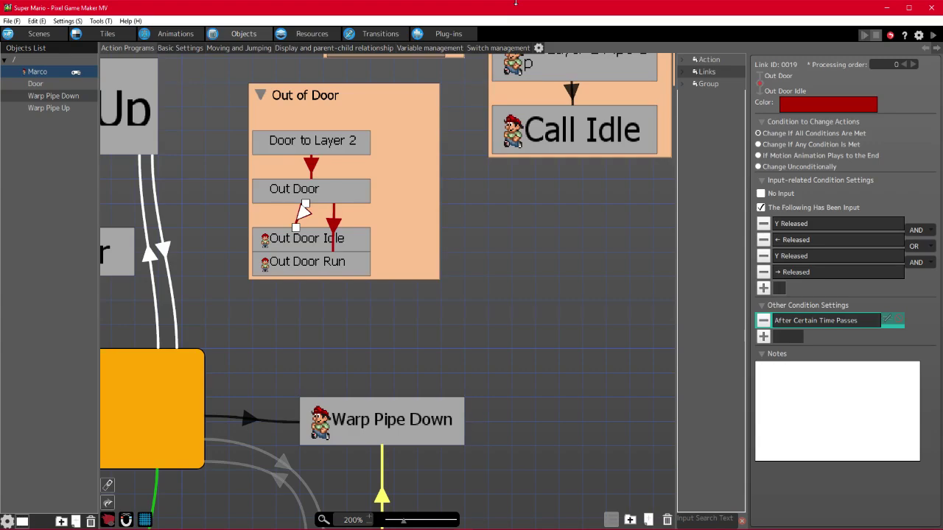
- Check the display time in seconds of the frames in Marco's Out of Door motion
left_click(175, 33)
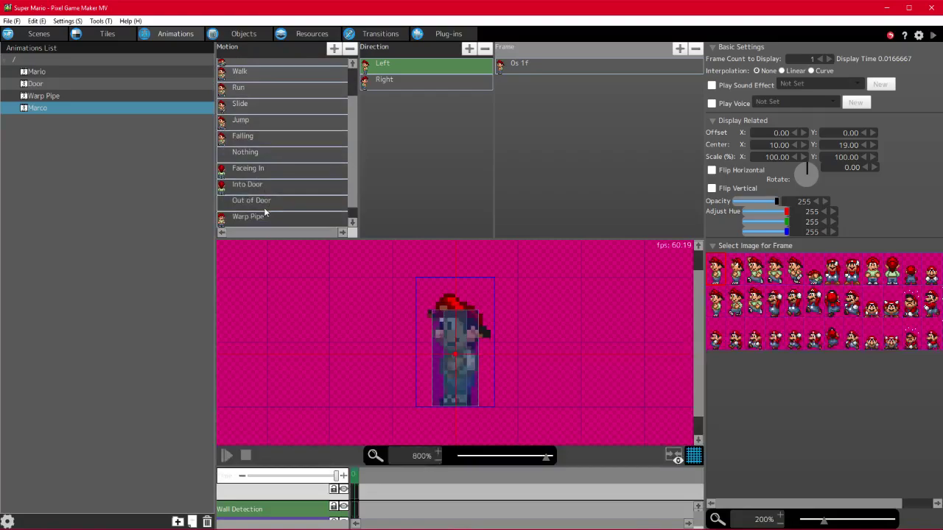
left_click(253, 122)
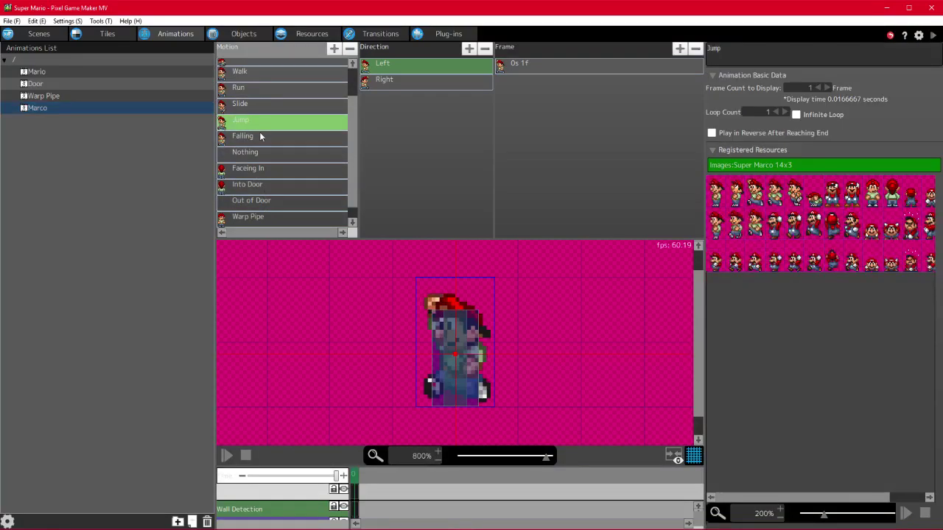
left_click(258, 141)
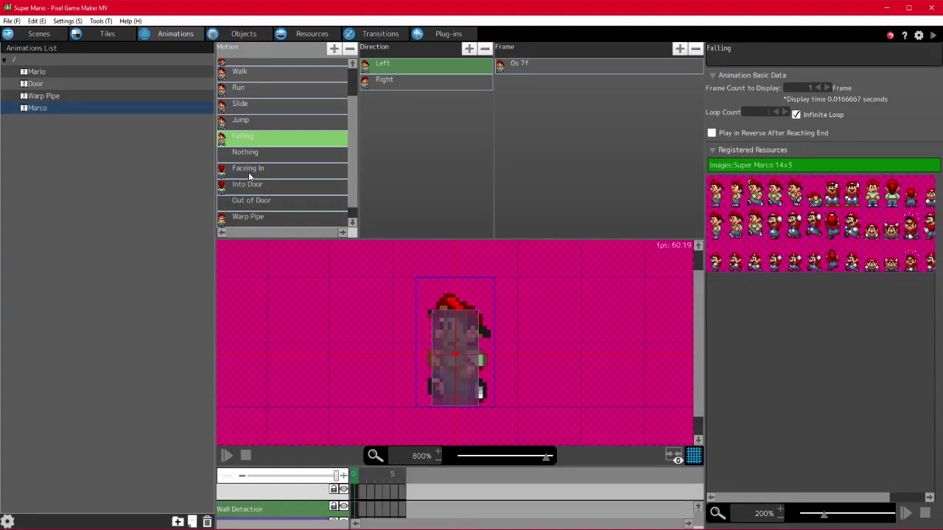
left_click(251, 200)
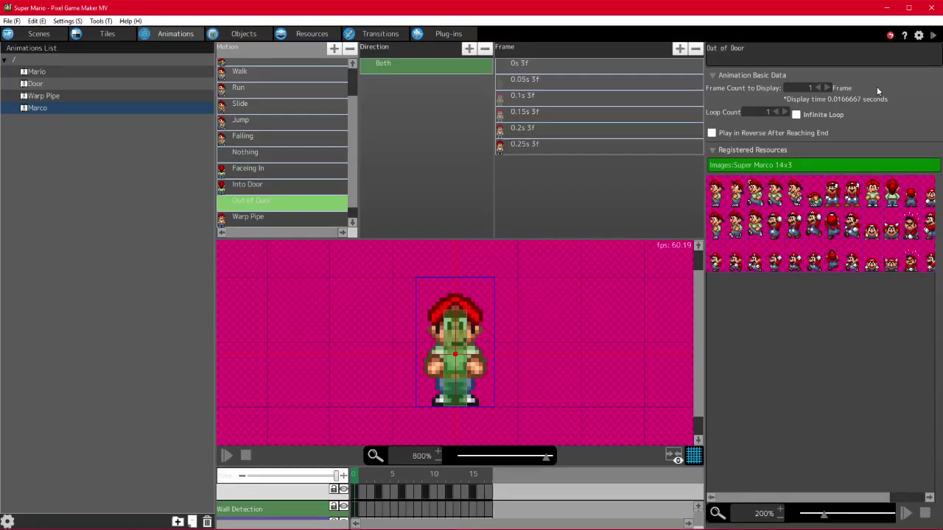
left_click(287, 201)
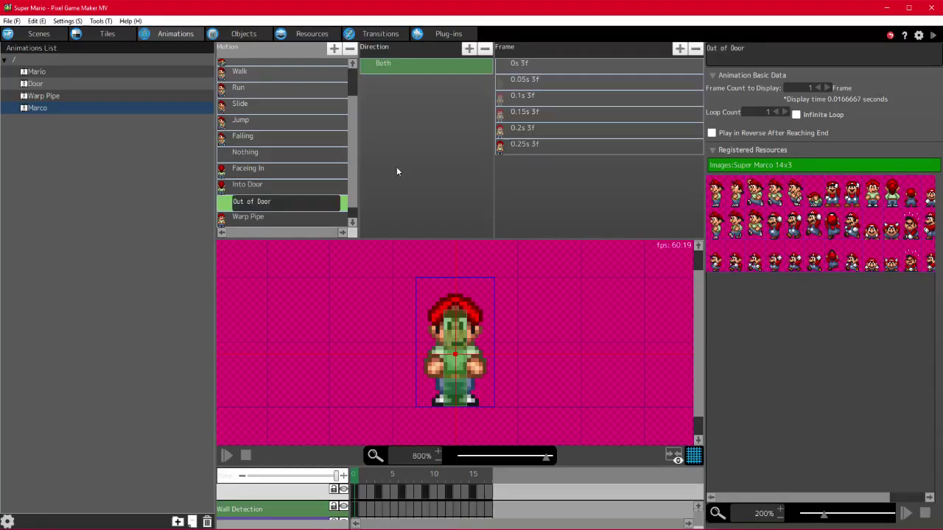
left_click(520, 63)
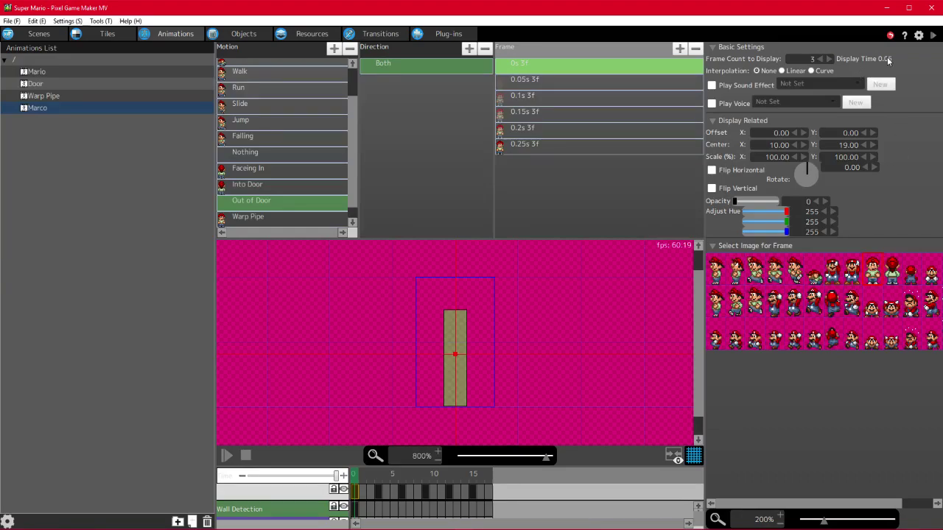
left_click(526, 79)
left_click(535, 97)
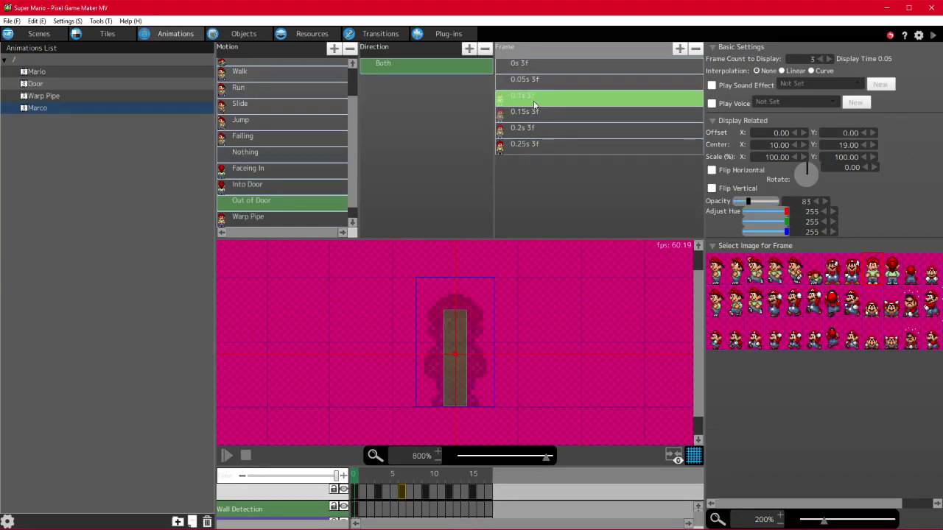
left_click(546, 64)
- Switch to Calculator and multiply the 0.05-second frame display time by 6 to work out the motion's total duration
mouse_move(519, 529)
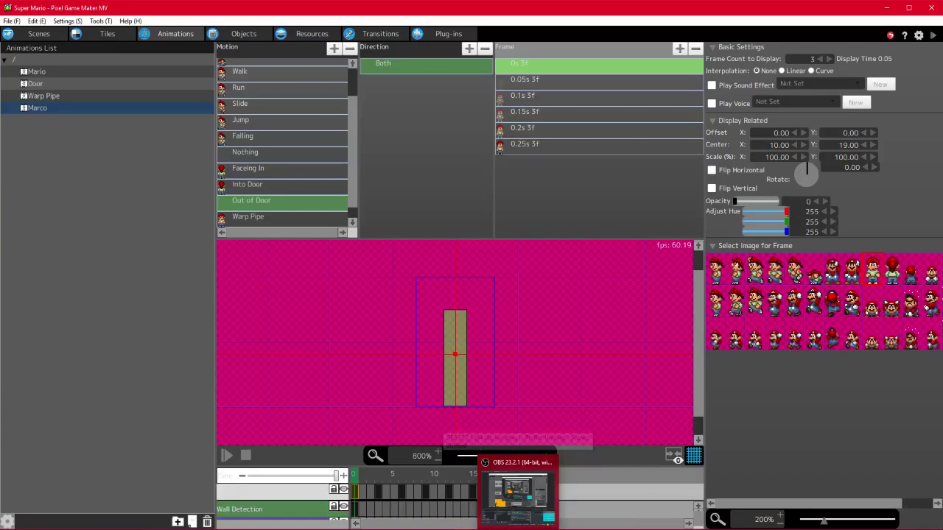
left_click(40, 329)
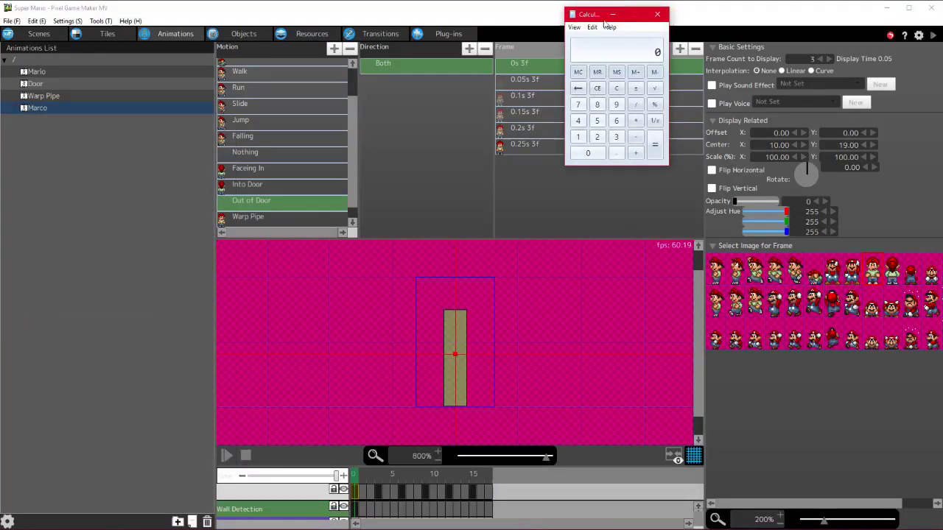
left_click_drag(601, 17, 300, 127)
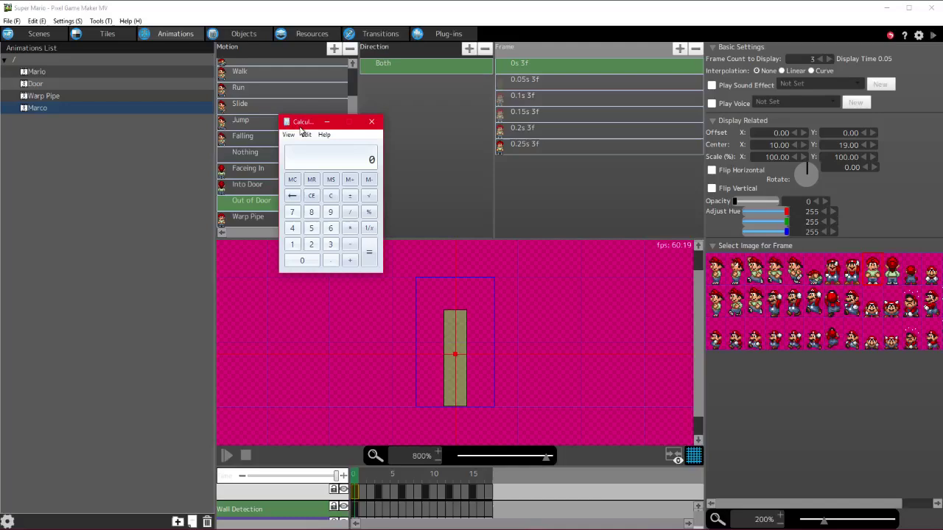
left_click(821, 59)
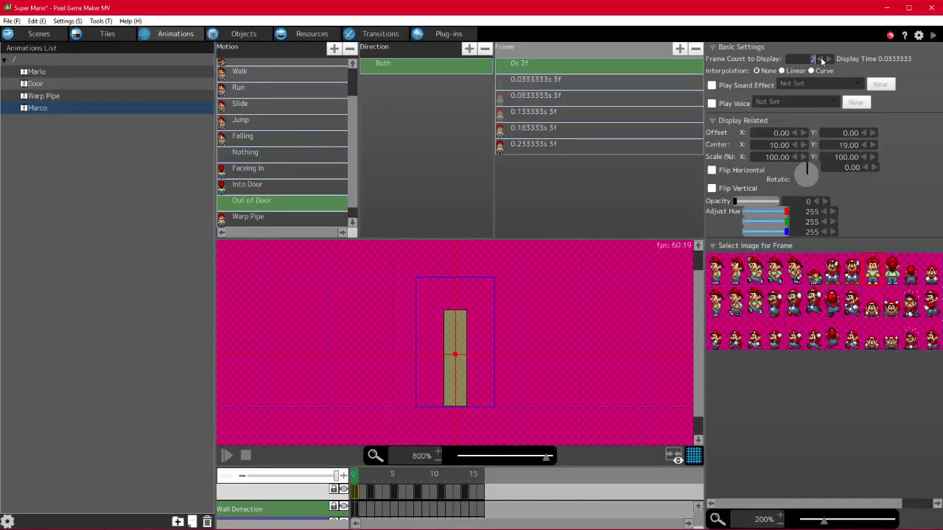
left_click(829, 59)
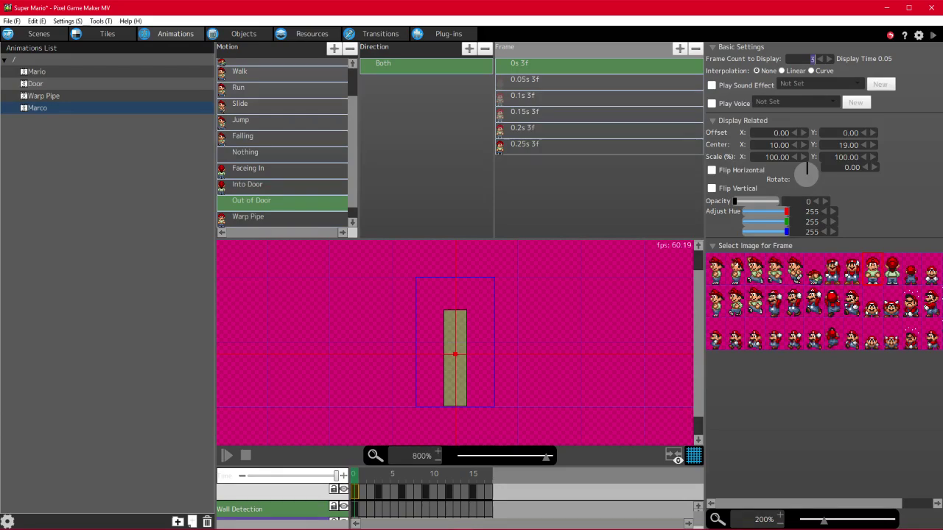
key("alt+Tab")
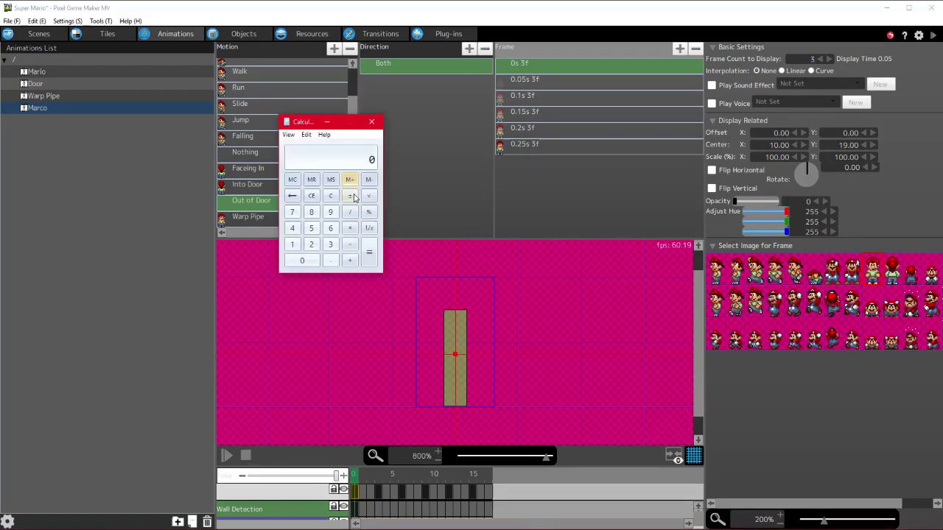
type("0.05")
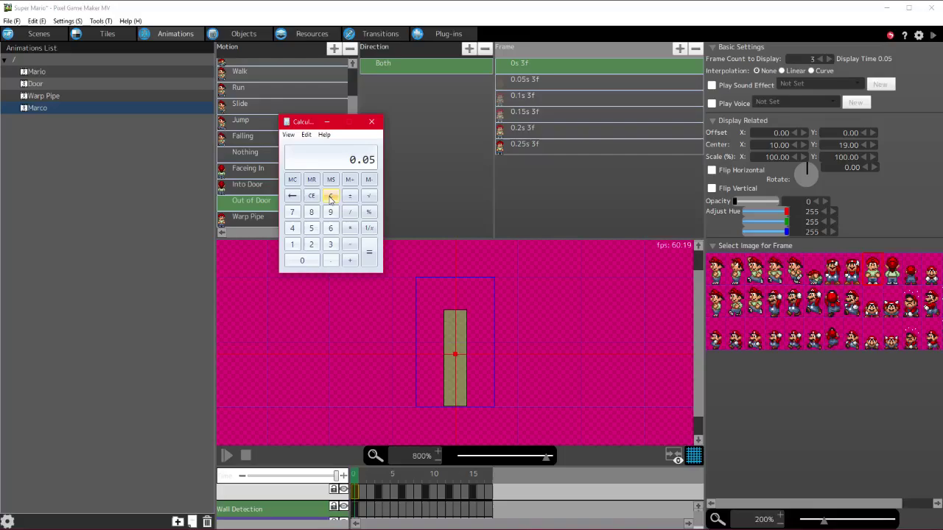
type("*6")
key("Return")
left_click(372, 122)
- Set the After Certain Time Passes condition on Marco's Out Door to Out Door Idle link to 0.3 seconds
left_click(252, 35)
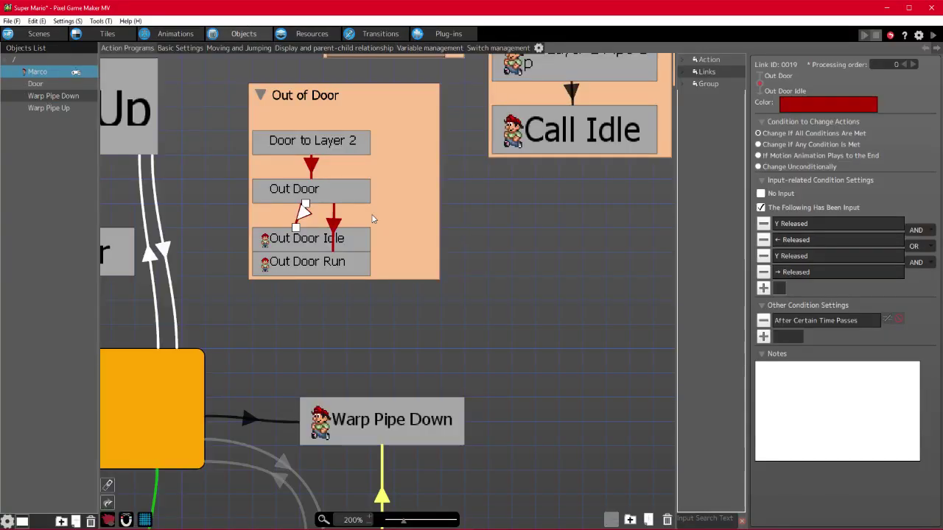
left_click(826, 326)
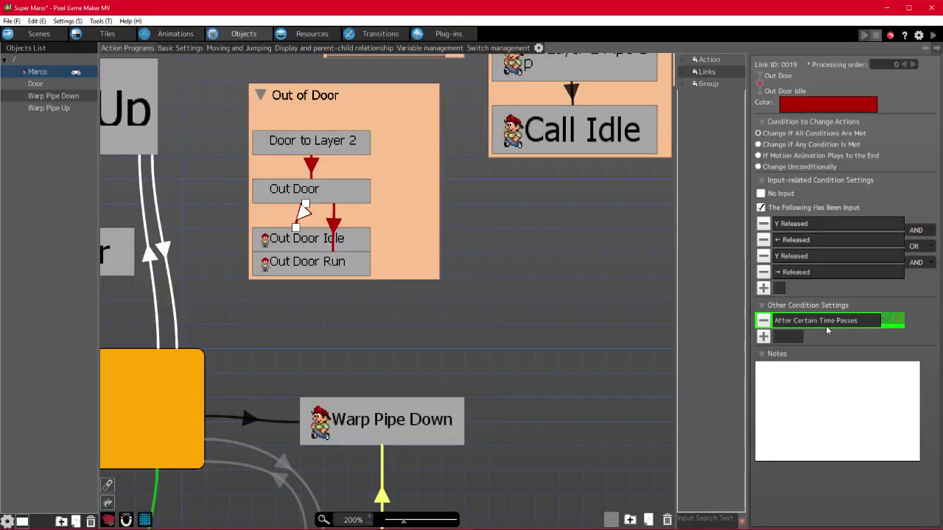
double_click(826, 326)
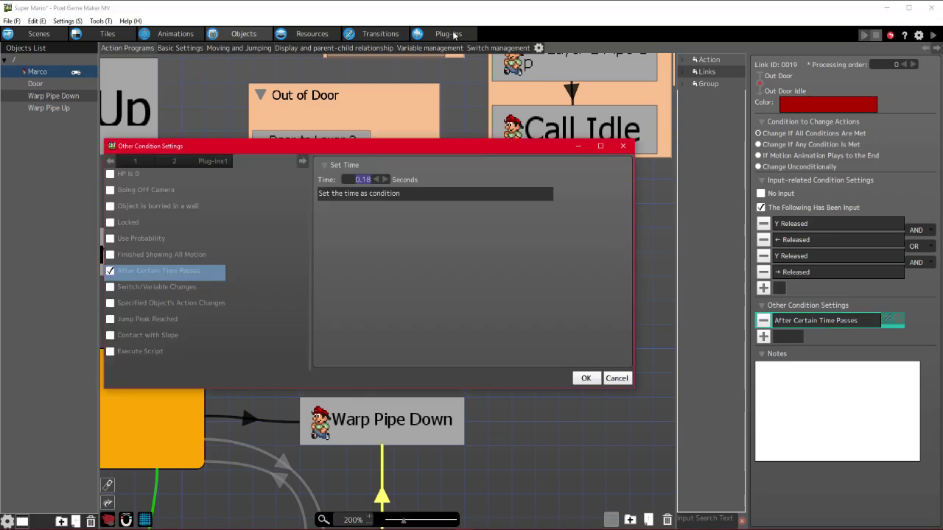
type("0.3")
key("Return")
left_click(585, 378)
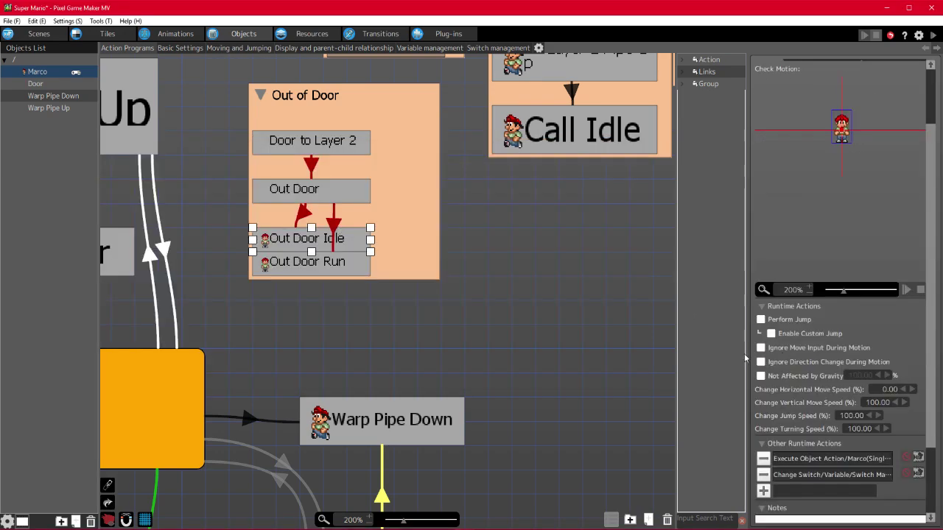
- Edit the After Certain Time Passes condition on the Out Door to Out Door Run link and save the project
left_click(333, 225)
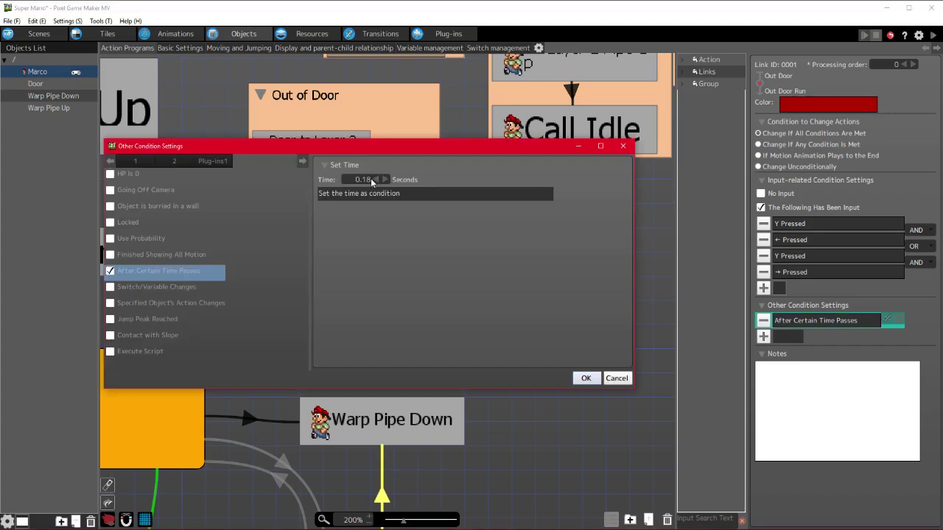
key("ctrl+s")
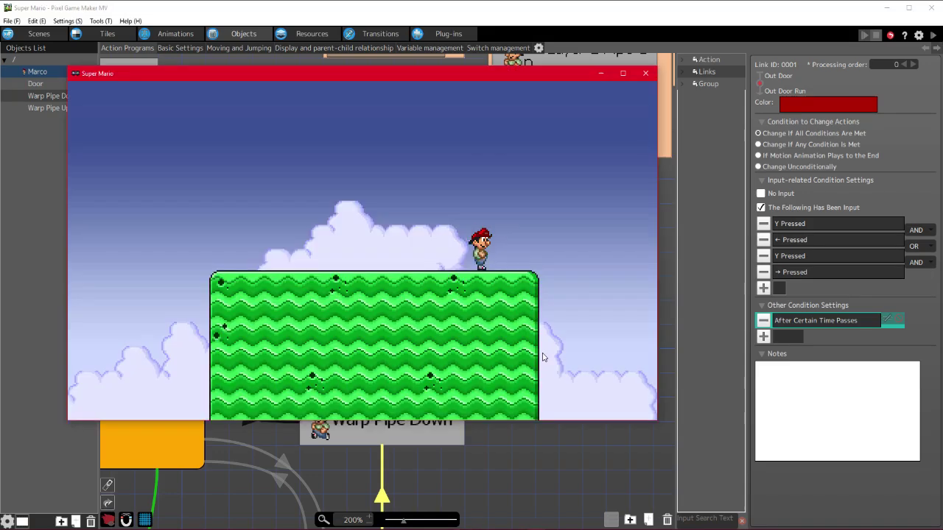
- Playtest Marco passing through the red doors in both directions, moving him right and left after each exit
key("Right")
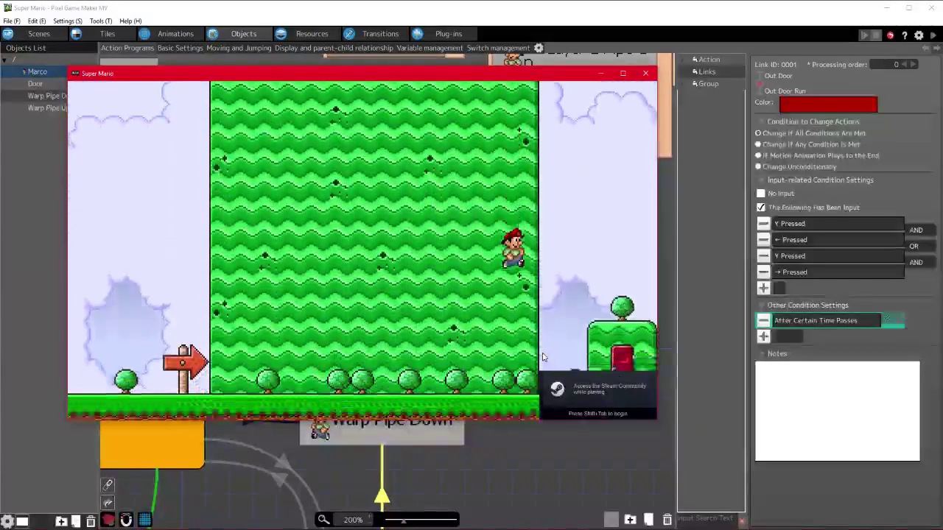
key("Up")
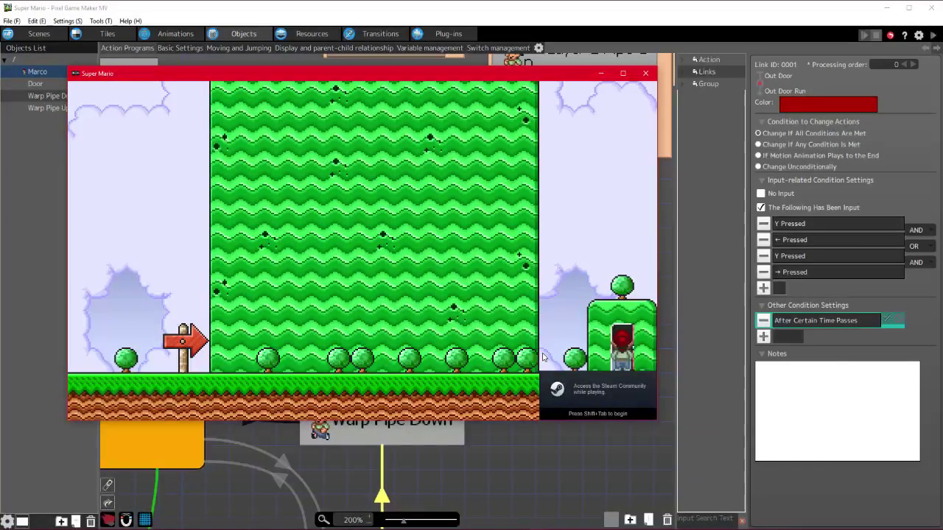
key("Right")
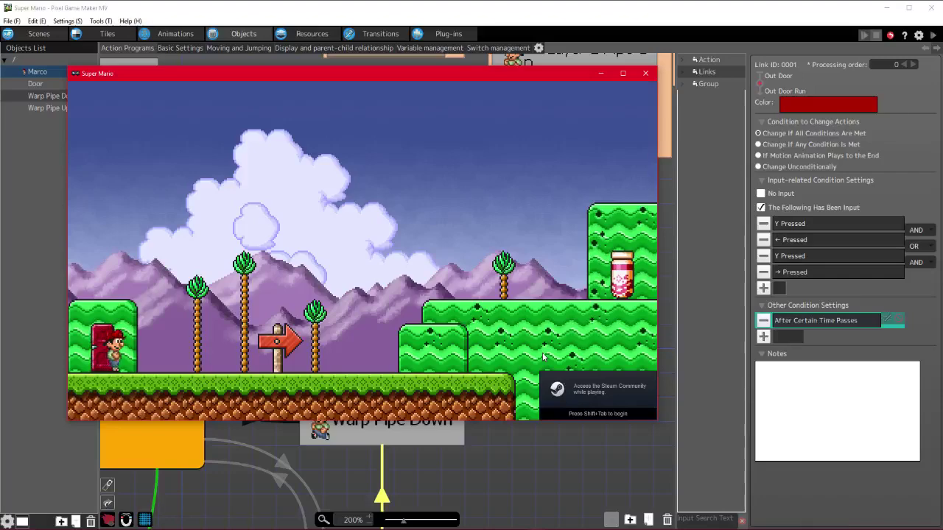
key("Left")
key("Up")
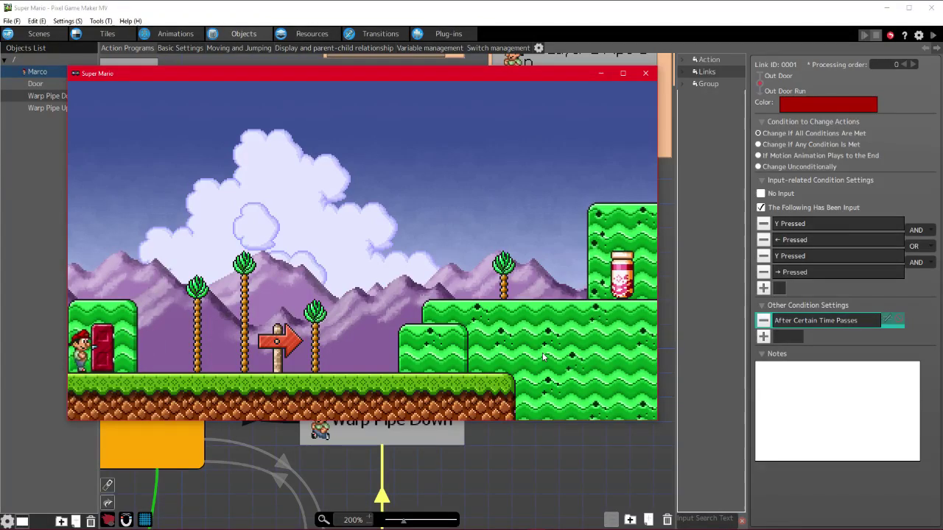
key("Right")
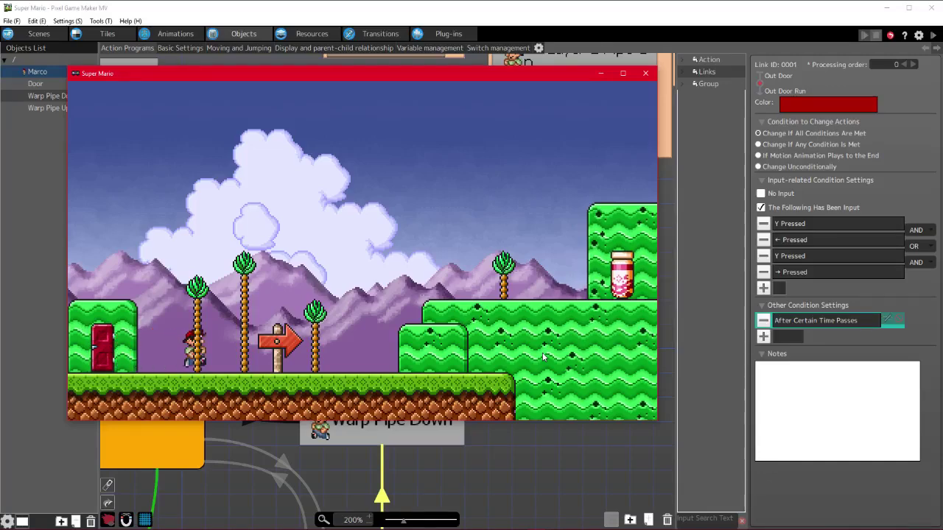
key("Left")
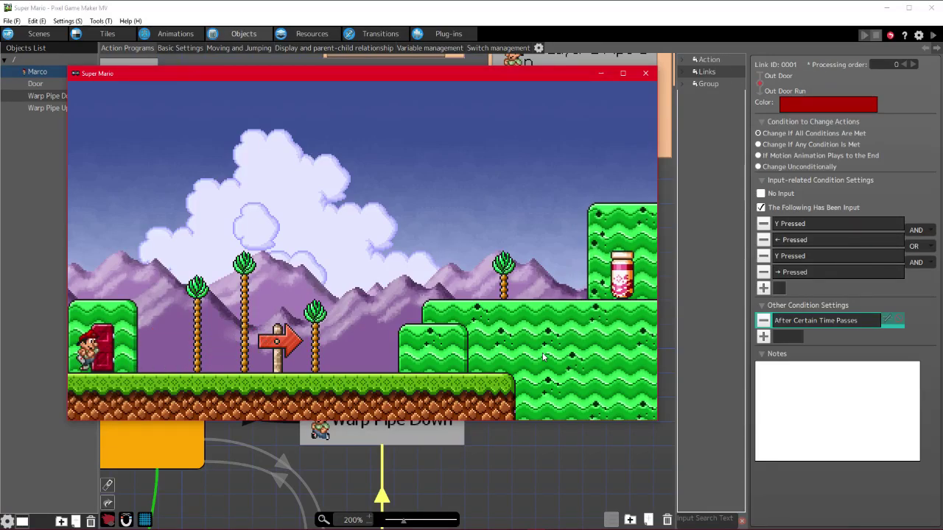
key("Up")
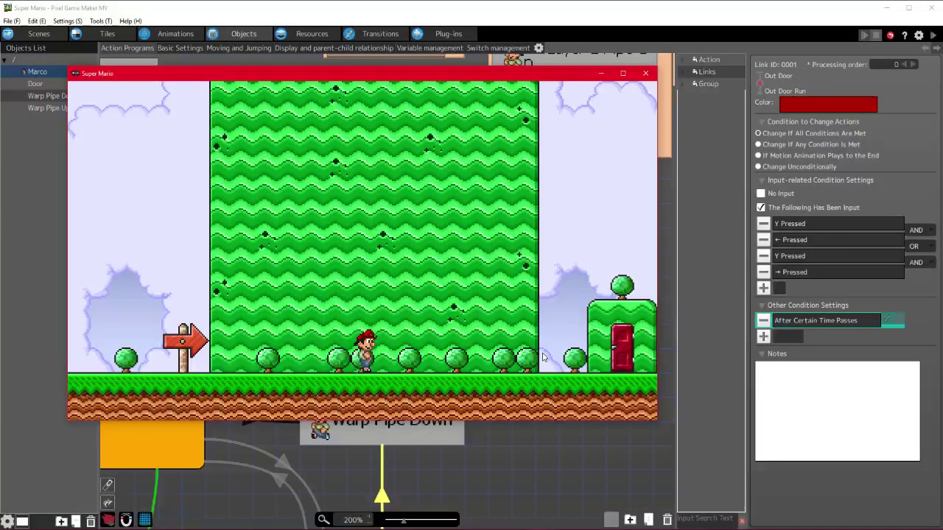
key("Left")
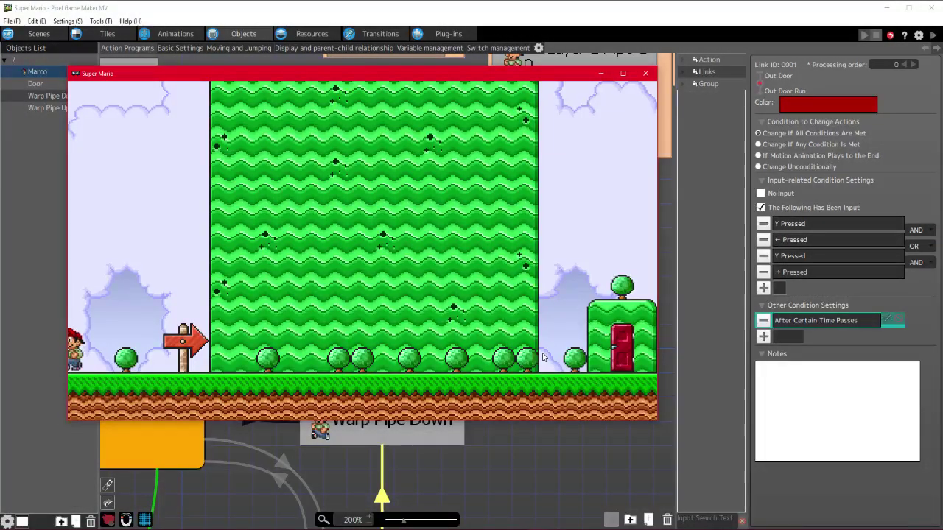
- Continue playtesting Marco through the red doors in both directions, running him right and left after each exit, and return to the editor
key("Right")
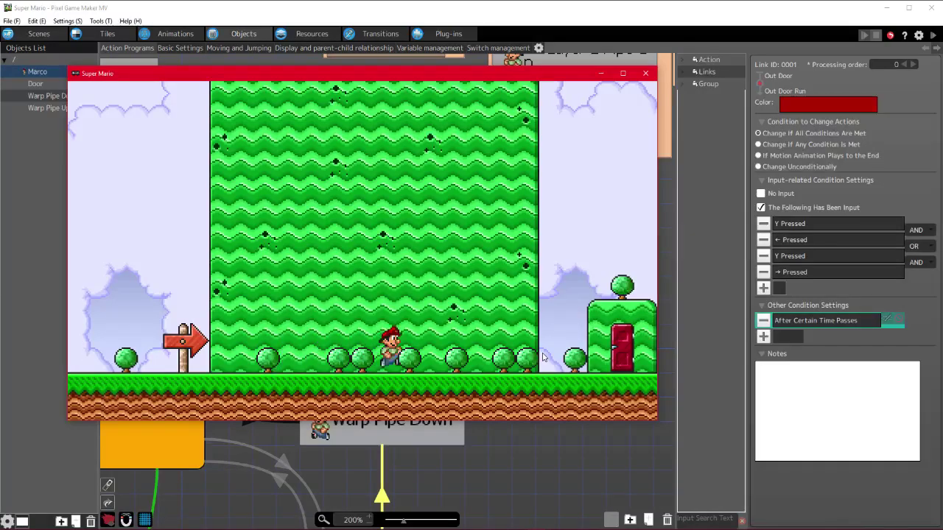
key("Right")
key("Up")
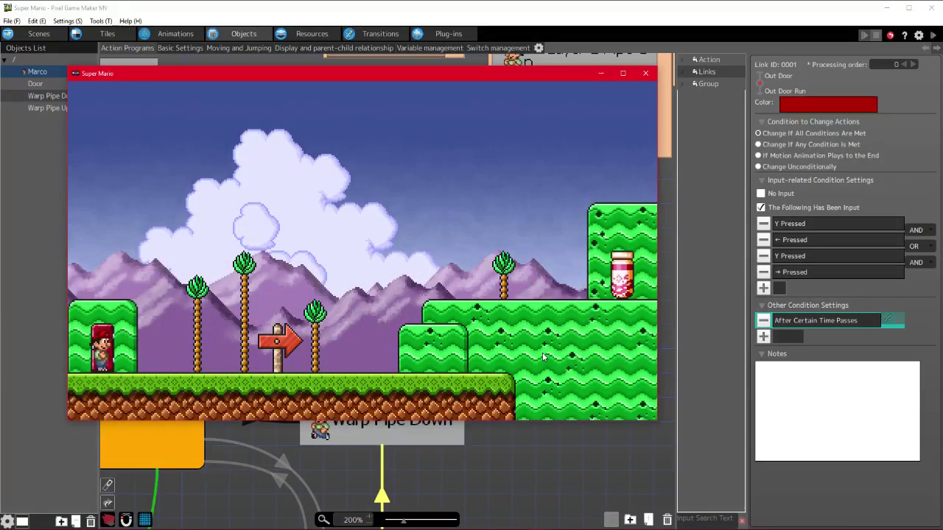
key("Right")
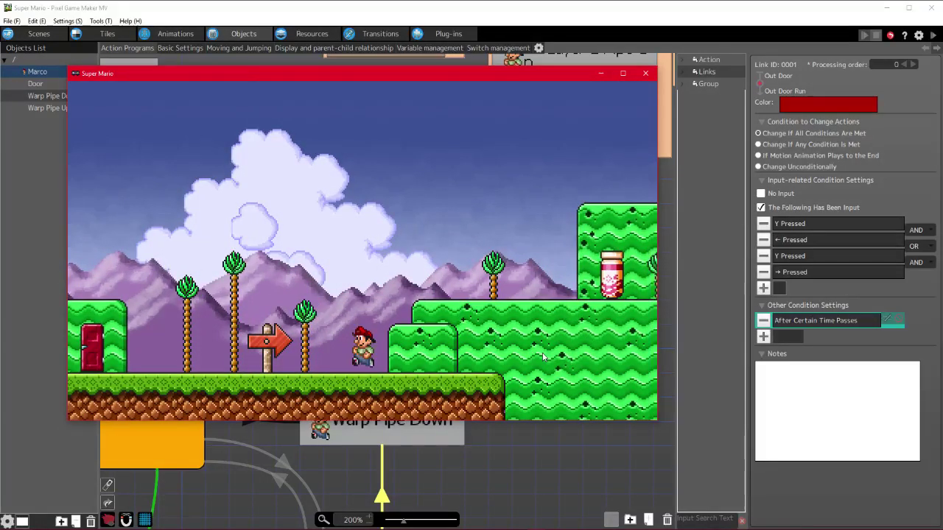
key("Left")
key("Up")
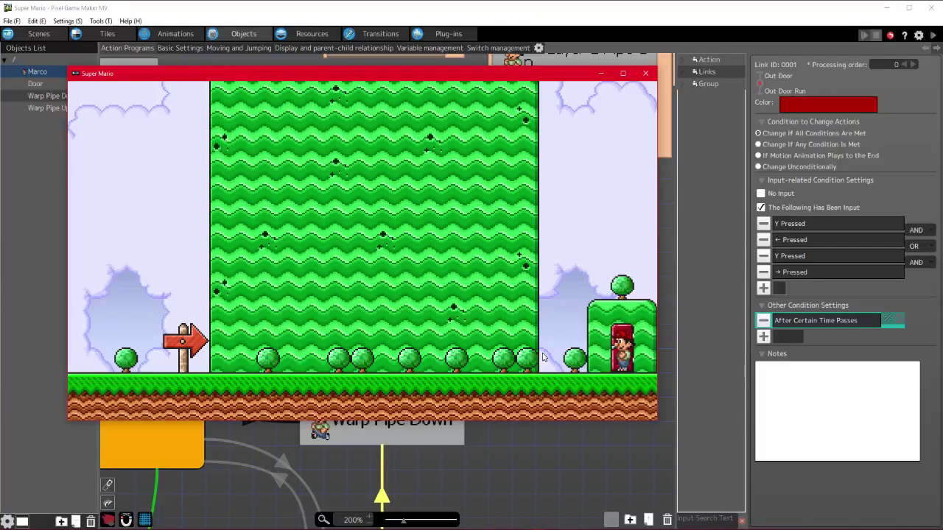
key("Left")
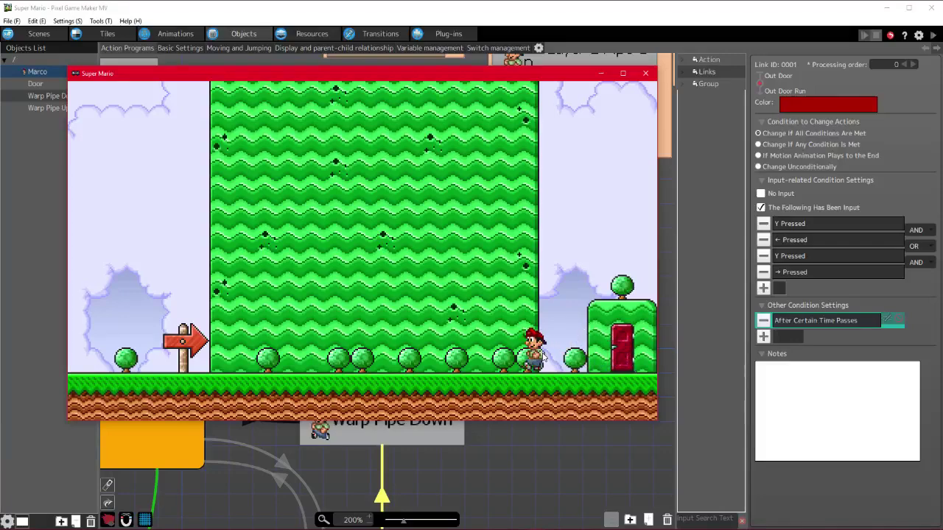
key("Right")
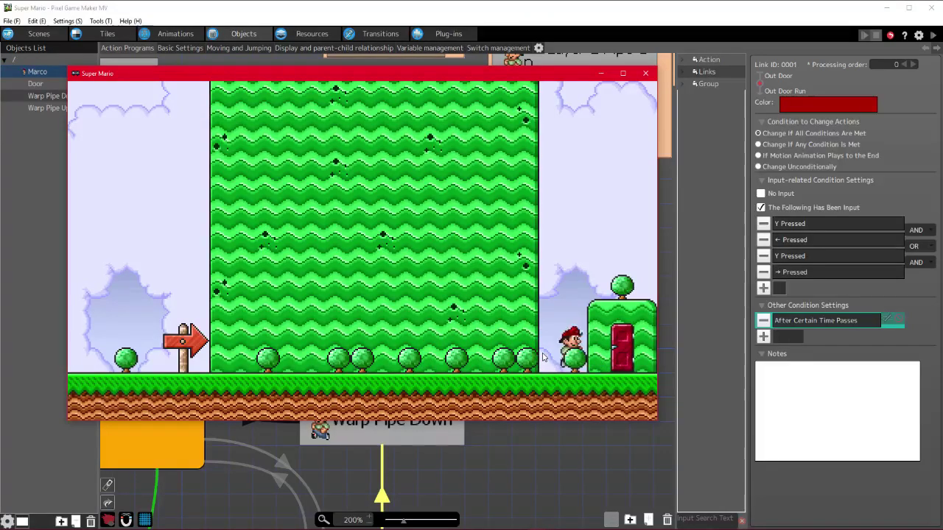
key("Right")
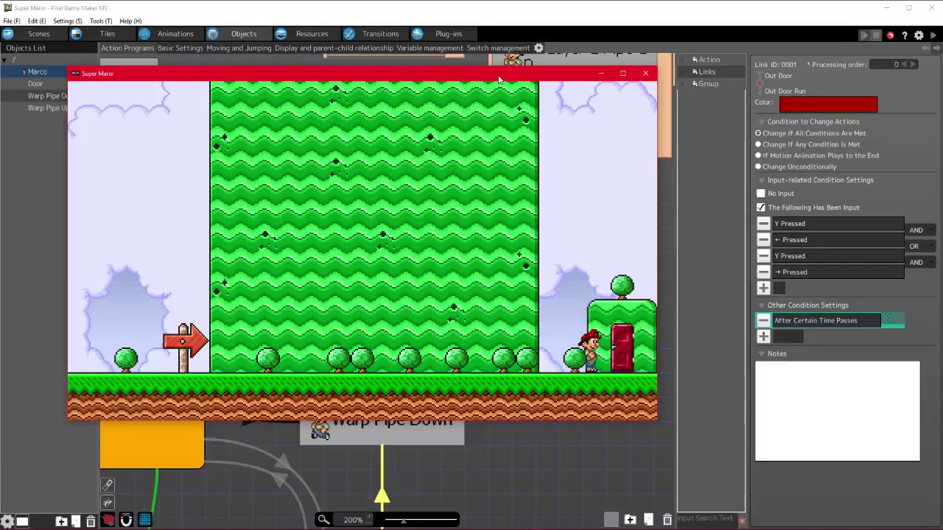
left_click(566, 3)
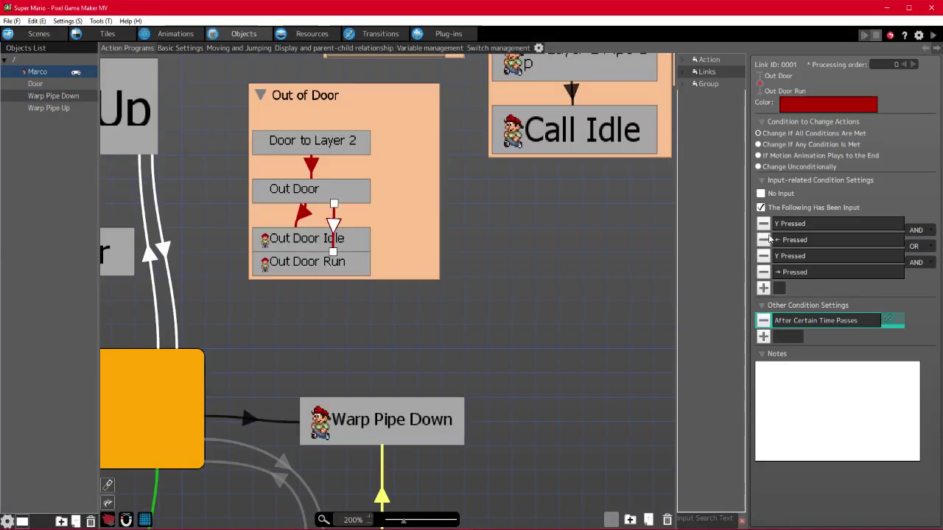
- Remove the arrow-key inputs and duplicate Y input from the Out Door to Out Door Run link, keeping only Y Pressed
left_click(764, 240)
left_click(763, 239)
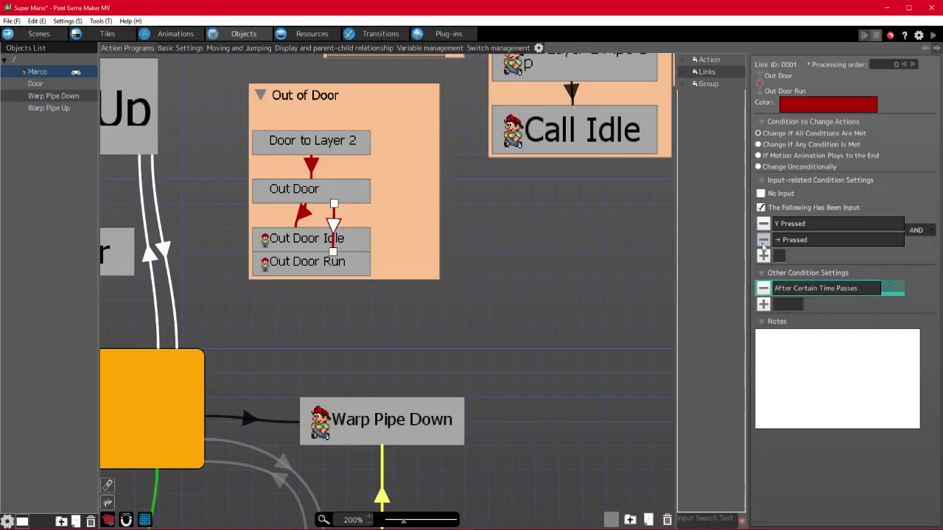
left_click(764, 239)
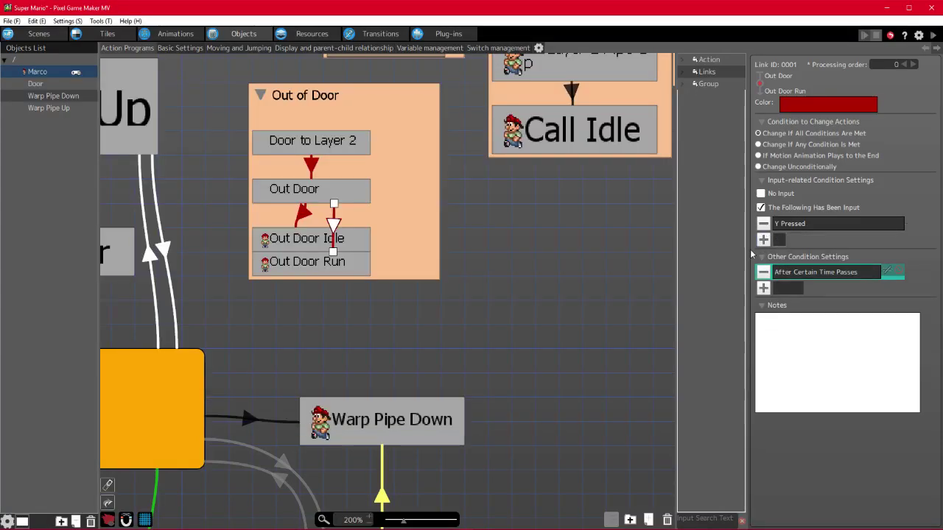
- Reduce the Out Door to Out Door Idle link's input conditions to Y Released only and save the project
left_click(305, 216)
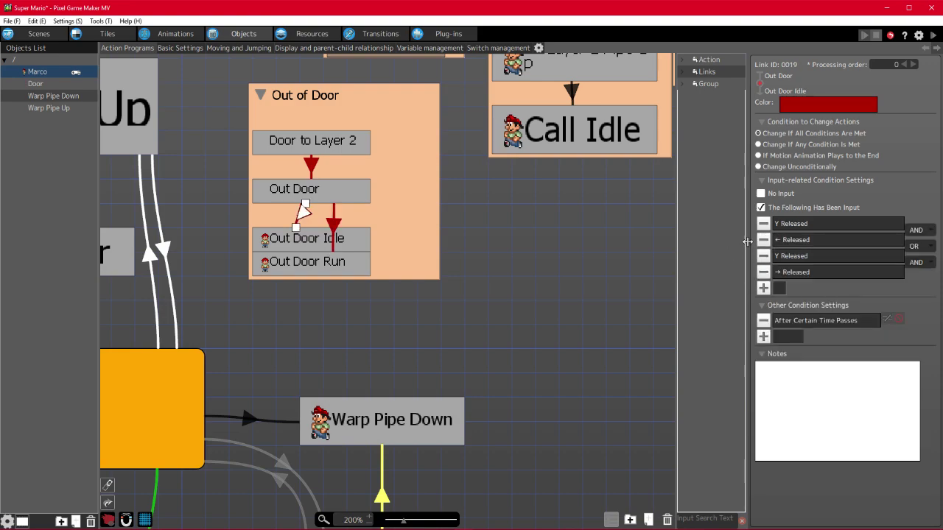
left_click(763, 240)
left_click(764, 240)
left_click(763, 240)
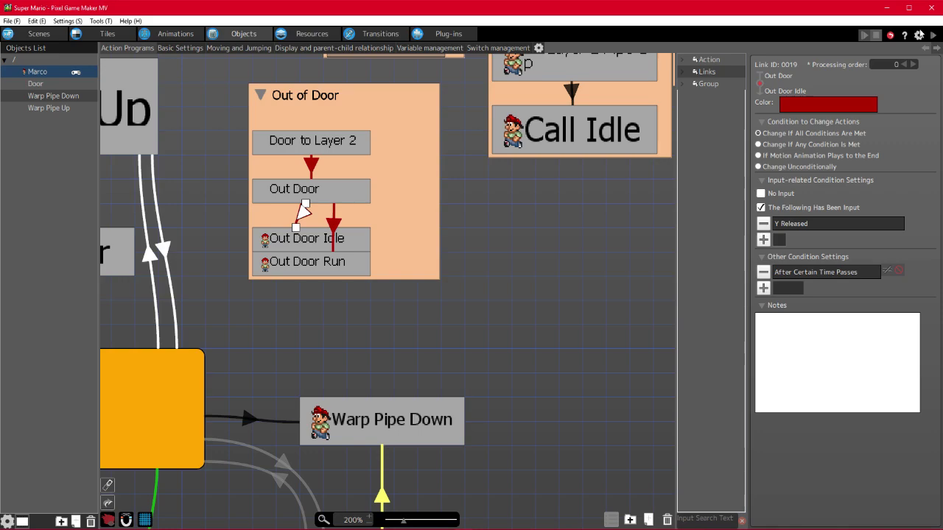
- Launch a playtest, take Marco down from the hill and through the red door, walk him right, and send him back inside
left_click(933, 34)
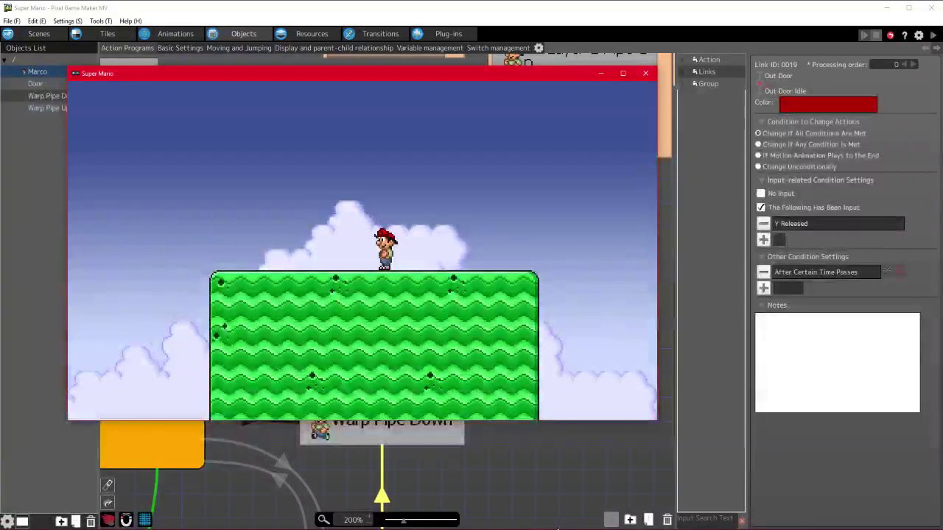
key("Right")
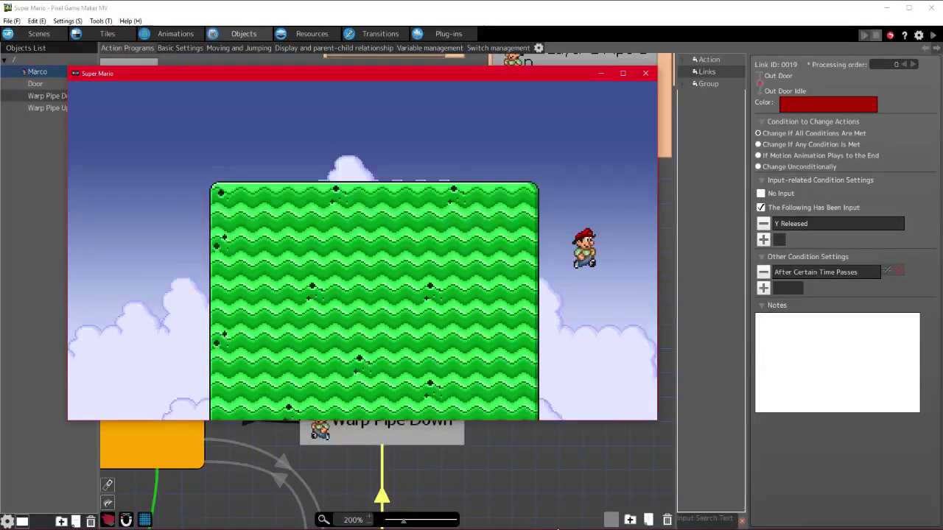
key("Left")
key("Right")
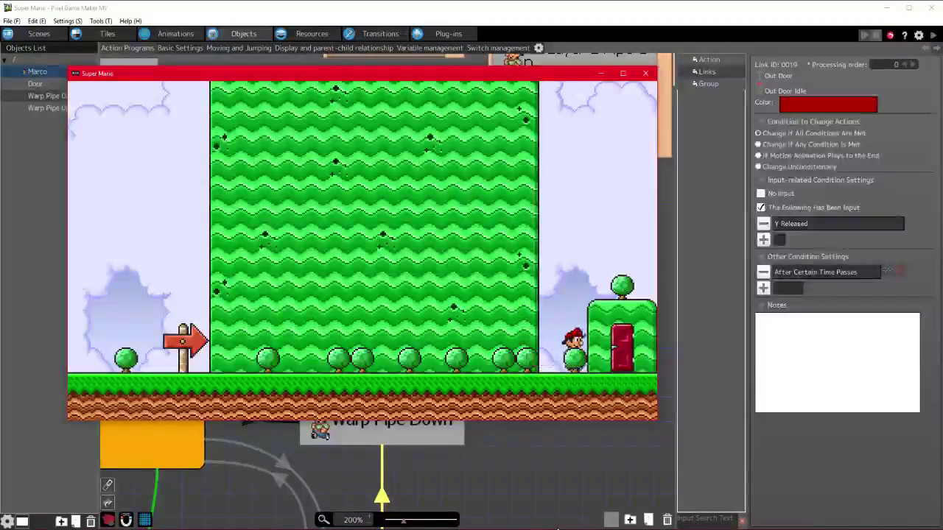
key("Up")
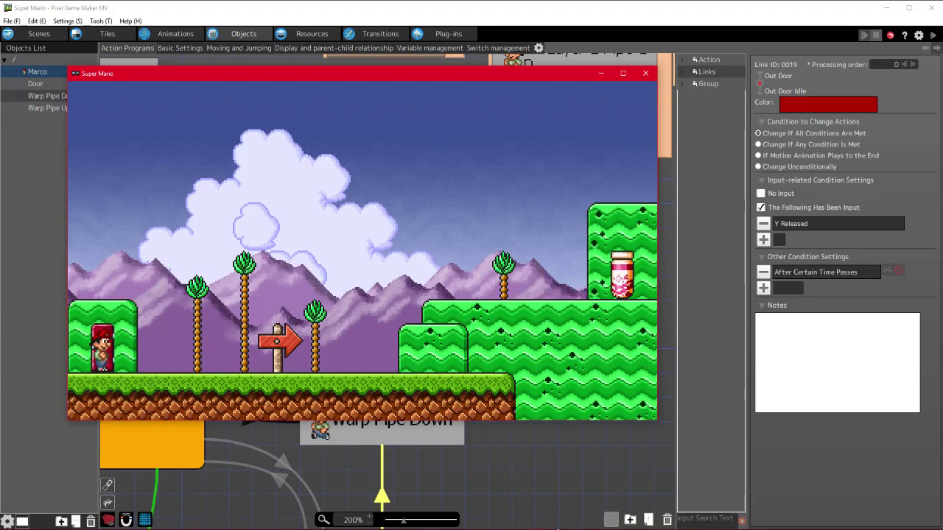
key("Right")
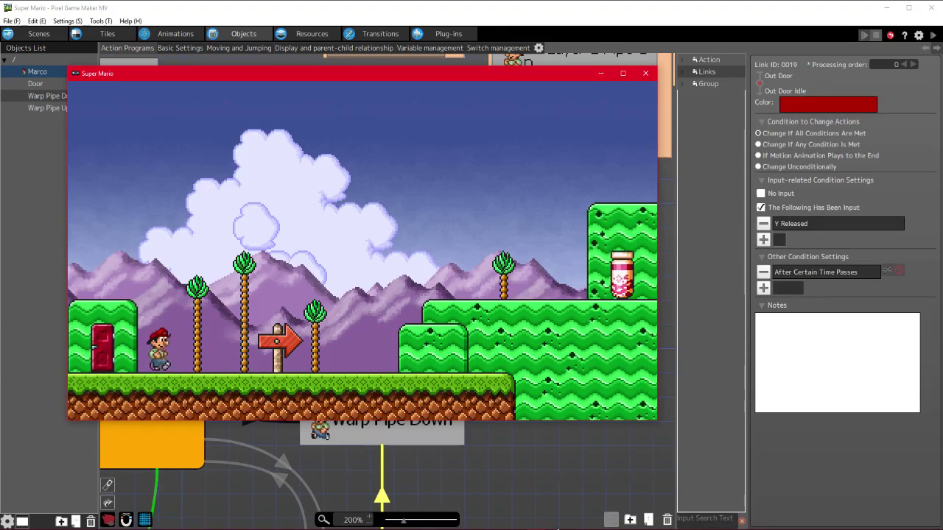
key("Left")
key("Up")
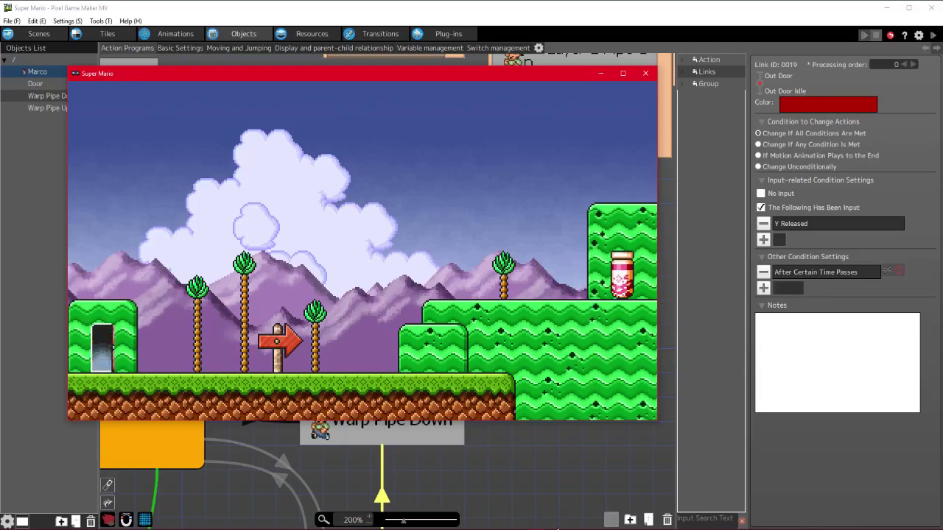
- Test moving Marco left and right right after each door exit in both areas, and close the playtest
key("Left")
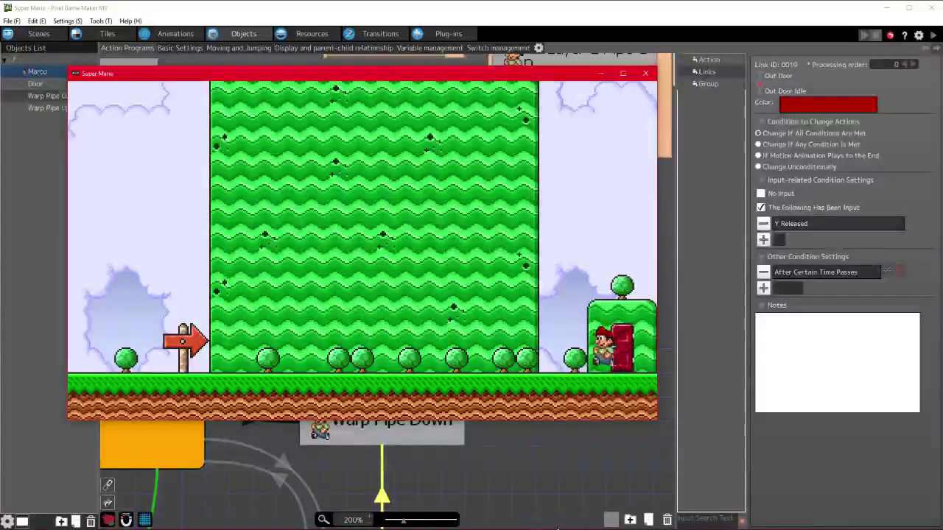
key("Right")
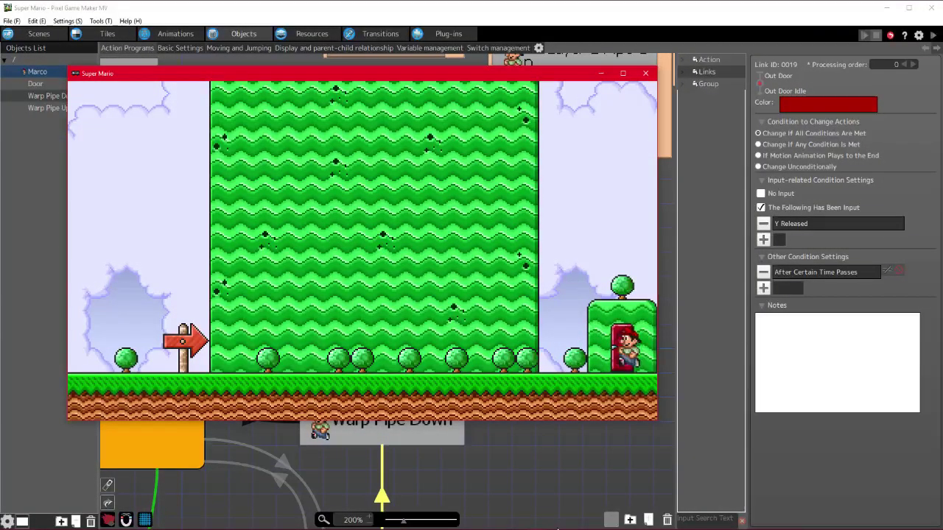
key("Up")
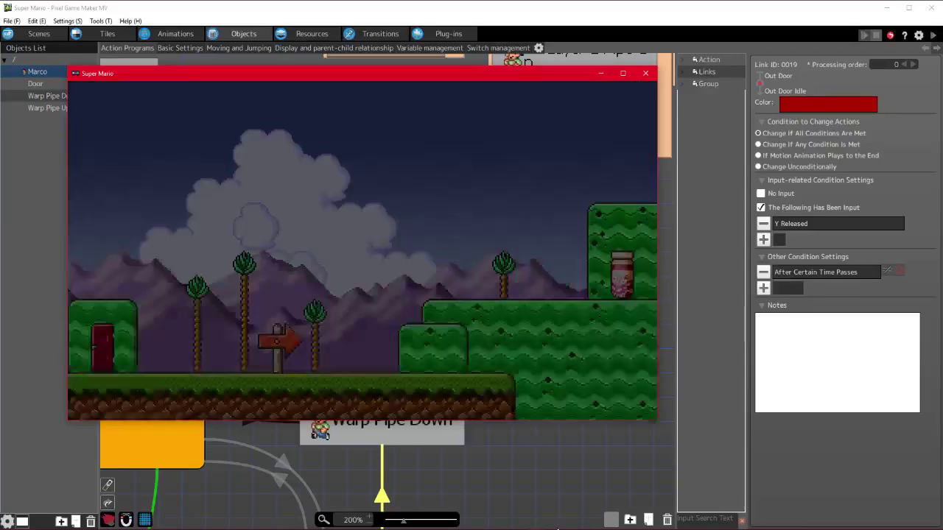
key("Right")
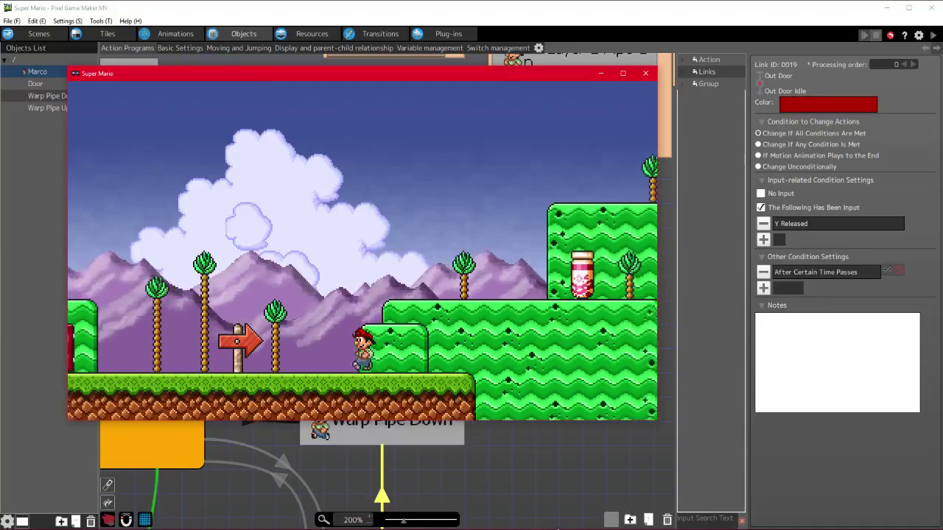
key("Left")
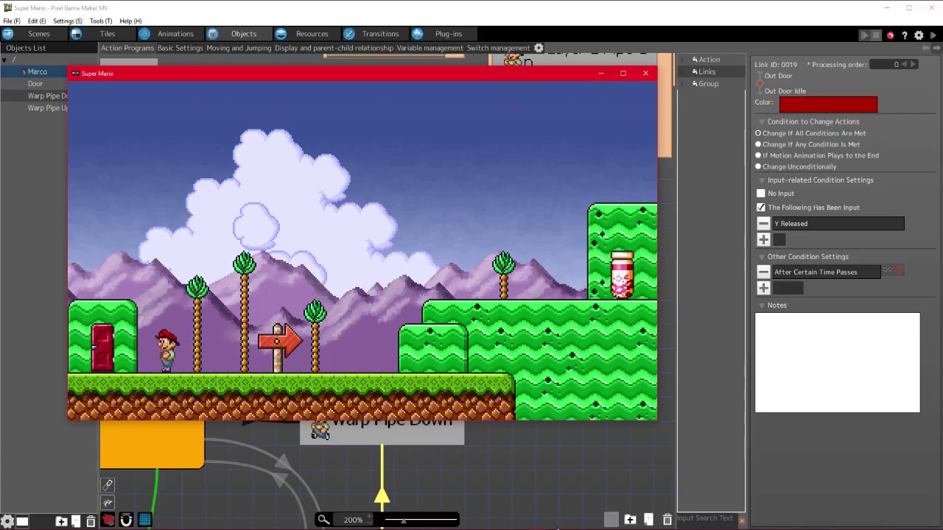
key("Right")
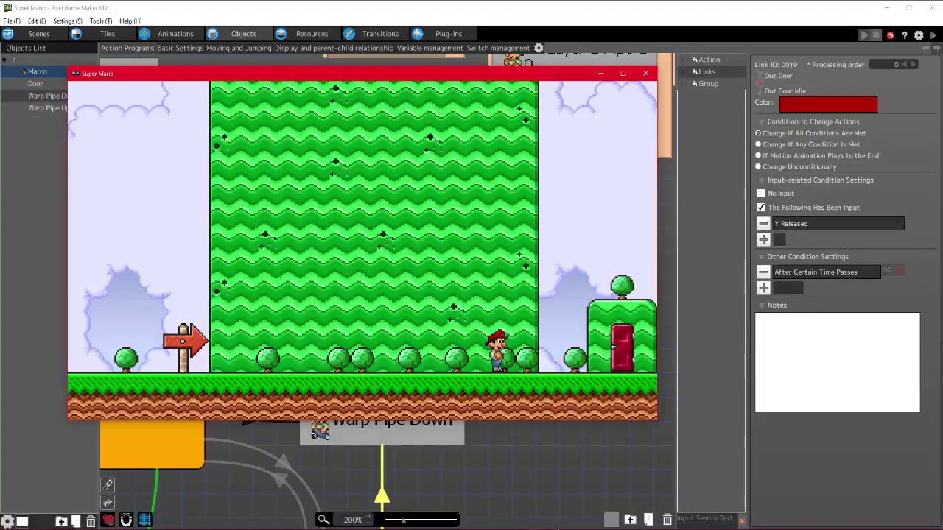
left_click(646, 76)
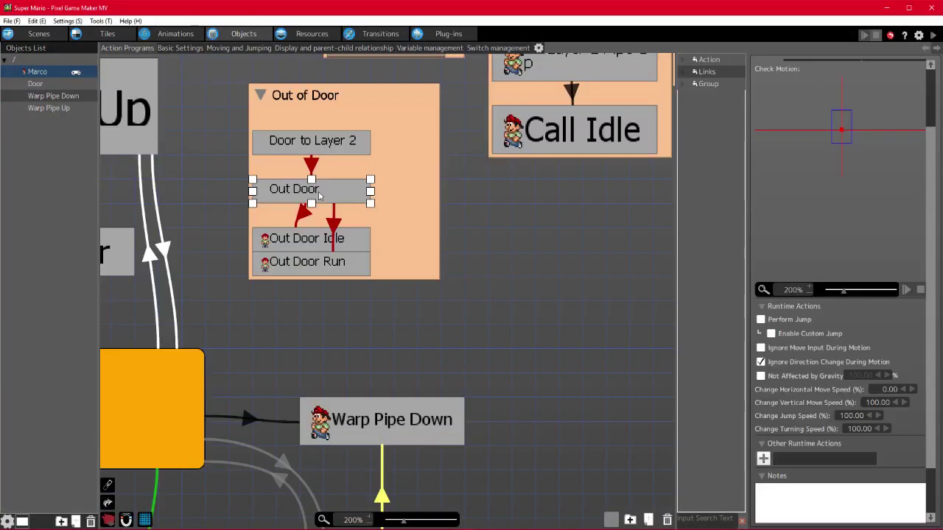
- Turn off Ignore Move Input and Ignore Direction Change During Motion for the Door to Layer 2 and Out Door actions, and save the project
left_click(321, 142)
left_click(762, 362)
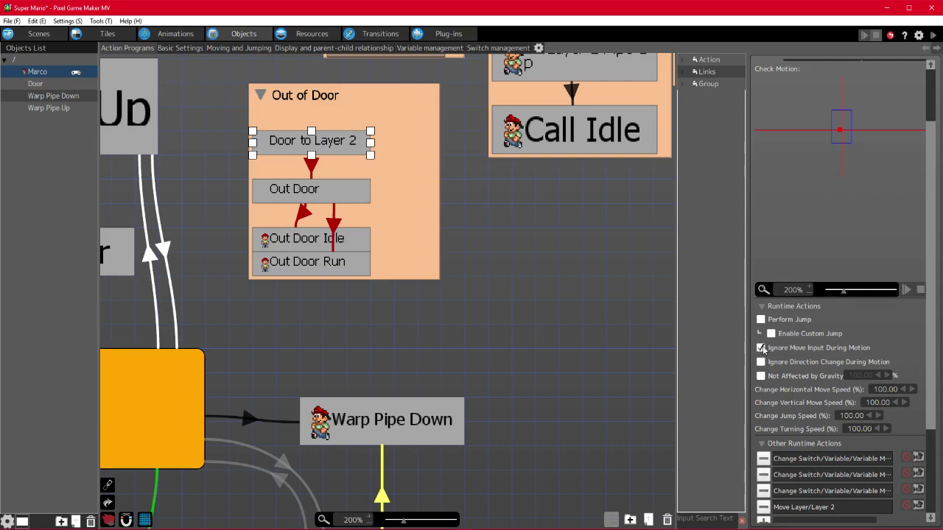
left_click(761, 348)
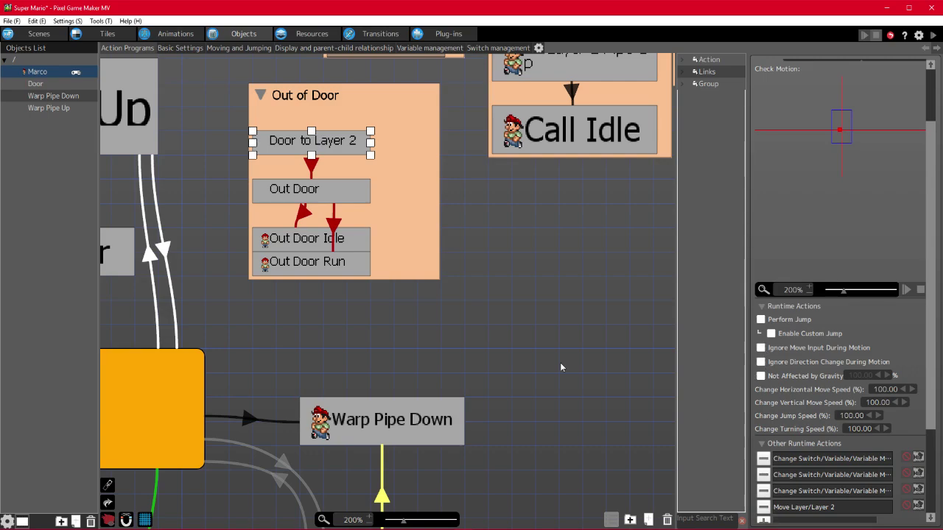
left_click(313, 262)
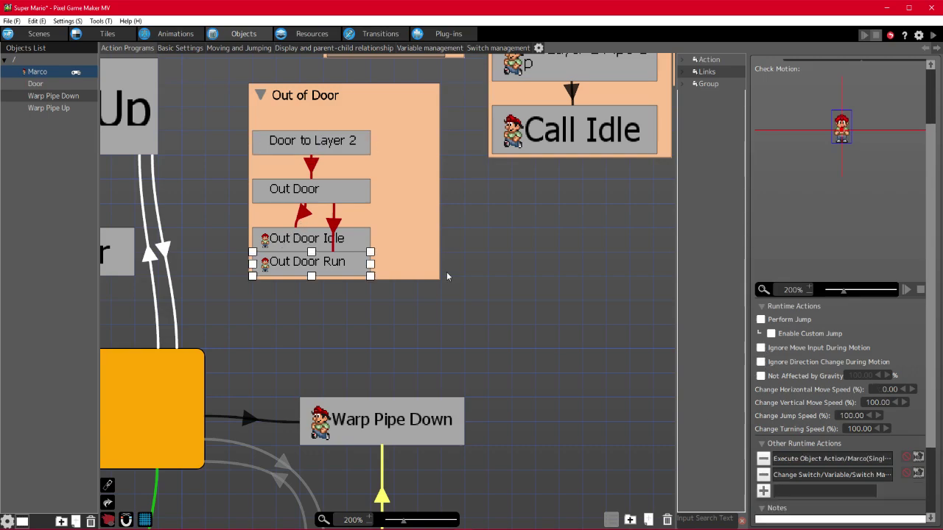
key("ctrl+s")
- Set Change Horizontal Move Speed to 0% for the Door to Layer 2 action and save the project
left_click(310, 193)
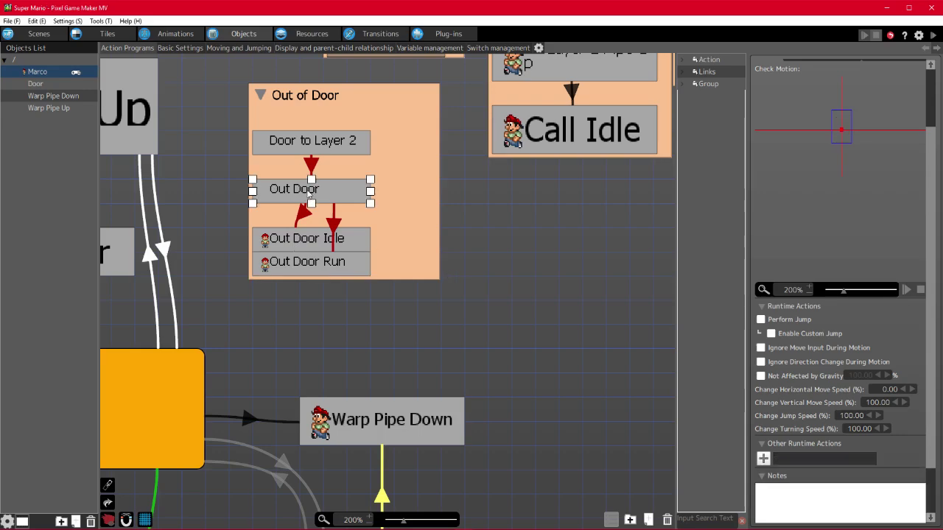
left_click(321, 145)
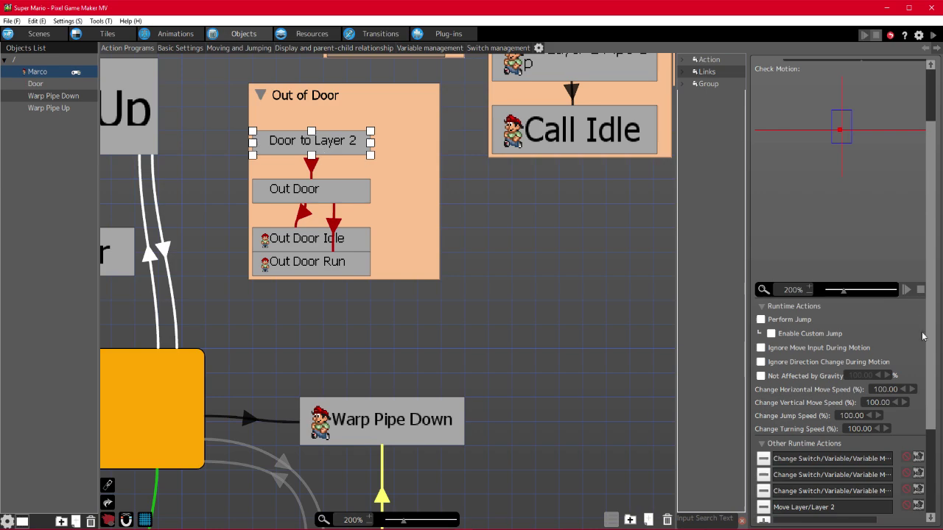
double_click(888, 390)
type("0")
key("Return")
left_click(367, 193)
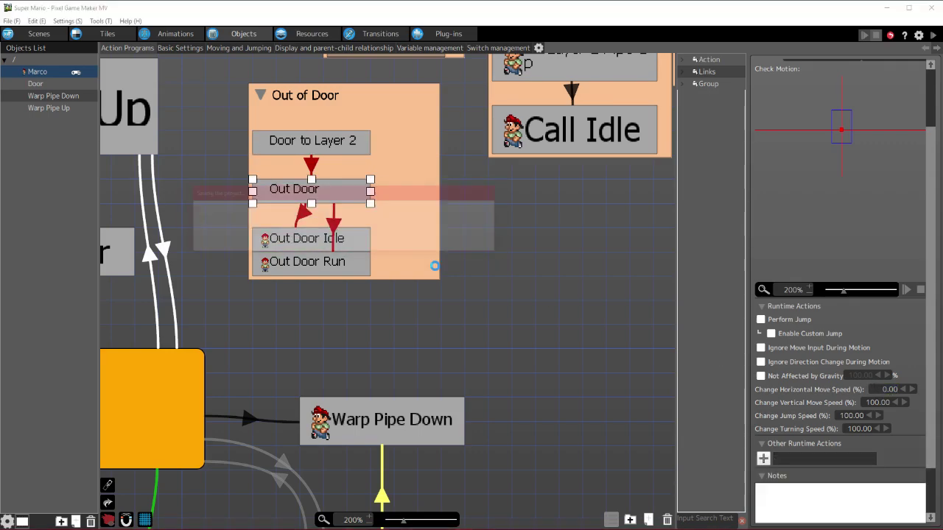
- Playtest Marco coming down from the hill, going through the red door and back between both areas, and close the playtest
left_click(334, 217)
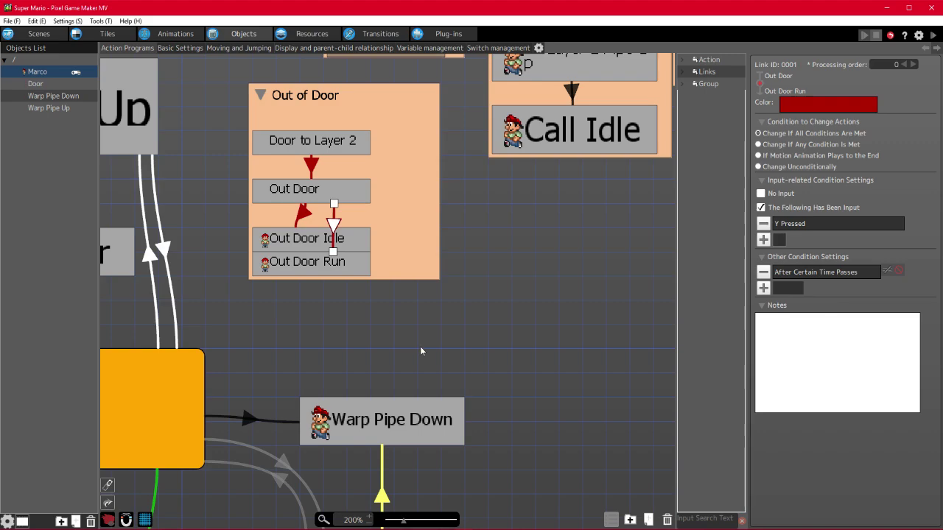
left_click(933, 34)
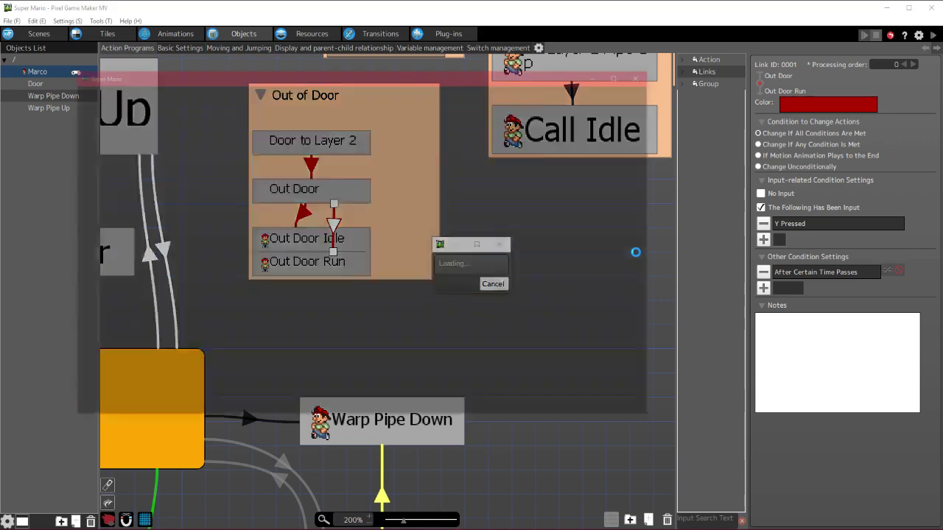
key("Right")
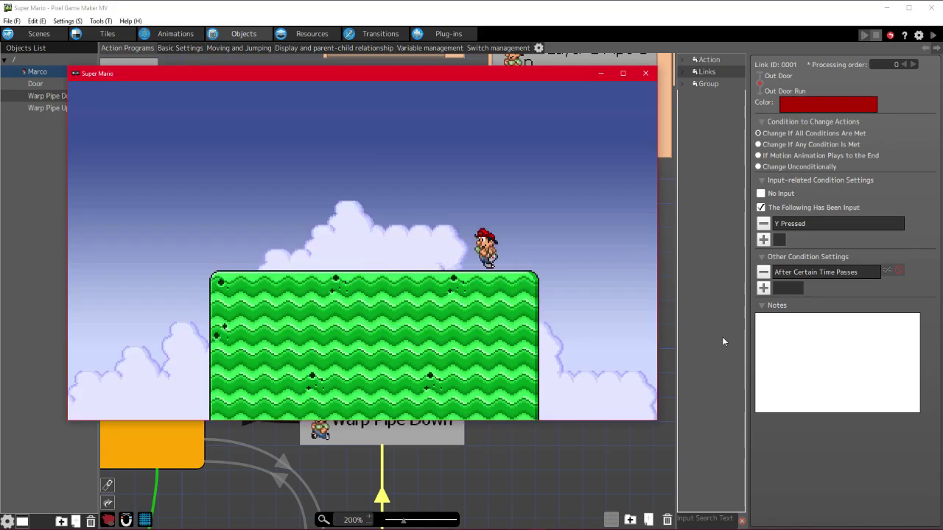
key("Left")
key("Right")
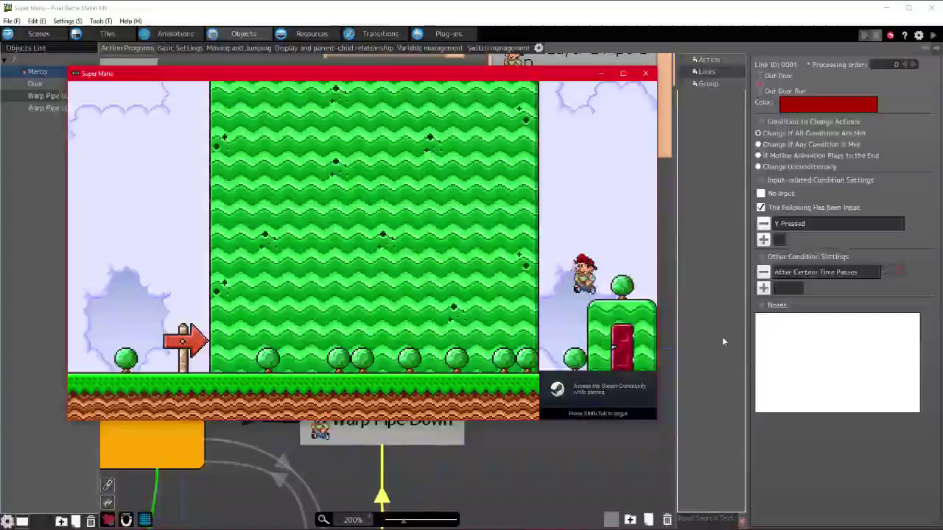
key("Right")
key("Up")
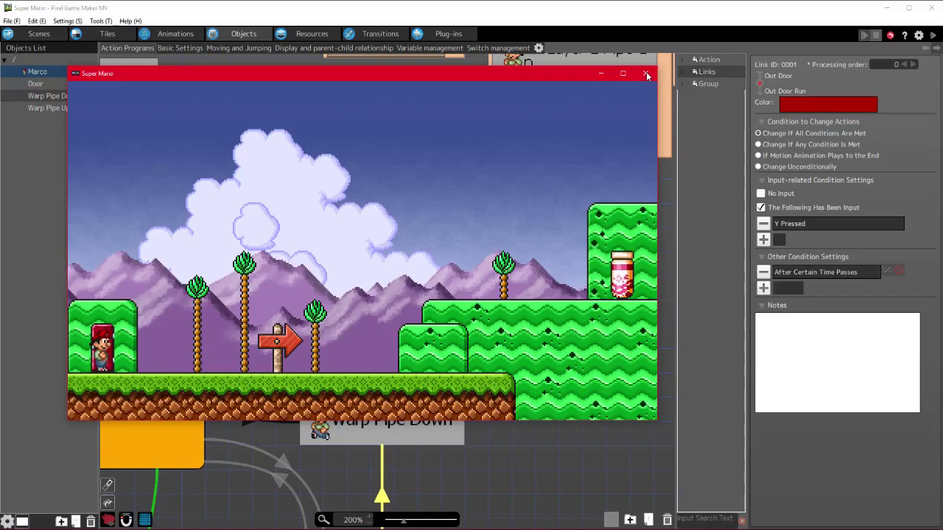
key("Up")
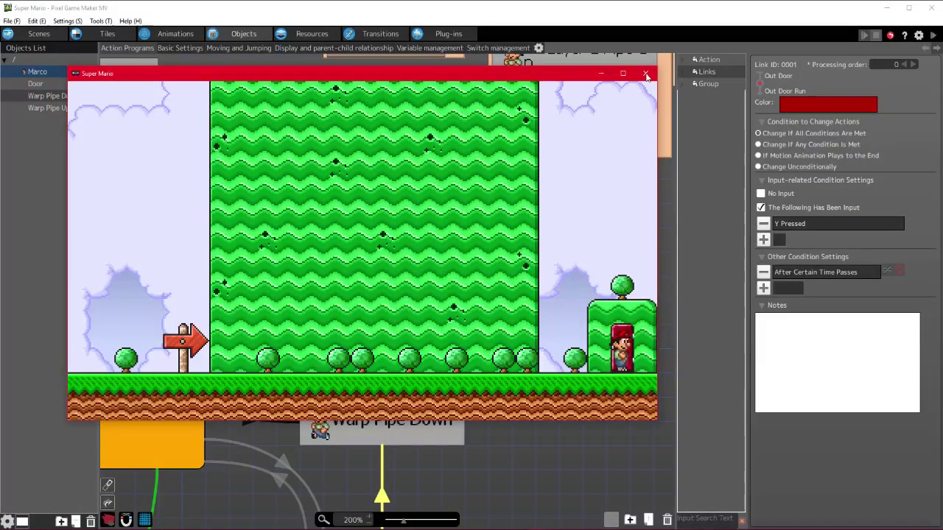
key("Up")
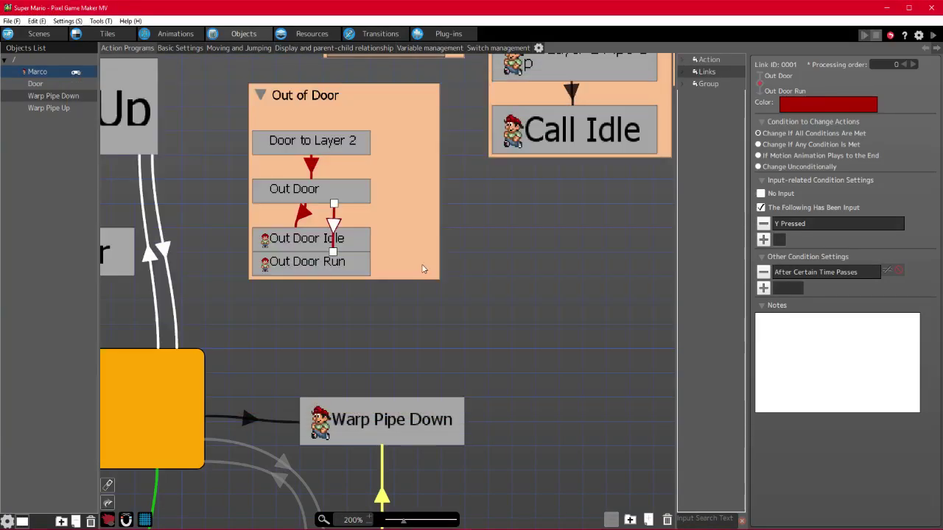
- Set the After Certain Time Passes condition on the Out Door to Out Door Idle link to 0.40 seconds
left_click(300, 242)
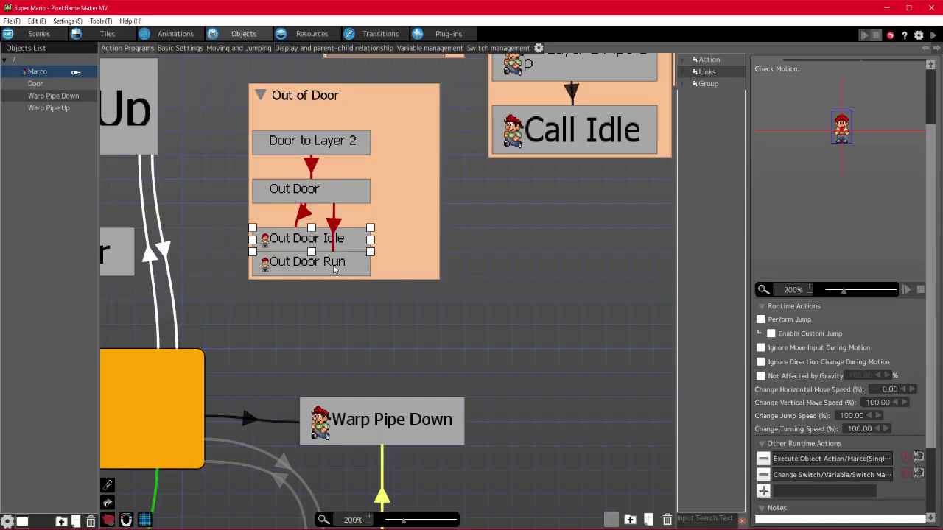
left_click(303, 213)
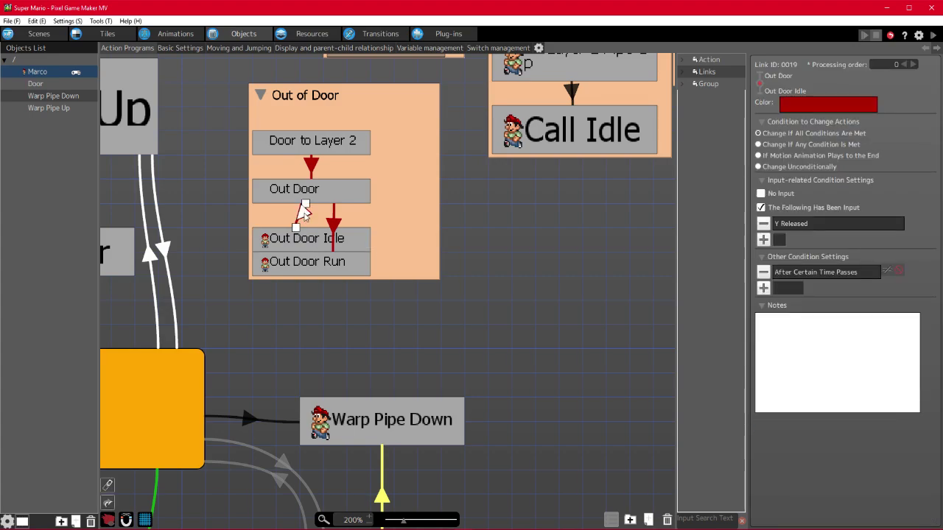
left_click(333, 222)
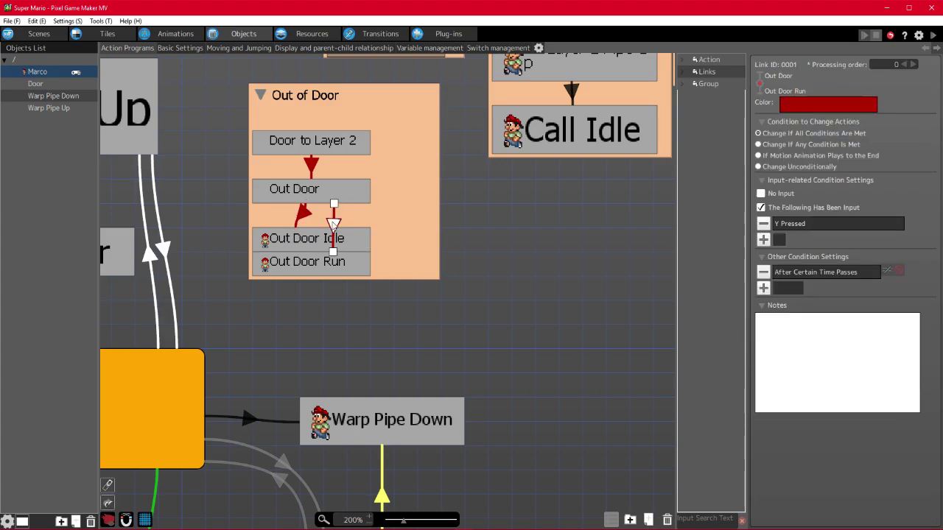
left_click(302, 210)
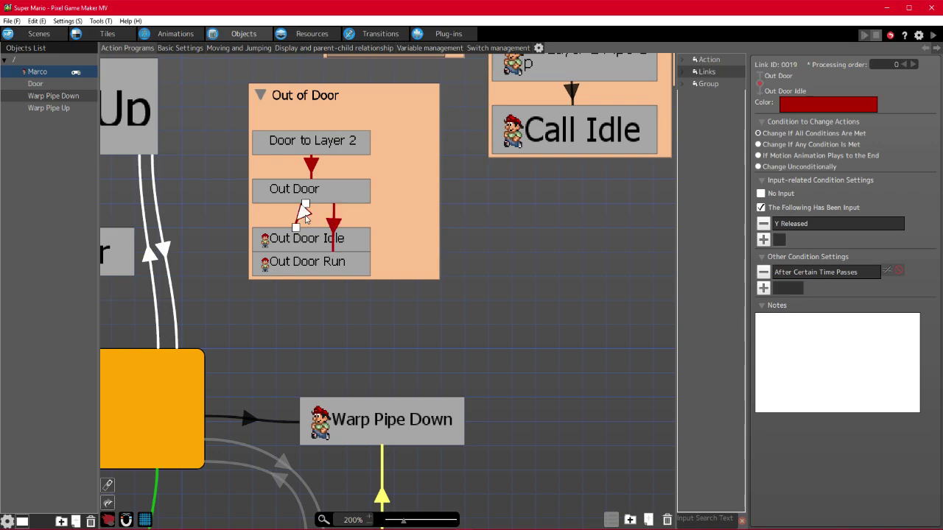
double_click(814, 274)
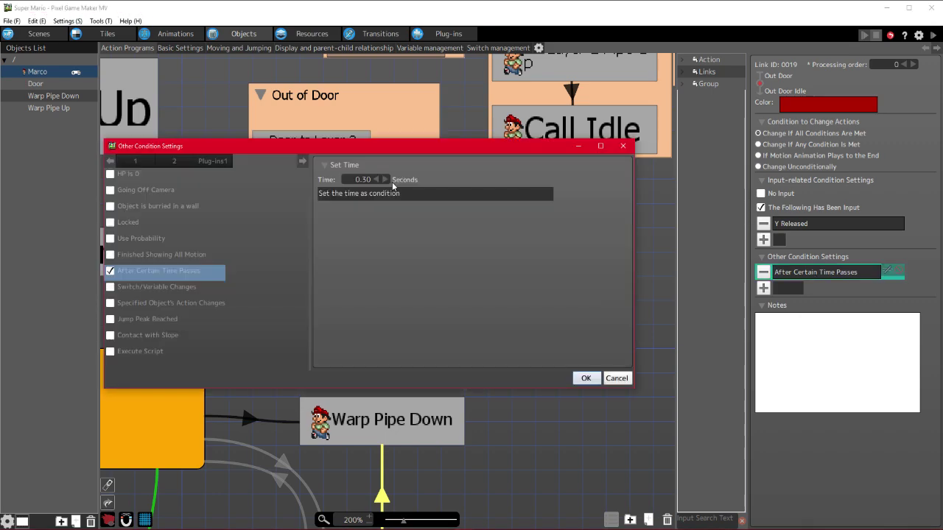
left_click(392, 182)
type("0.4")
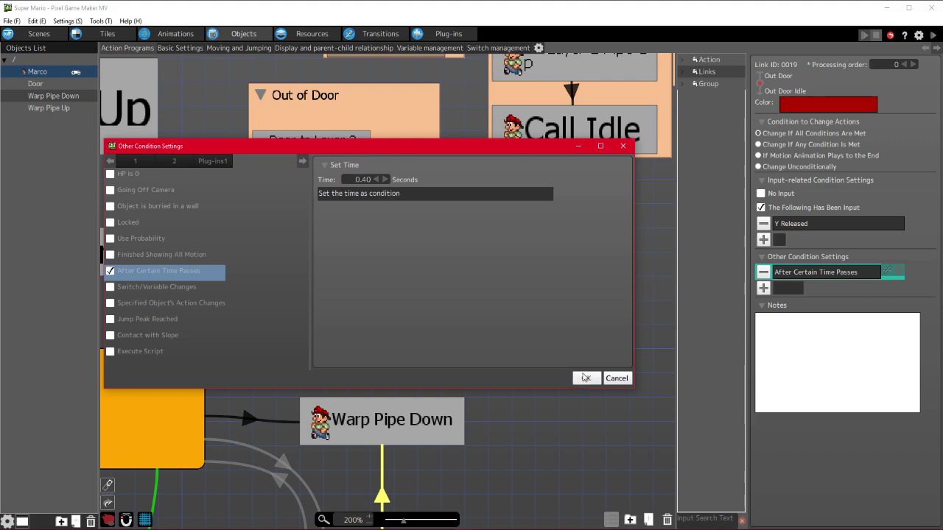
left_click(578, 378)
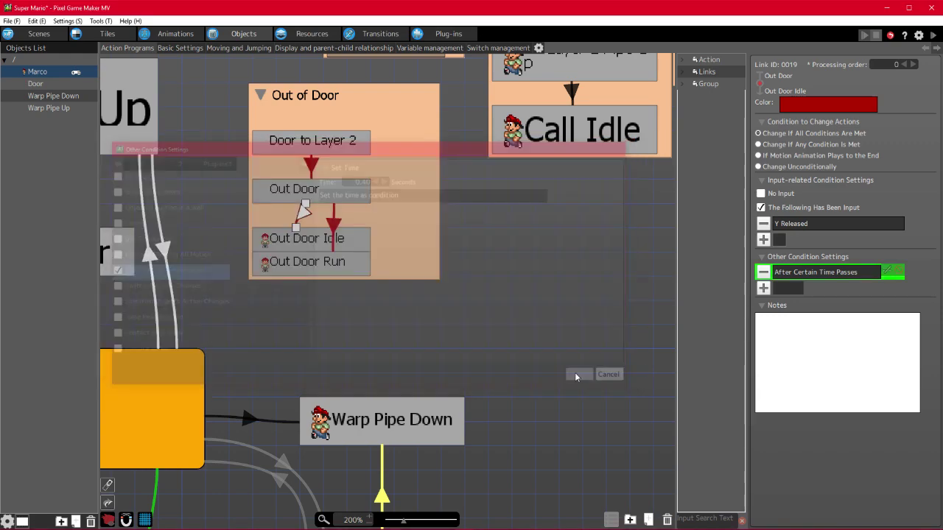
- Set the After Certain Time Passes condition on the Out Door to Out Door Run link to 0.40 seconds and save the project
left_click(335, 226)
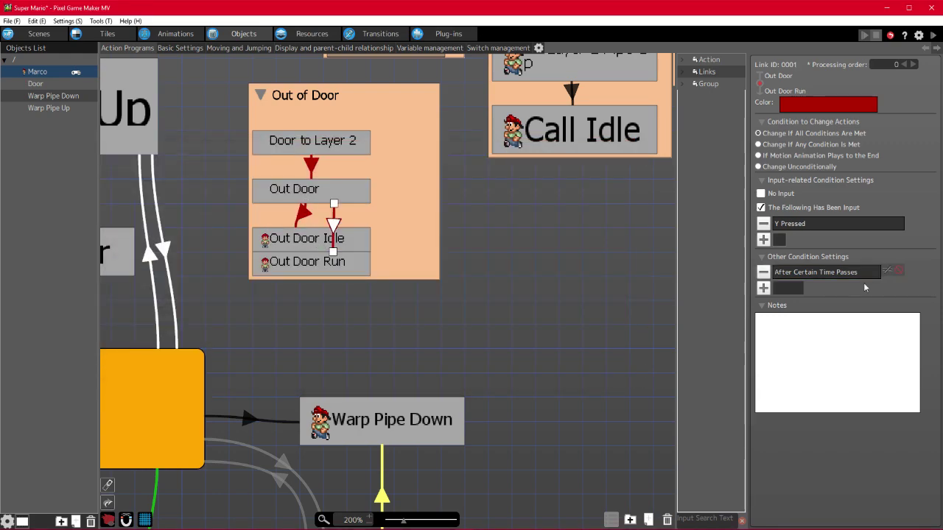
double_click(847, 272)
type("0")
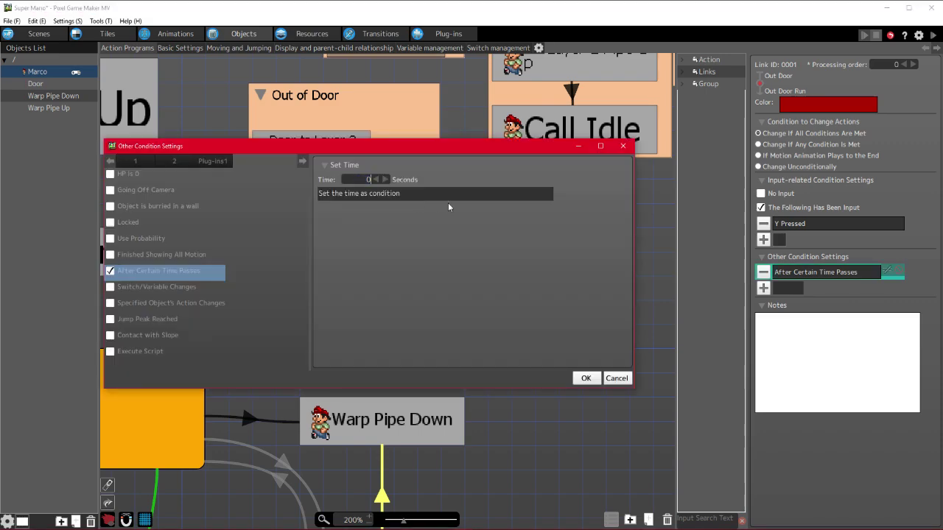
type(".40")
left_click(585, 378)
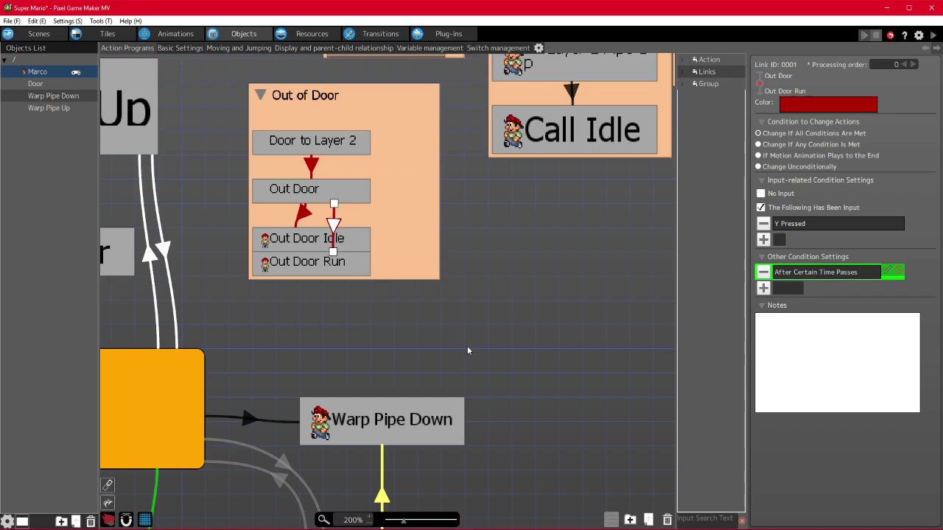
- Examine the Idle action and compare the input conditions of the two Run to Idle links
scroll(482, 337, "left", 3)
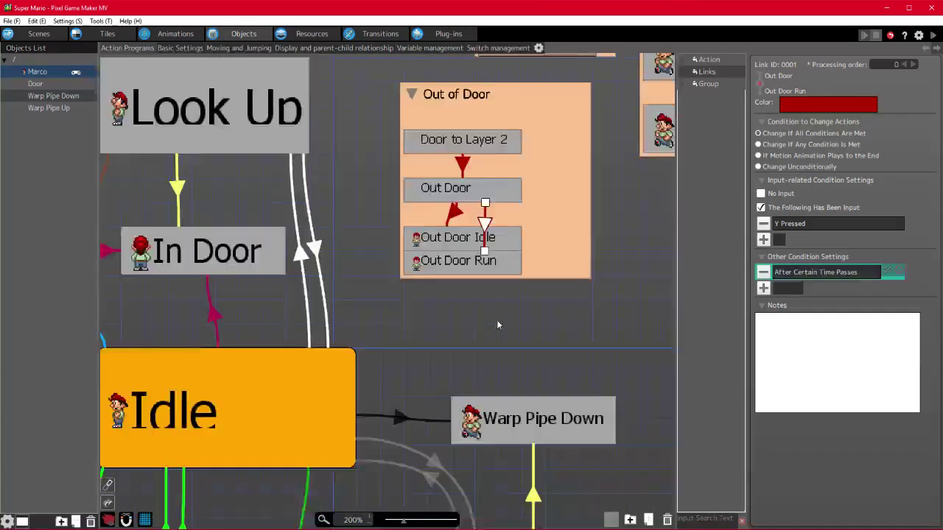
scroll(498, 325, "down", 5)
scroll(498, 325, "left", 4)
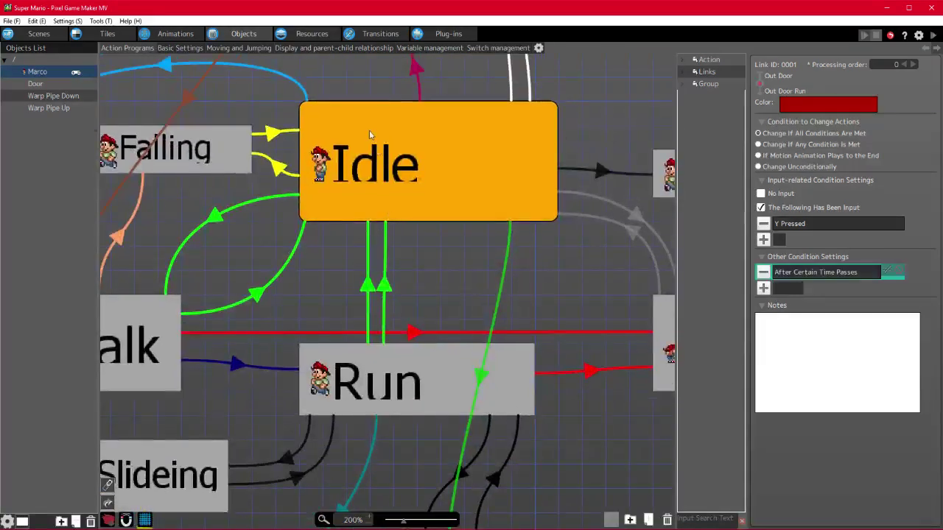
left_click(365, 133)
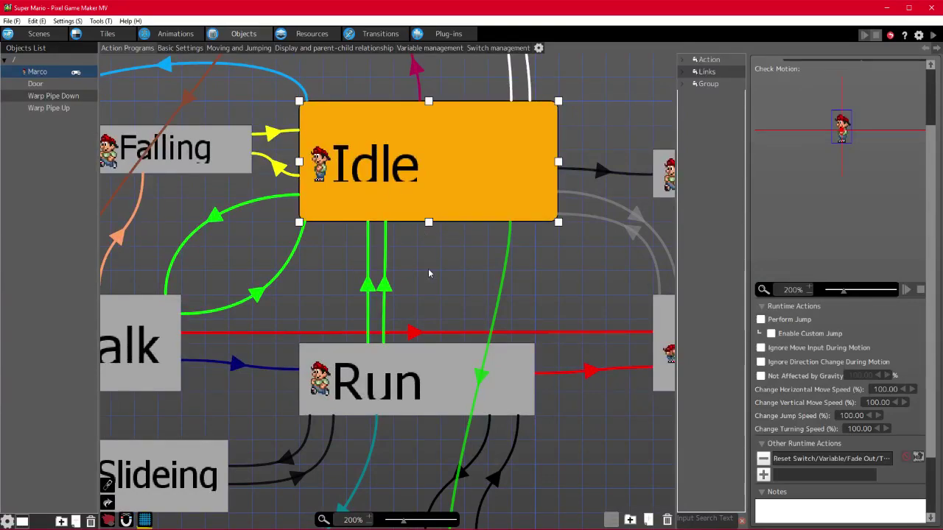
left_click(384, 284)
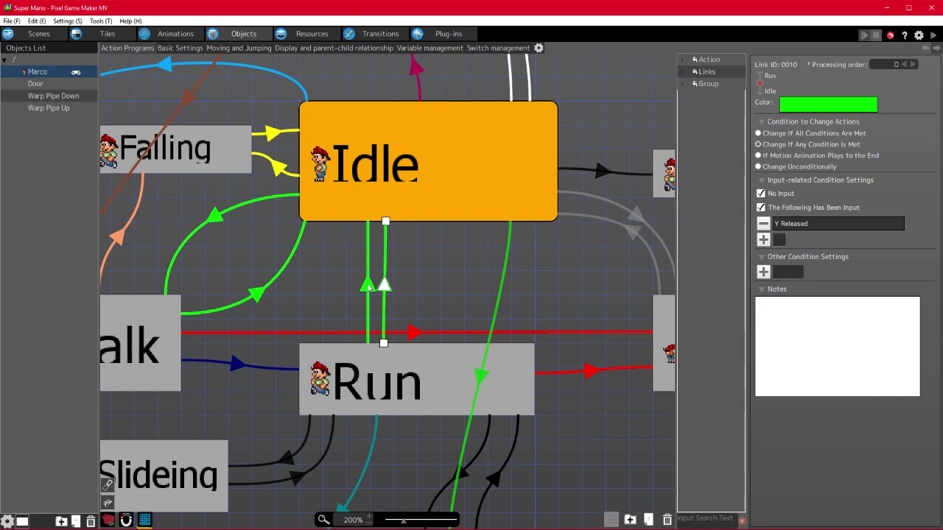
left_click(367, 286)
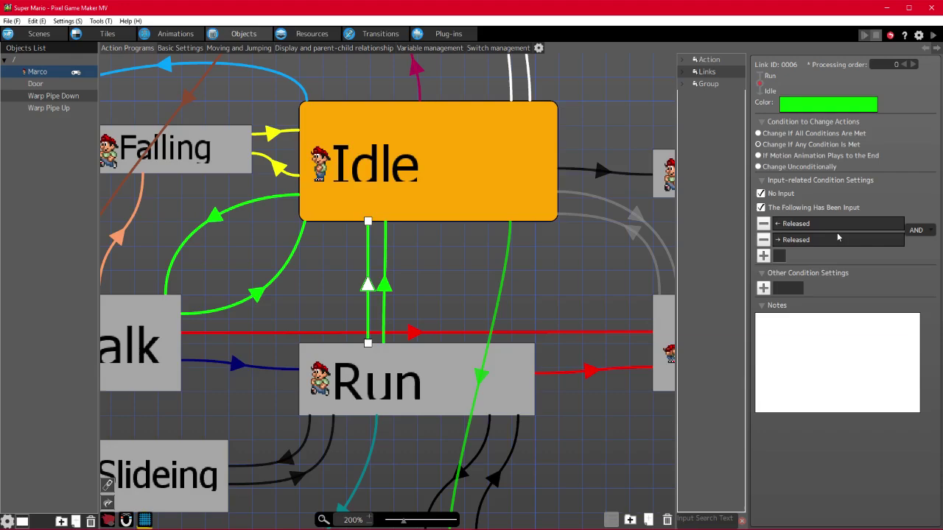
left_click(384, 287)
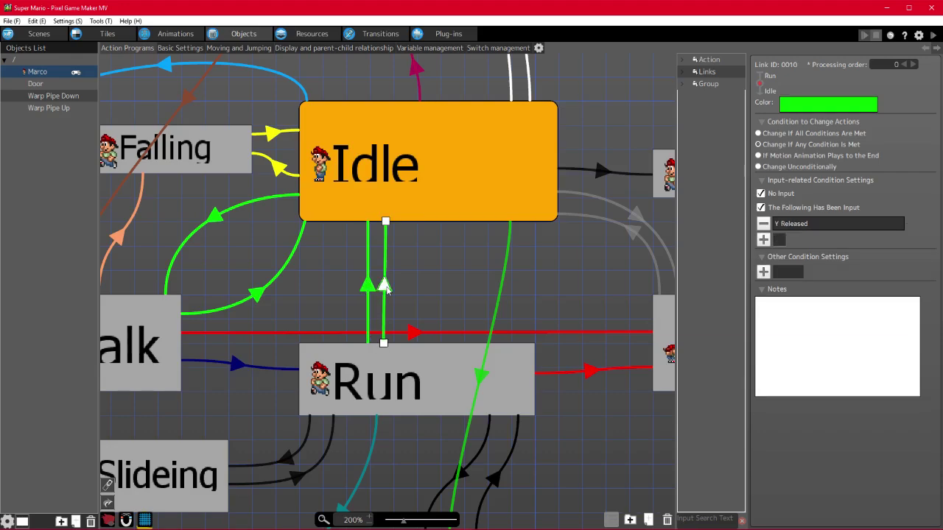
left_click(368, 284)
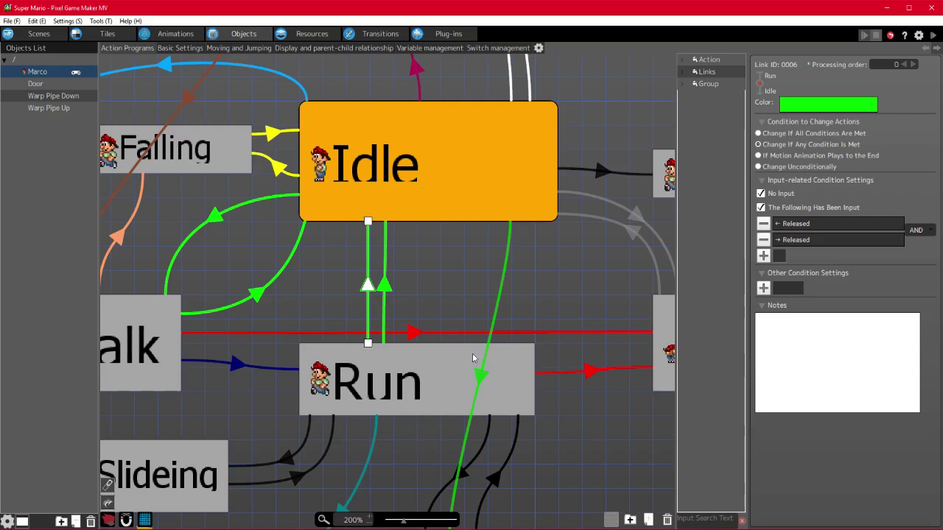
left_click(388, 290)
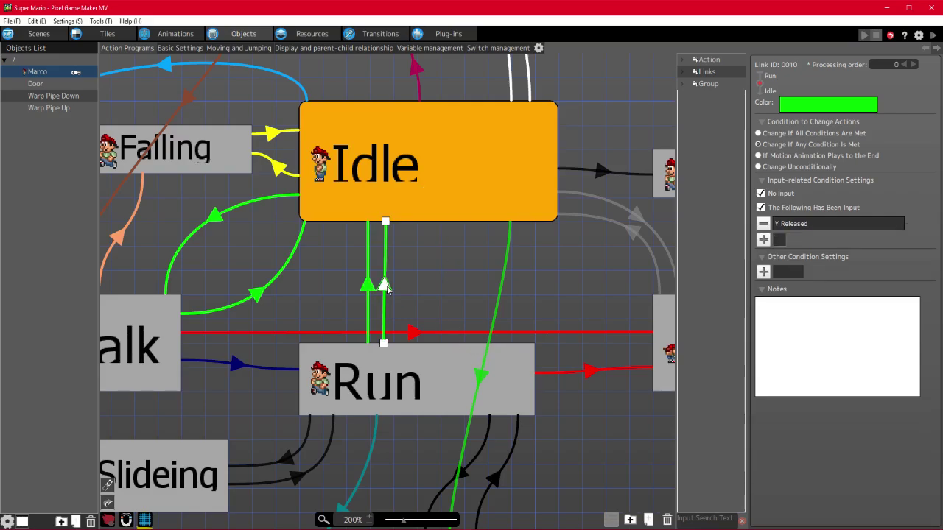
- Review the conditions of the Out Door to Out Door Idle link and check the Out Door Run action
middle_click_drag(652, 99, 416, 378)
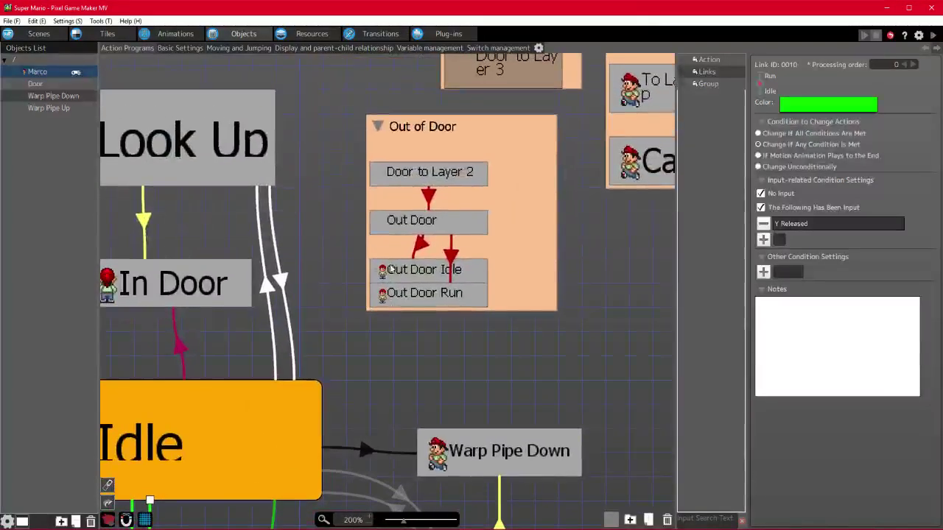
left_click(420, 249)
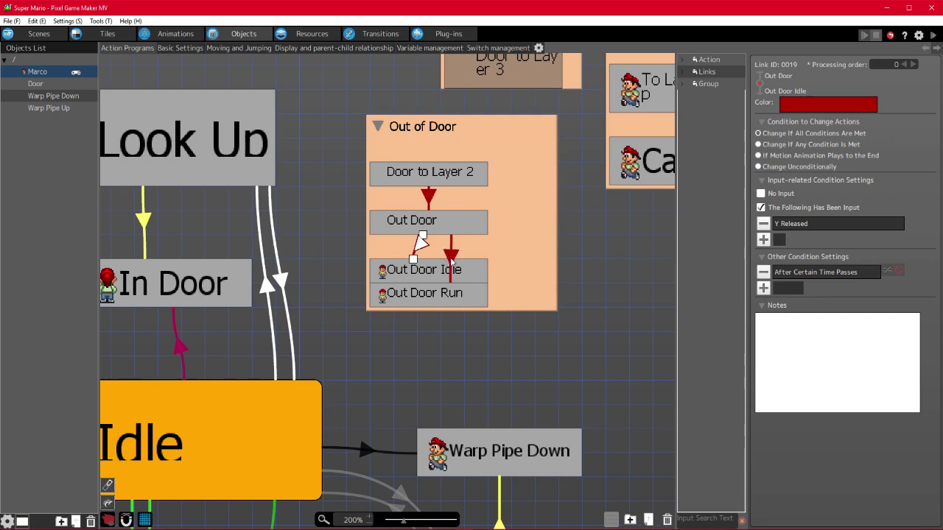
middle_click_drag(336, 403, 447, 292)
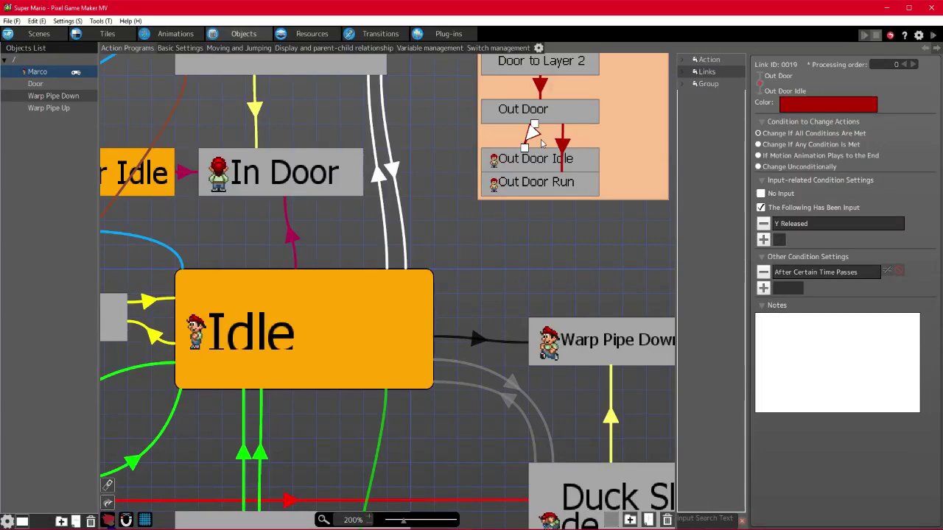
left_click(537, 183)
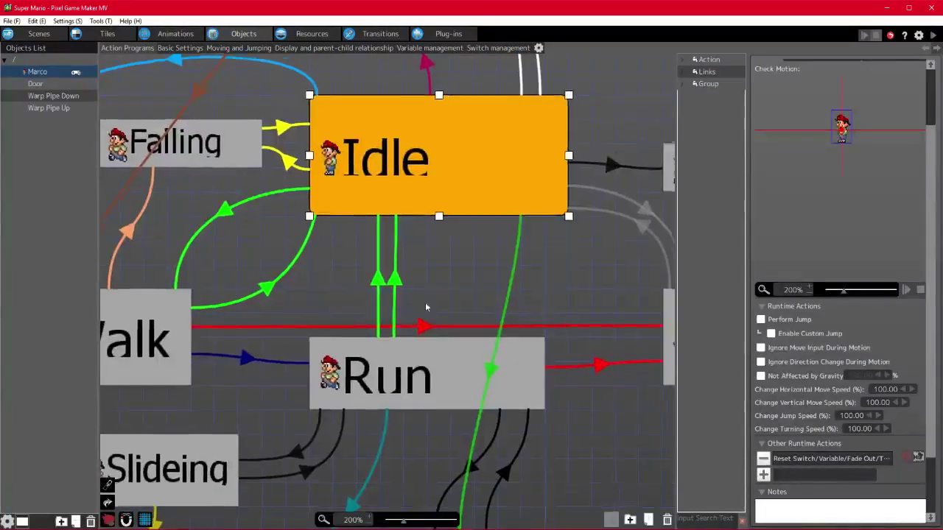
- Examine the input conditions of the Idle to Walk link and the runtime settings of the Walk and Run actions
middle_click_drag(244, 241, 340, 210)
scroll(367, 232, "up", 3)
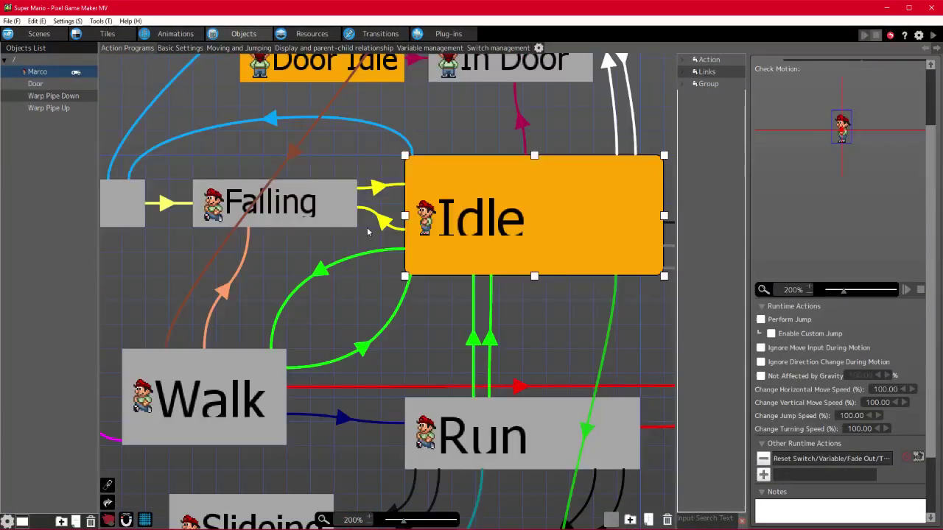
scroll(367, 232, "down", 3)
left_click(333, 174)
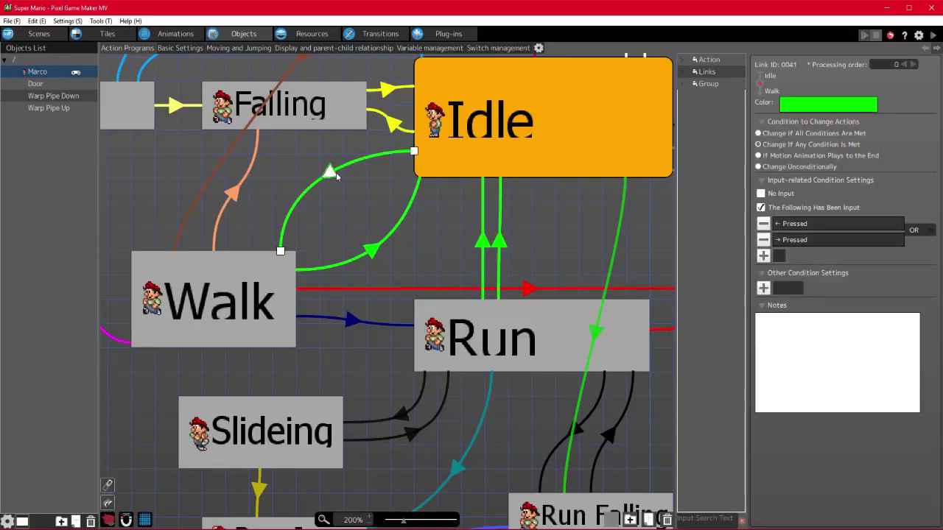
left_click(328, 193)
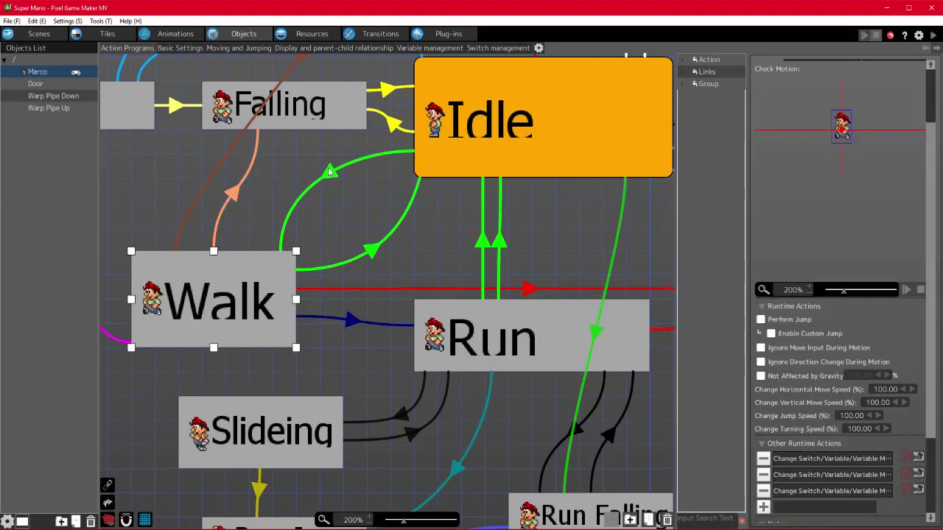
left_click(331, 174)
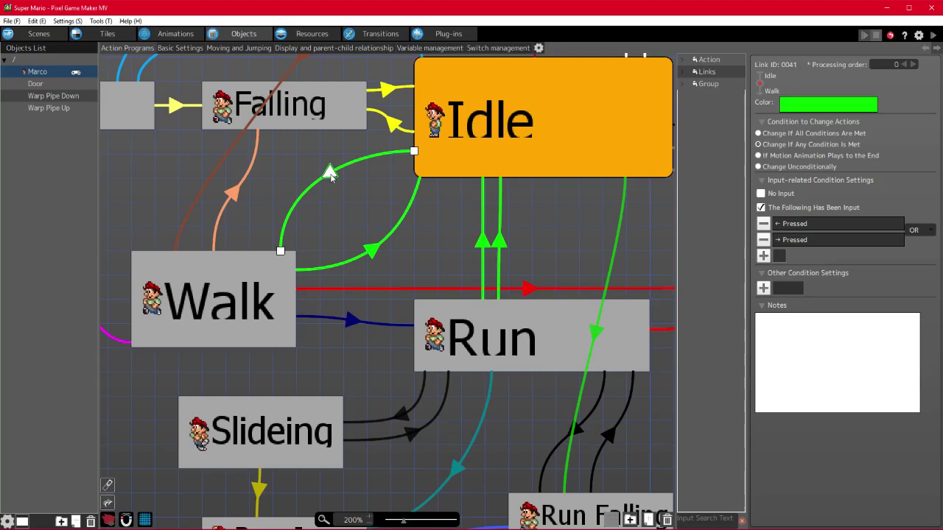
left_click(258, 301)
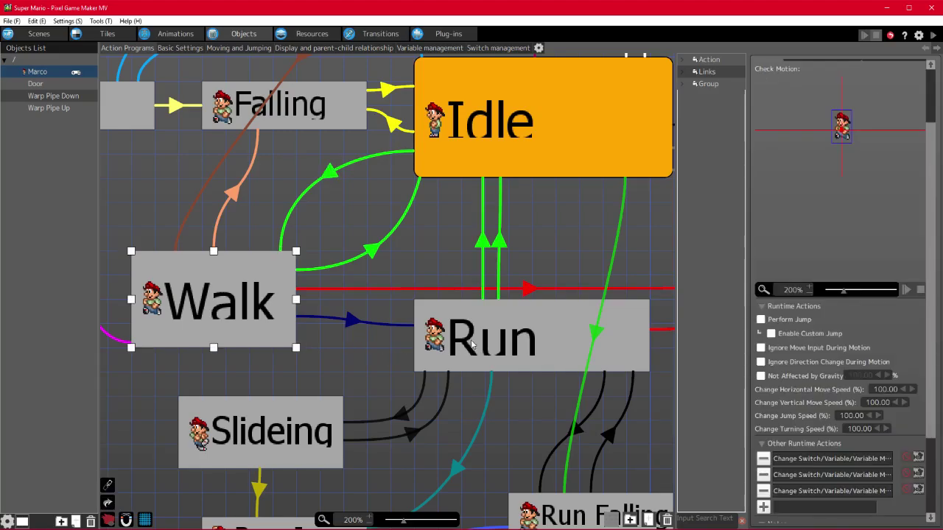
left_click(446, 341)
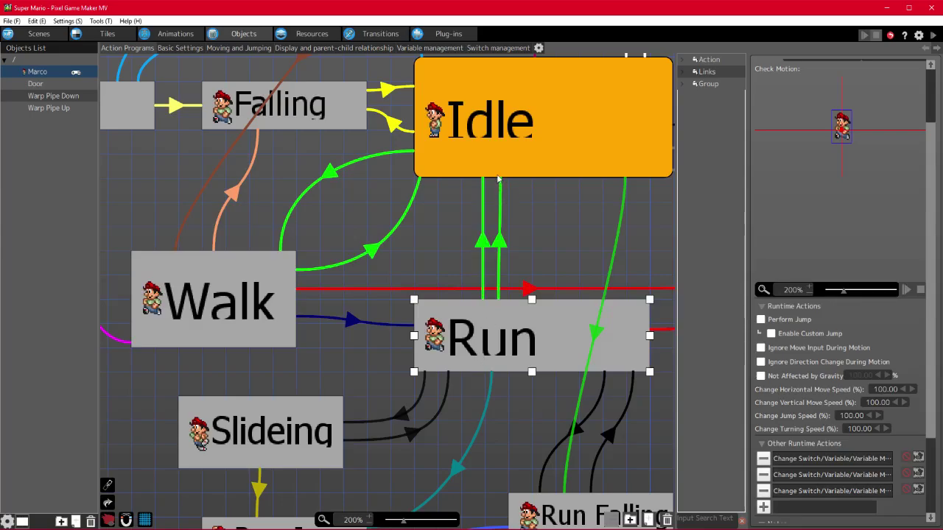
- Review the Idle action's reset switches, remove its Reset Switch/Variable runtime action and save the project
left_click(495, 145)
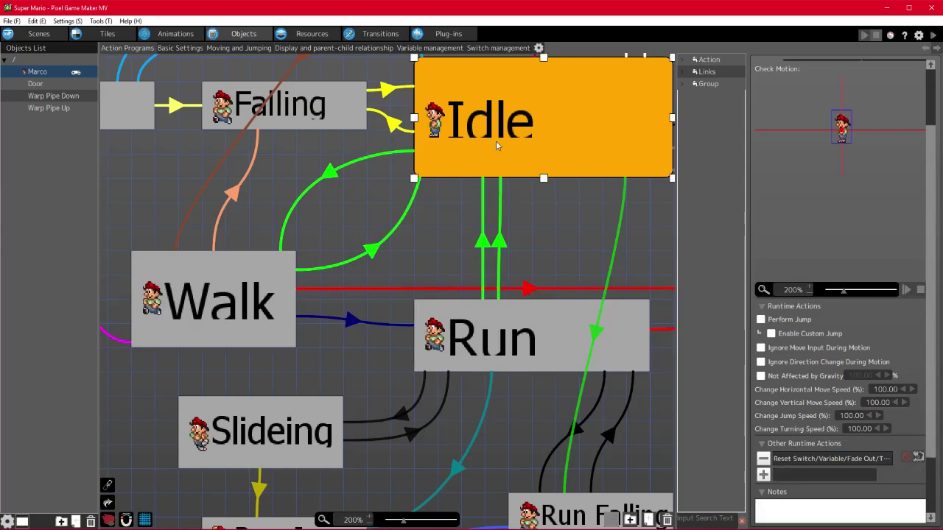
double_click(830, 458)
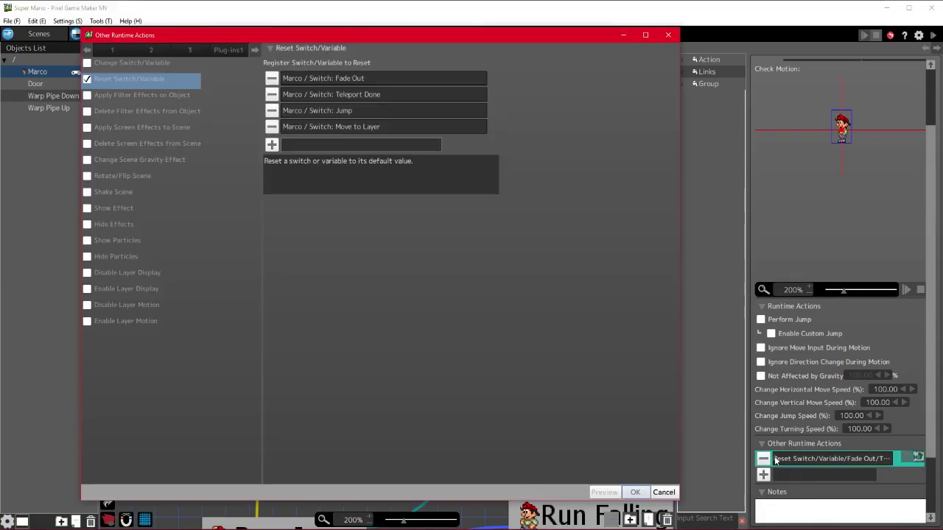
left_click(663, 492)
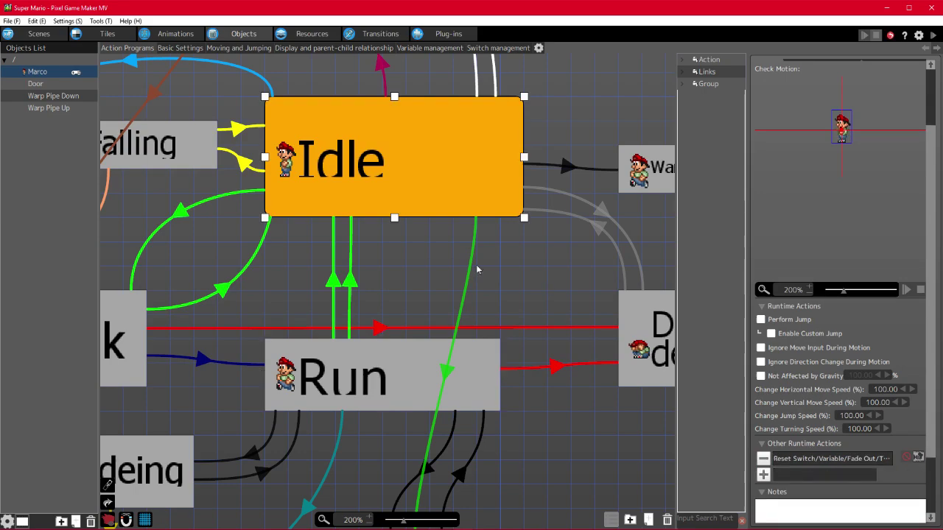
double_click(803, 460)
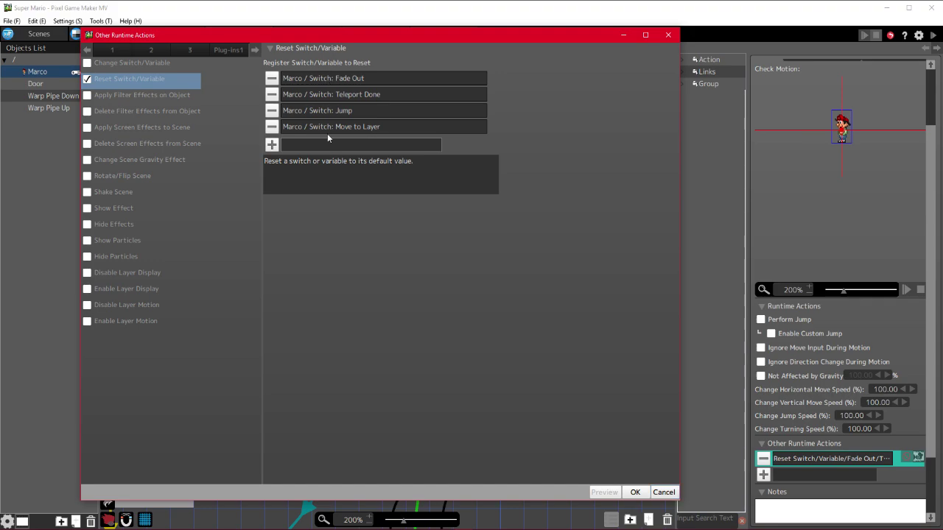
left_click(667, 494)
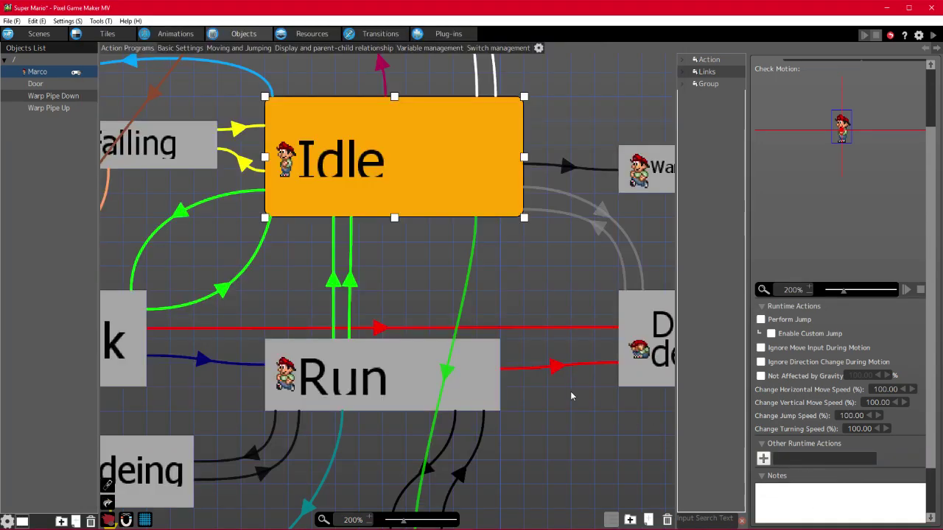
key("ctrl+s")
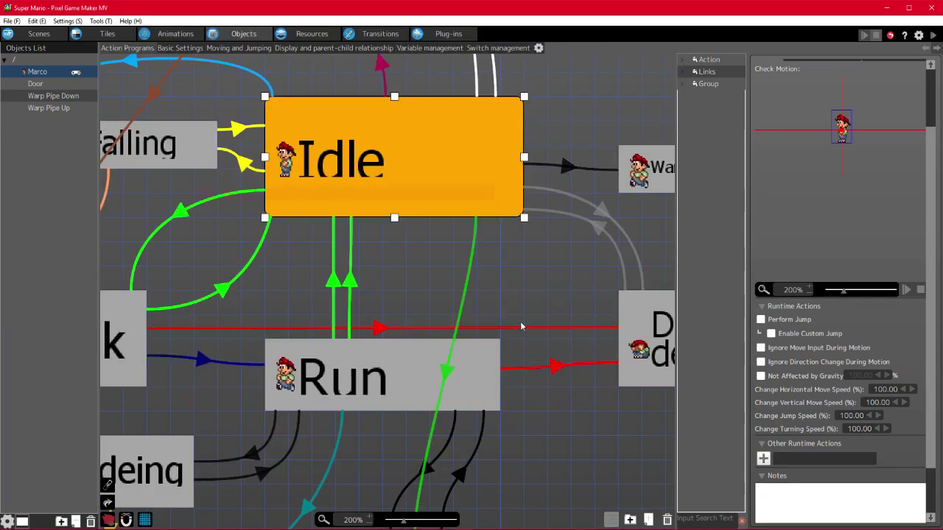
- Playtest the game by running Marco along the ground to the red door and entering it
key("F5")
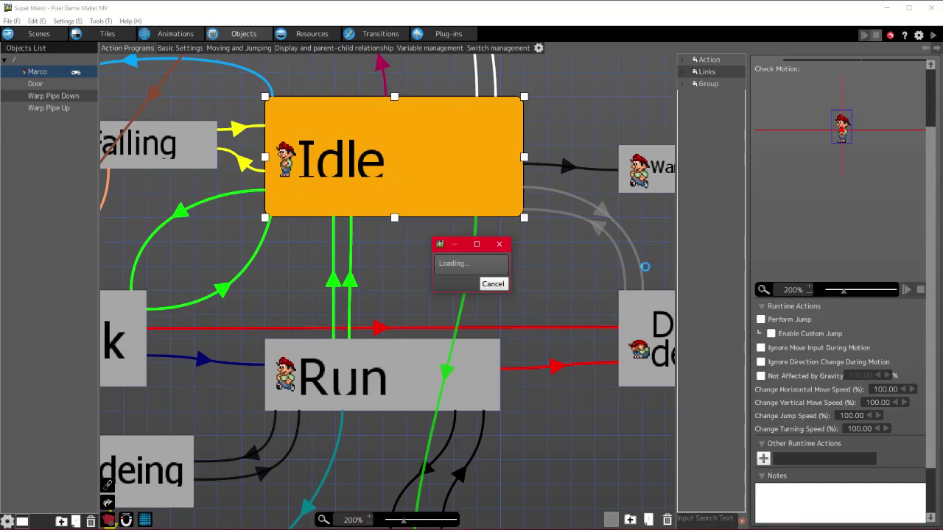
key("Right")
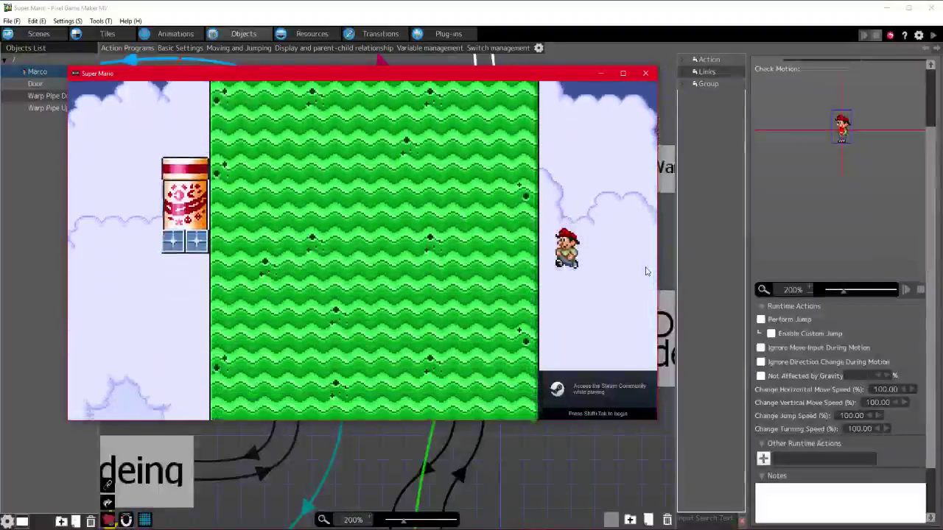
key("Left")
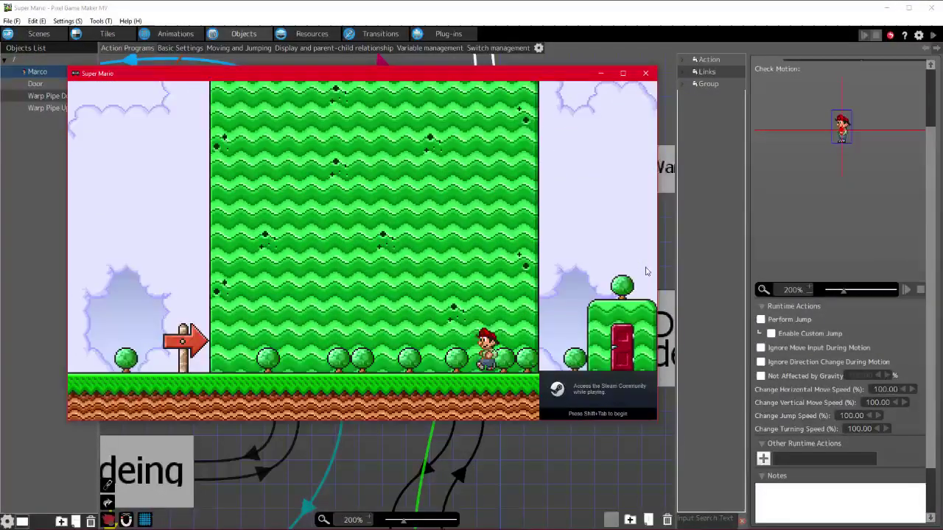
key("Right")
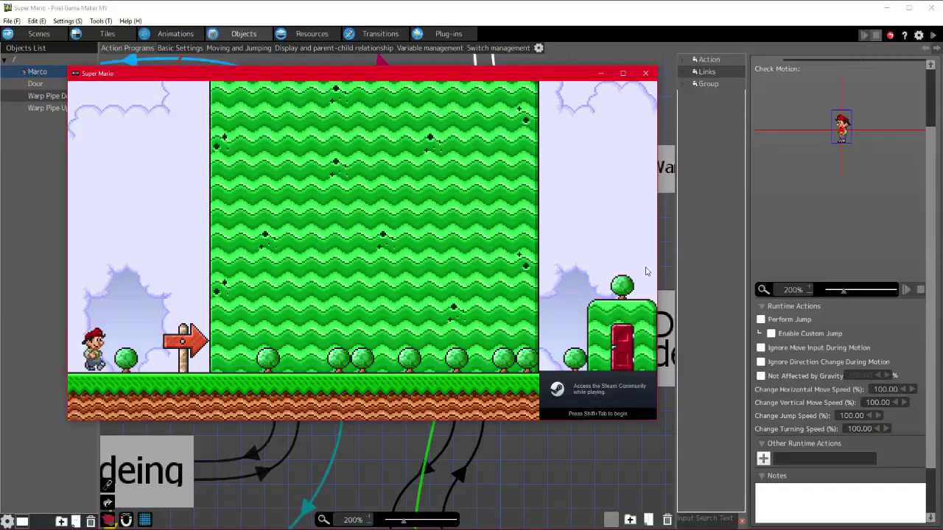
key("Right")
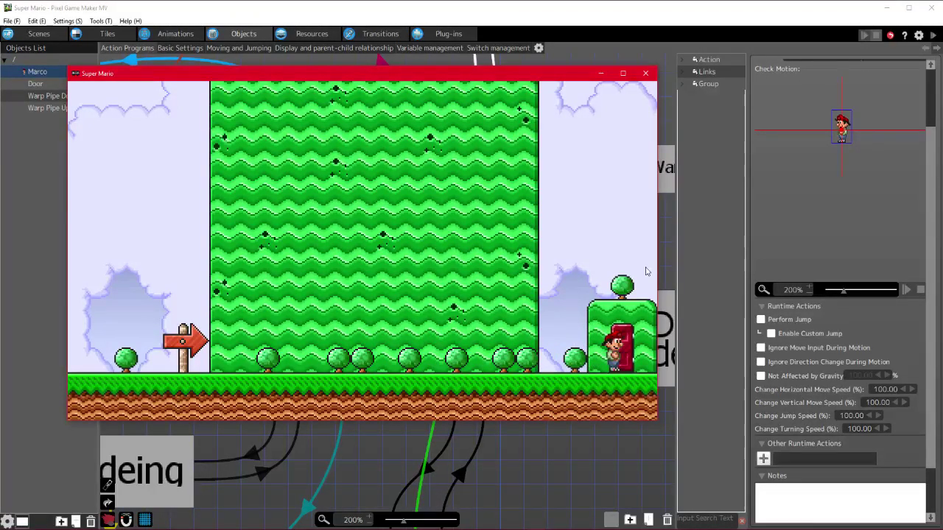
key("Up")
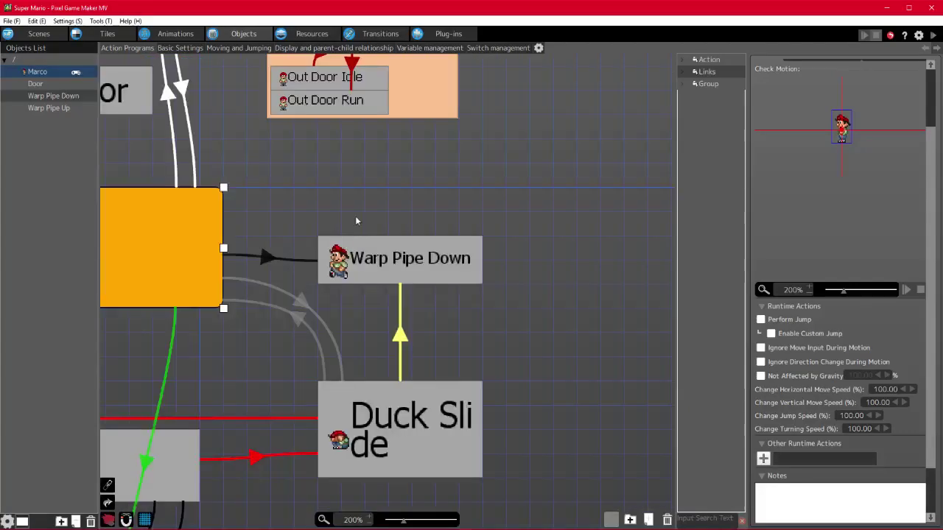
- Delete the Out Door Run action from the Out of Door group
middle_click_drag(356, 219, 412, 313)
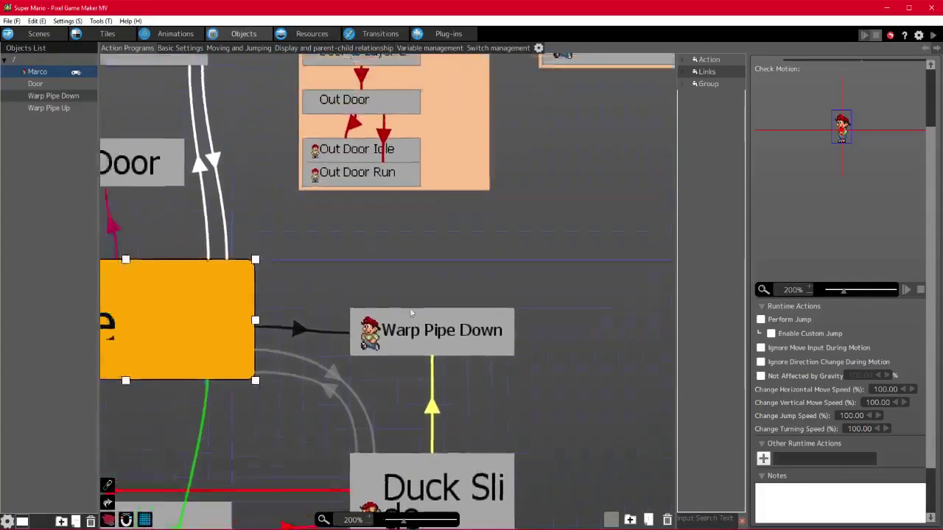
middle_click_drag(386, 177, 468, 314)
left_click(468, 315)
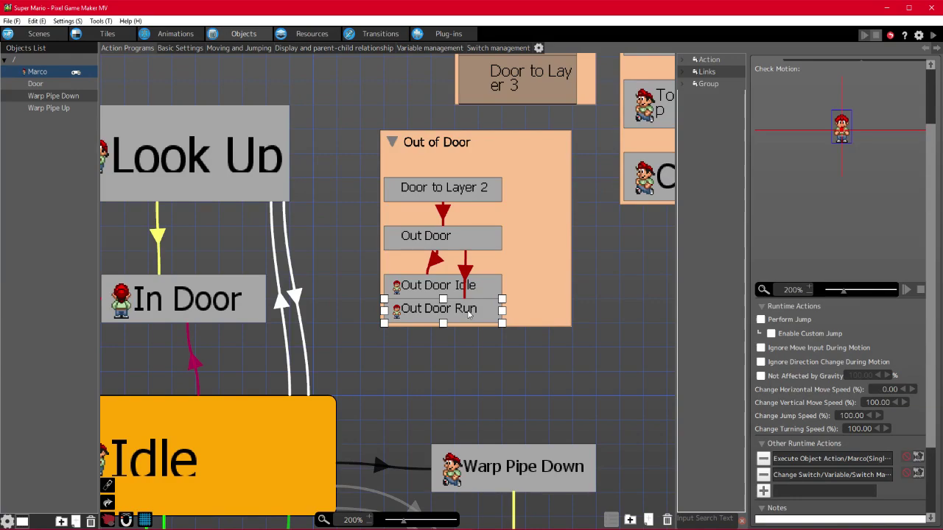
key("Delete")
- Remove the Released input from the Out Door to Out Door Idle link and disable The Following Has Been Input
left_click(435, 258)
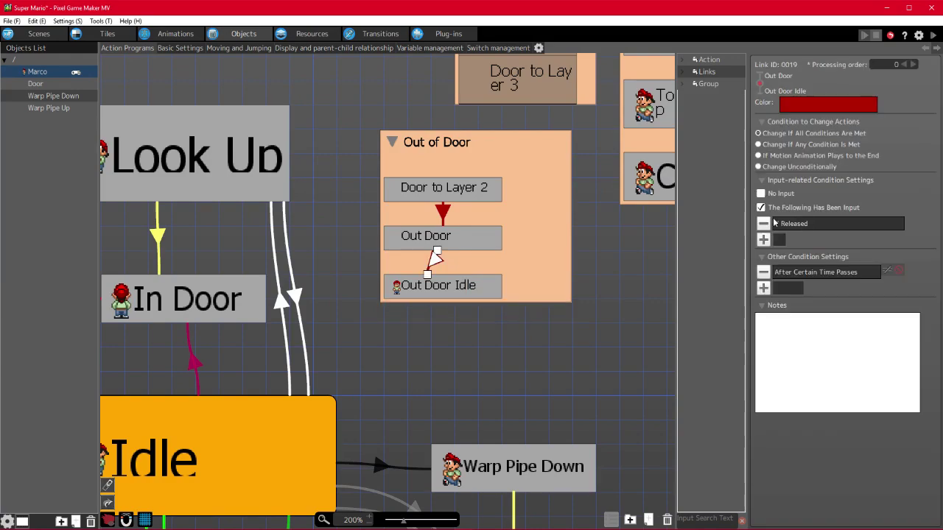
left_click(765, 225)
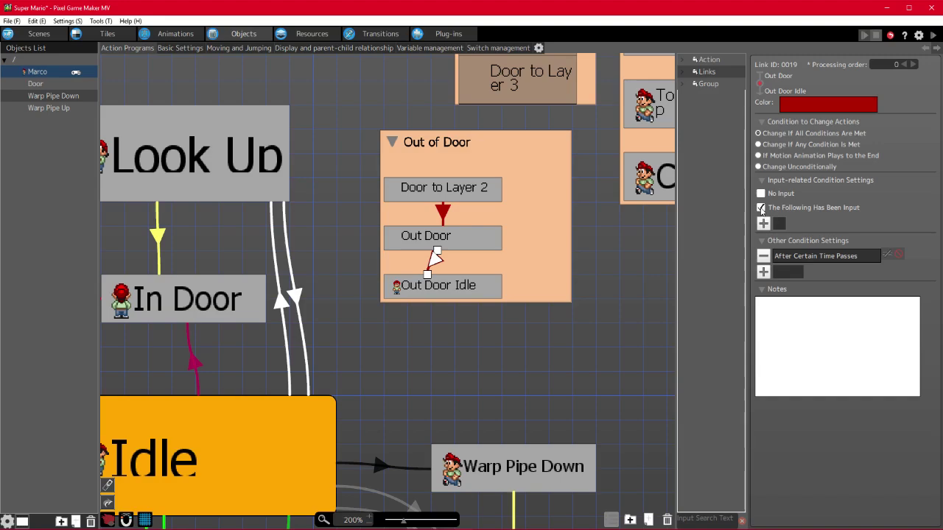
left_click(761, 207)
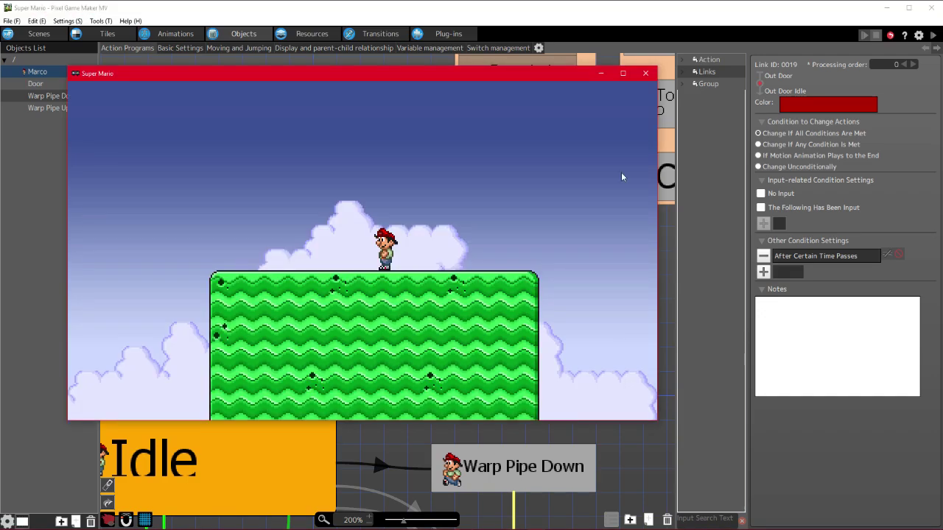
- Playtest the revised door exit by bringing Marco down from the hill and through the red door
key("Left")
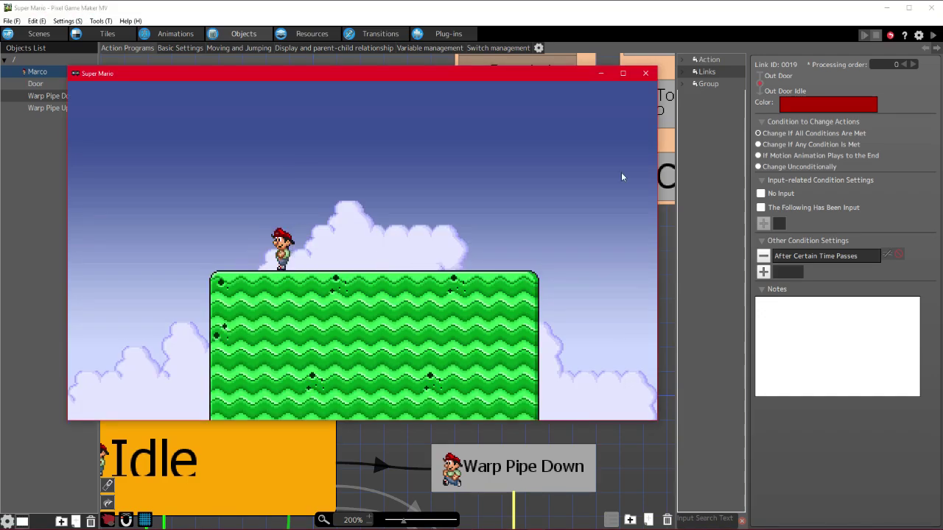
key("Down")
key("Right")
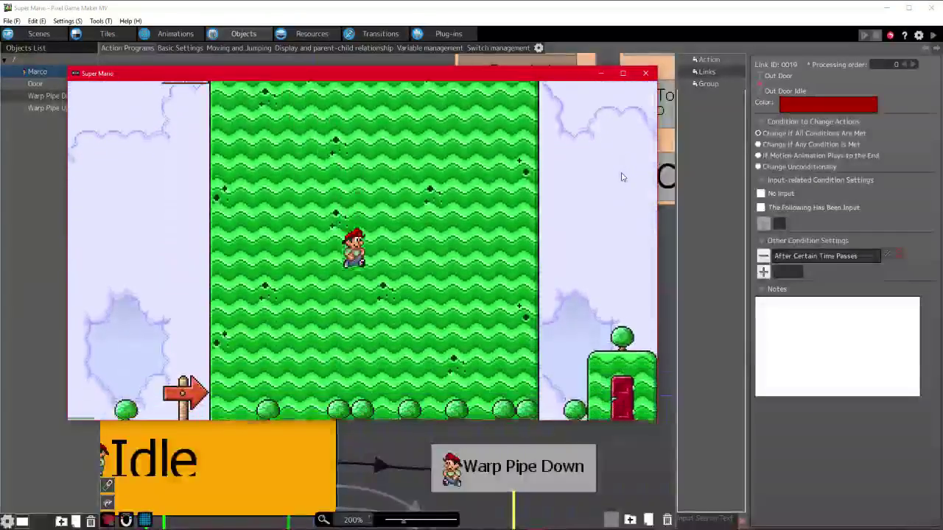
key("Right")
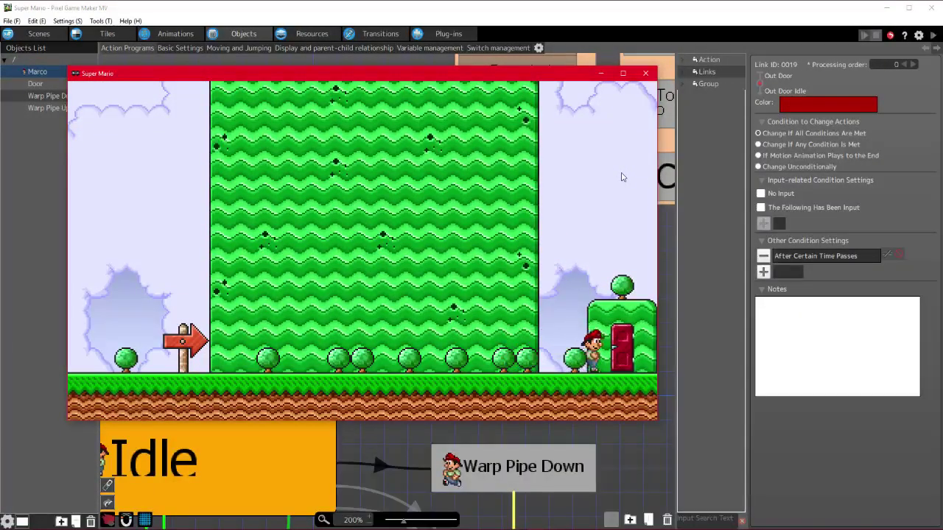
key("Up")
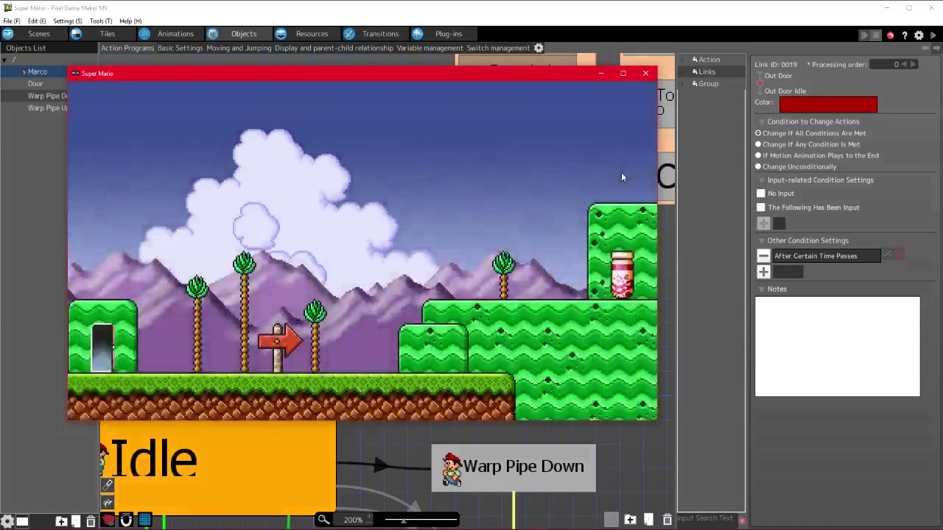
- Test Marco's movement in both directions as he leaves the door, and end the playtest
key("Right")
key("Right")
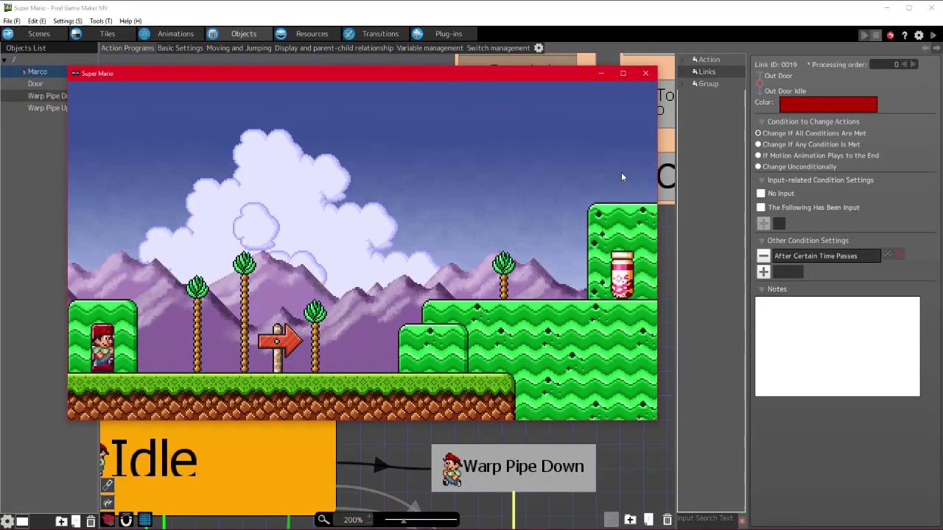
key("Right")
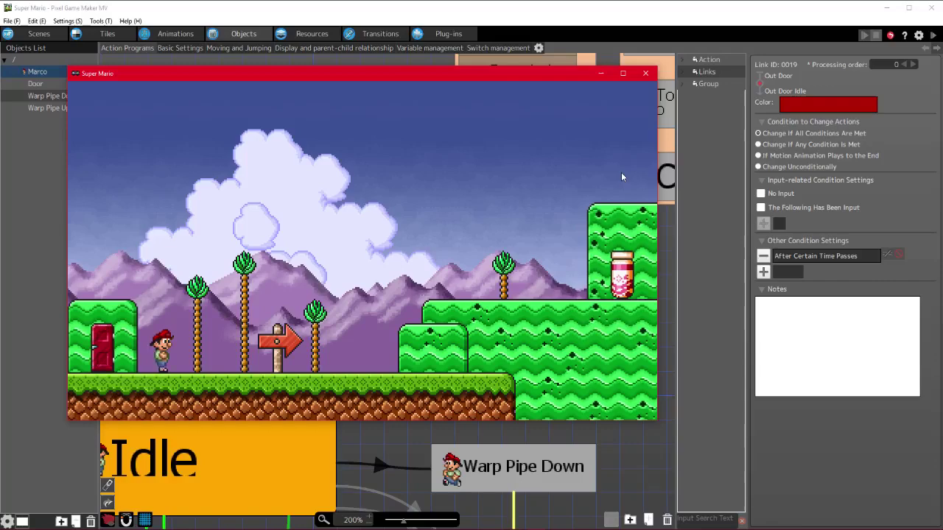
key("Right")
key("Left")
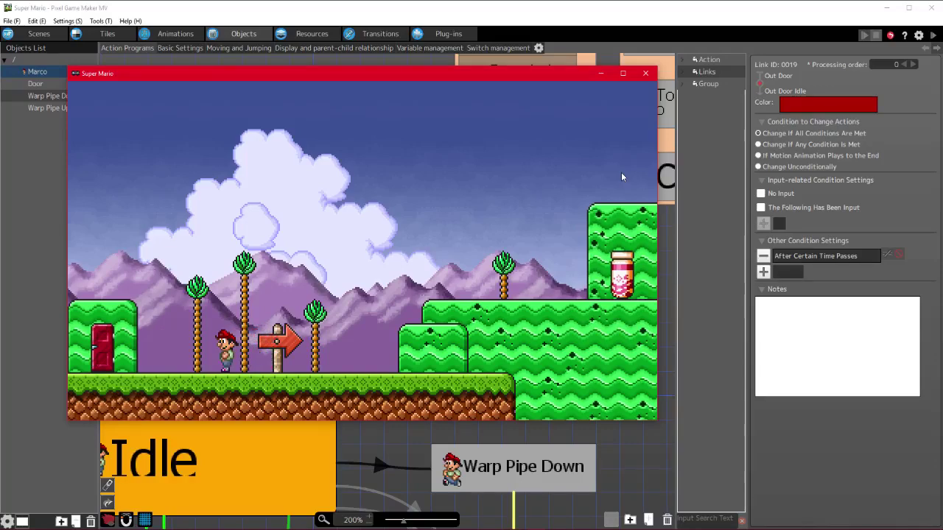
key("Right")
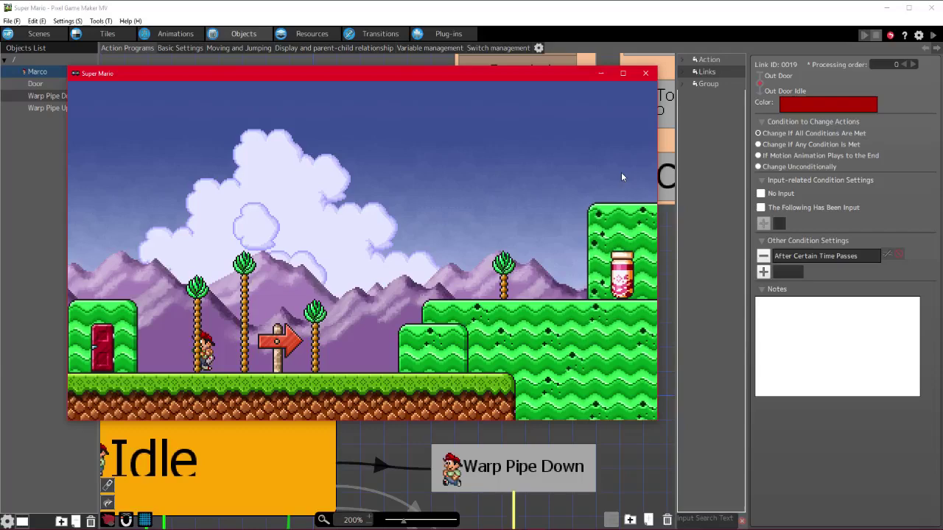
key("Left")
key("Right")
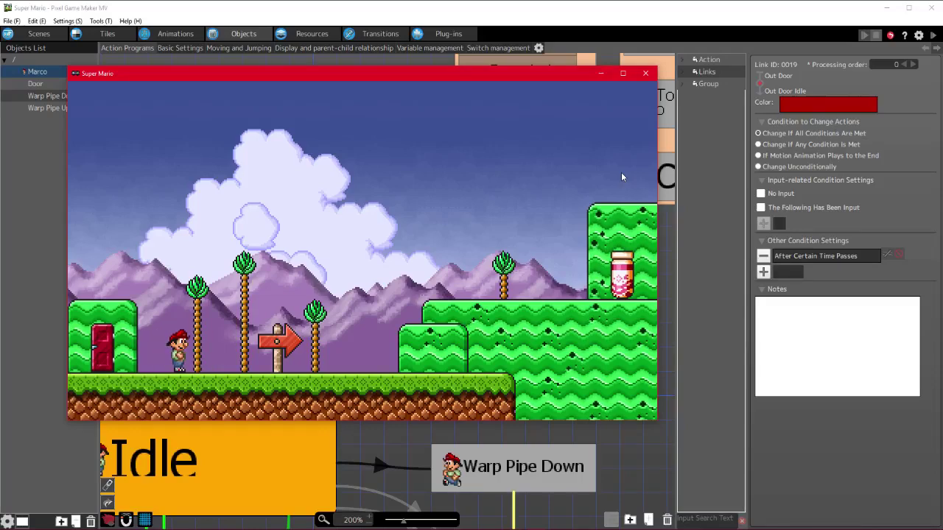
key("Escape")
- Copy the Walk to Run link and paste it as a link from Idle to Run
scroll(372, 376, "down", 3)
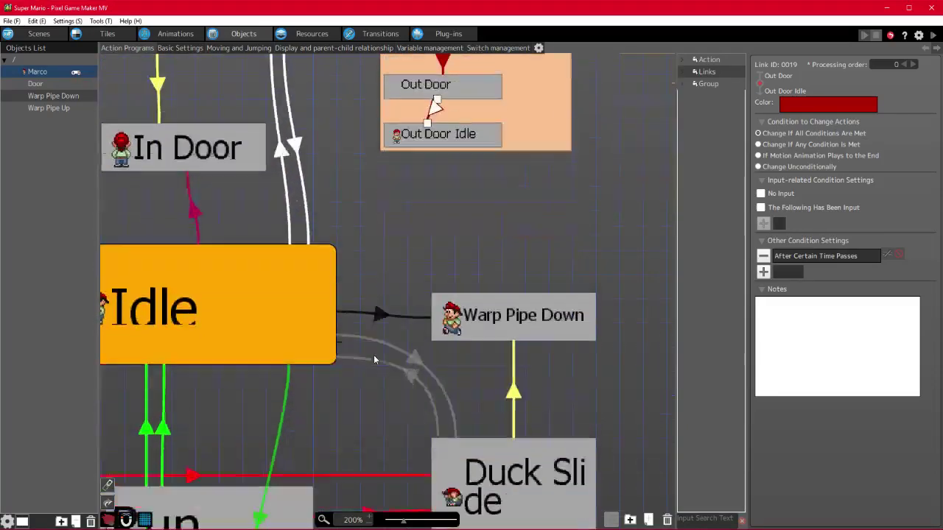
scroll(370, 354, "down", 5)
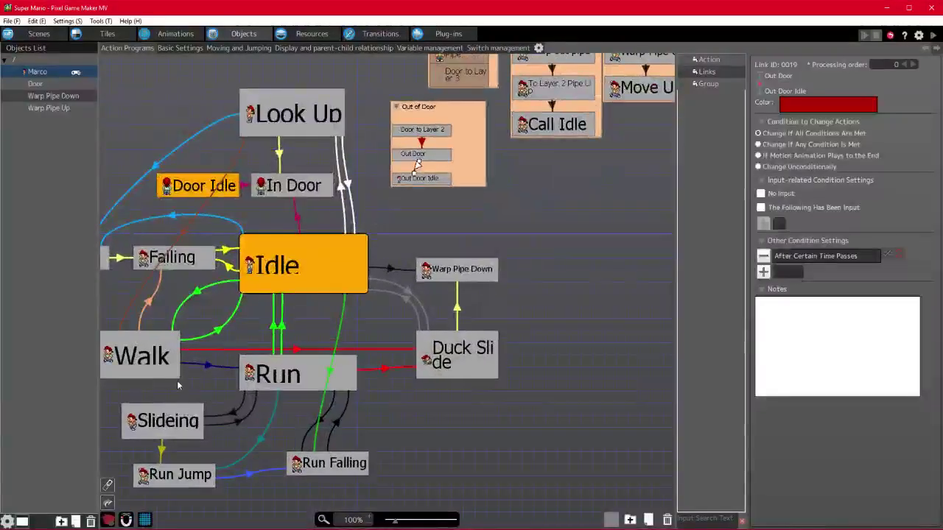
scroll(218, 349, "up", 1)
scroll(290, 398, "up", 4)
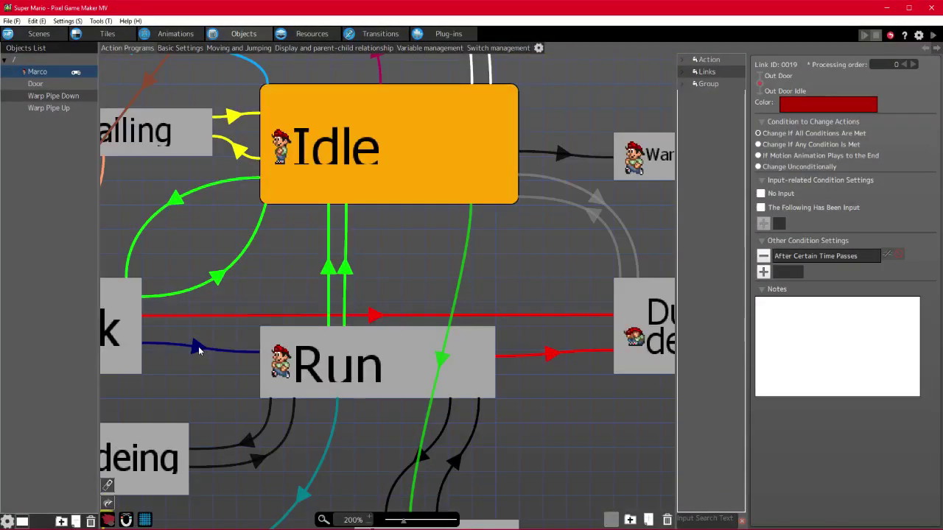
left_click(198, 346)
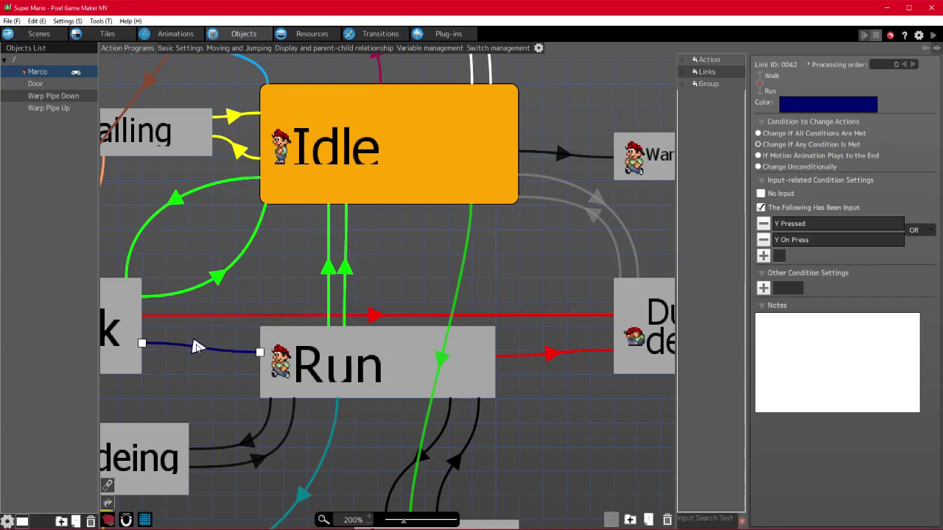
right_click(196, 347)
left_click(219, 426)
right_click(392, 188)
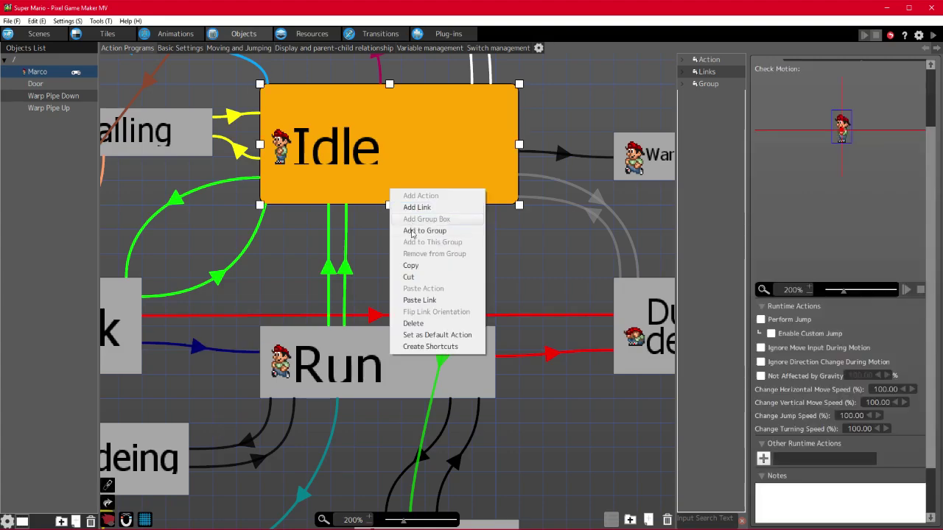
left_click(413, 294)
left_click(400, 335)
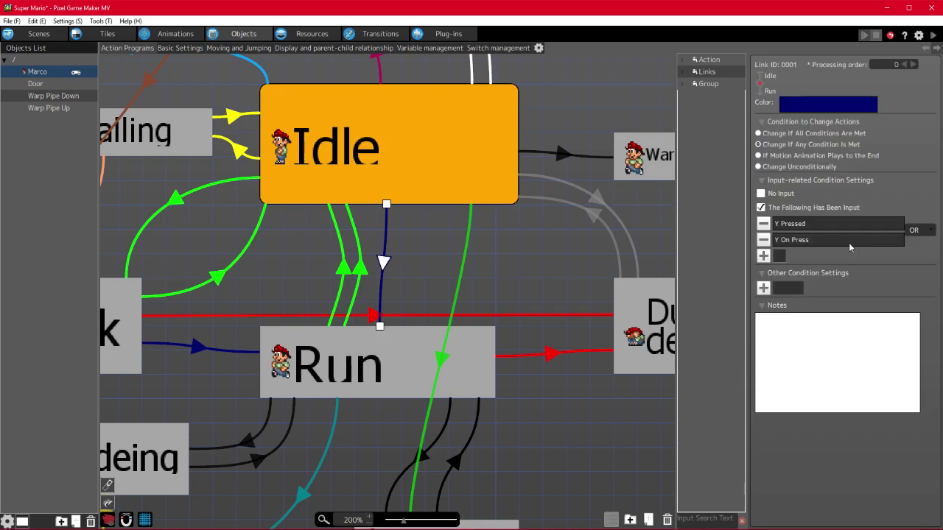
- Replace the Idle to Run link's Y On Press input with ← Pressed
left_click(763, 239)
left_click(763, 240)
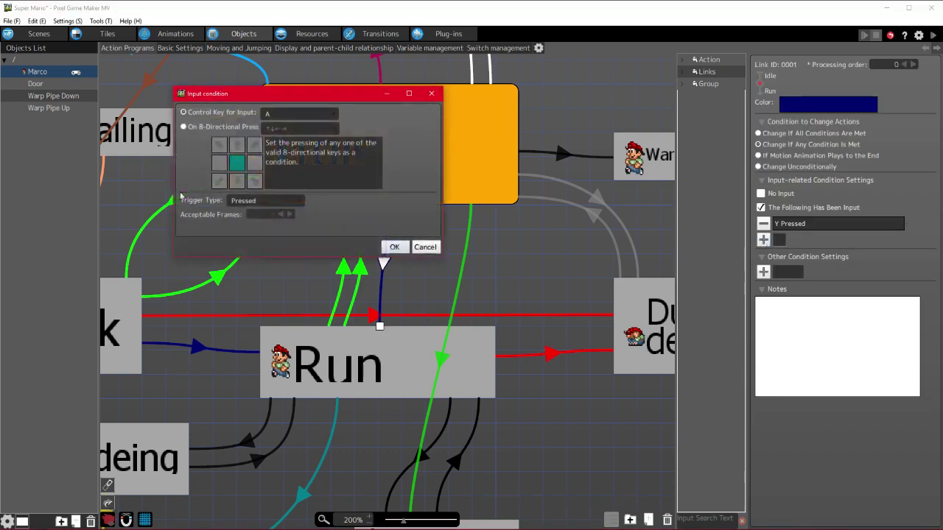
left_click(295, 113)
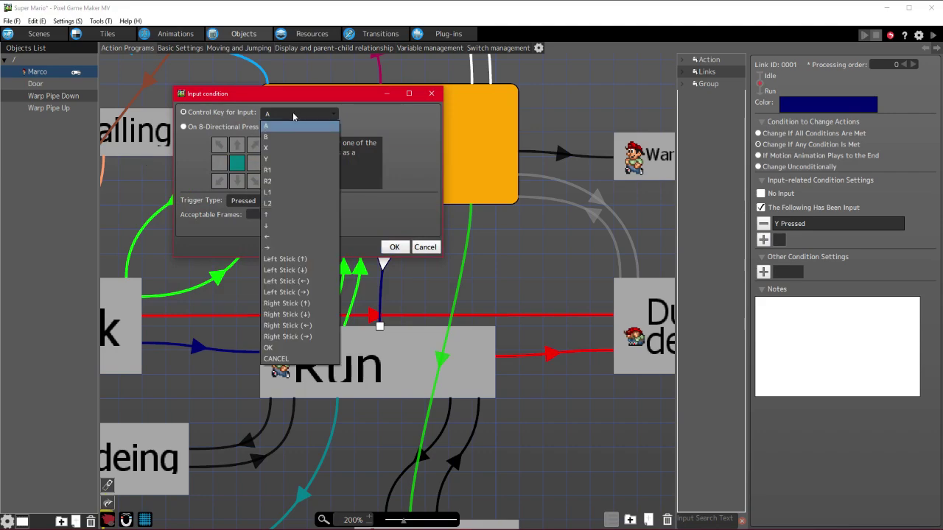
left_click(294, 236)
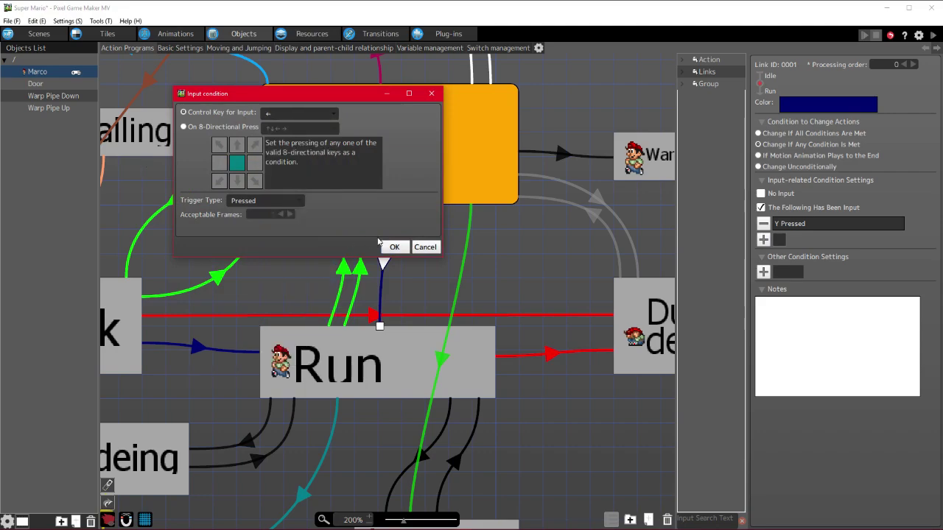
left_click(392, 247)
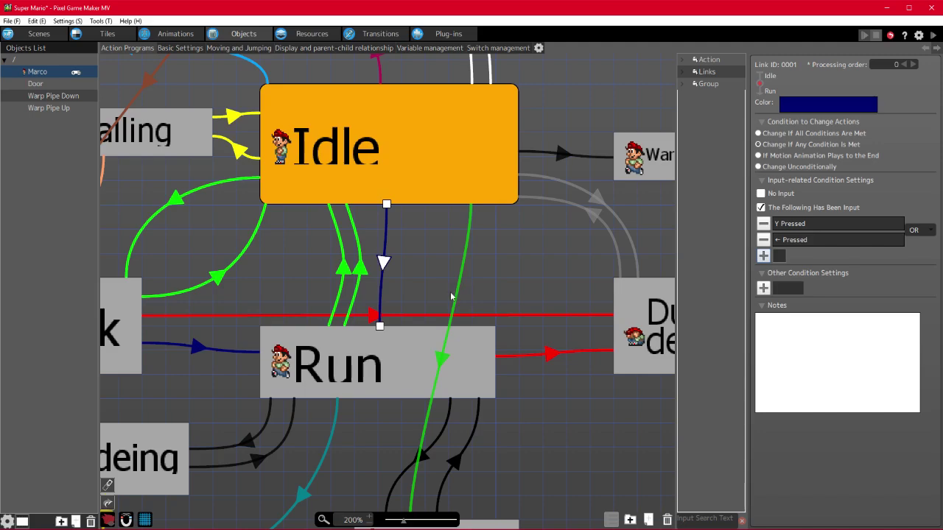
- Duplicate the Idle to Run link as a second link between the same actions and position it parallel to the first
right_click(383, 259)
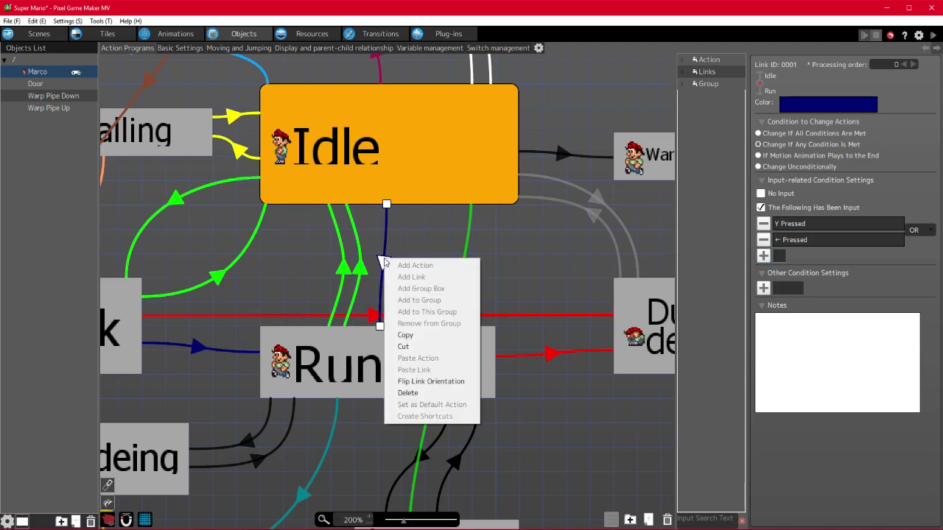
left_click(405, 336)
right_click(429, 187)
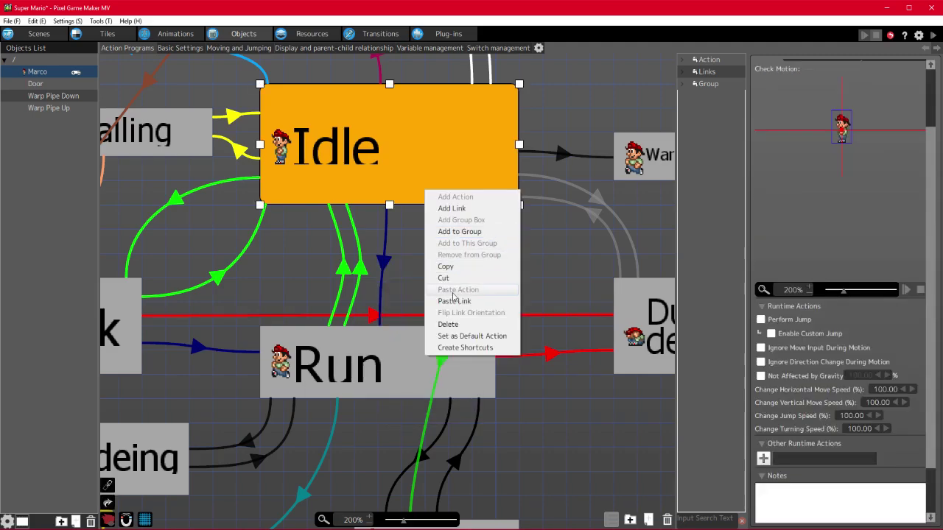
left_click(454, 299)
left_click(417, 345)
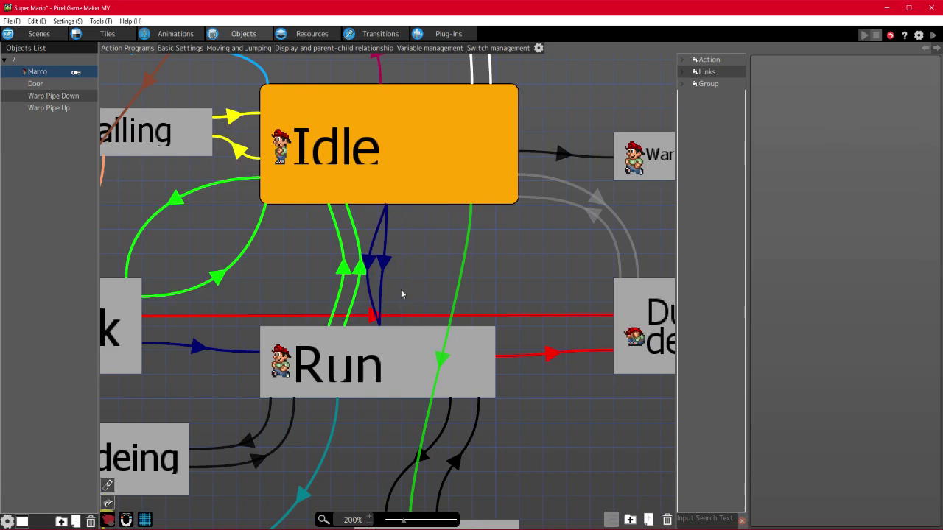
left_click(380, 294)
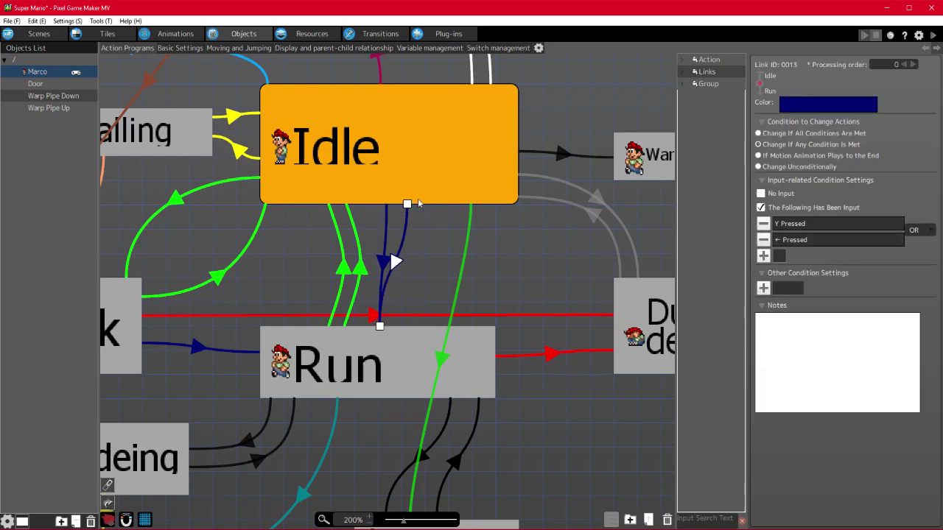
left_click_drag(418, 203, 414, 205)
left_click_drag(380, 327, 415, 329)
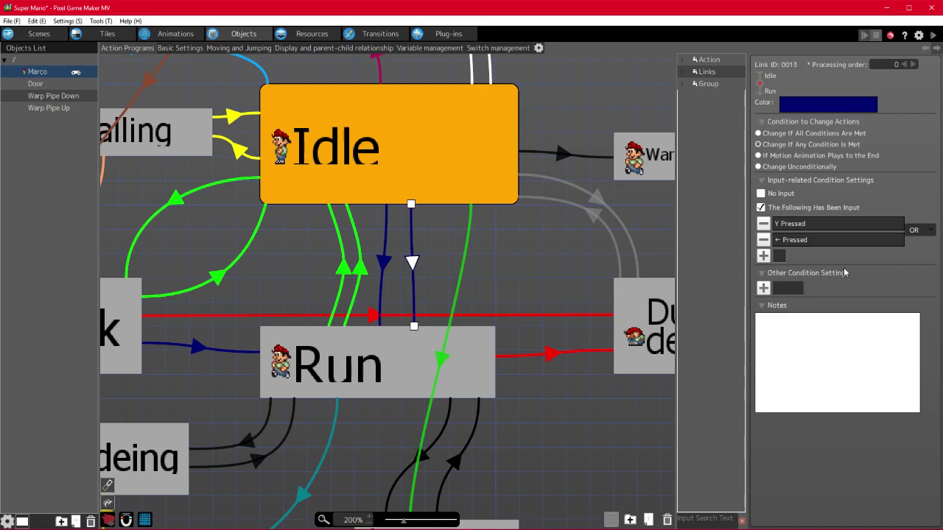
- Set the second Idle to Run link's arrow input to → Pressed and combine its inputs with AND
double_click(805, 242)
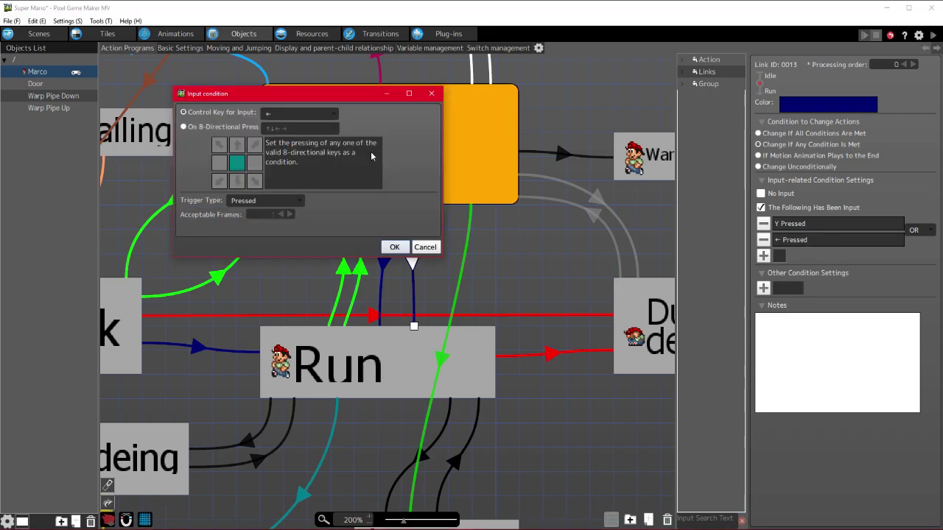
left_click(300, 114)
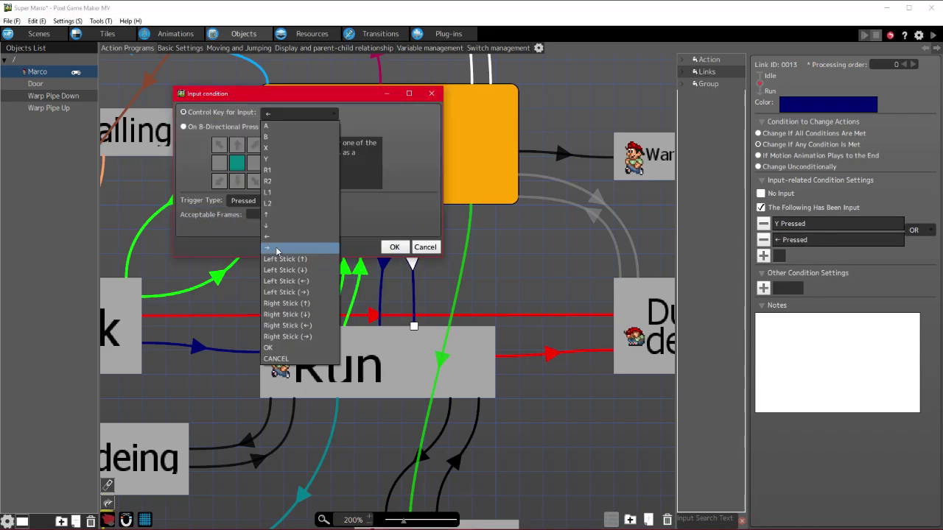
left_click(277, 251)
left_click(394, 247)
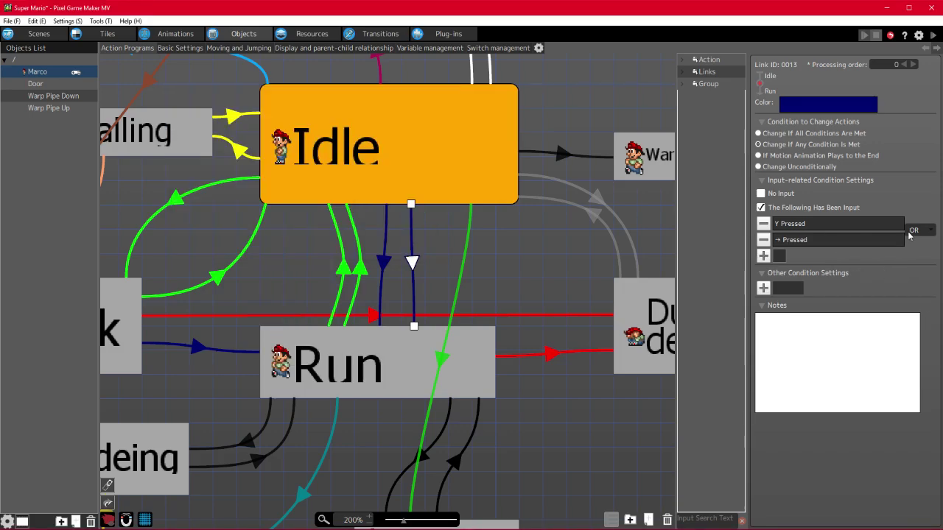
- Combine the first Idle to Run link's inputs with AND, save the project, and compare it with the Walk to Run link
left_click(384, 263)
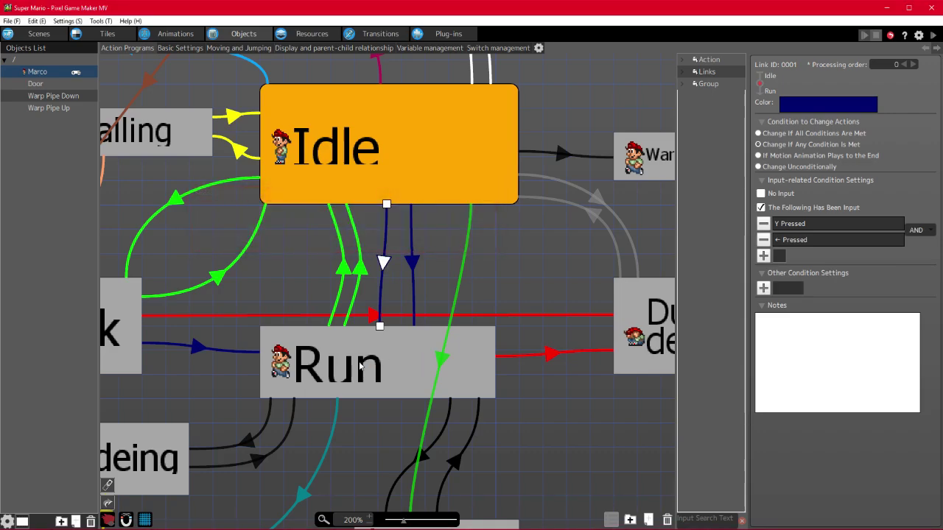
left_click(199, 346)
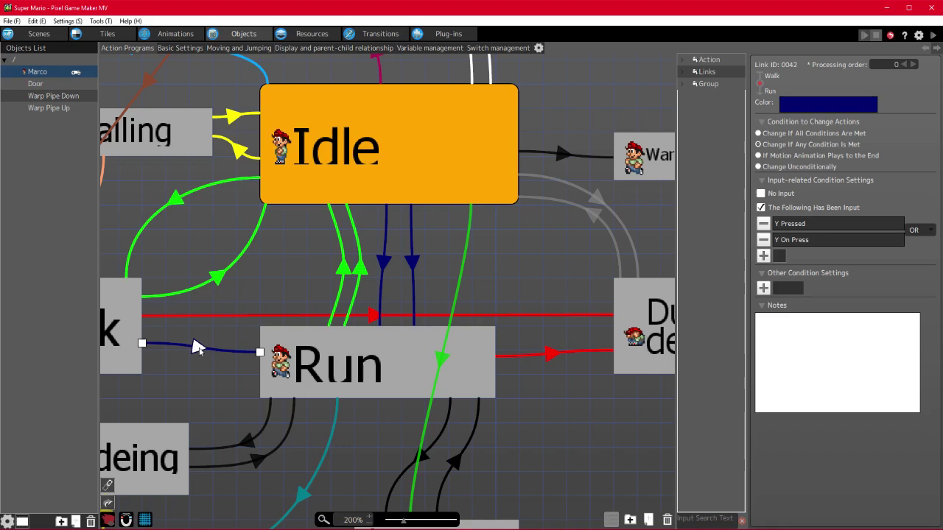
left_click(383, 262)
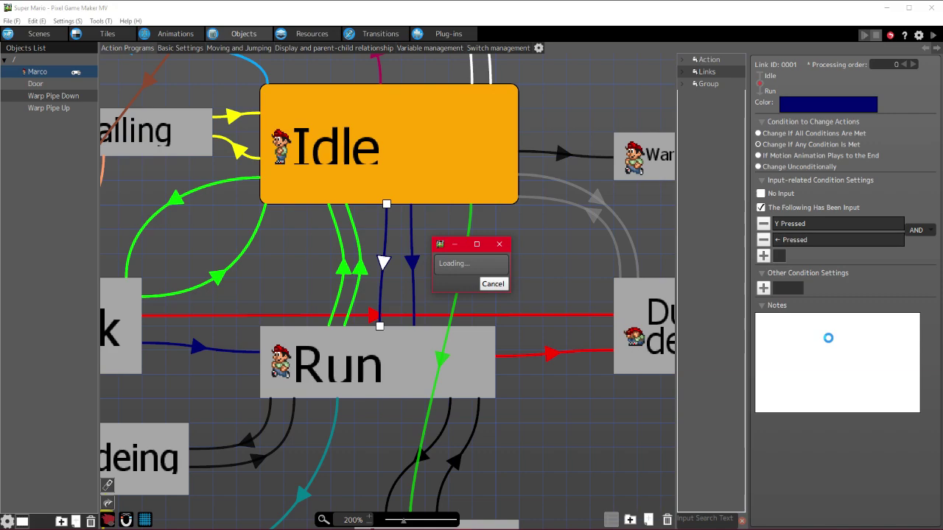
- Playtest the new Idle to Run links by taking Marco down the hill and through the red door and back
key("Right")
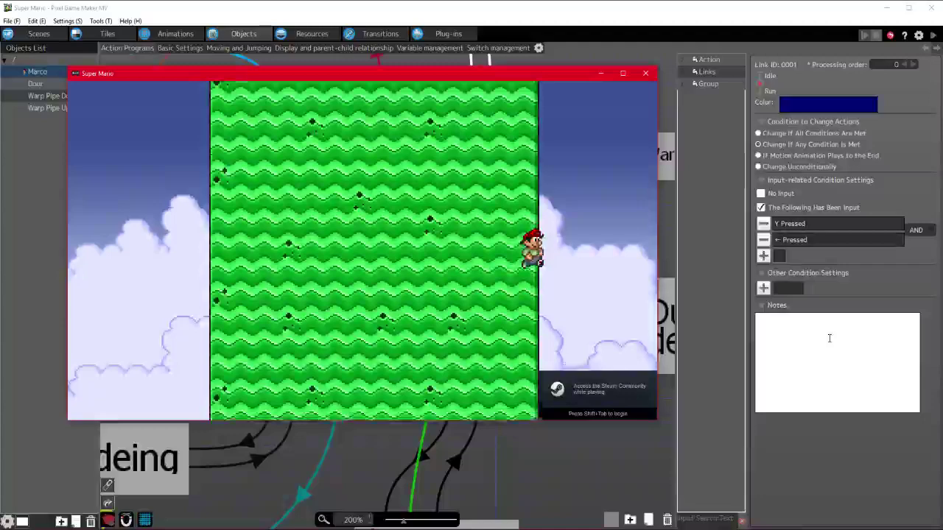
key("Right")
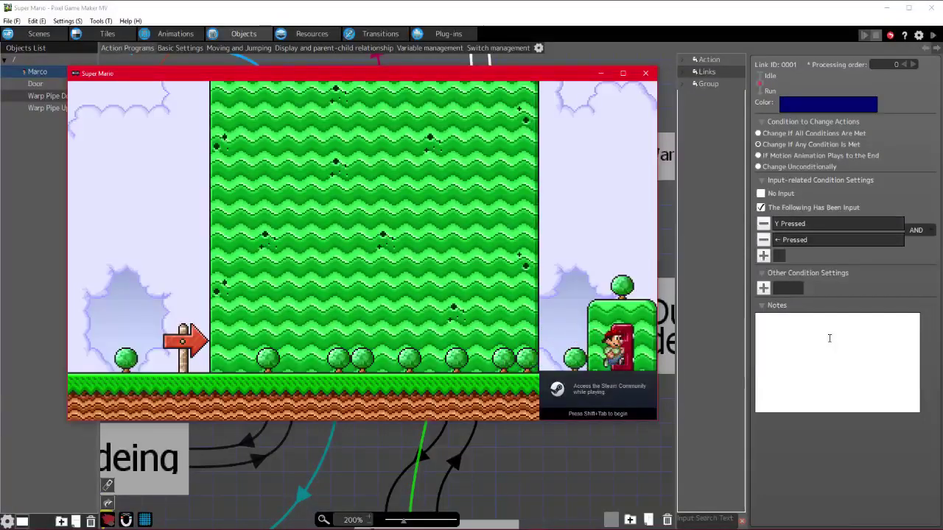
key("Up")
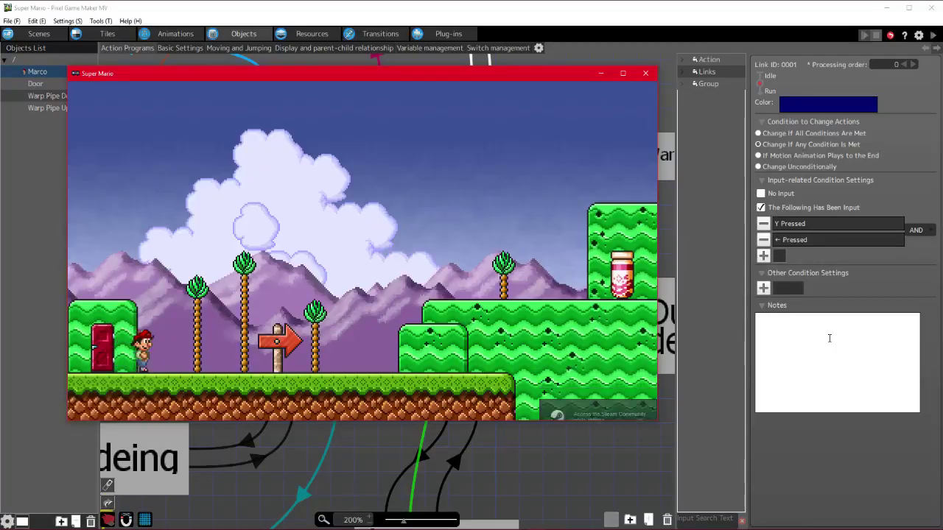
key("Left")
key("Up")
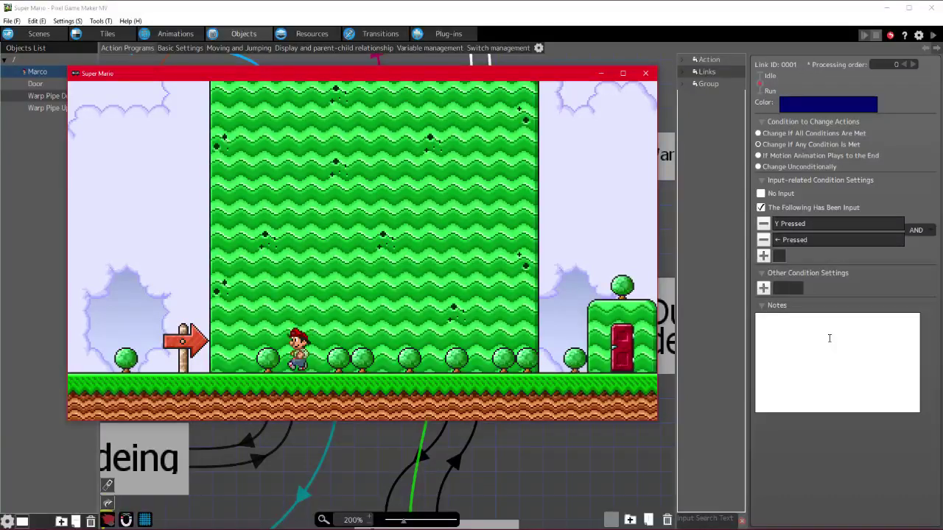
- Test Marco running in both directions by the hill, and take him through the red door and back again
key("Left")
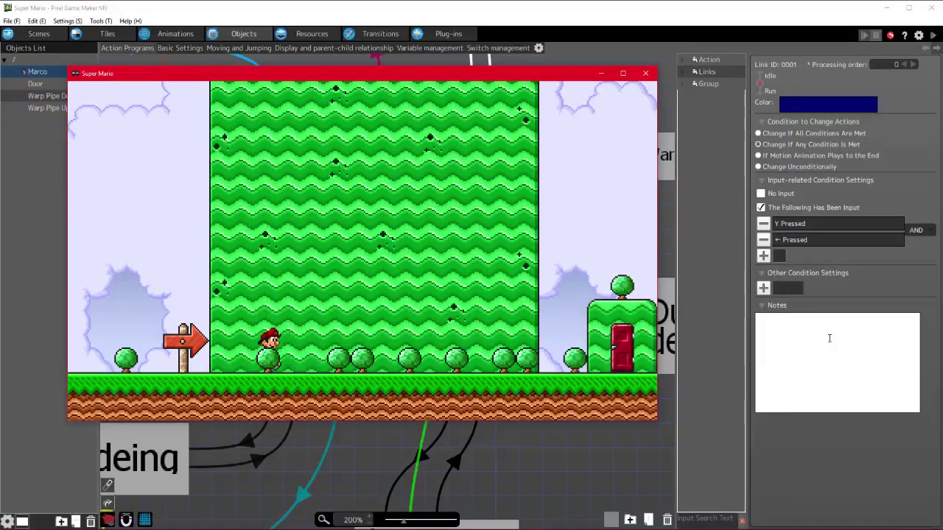
key("Right")
key("Right")
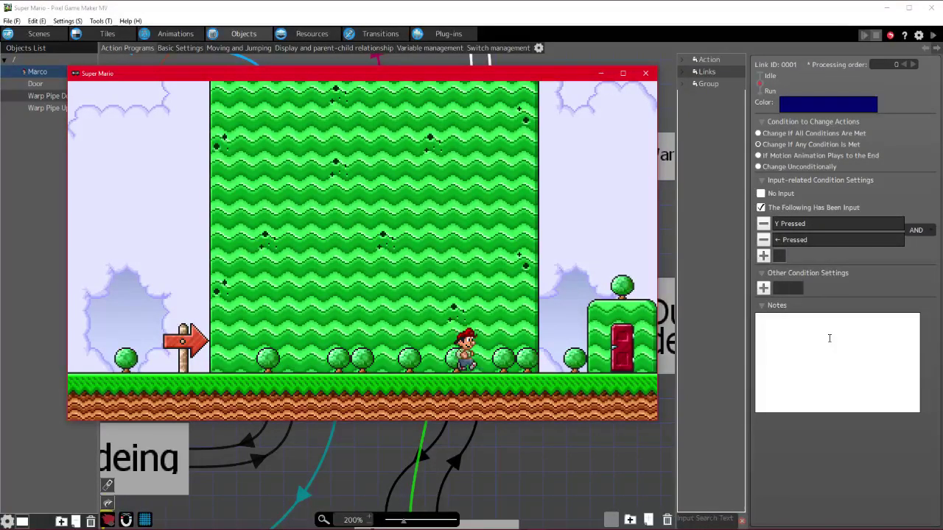
key("Up")
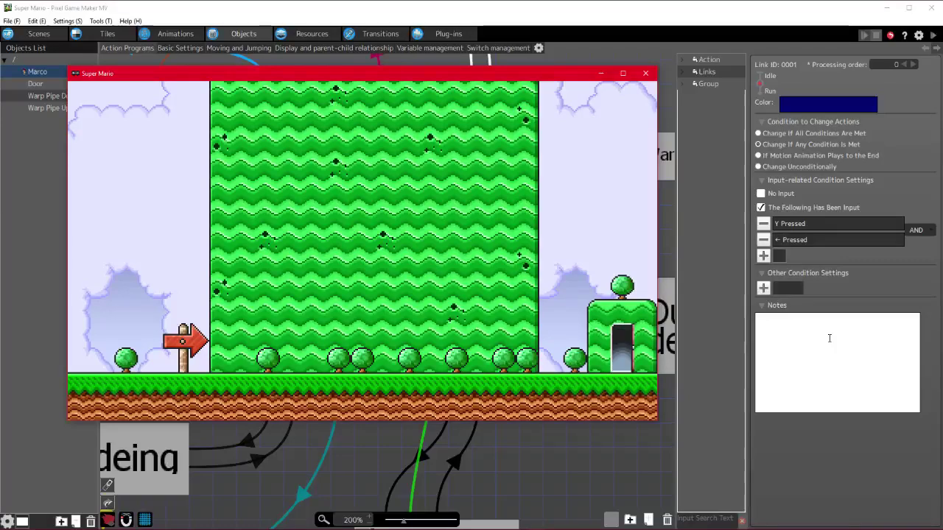
key("Right")
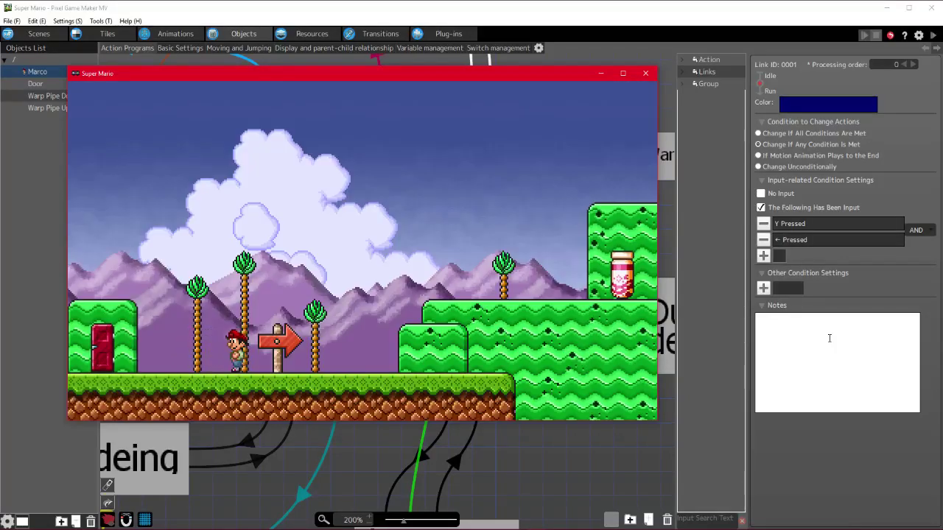
key("Left")
key("Up")
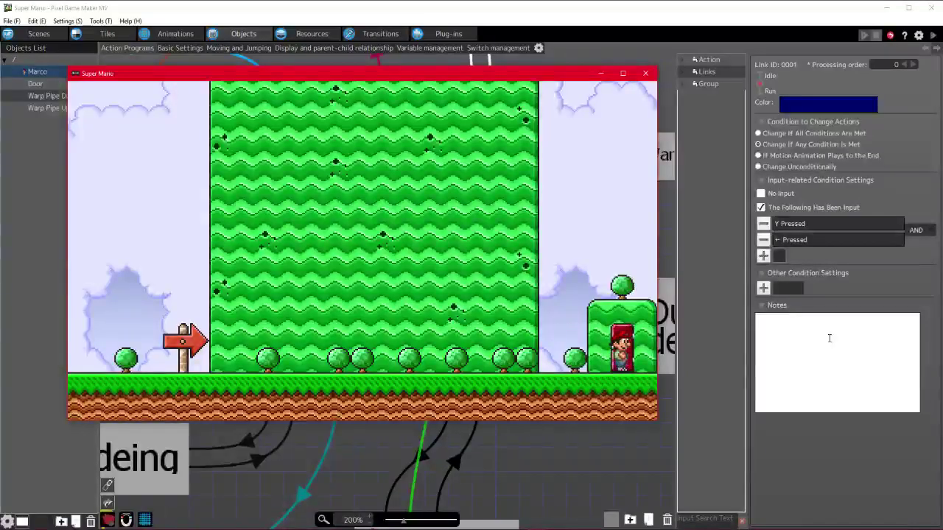
- Repeat the door trips in the playtest, moving Marco in both directions right after each exit
key("Left")
key("Left")
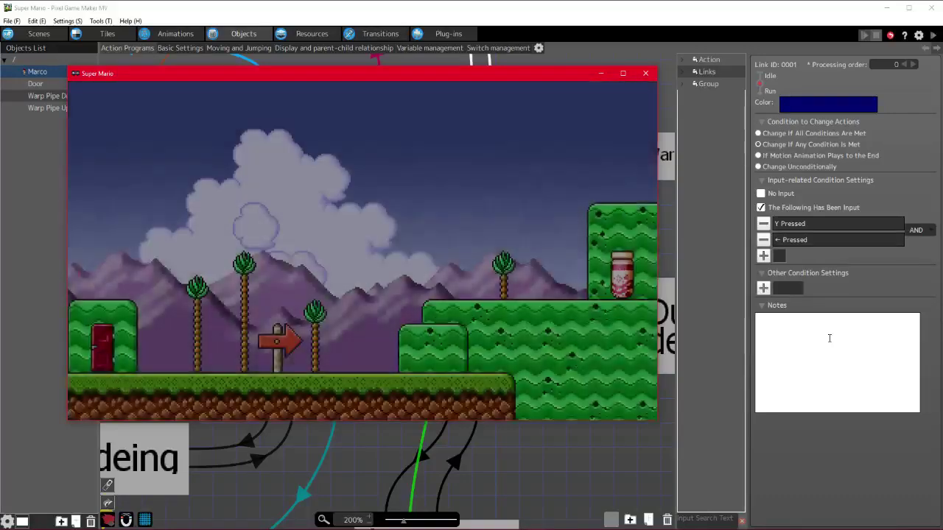
key("Right")
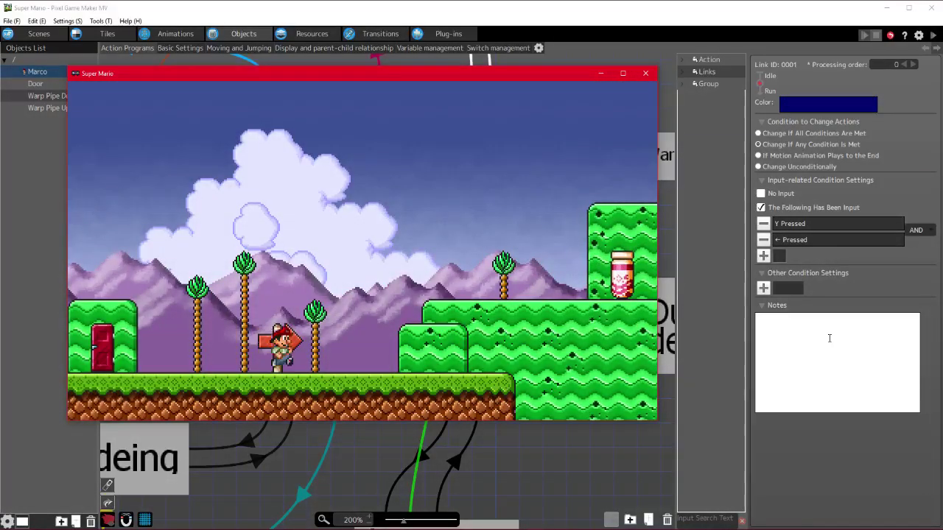
key("Up")
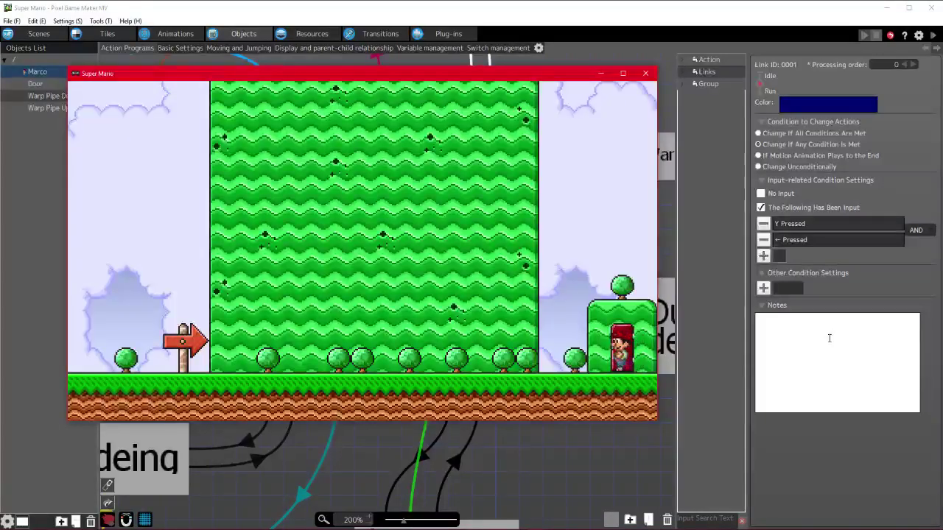
key("Left")
key("Right")
key("Up")
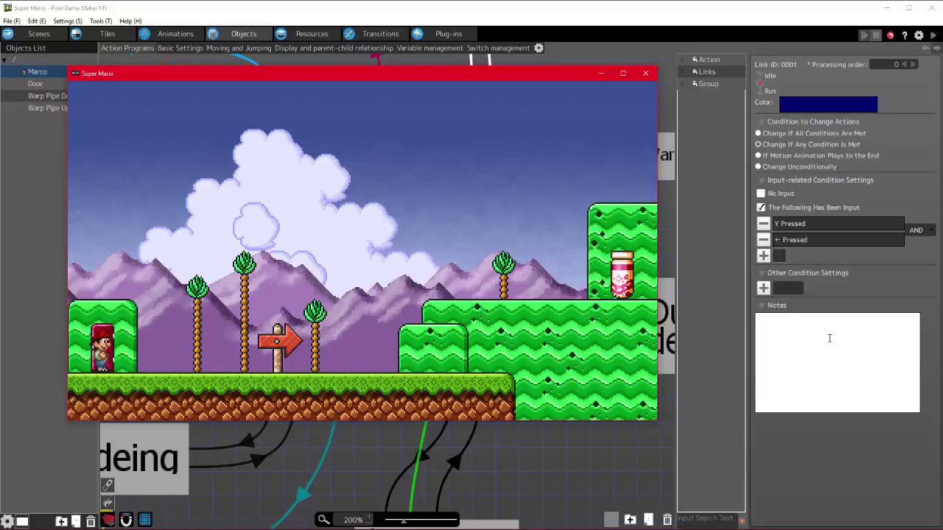
key("Right")
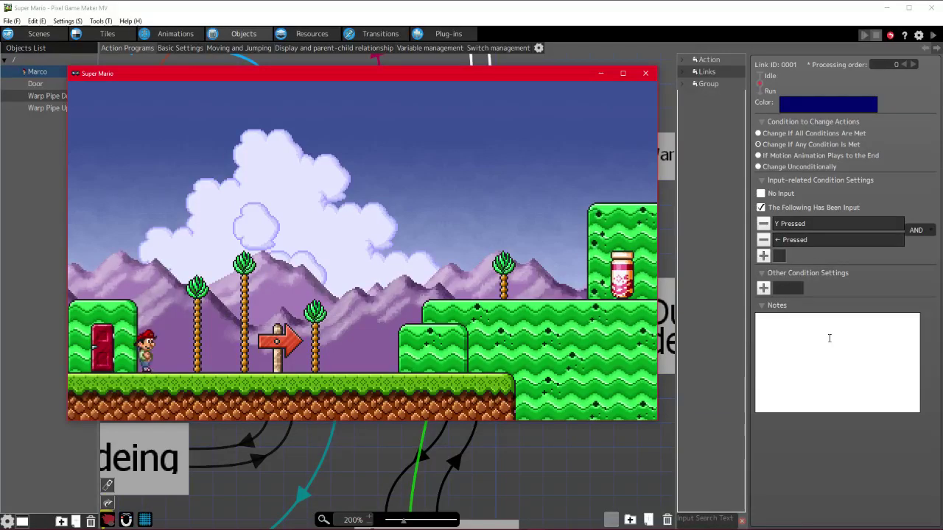
key("Right")
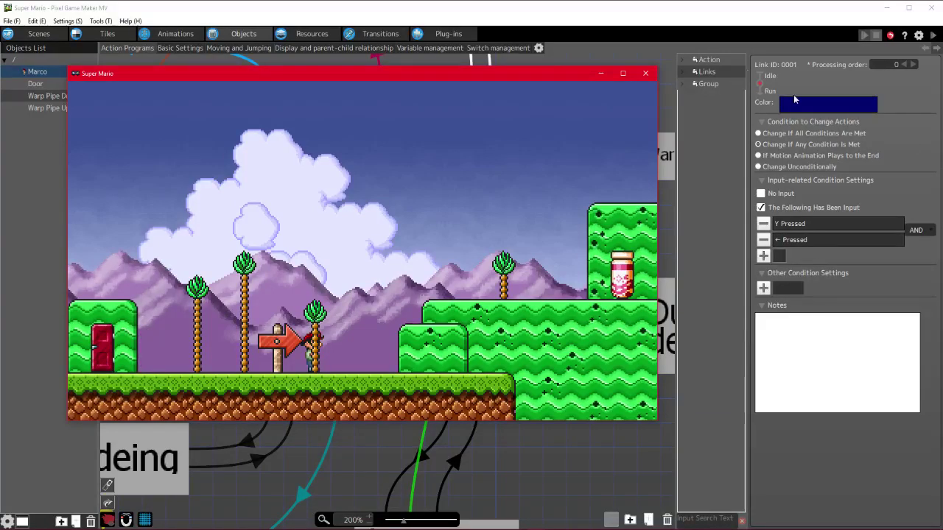
- End the playtest and review the input conditions of both Idle to Run links
left_click(645, 74)
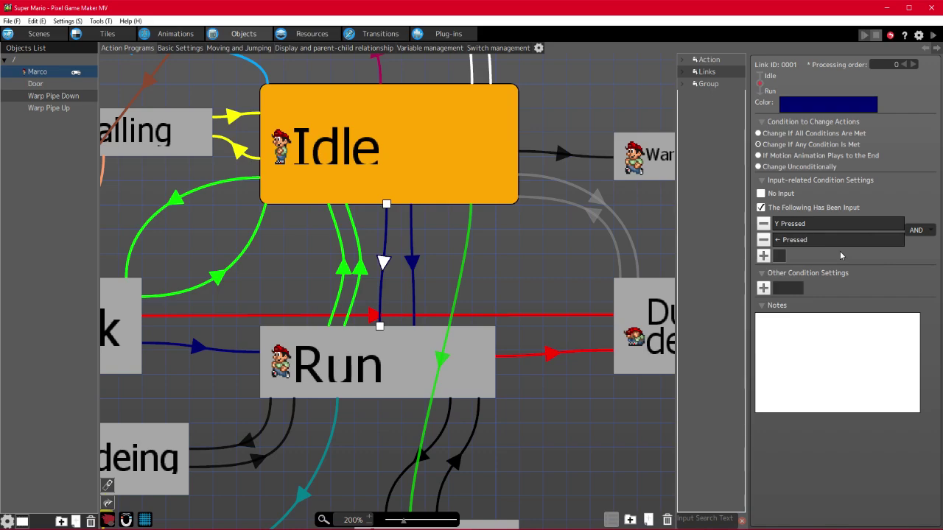
left_click(414, 262)
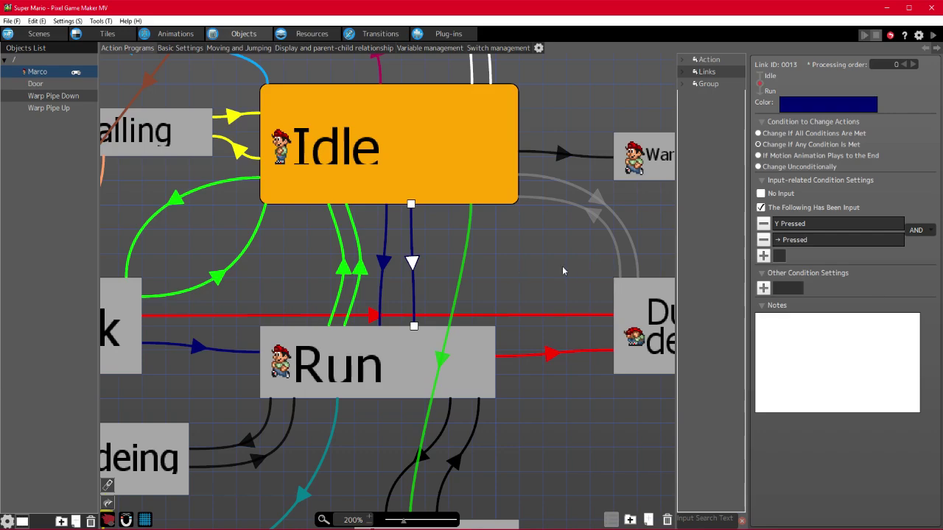
left_click(384, 263)
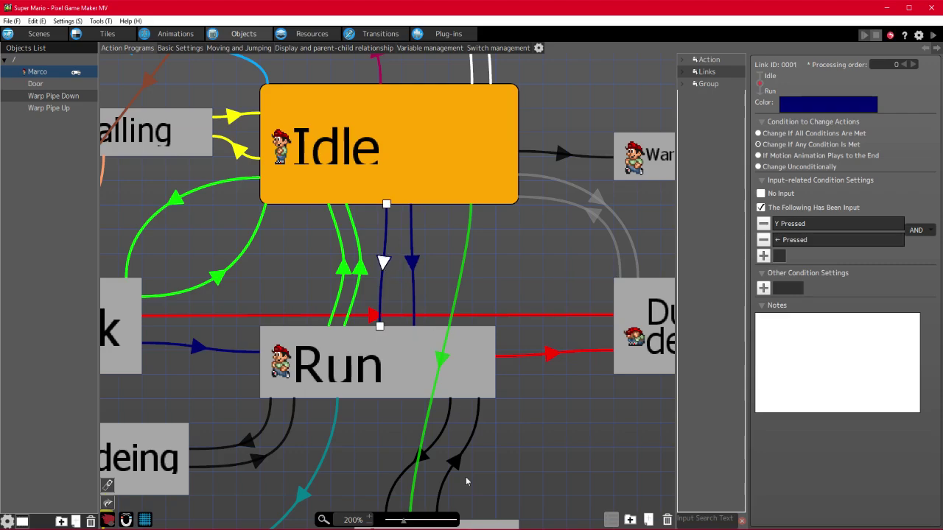
key("alt+Tab")
key("alt+Tab")
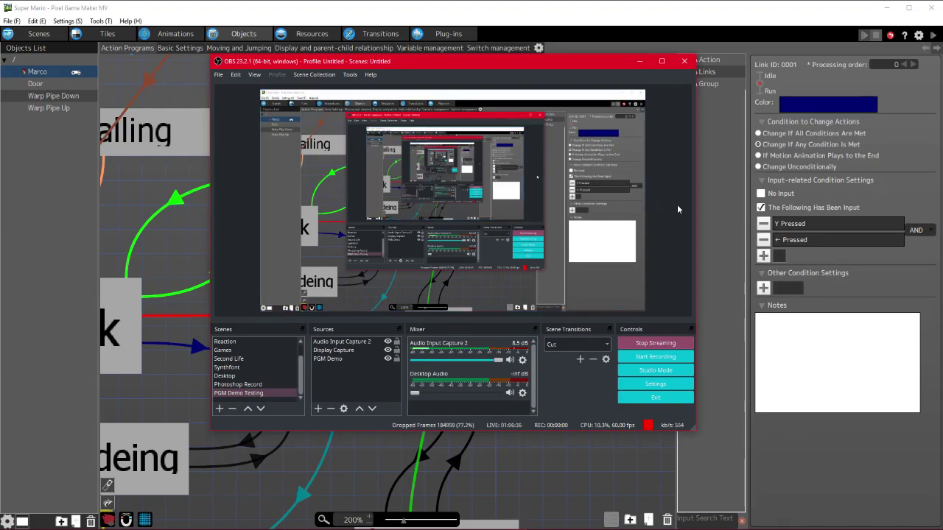
left_click(639, 61)
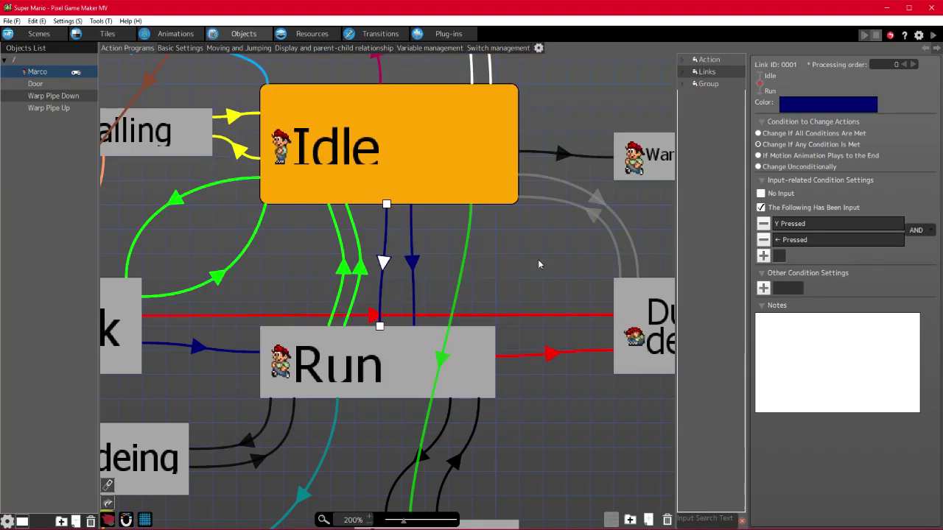
scroll(538, 264, "down", 2)
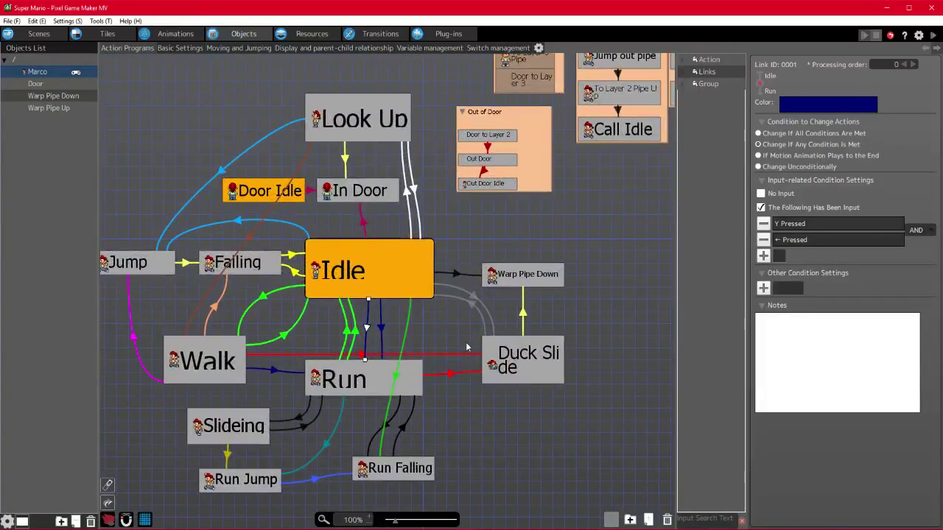